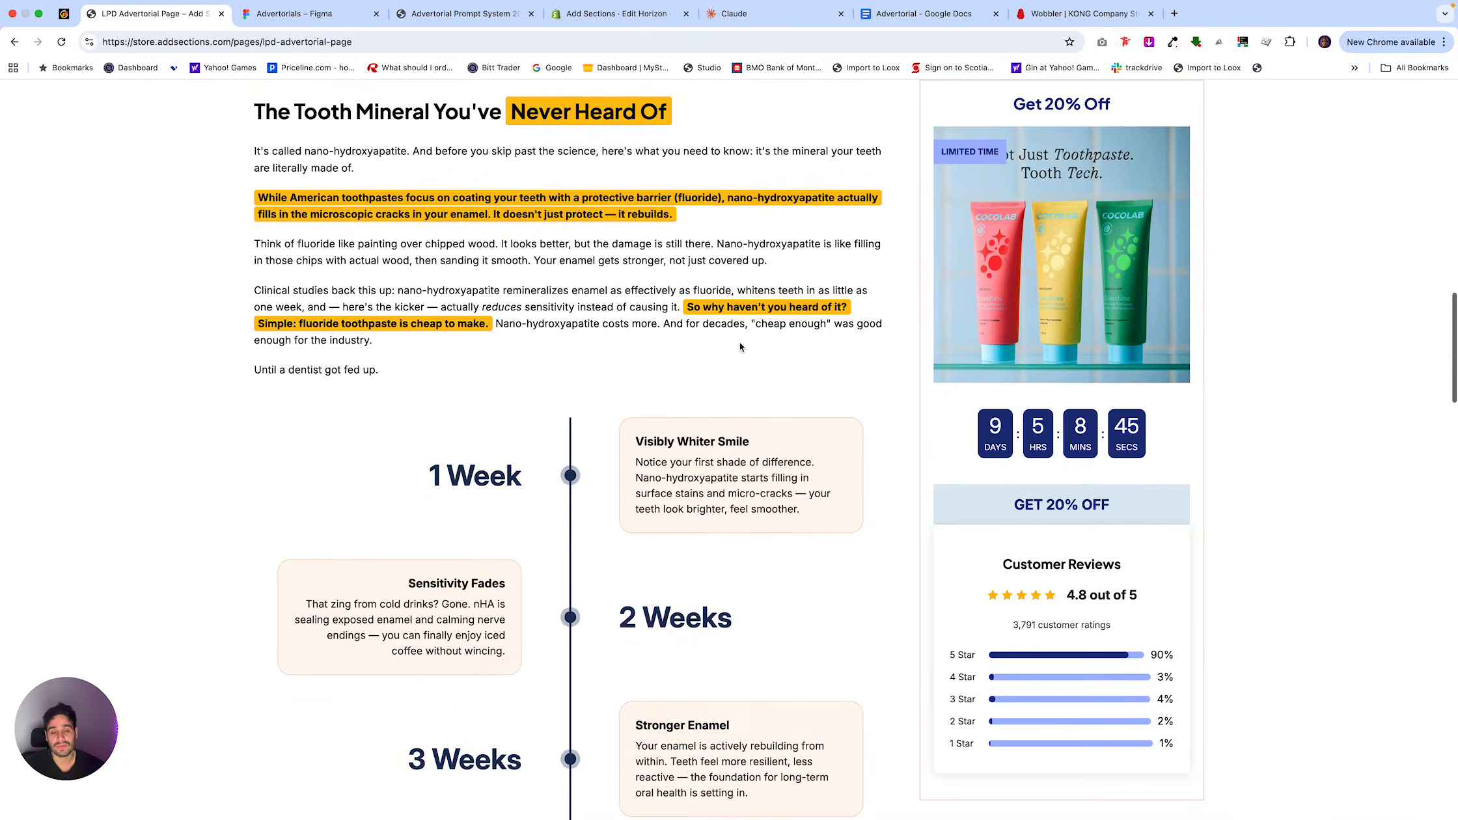
Review the LPD advertorial page from the tooth mineral section to the five reasons list and return to its headline.
scroll(739, 347, down, 10)
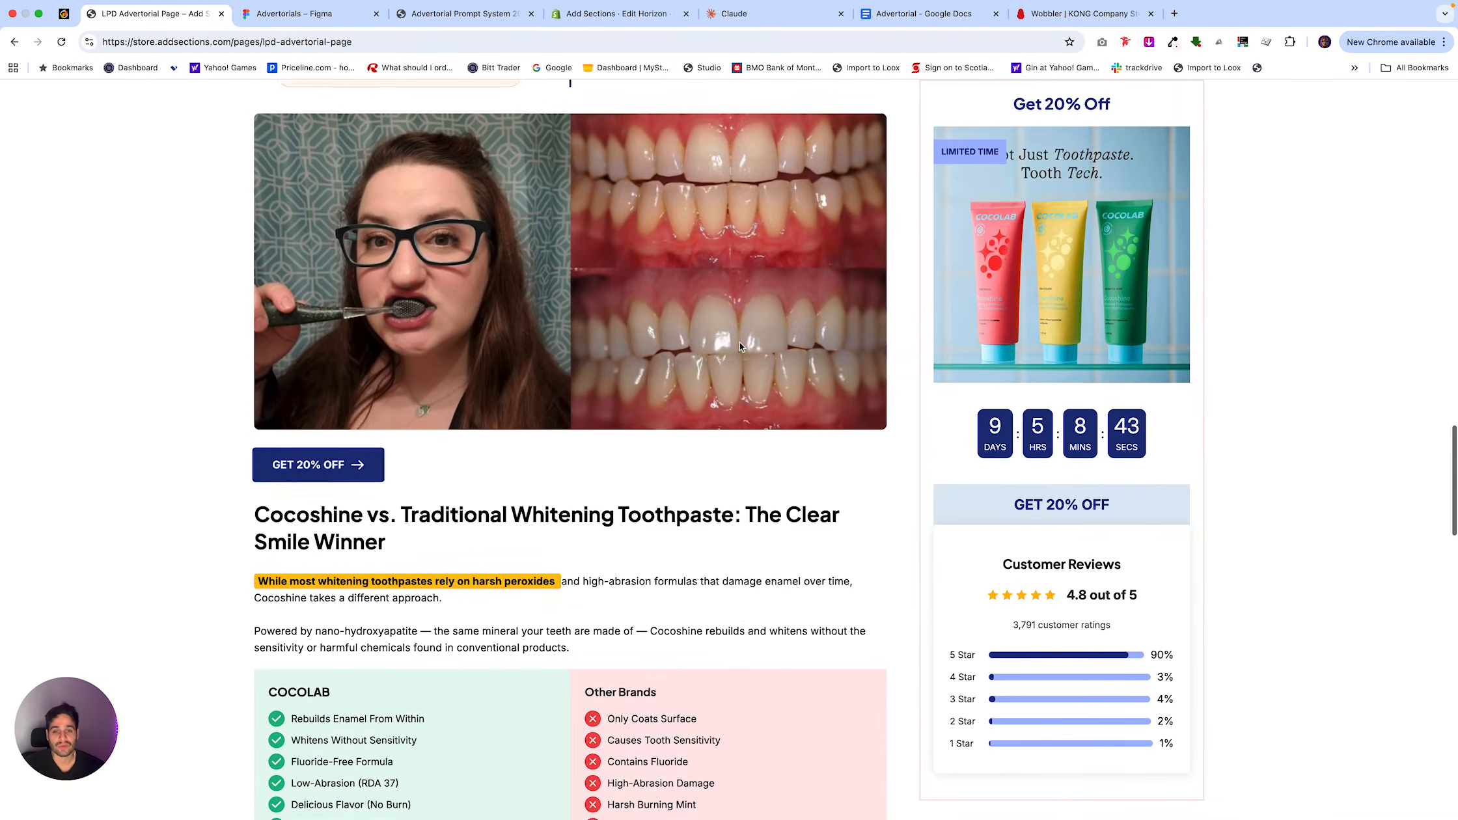
scroll(740, 347, down, 9)
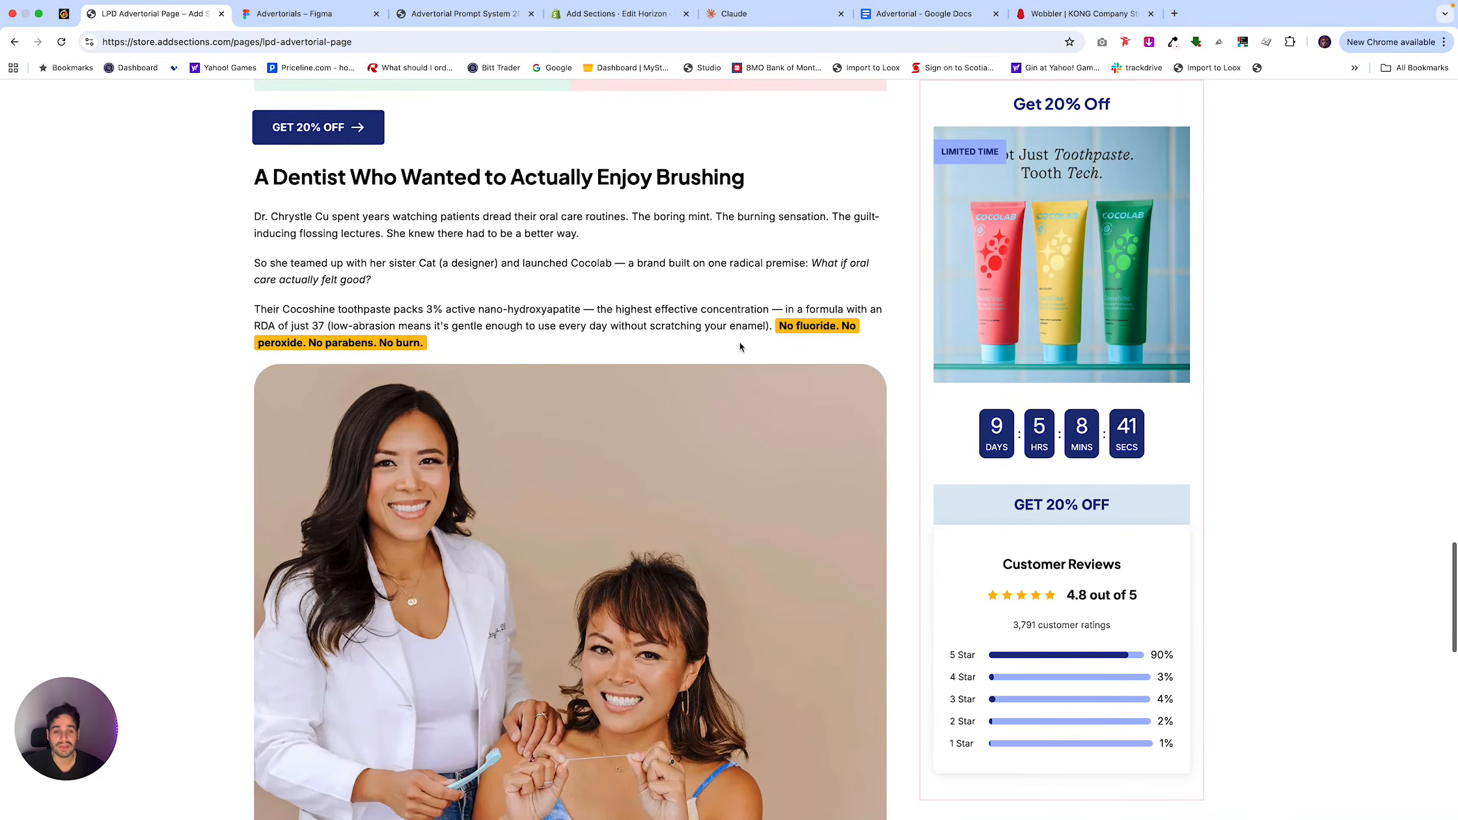
scroll(739, 346, down, 8)
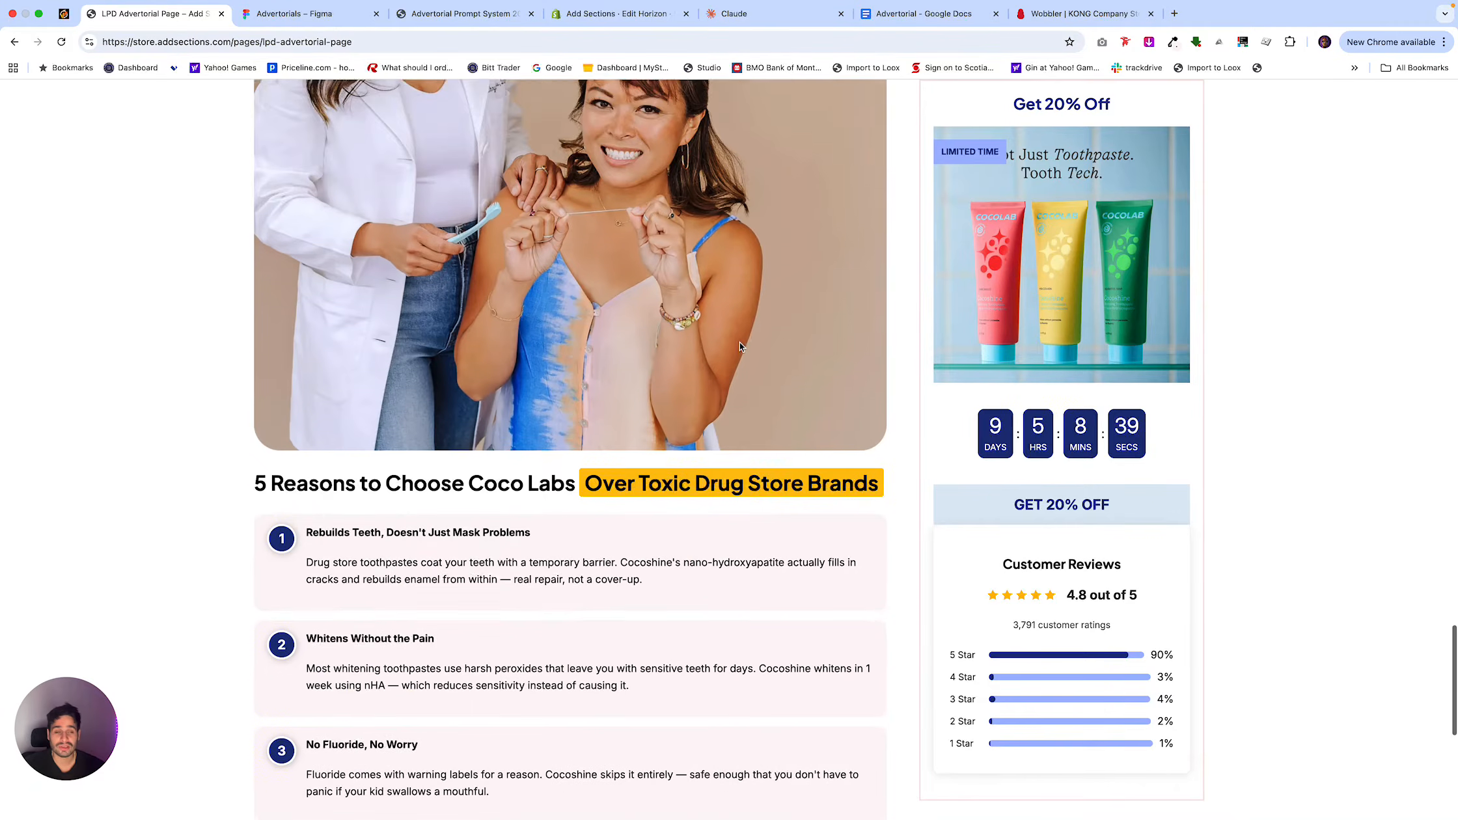
scroll(740, 347, up, 20)
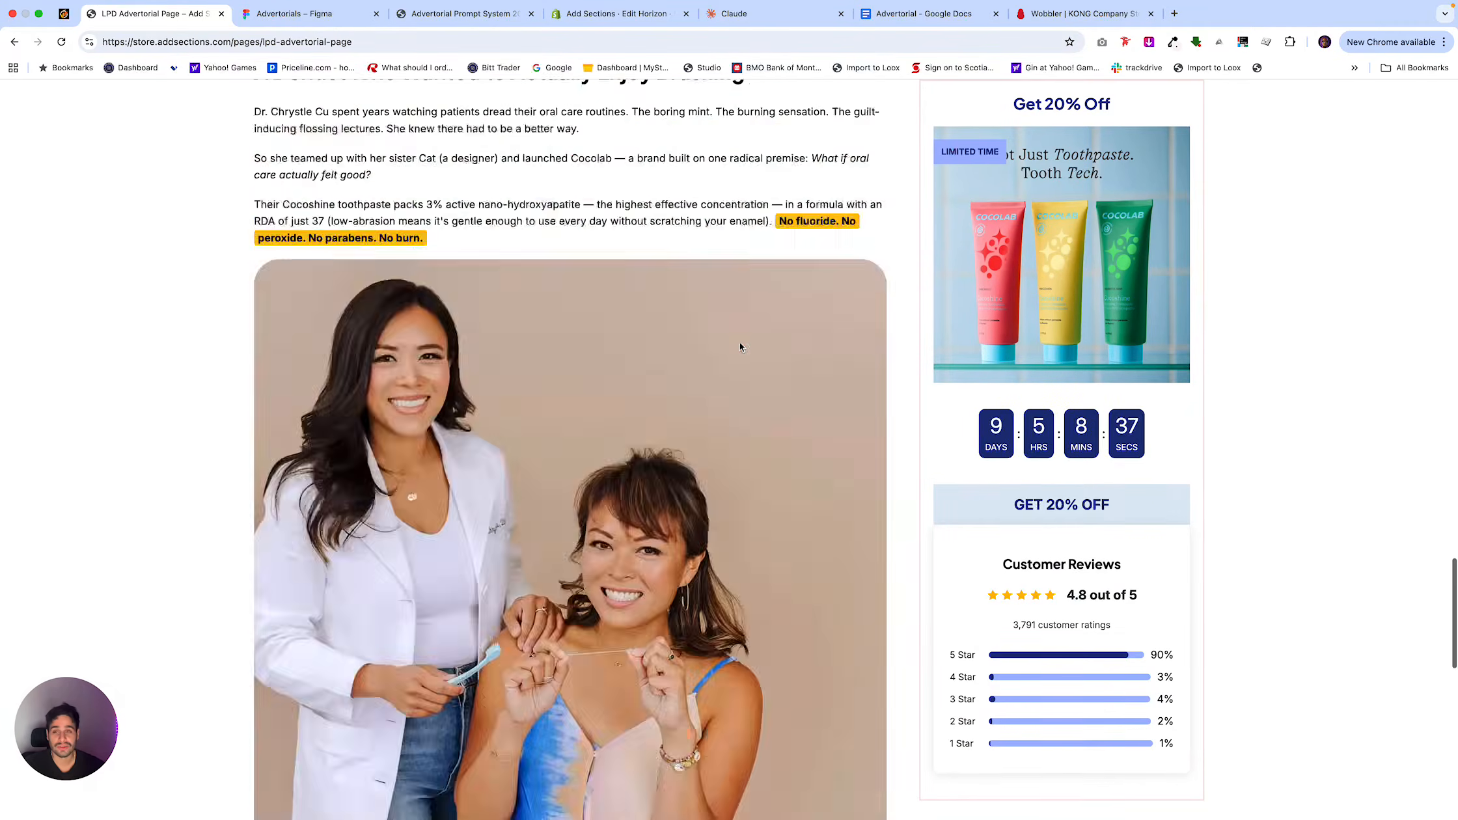
scroll(739, 346, up, 3)
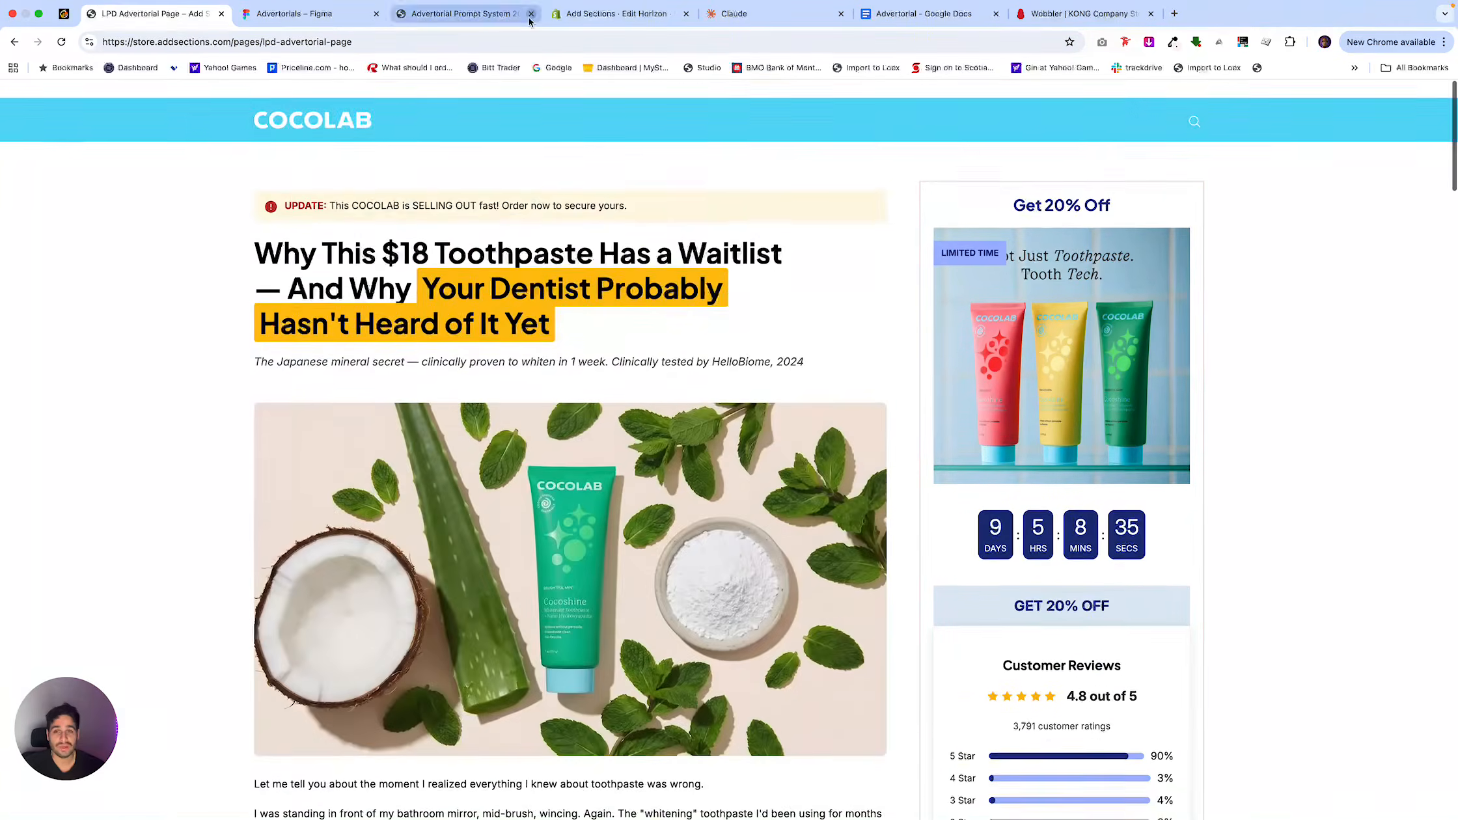
Switch to the Advertorial Prompt System 2026 page in Notion and read its introduction and process table.
click(493, 15)
scroll(759, 336, up, 20)
scroll(760, 336, up, 7)
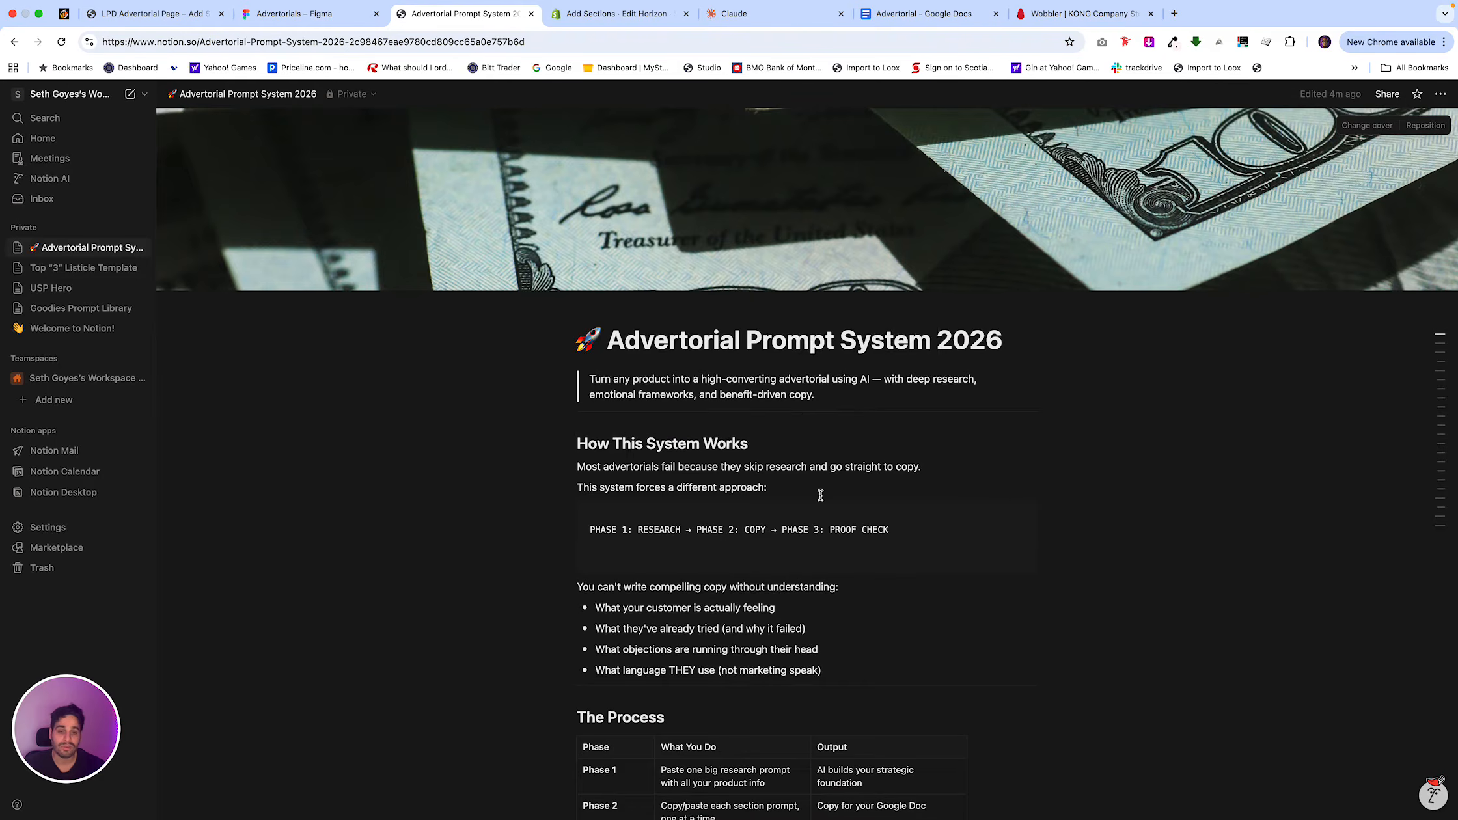
scroll(831, 545, down, 5)
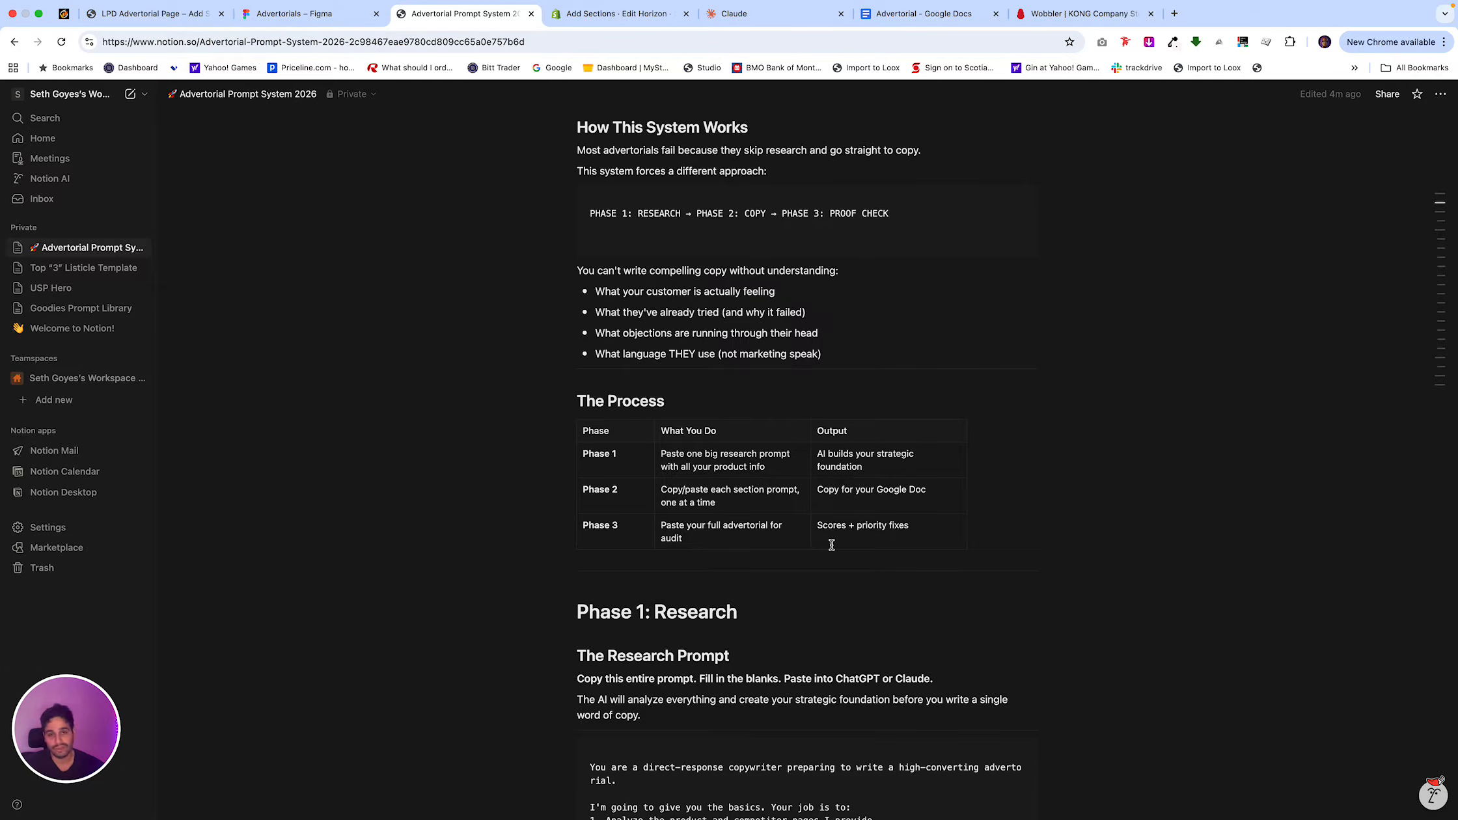
Switch to the Shopify theme editor and review the lpd-template-adv page in desktop and mobile previews.
click(618, 13)
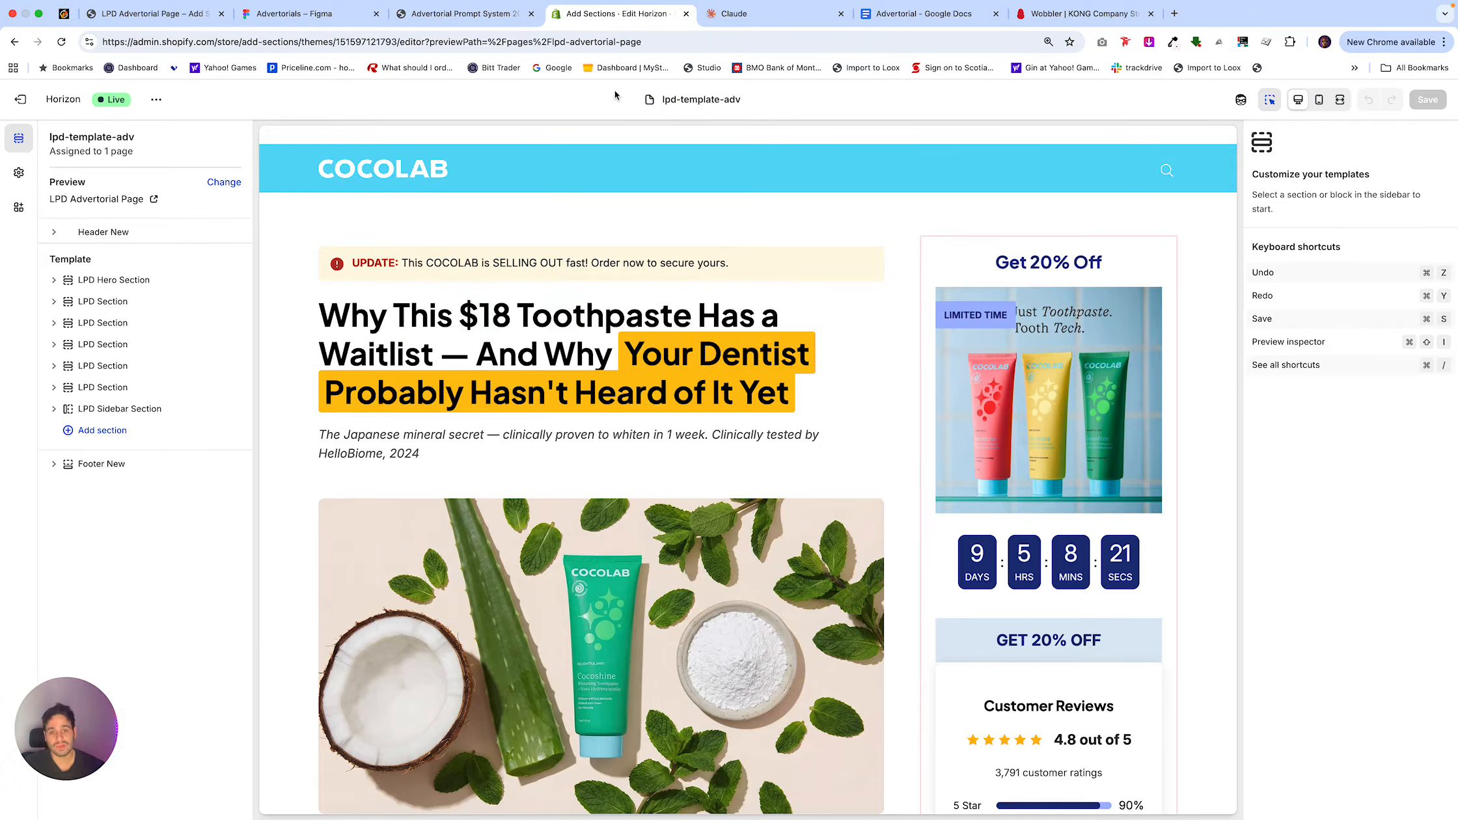
scroll(668, 388, down, 20)
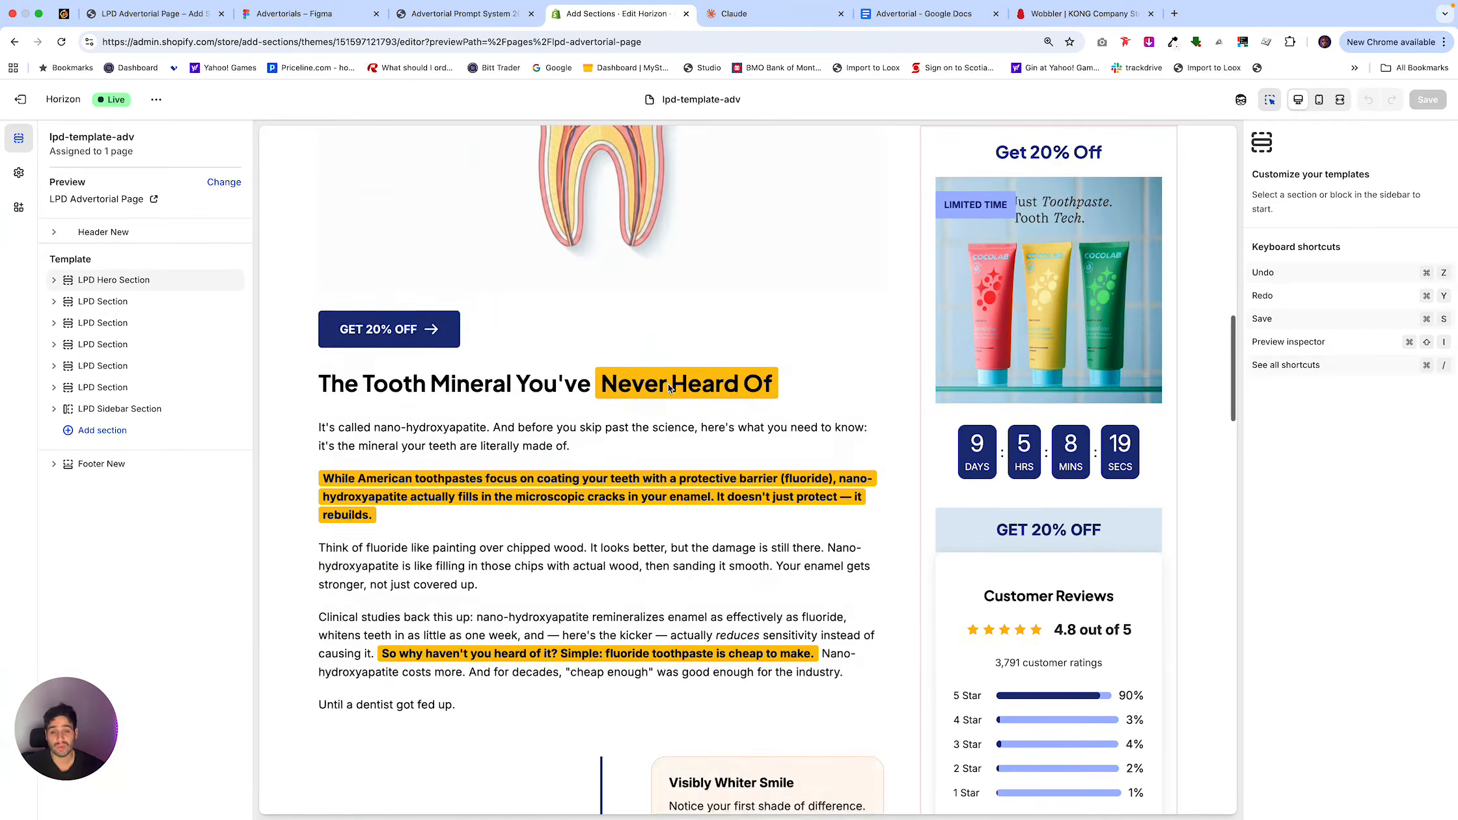
scroll(668, 384, up, 15)
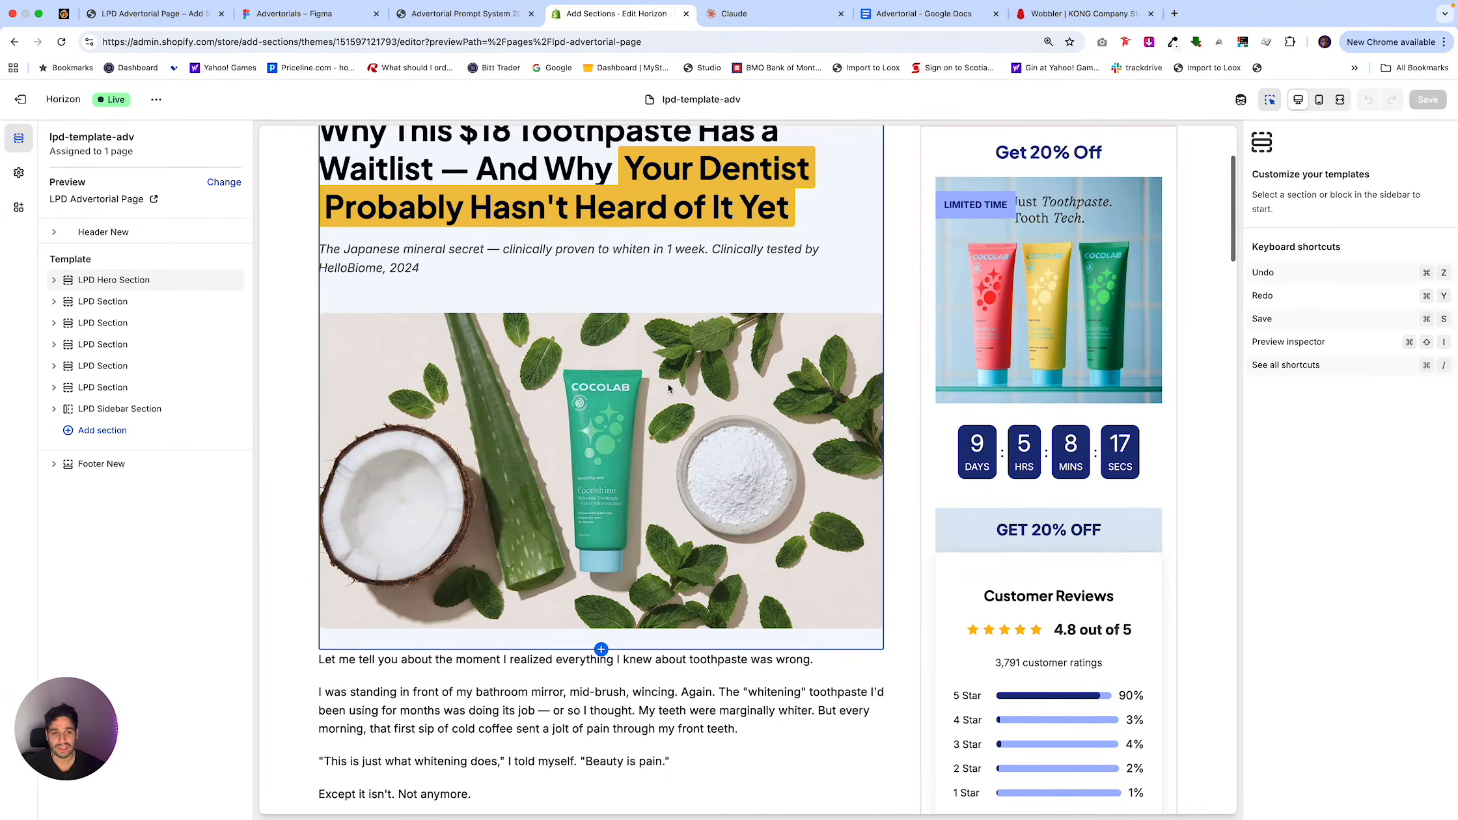
scroll(668, 387, down, 15)
scroll(667, 384, down, 15)
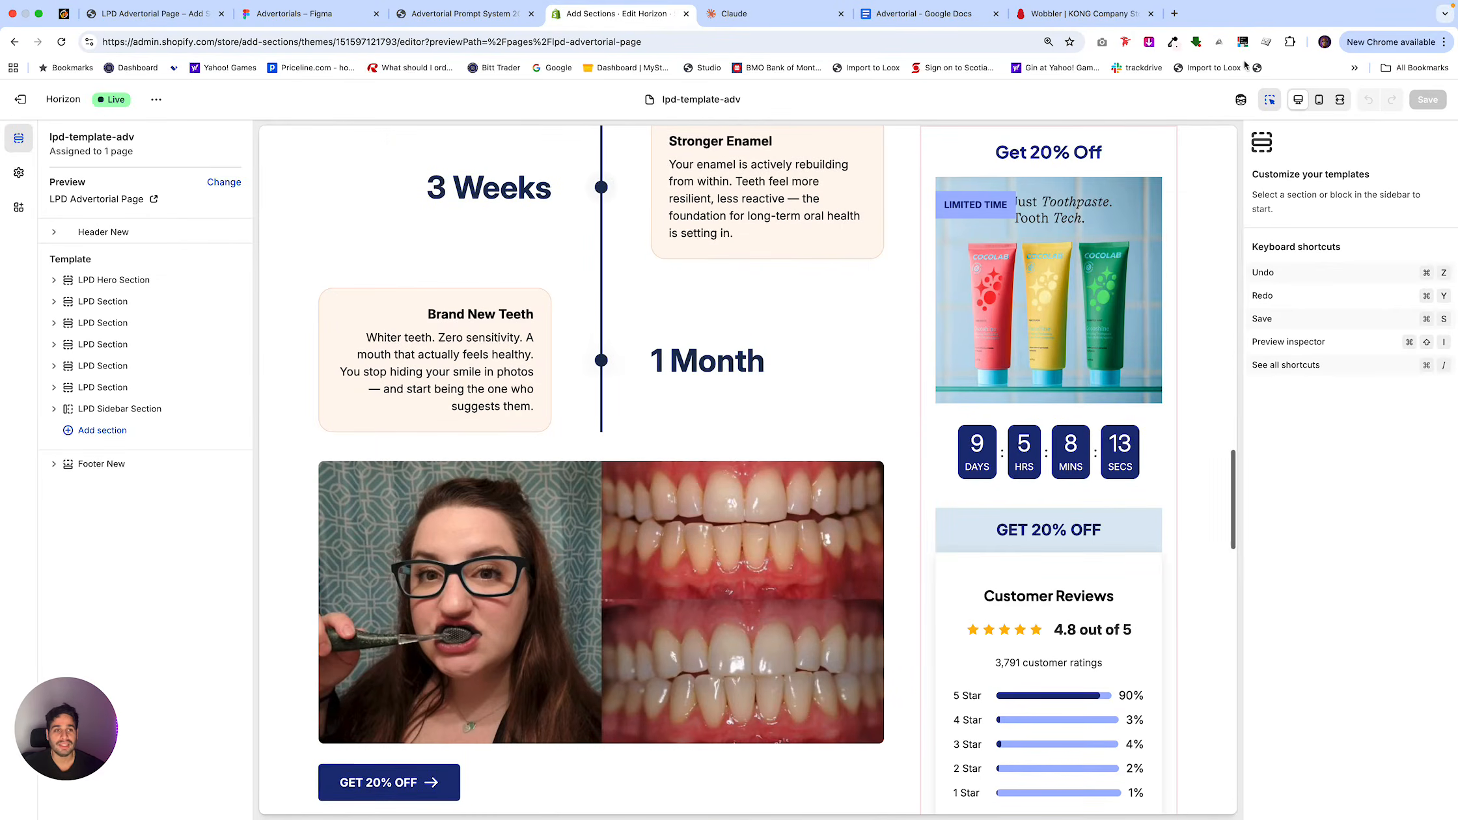
click(1319, 99)
scroll(760, 512, down, 20)
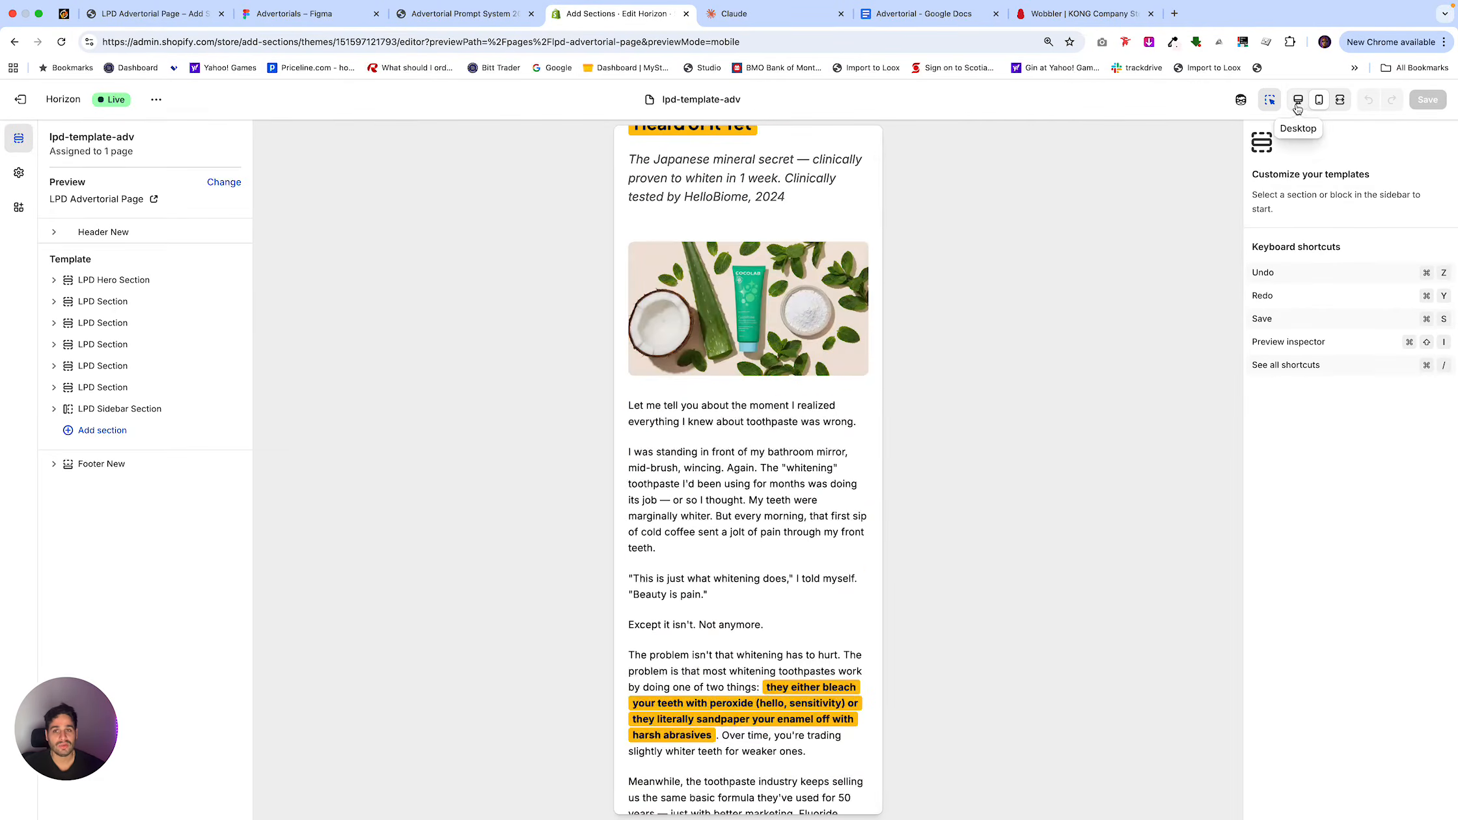
click(1297, 101)
Switch to the Advertorials board in Figma and examine the red competitor-copying frames and the green LLM workflow frames.
click(294, 13)
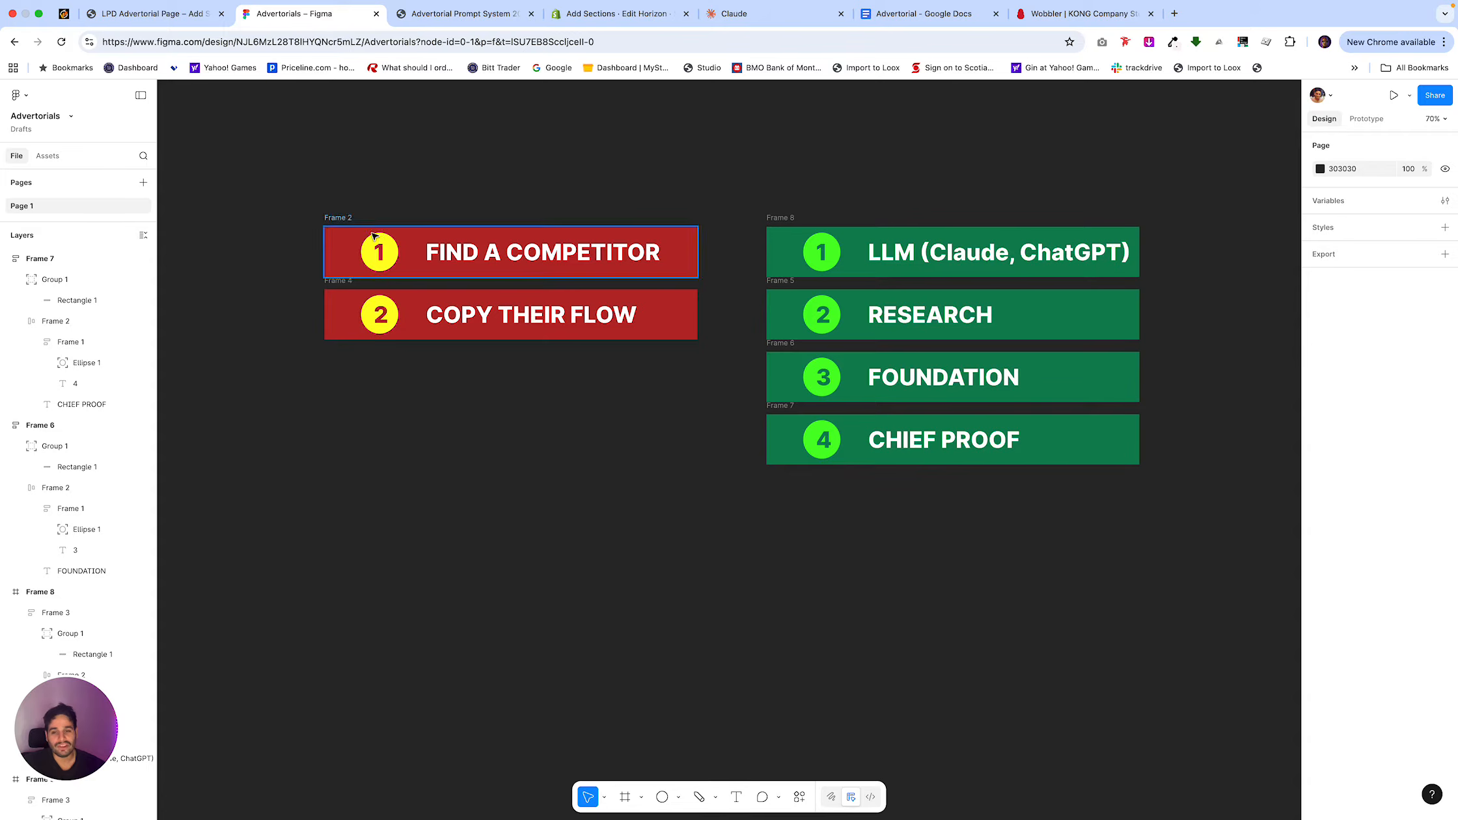
drag(387, 186, 579, 432)
click(580, 433)
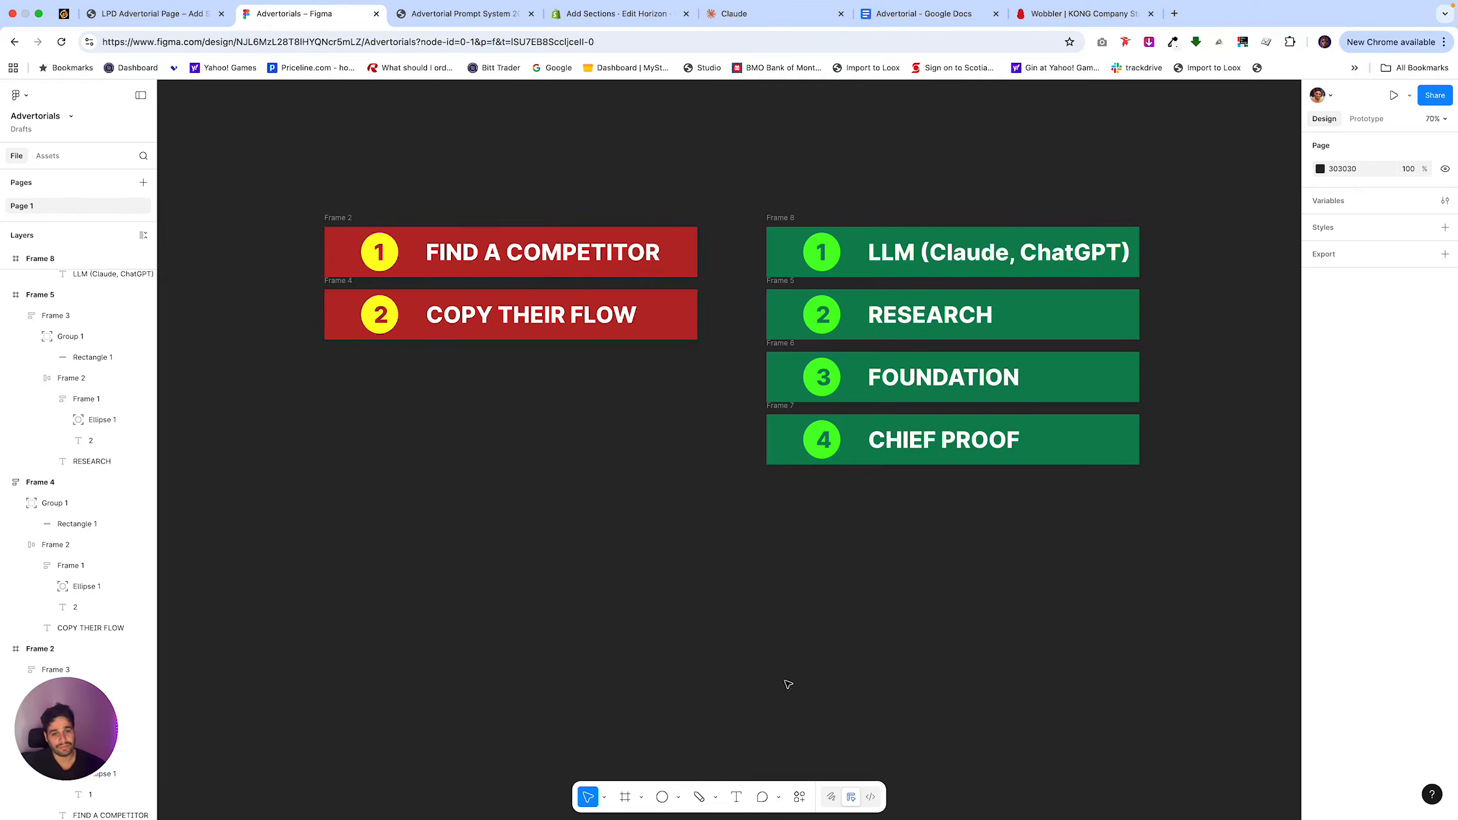
scroll(901, 465, right, 5)
scroll(856, 283, up, 3)
scroll(857, 283, up, 1)
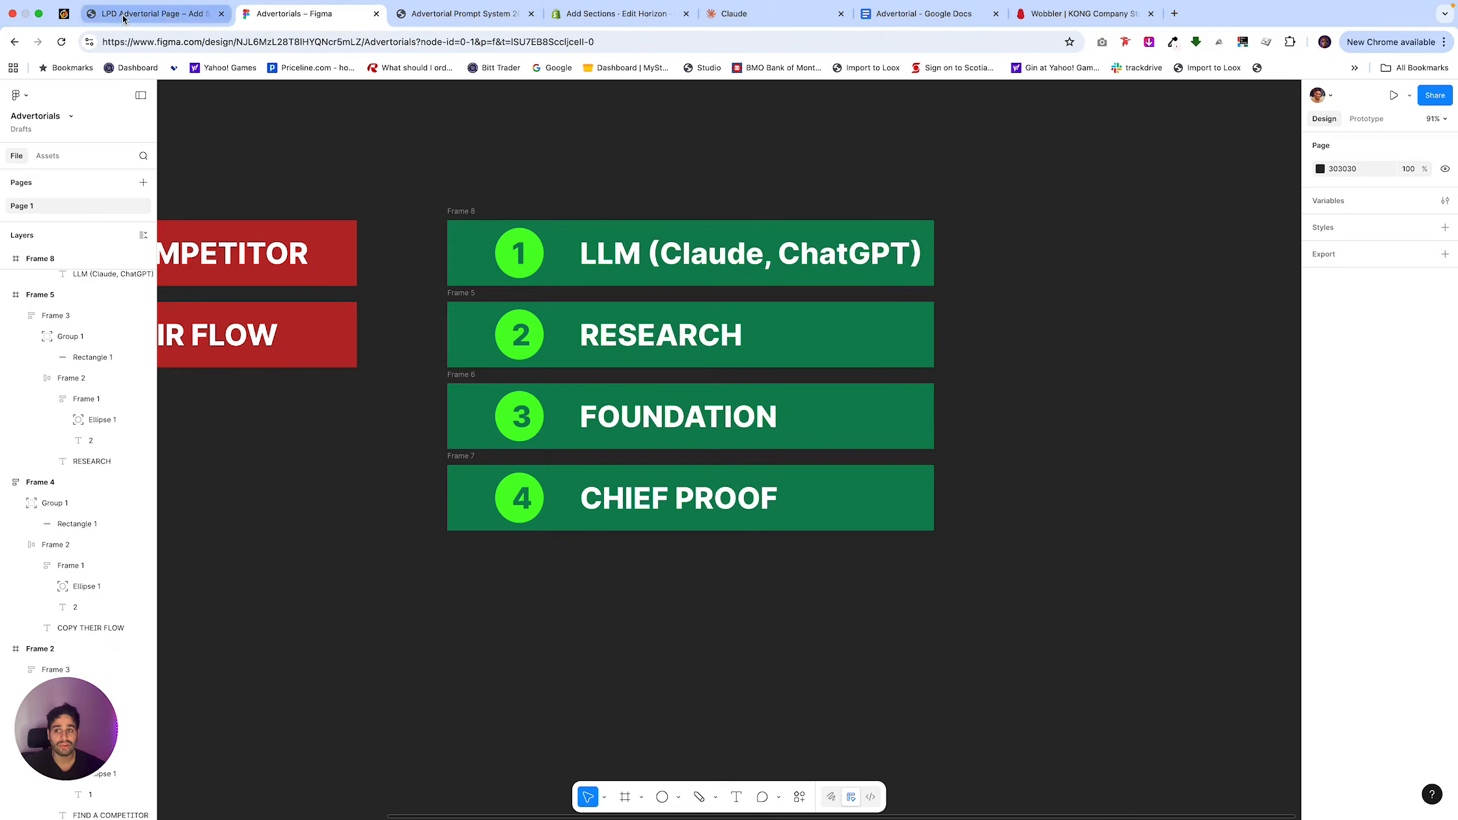
Switch to the live LPD advertorial page and examine its headline, hero image and opening story.
click(151, 14)
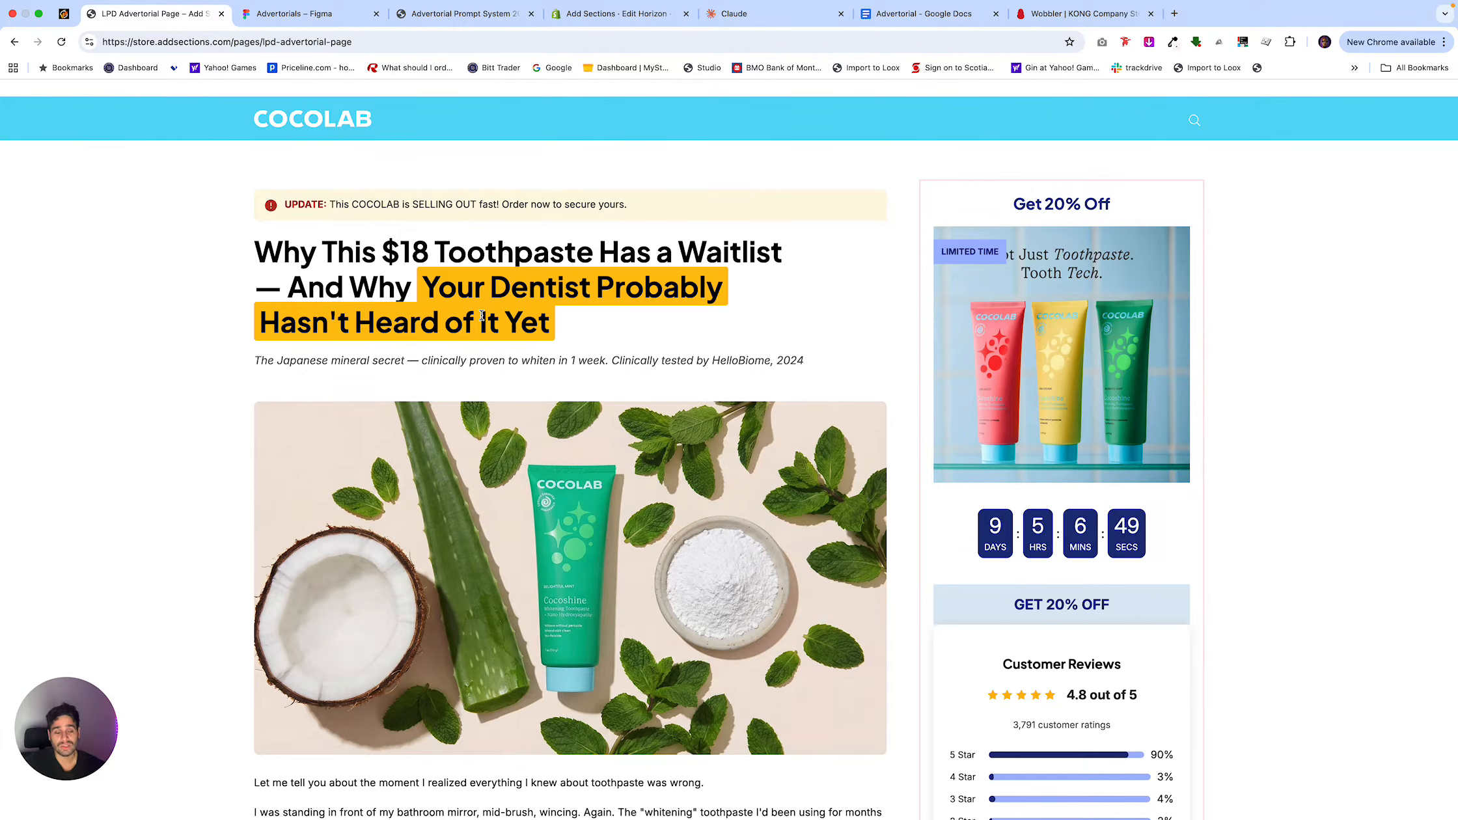
scroll(537, 436, down, 6)
scroll(538, 436, down, 5)
scroll(537, 436, up, 11)
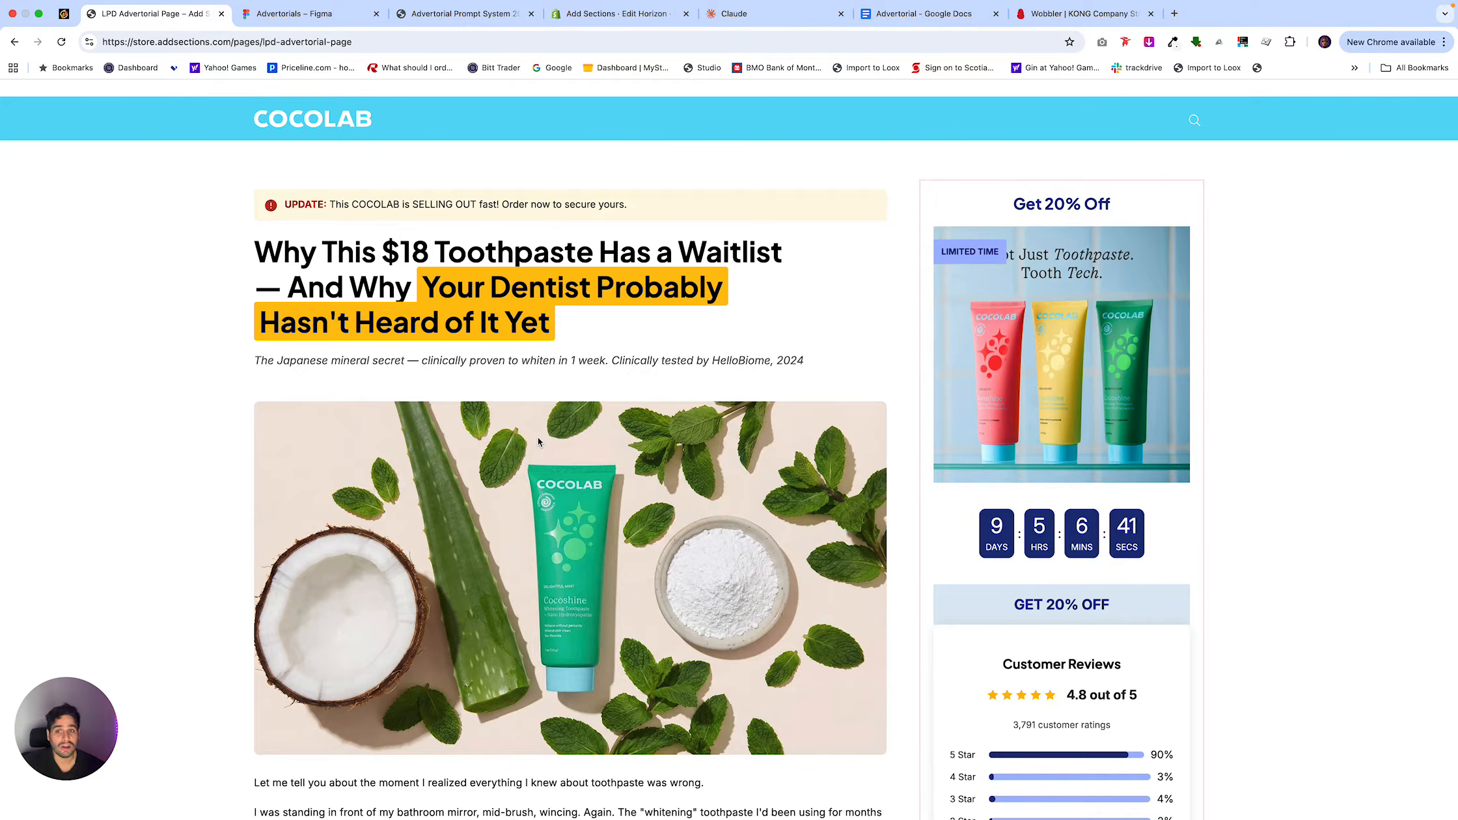
scroll(528, 657, down, 5)
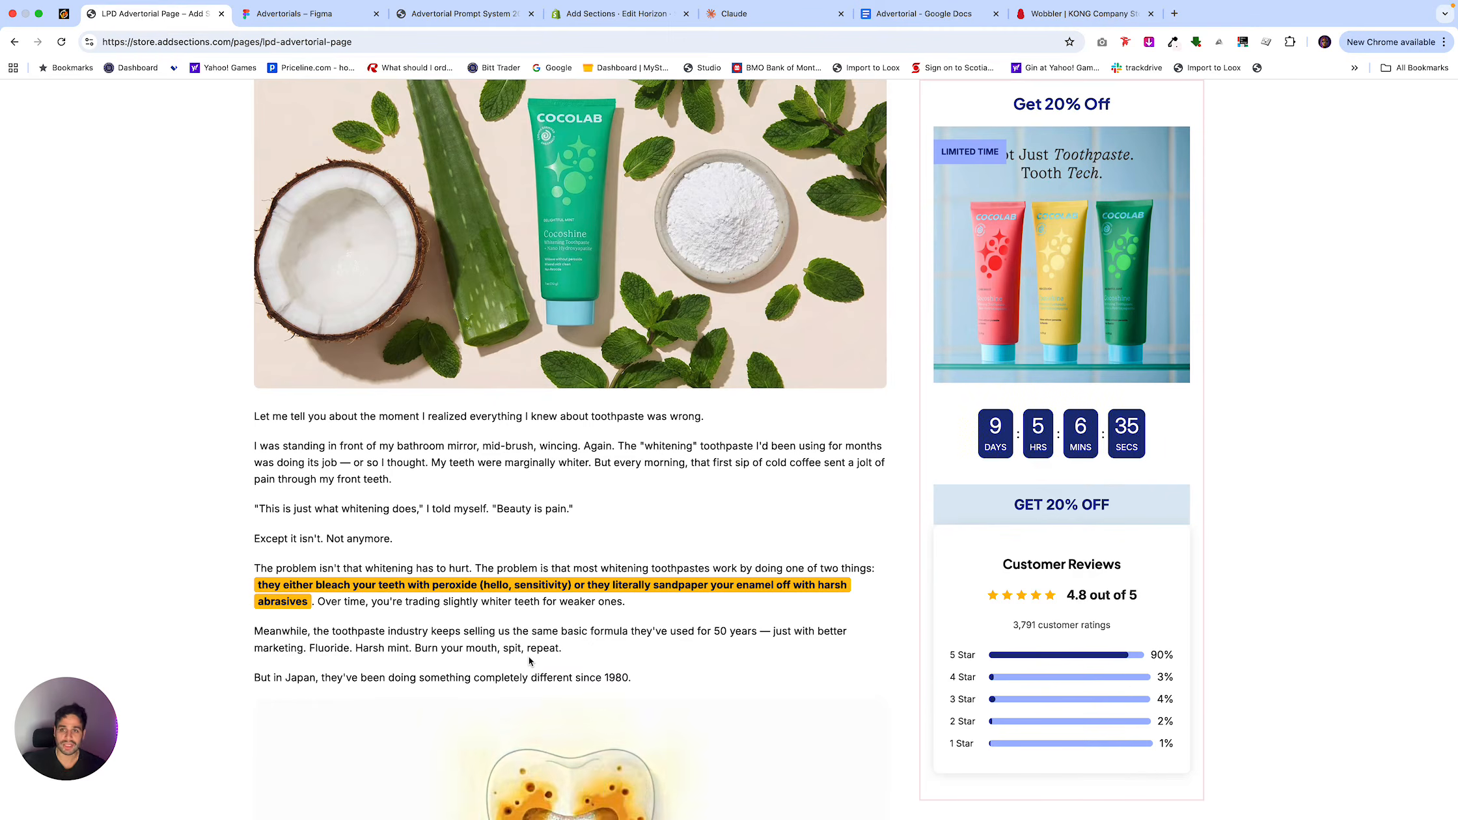
Switch to the Notion prompt system and read the Phase 1 research prompt and Phase 2 prompts 2A to 2E.
click(489, 17)
scroll(692, 498, down, 10)
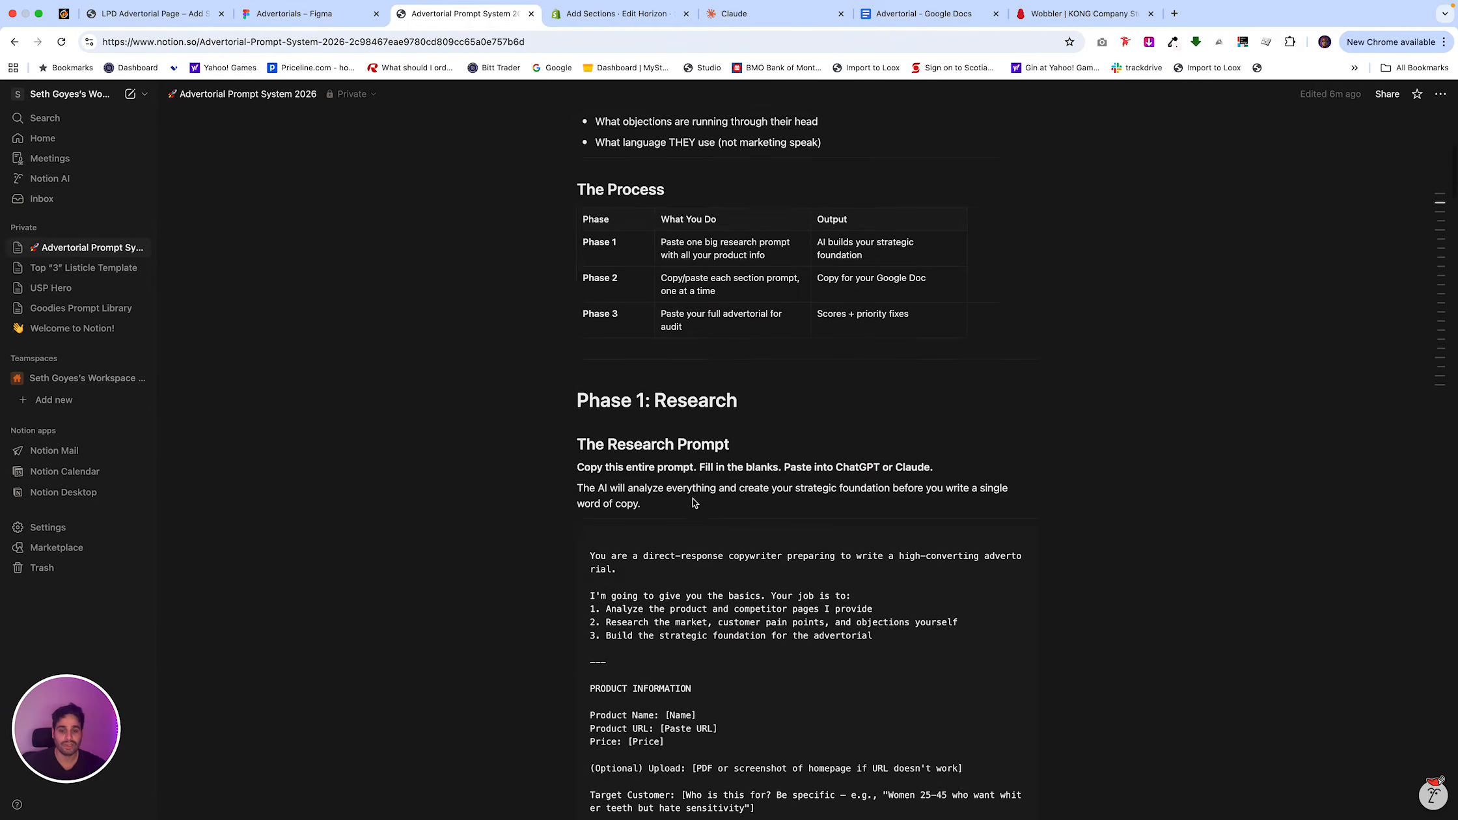
scroll(692, 498, down, 20)
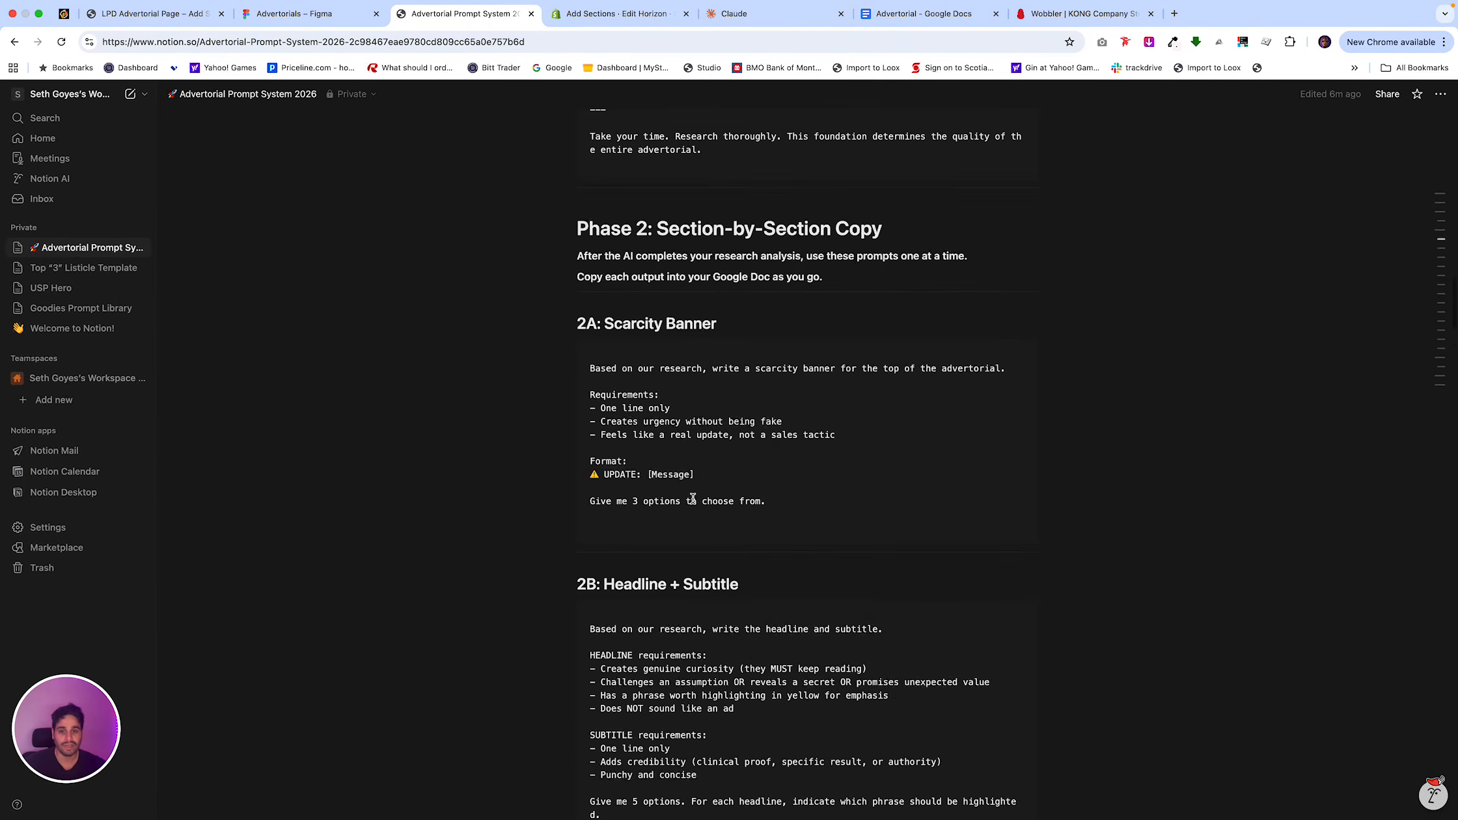
scroll(692, 498, down, 5)
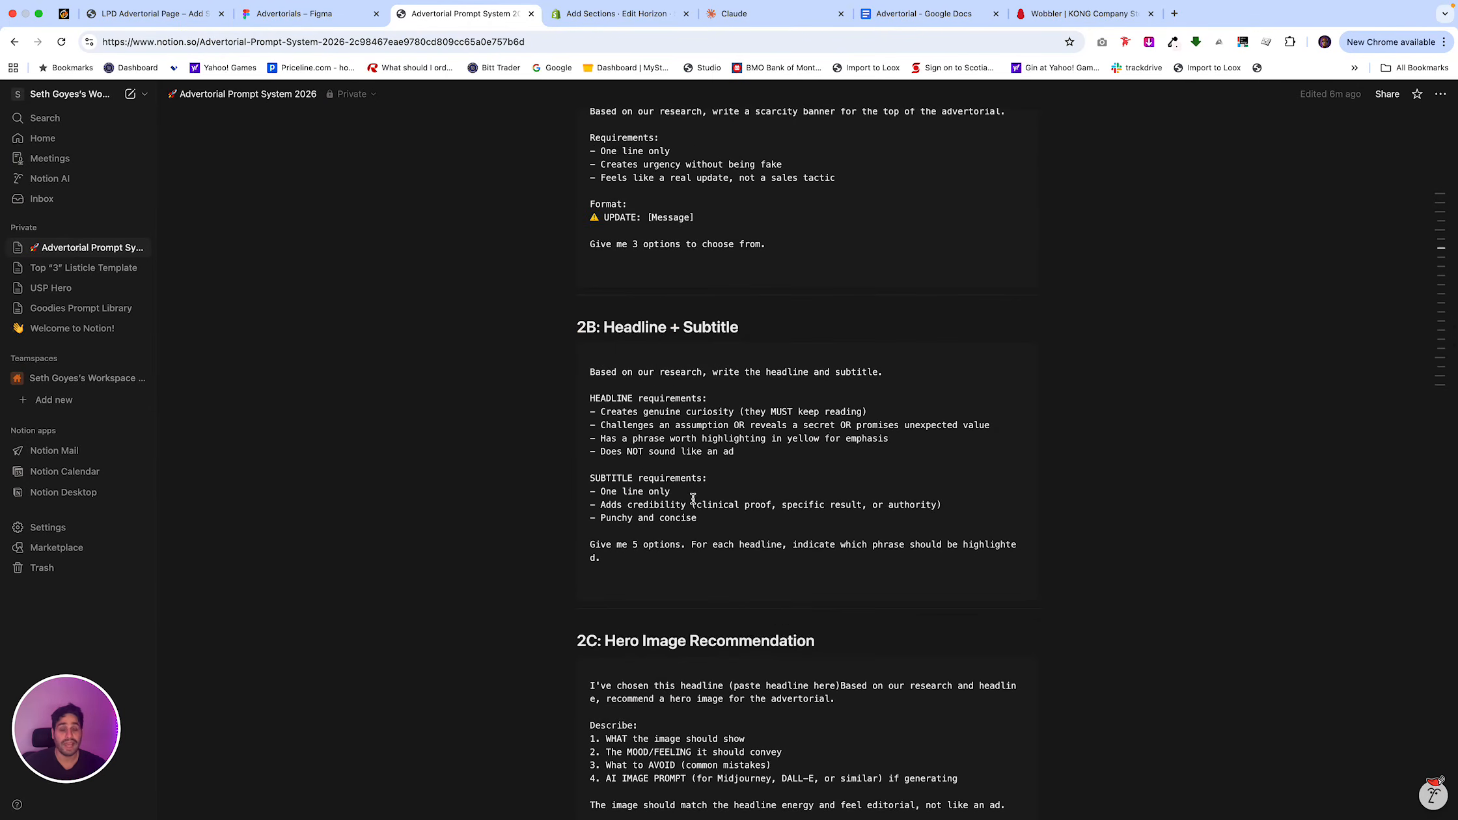
scroll(693, 498, down, 5)
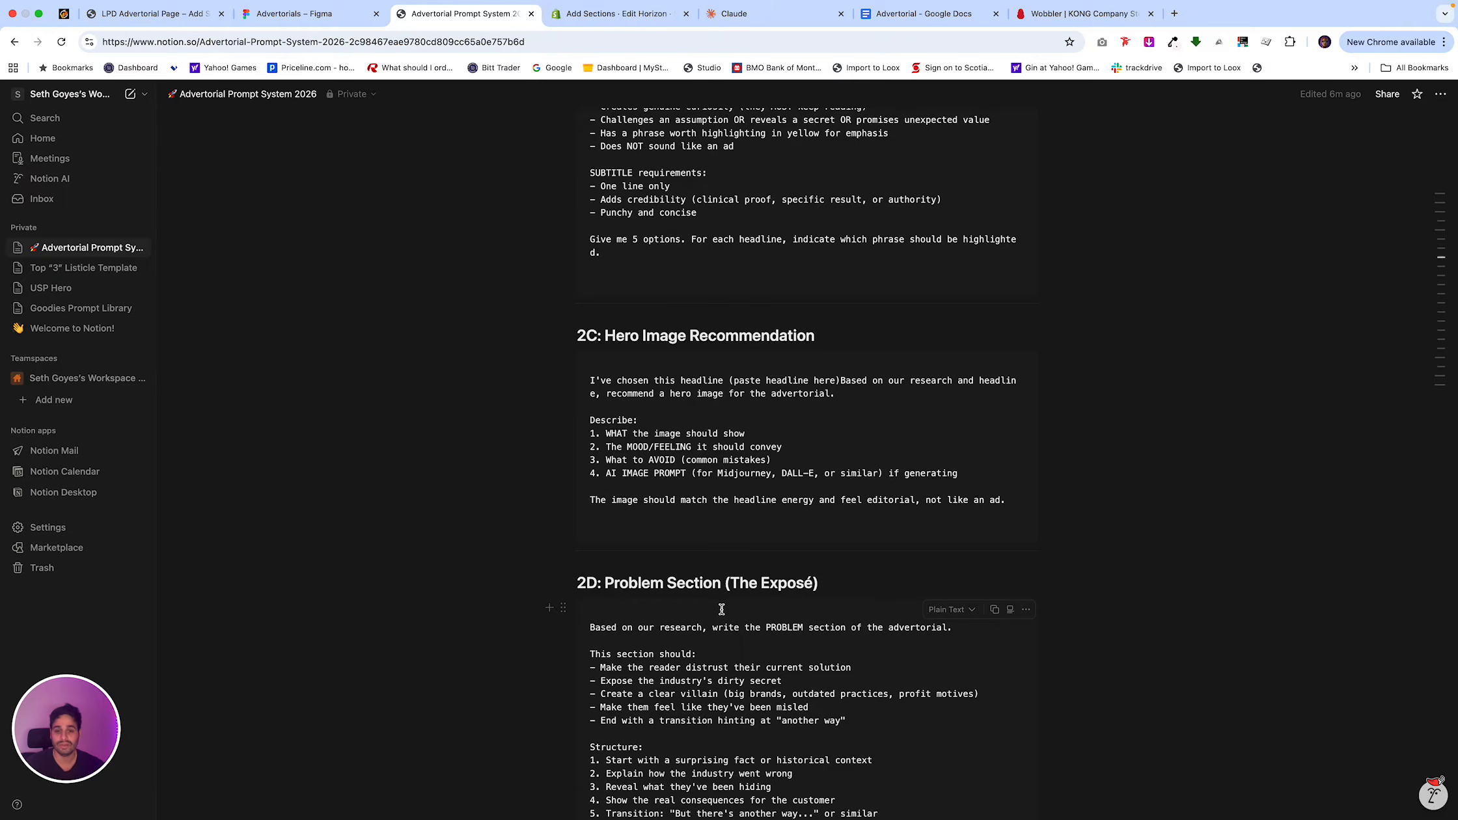
scroll(721, 608, down, 7)
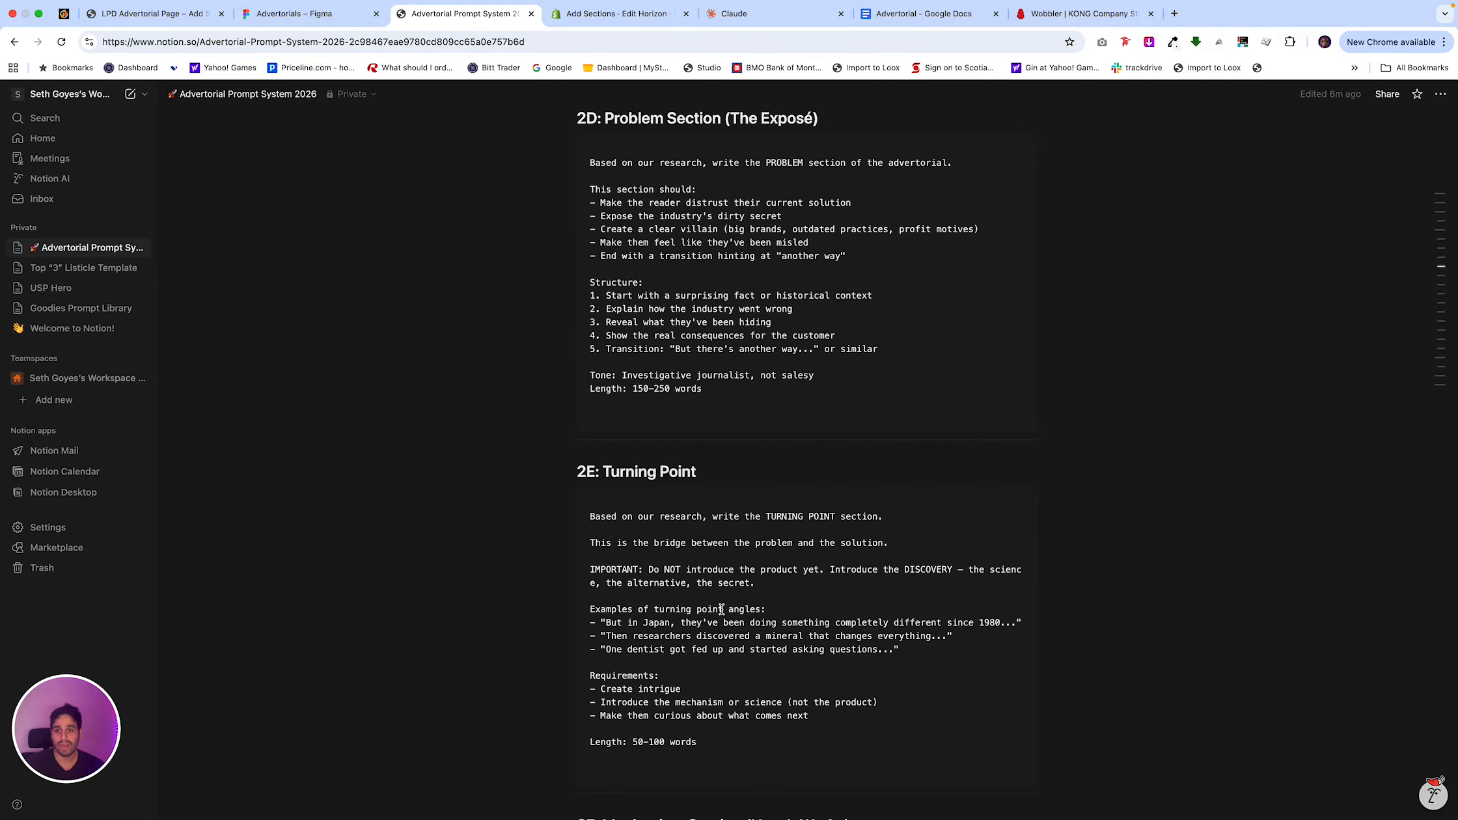
scroll(721, 609, down, 2)
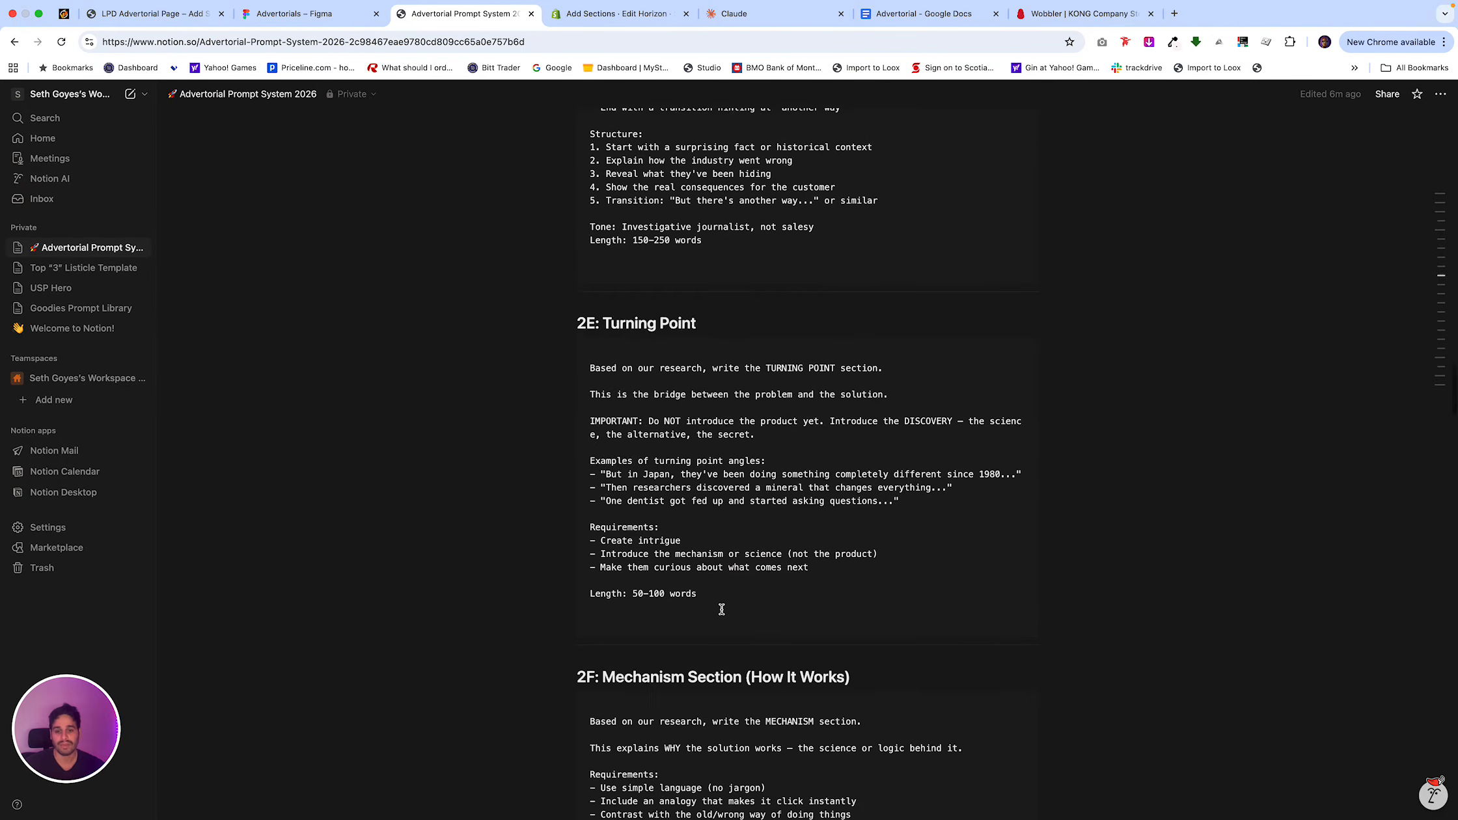
Read the remaining Phase 2 prompts from 2F Mechanism Section through 2L Final CTA.
scroll(721, 608, down, 4)
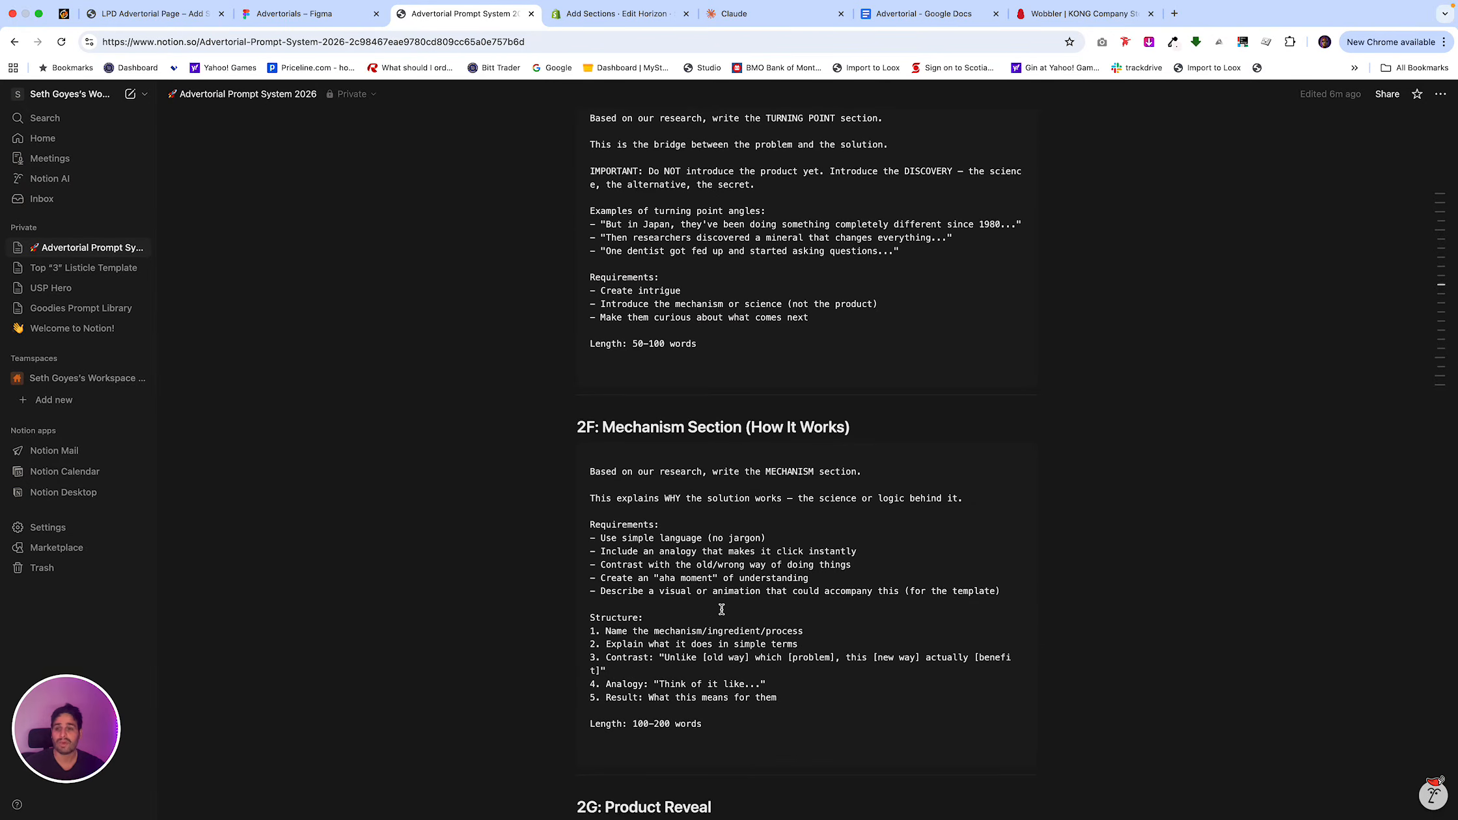
scroll(721, 608, down, 6)
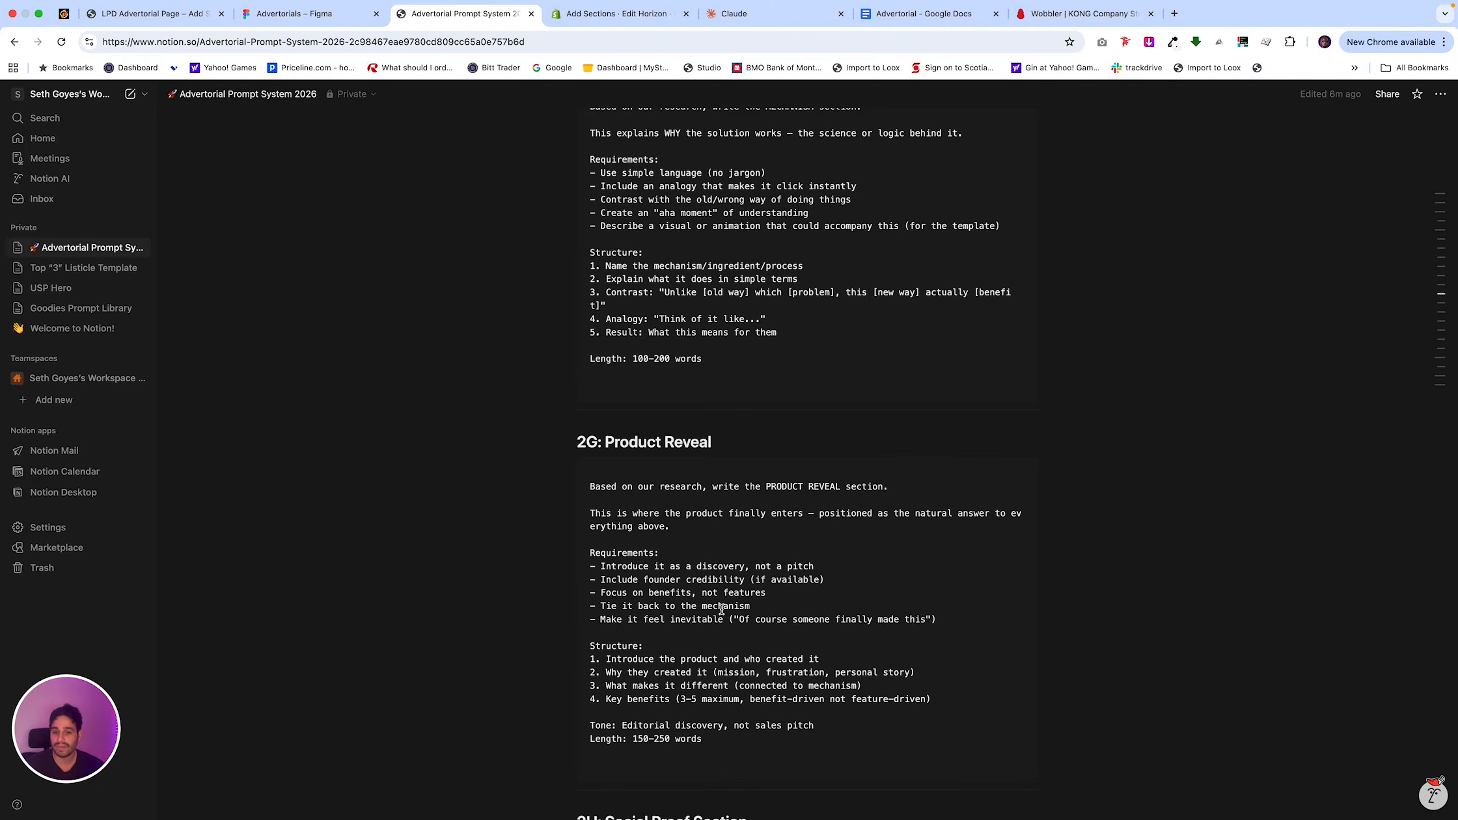
scroll(721, 608, down, 7)
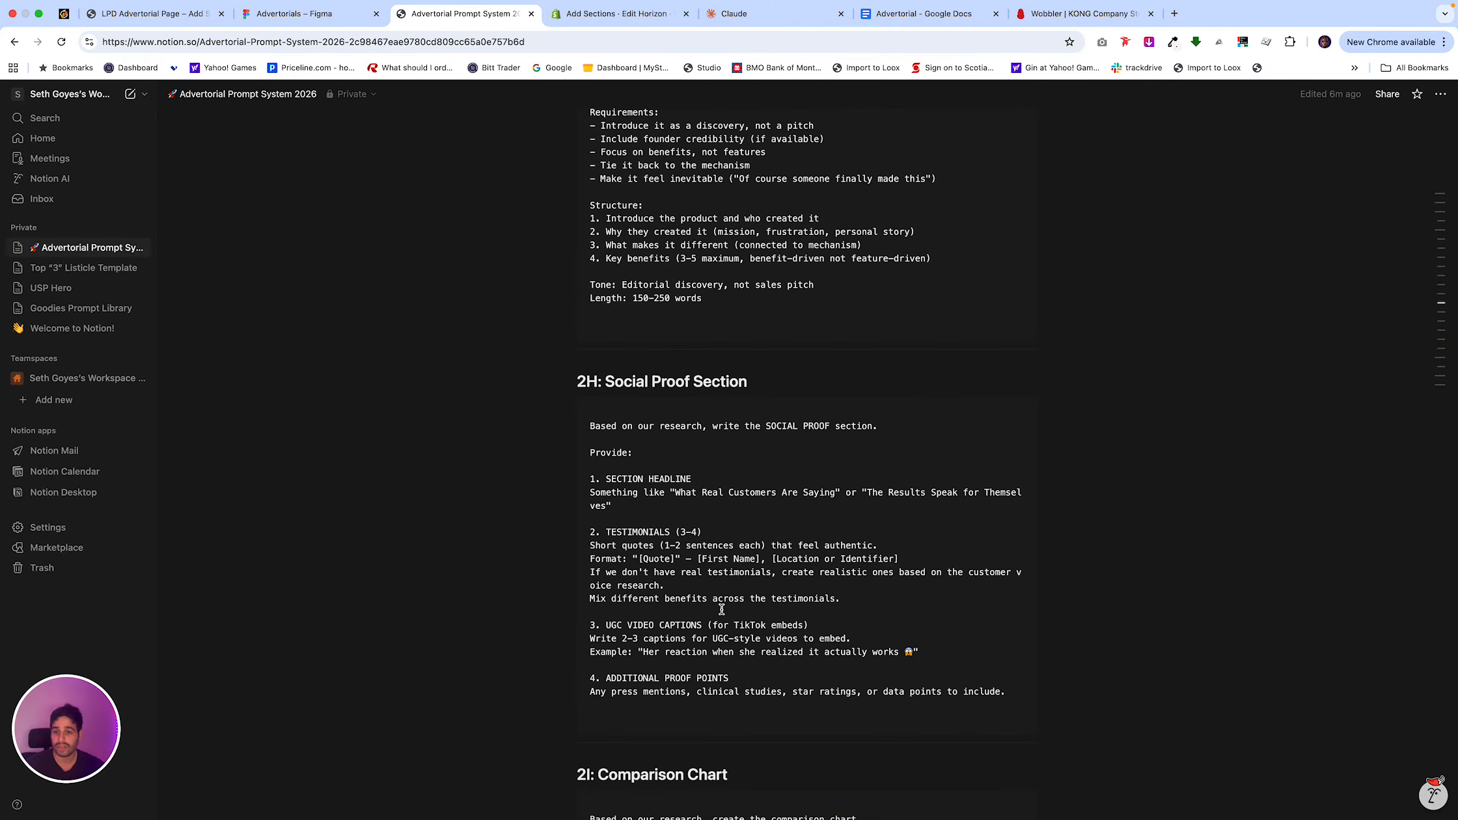
scroll(721, 608, down, 7)
scroll(721, 608, down, 7)
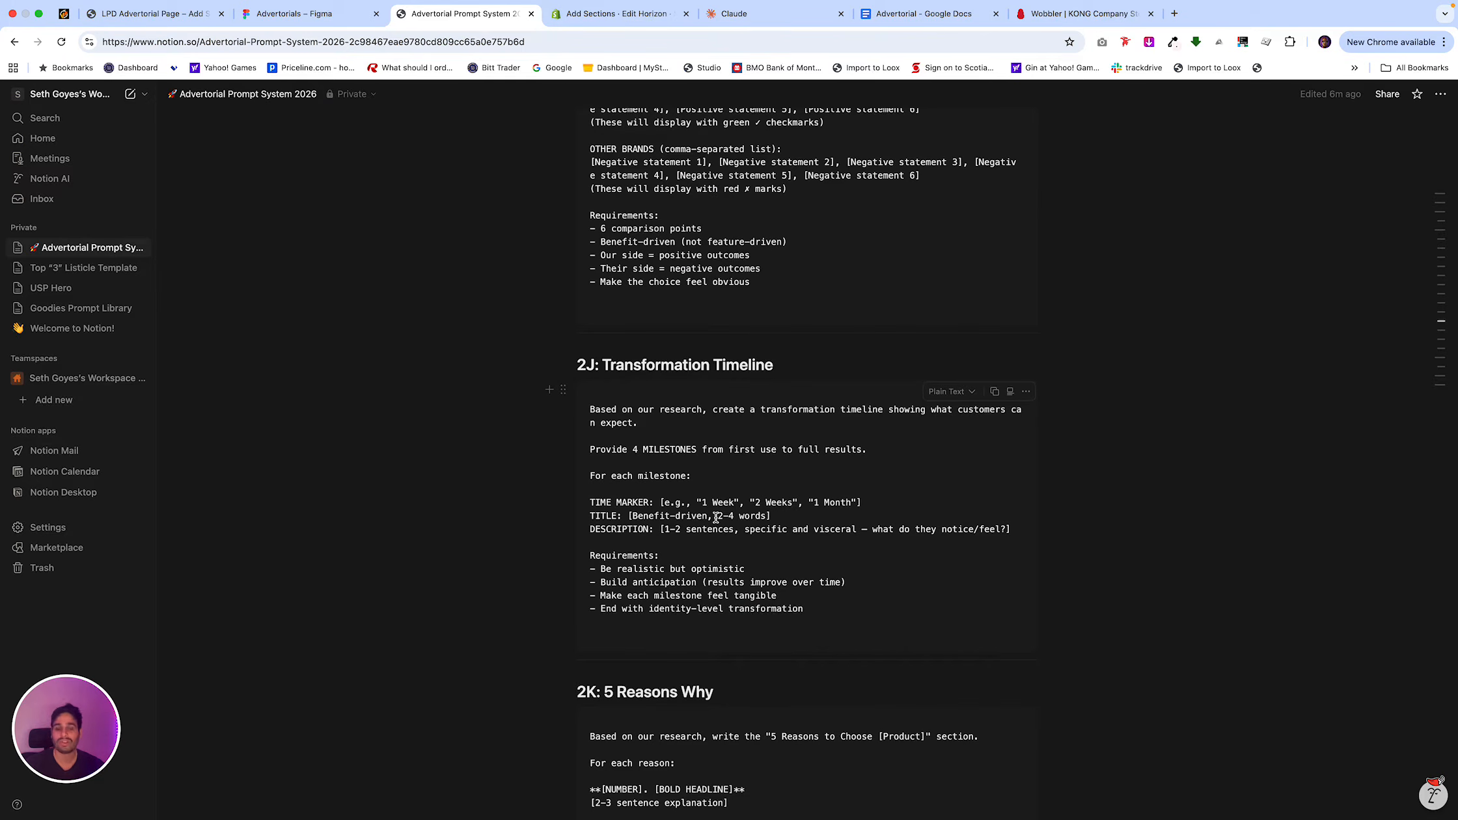
scroll(754, 527, down, 4)
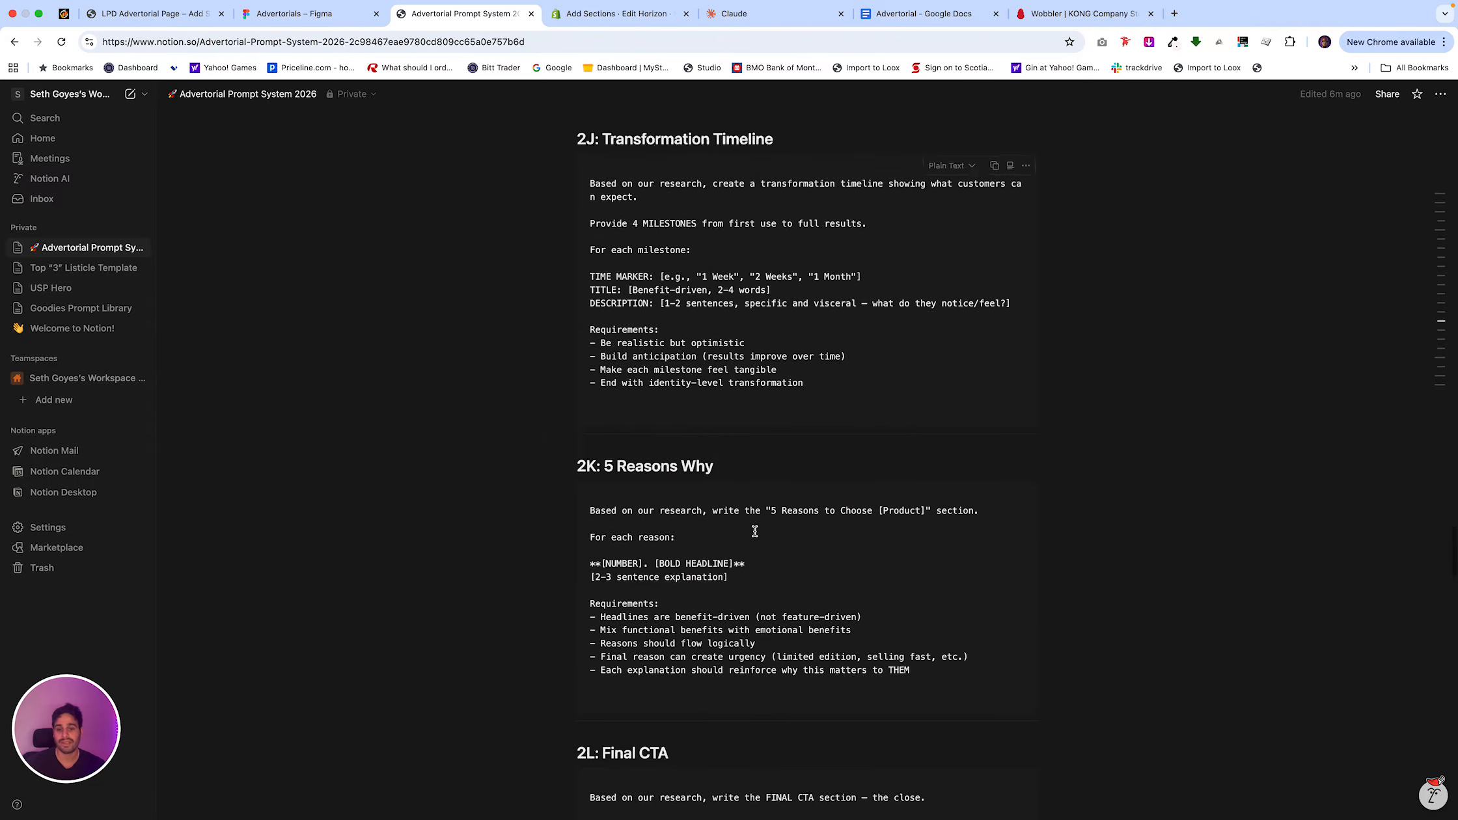
scroll(755, 531, down, 2)
scroll(755, 529, down, 3)
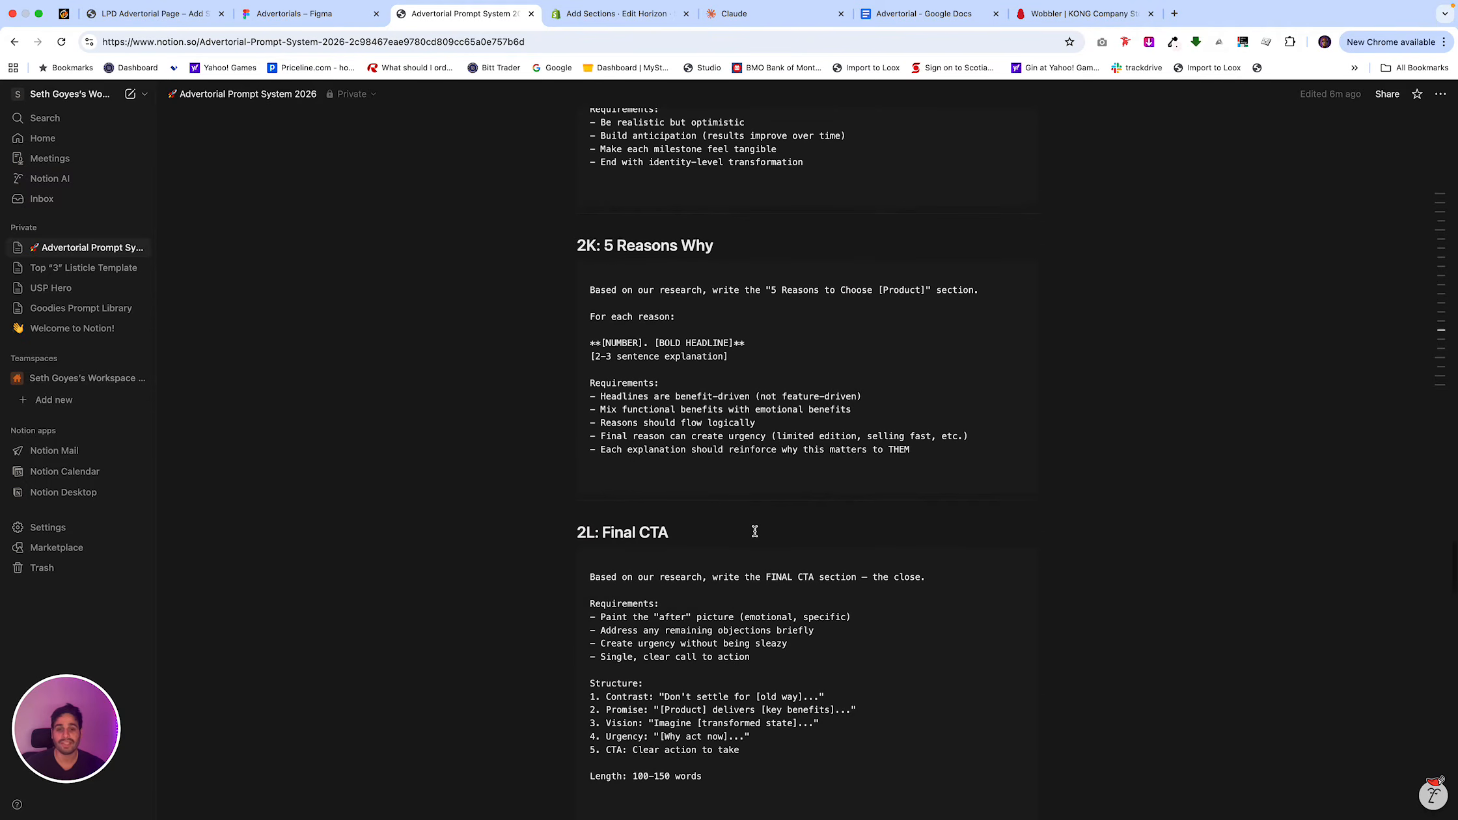
Switch to the live advertorial page and compare its headline, problem section and tooth illustration with the Notion prompts.
click(188, 13)
scroll(639, 289, up, 5)
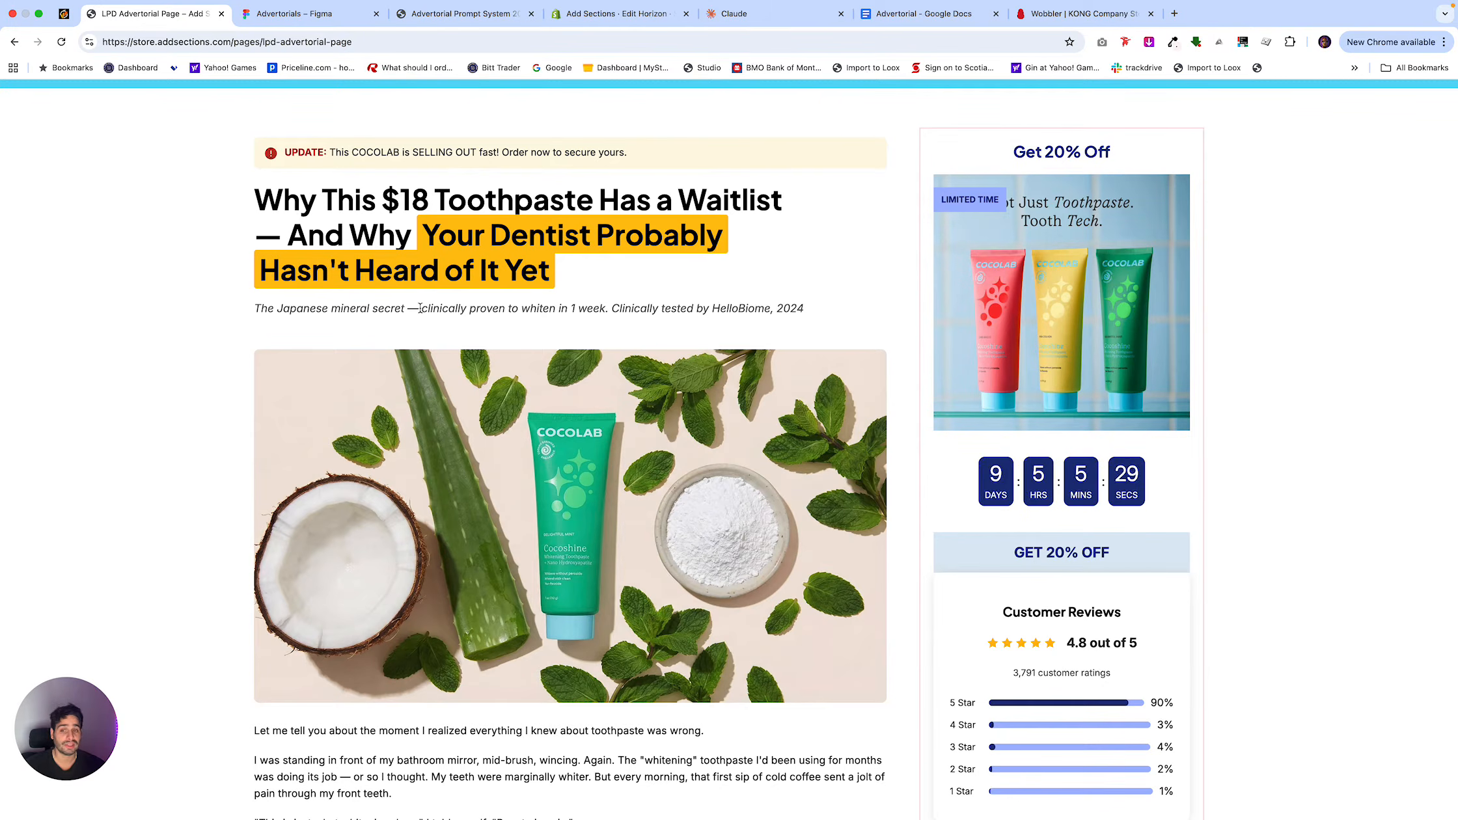
scroll(468, 343, down, 6)
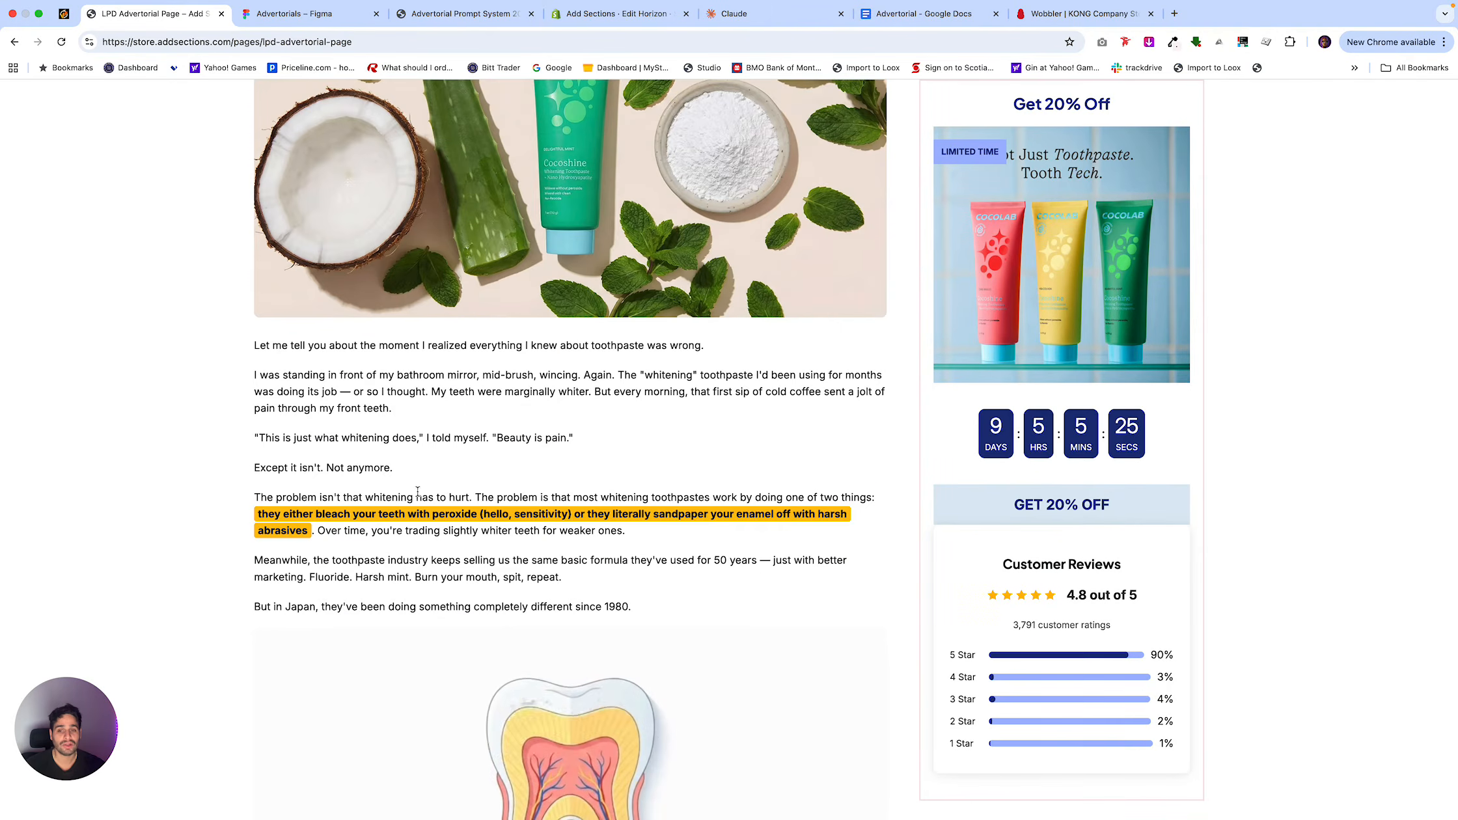
scroll(462, 528, down, 3)
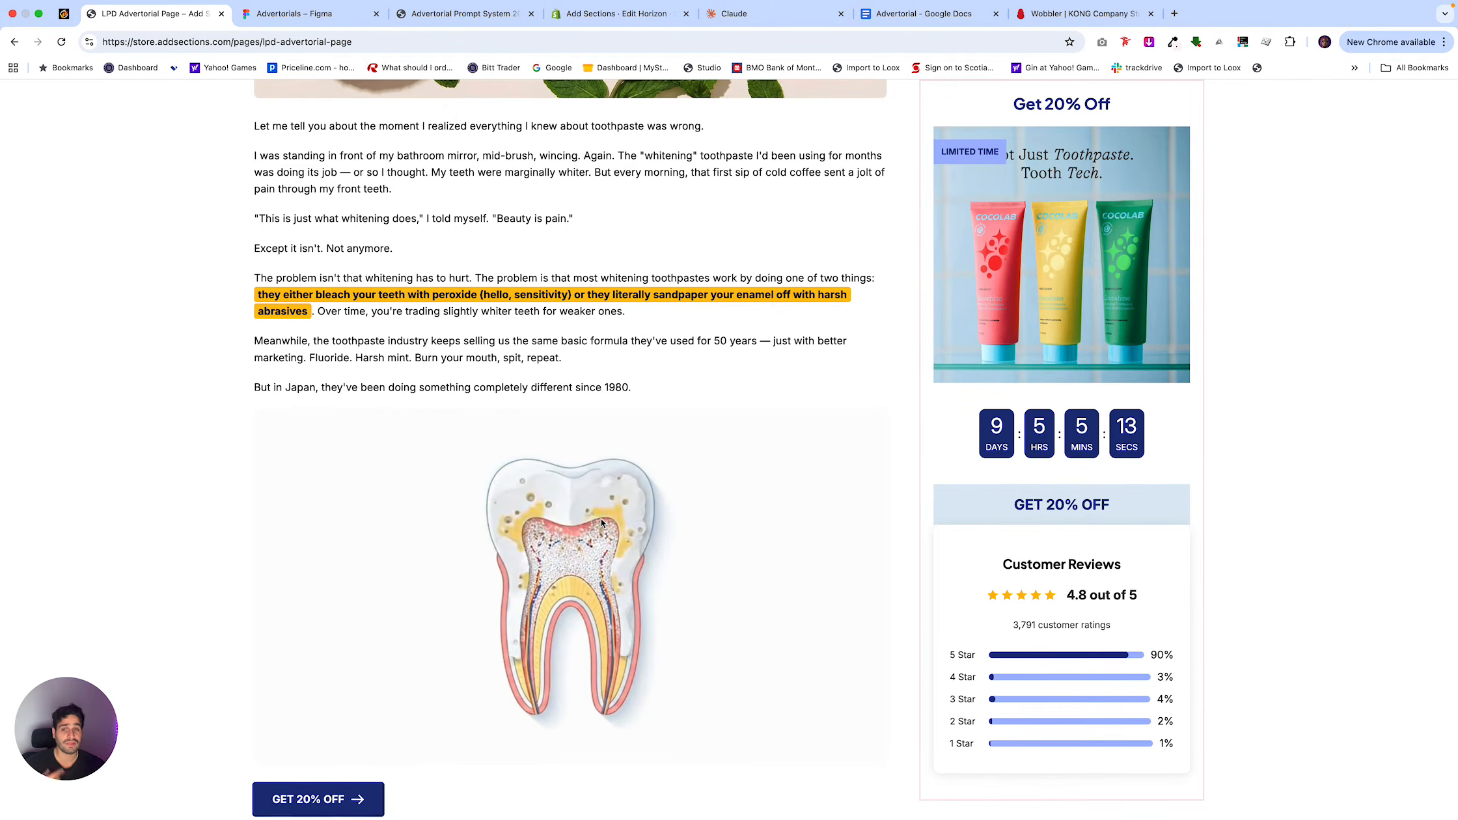
click(498, 14)
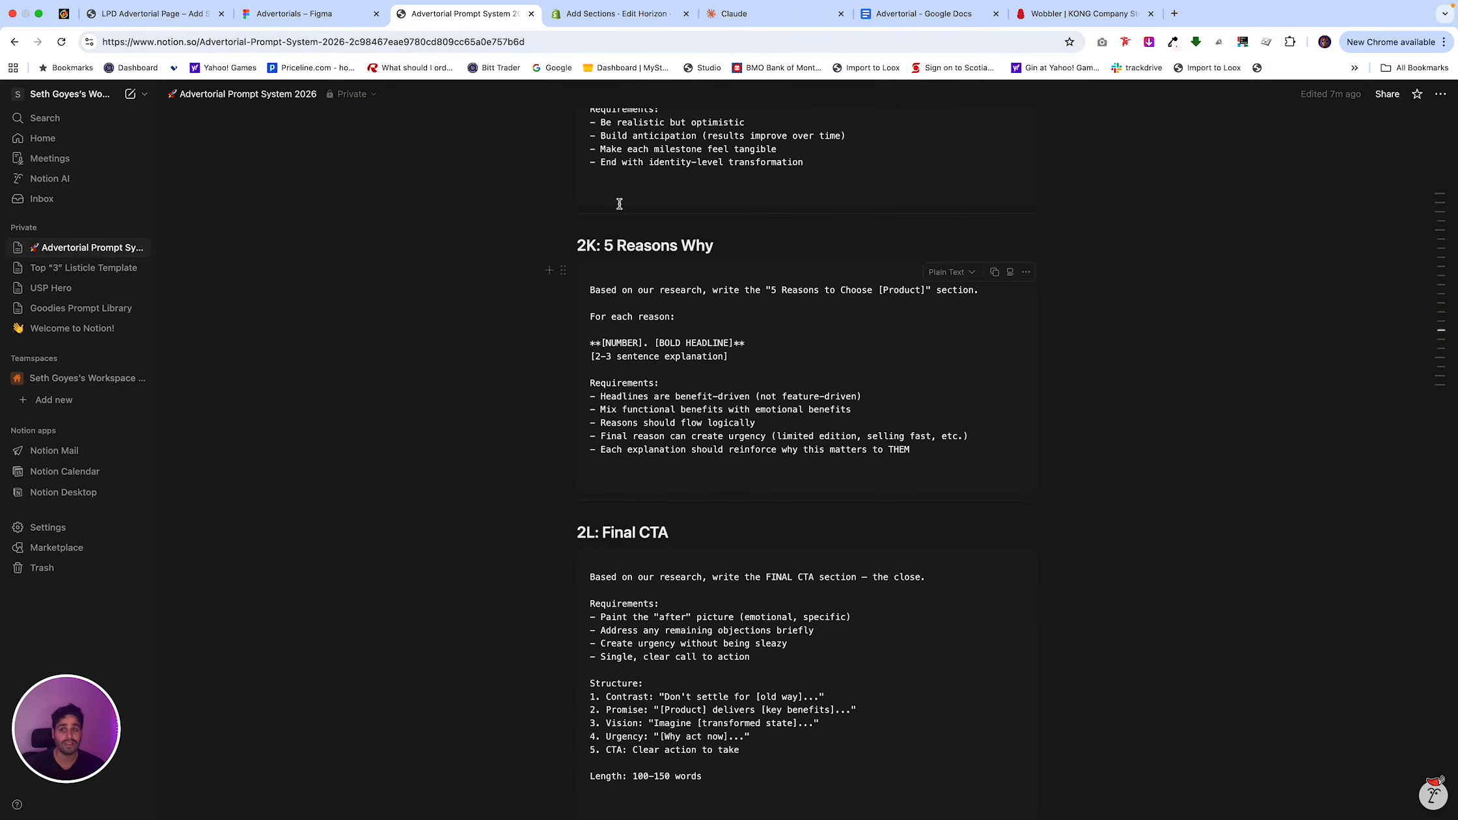
click(165, 17)
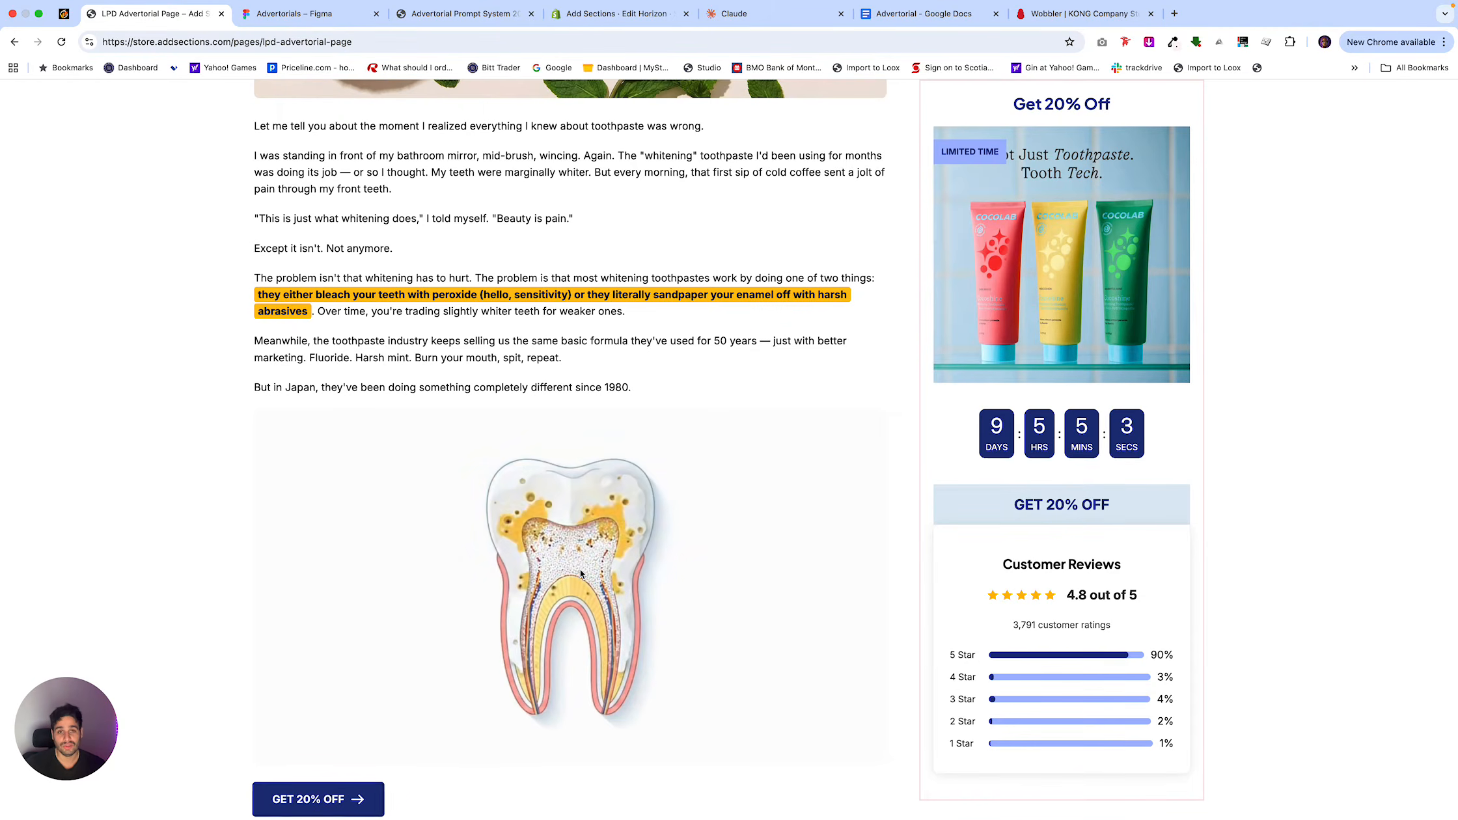
Examine the advertorial's tooth mineral section, its results timeline from 1 week to 1 month, and the before-and-after photo.
scroll(581, 573, down, 7)
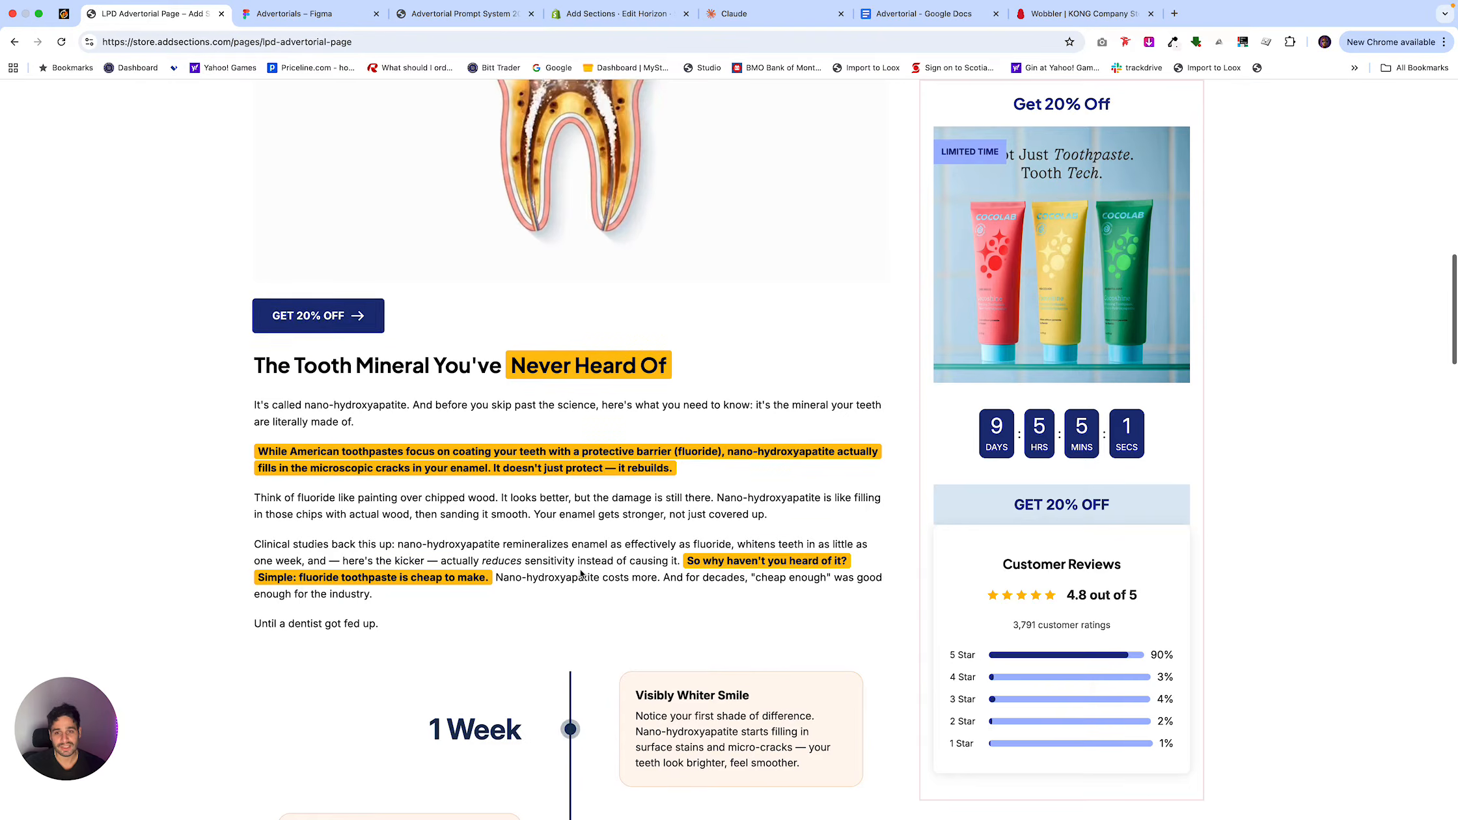
scroll(318, 316, down, 1)
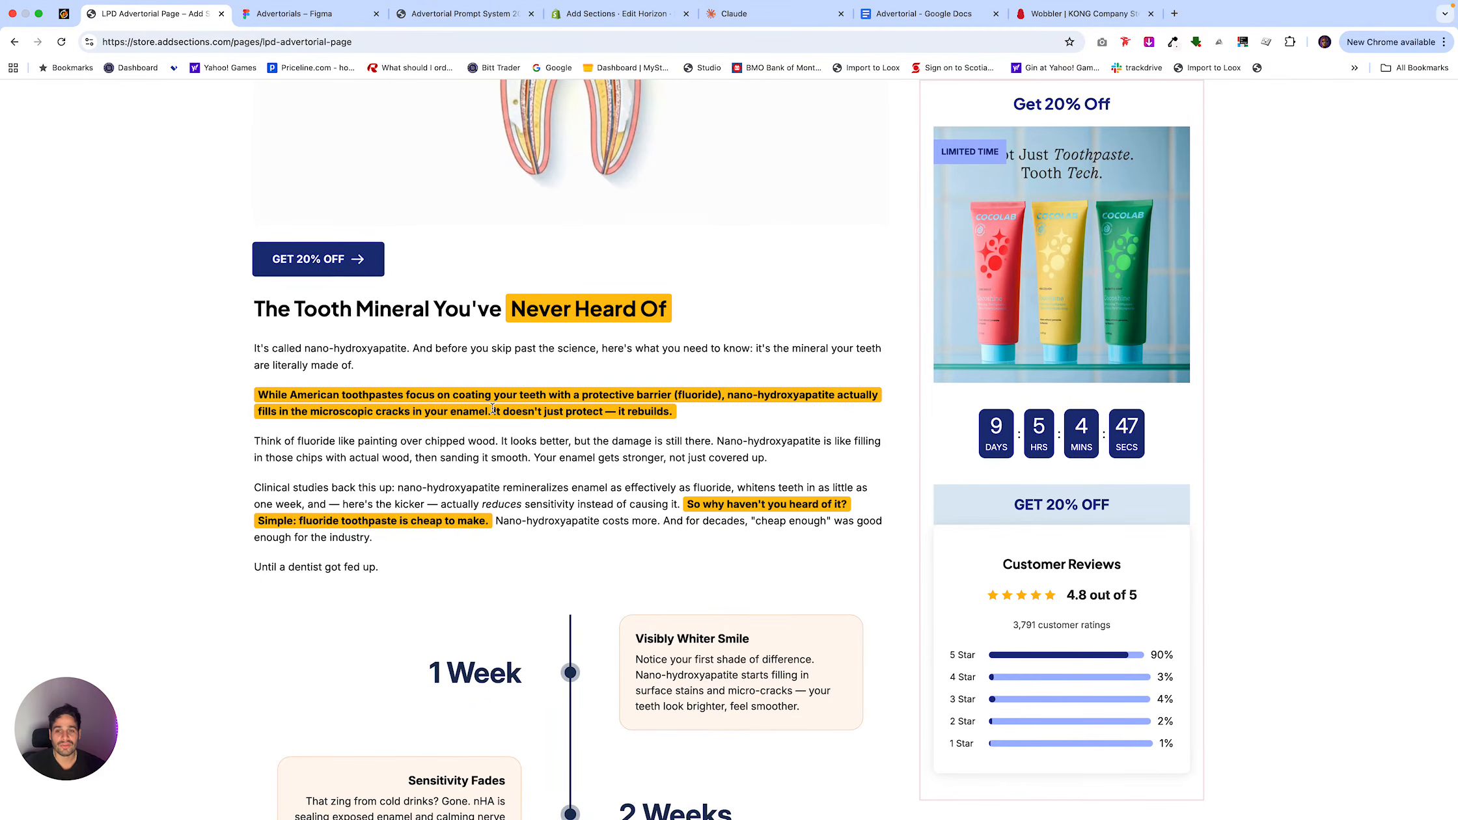
scroll(492, 412, up, 3)
scroll(493, 412, up, 7)
scroll(492, 412, down, 9)
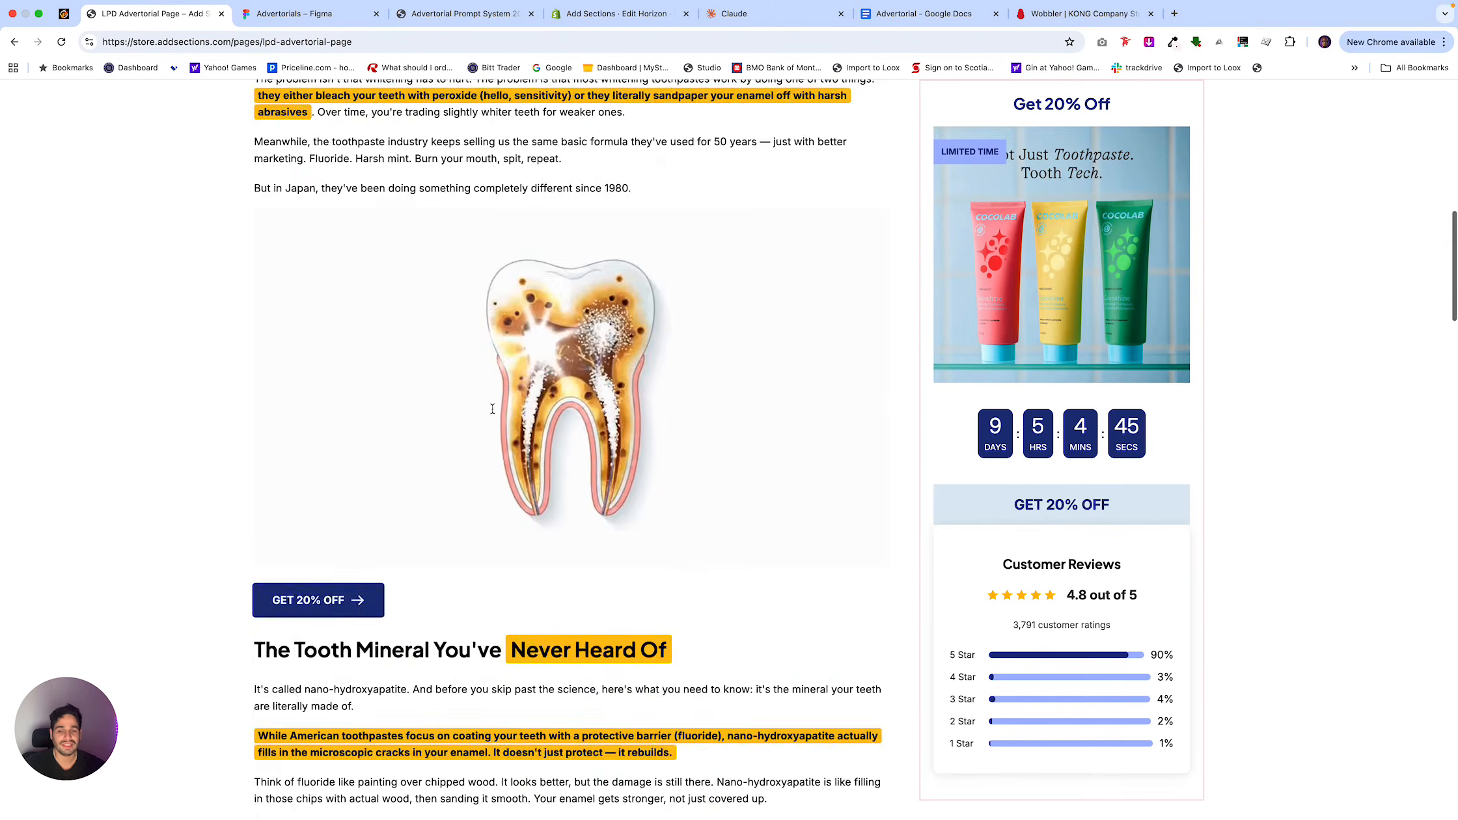
scroll(492, 412, down, 1)
scroll(492, 413, down, 5)
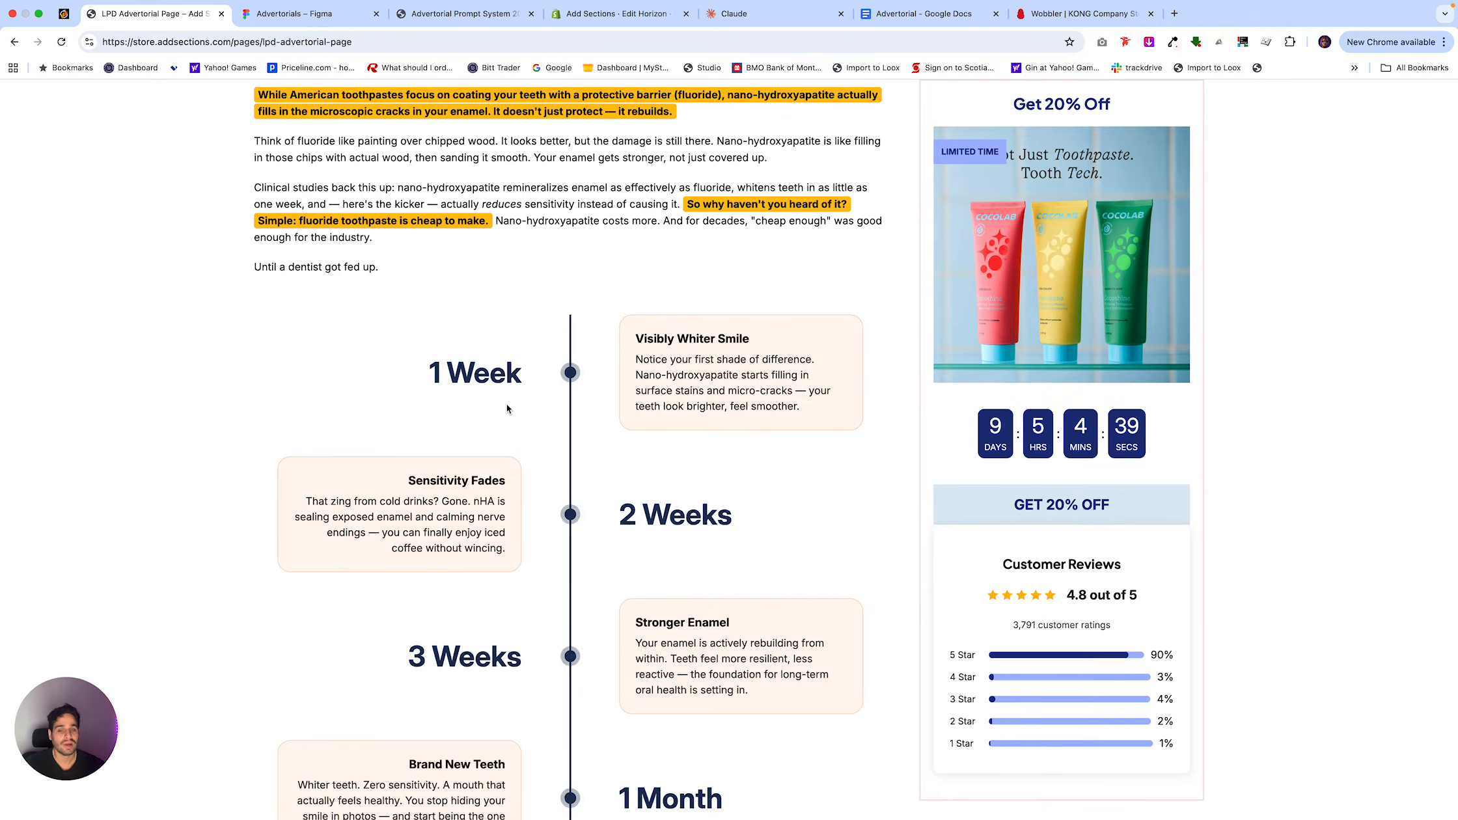
scroll(505, 454, down, 1)
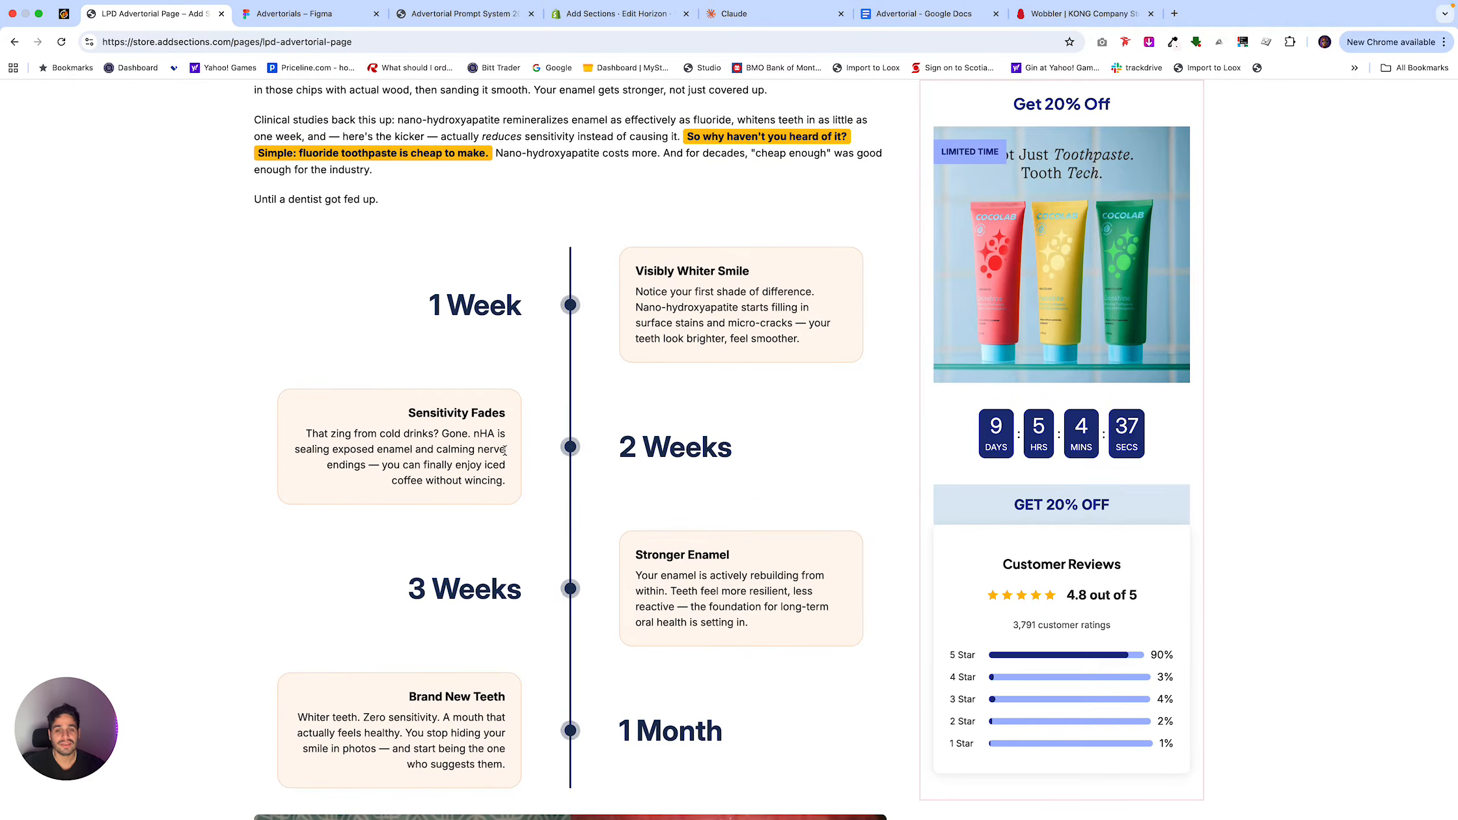
scroll(505, 449, down, 2)
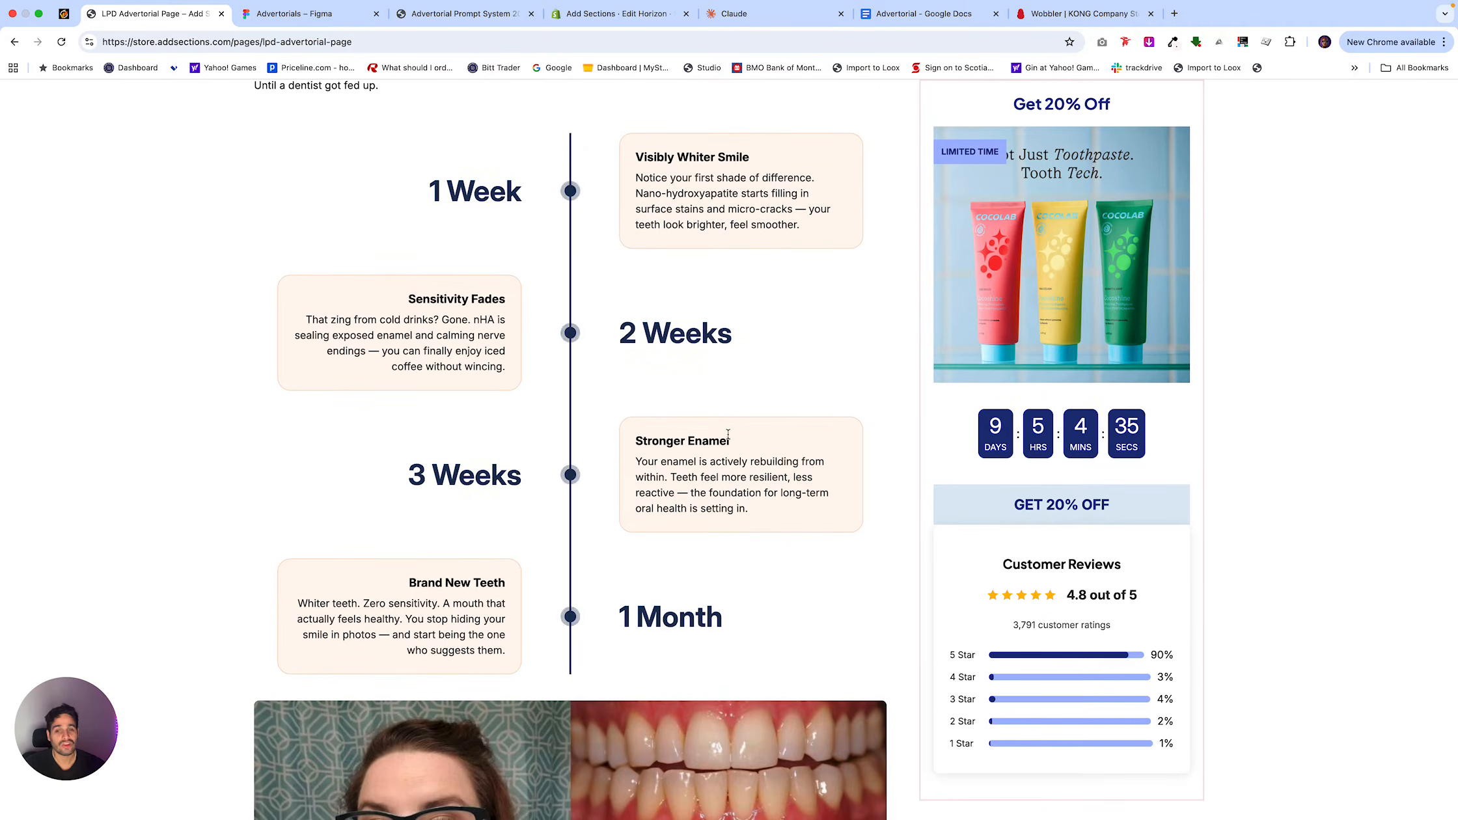
scroll(511, 595, down, 1)
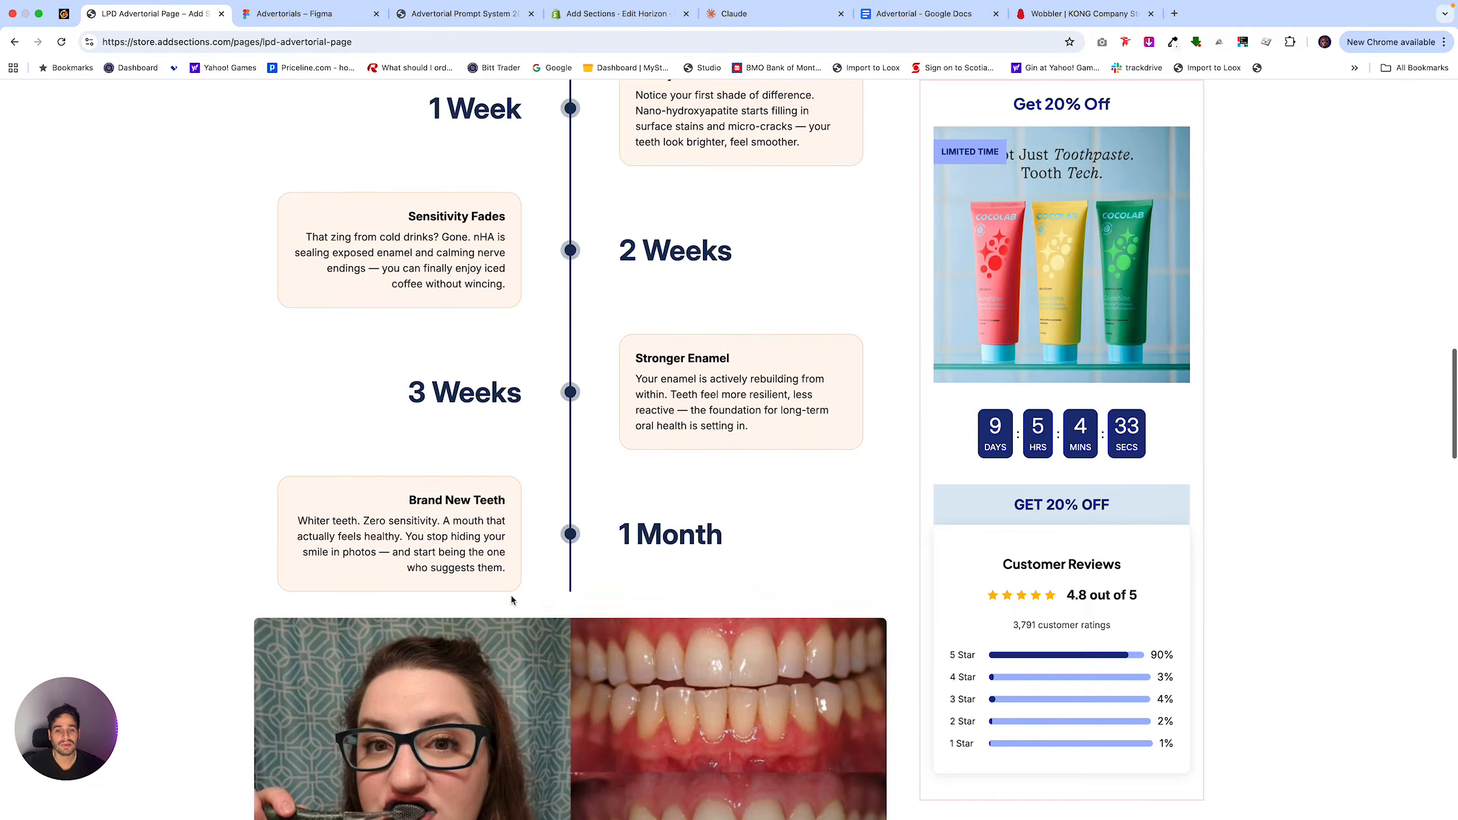
scroll(504, 584, down, 2)
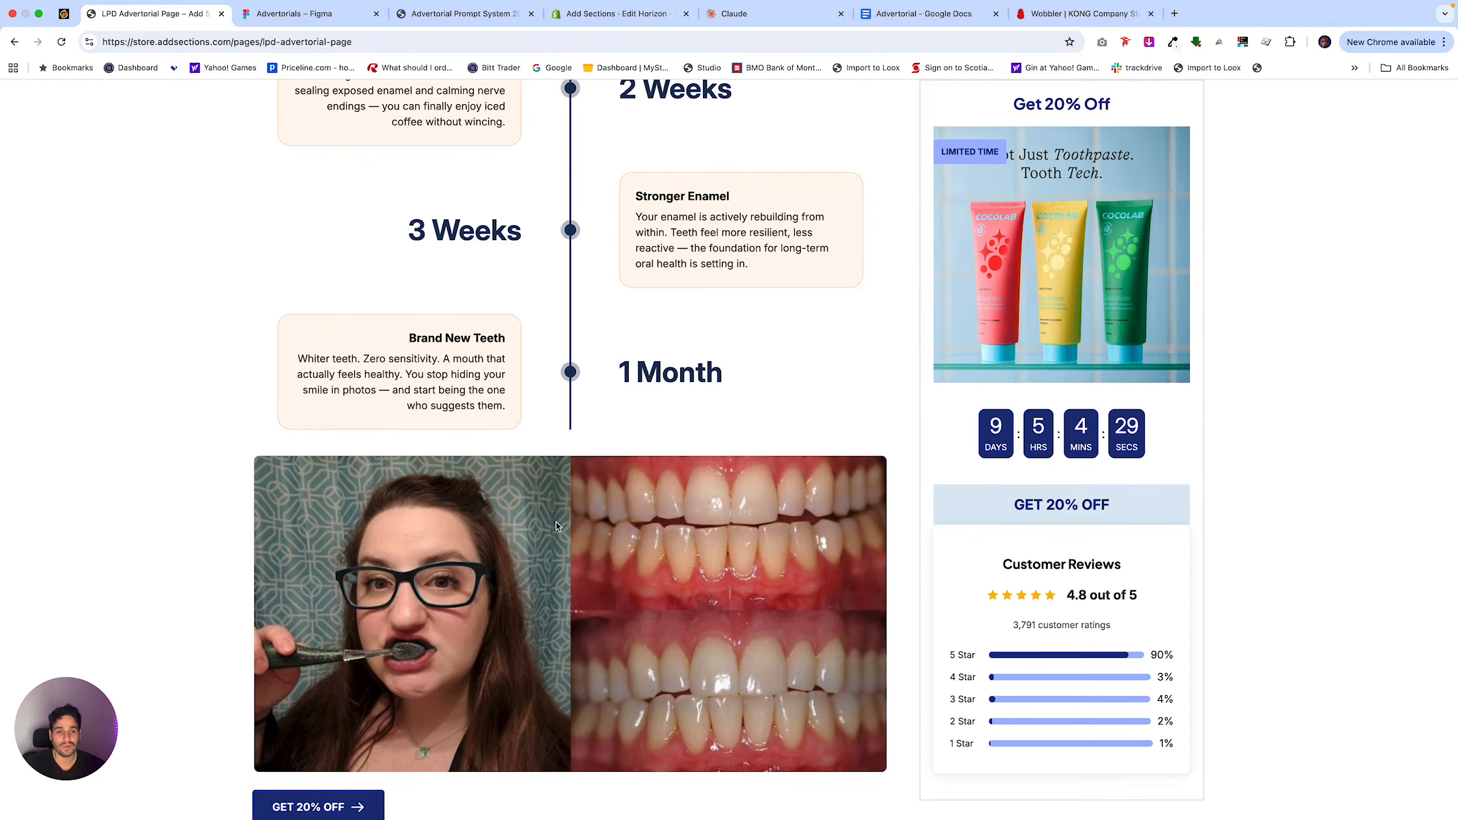
scroll(556, 524, down, 2)
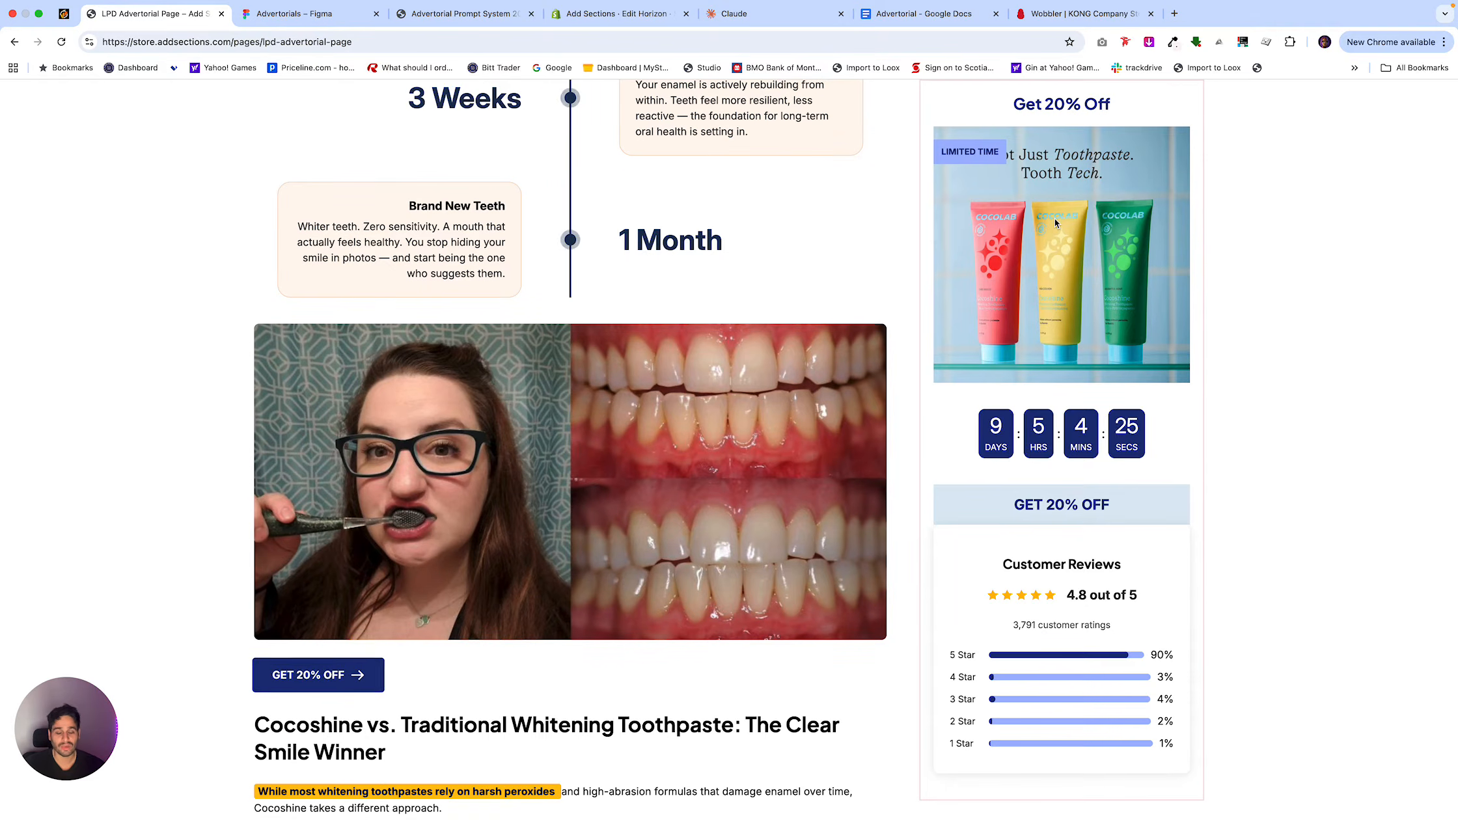
Examine the advertorial's Cocoshine comparison table, founder story and "5 Reasons to Choose Coco Labs" list.
scroll(941, 349, down, 1)
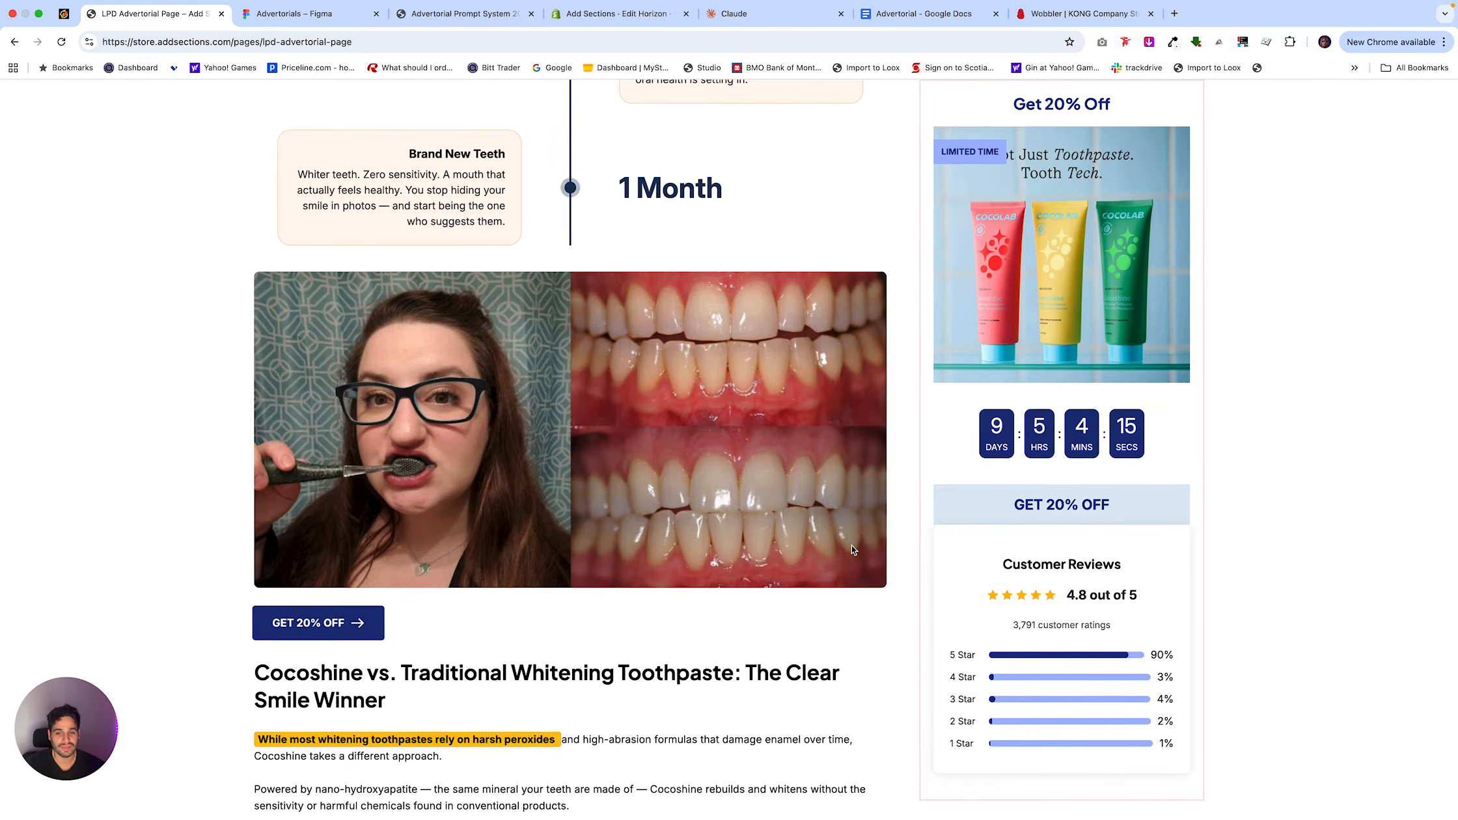
scroll(850, 544, down, 5)
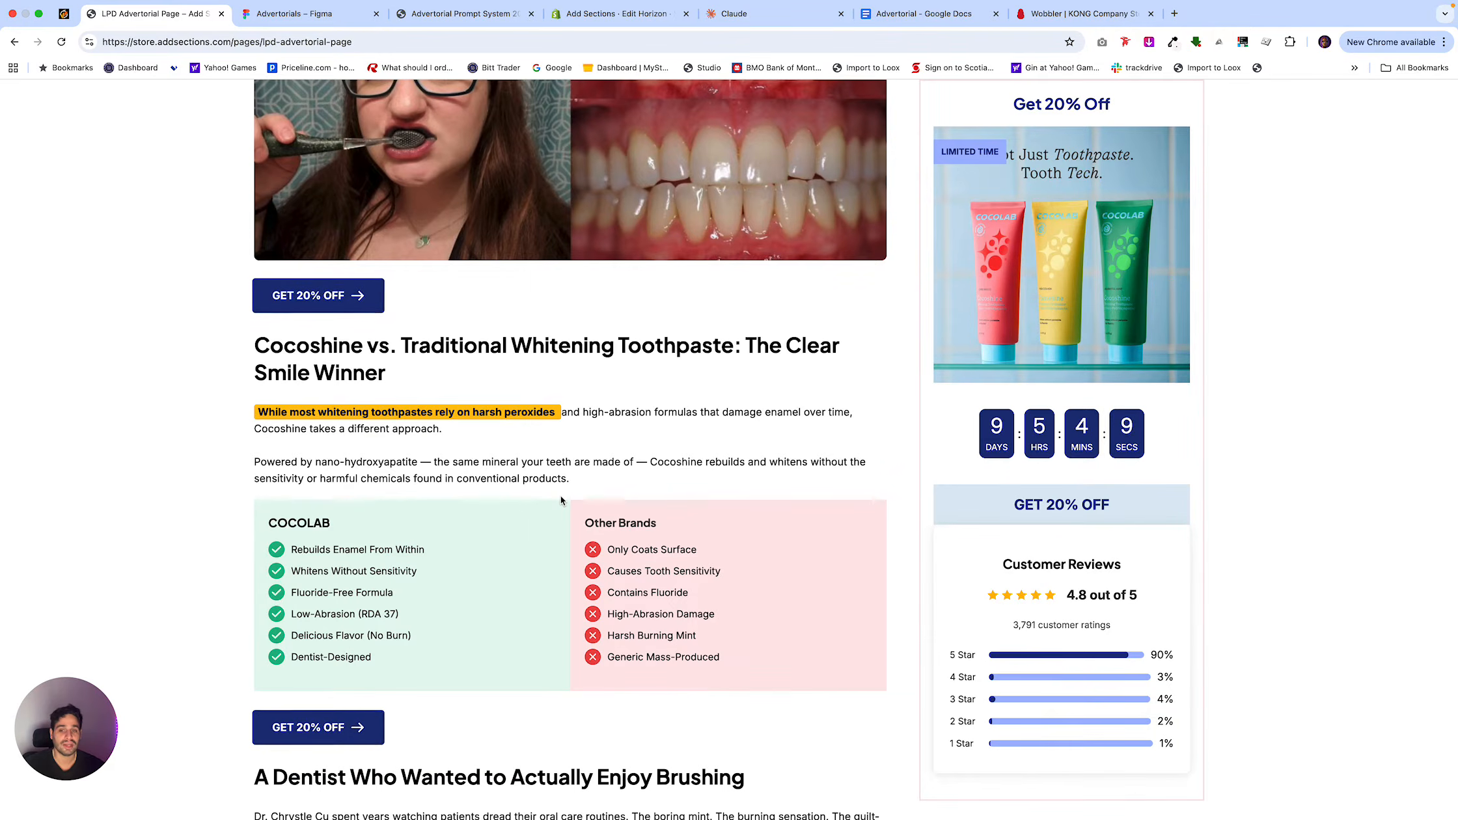
scroll(561, 499, down, 7)
scroll(561, 500, down, 3)
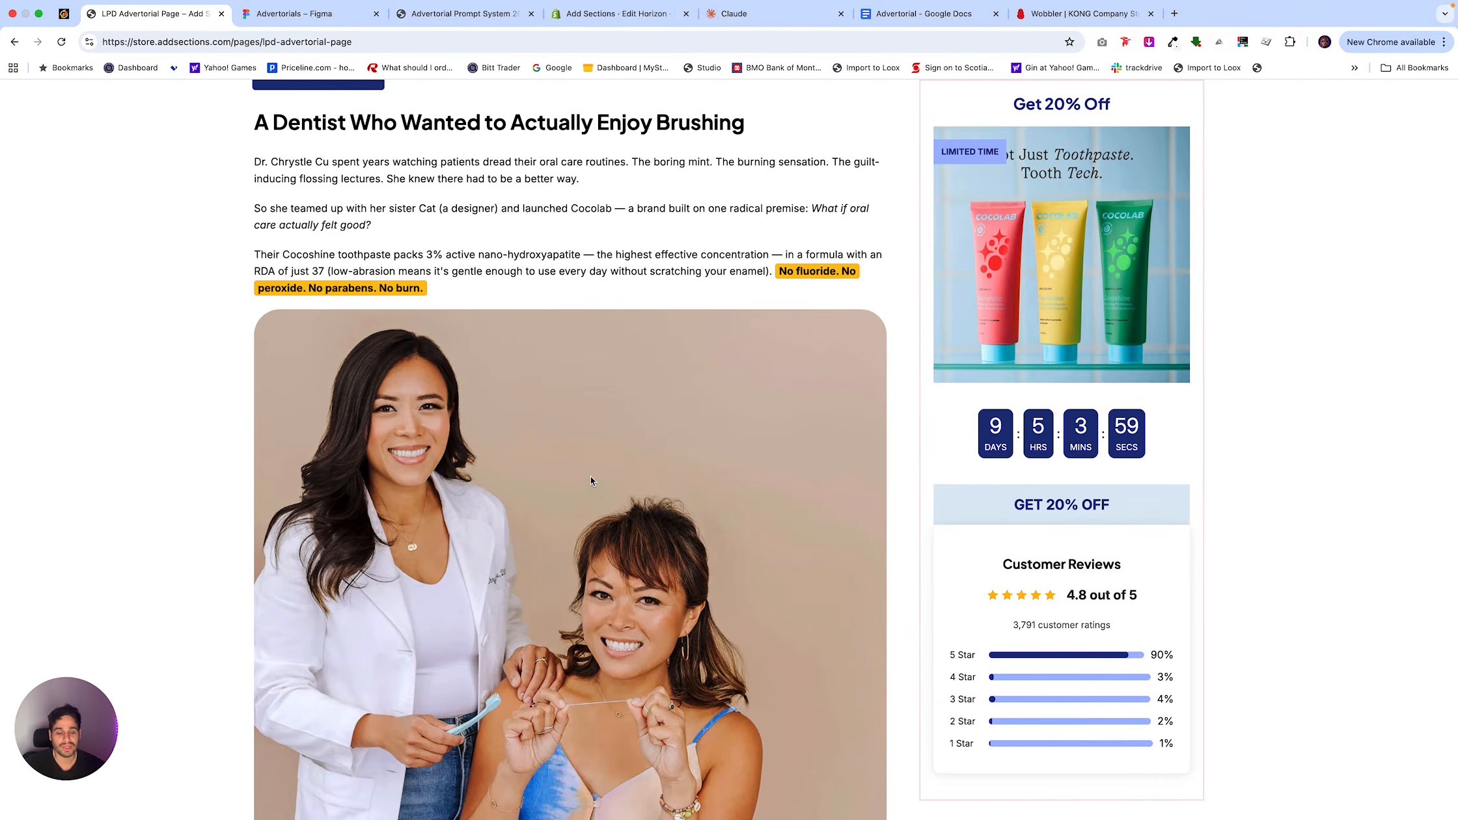
scroll(597, 506, down, 12)
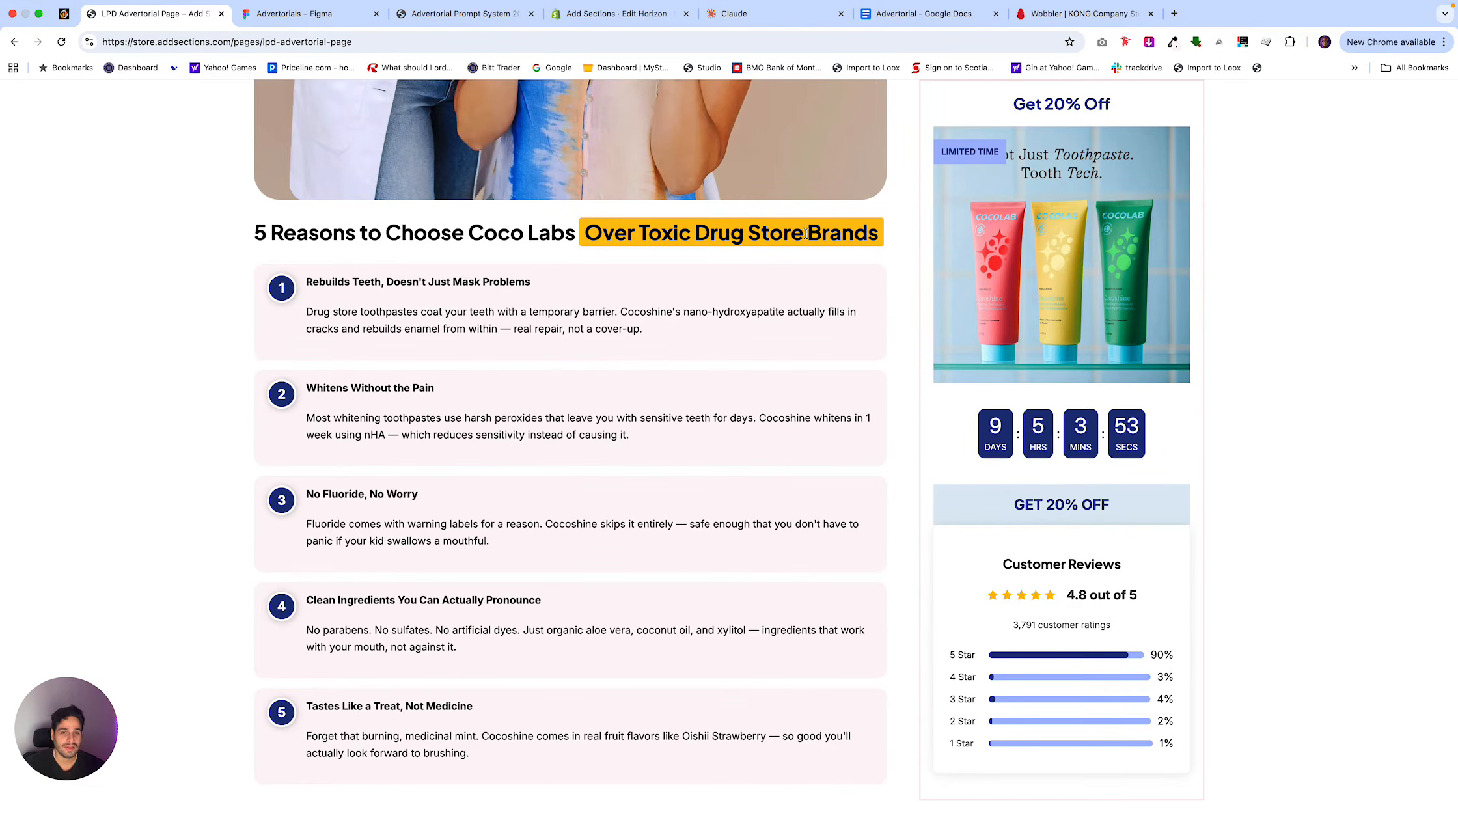
scroll(805, 233, down, 5)
scroll(805, 234, up, 13)
scroll(805, 238, up, 15)
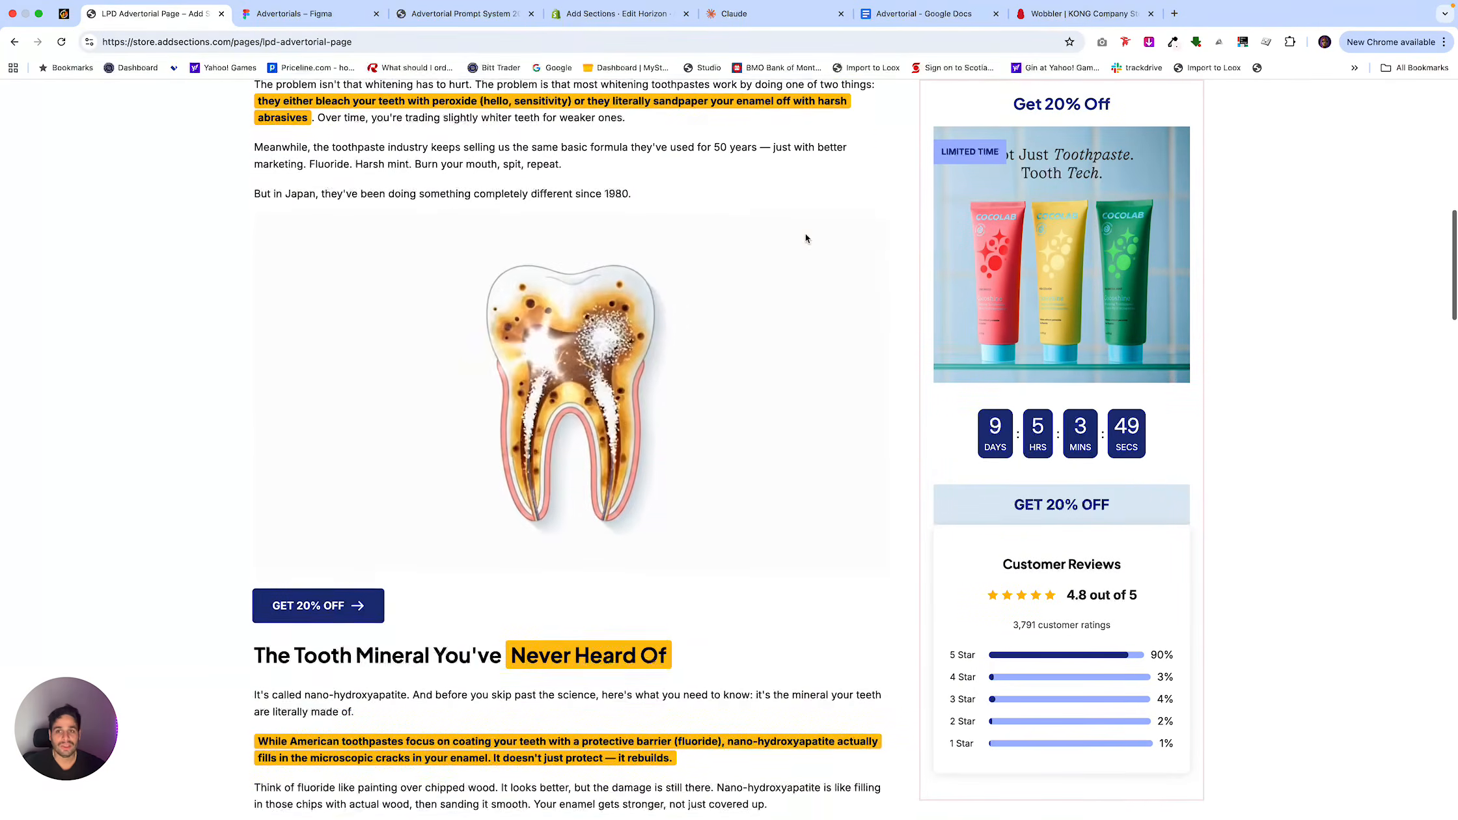
scroll(805, 239, up, 3)
Switch to the KONG Wobbler product page and view its dog-in-use, dimensions and how-to-fill images.
click(459, 13)
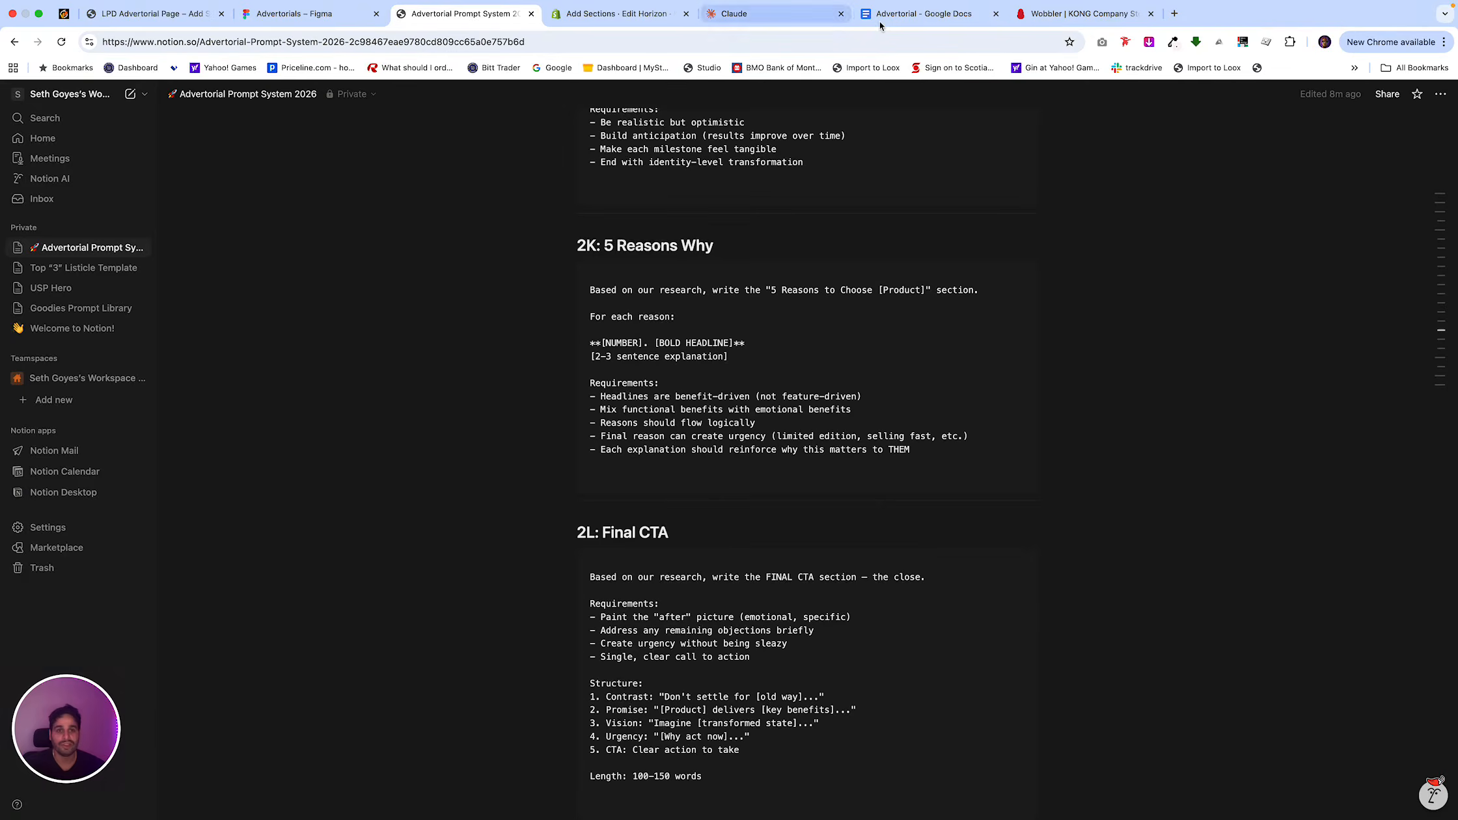
click(1046, 17)
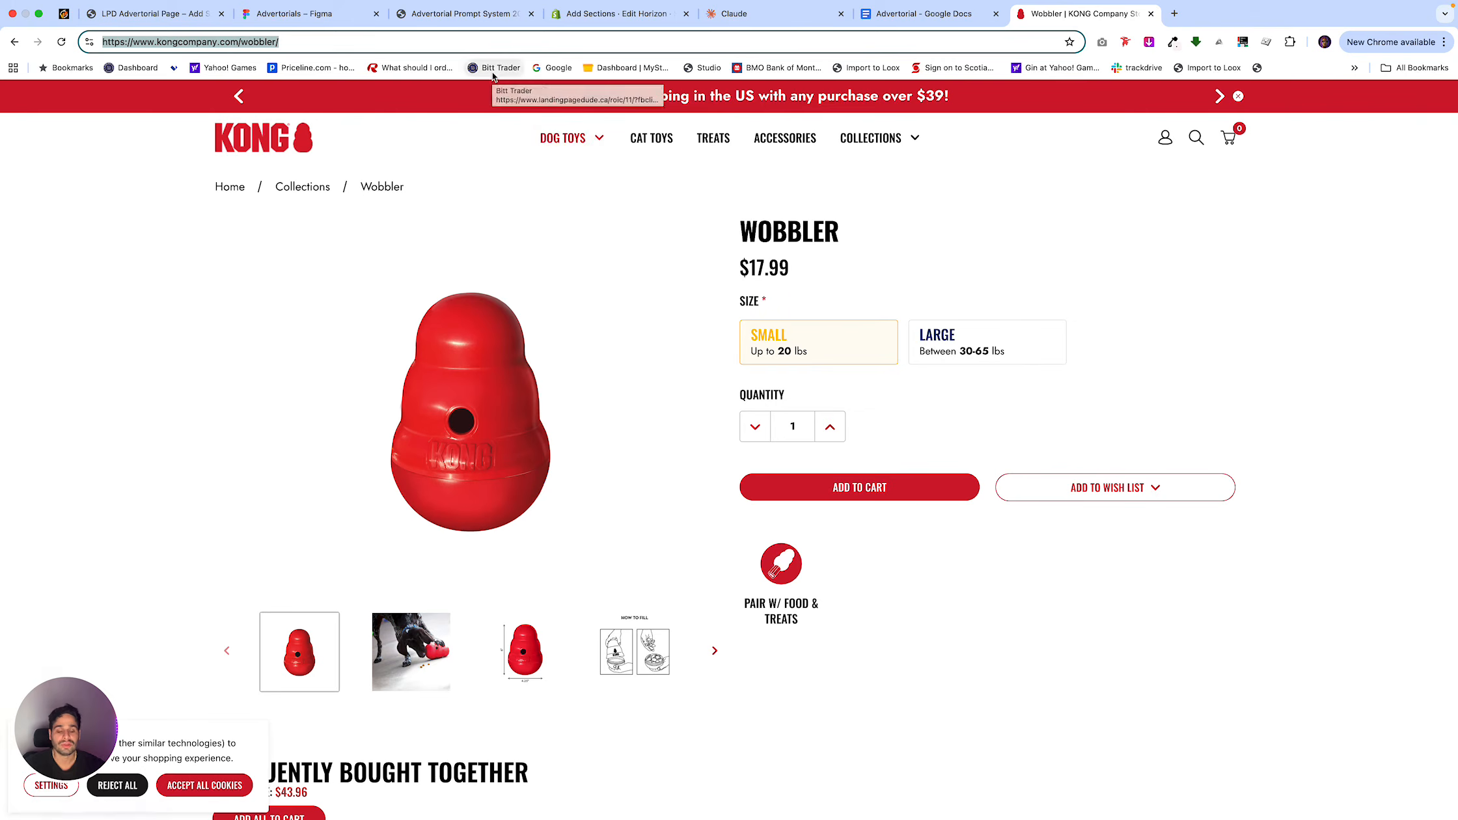
click(572, 469)
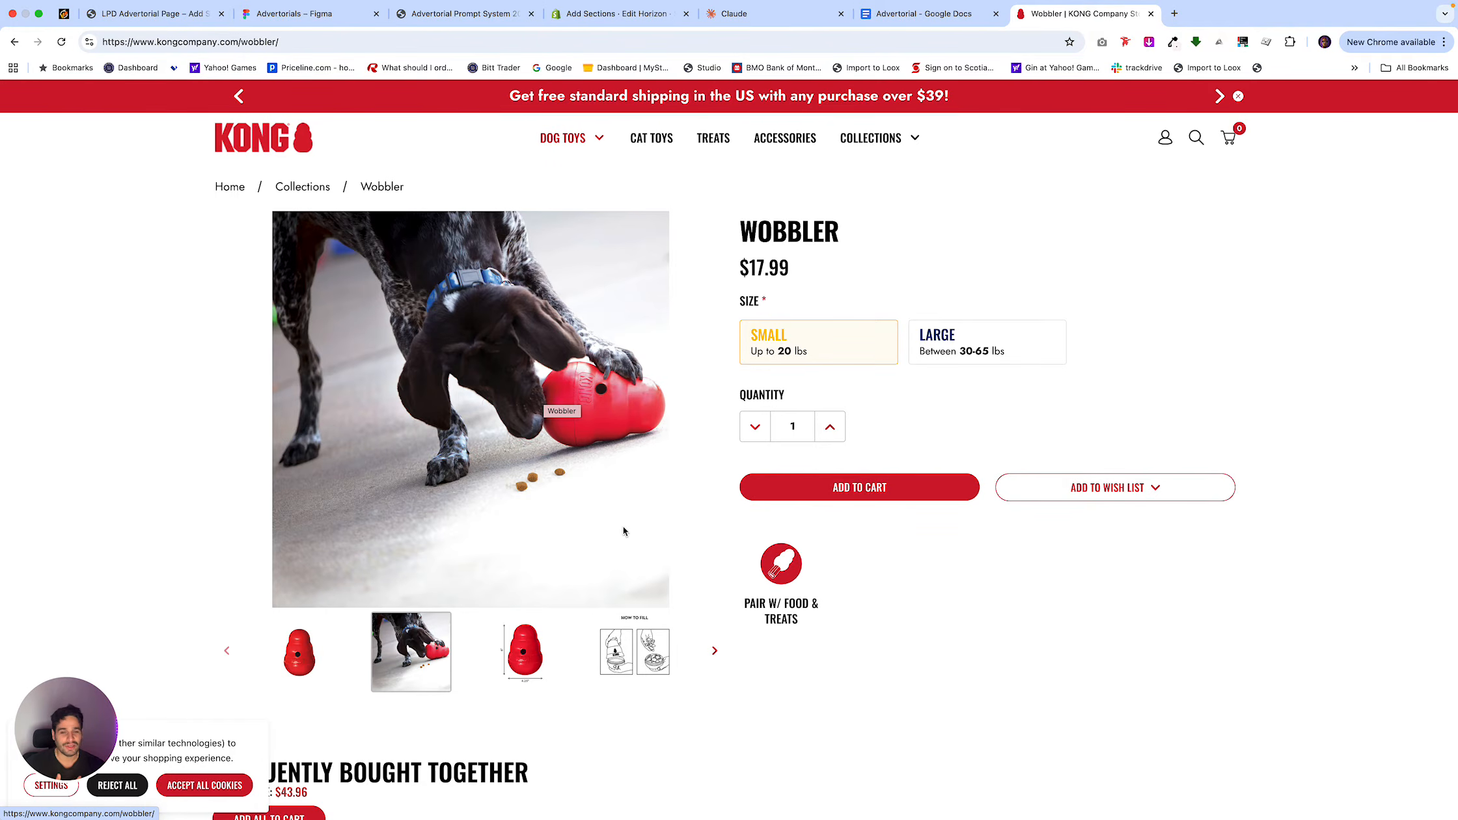
scroll(623, 528, down, 3)
scroll(623, 531, up, 2)
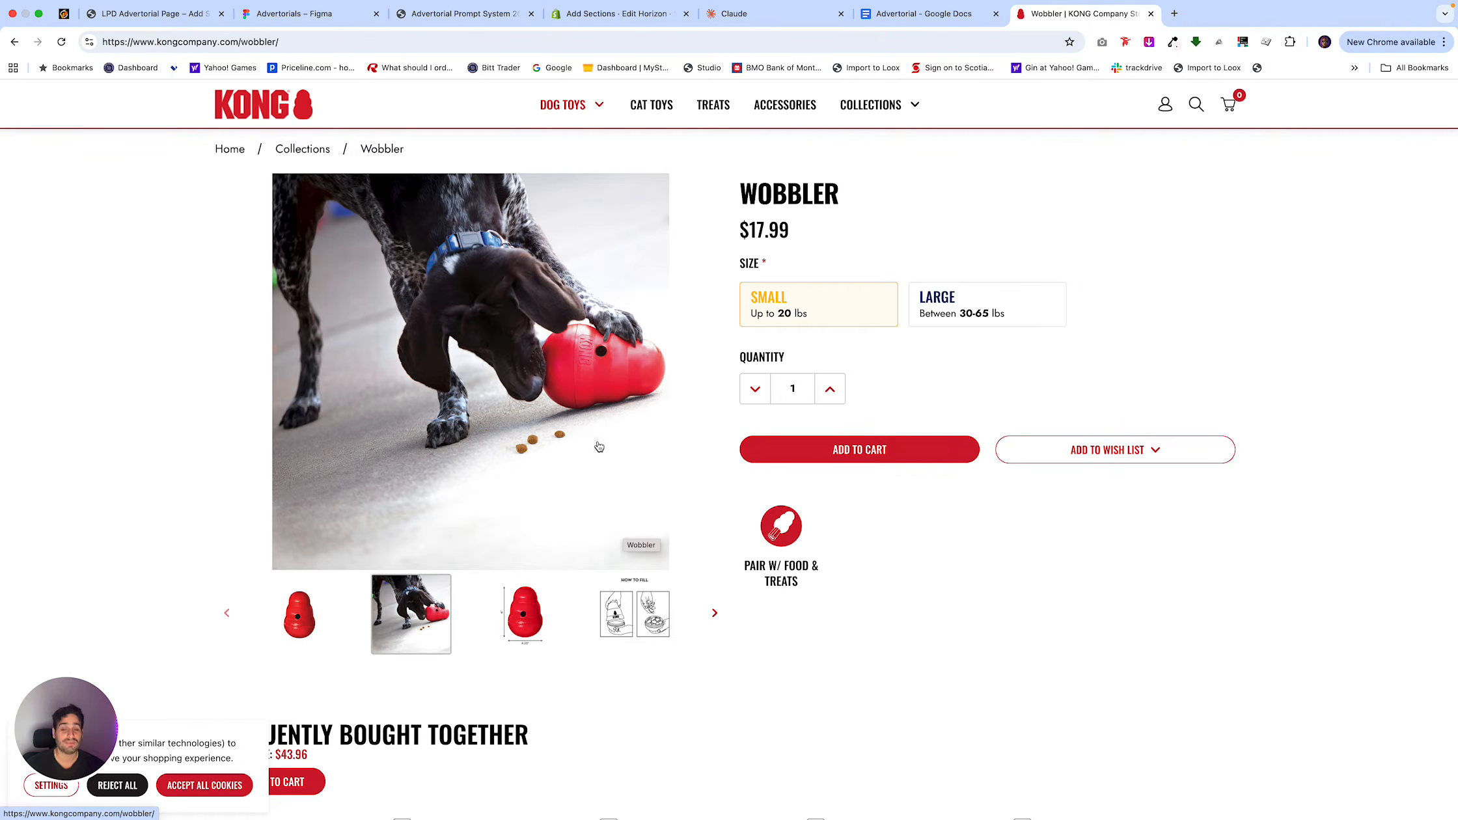
click(537, 621)
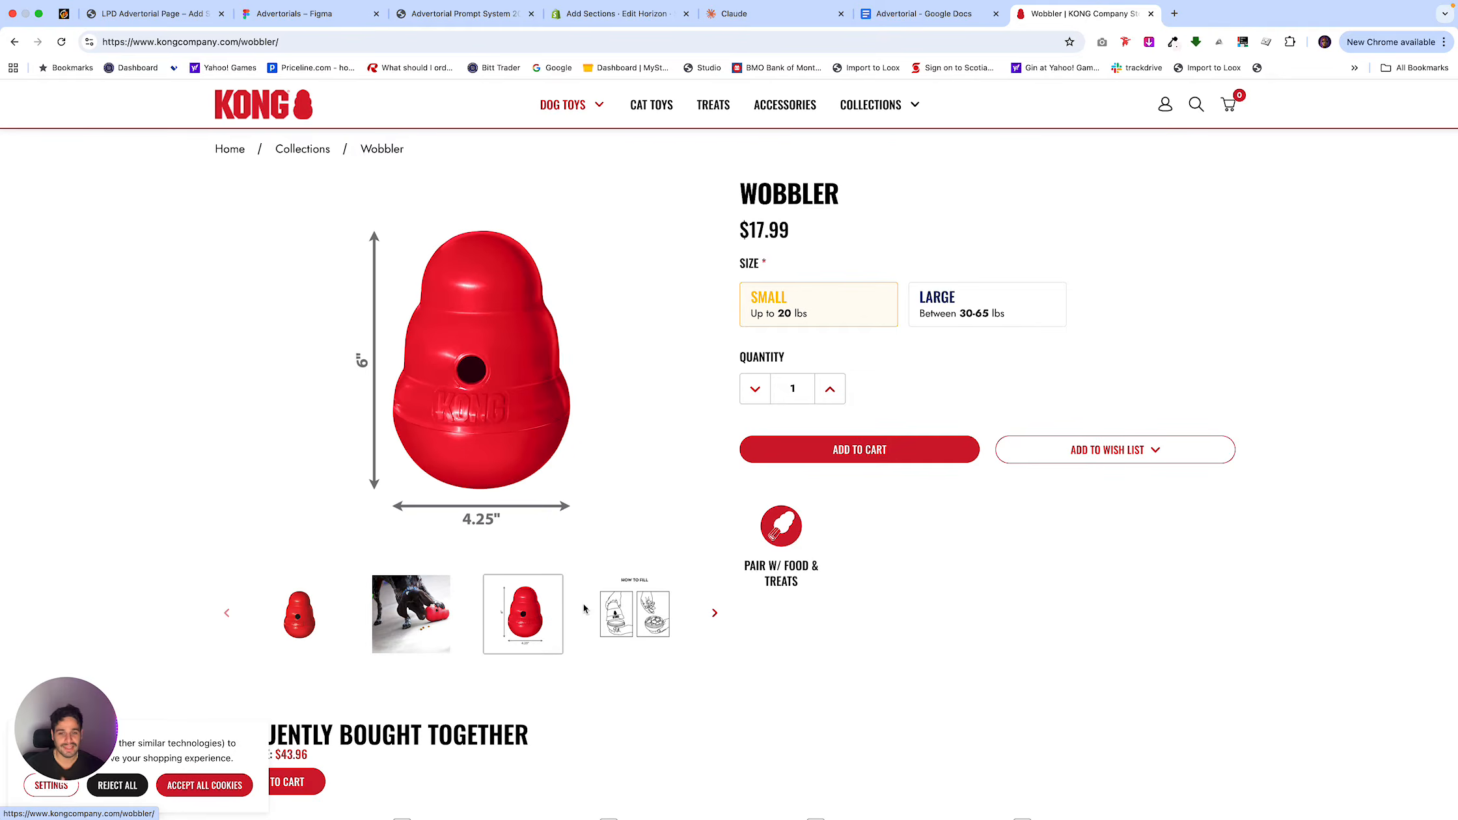
click(626, 612)
click(404, 620)
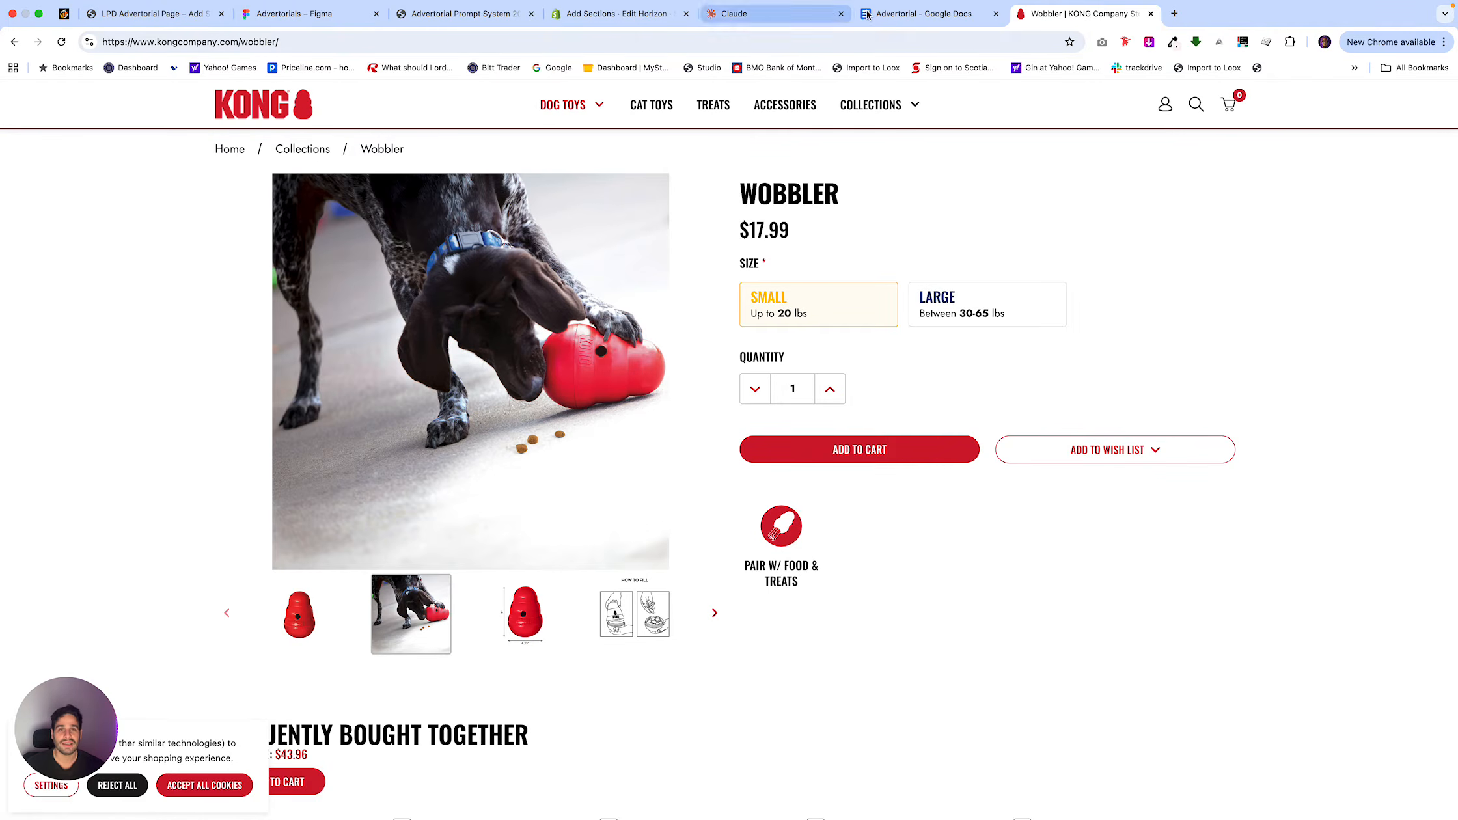
Reorder the Advertorial Google Docs tab ahead of the Notion prompt system, and copy the Phase 1 research prompt from Notion.
drag(872, 13, 483, 15)
click(590, 14)
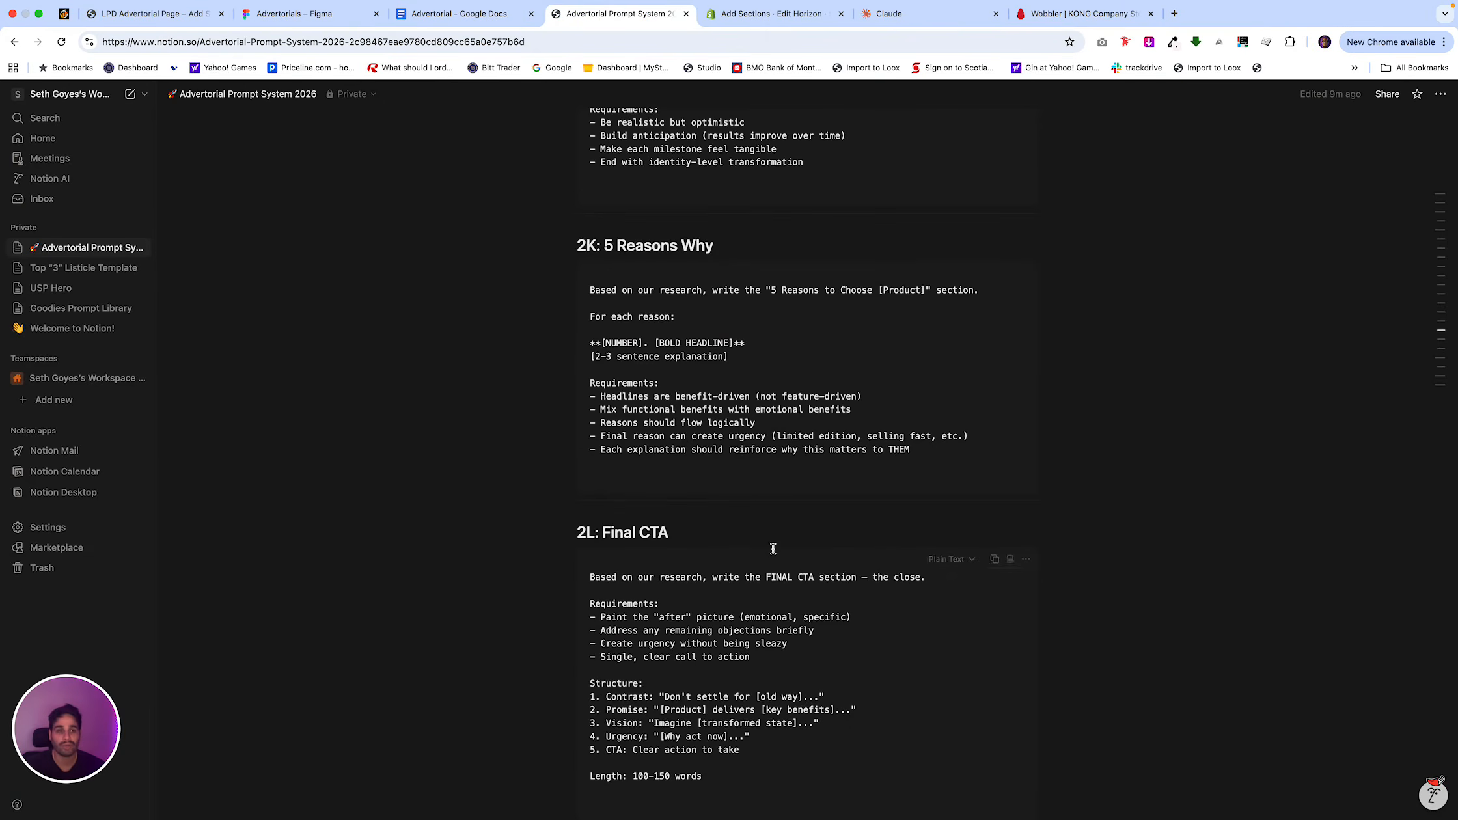
scroll(773, 549, up, 15)
scroll(773, 549, up, 15)
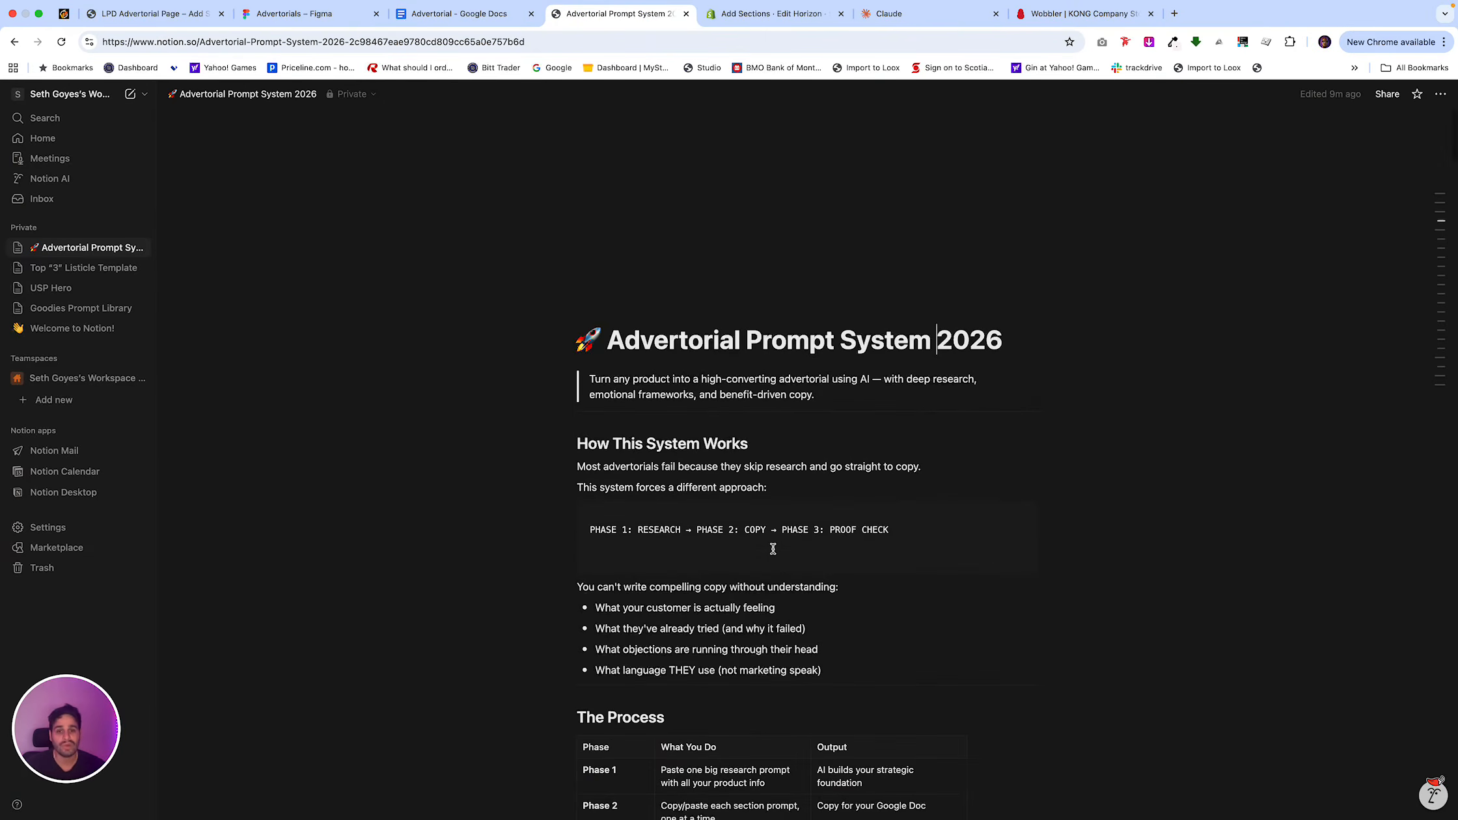
scroll(773, 548, down, 2)
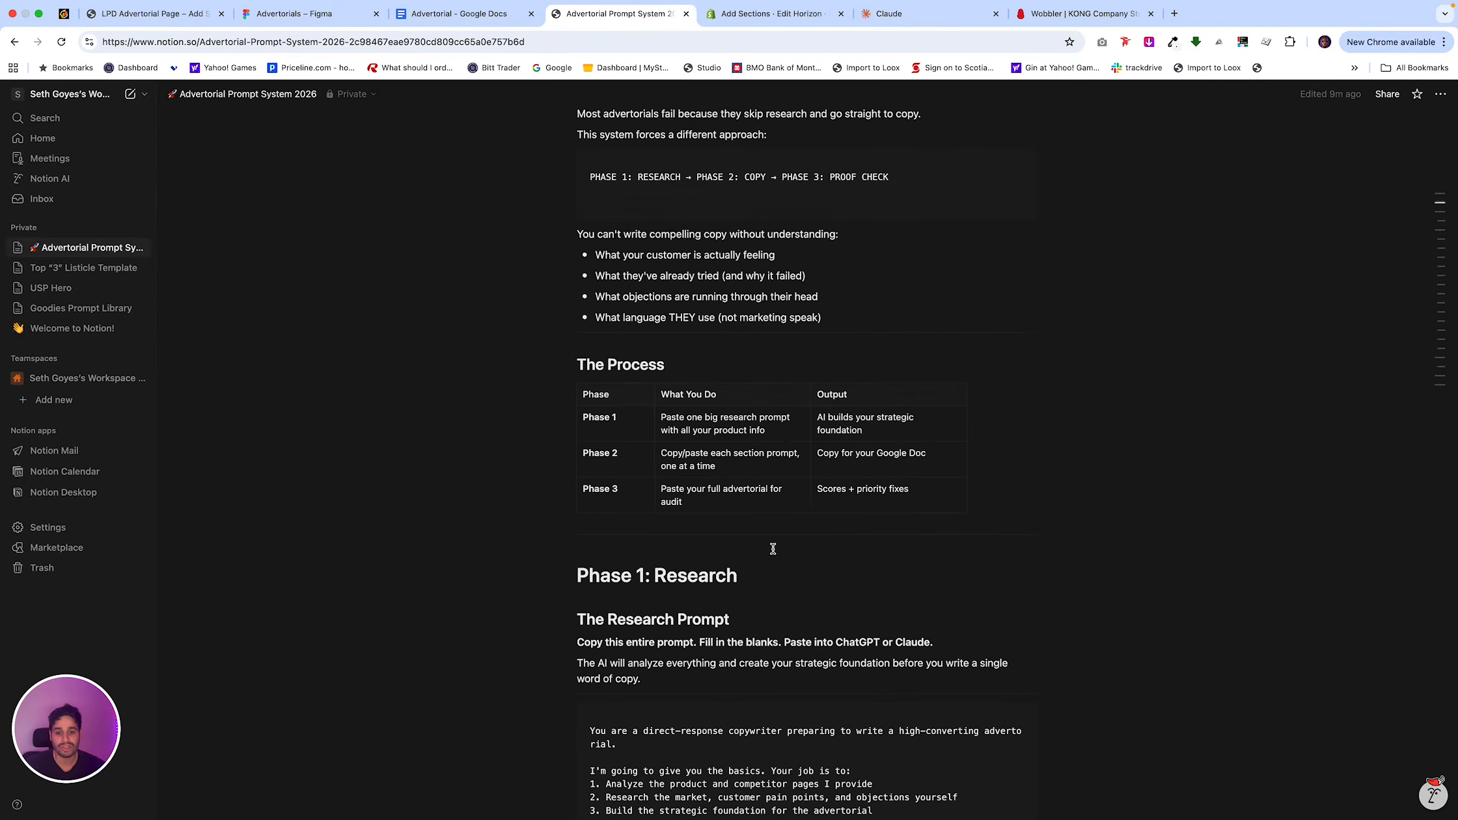
scroll(773, 548, down, 4)
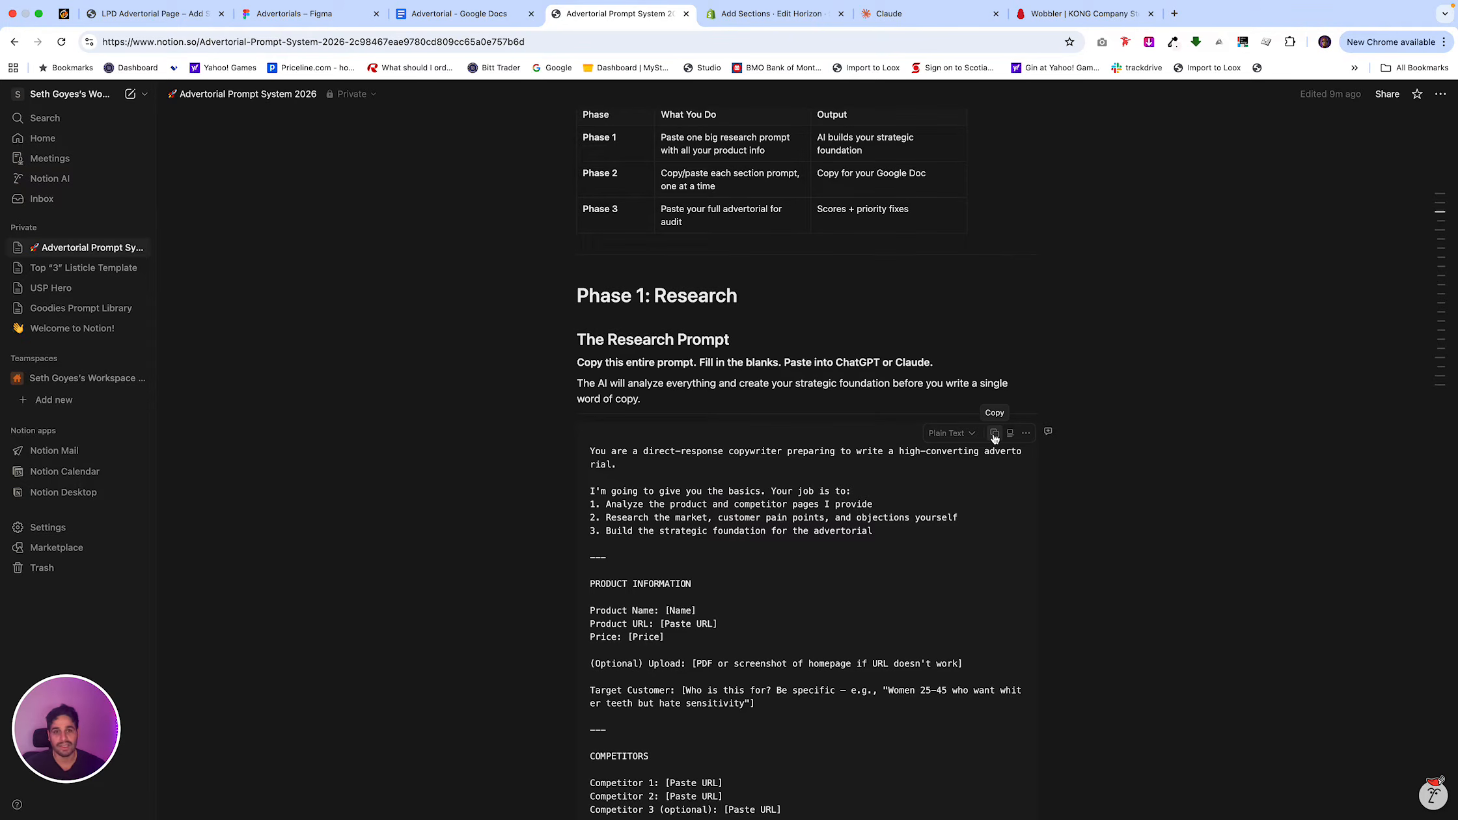
click(995, 435)
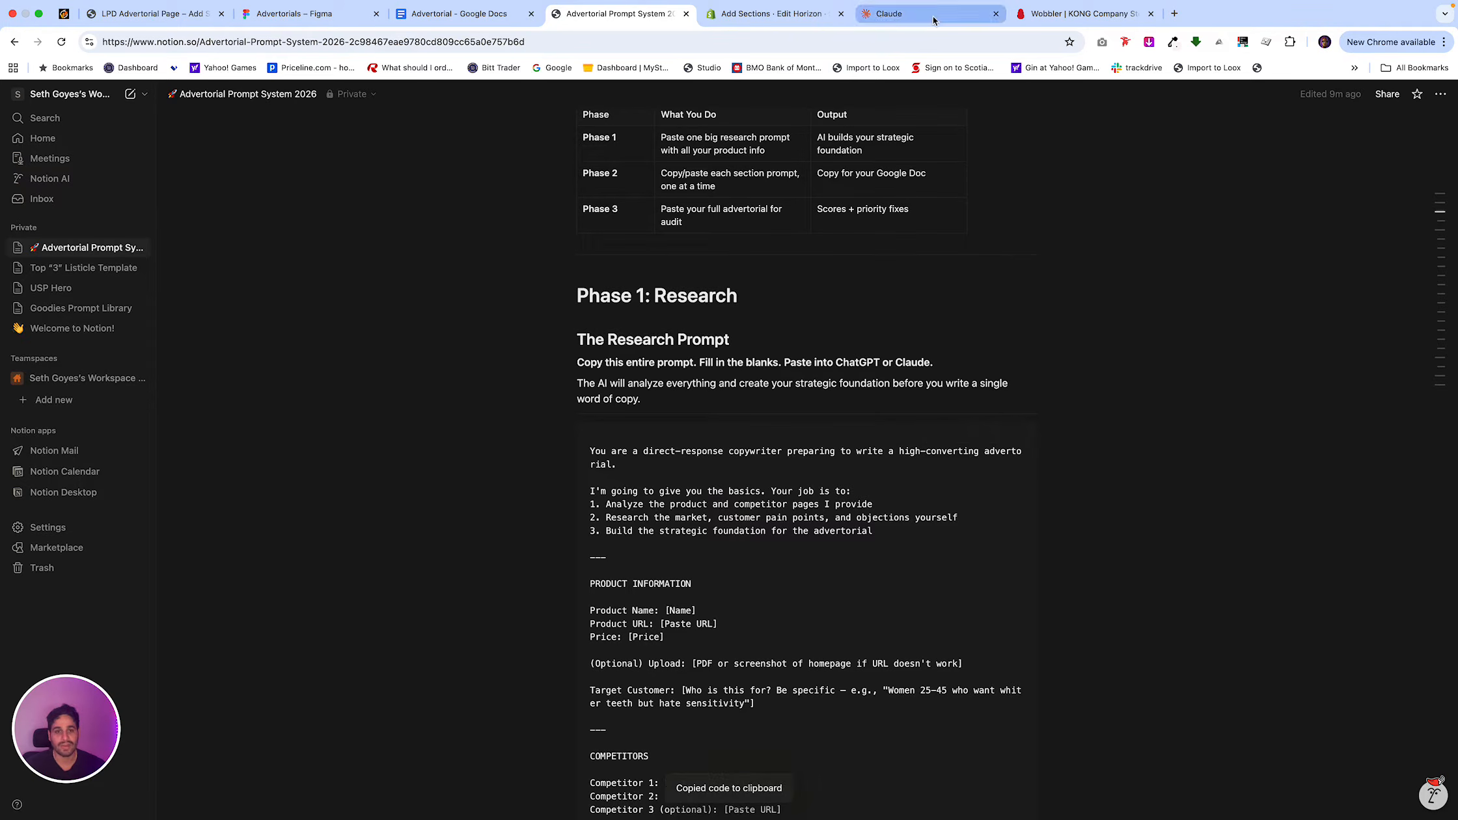
Move the Claude tab directly after the Notion tab and paste the research prompt into a new Claude chat.
drag(924, 13, 768, 13)
key(super+v)
scroll(667, 384, up, 15)
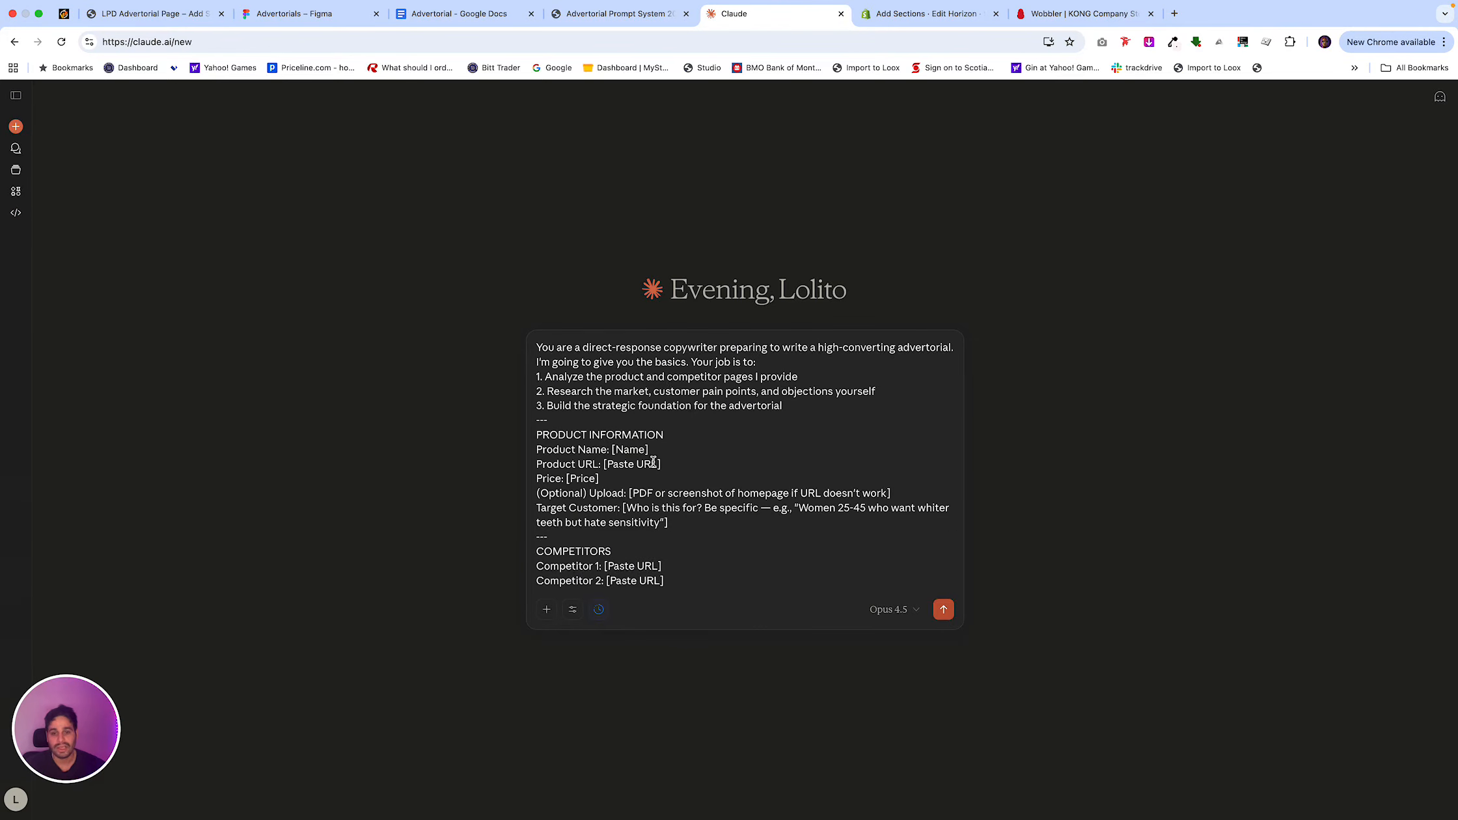
click(1081, 13)
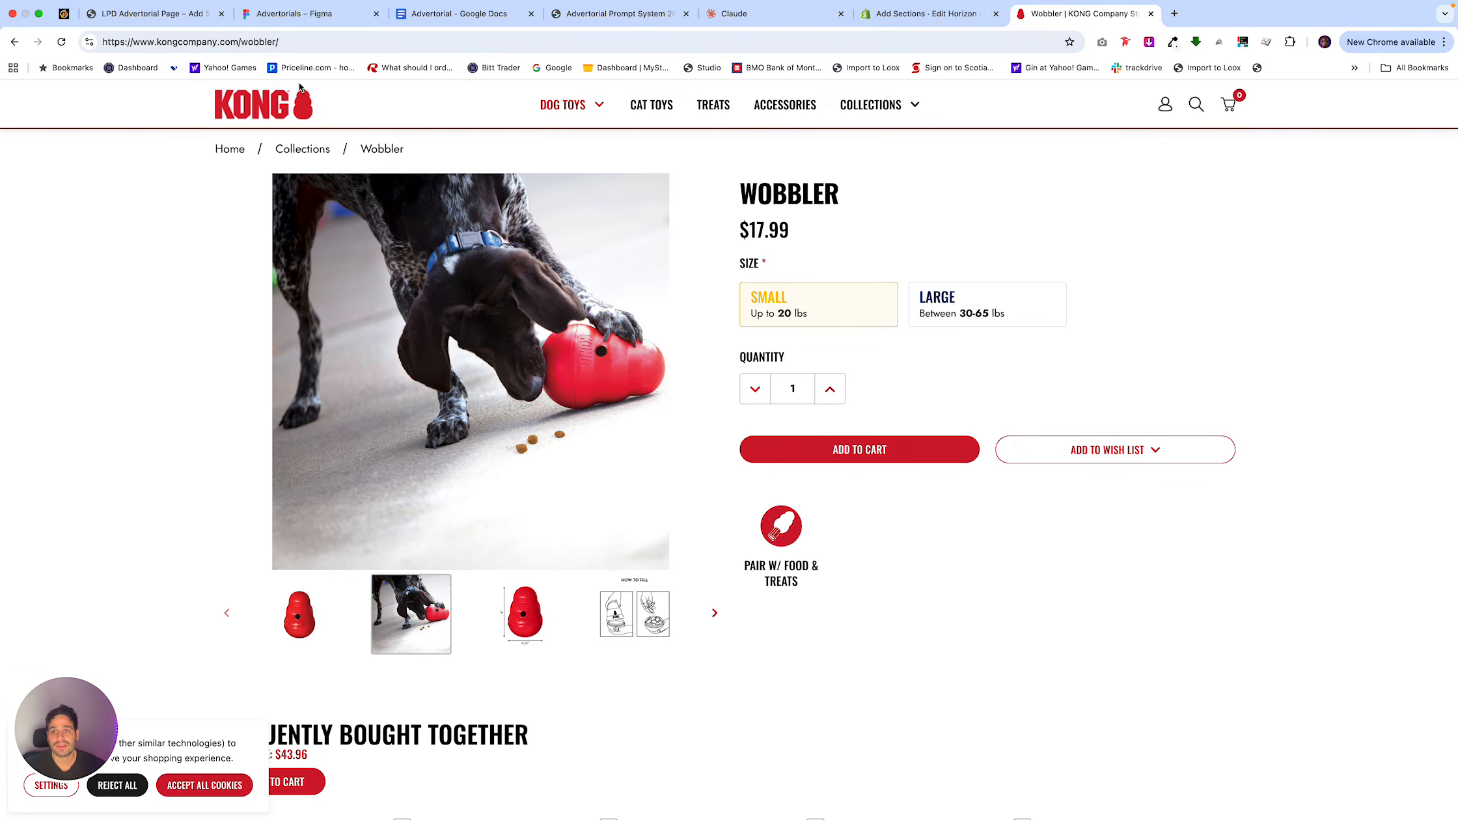
click(302, 43)
key(super+c)
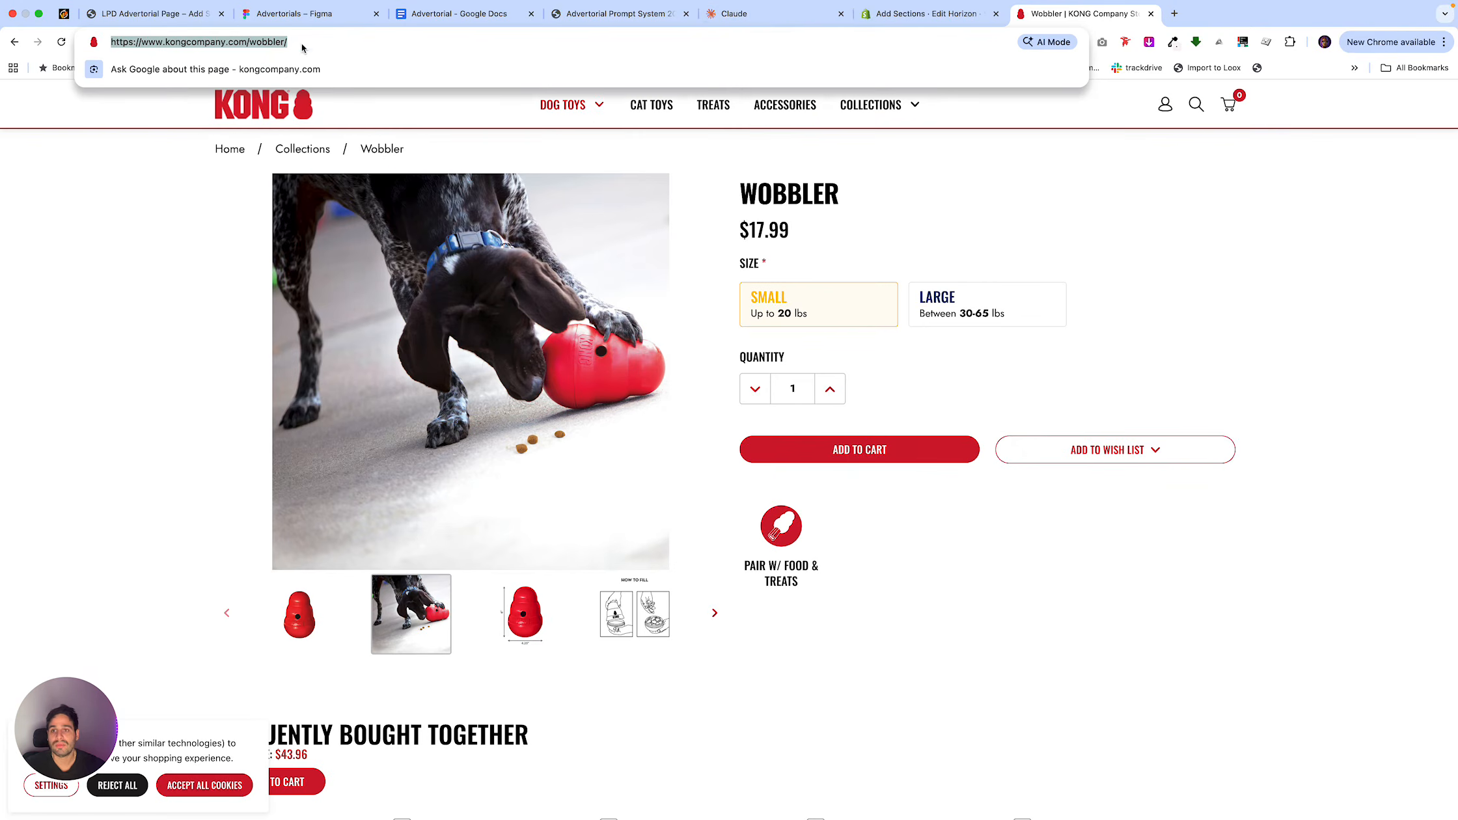
click(734, 13)
drag(670, 451, 540, 449)
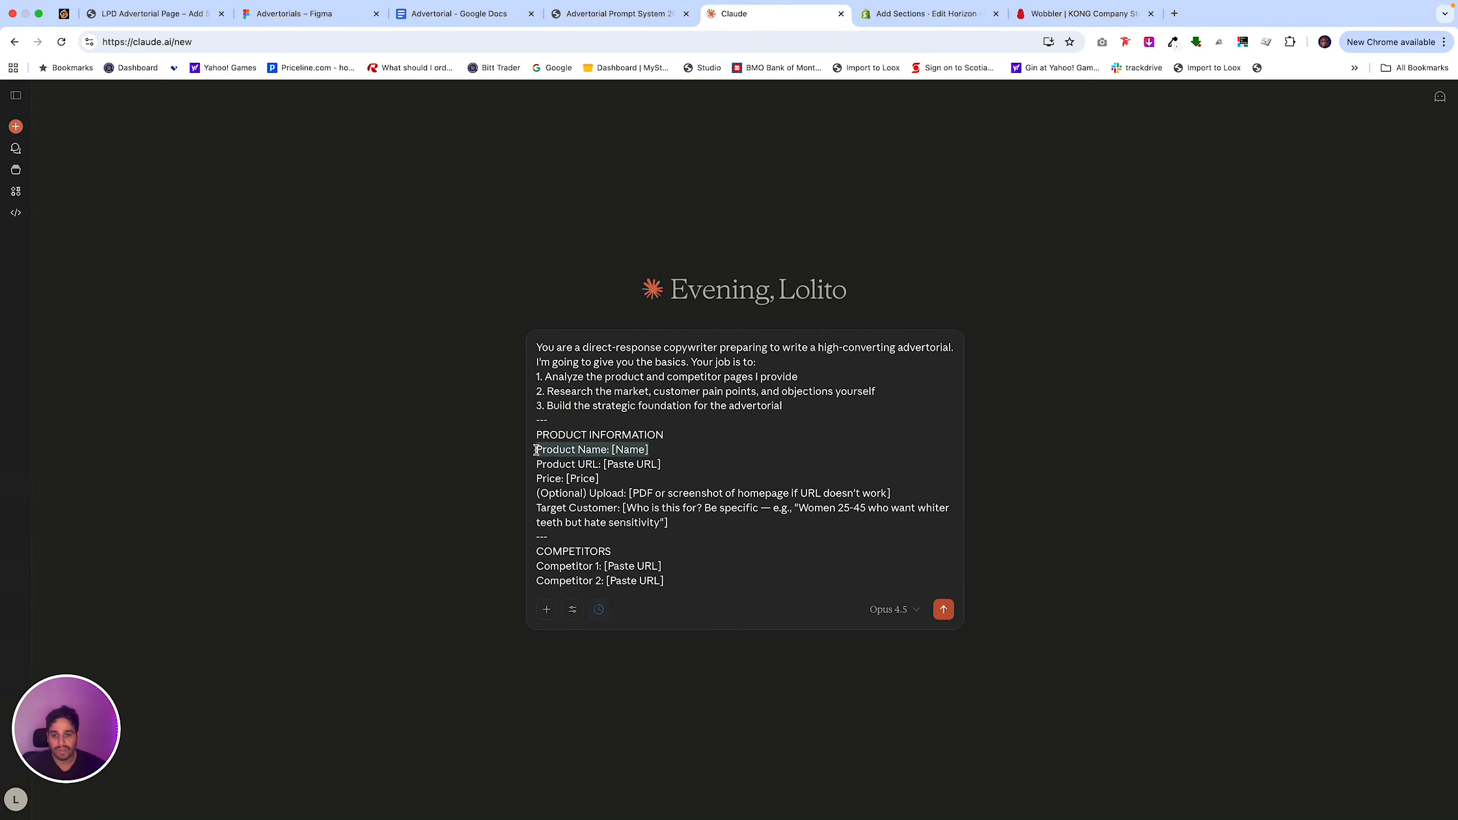
key(super+v)
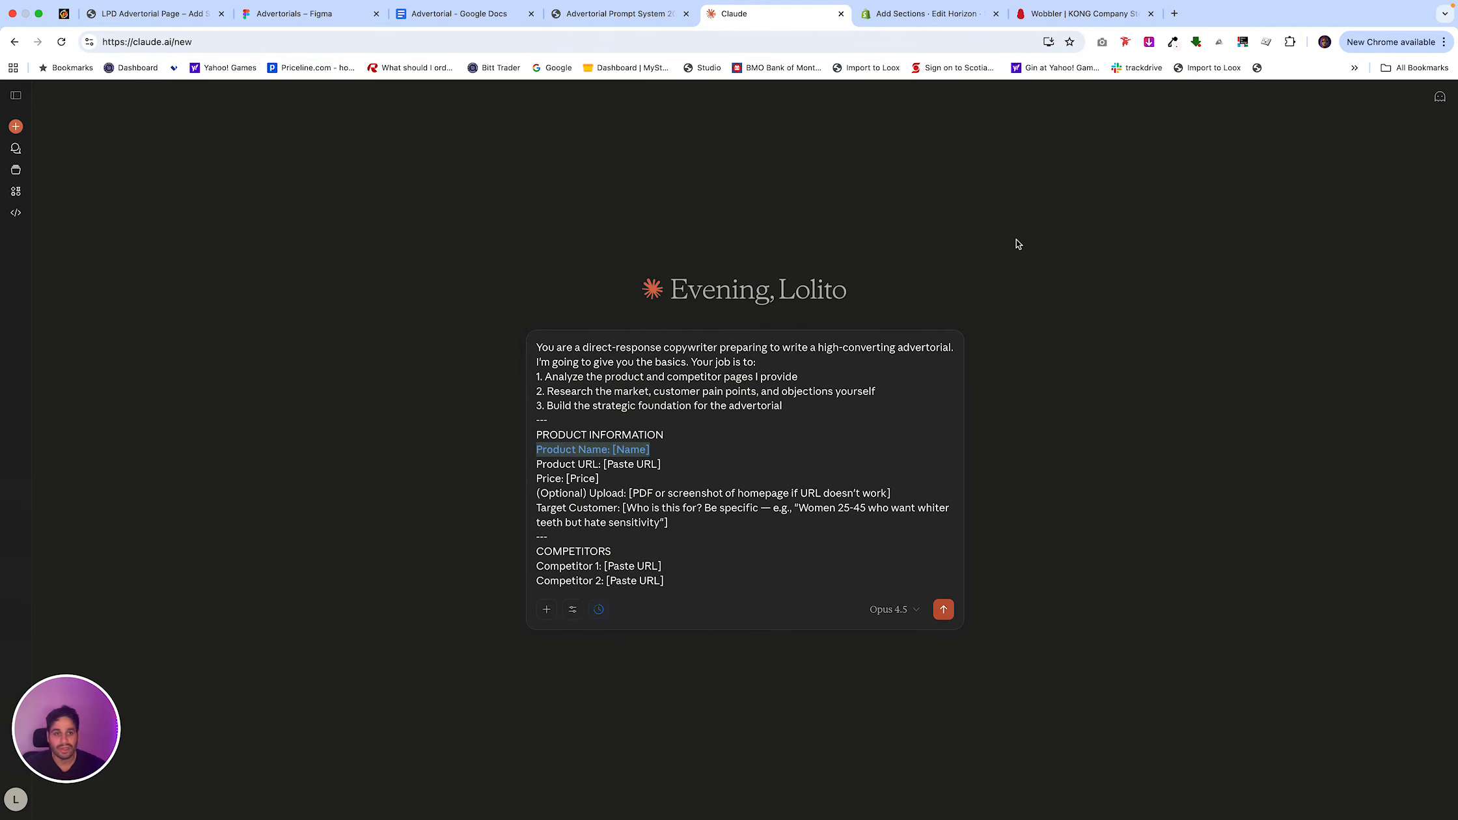
key(BackSpace)
key(super+v)
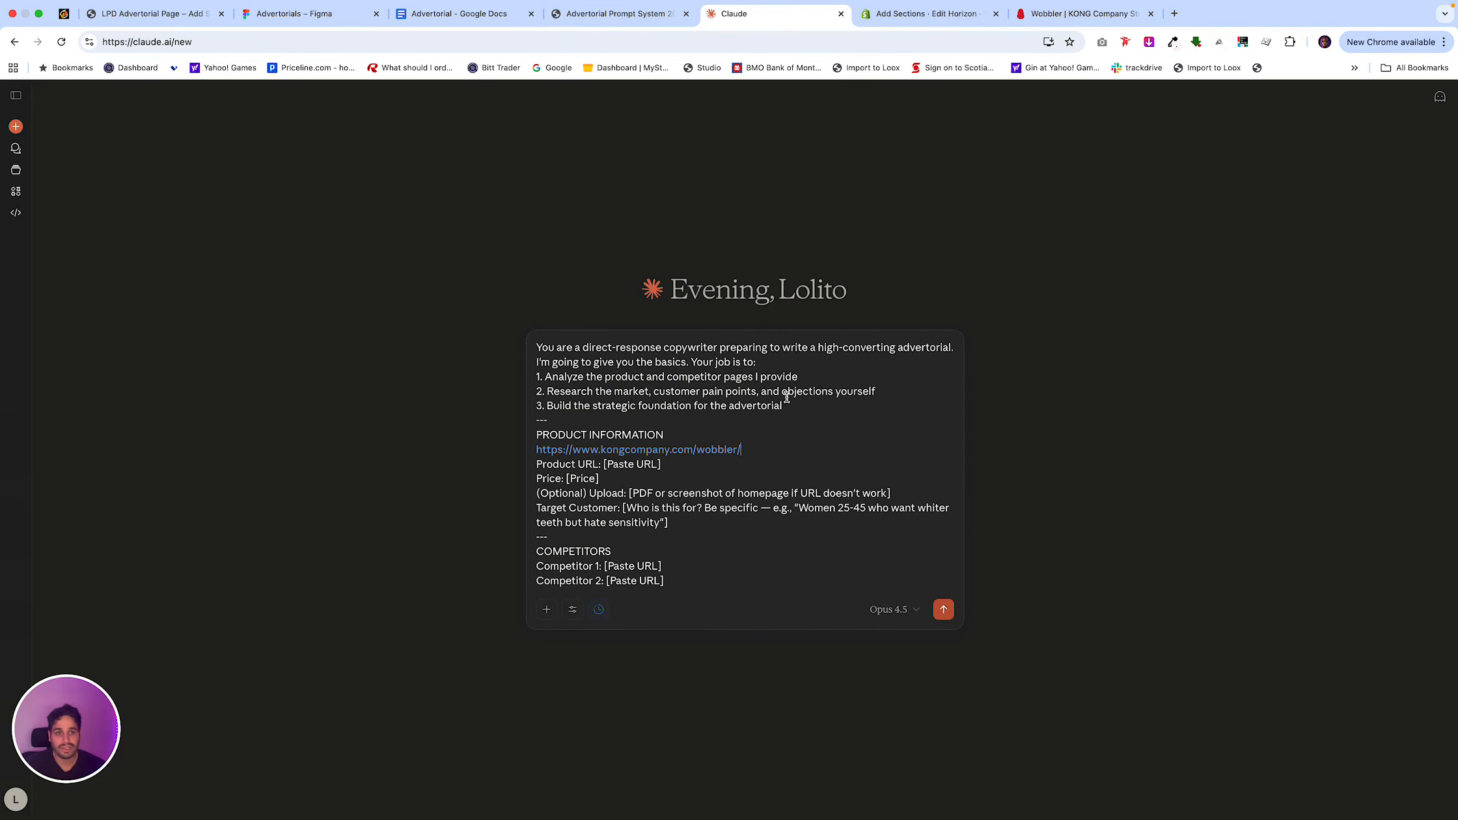
Delete the placeholder Product URL line from the Claude prompt and set the price to $17.99.
click(1045, 19)
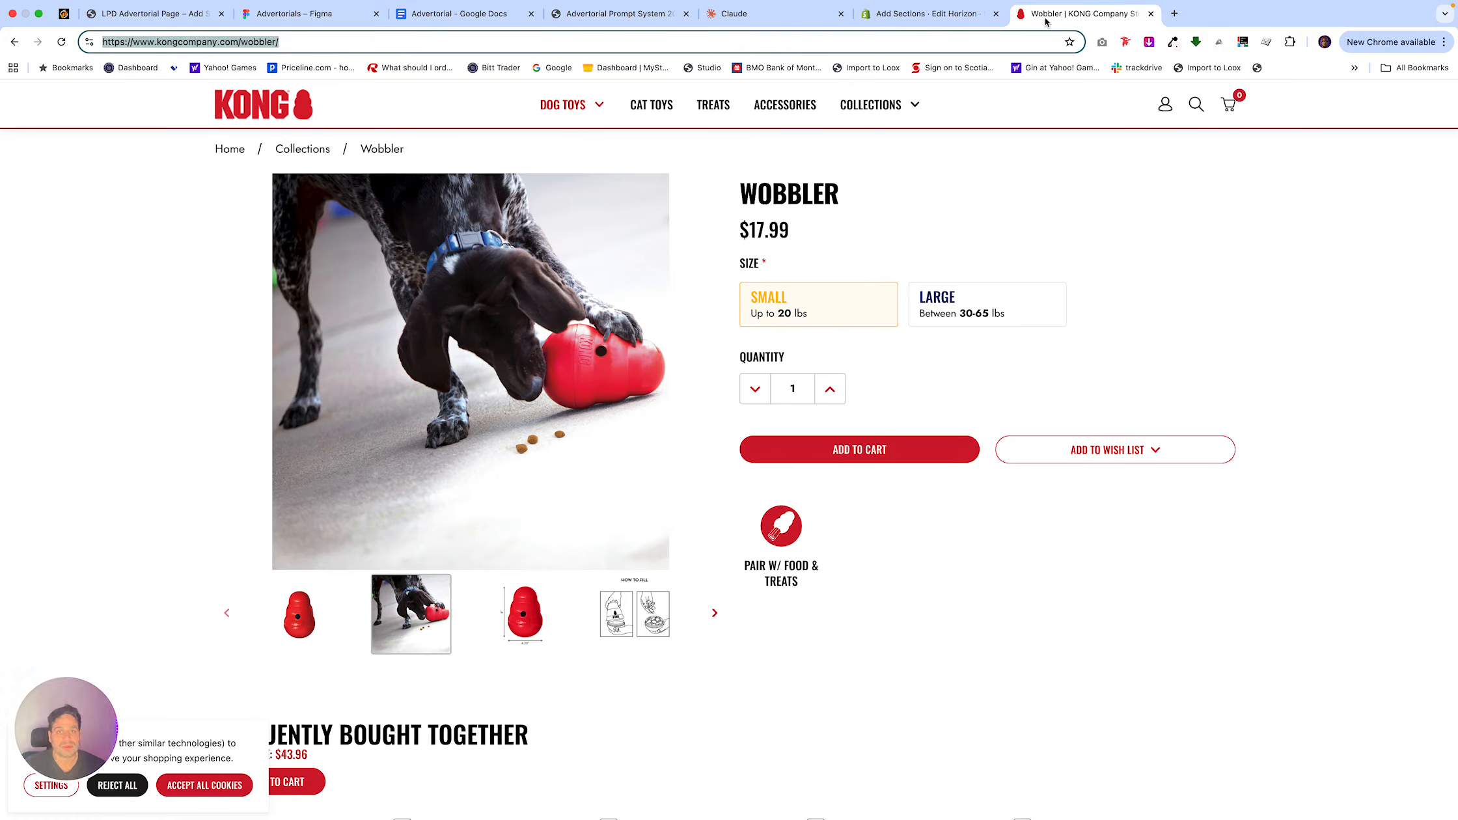
click(753, 23)
drag(662, 464, 531, 462)
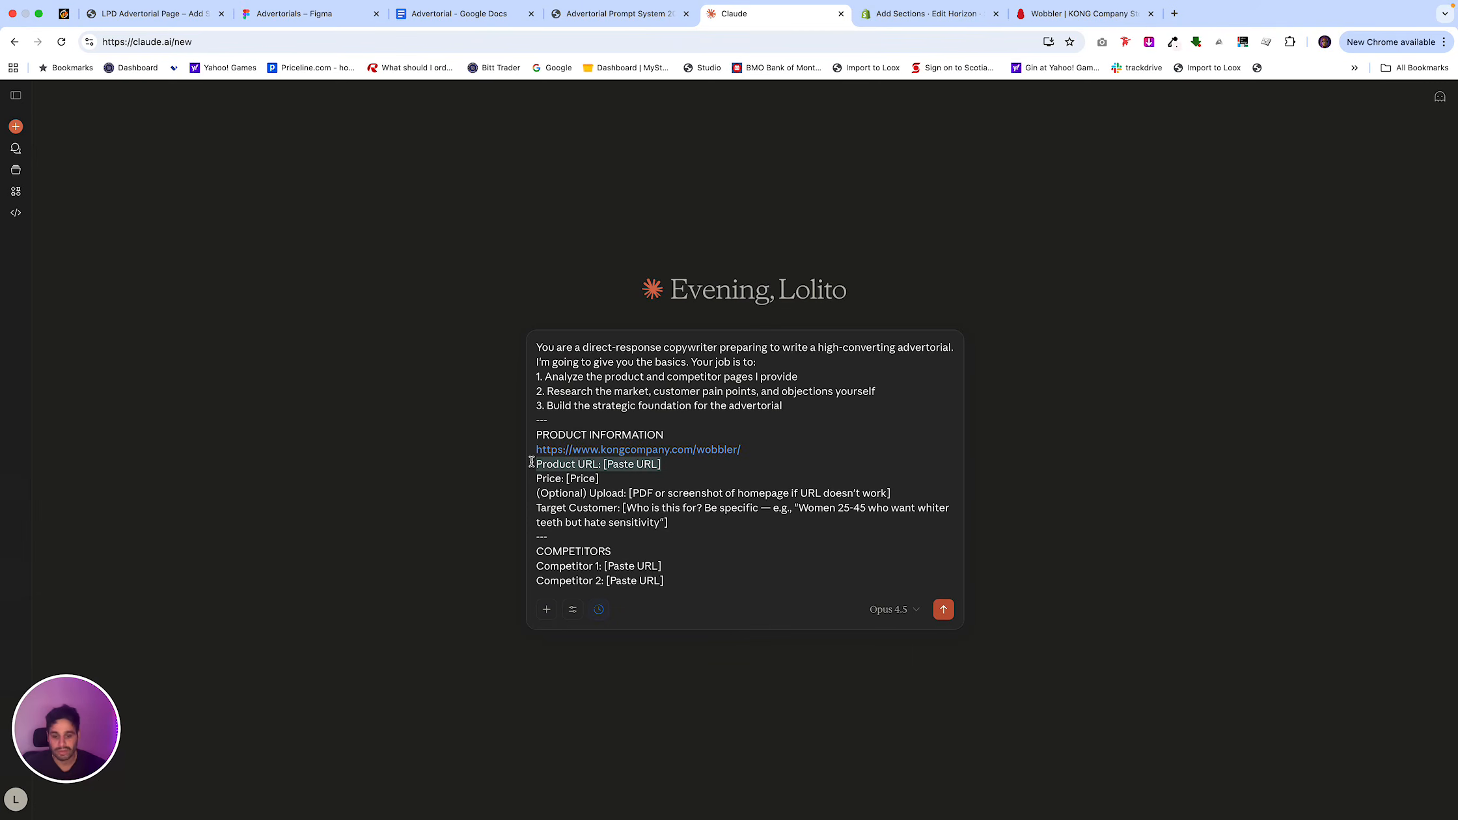
key(BackSpace)
key(BackSpace)
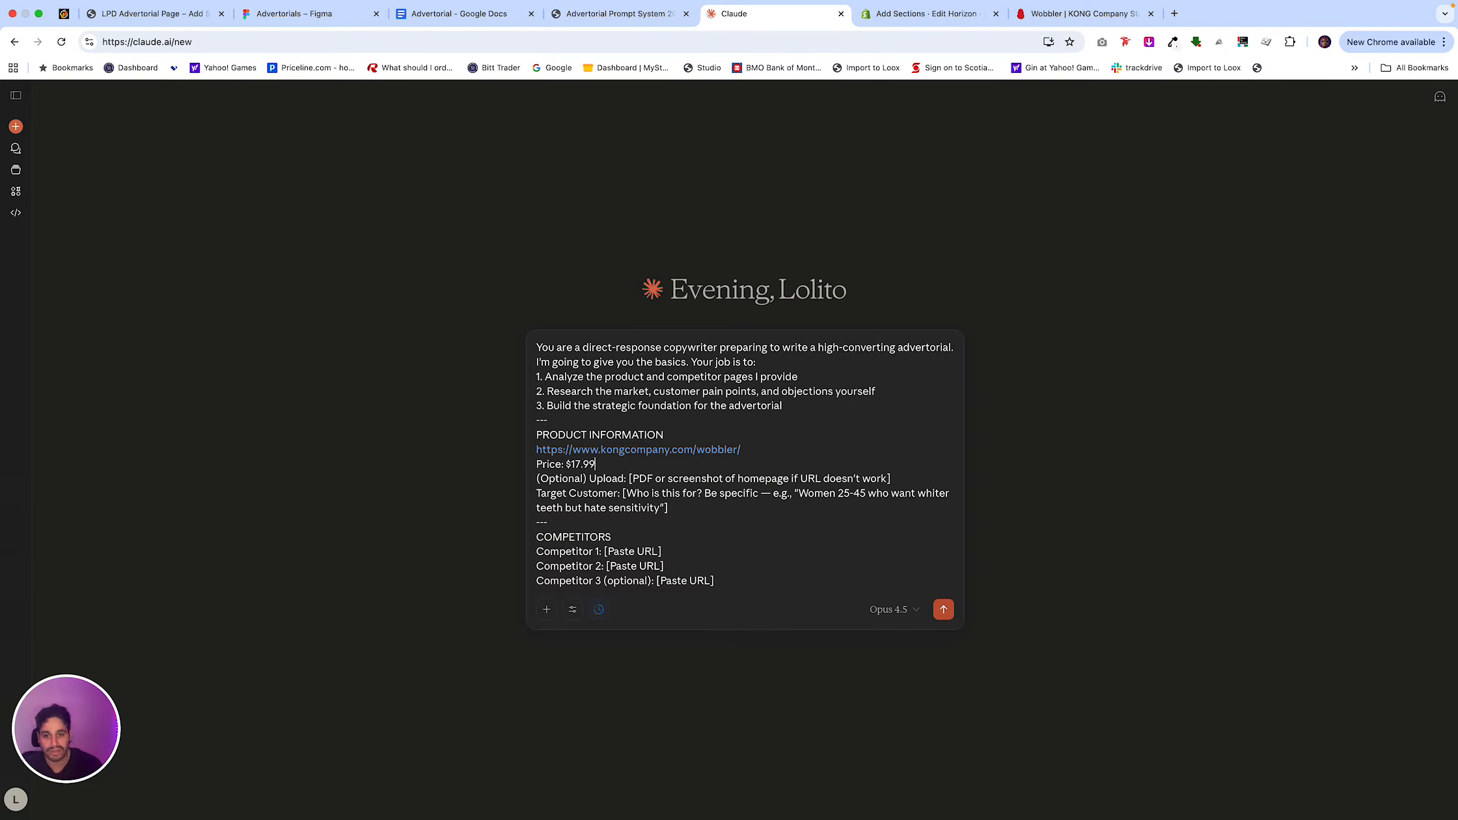
Capture the full KONG Wobbler product page with GoFullPage and download the capture as a PDF.
drag(710, 514, 538, 479)
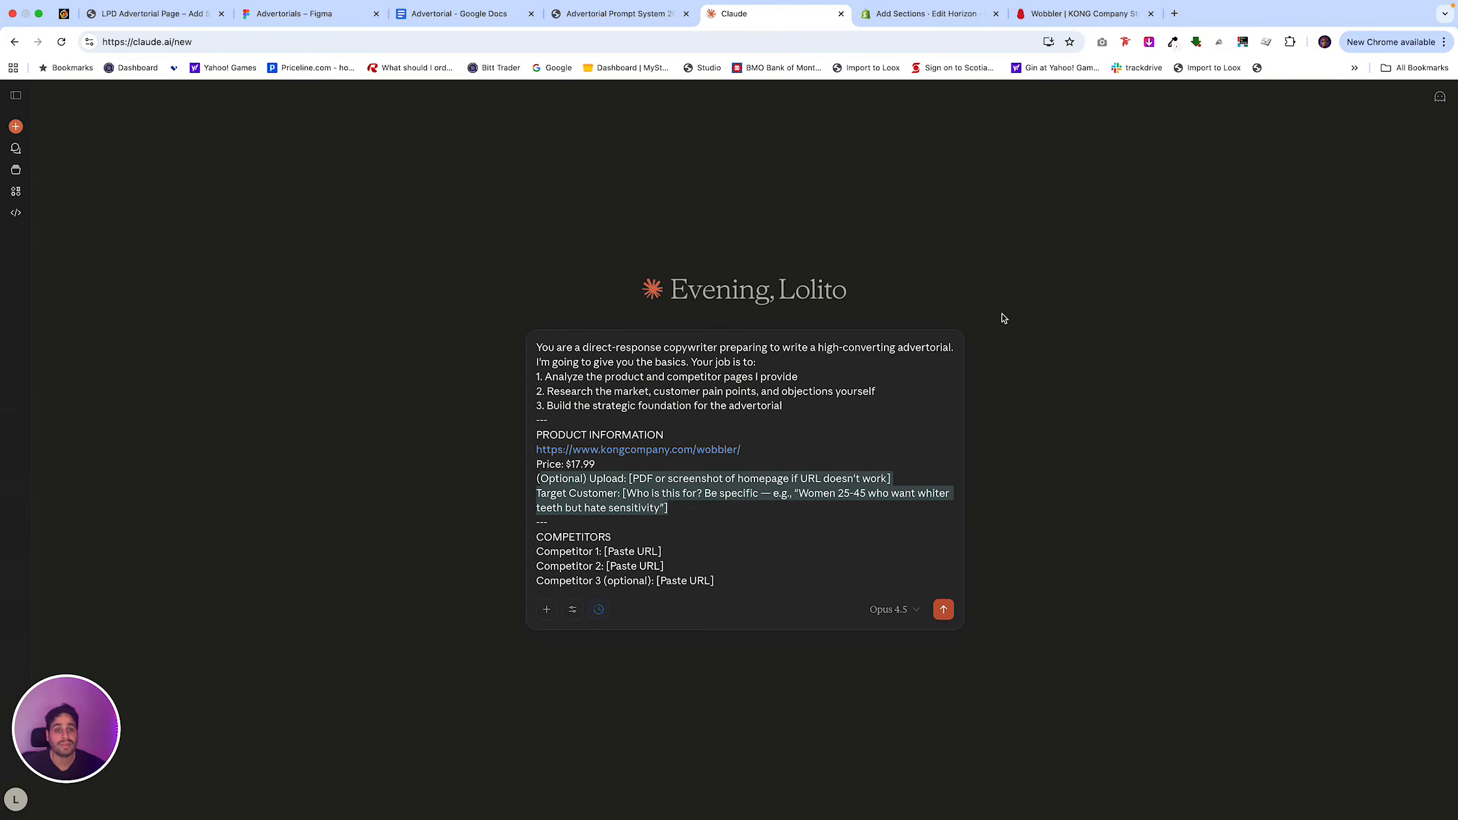
click(1049, 13)
scroll(876, 267, down, 10)
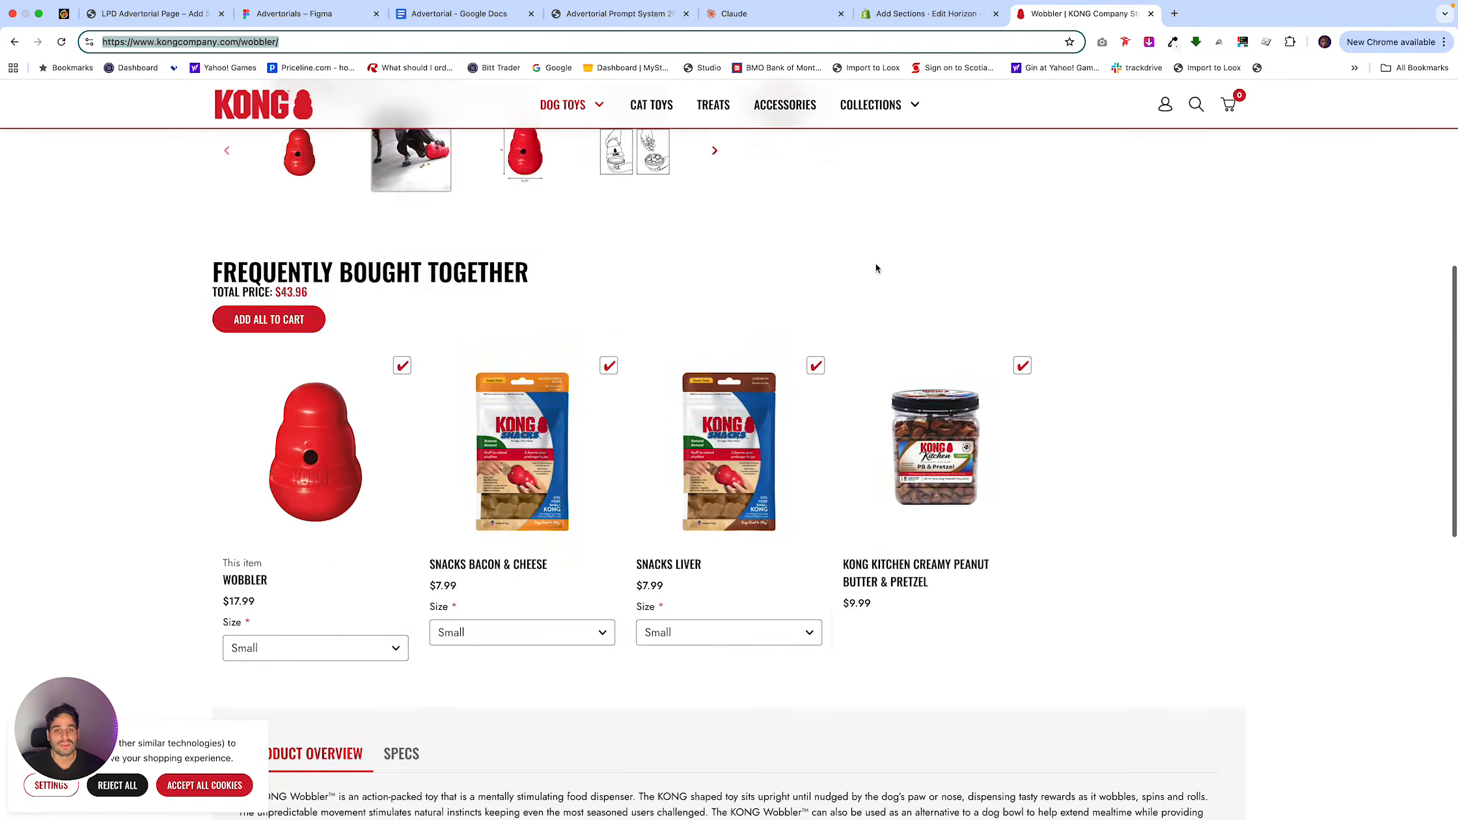
scroll(876, 266, up, 10)
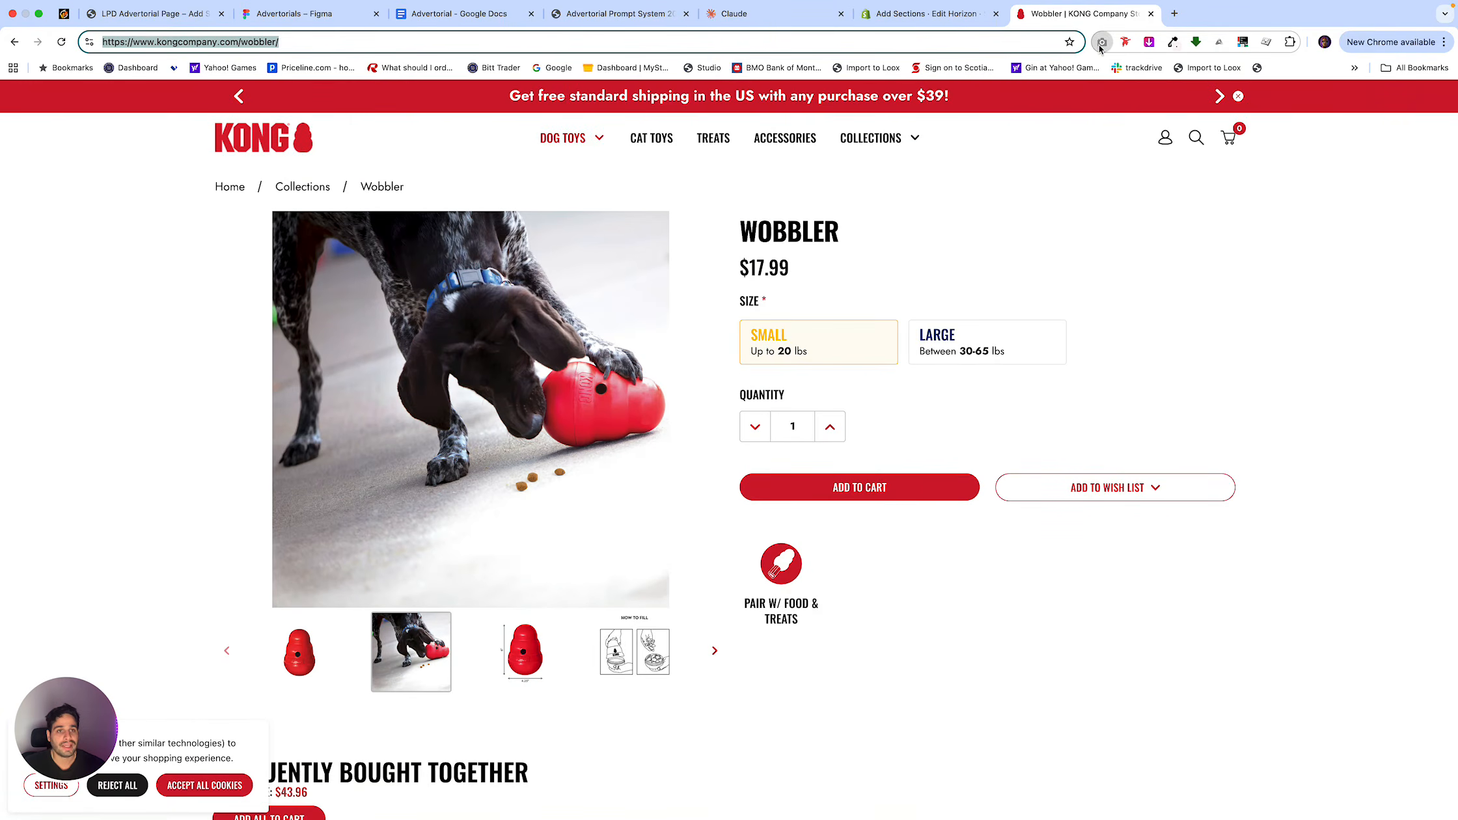
click(1101, 45)
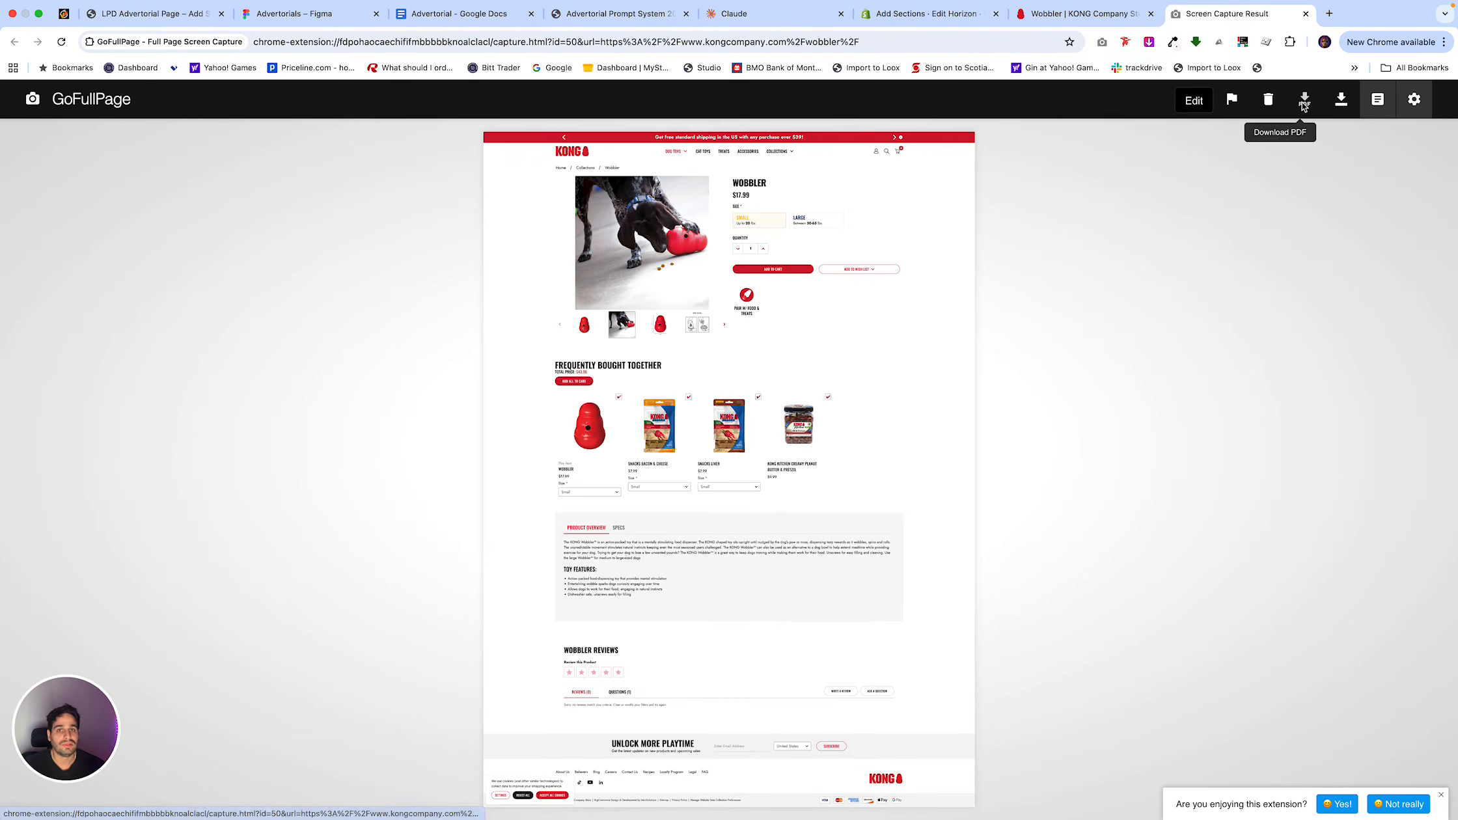
click(1304, 99)
Attach the downloaded page PDF to the Claude prompt and delete the optional Upload and Target Customer lines.
click(775, 13)
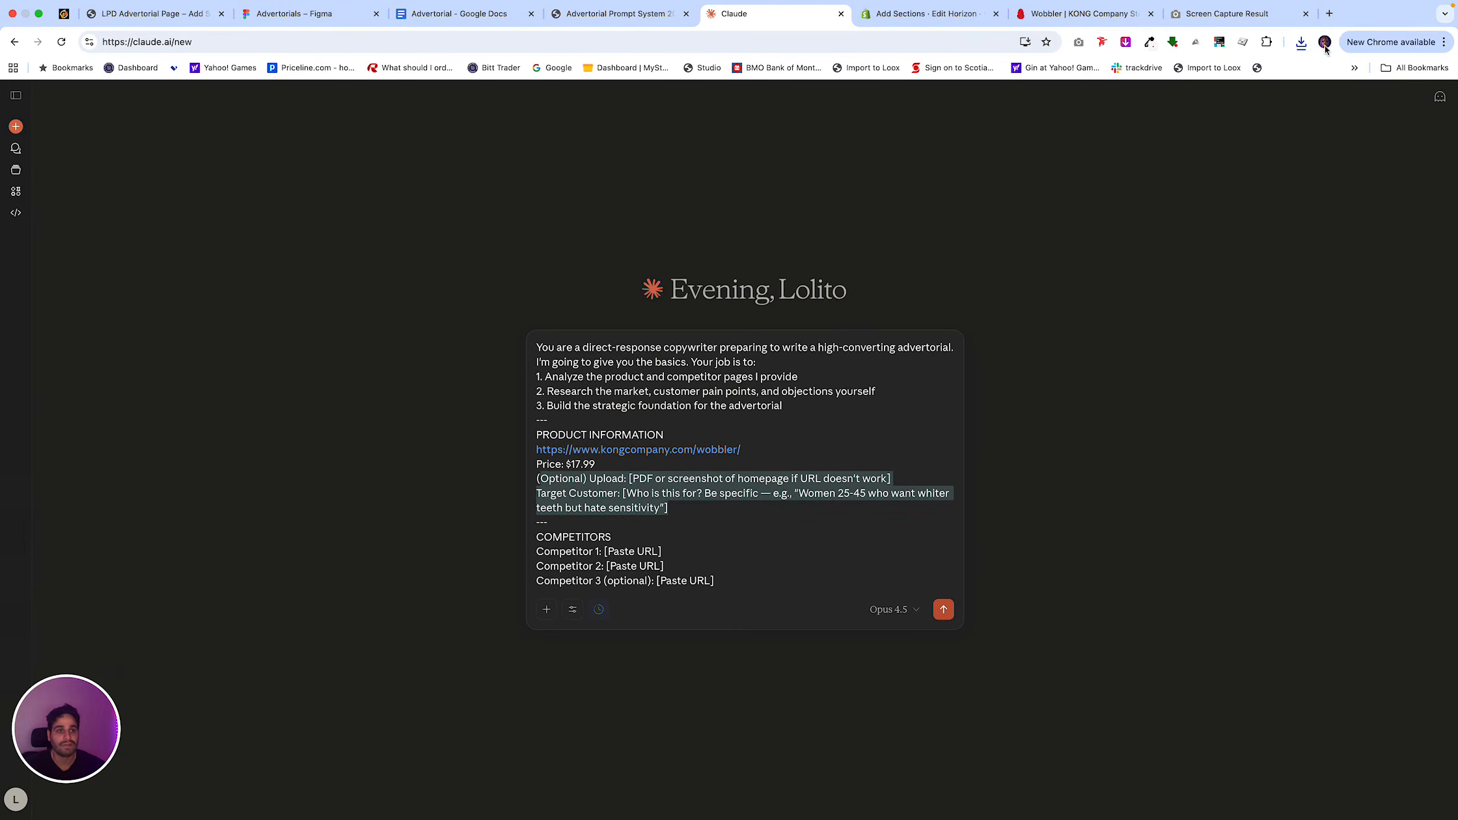
click(1300, 42)
drag(1189, 111, 716, 456)
scroll(657, 511, down, 2)
click(669, 478)
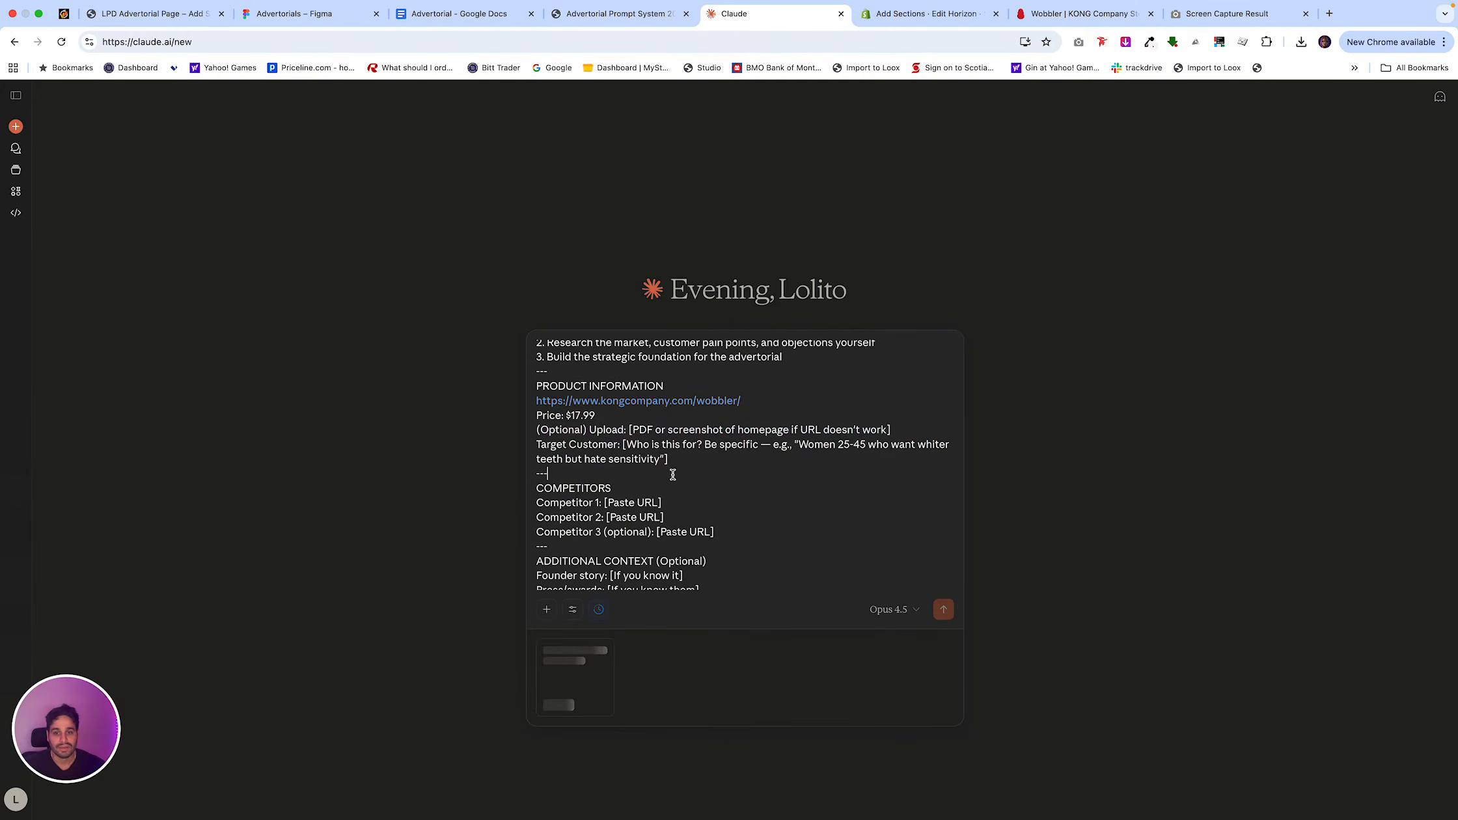
drag(686, 463, 544, 426)
key(BackSpace)
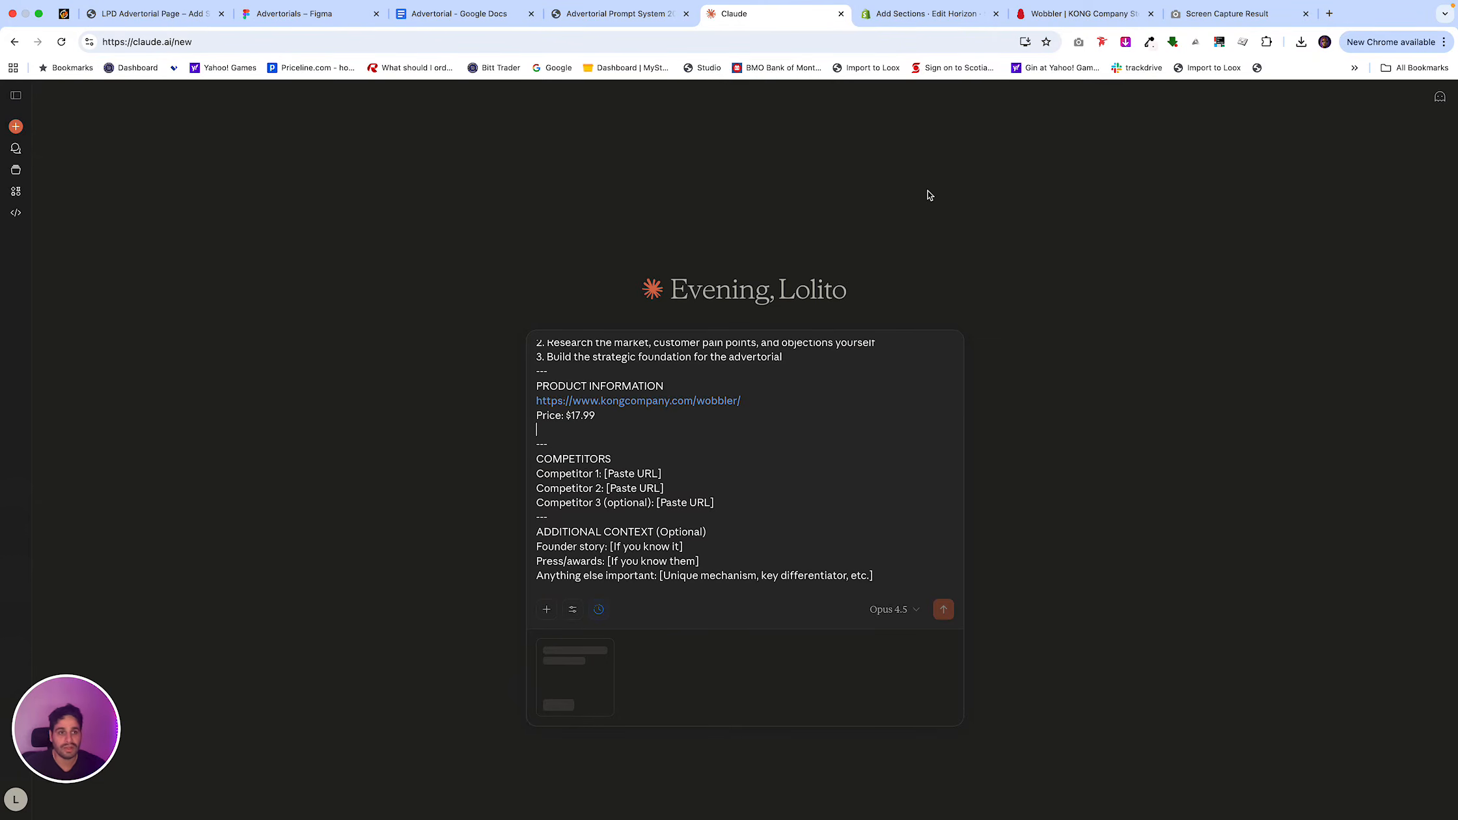
Search Google in a new tab for KONG's dog toy competitors and copy the AI Overview's introductory paragraph.
click(1329, 14)
text(who is k)
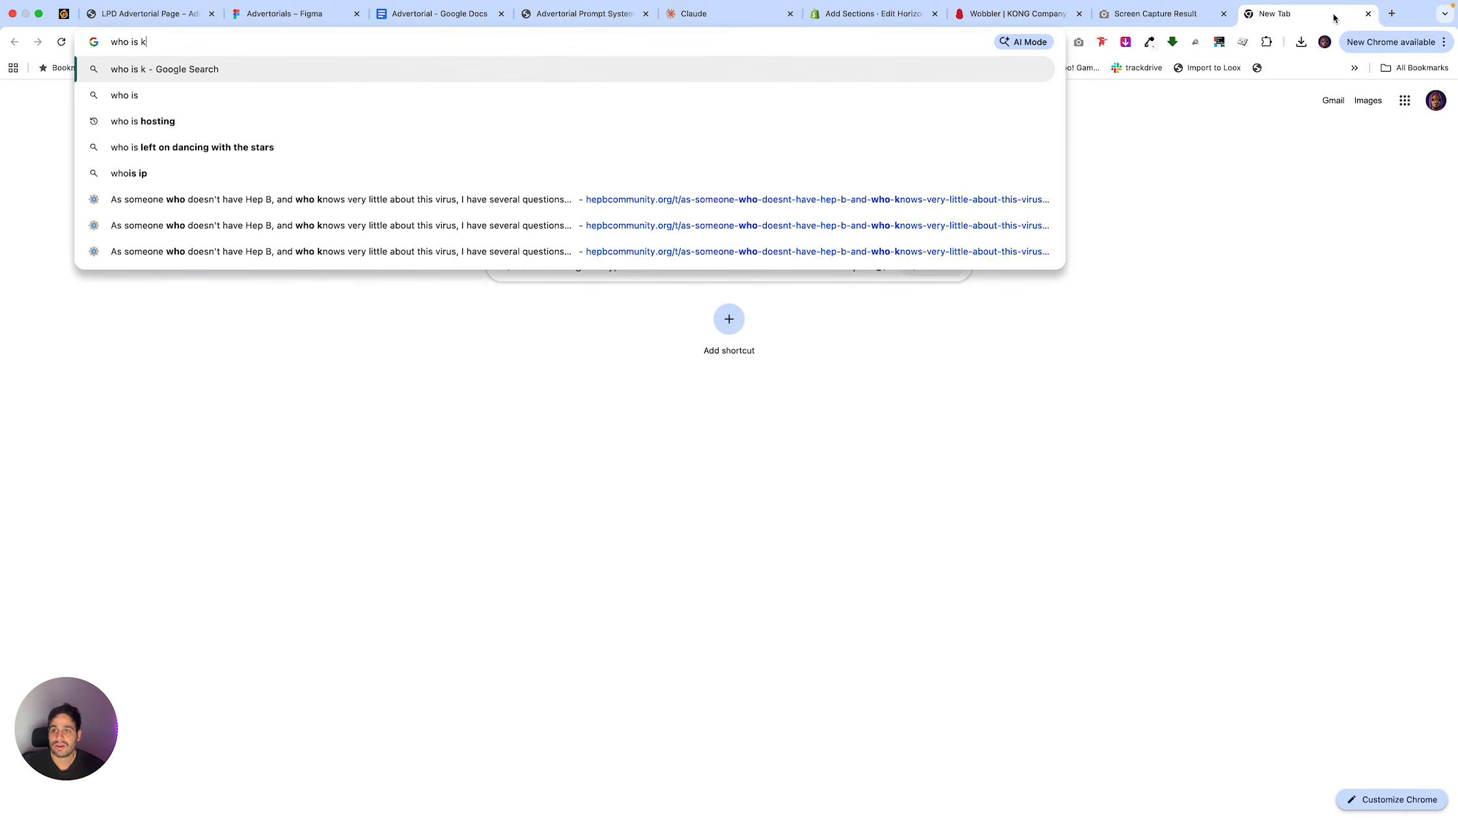
text(ong ocmpettiors for dog toys)
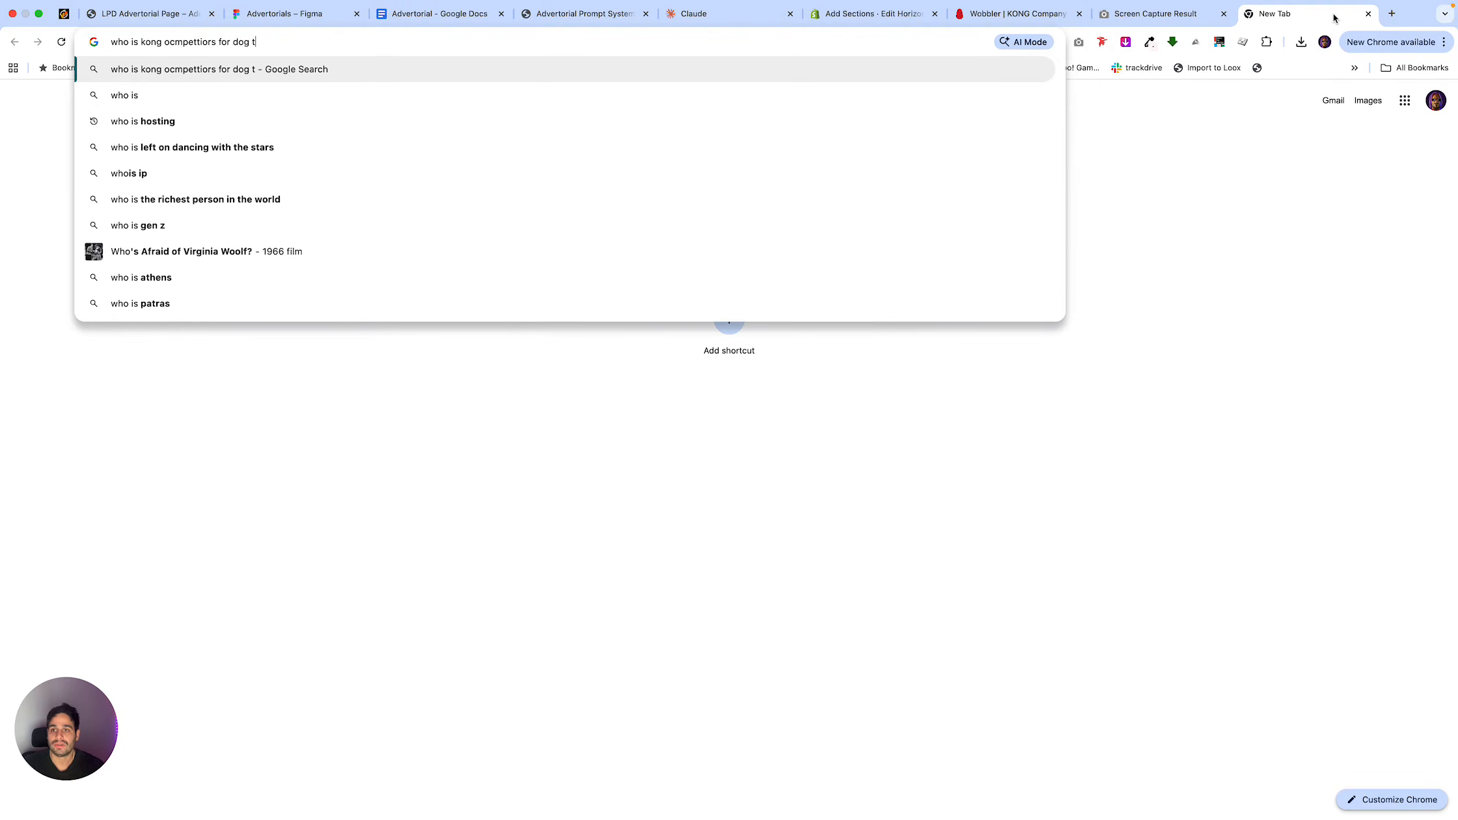
key(Return)
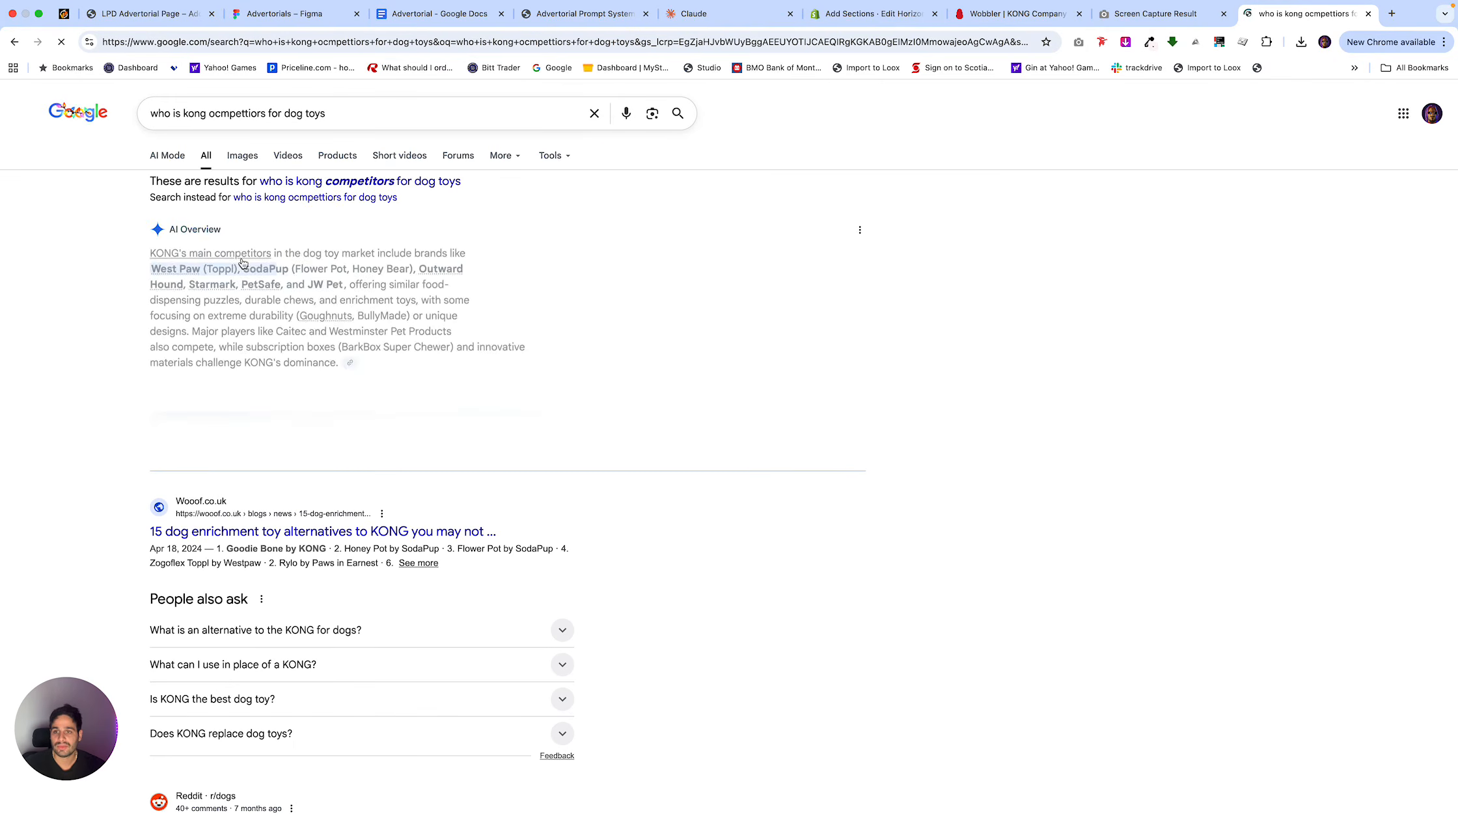
drag(128, 262, 384, 373)
key(super+c)
click(852, 41)
key(super+v)
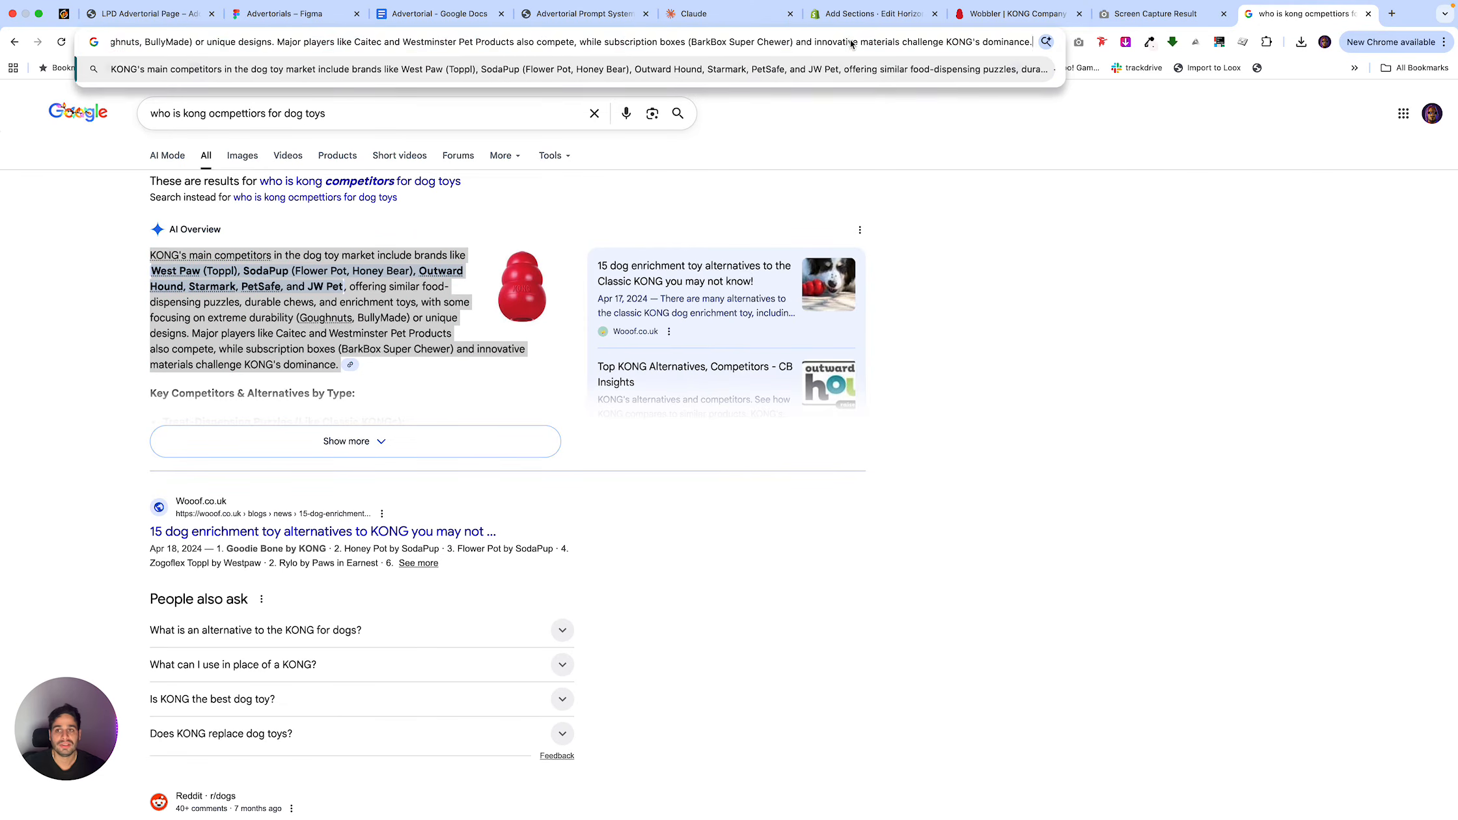
In the Claude prompt, replace the Competitors section with the copied competitor paragraph and delete the Additional Context section.
click(583, 13)
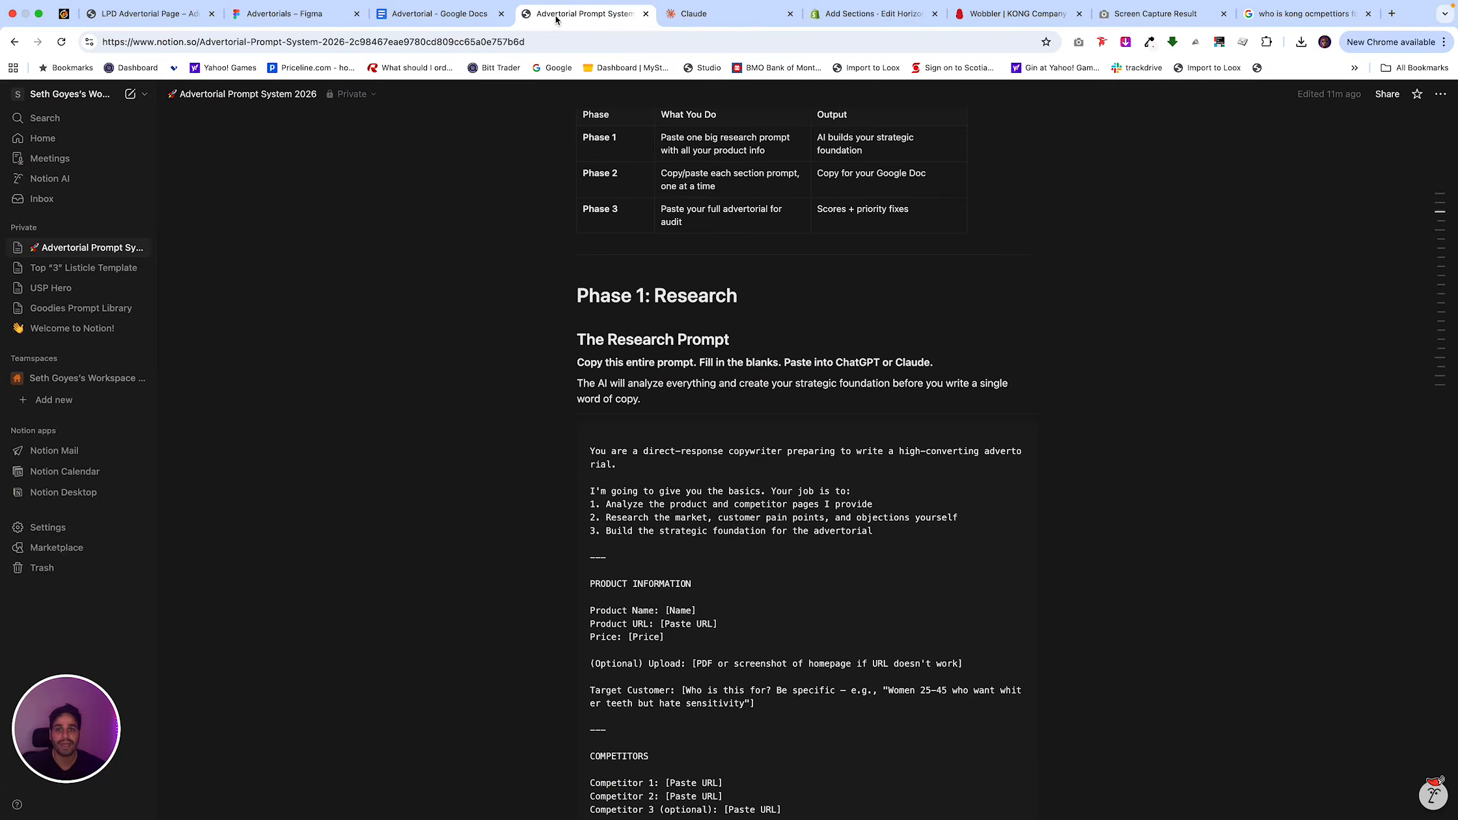
click(693, 13)
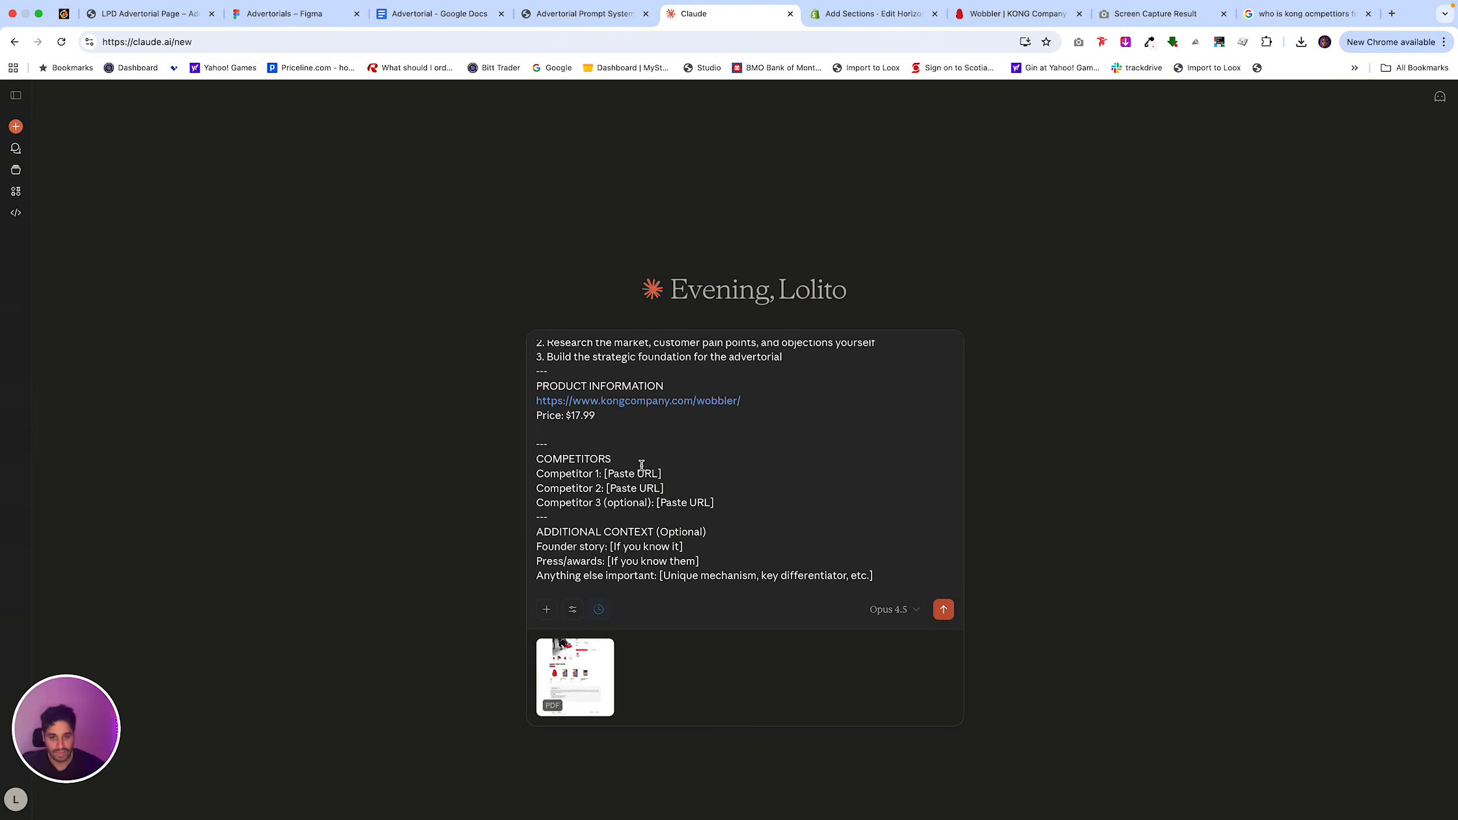
drag(714, 503, 535, 458)
key(super+v)
scroll(680, 491, down, 2)
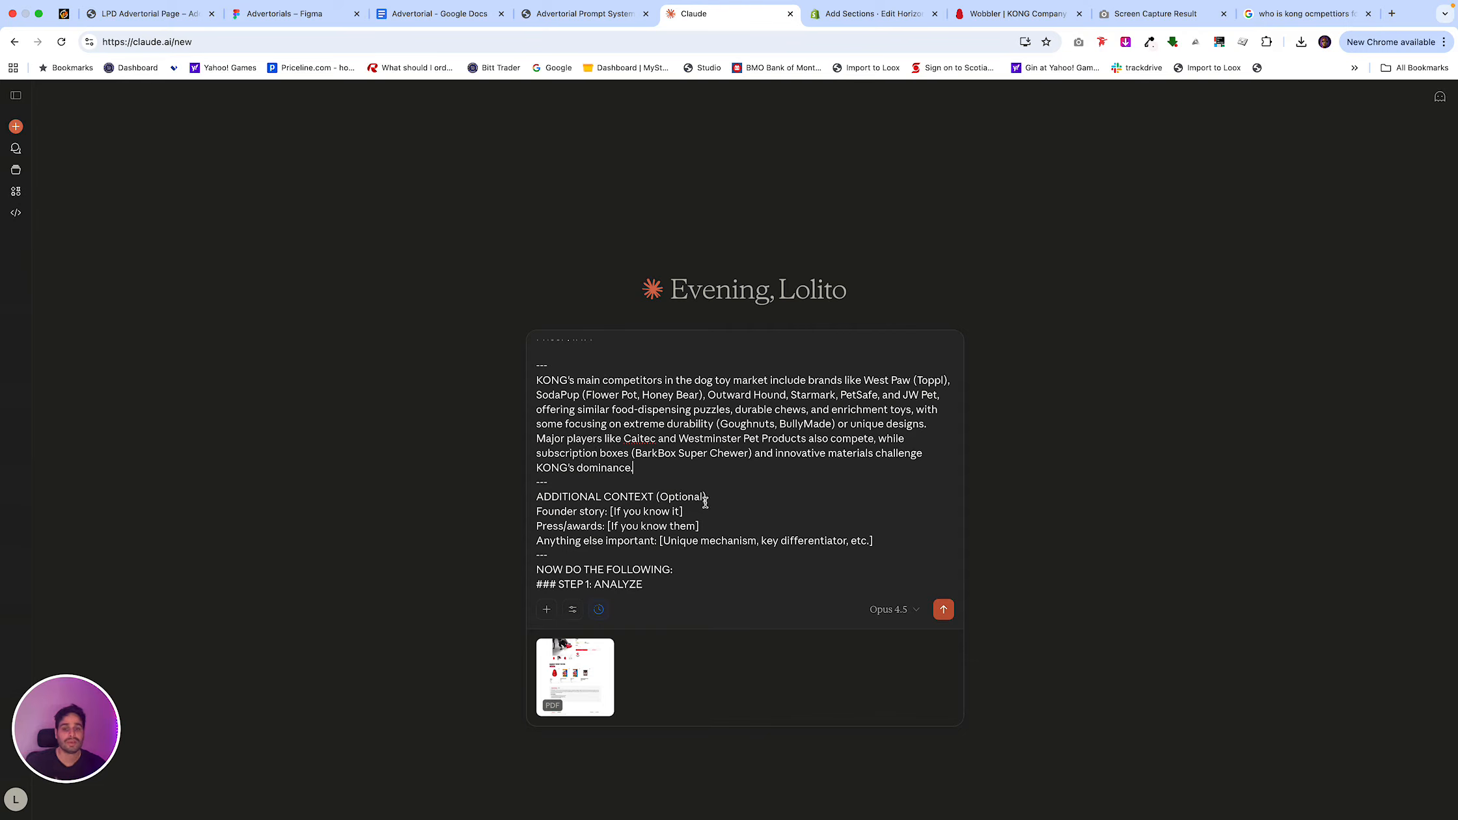
drag(882, 540, 539, 498)
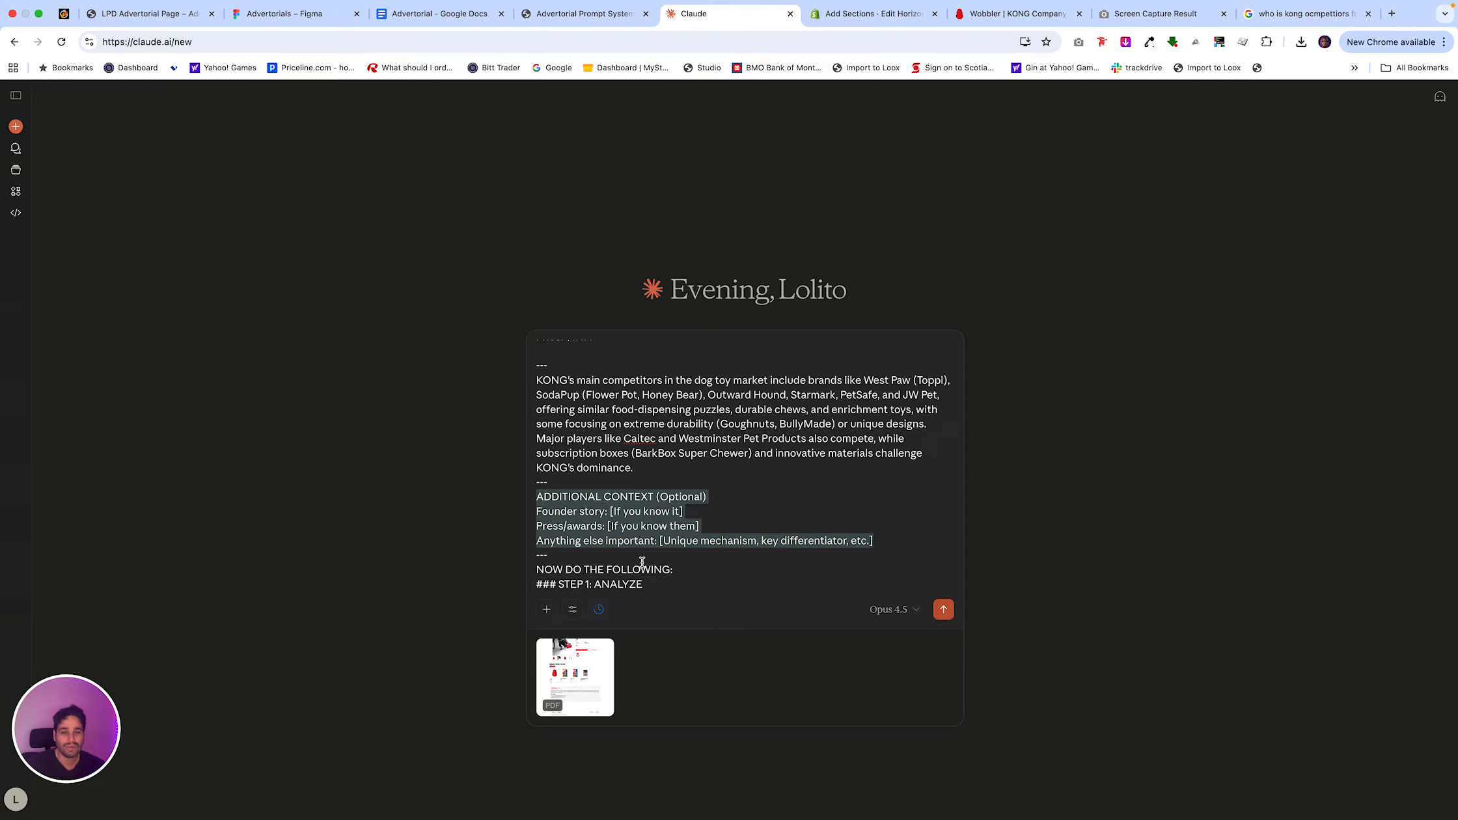
key(BackSpace)
Review the prompt's remaining instructions, from Step 1: Analyze through the strategic recommendations and closing line.
scroll(677, 532, down, 2)
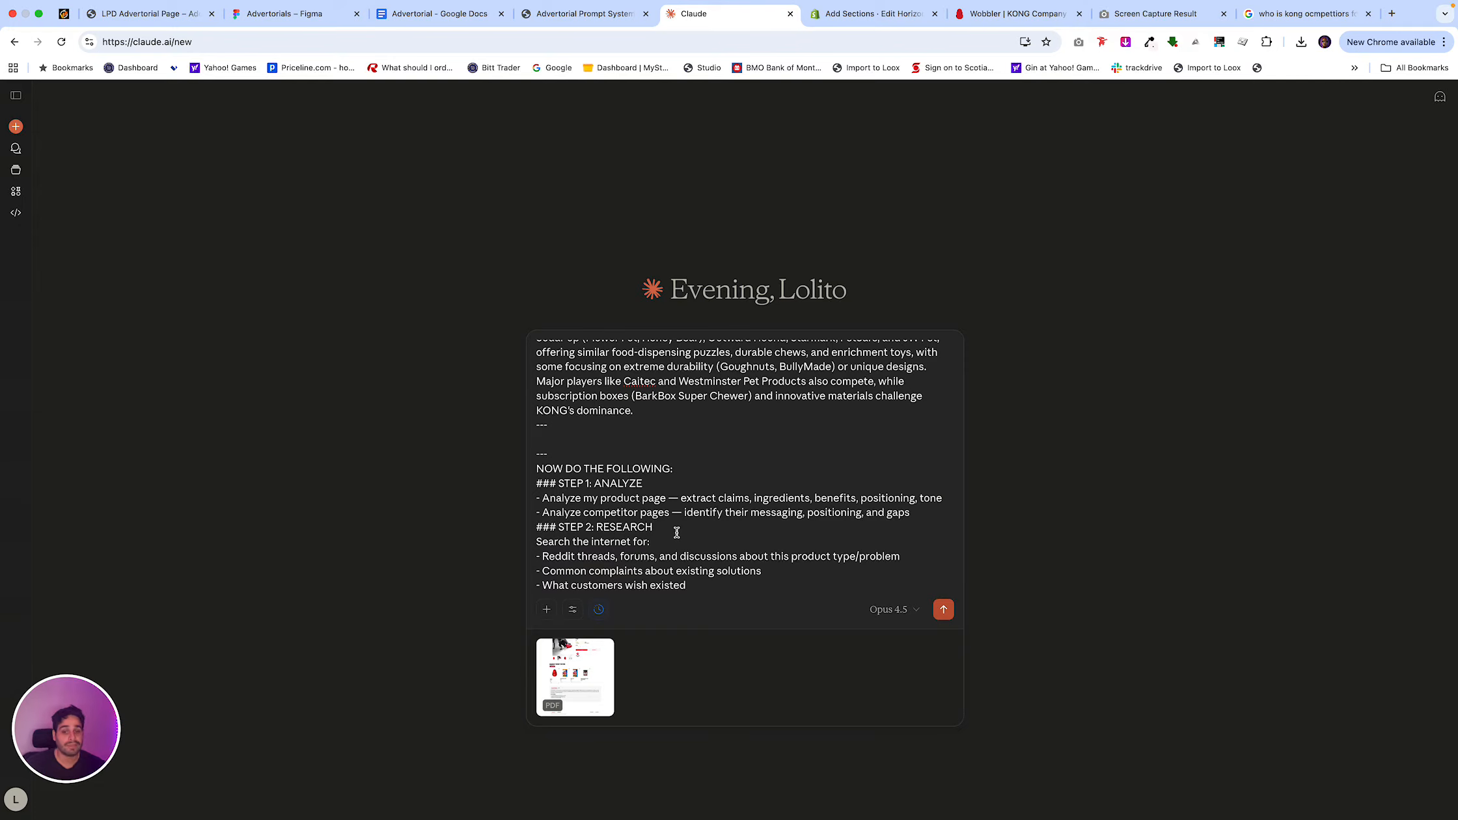
scroll(677, 532, down, 2)
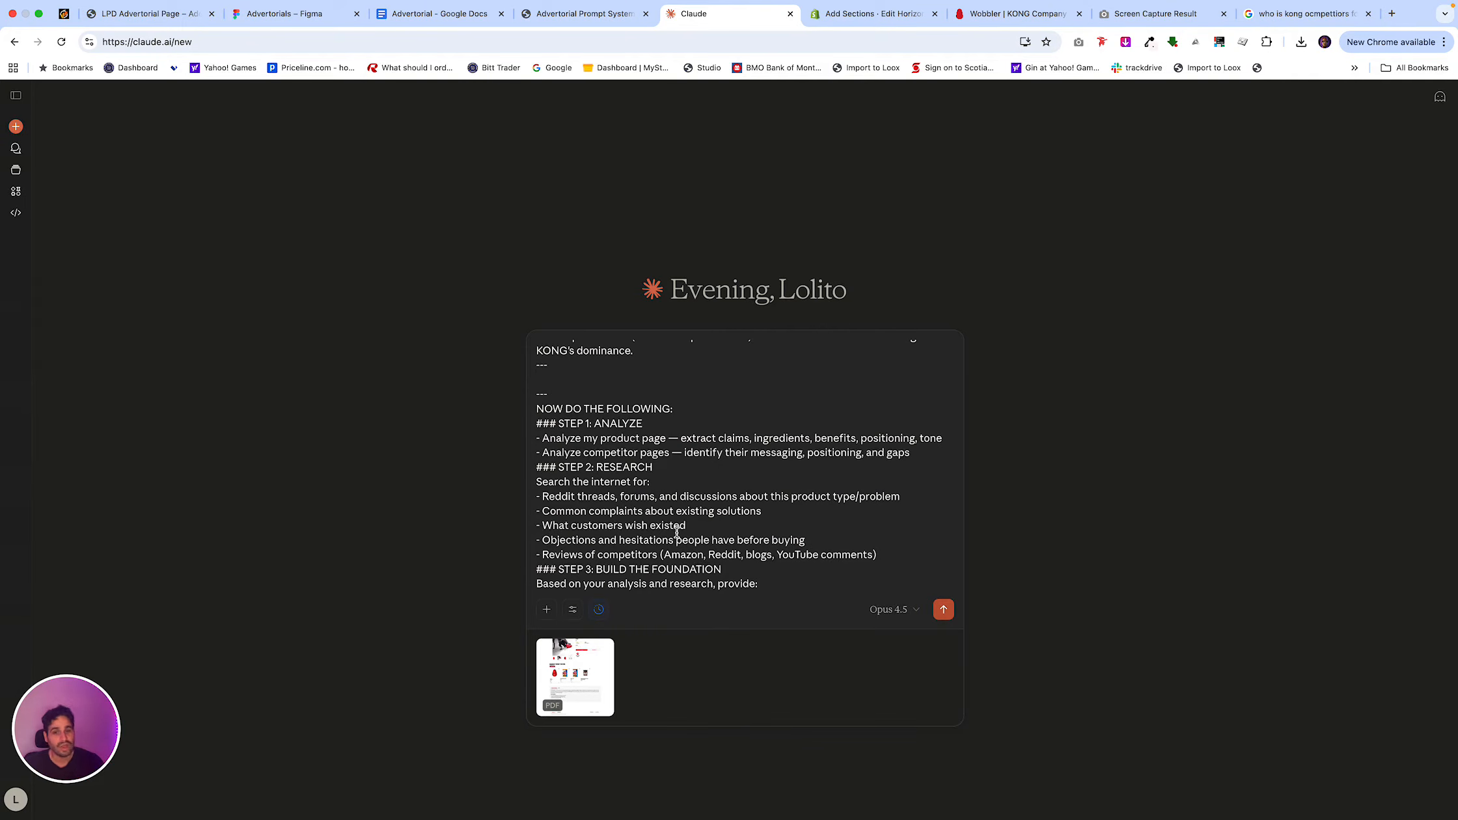
scroll(734, 514, down, 2)
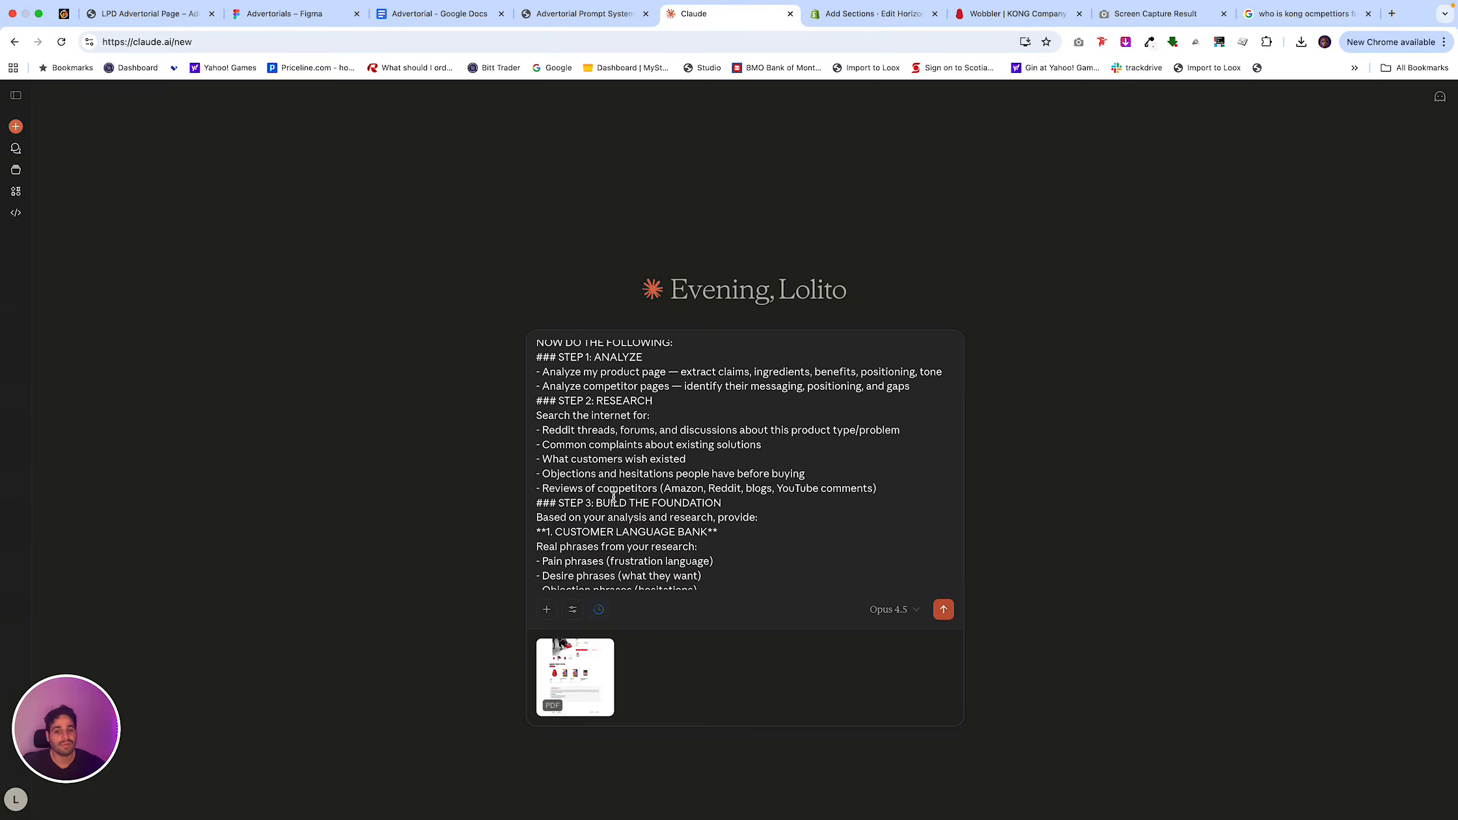
scroll(651, 509, down, 2)
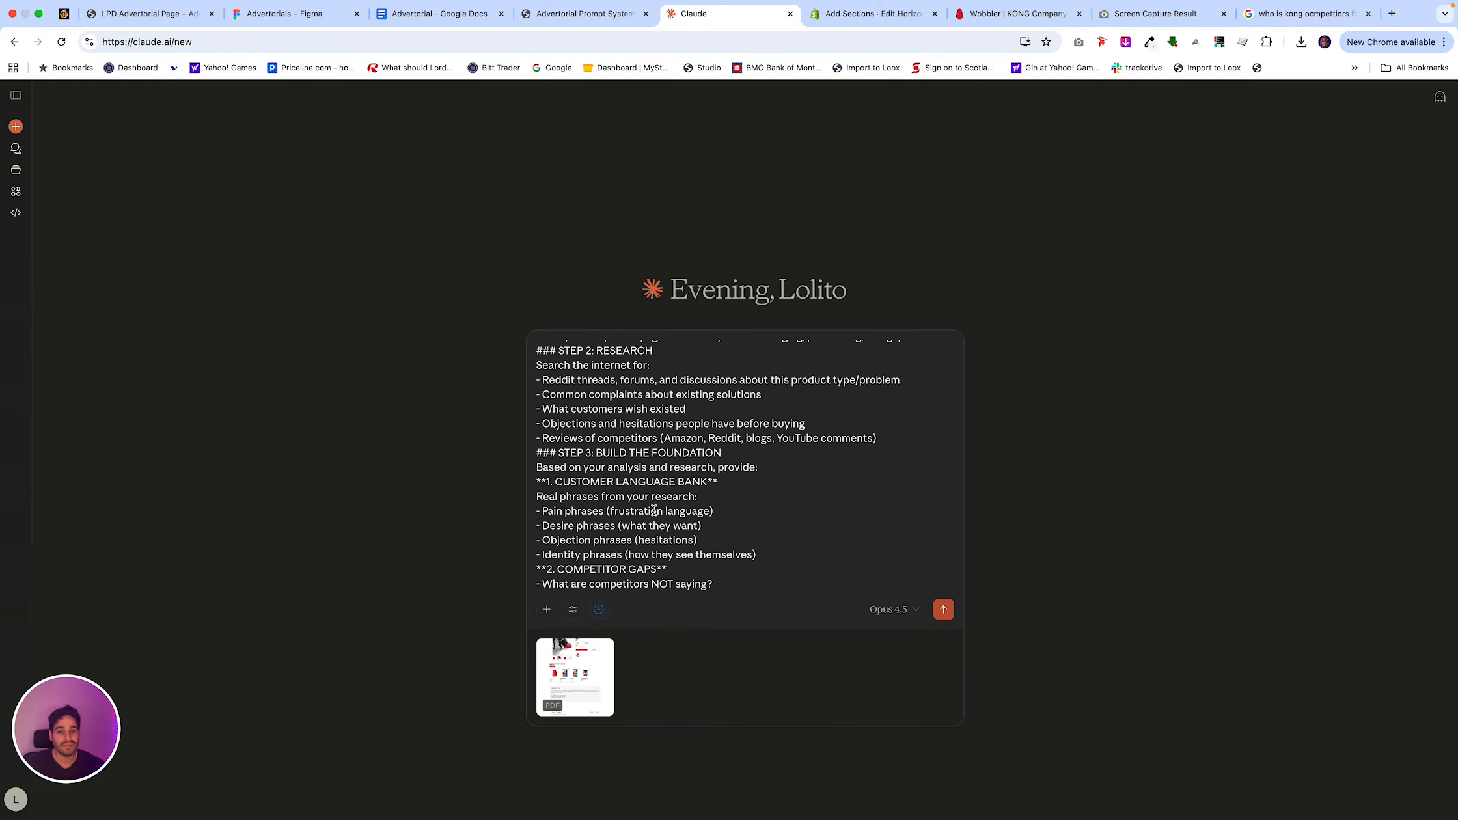
scroll(630, 547, down, 2)
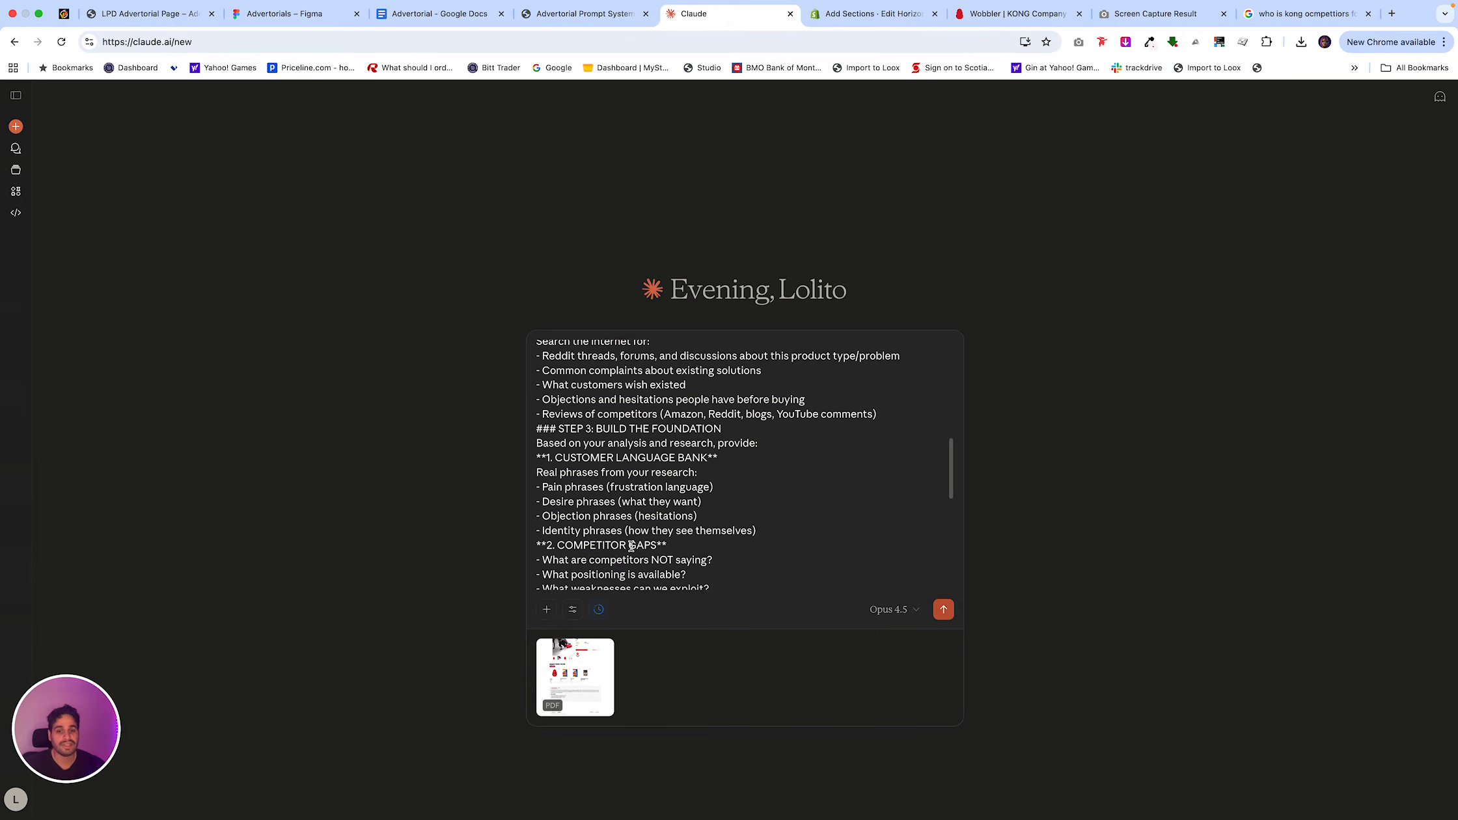
scroll(630, 546, down, 6)
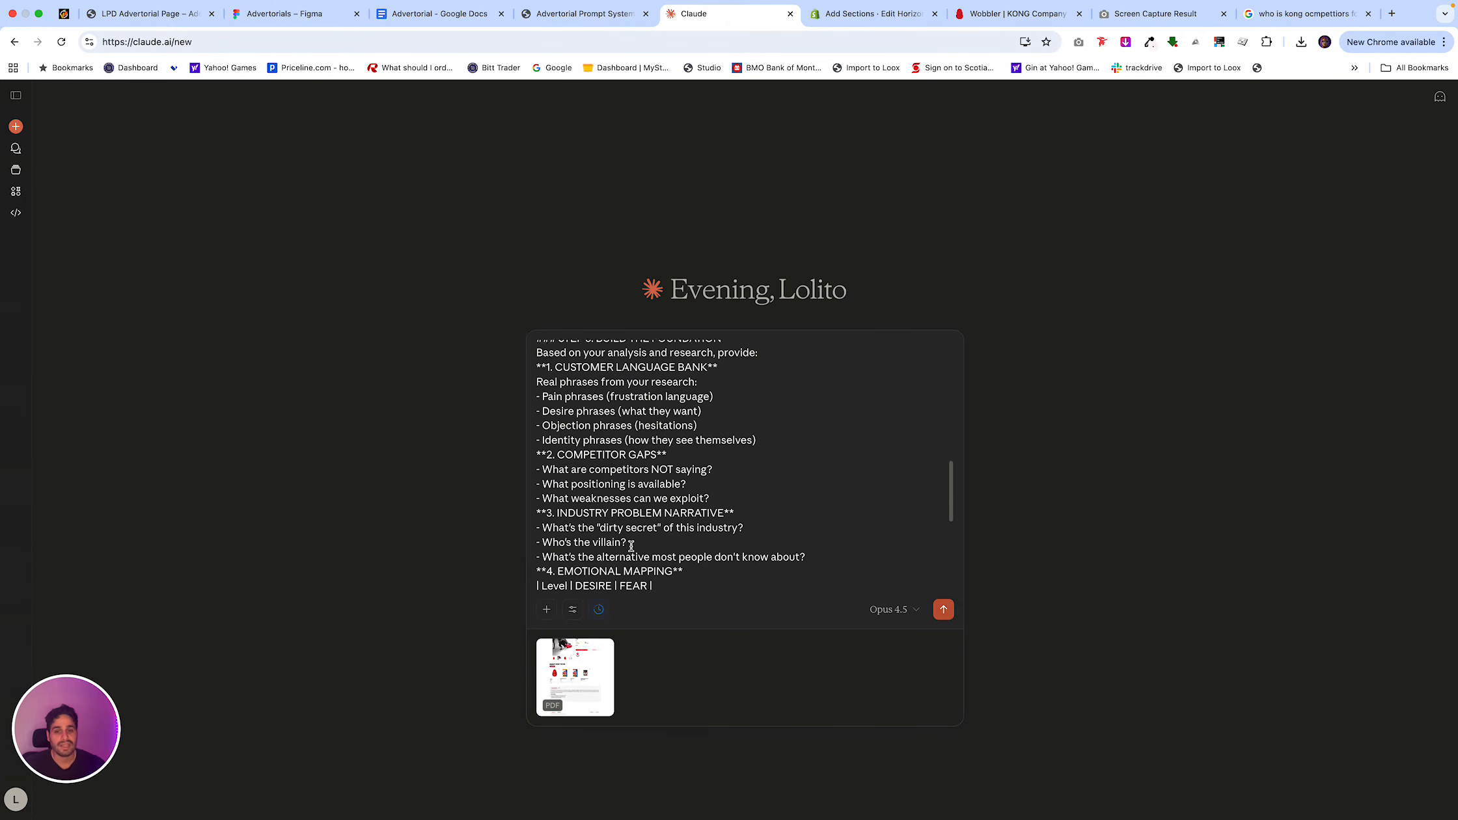
scroll(630, 546, down, 10)
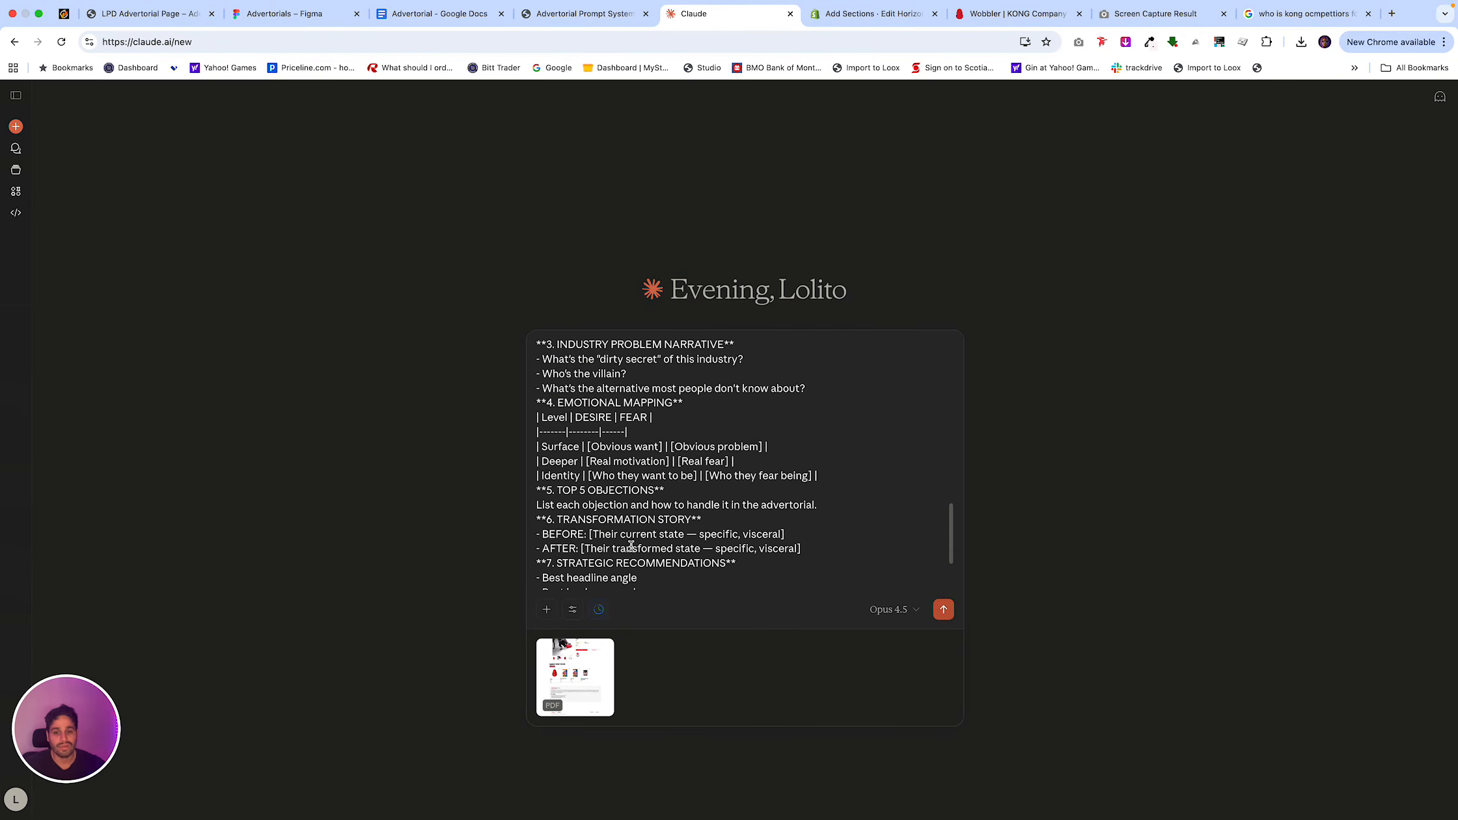
scroll(630, 546, down, 6)
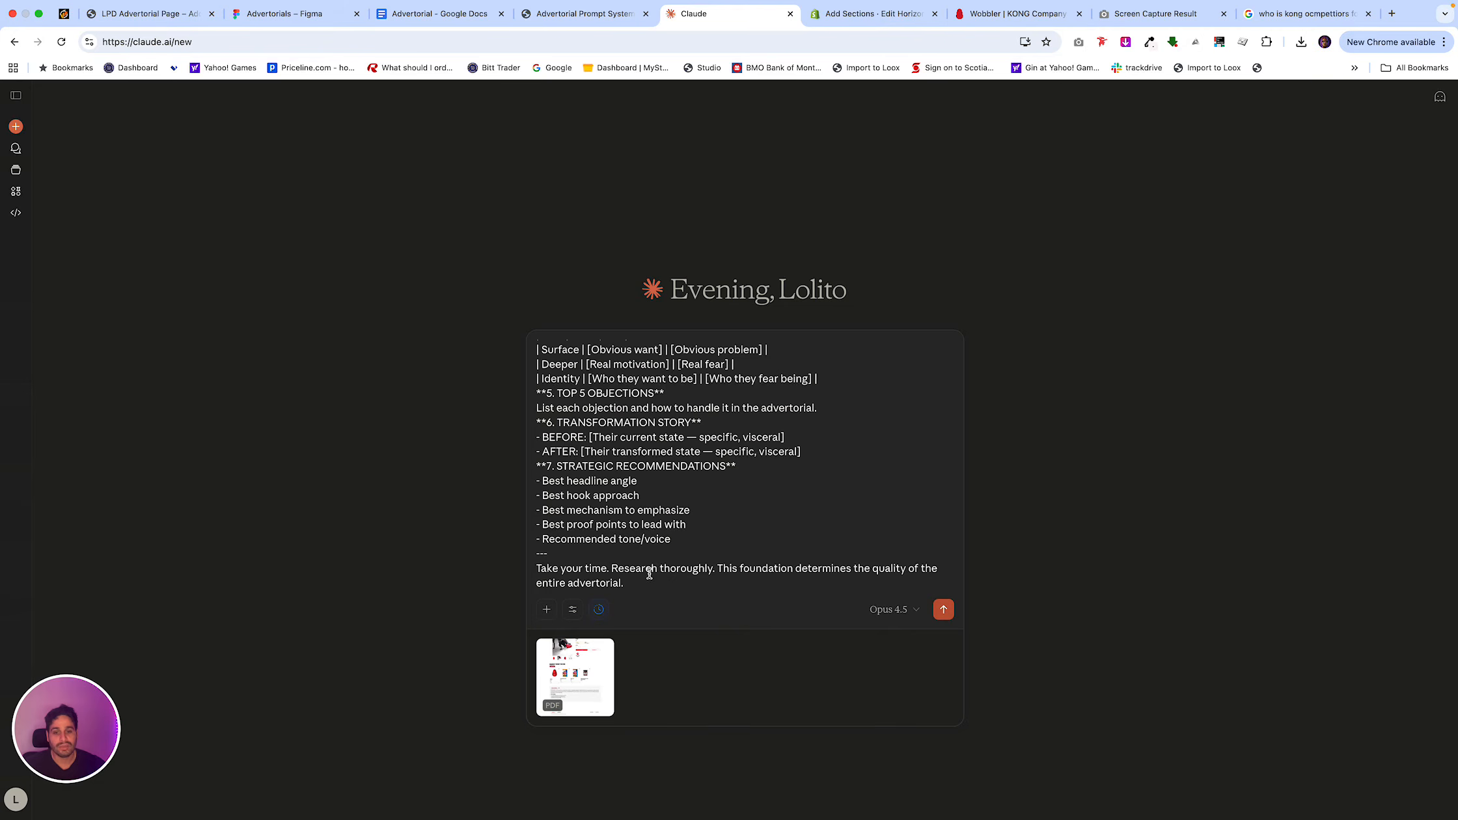
Delete the closing "Take your time. Research thoroughly." paragraph from the prompt and submit it to Claude.
triple_click(592, 579)
key(BackSpace)
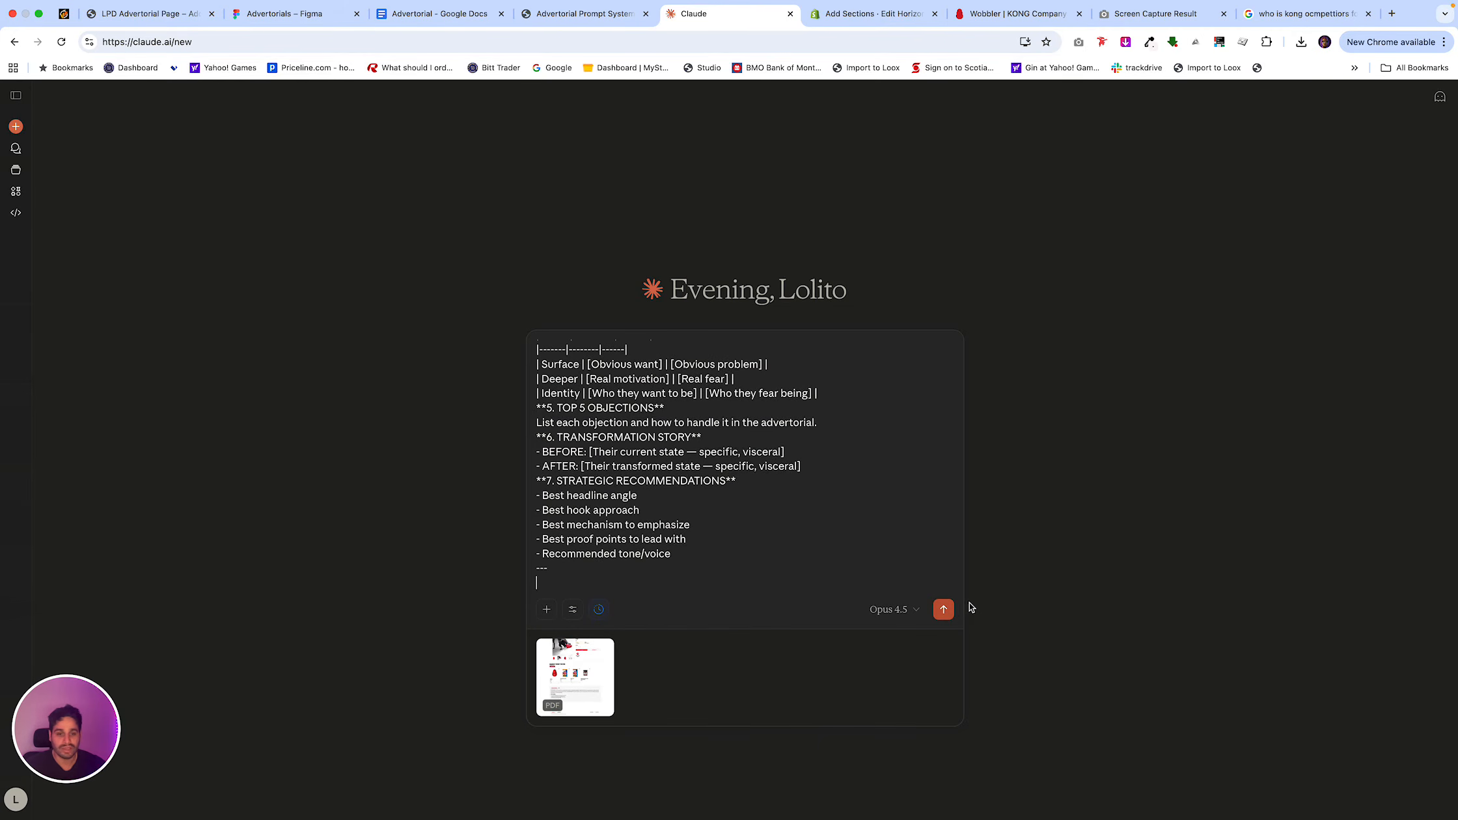
click(945, 612)
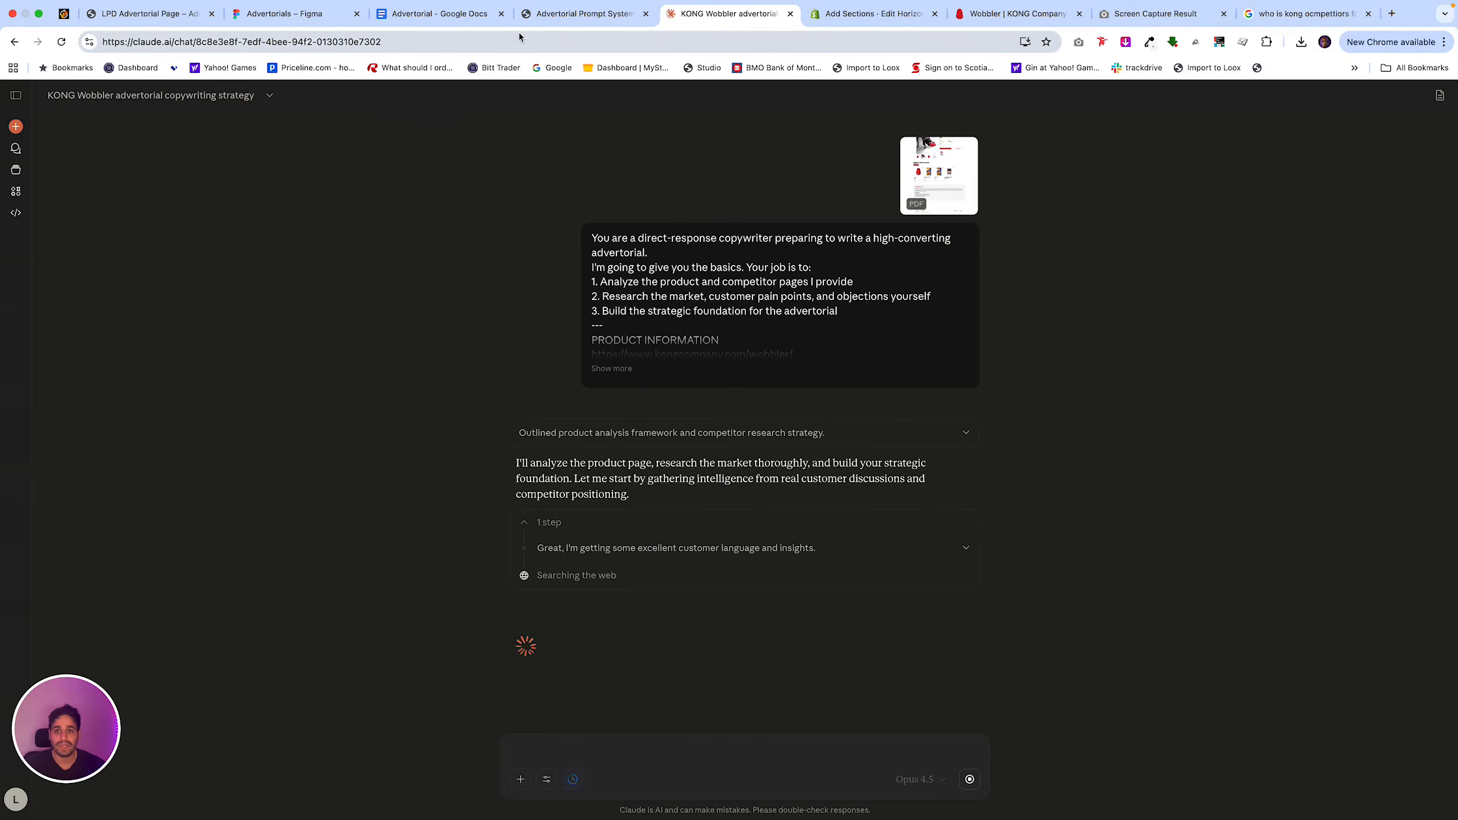
Switch to the Notion prompt system and examine its Template Structure Reference and Checklist Before Publishing.
click(584, 14)
scroll(798, 463, down, 20)
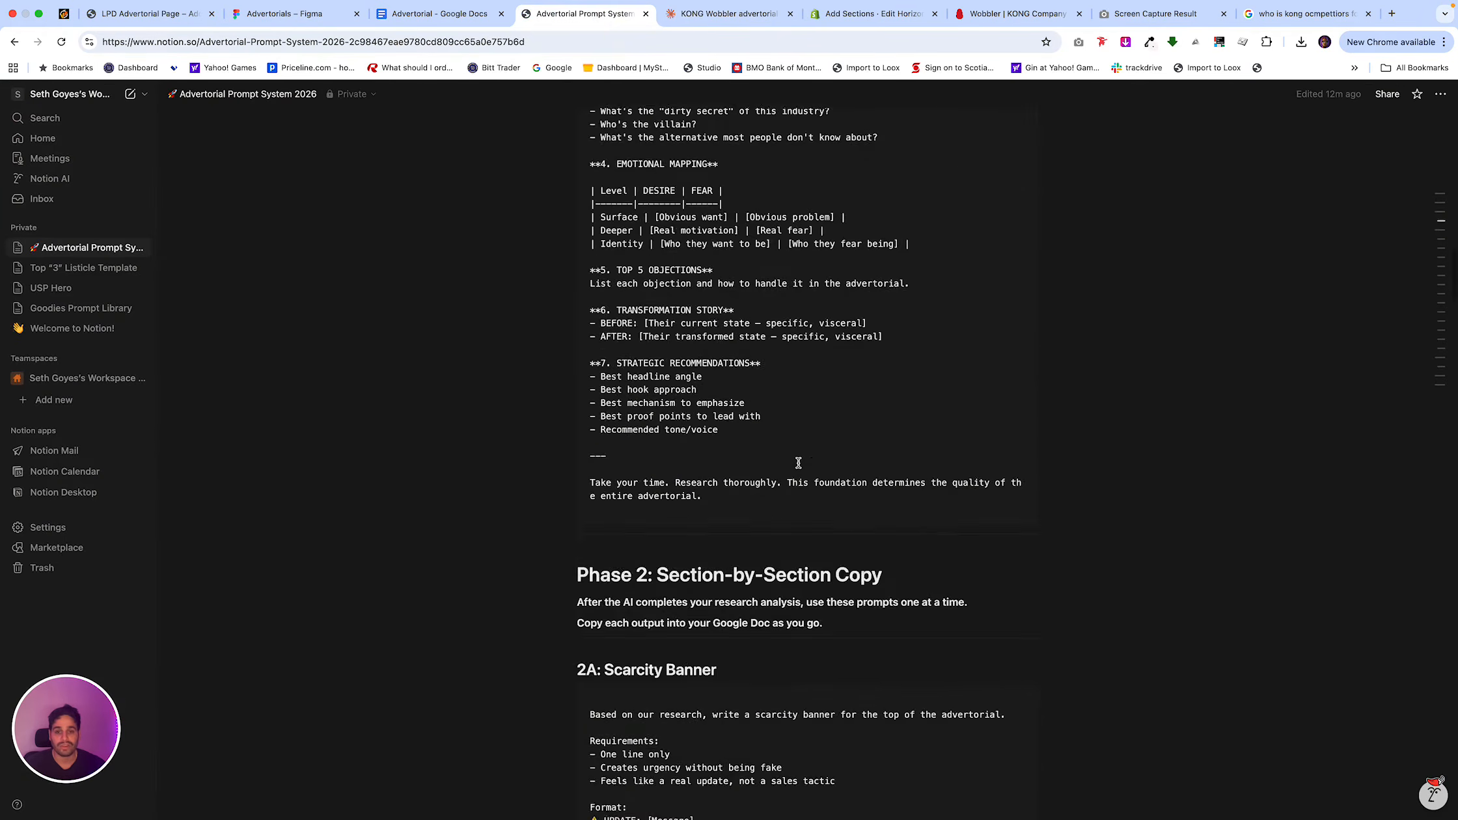
scroll(798, 463, down, 20)
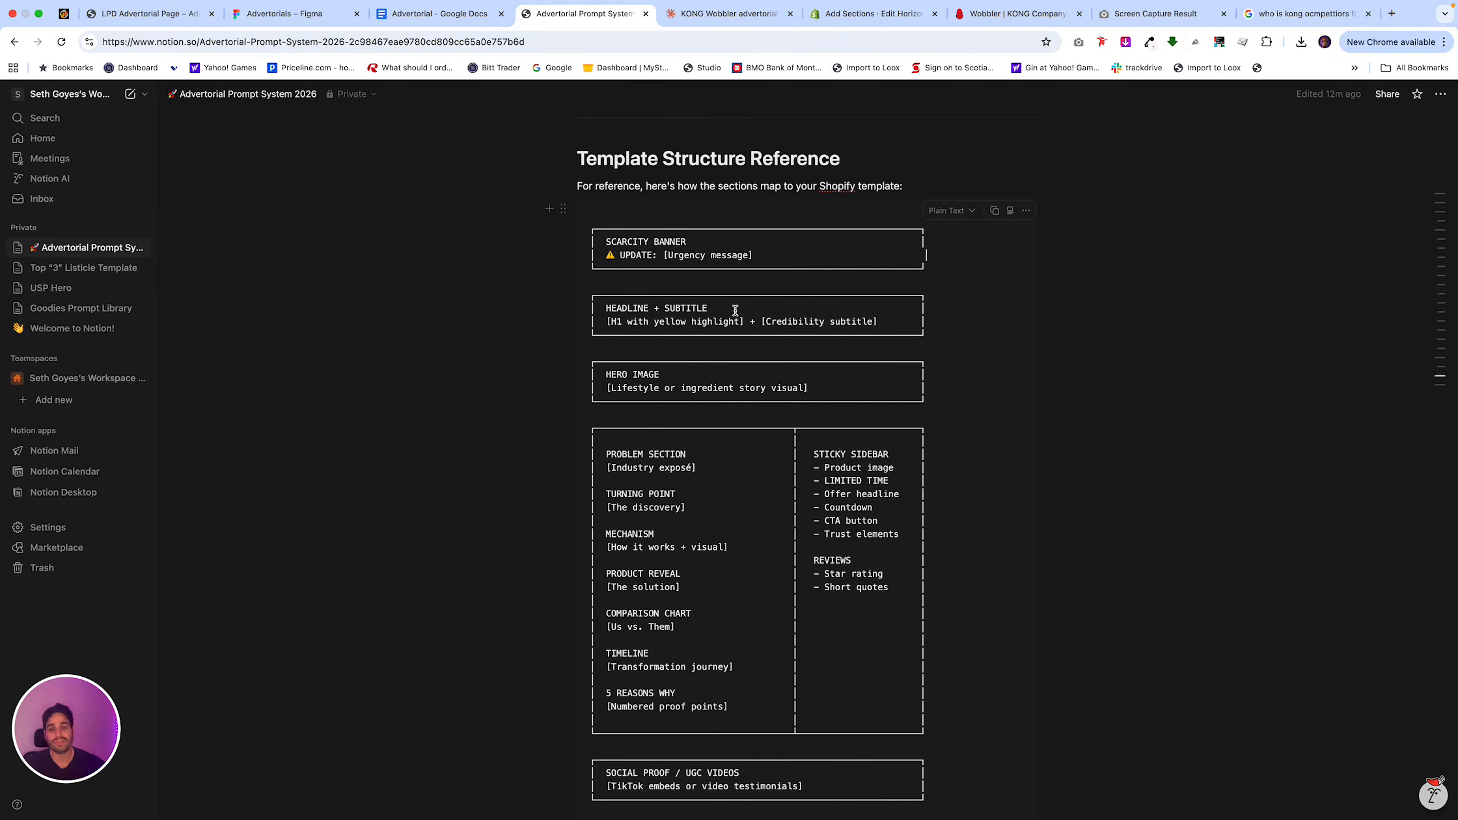
scroll(734, 494, down, 2)
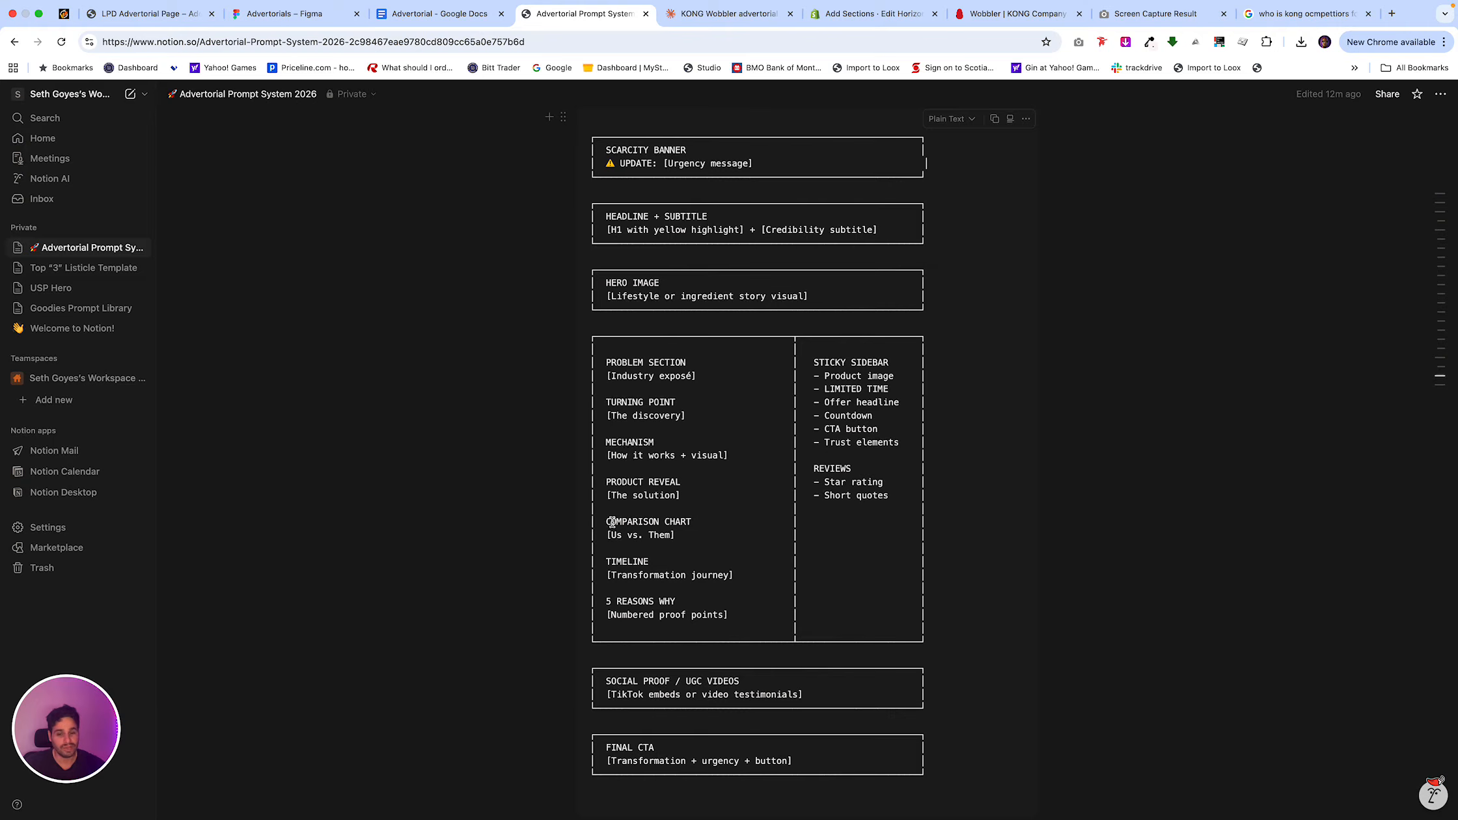
scroll(674, 640, down, 3)
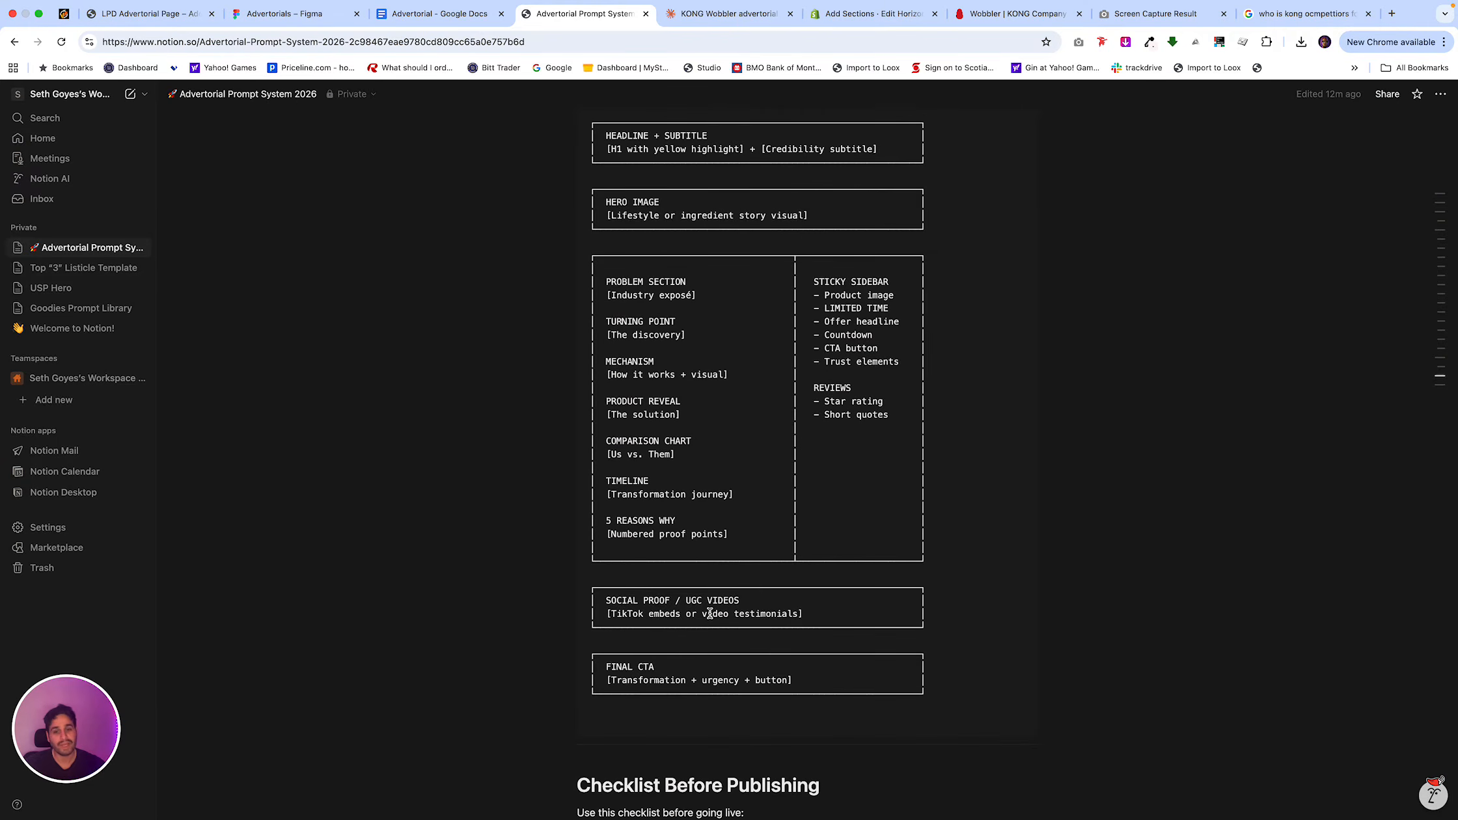
scroll(692, 618, down, 2)
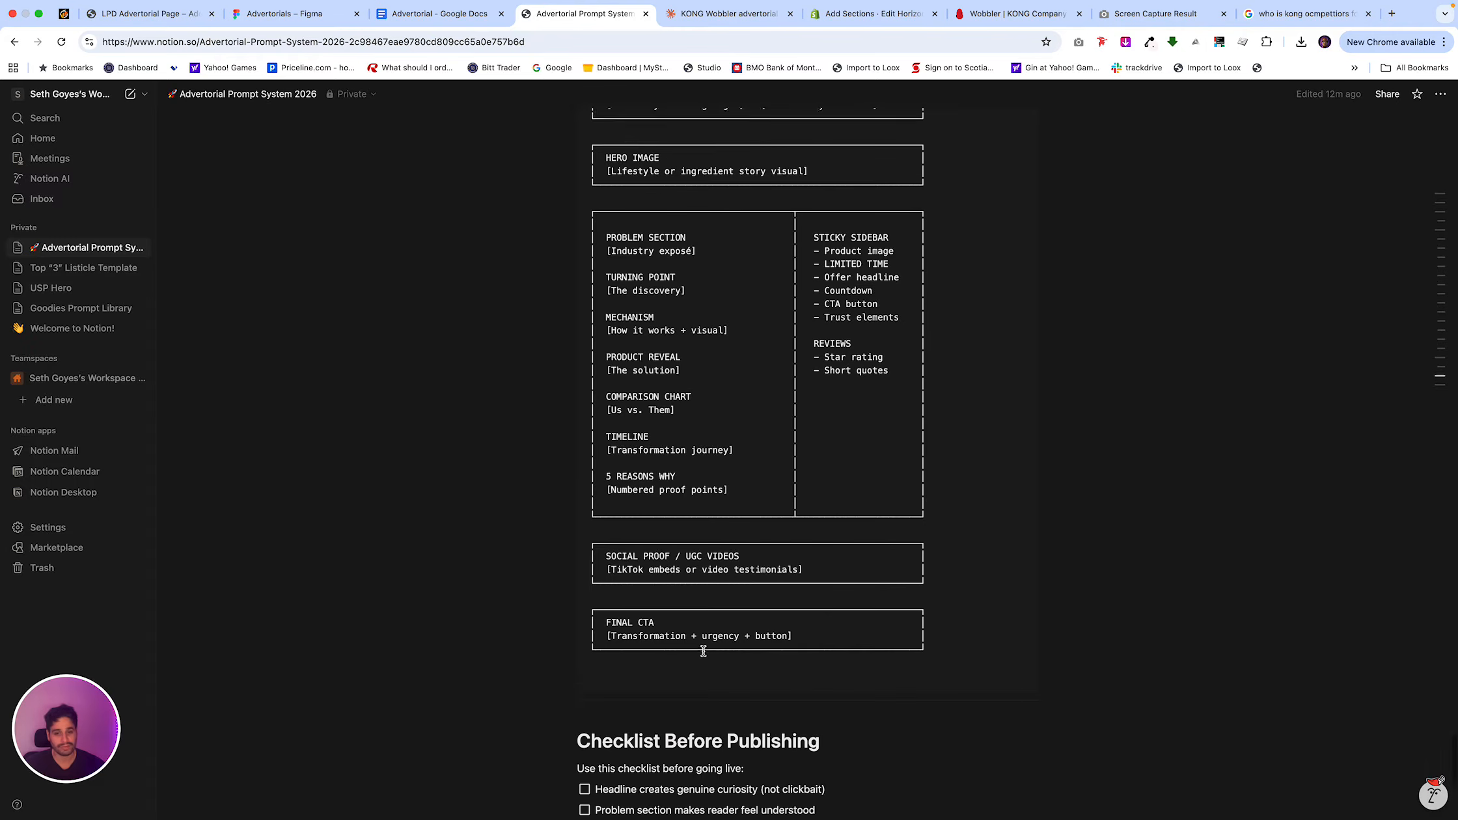
scroll(680, 641, down, 9)
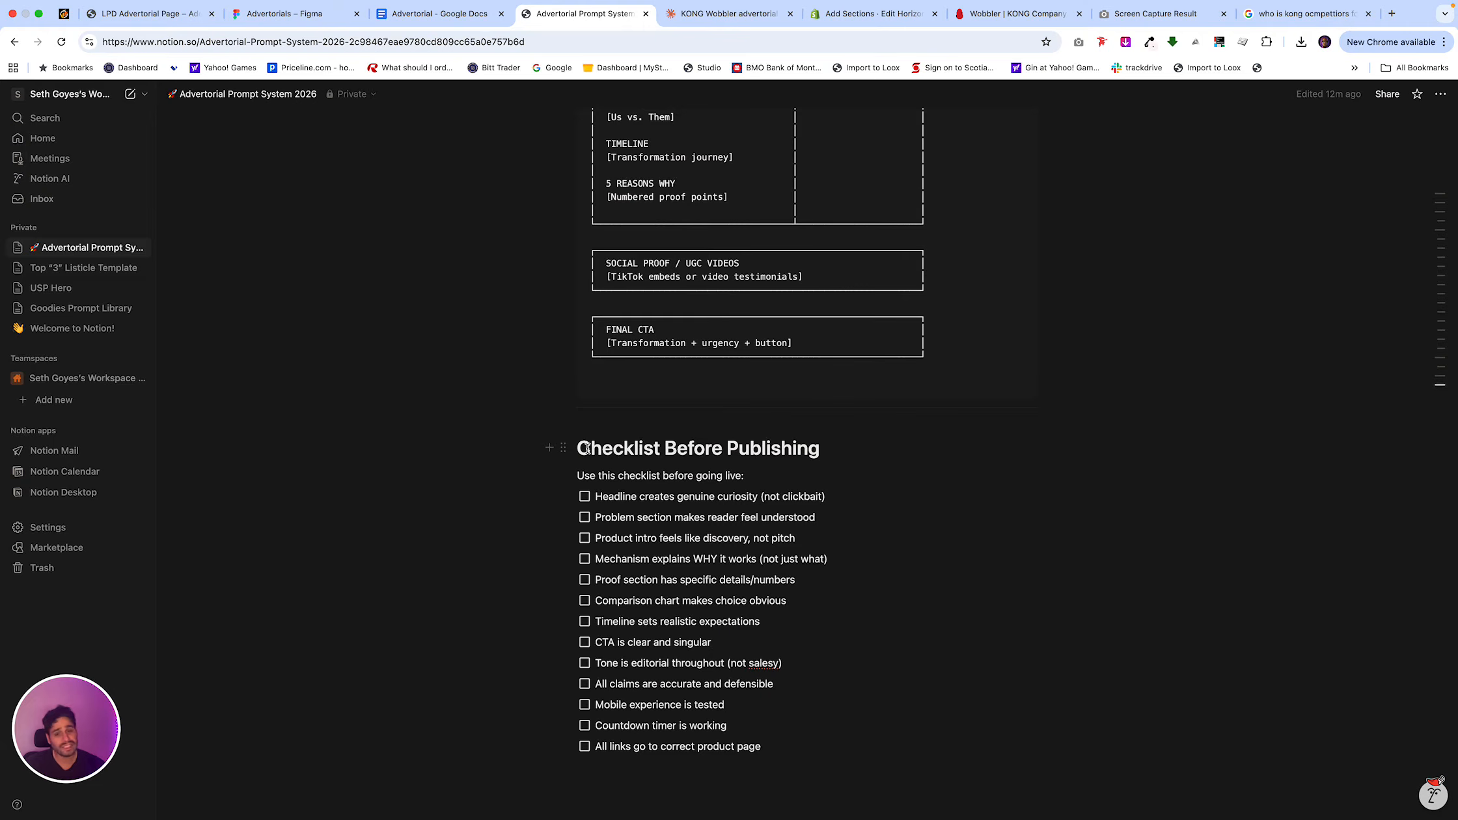
Tick the headline and problem section items in the publishing checklist and clear both again.
click(584, 497)
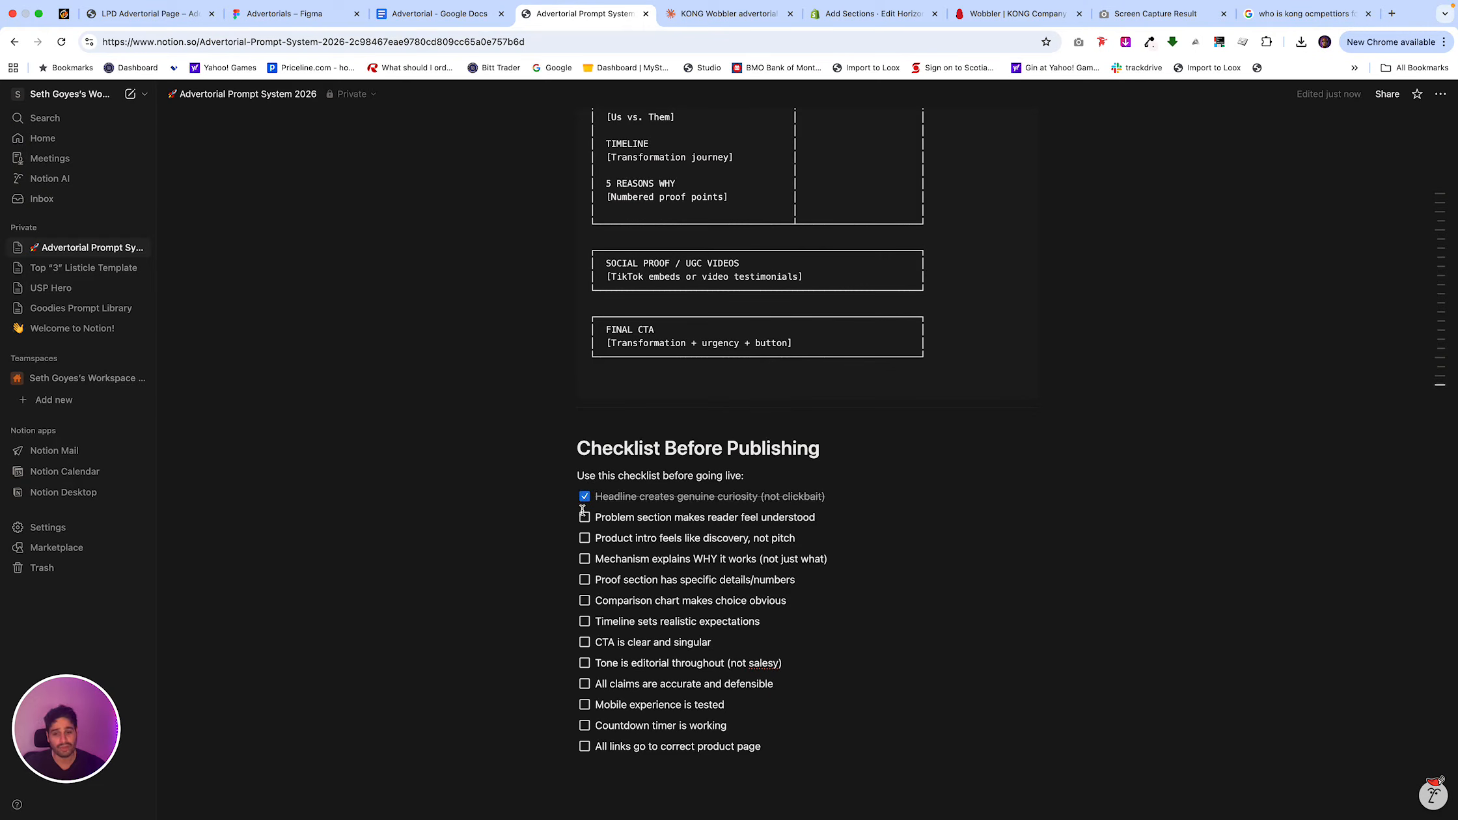
click(585, 518)
click(584, 497)
click(584, 518)
Examine the Phase 3: Chief Proof Check section and its audit prompt in the Notion page.
scroll(708, 336, up, 10)
scroll(708, 336, up, 15)
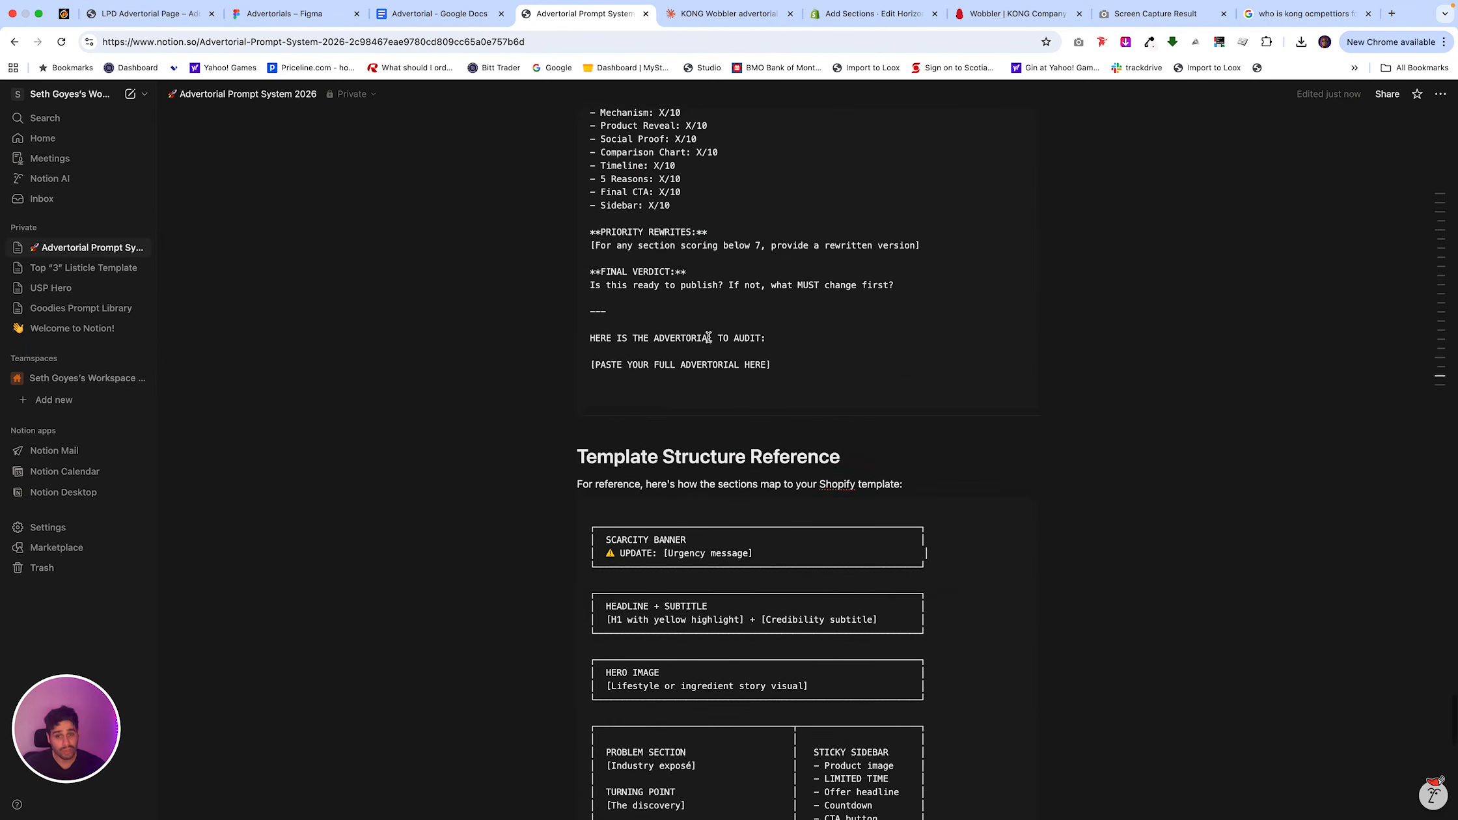
scroll(708, 336, up, 8)
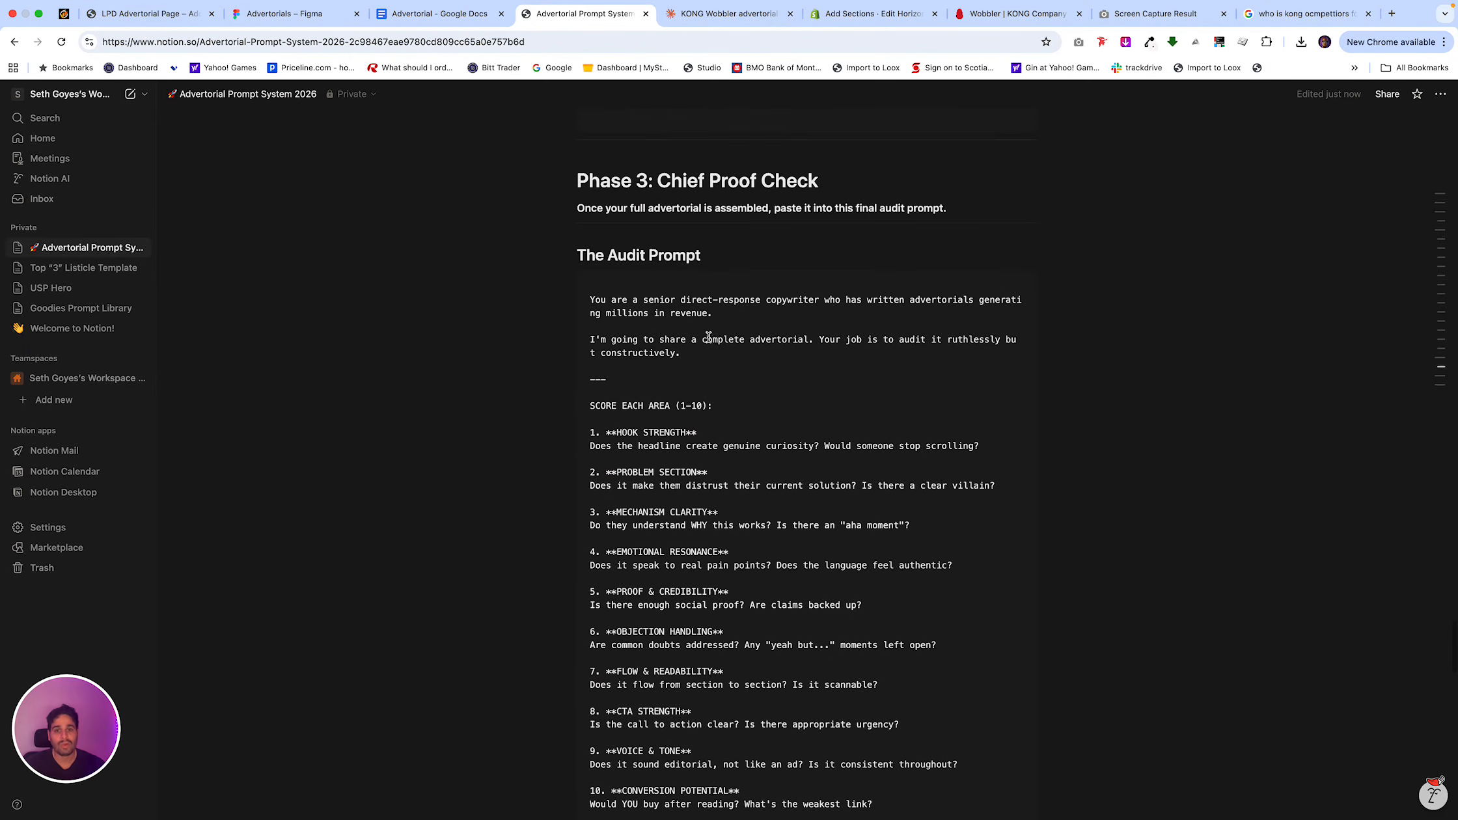
click(835, 178)
drag(835, 178, 667, 212)
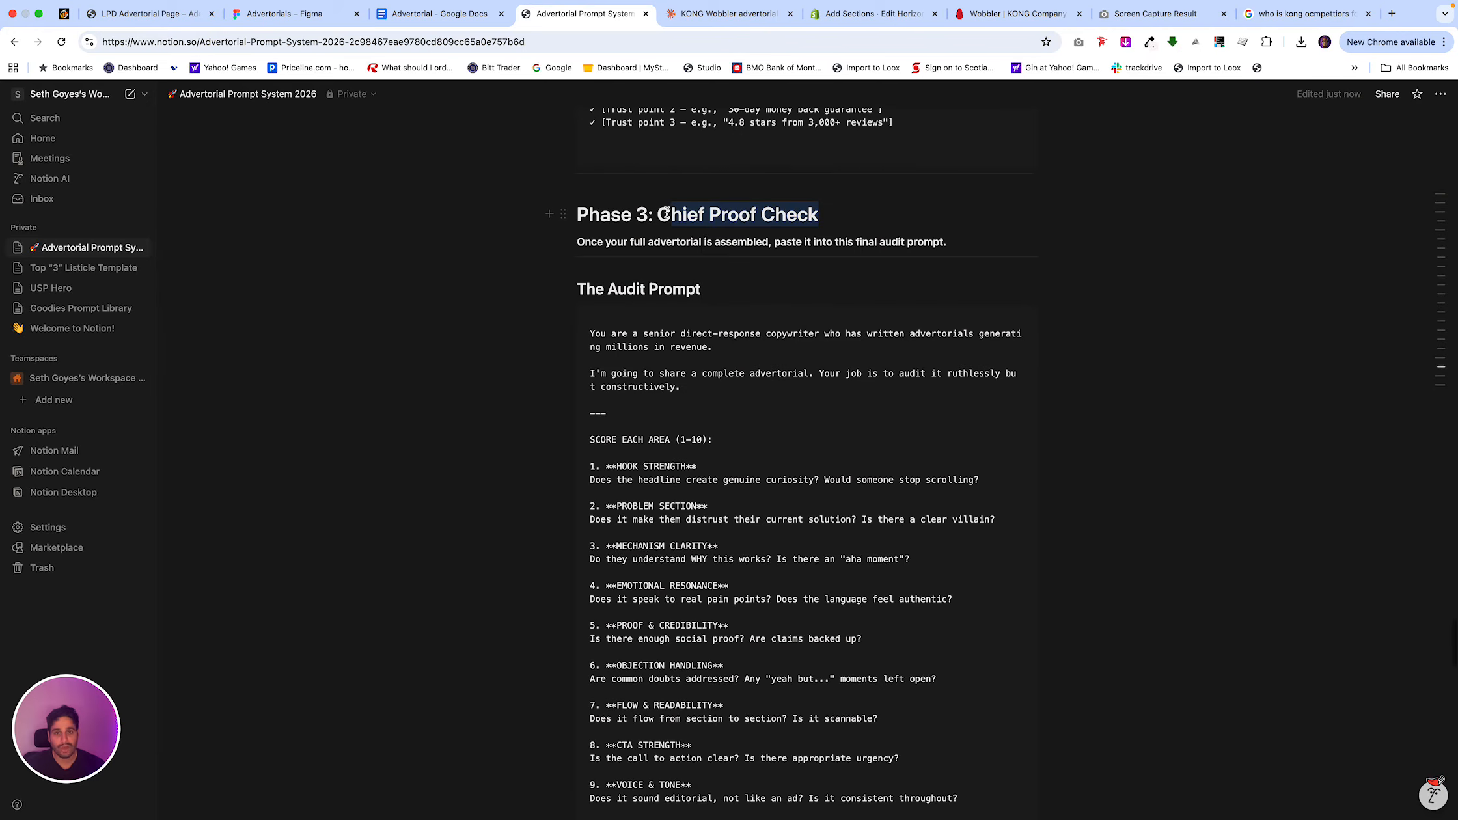
Switch to Claude and examine the KONG Wobbler research output from the Customer Language Bank through Emotional Mapping.
click(434, 24)
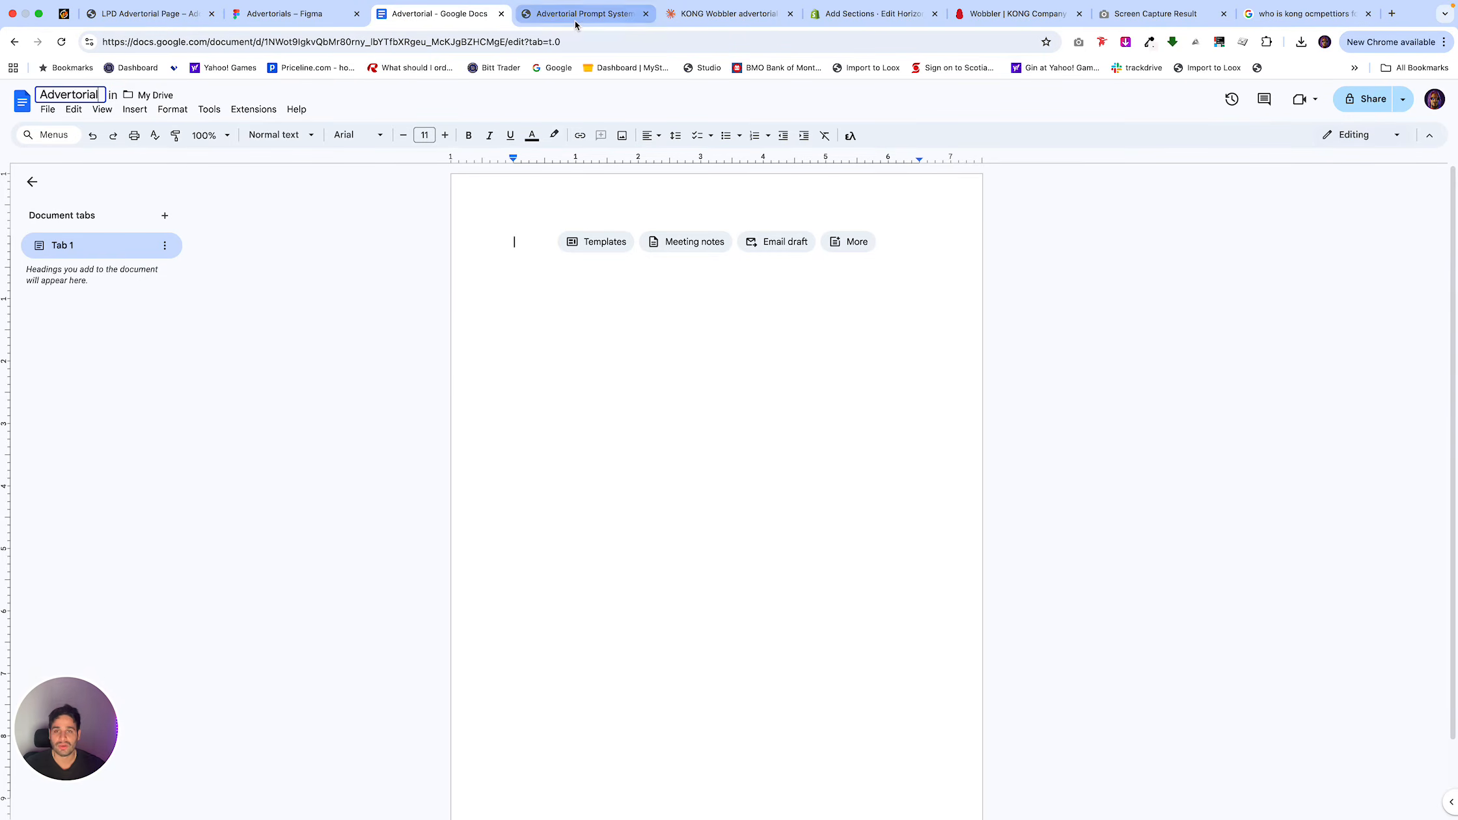
click(575, 14)
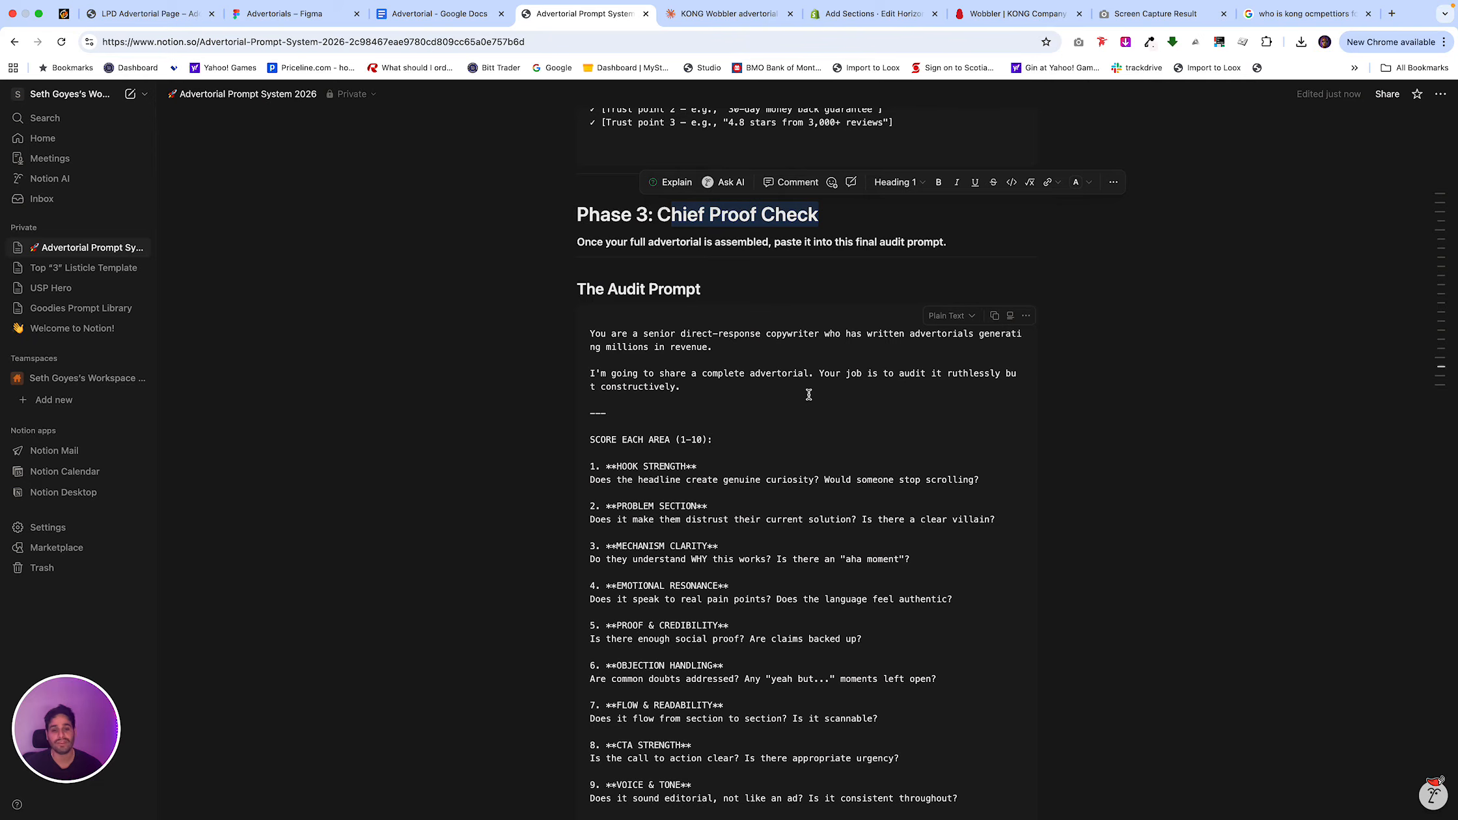
click(722, 13)
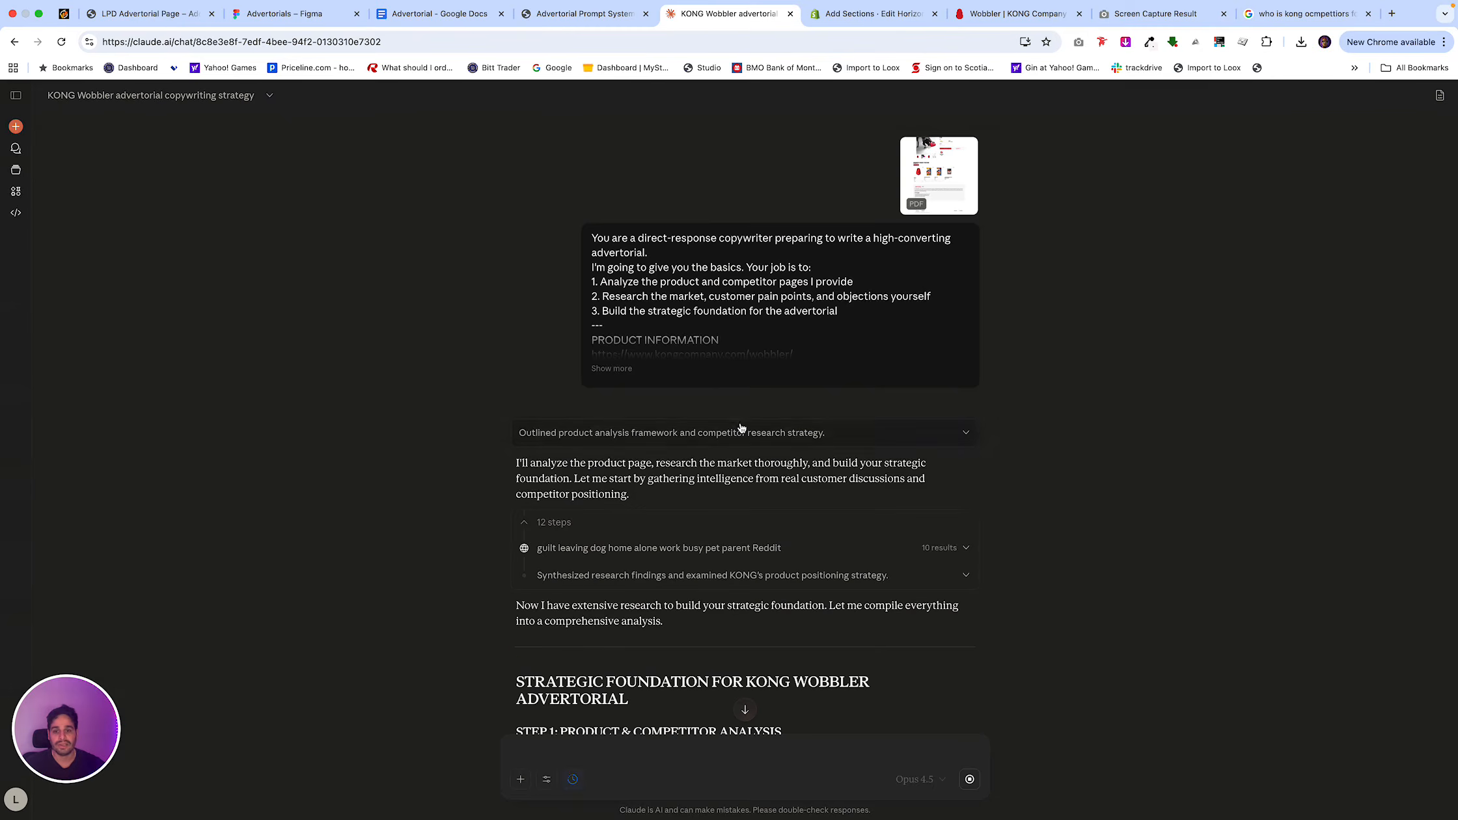
scroll(742, 423, down, 7)
scroll(742, 428, down, 10)
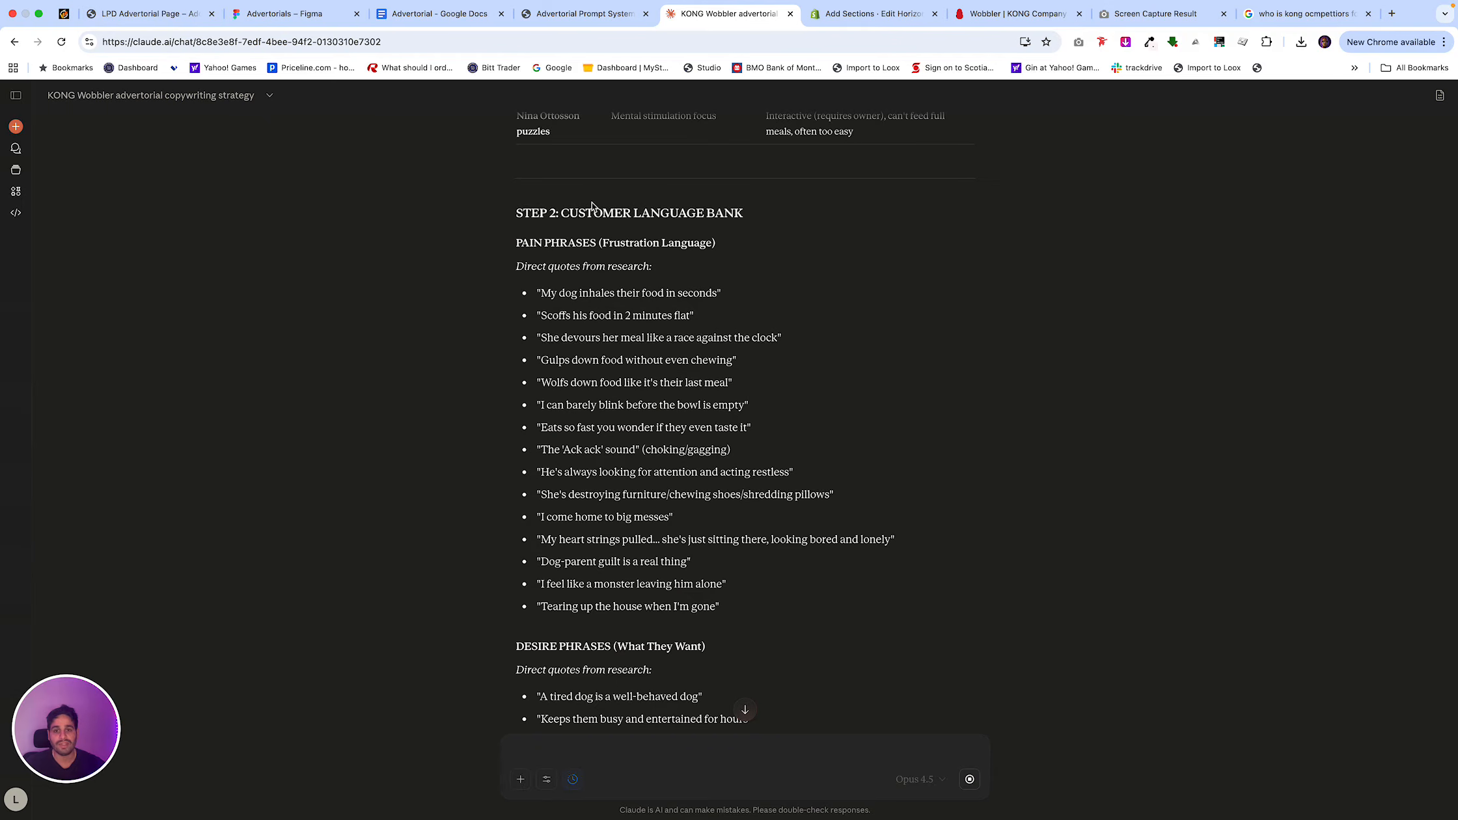
drag(514, 214, 756, 213)
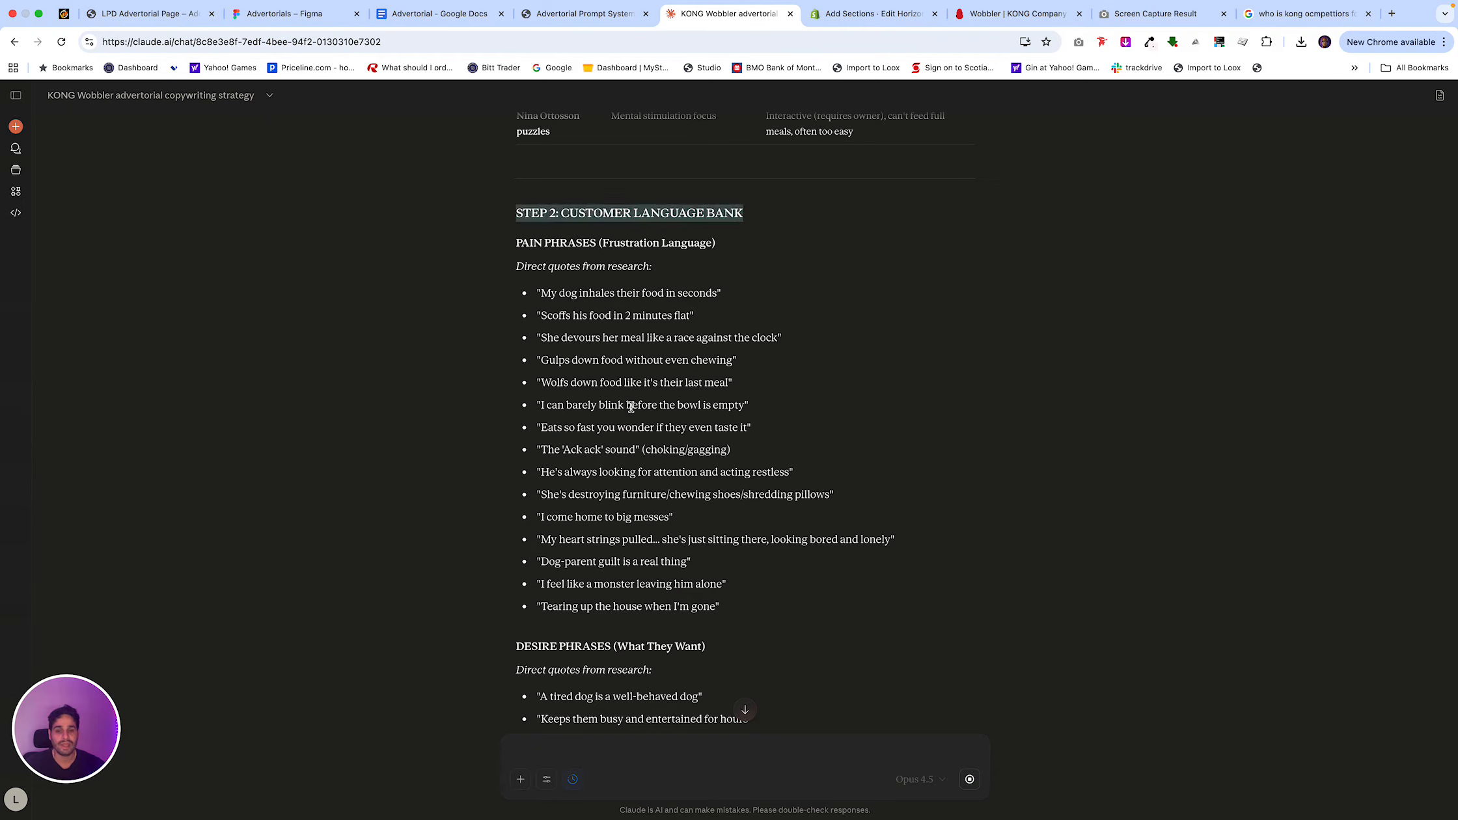
scroll(648, 404, down, 15)
scroll(648, 404, down, 15)
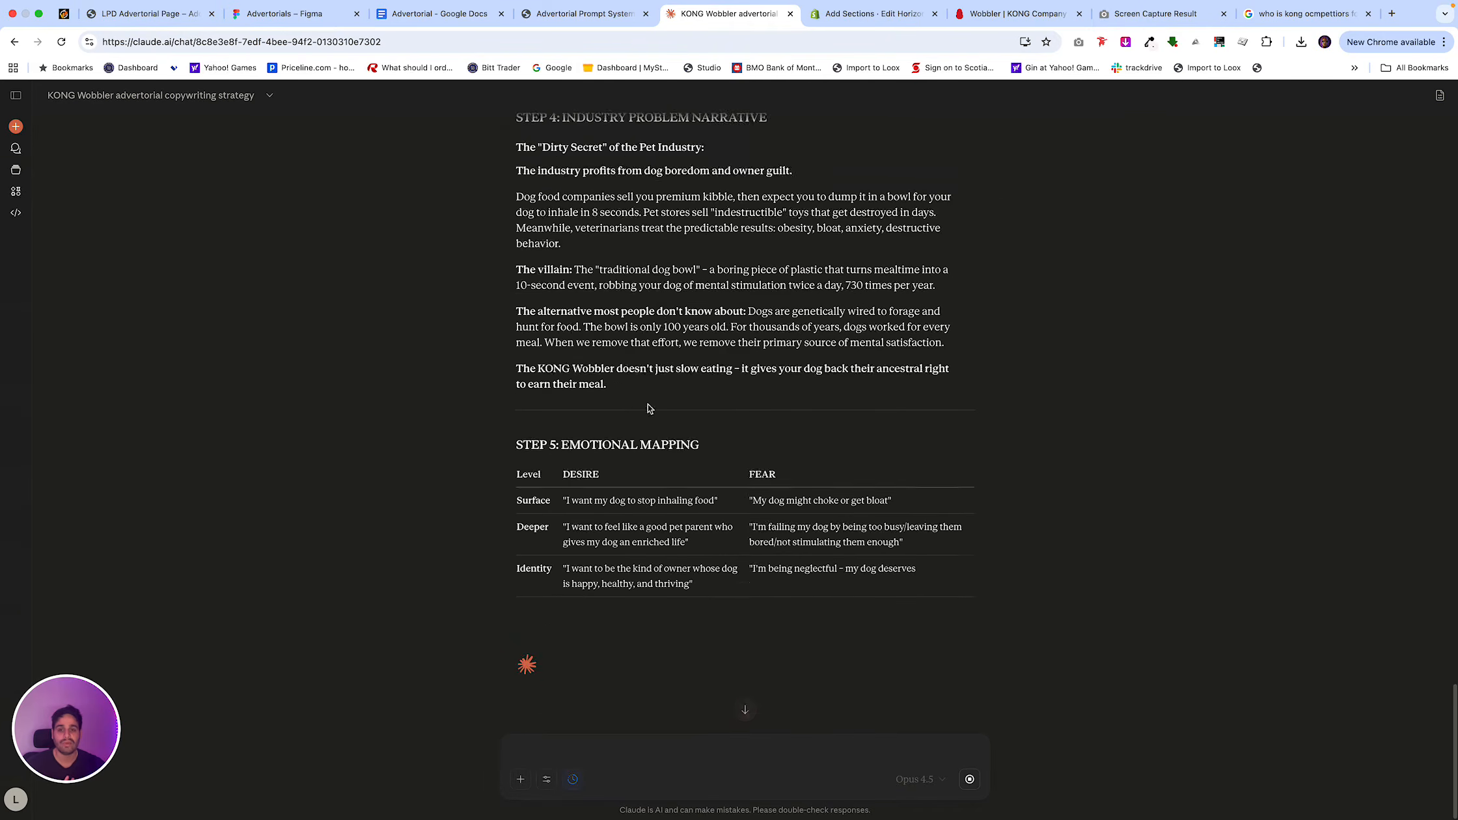
Return to the Notion prompt system and copy the 2A: Scarcity Banner prompt from Phase 2.
click(540, 24)
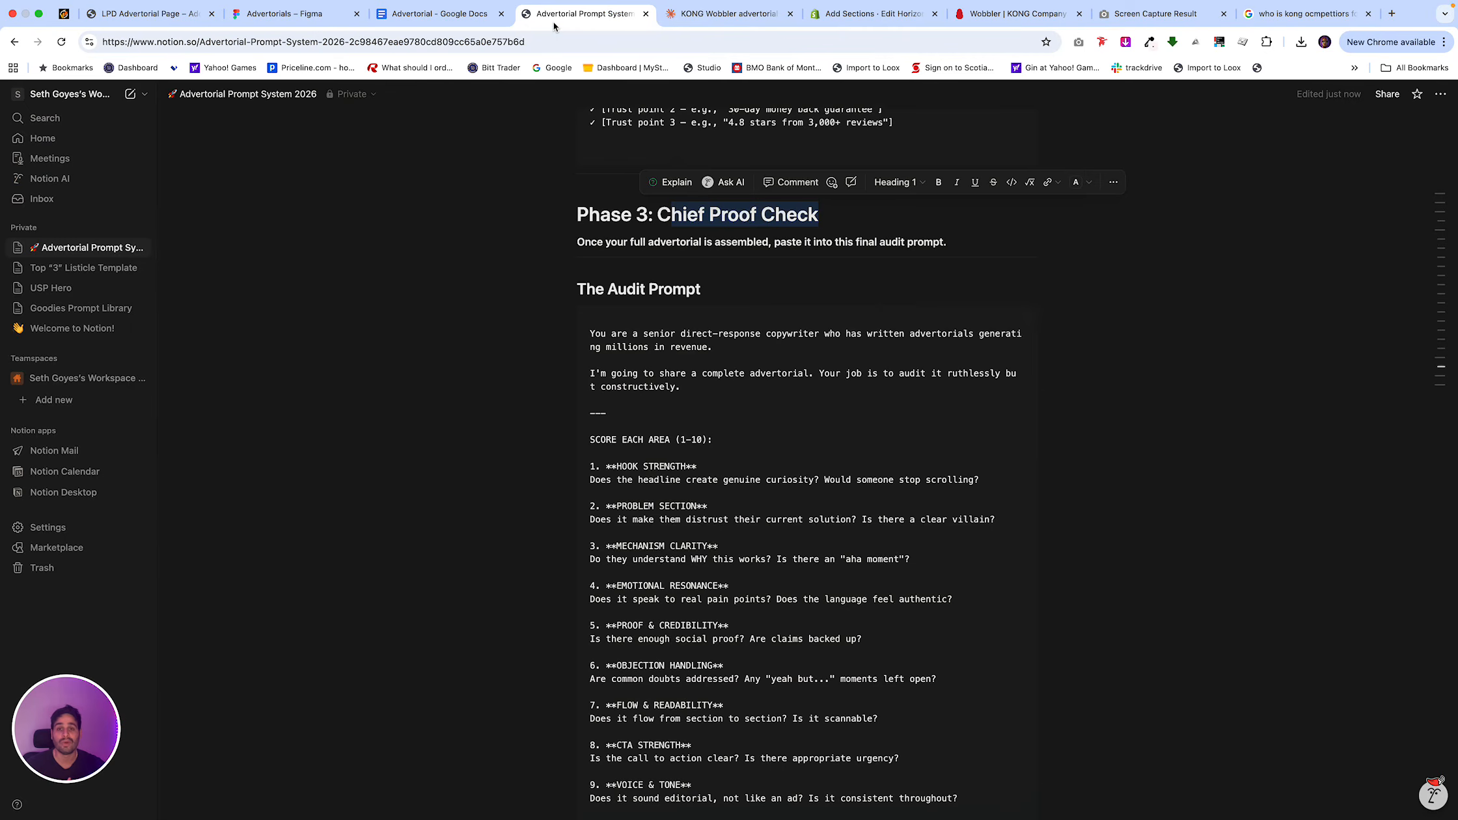
scroll(736, 395, up, 10)
scroll(901, 296, up, 15)
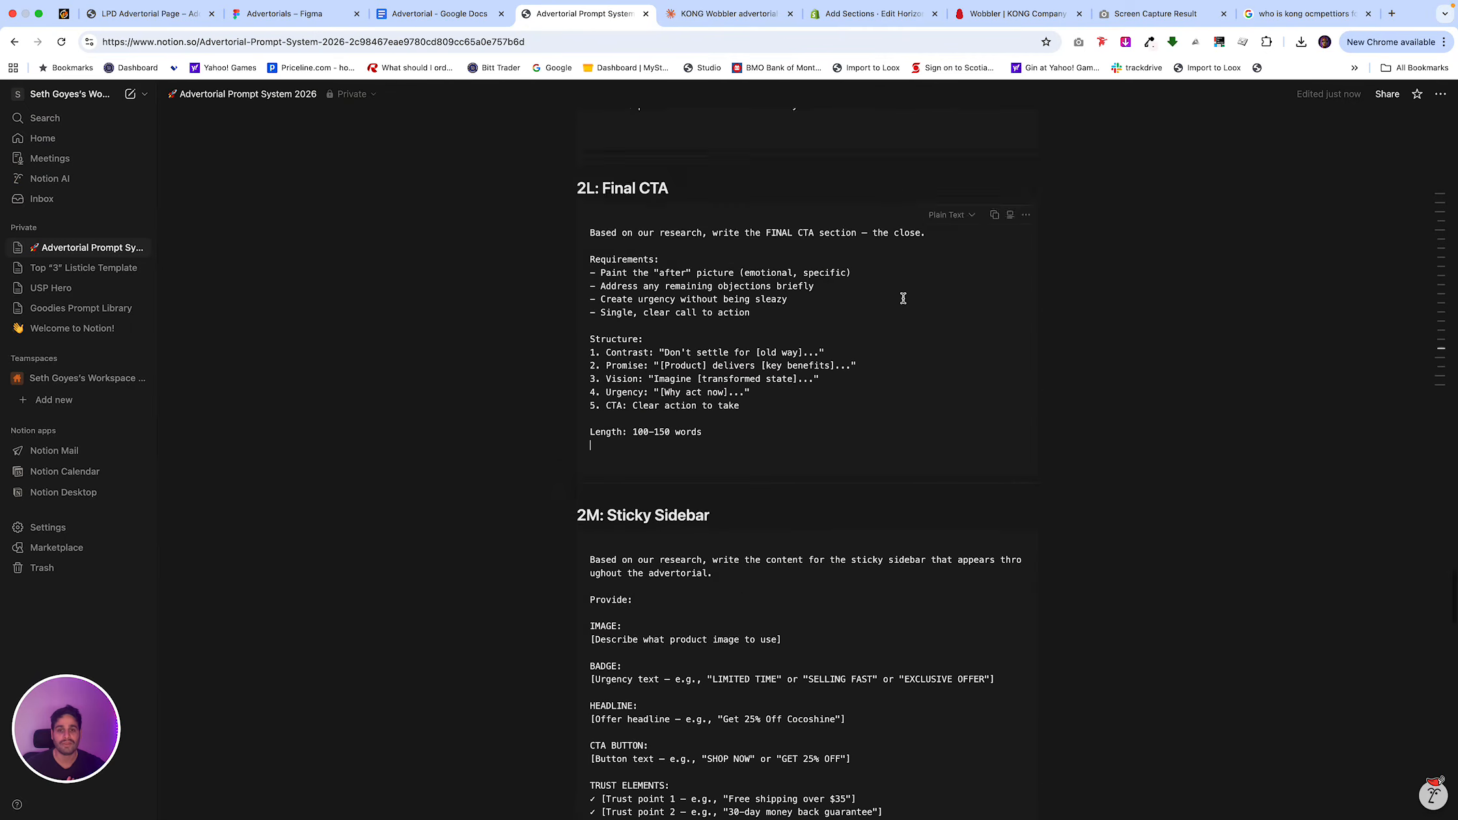
scroll(903, 298, up, 15)
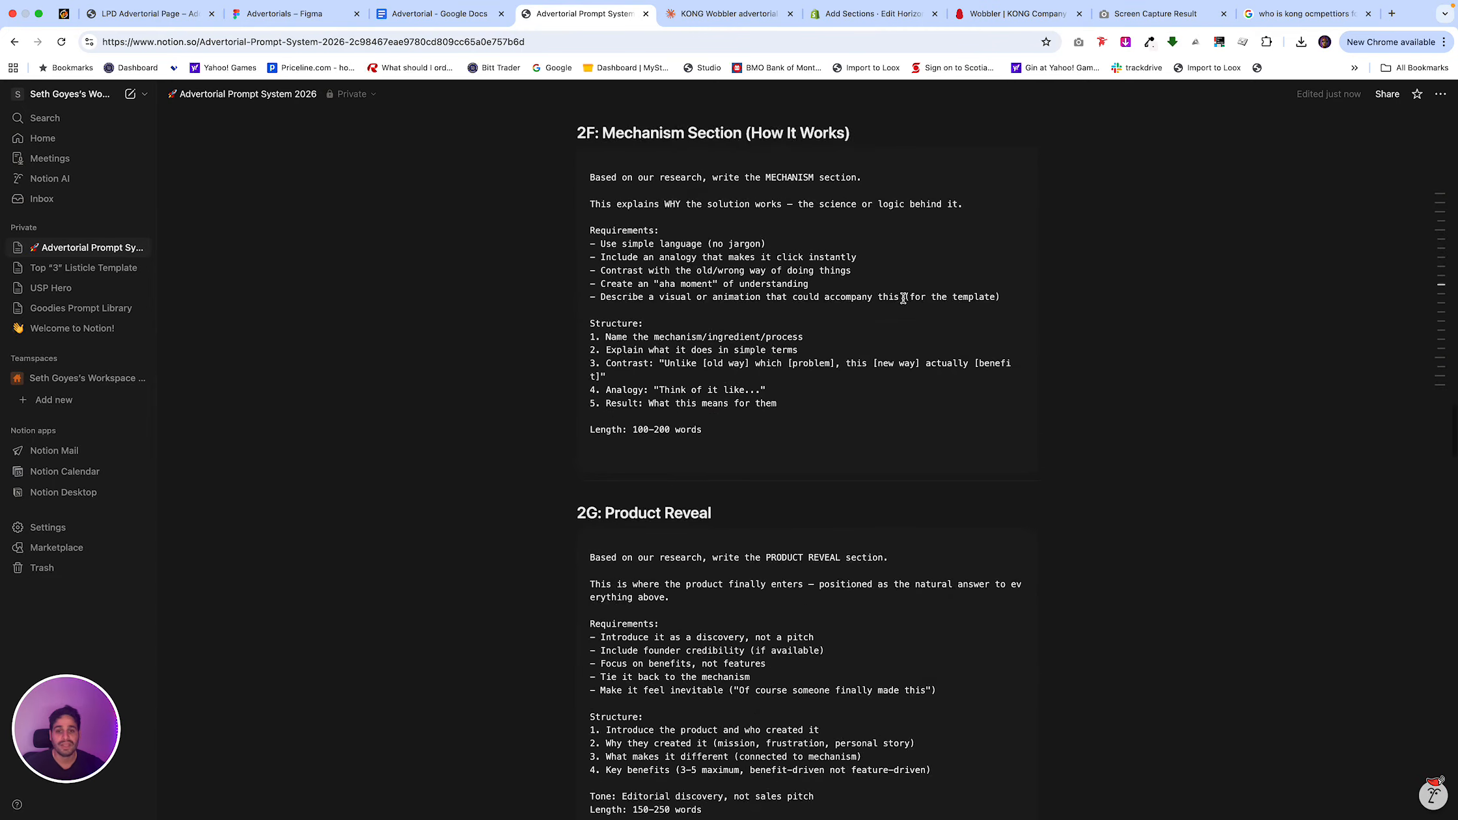
scroll(903, 299, up, 15)
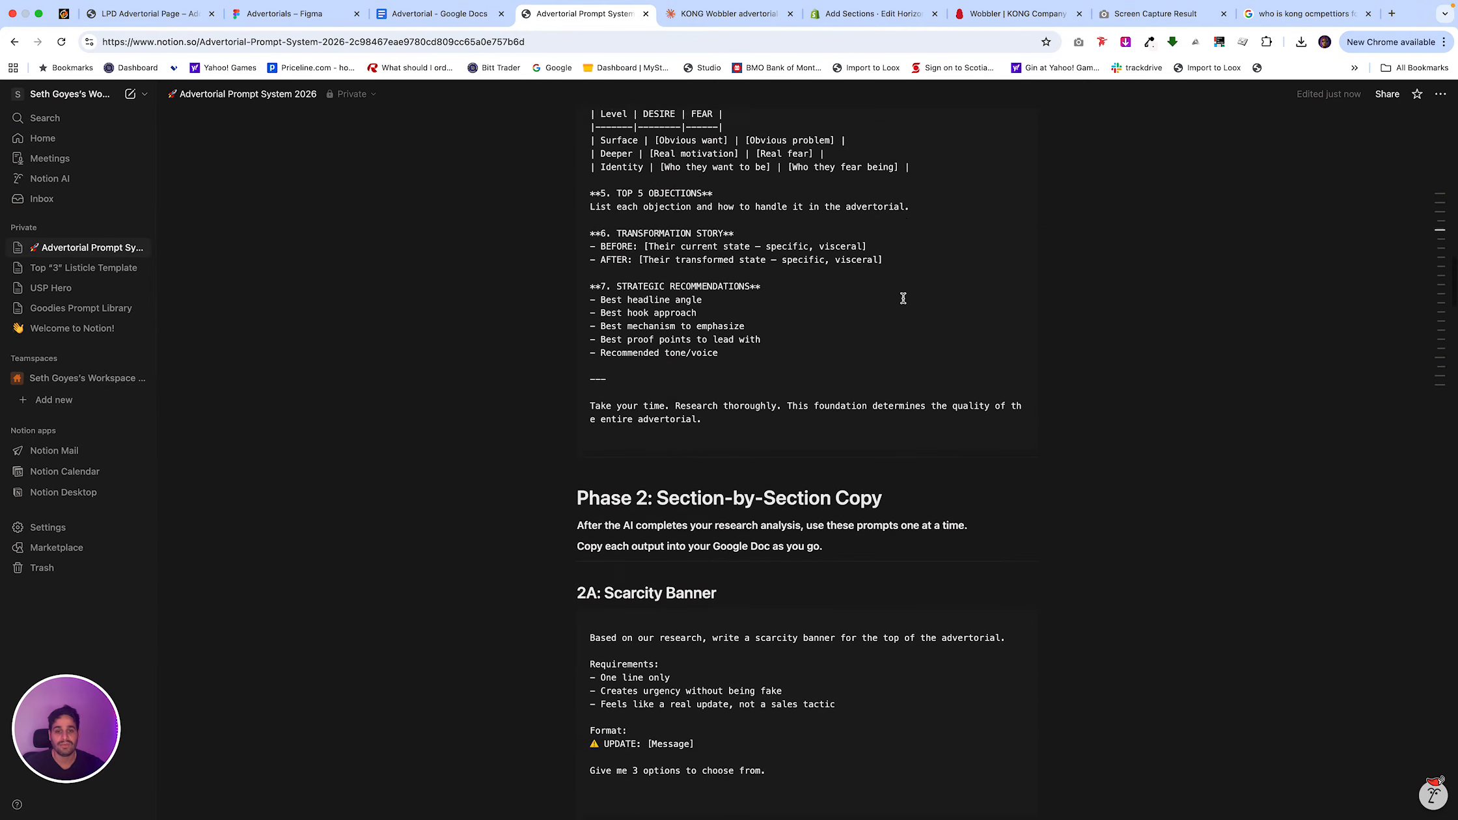
scroll(903, 298, up, 8)
scroll(903, 298, down, 15)
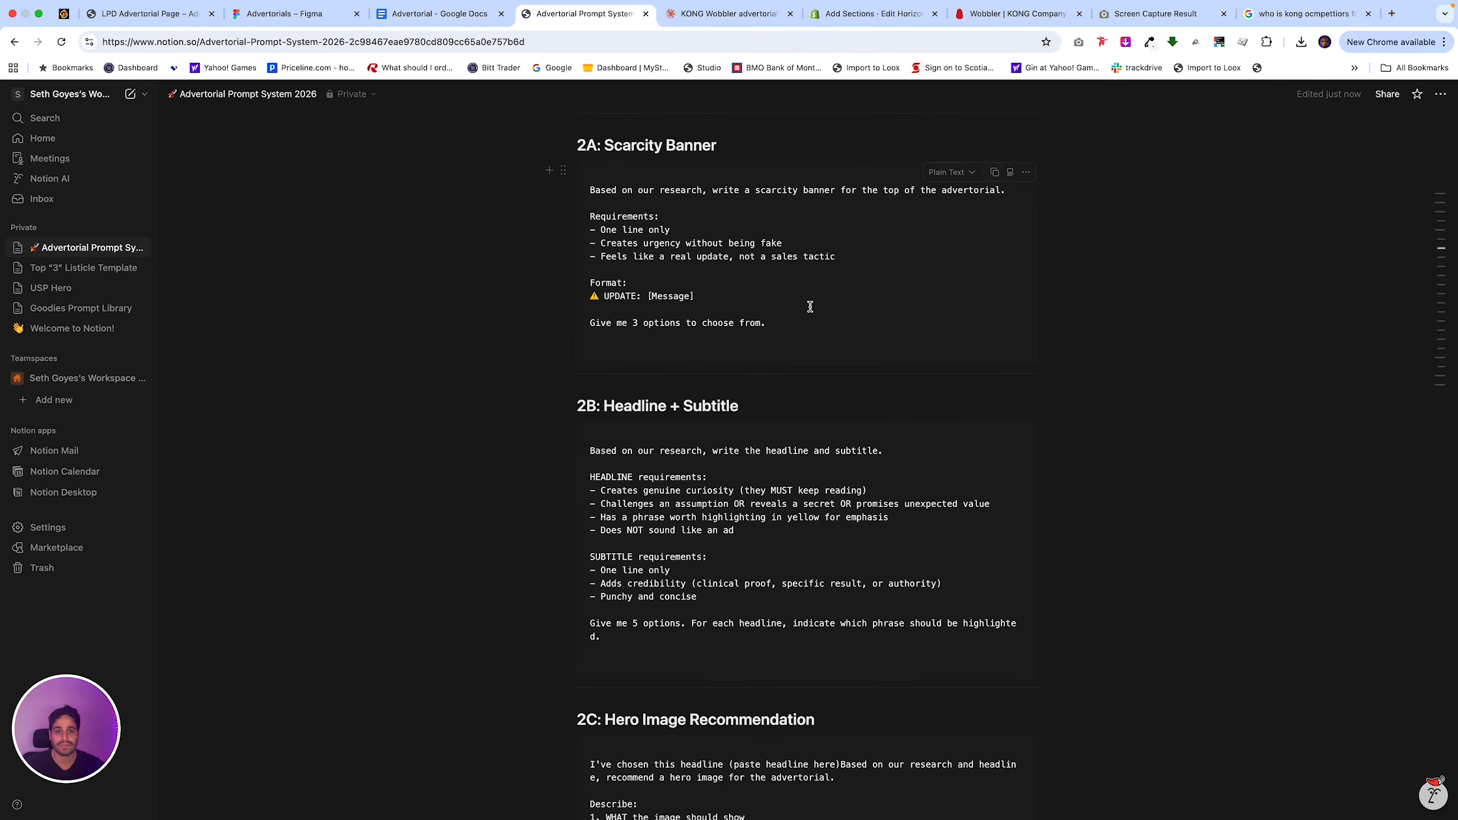
click(994, 172)
Switch to Claude and examine the Industry Problem Narrative, Emotional Mapping and Top 5 Objections sections of the research.
click(714, 21)
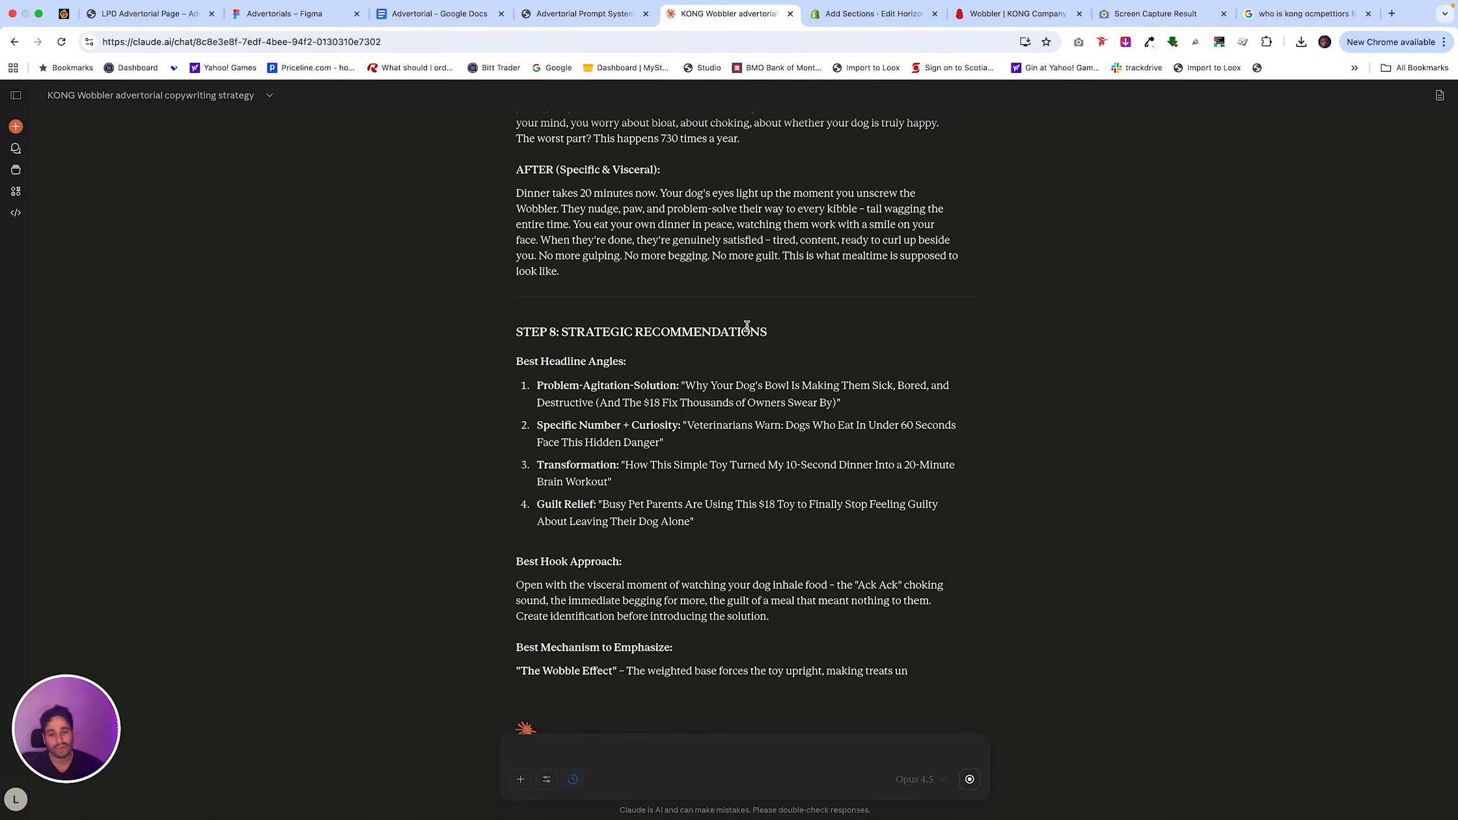
scroll(746, 326, up, 10)
scroll(746, 327, up, 5)
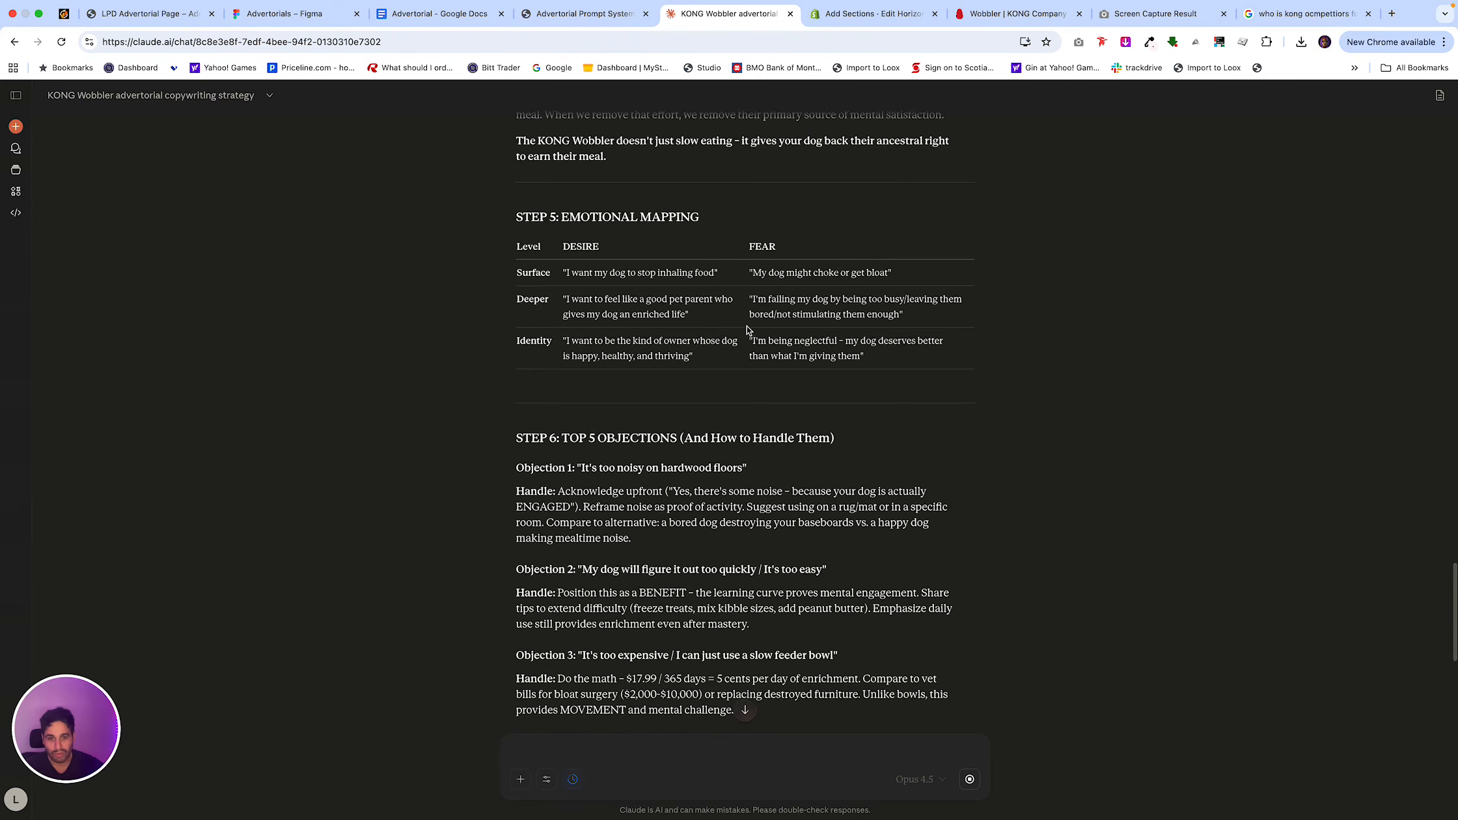
scroll(746, 329, up, 5)
scroll(747, 330, down, 2)
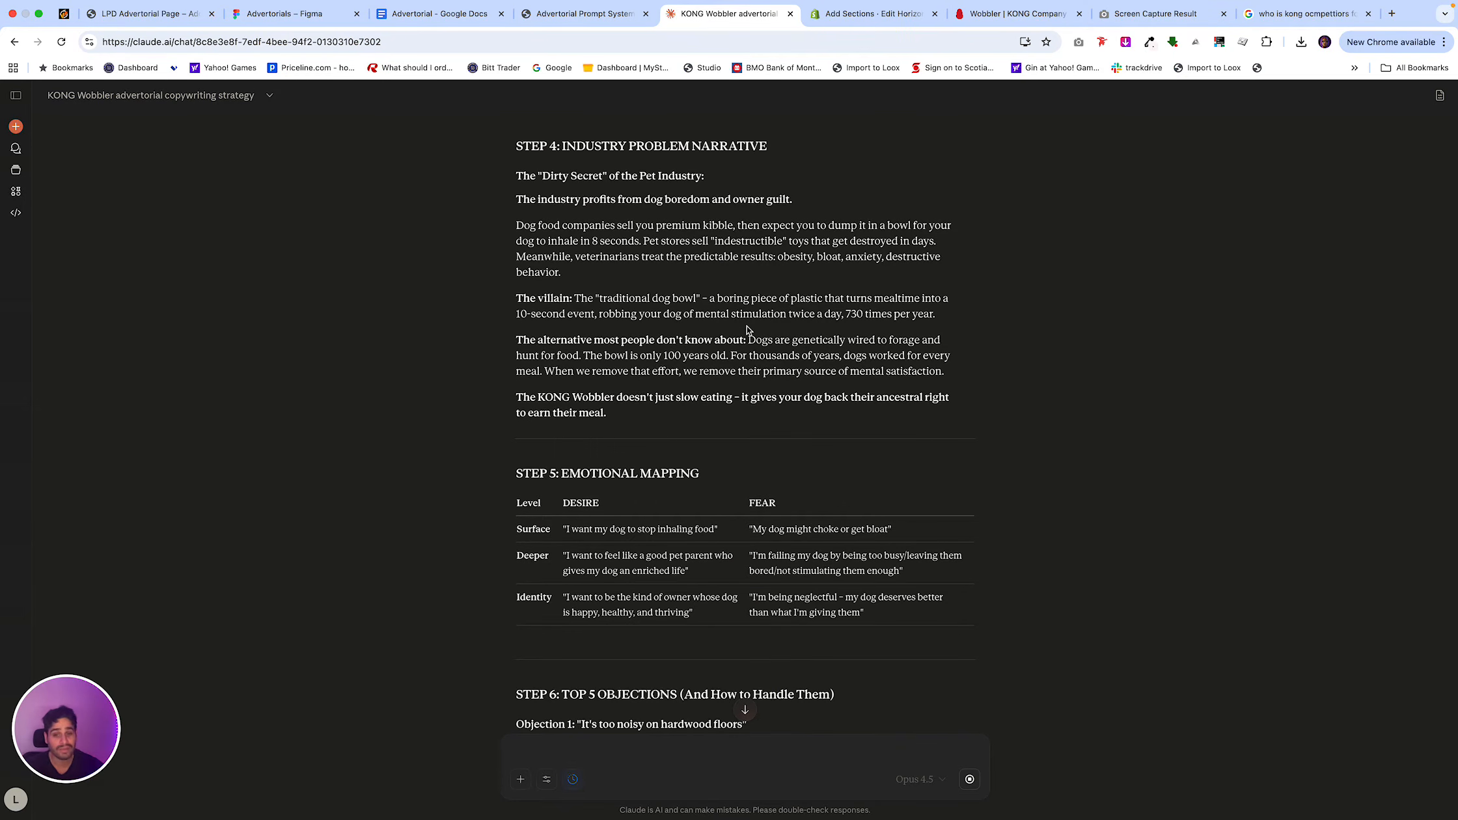
drag(564, 501, 636, 501)
click(798, 442)
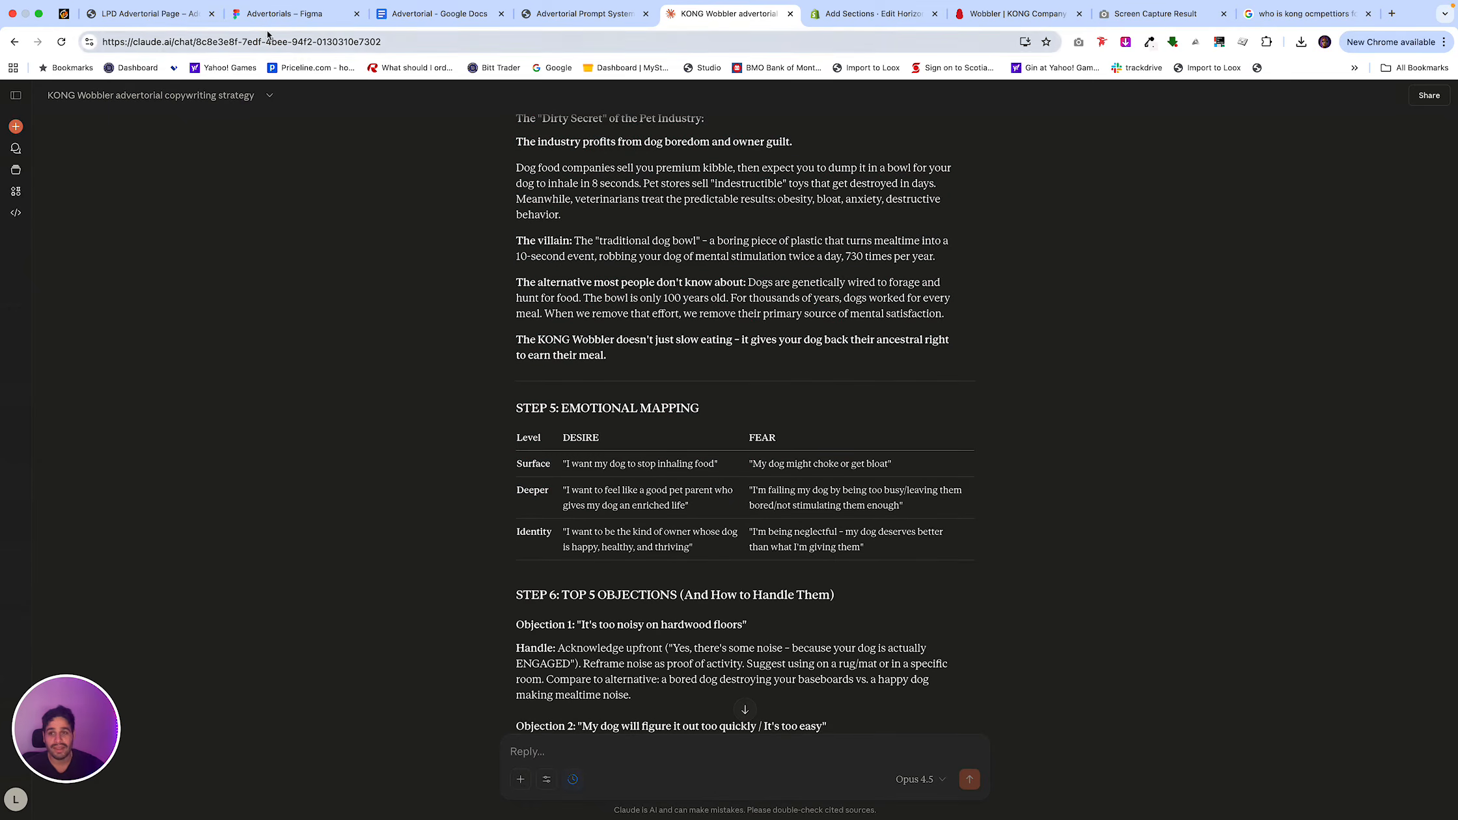
Switch to Figma and compare the two competitor-copying steps with the four-step LLM, research, foundation and chief proof workflow.
click(287, 13)
scroll(399, 270, left, 5)
scroll(455, 272, left, 3)
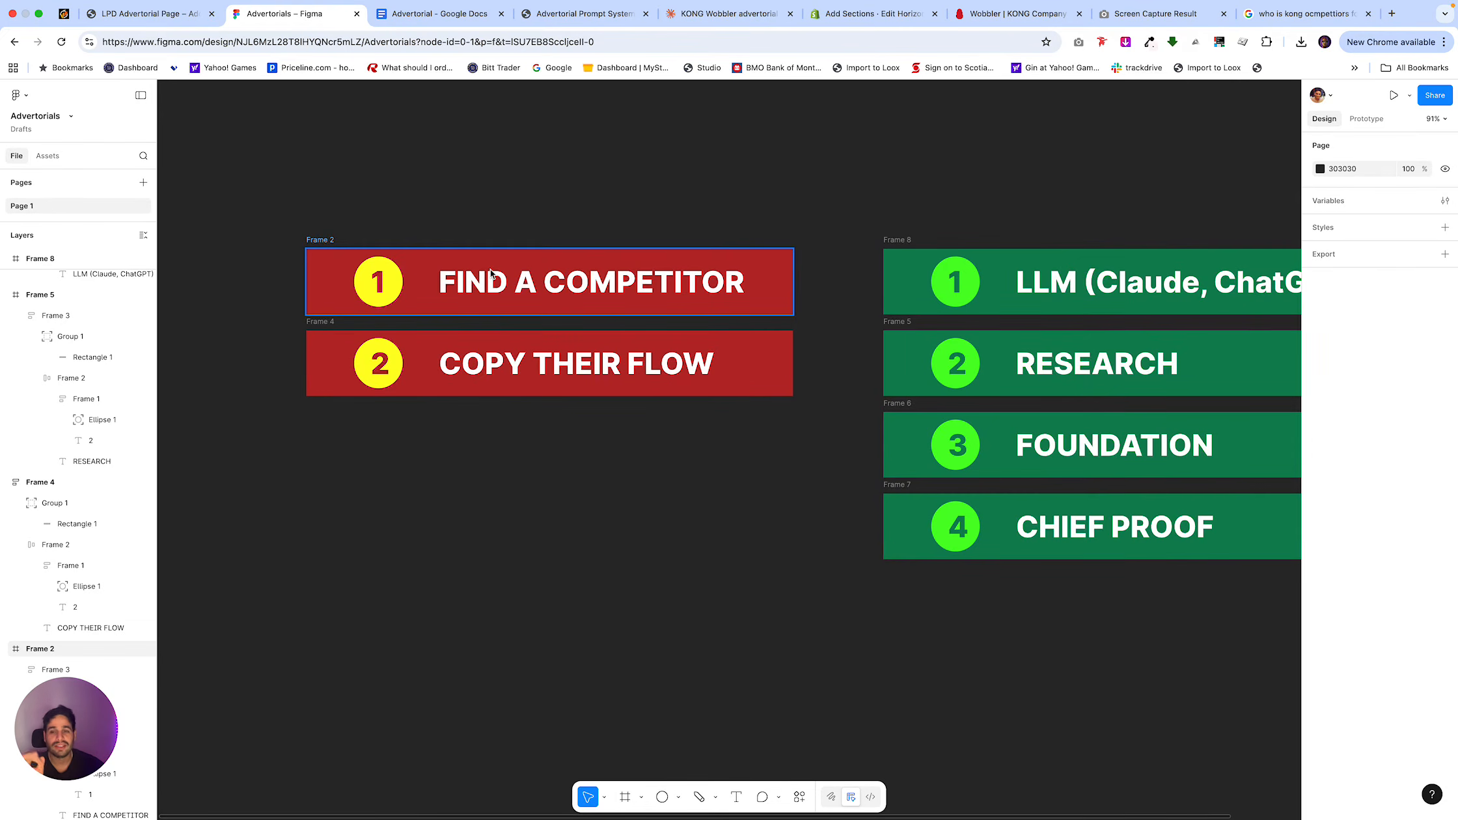
scroll(671, 145, right, 5)
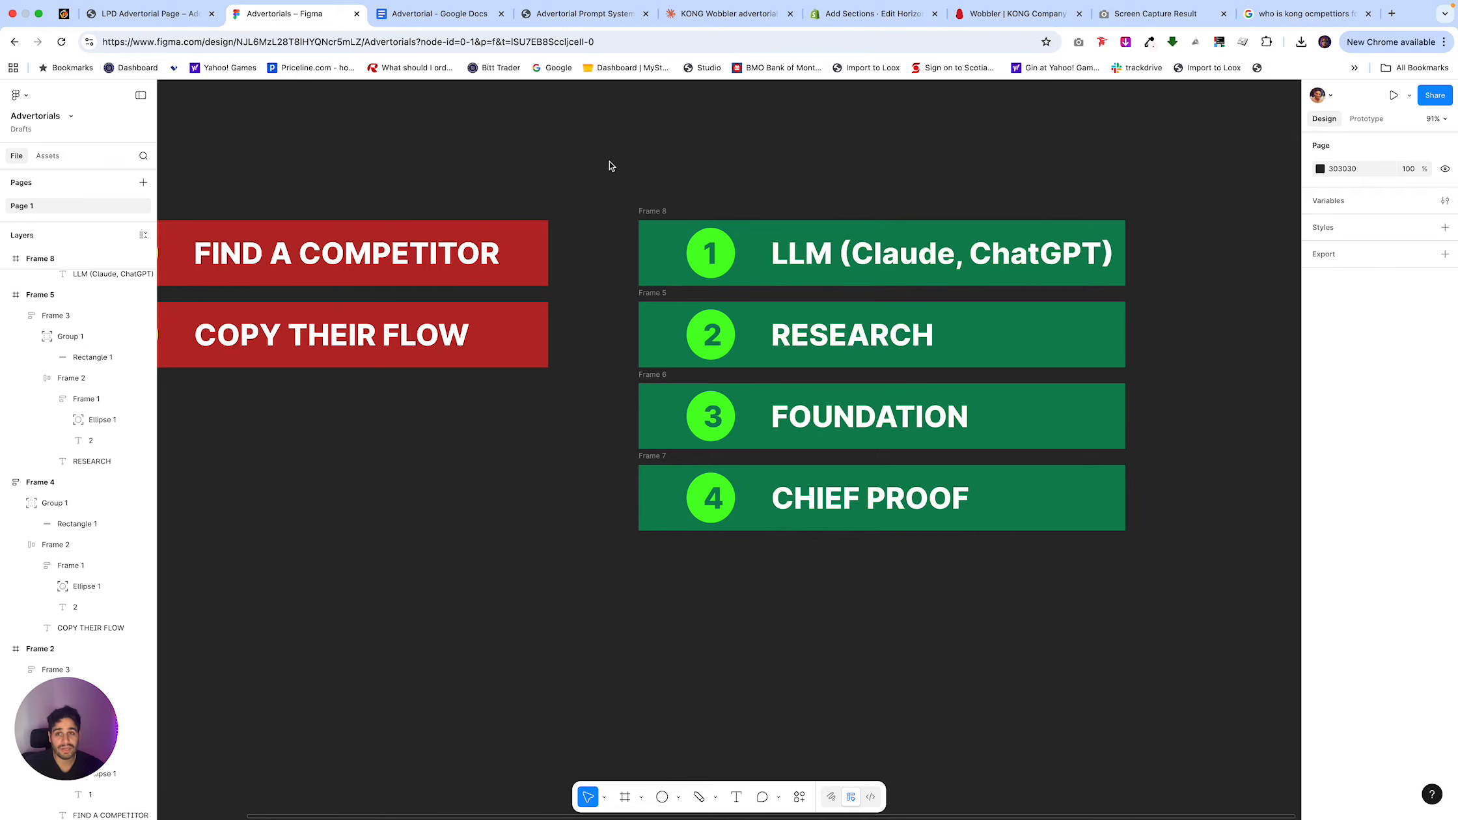
Submit the copied scarcity banner prompt in the Claude chat and move the Advertorial Google Docs tab beside the Claude tab.
click(727, 13)
scroll(666, 541, down, 15)
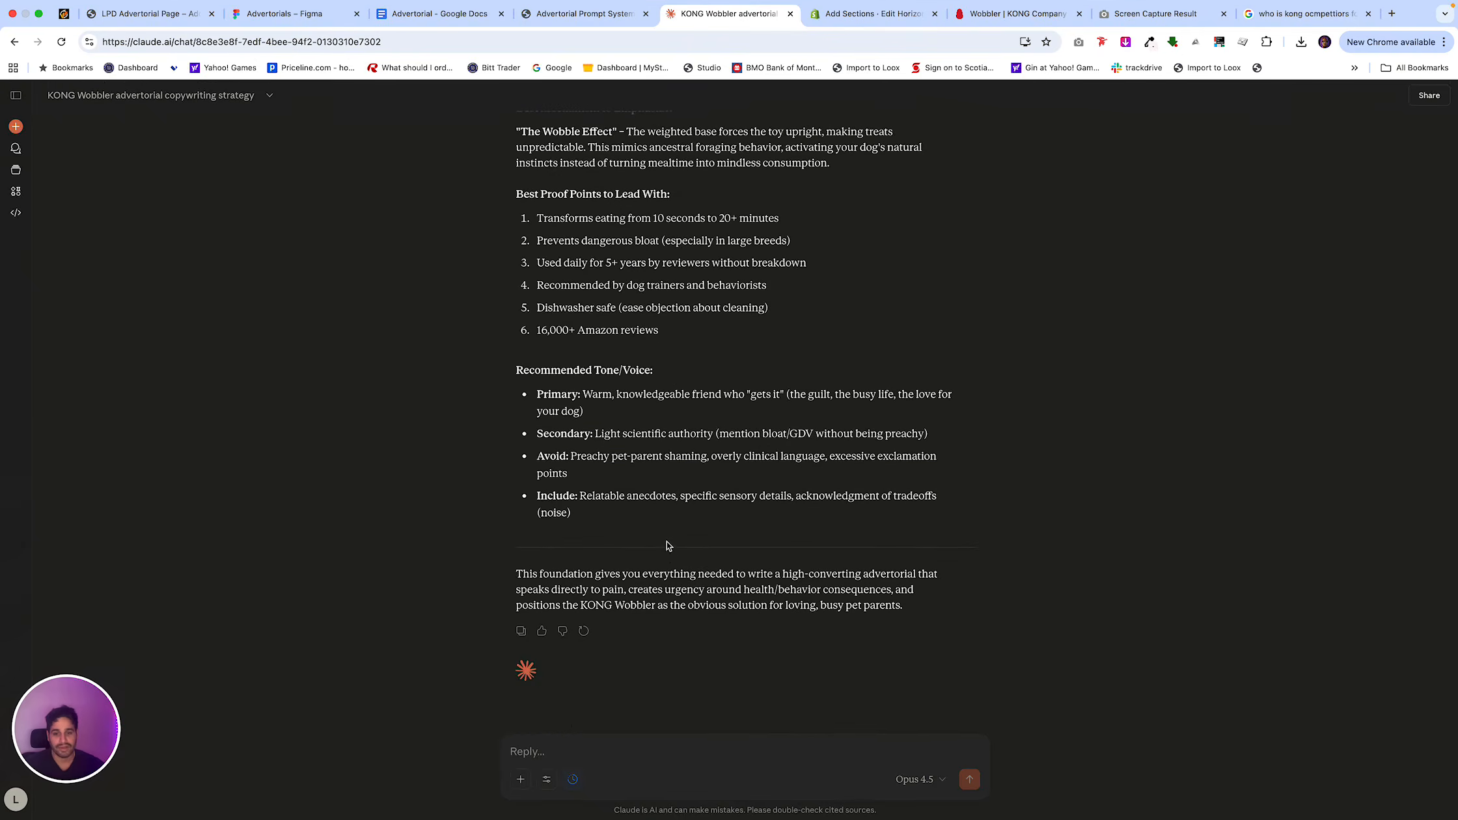
click(664, 757)
key(super+v)
key(Return)
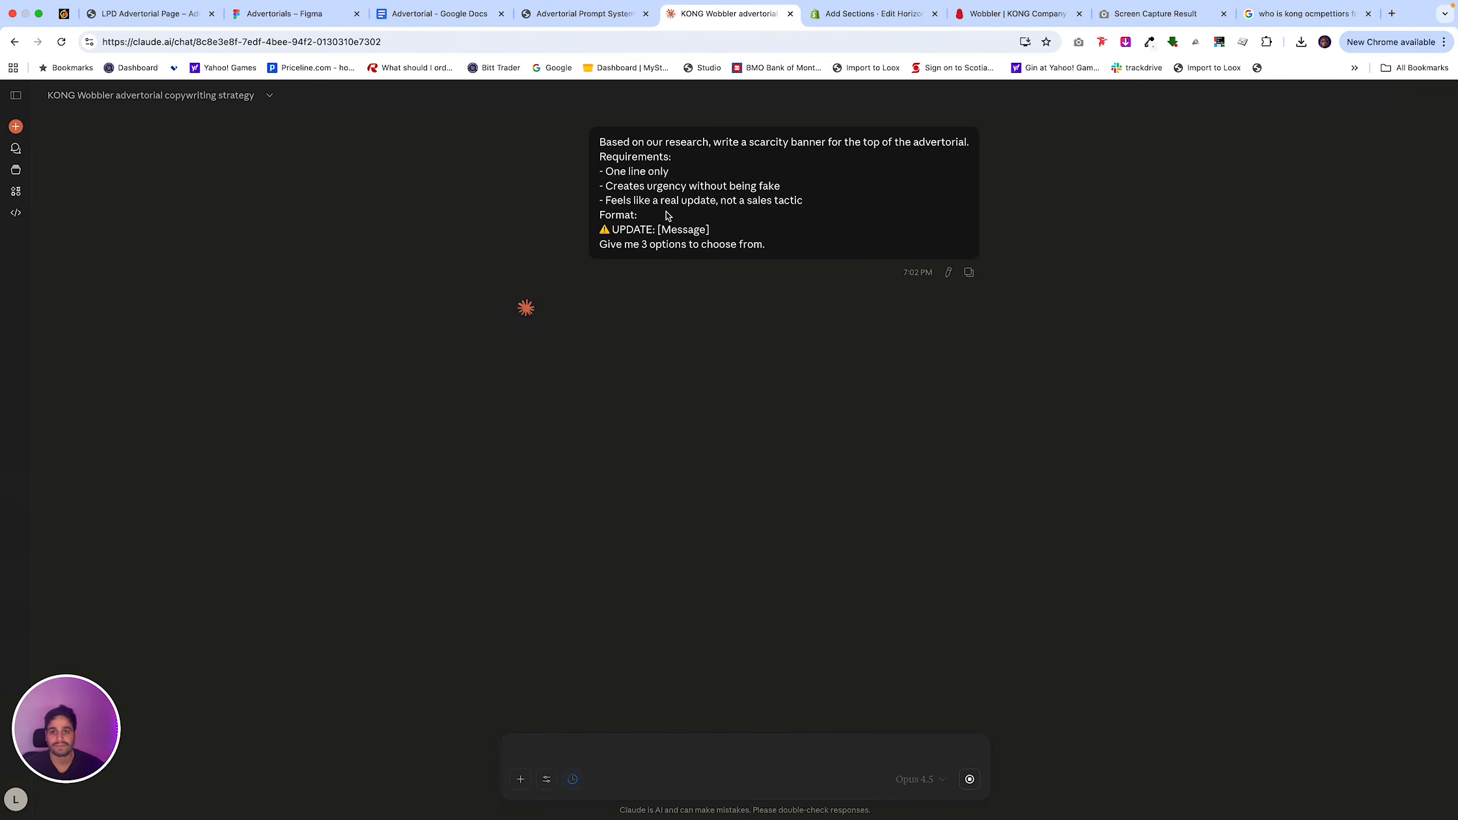
drag(452, 14, 585, 17)
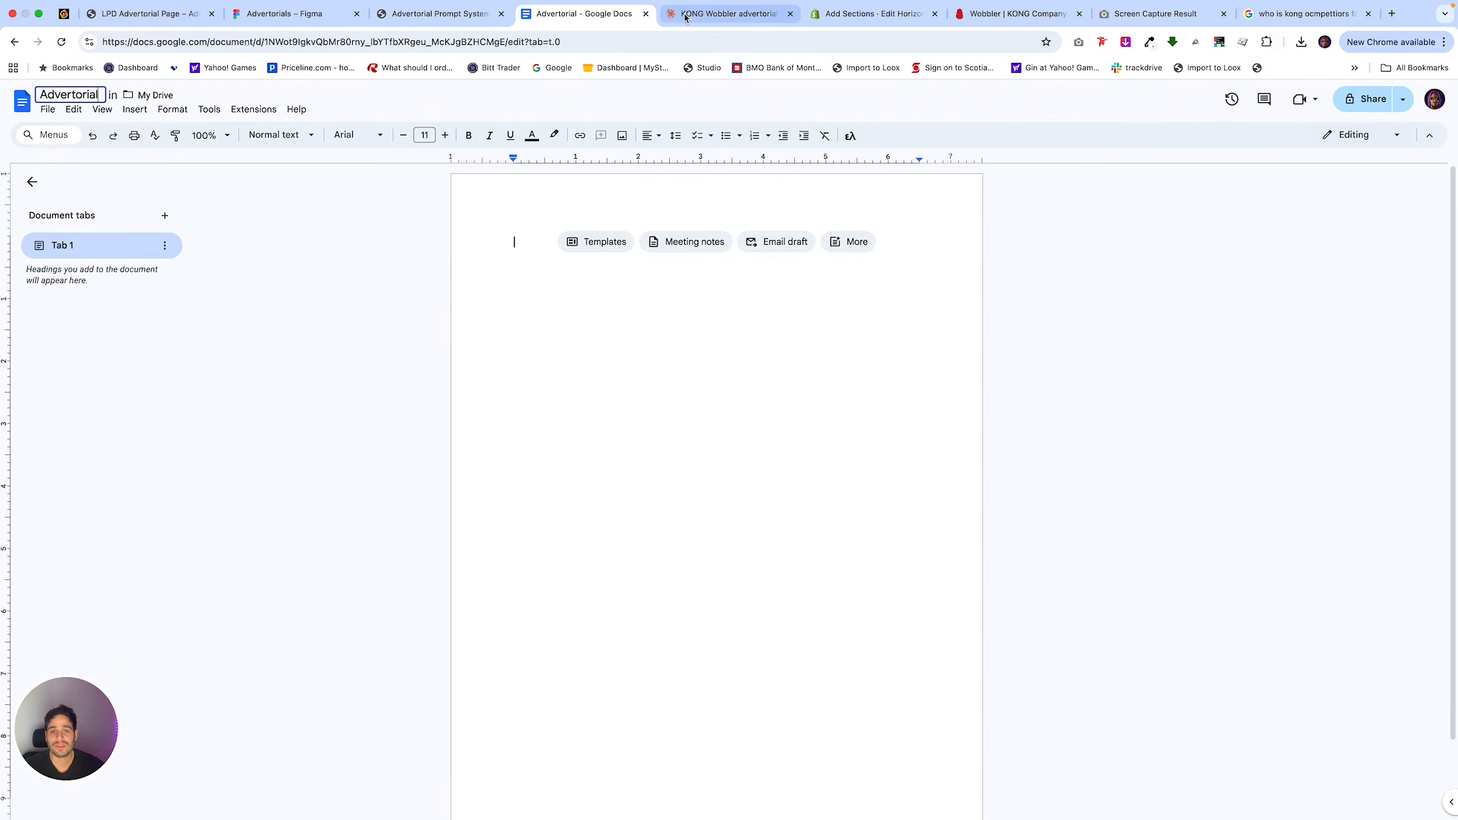
Switch to the Shopify theme editor and inspect the Alert Banner and Hero Media block settings of the advertorial template.
click(870, 14)
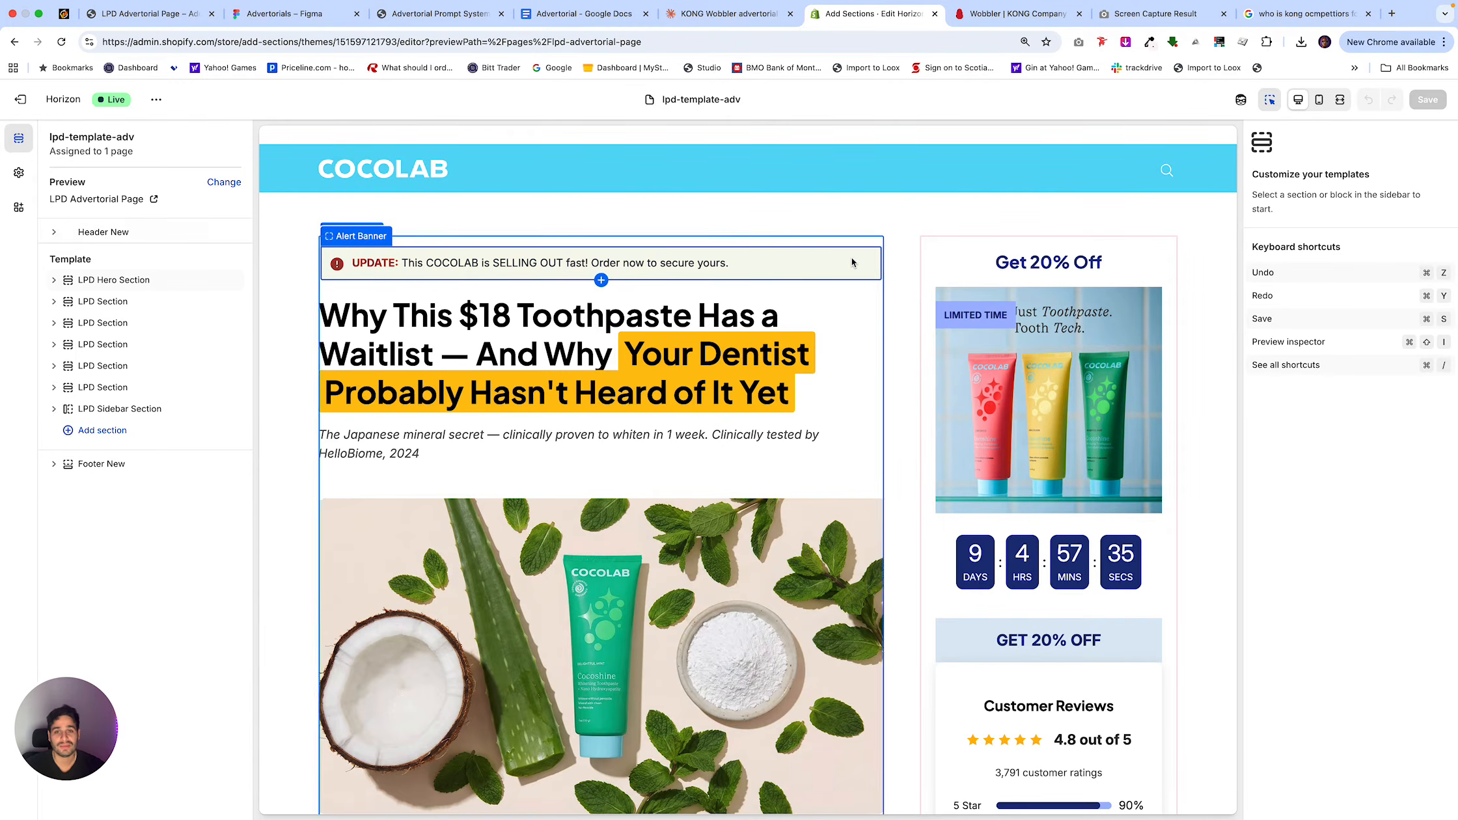
click(876, 259)
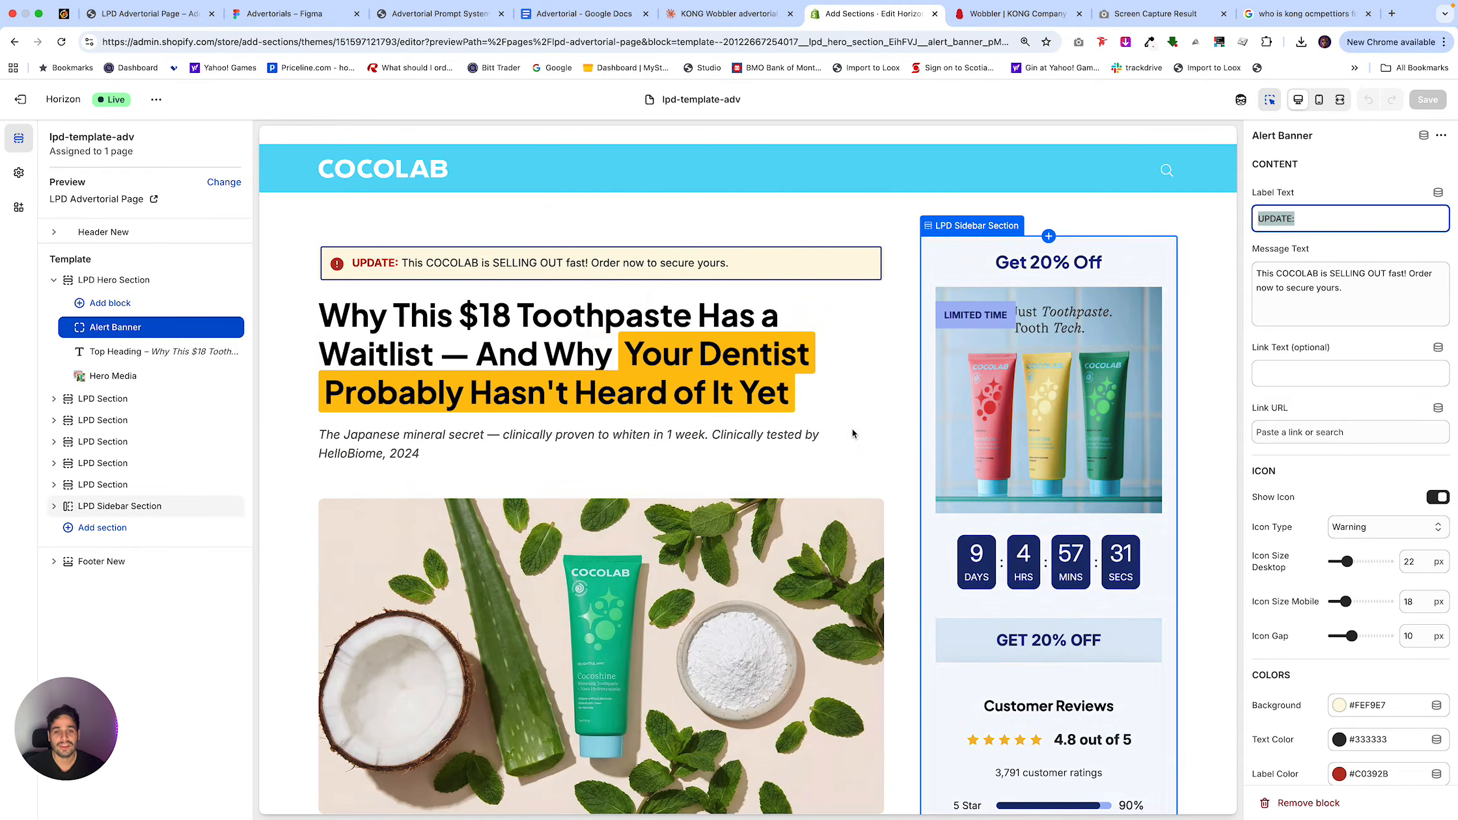
click(828, 518)
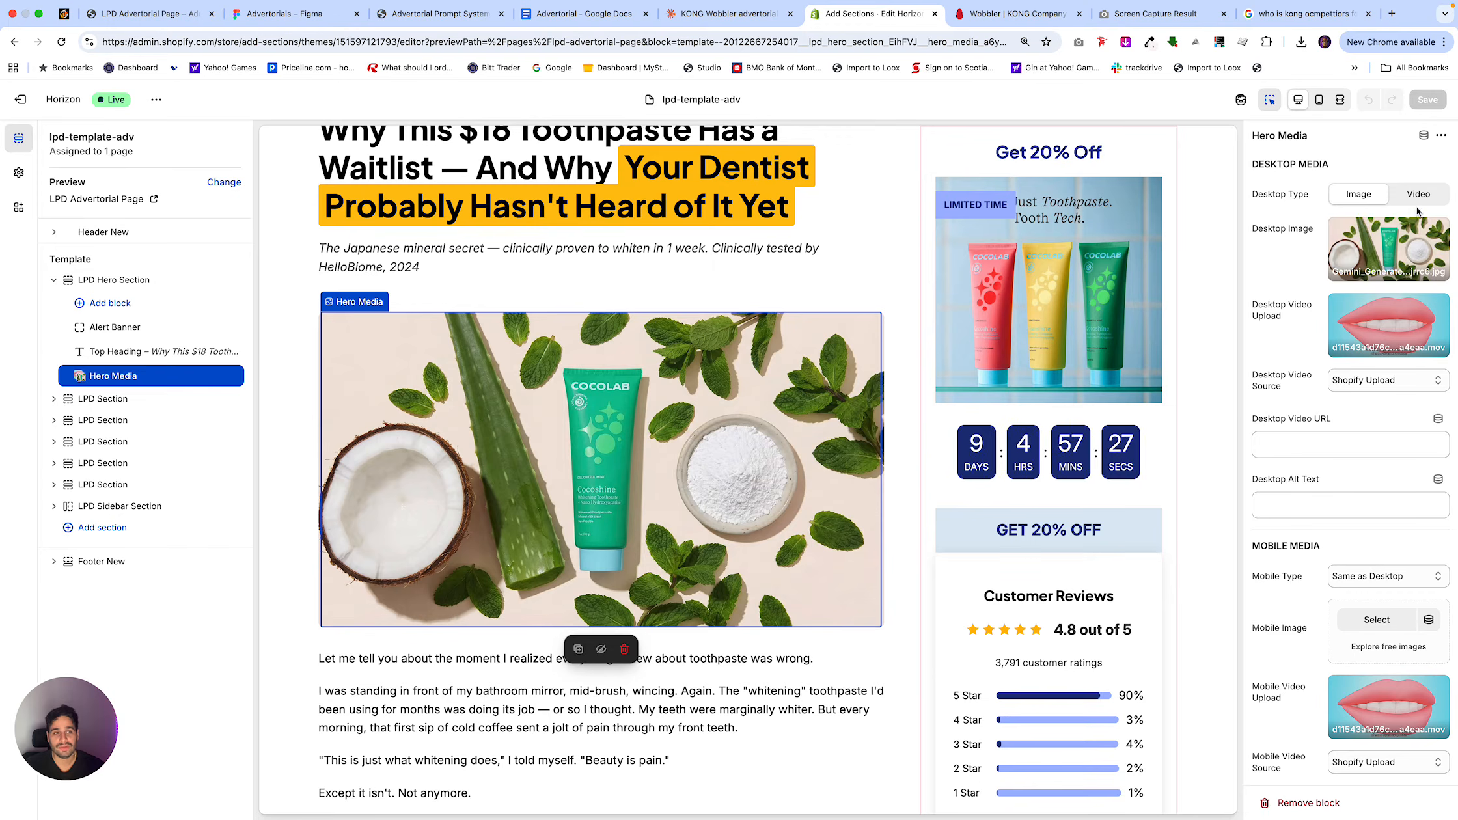
scroll(1312, 439, down, 3)
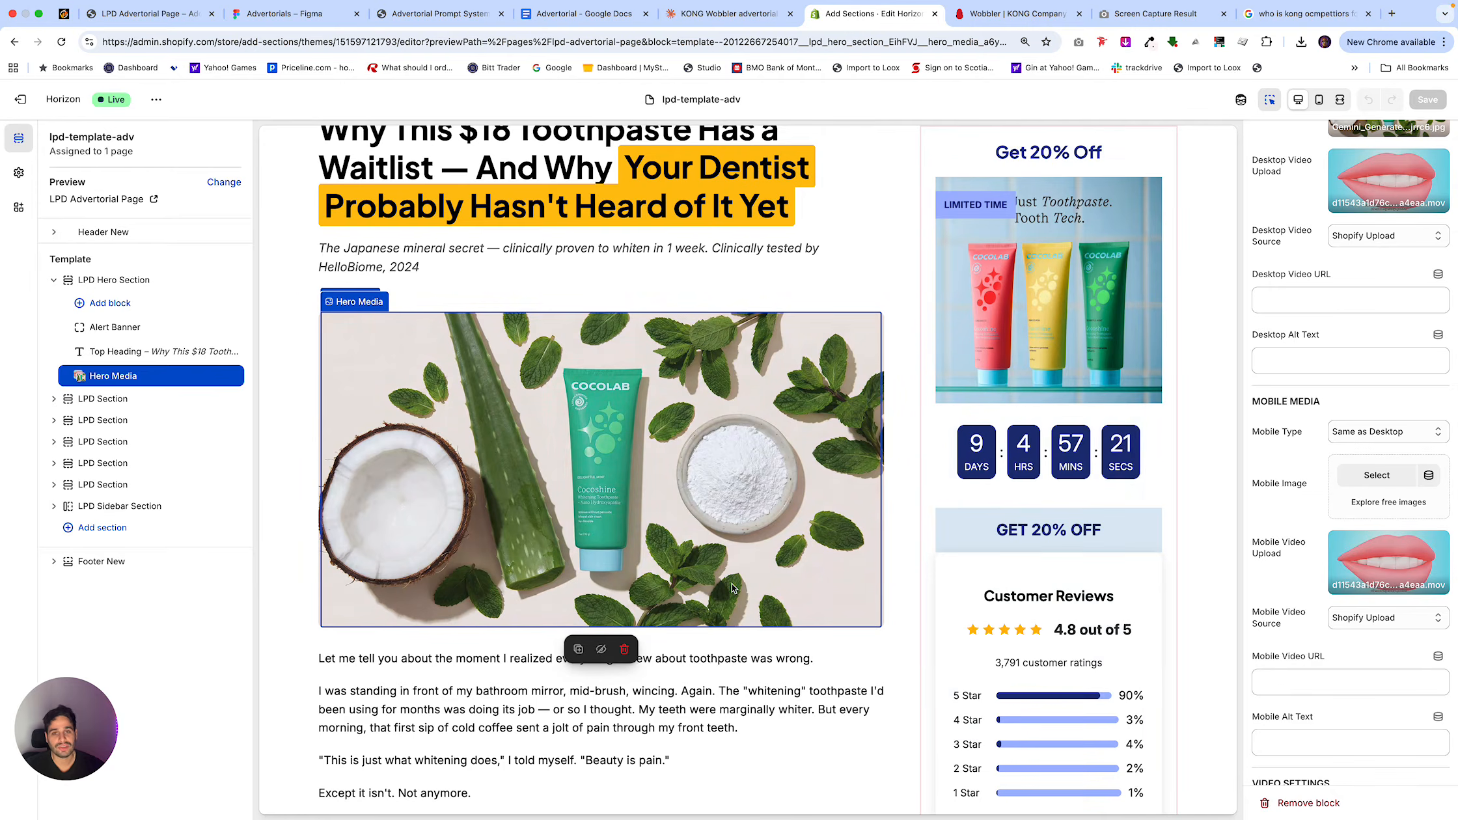
scroll(732, 589, down, 7)
scroll(732, 588, up, 10)
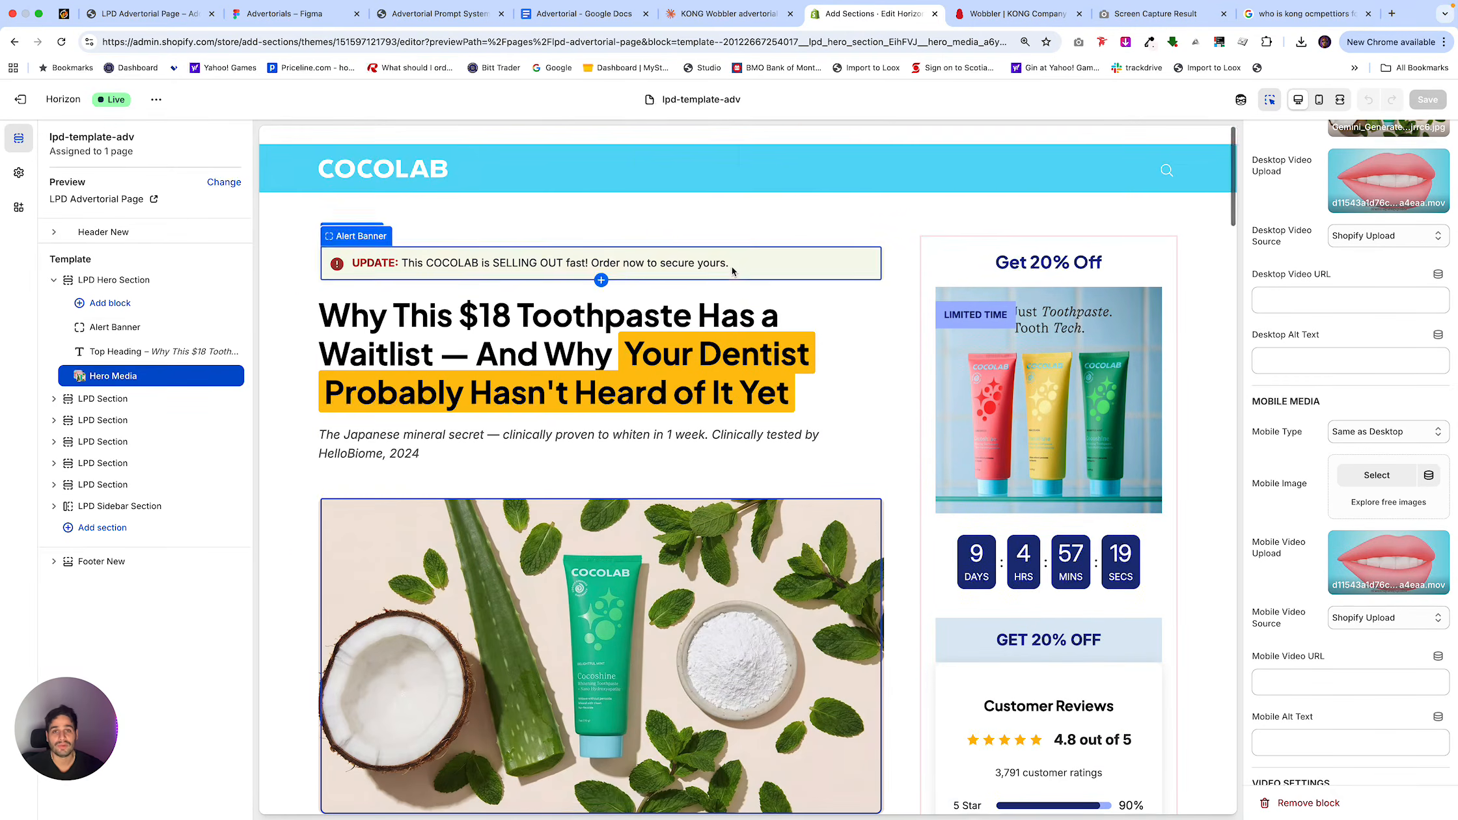
Copy Claude's Option 3 price trajectory banner text, without its label, into the body of the Advertorial Google Doc.
click(719, 14)
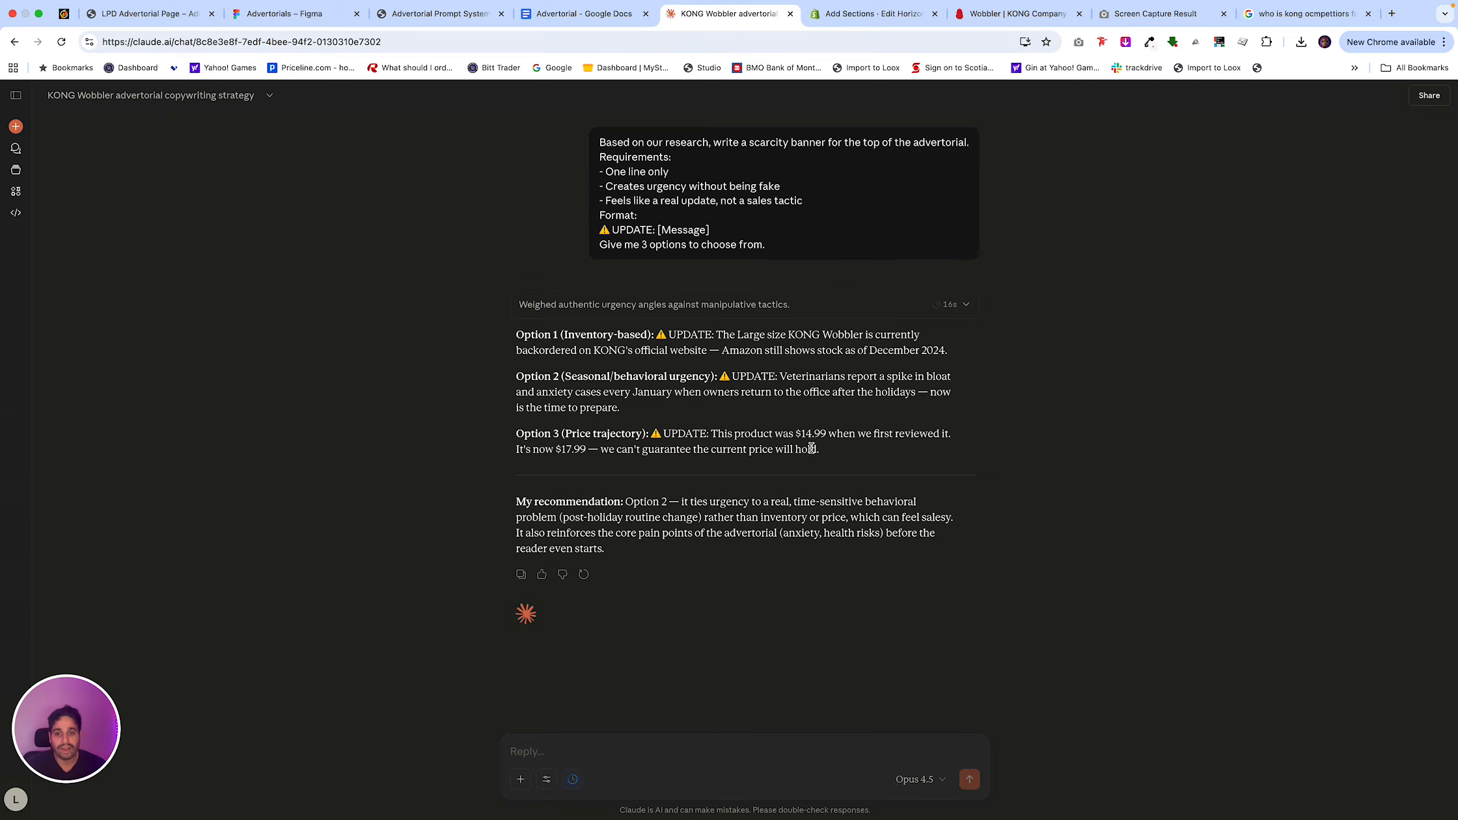
drag(825, 457, 650, 433)
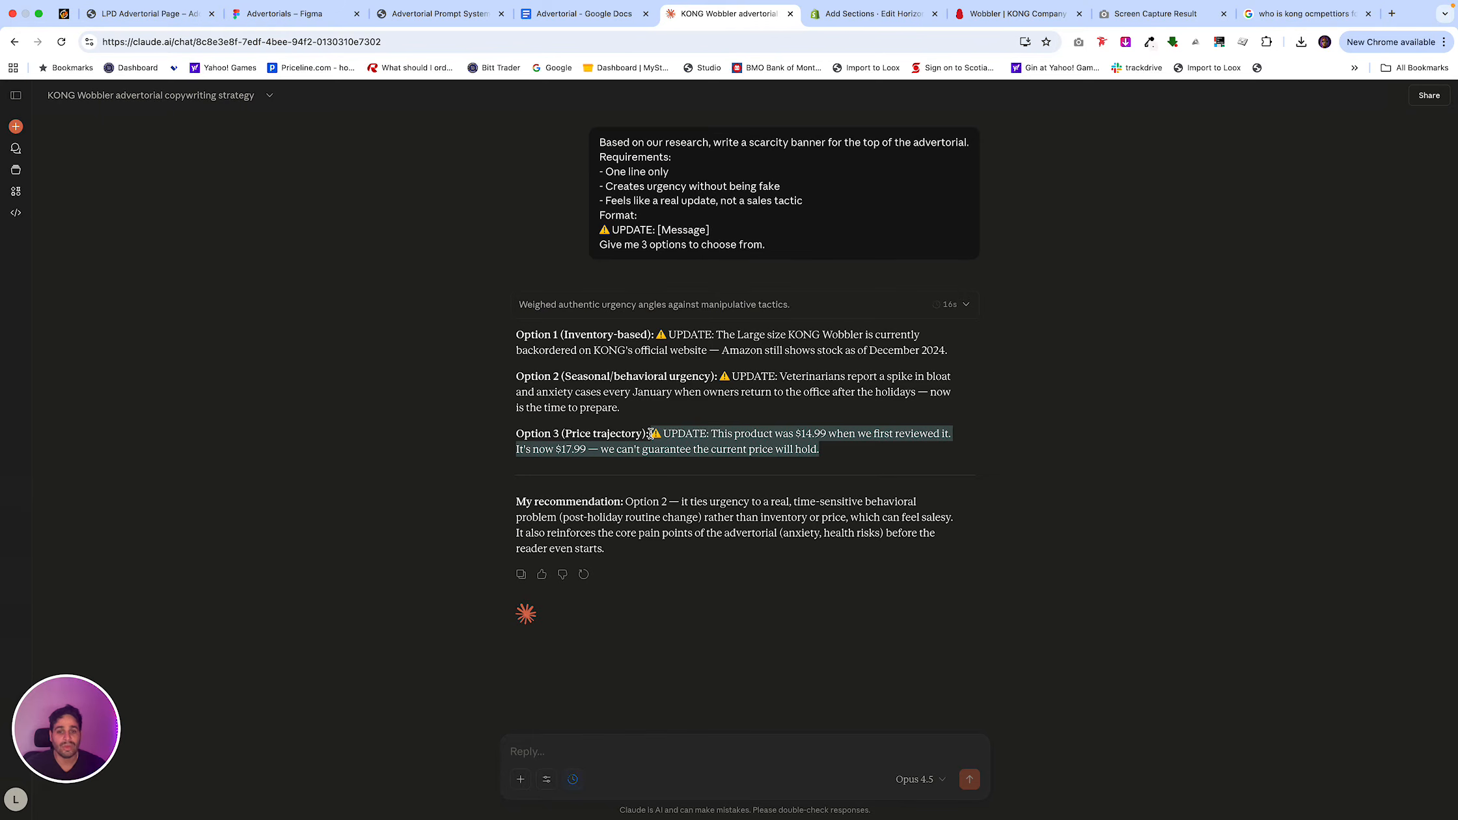
click(582, 14)
key(super+v)
key(super+z)
click(540, 245)
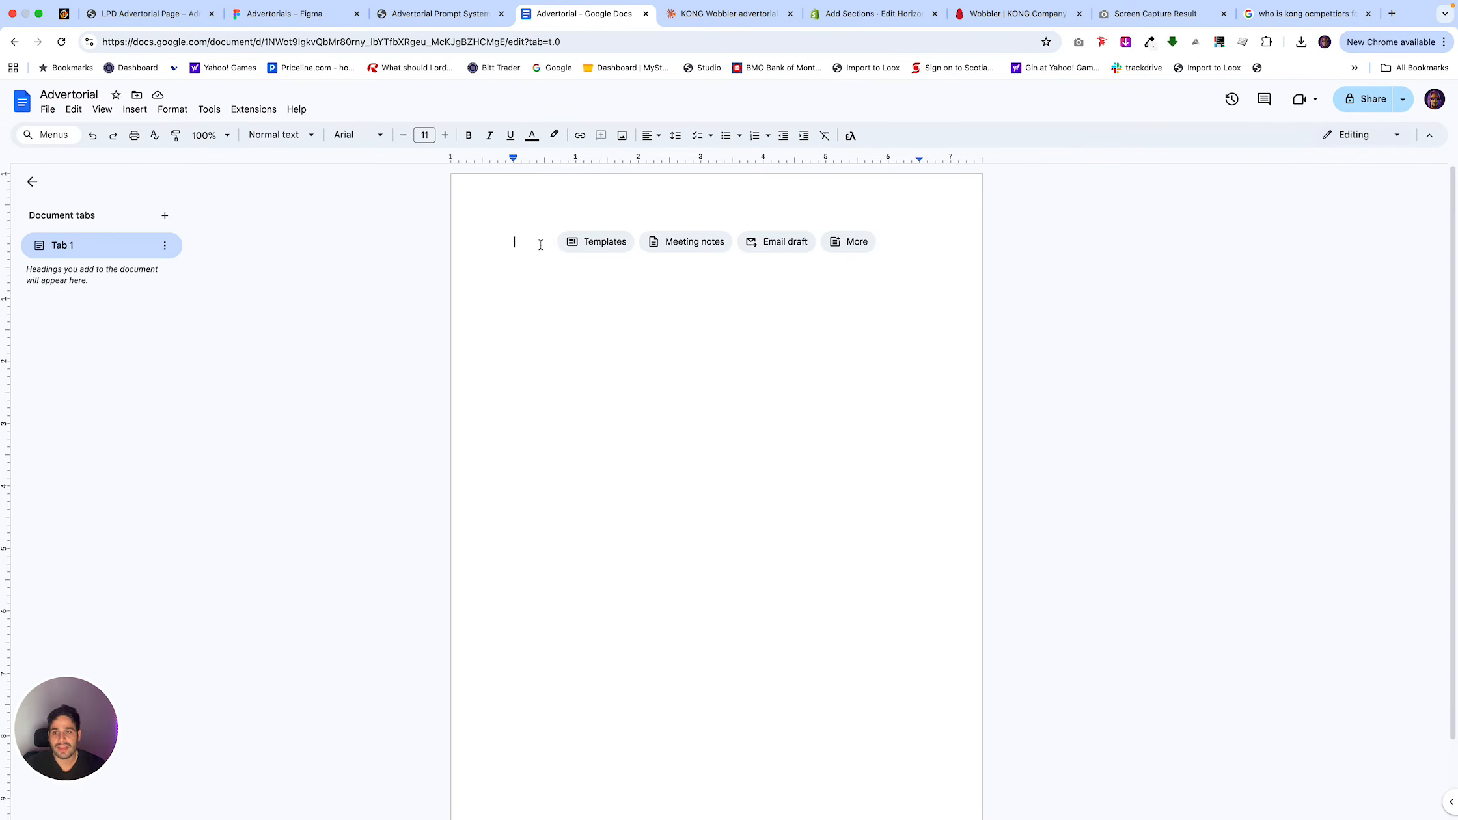
key(super+v)
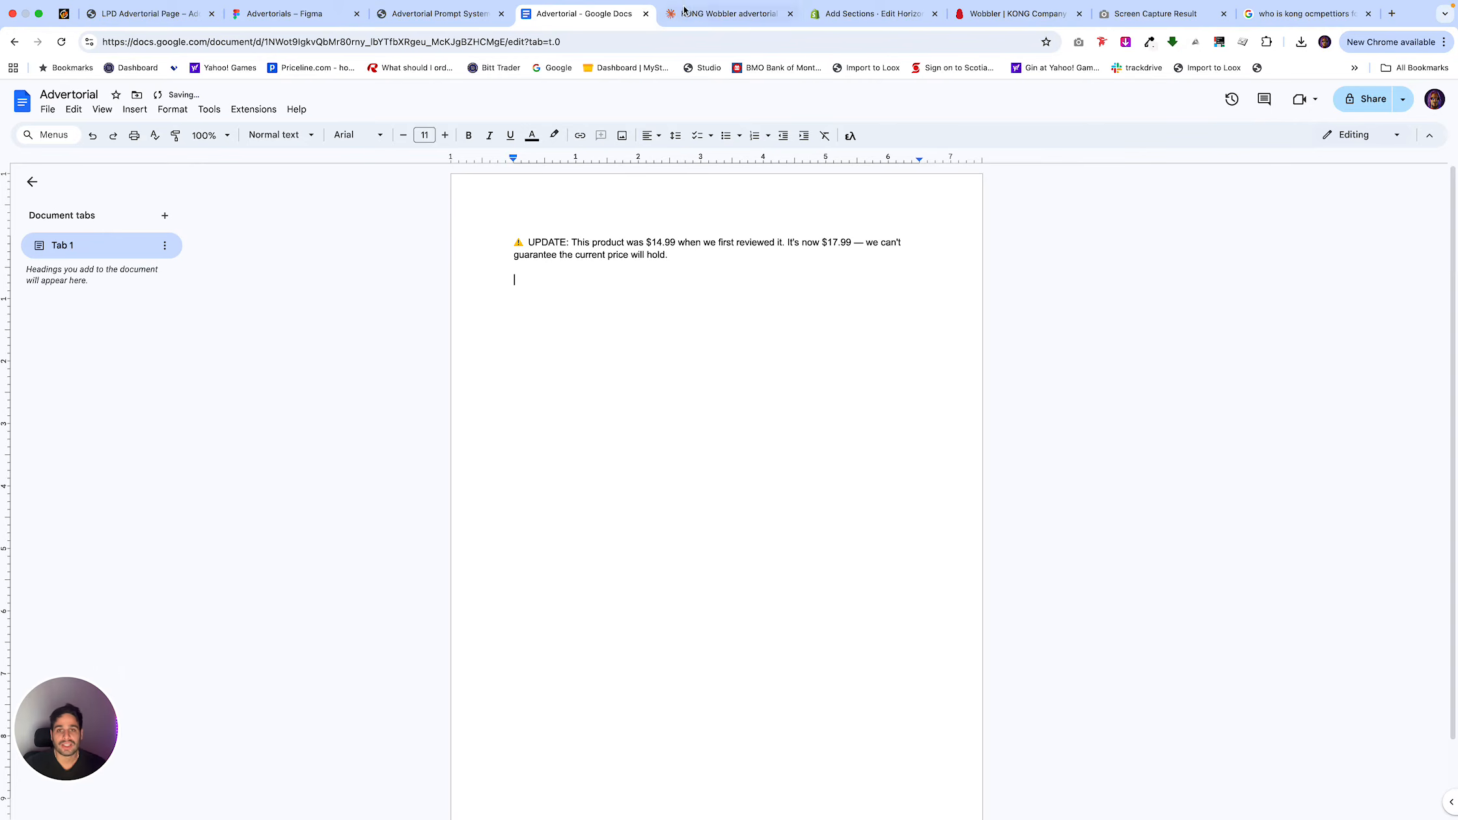
Copy the 2B: Headline + Subtitle prompt from the Notion page and submit it in the Claude chat.
click(441, 15)
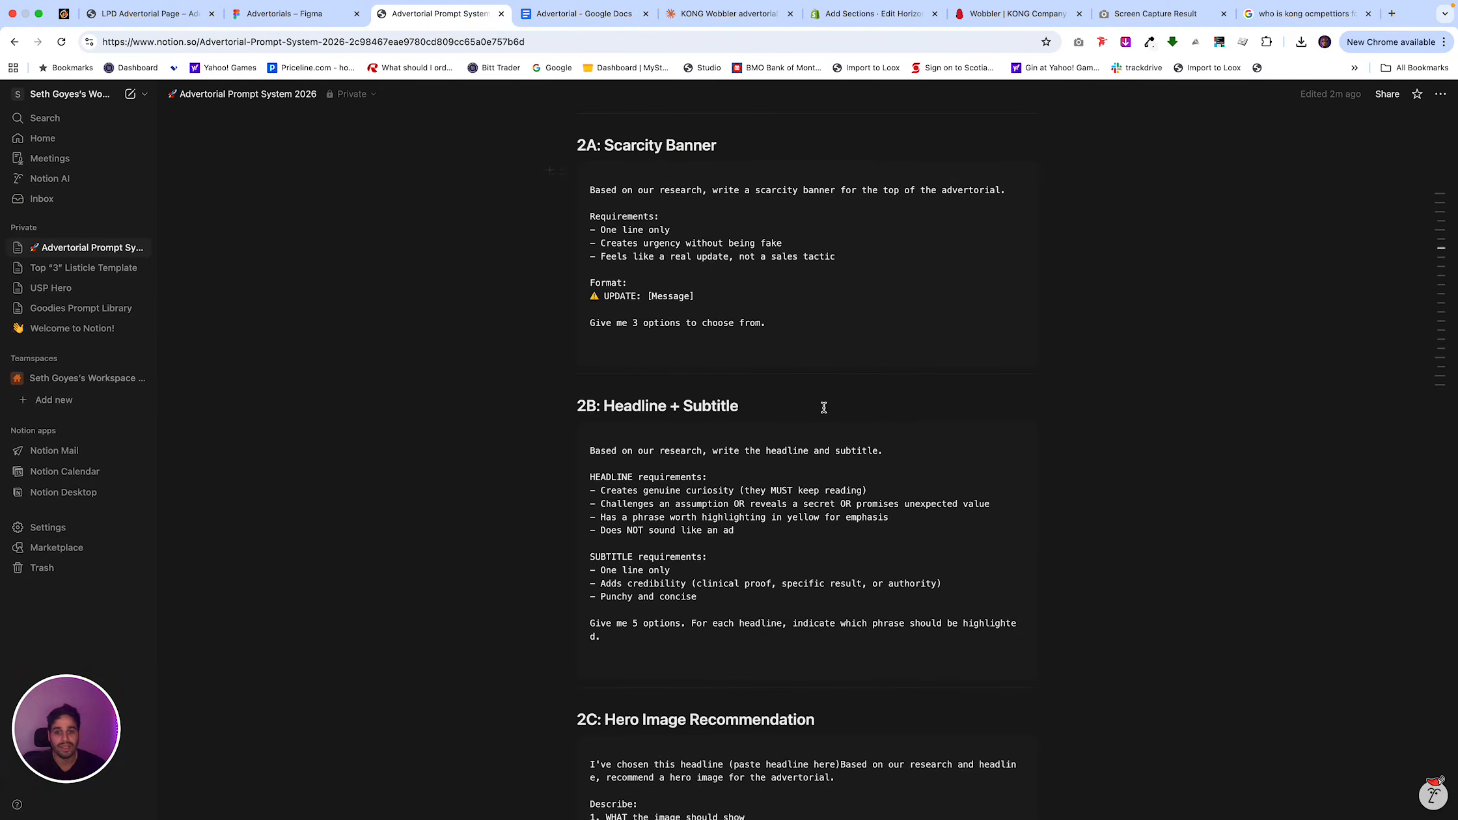
click(995, 433)
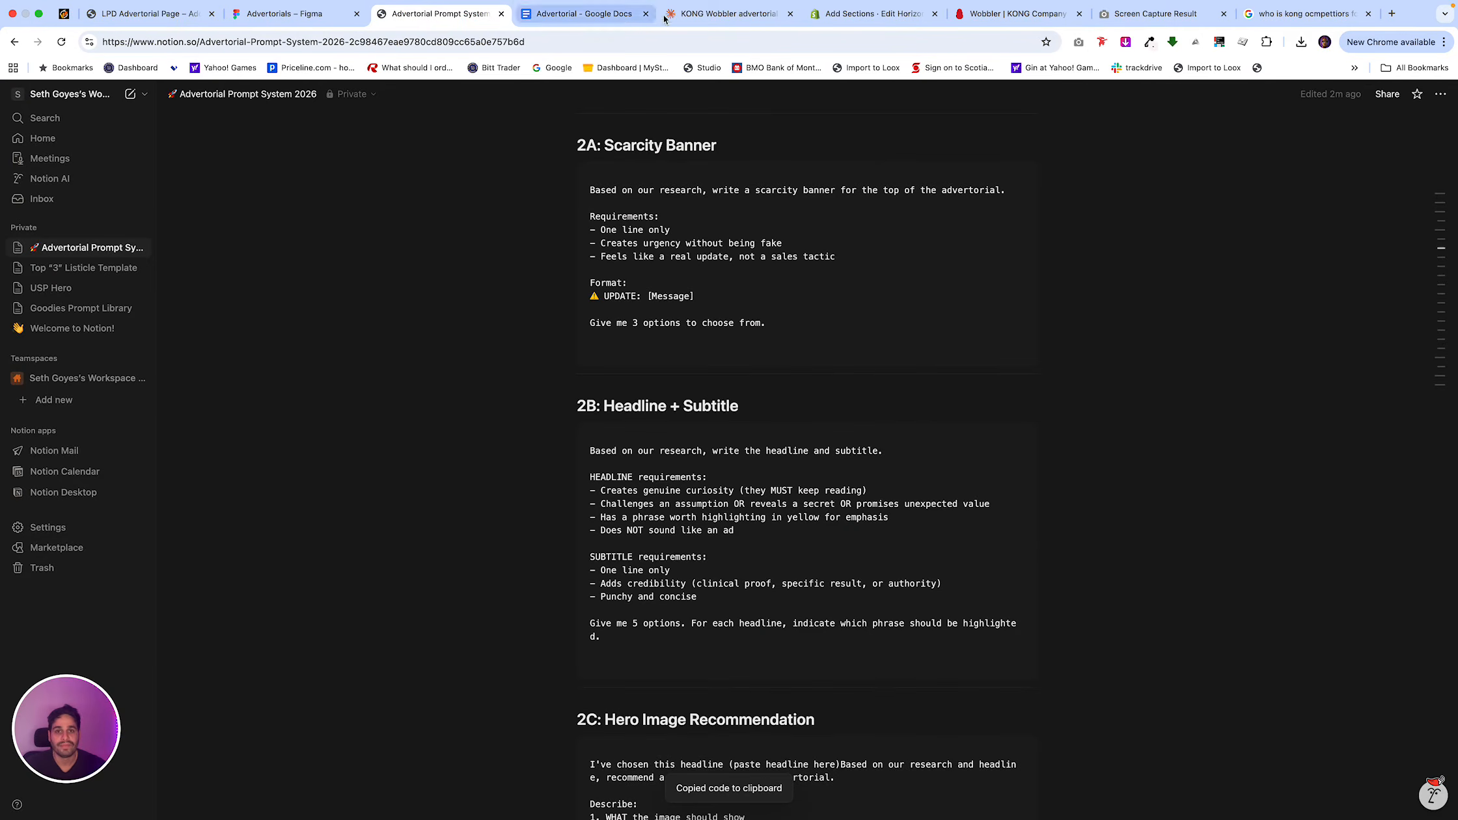
click(726, 14)
click(715, 757)
key(super+v)
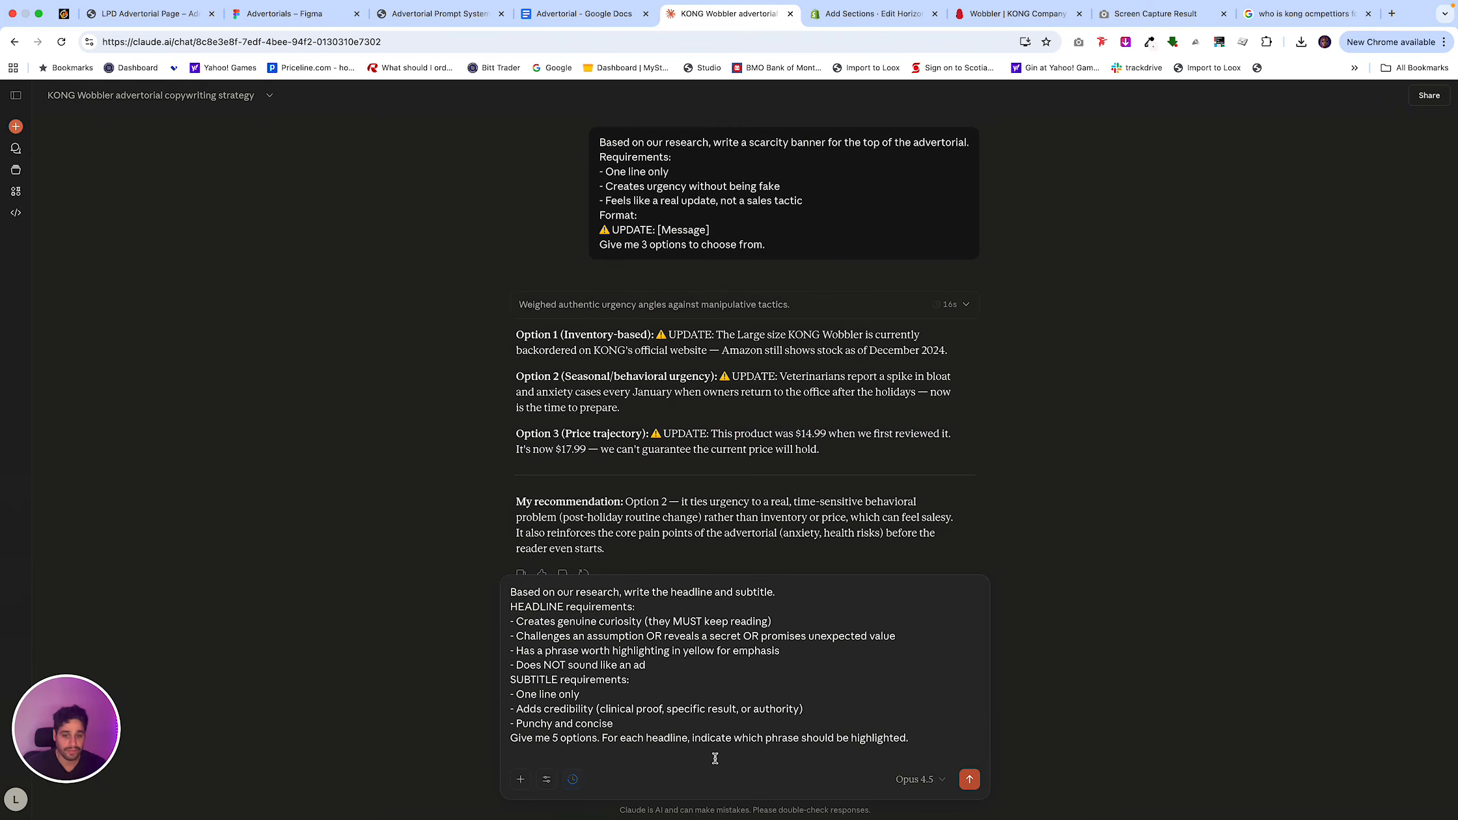
key(Return)
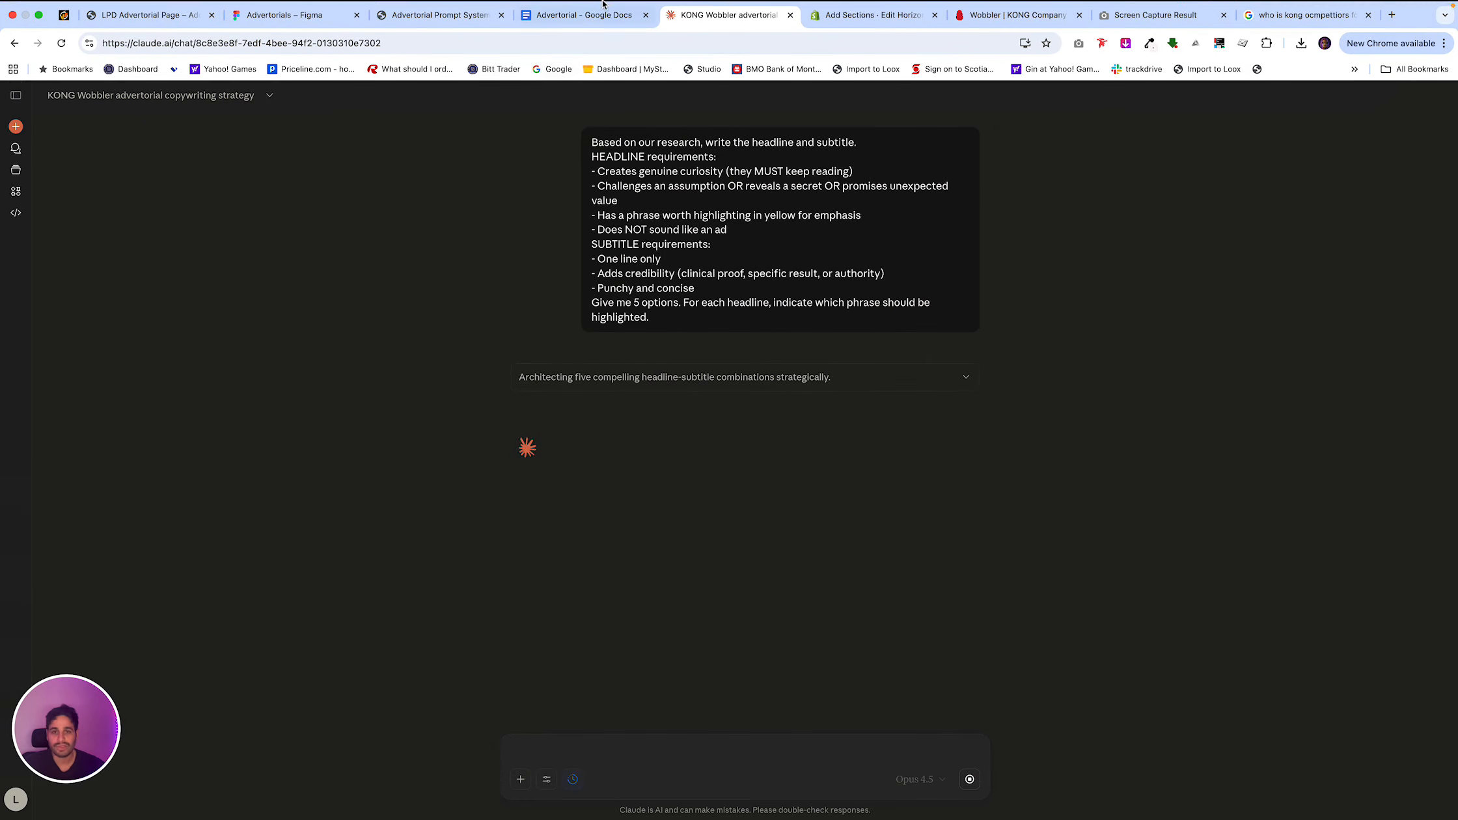
Close the KONG Company, Screen Capture Result and Google search tabs, and review Claude's headline and subtitle options.
click(1078, 13)
click(1078, 13)
click(1079, 13)
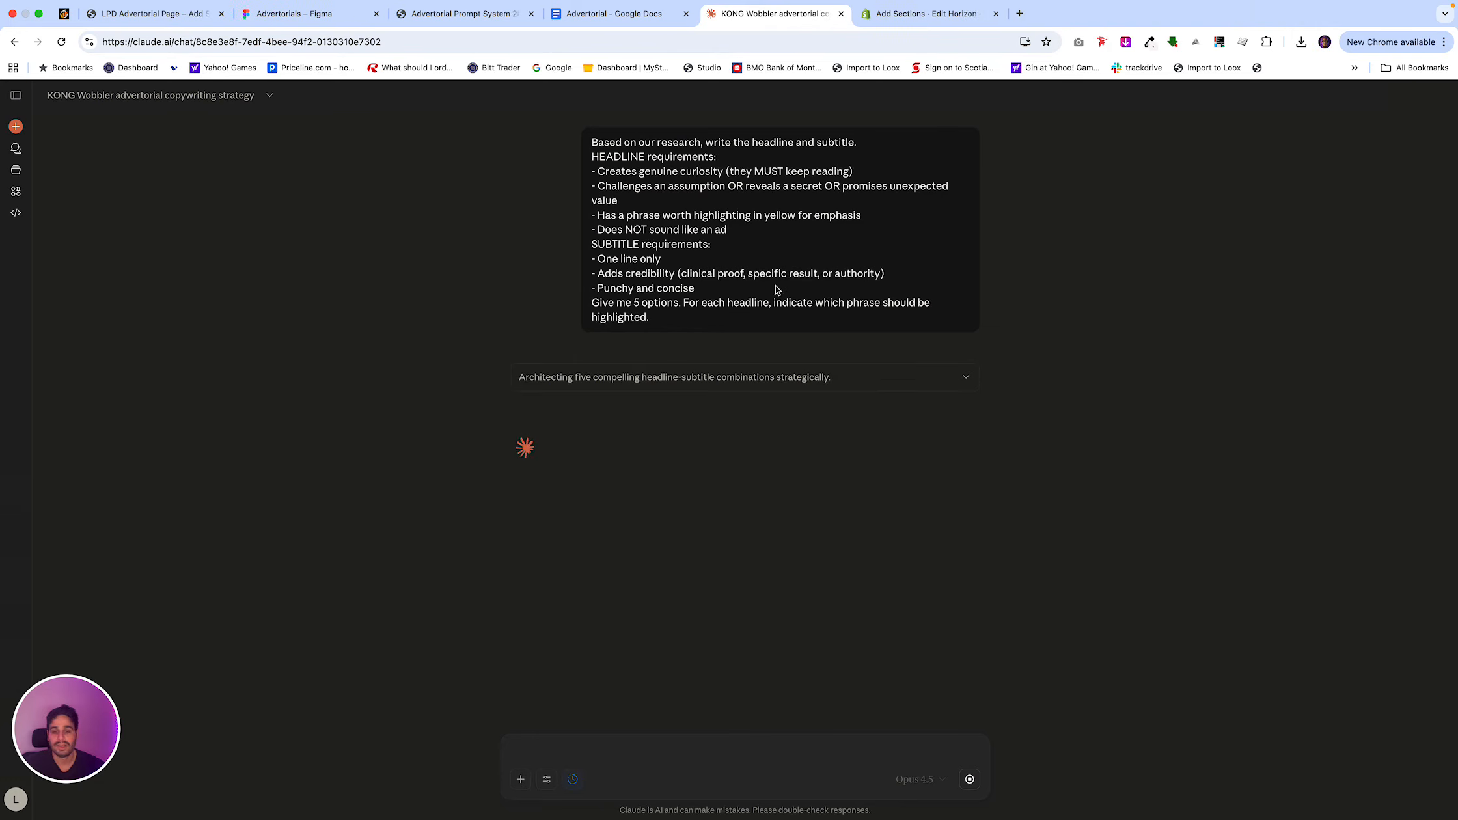
scroll(838, 244, up, 2)
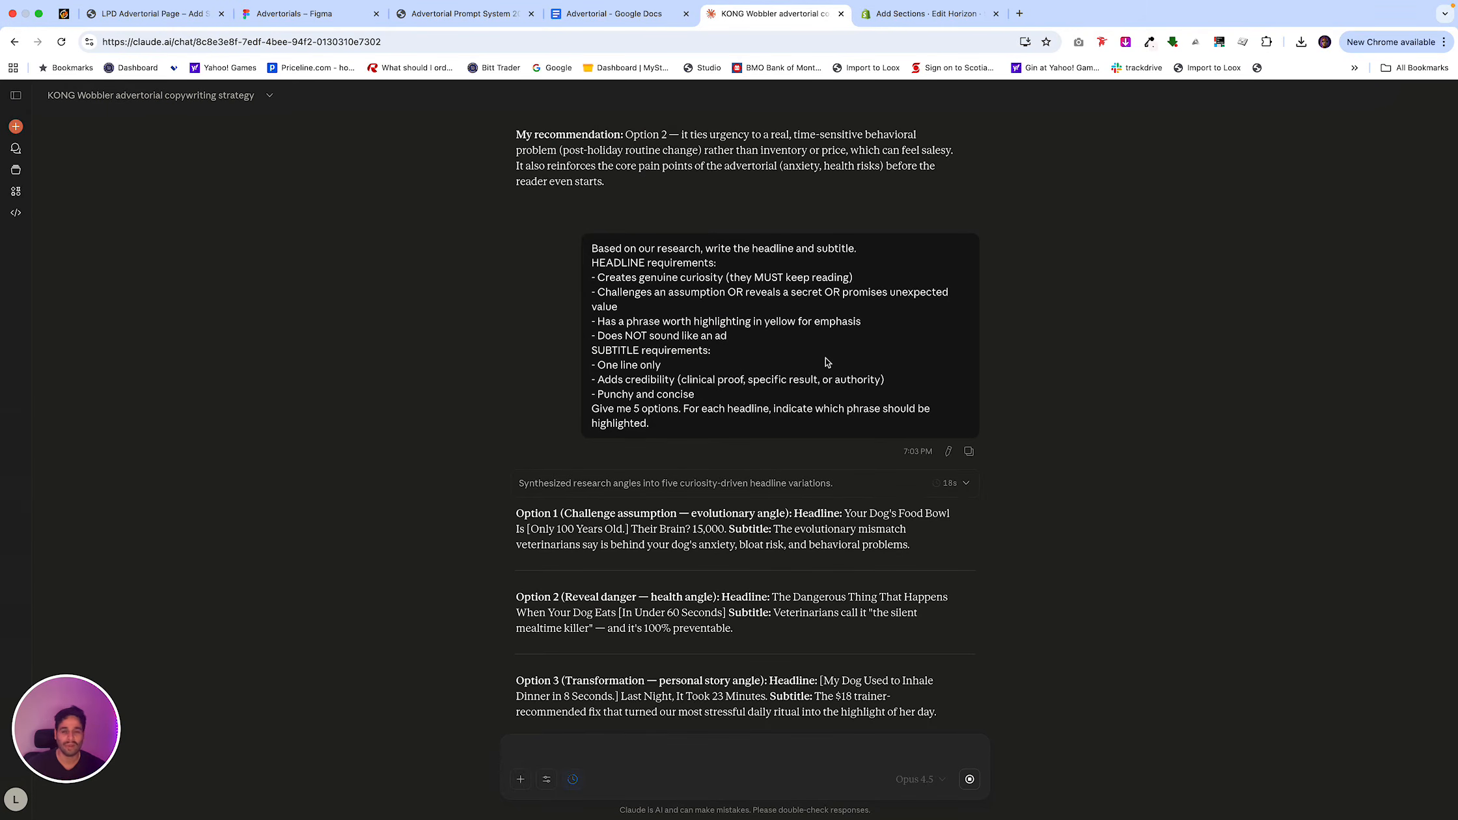
Copy Option 2's headline, "The Dangerous Thing That Happens When Your Dog Eats [In Under 60 Seconds]", from Claude's headline and subtitle options.
scroll(735, 542, down, 2)
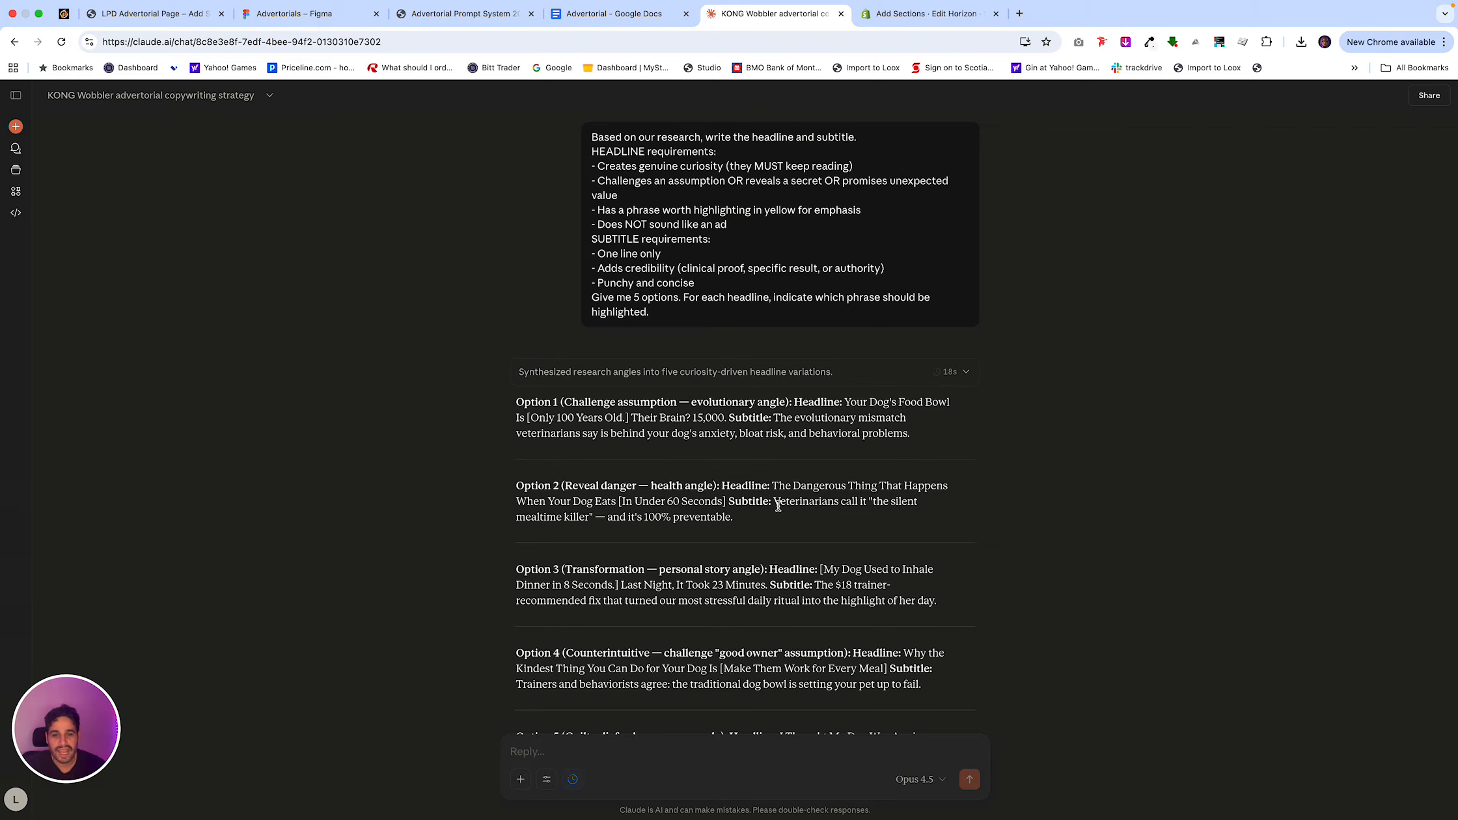
scroll(777, 507, down, 1)
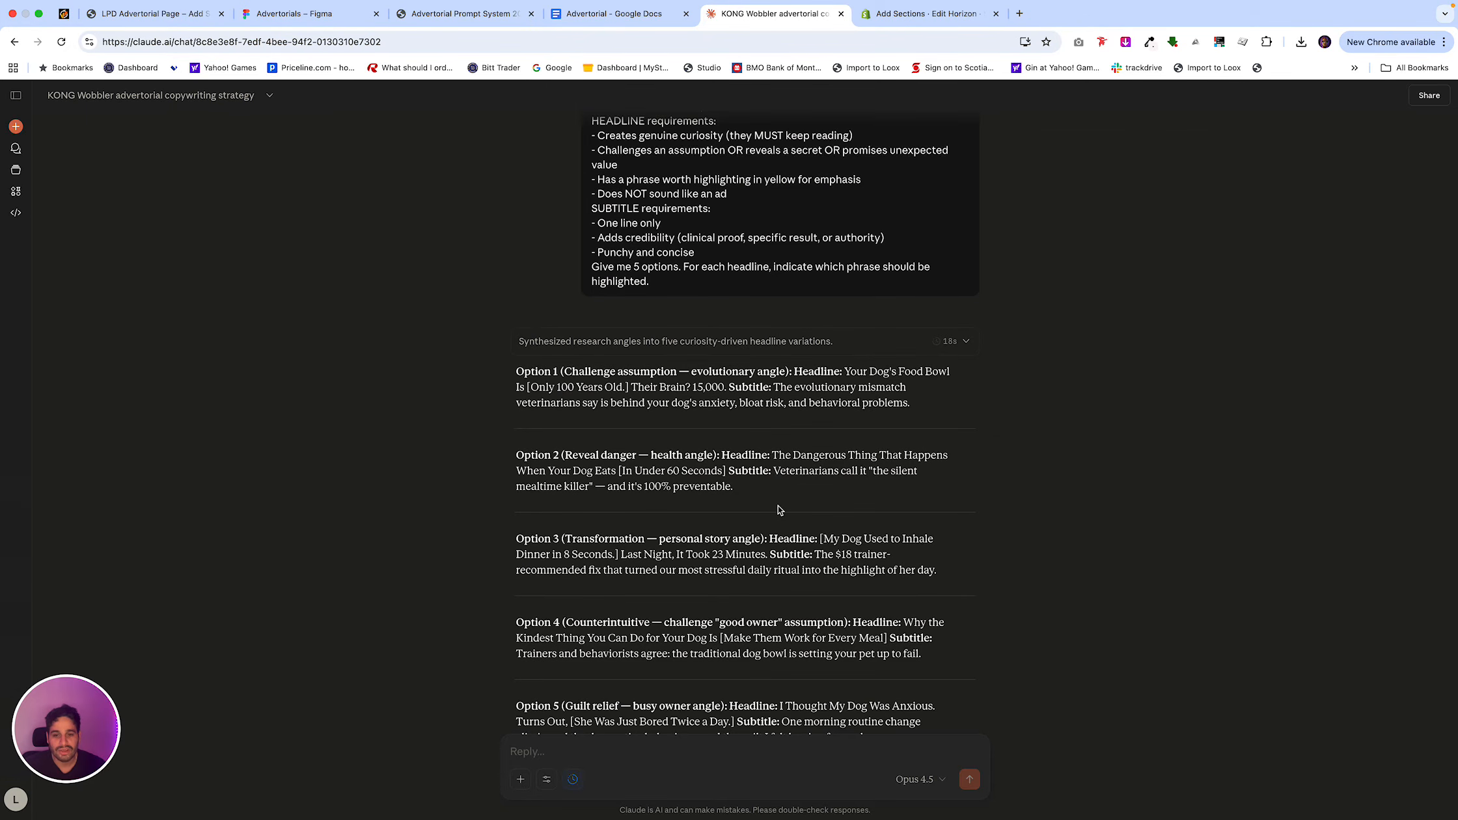
scroll(779, 507, down, 1)
scroll(778, 510, down, 3)
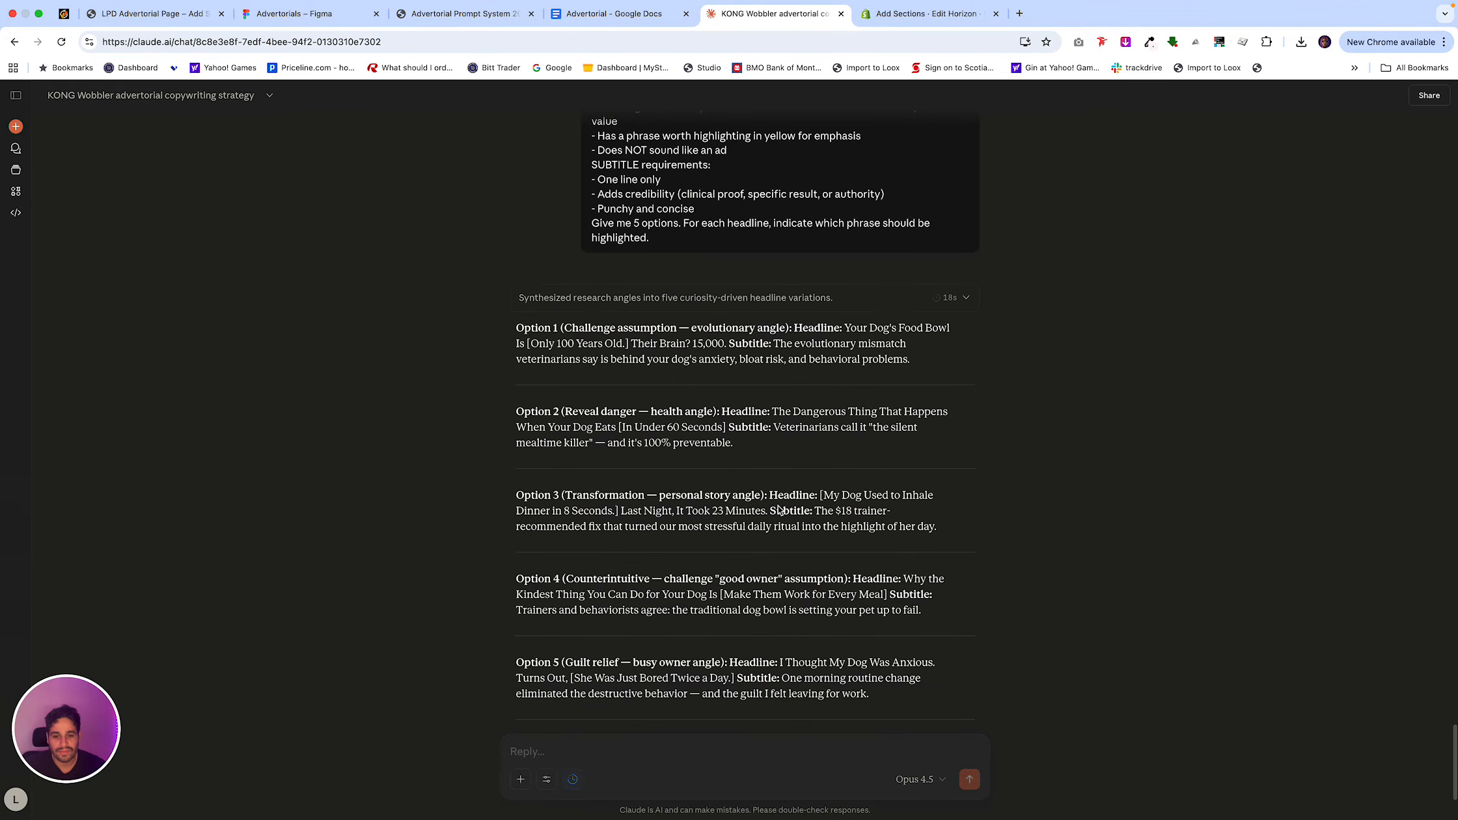
scroll(778, 511, up, 3)
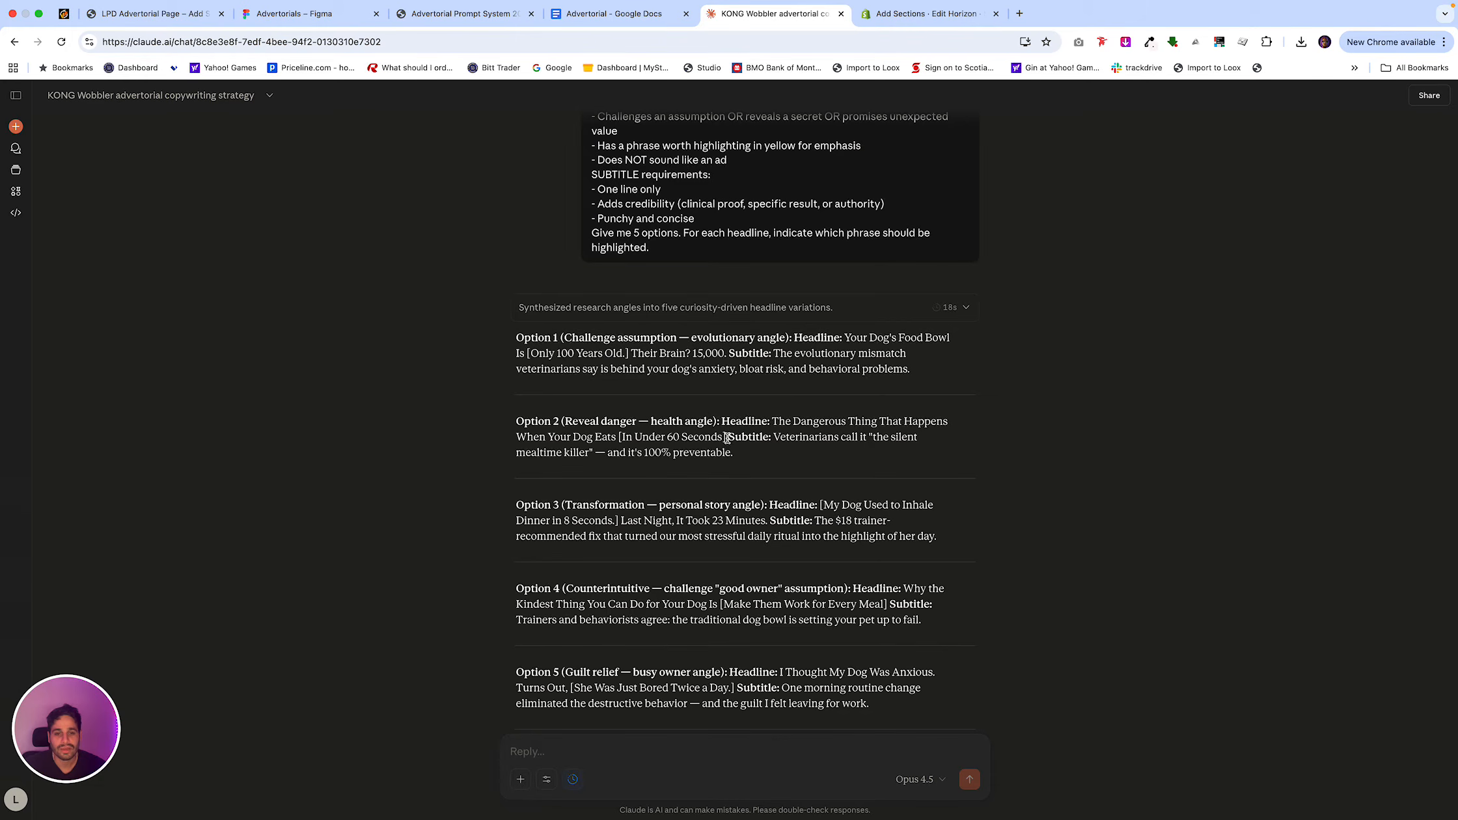
drag(726, 438, 812, 431)
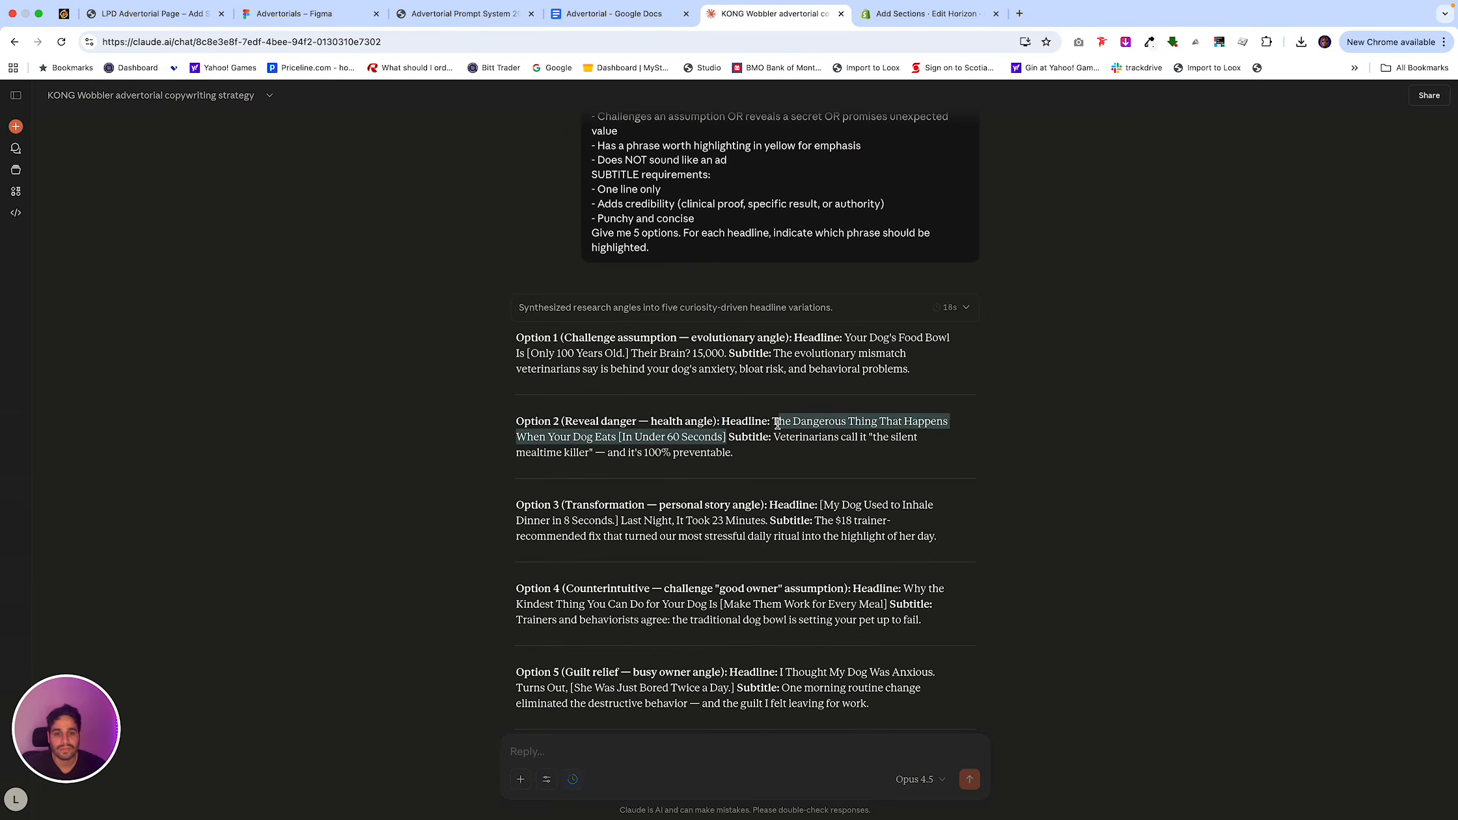
Insert the copied headline below the banner text in the Advertorial Google Doc, using the Title style.
click(612, 13)
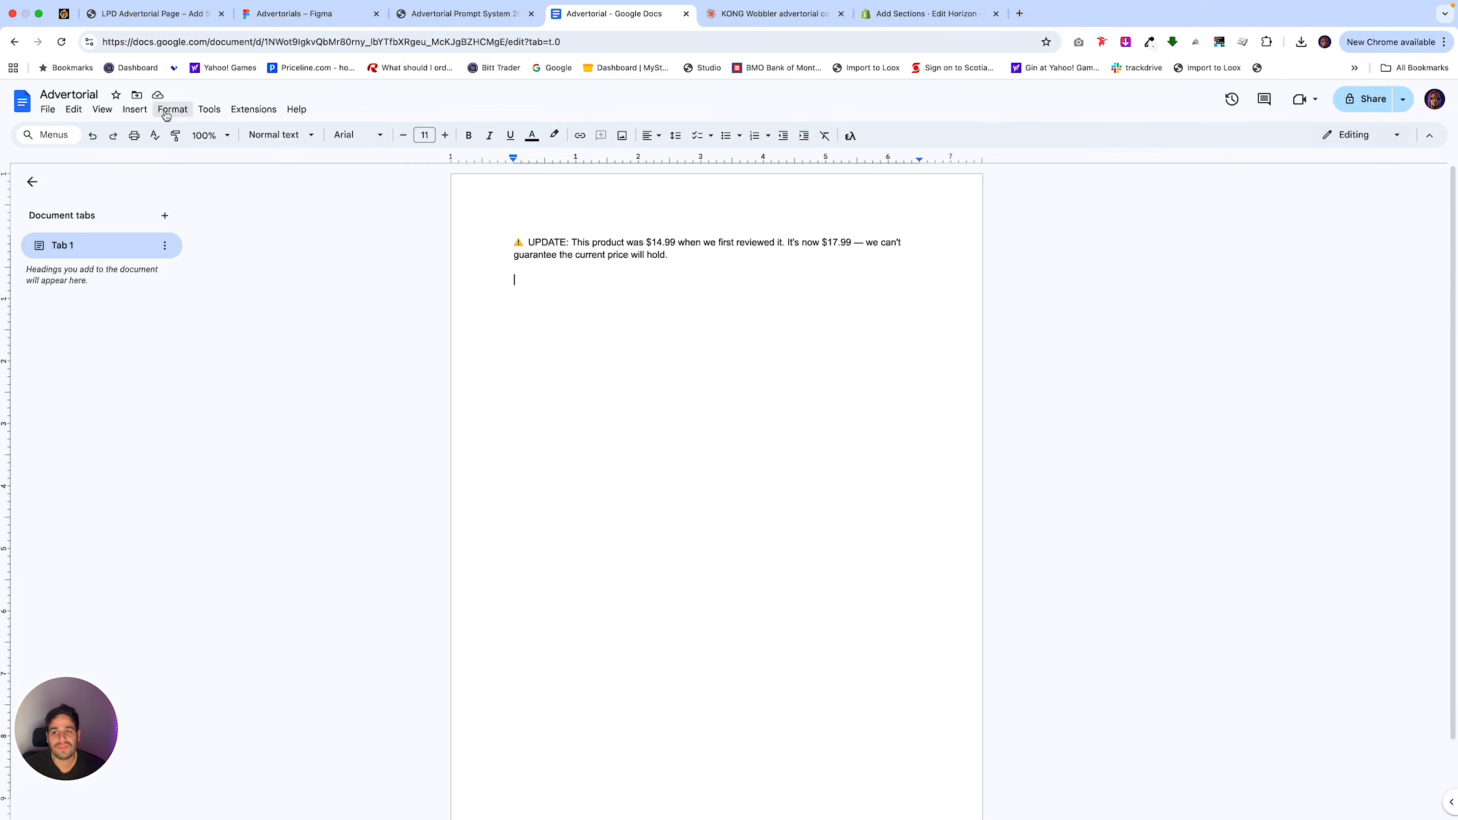
click(141, 111)
click(143, 113)
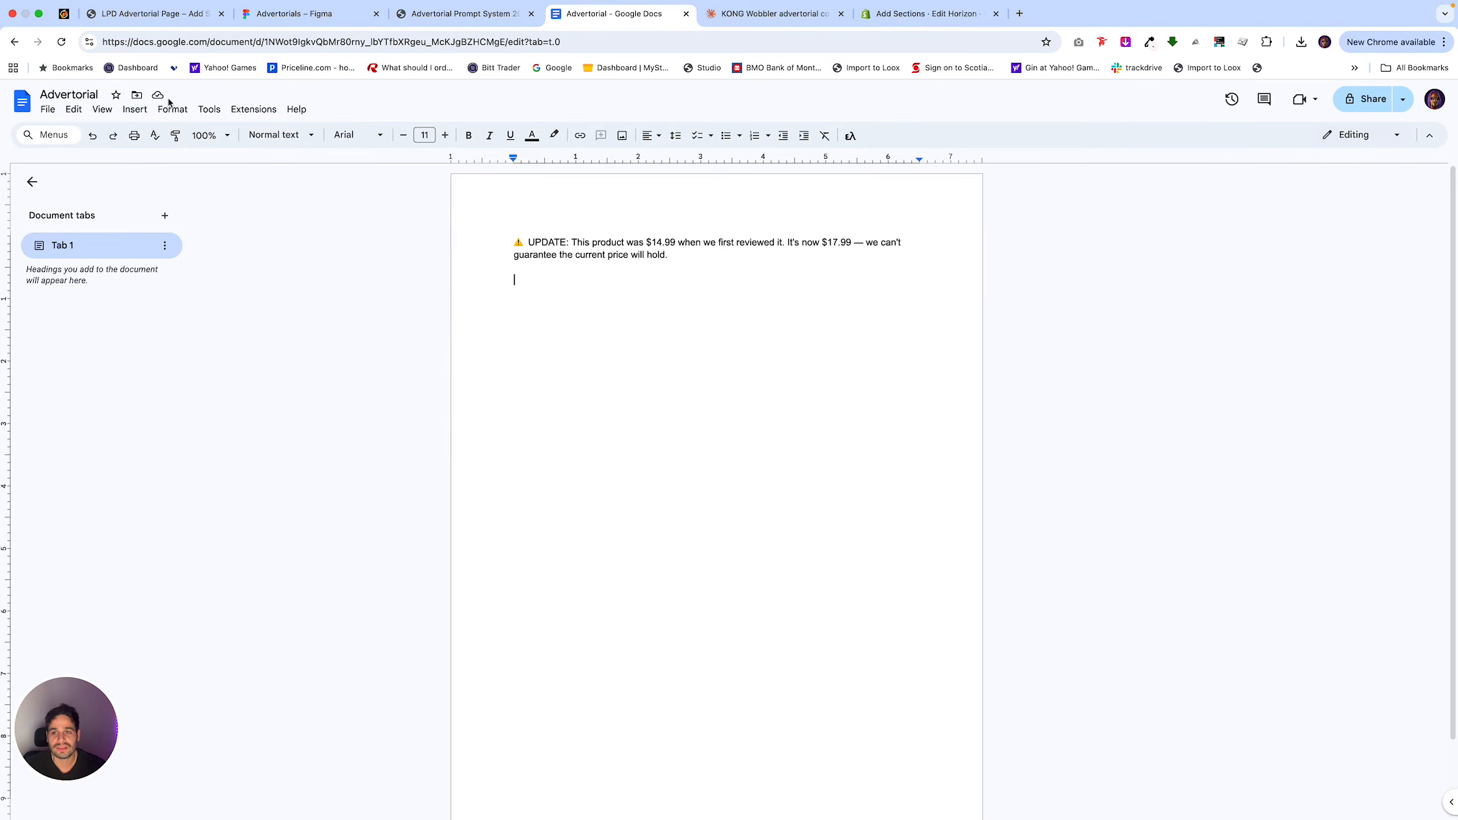
click(345, 139)
click(343, 138)
click(304, 138)
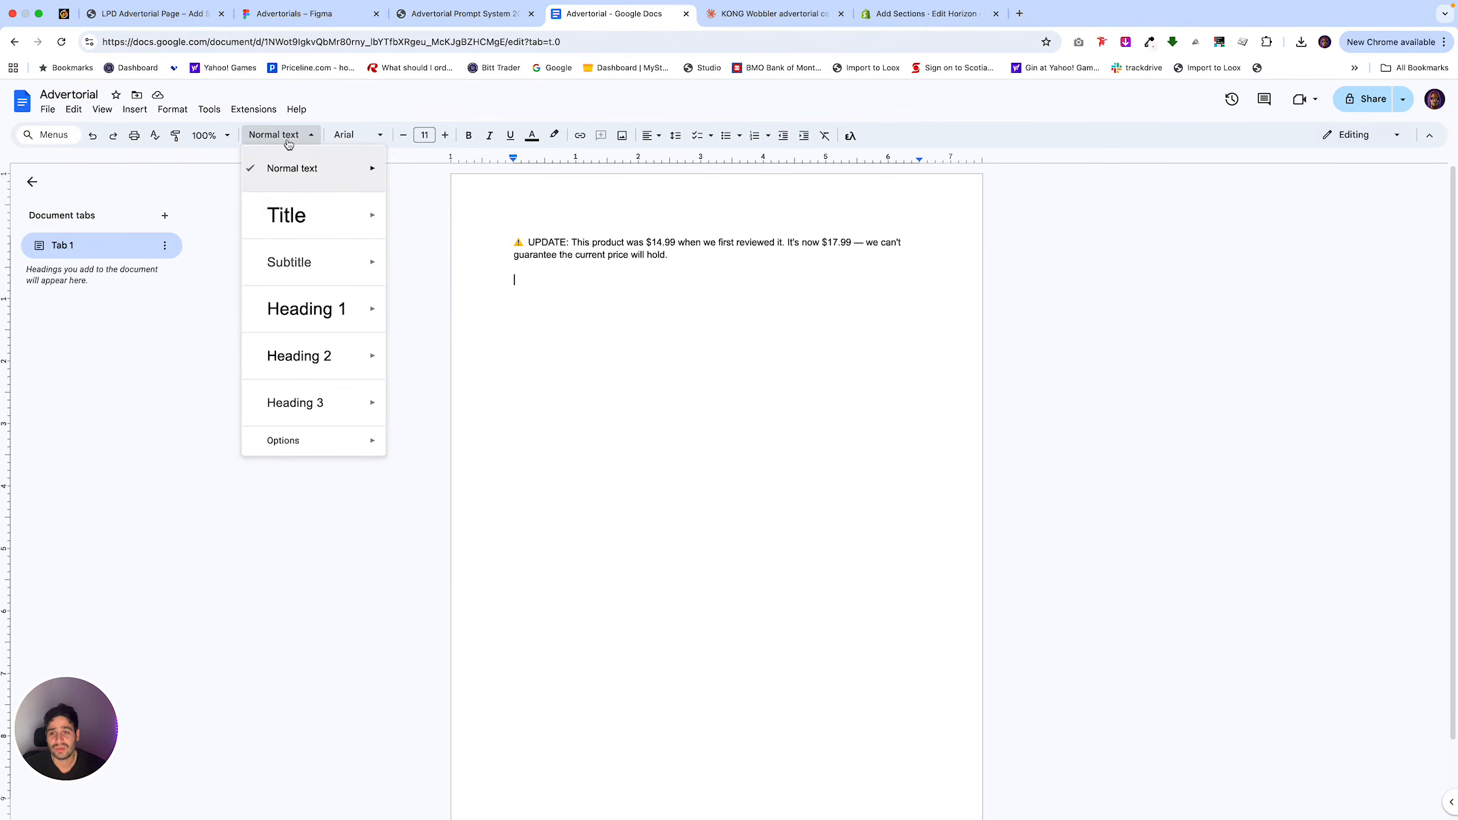
click(286, 215)
key(ctrl+v)
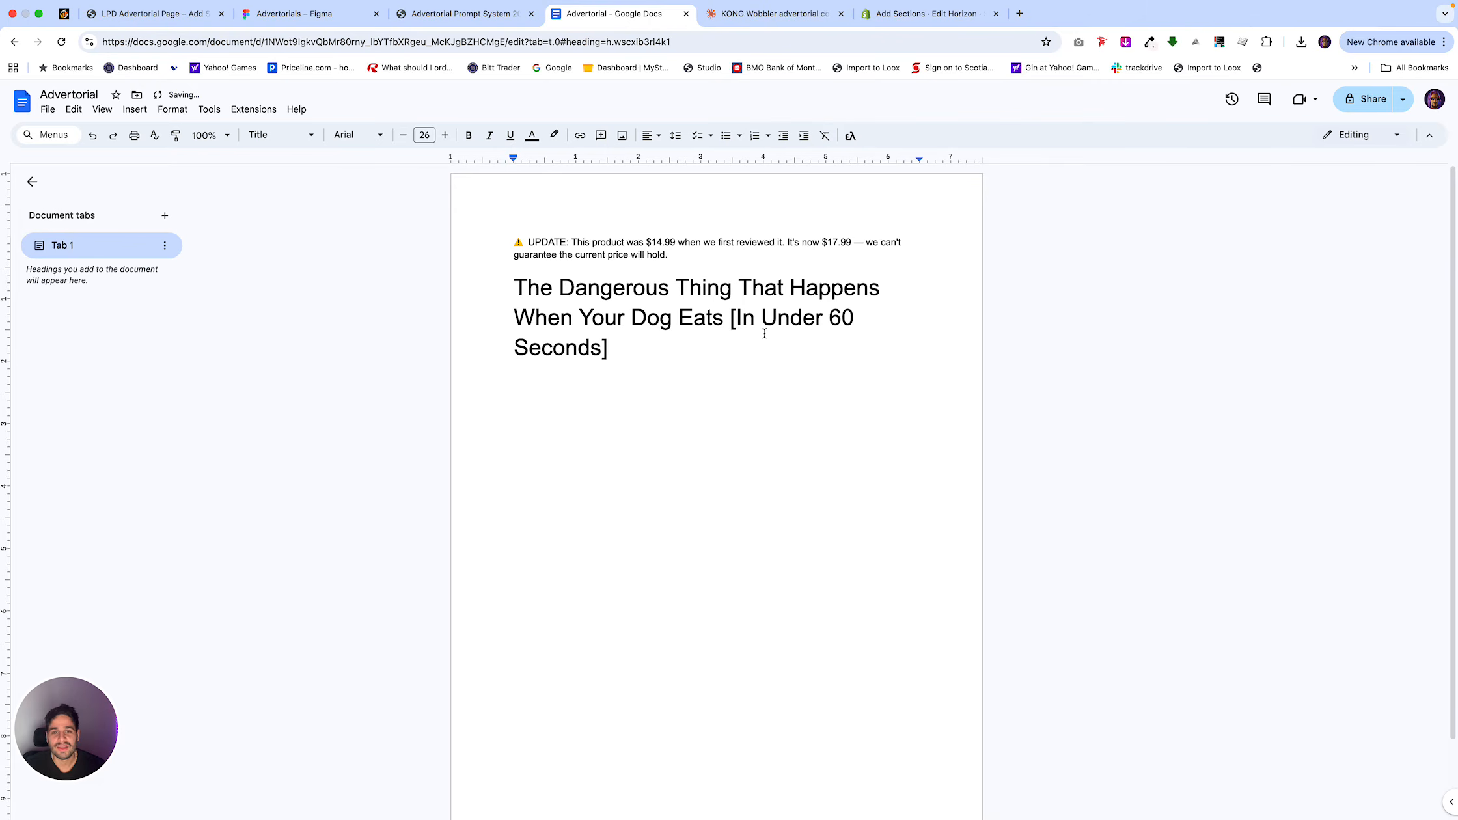
Remove the square brackets around "In Under 60 Seconds" in the title and start a new line below it.
key(BackSpace)
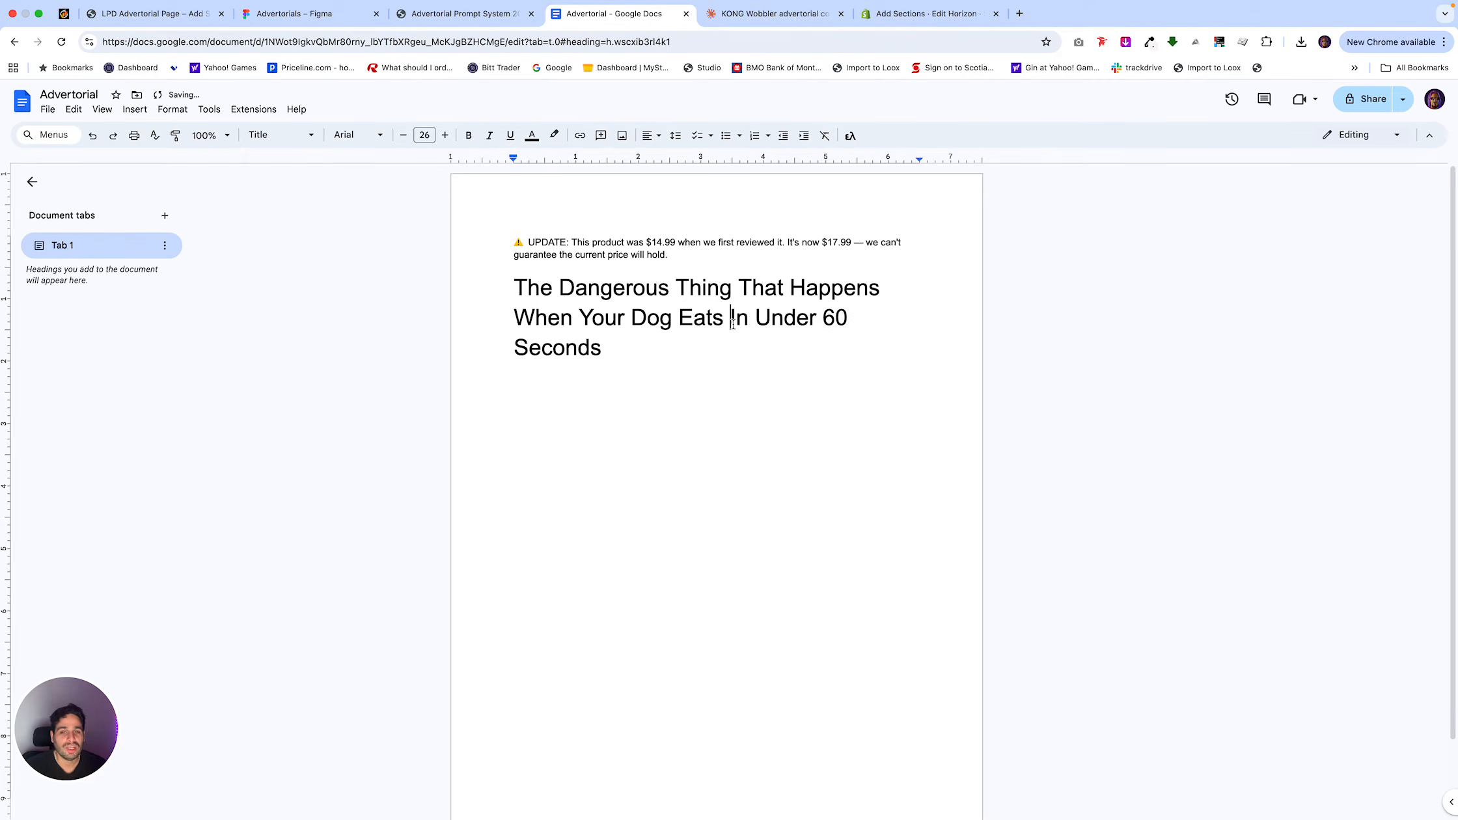
key(BackSpace)
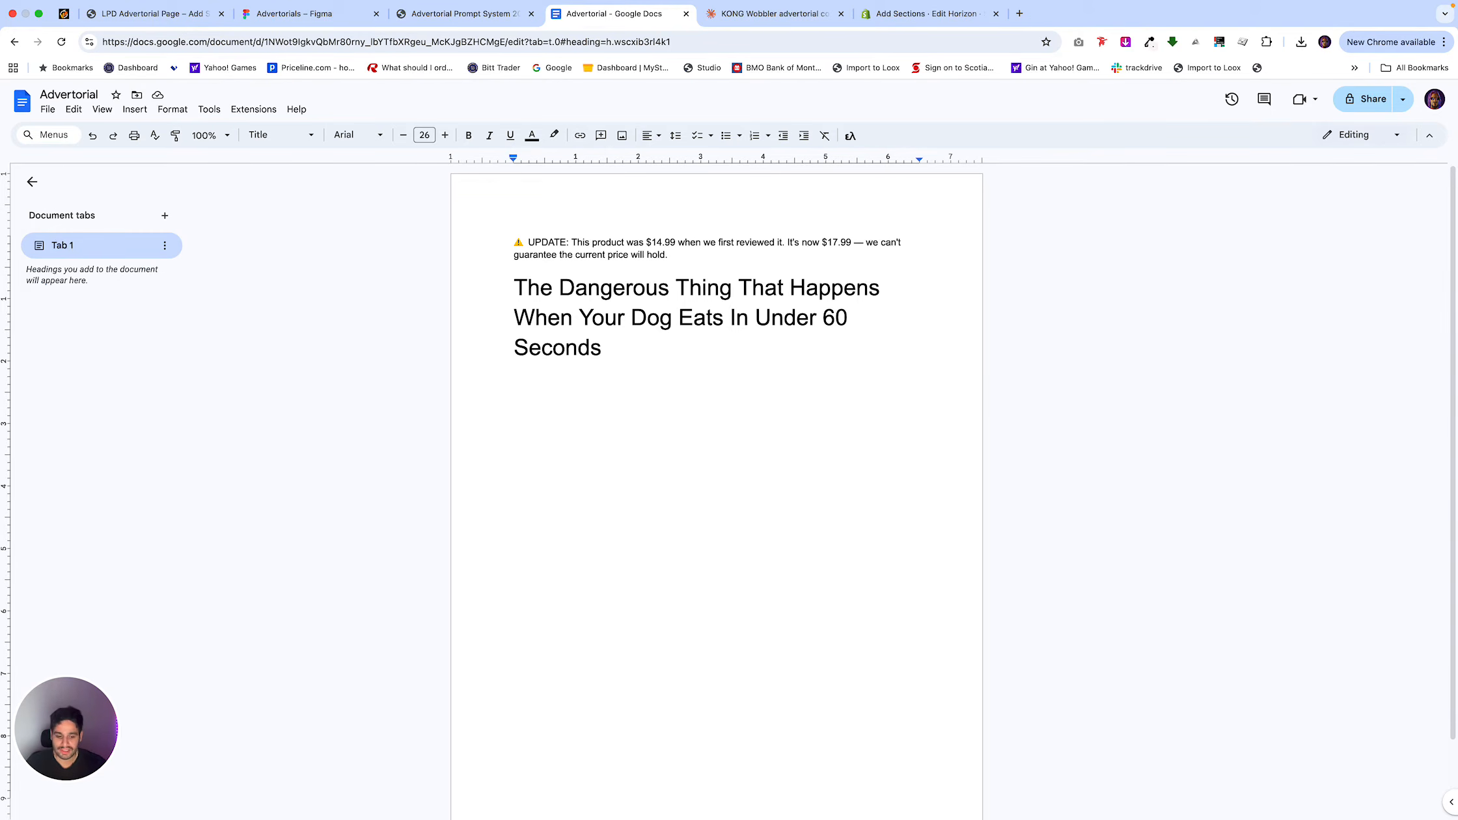
click(697, 352)
key(Return)
Copy Option 2's "silent mealtime killer" subtitle from the Claude chat into the Google Doc, directly under the title.
click(493, 15)
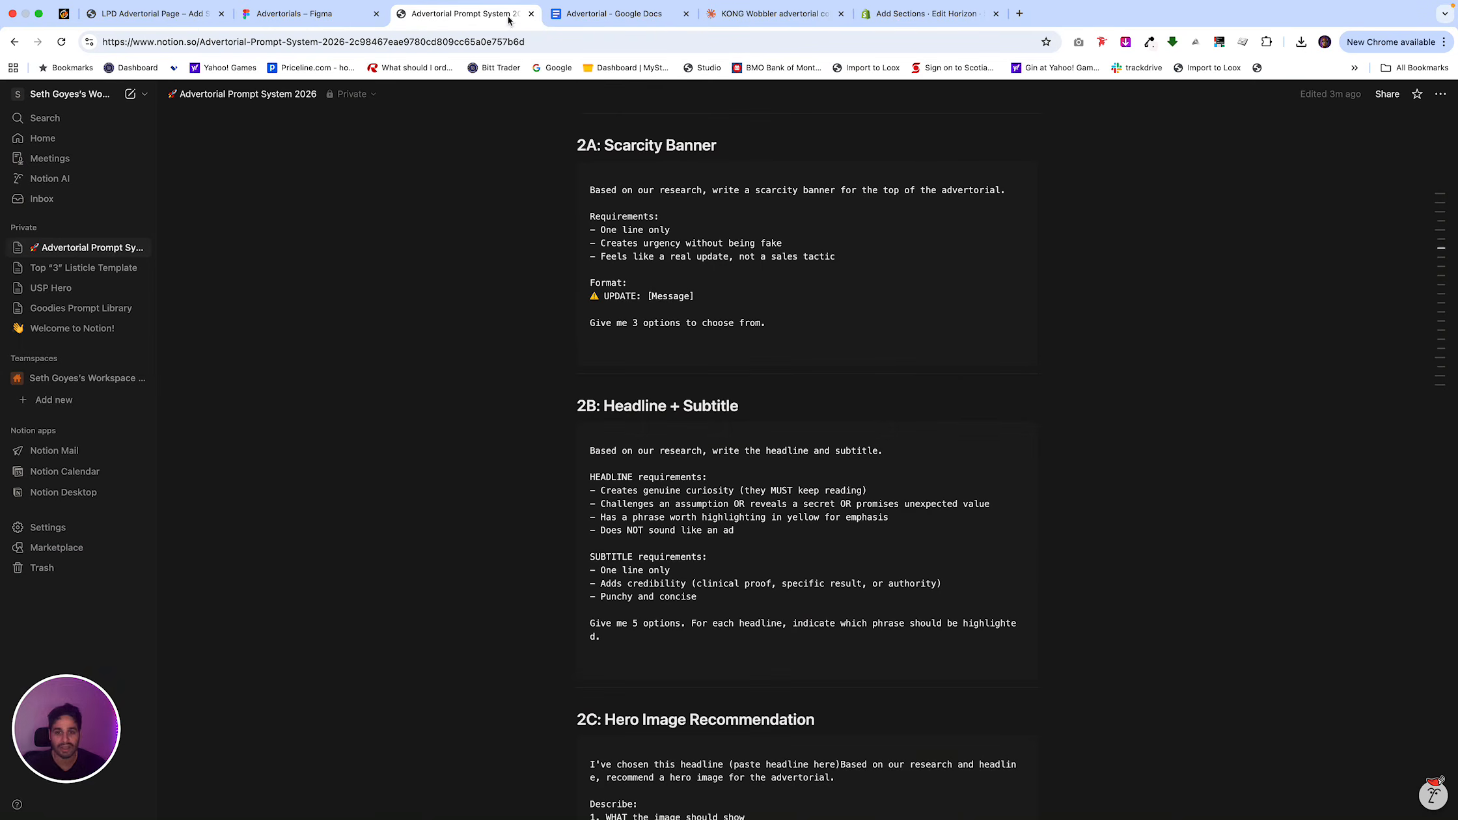
click(813, 13)
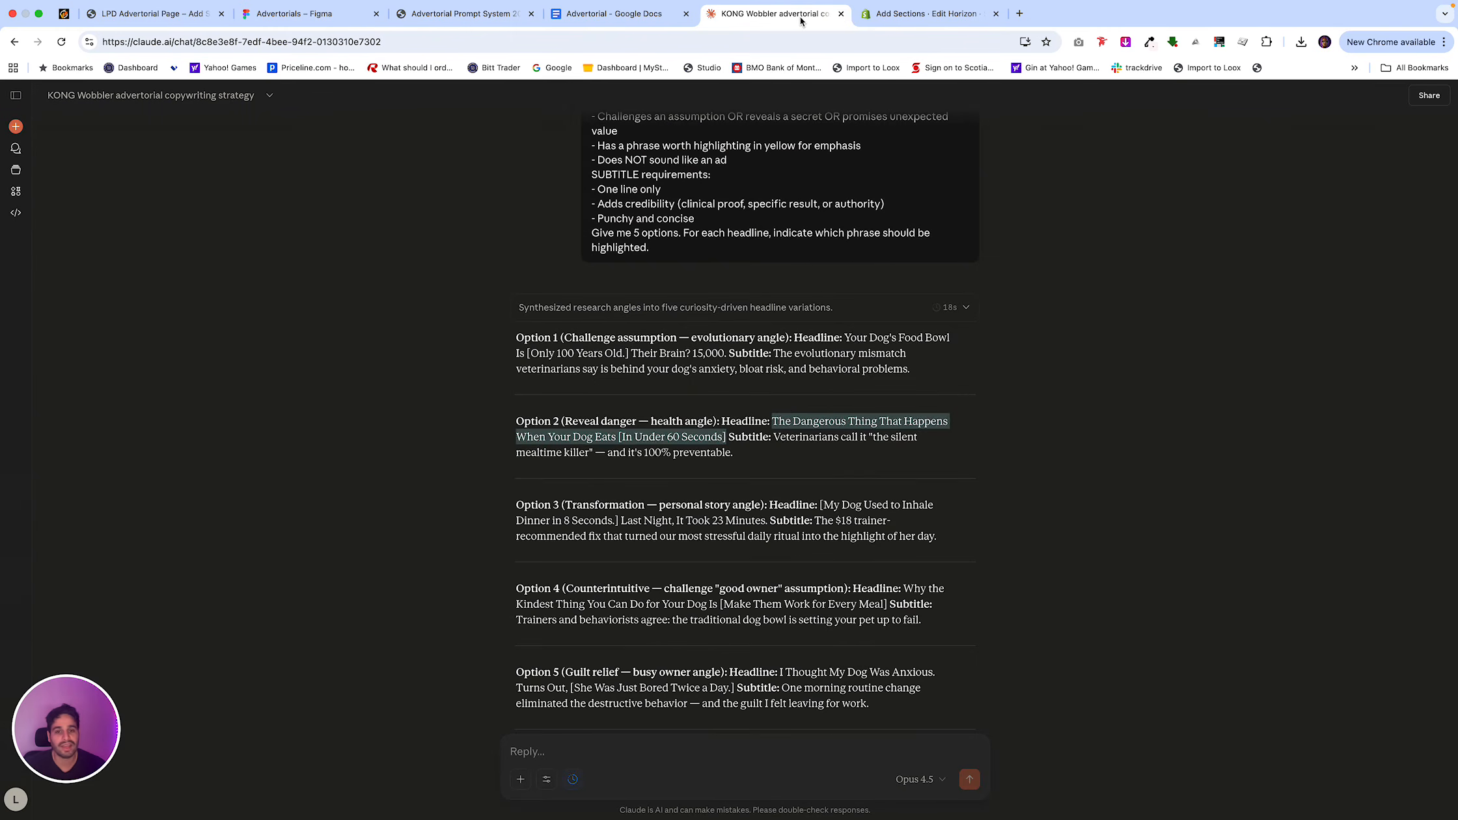
click(738, 459)
drag(738, 459, 776, 436)
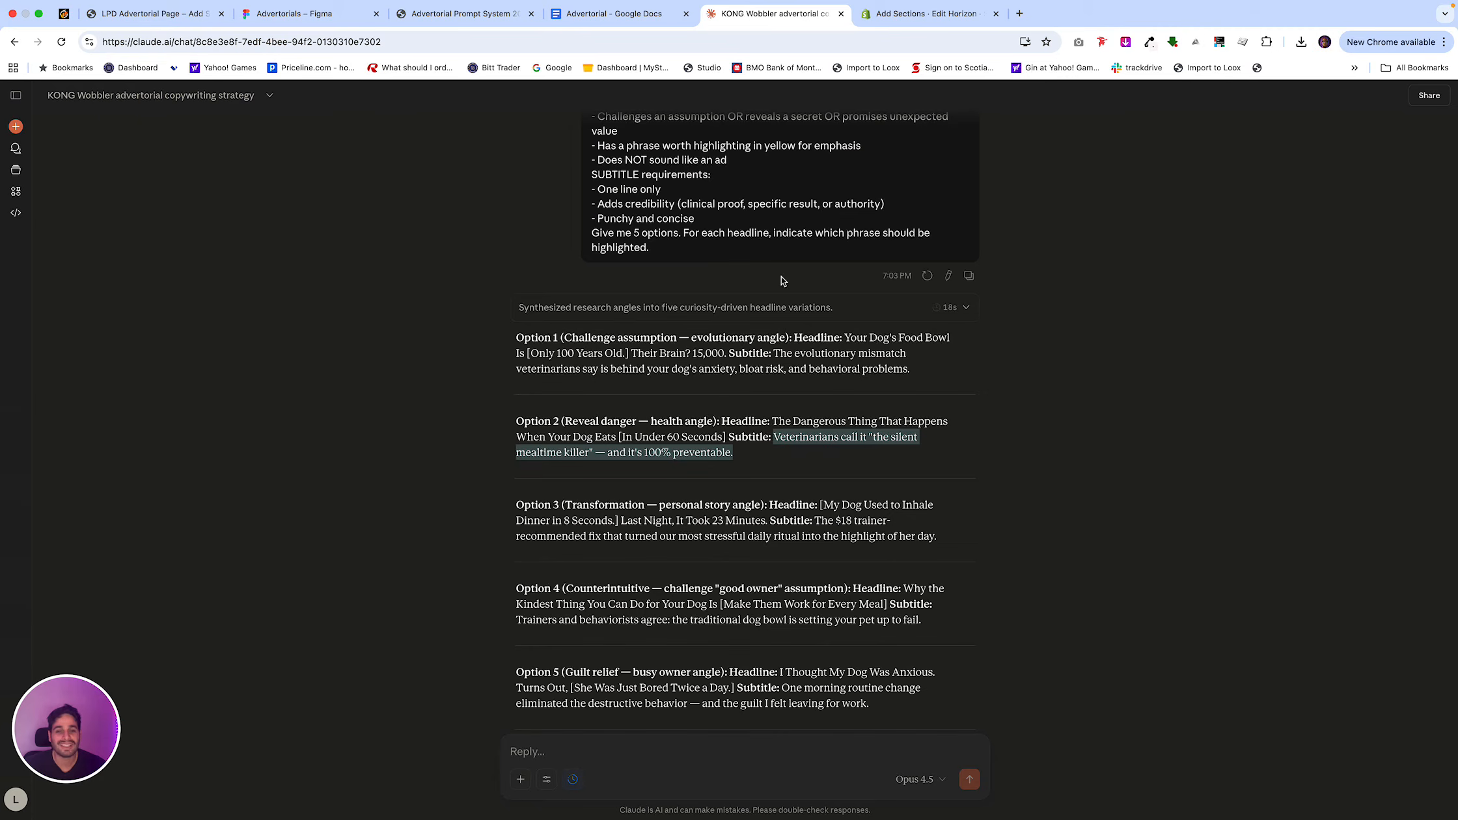
click(618, 13)
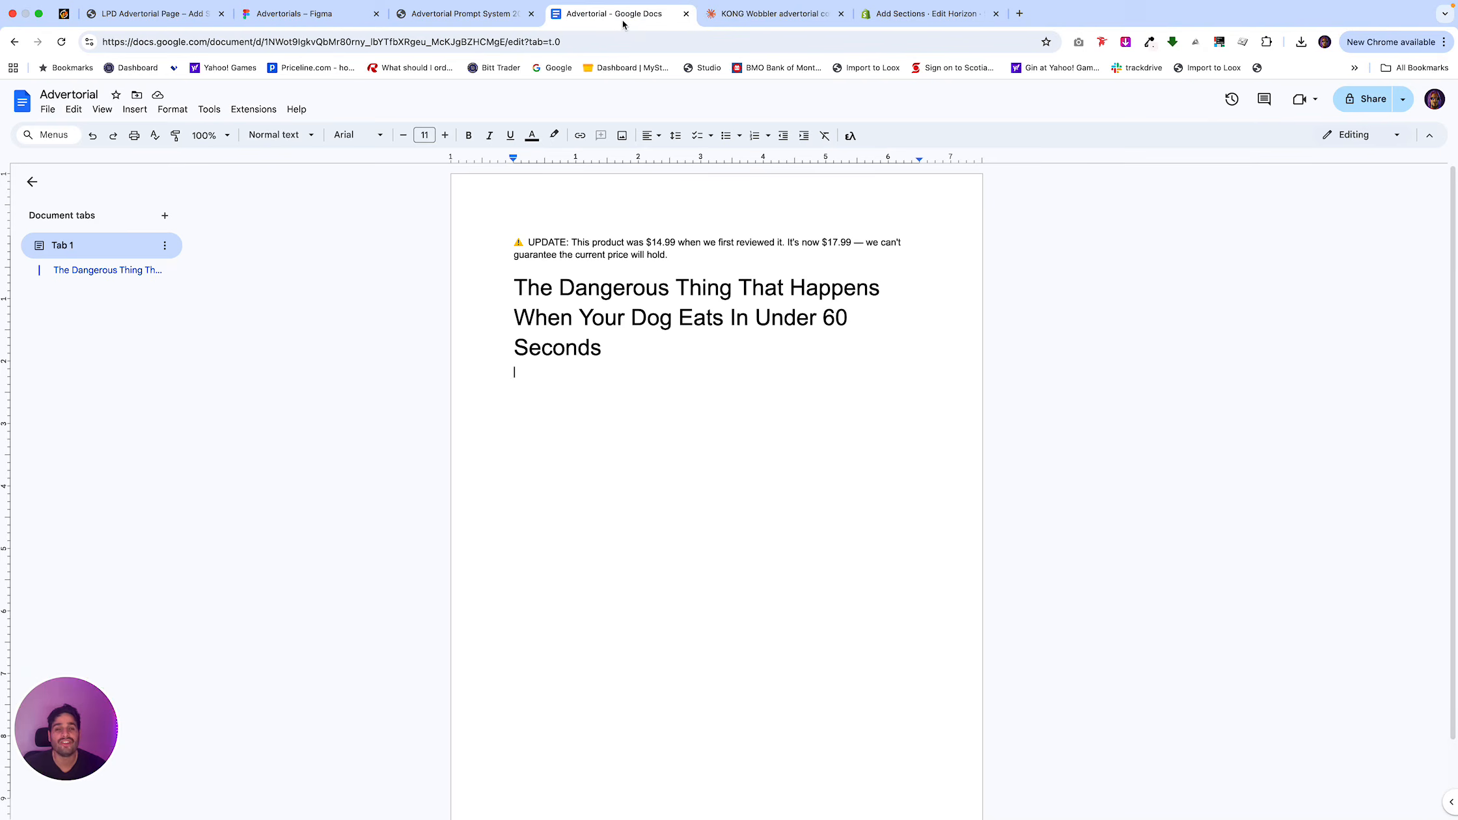
key(super+v)
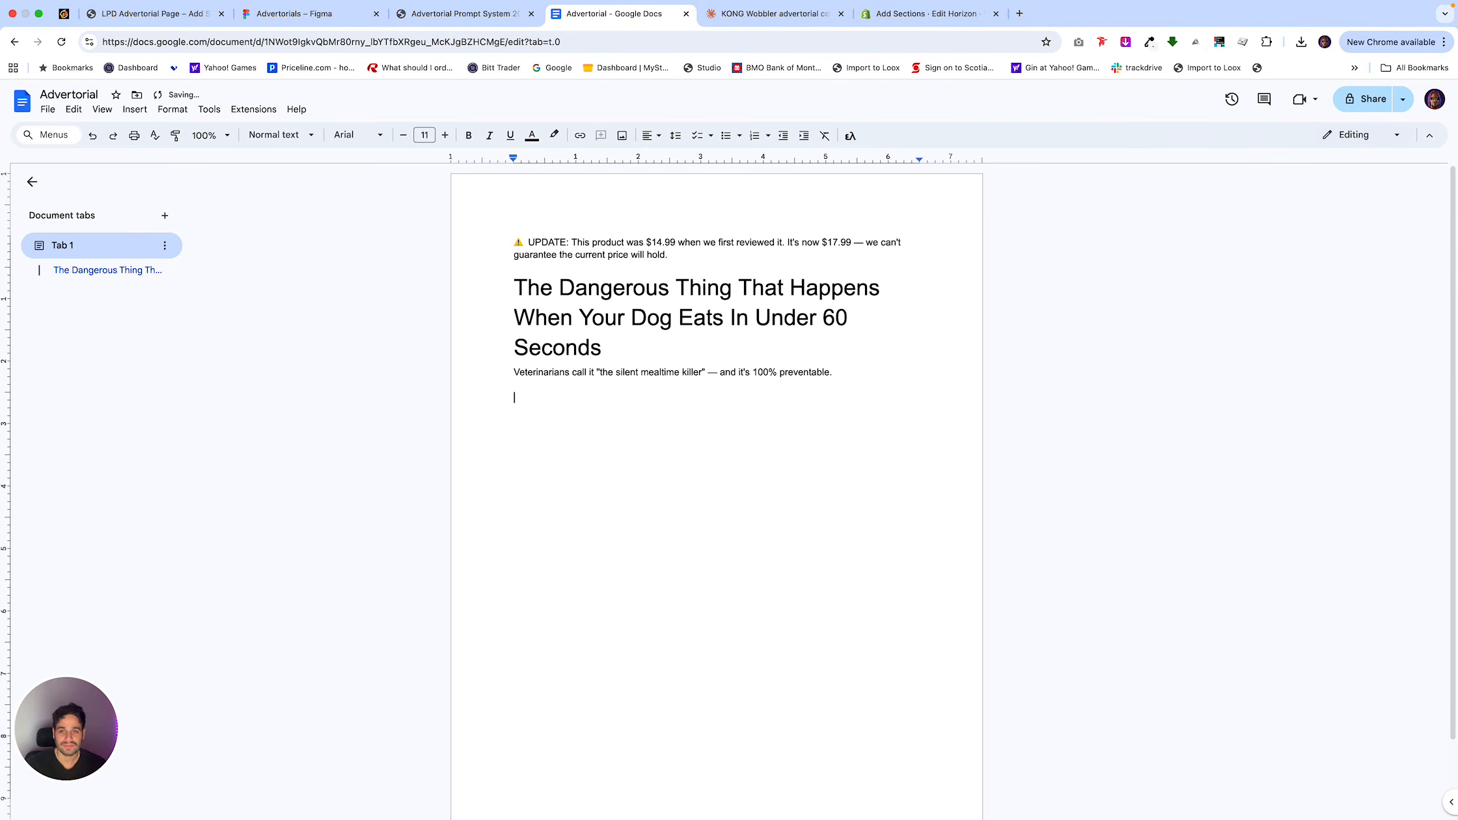
Copy the 2C: Hero Image Recommendation prompt from the Notion page and return to the Claude chat.
click(465, 13)
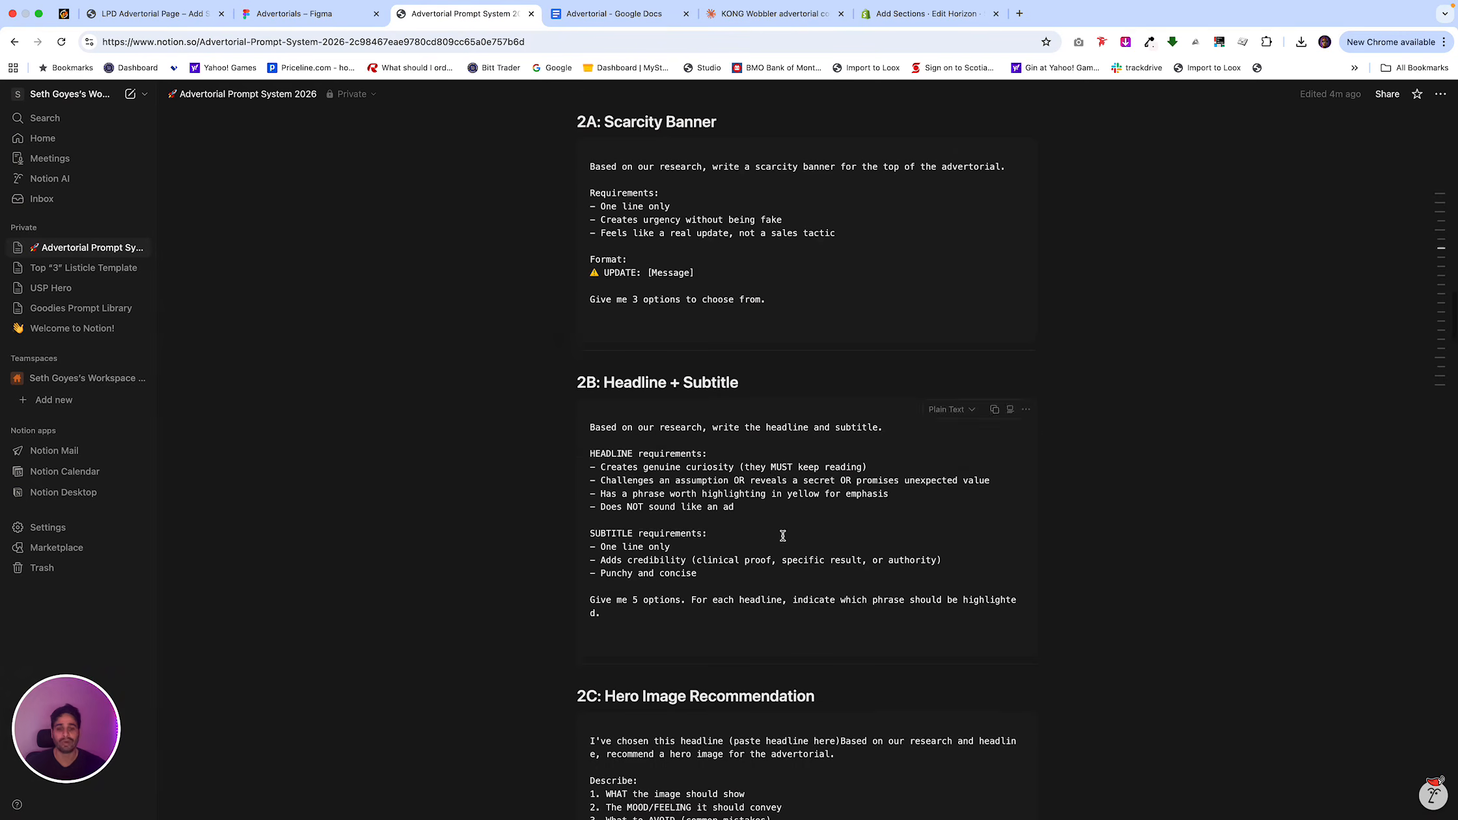
mouse_move(993, 496)
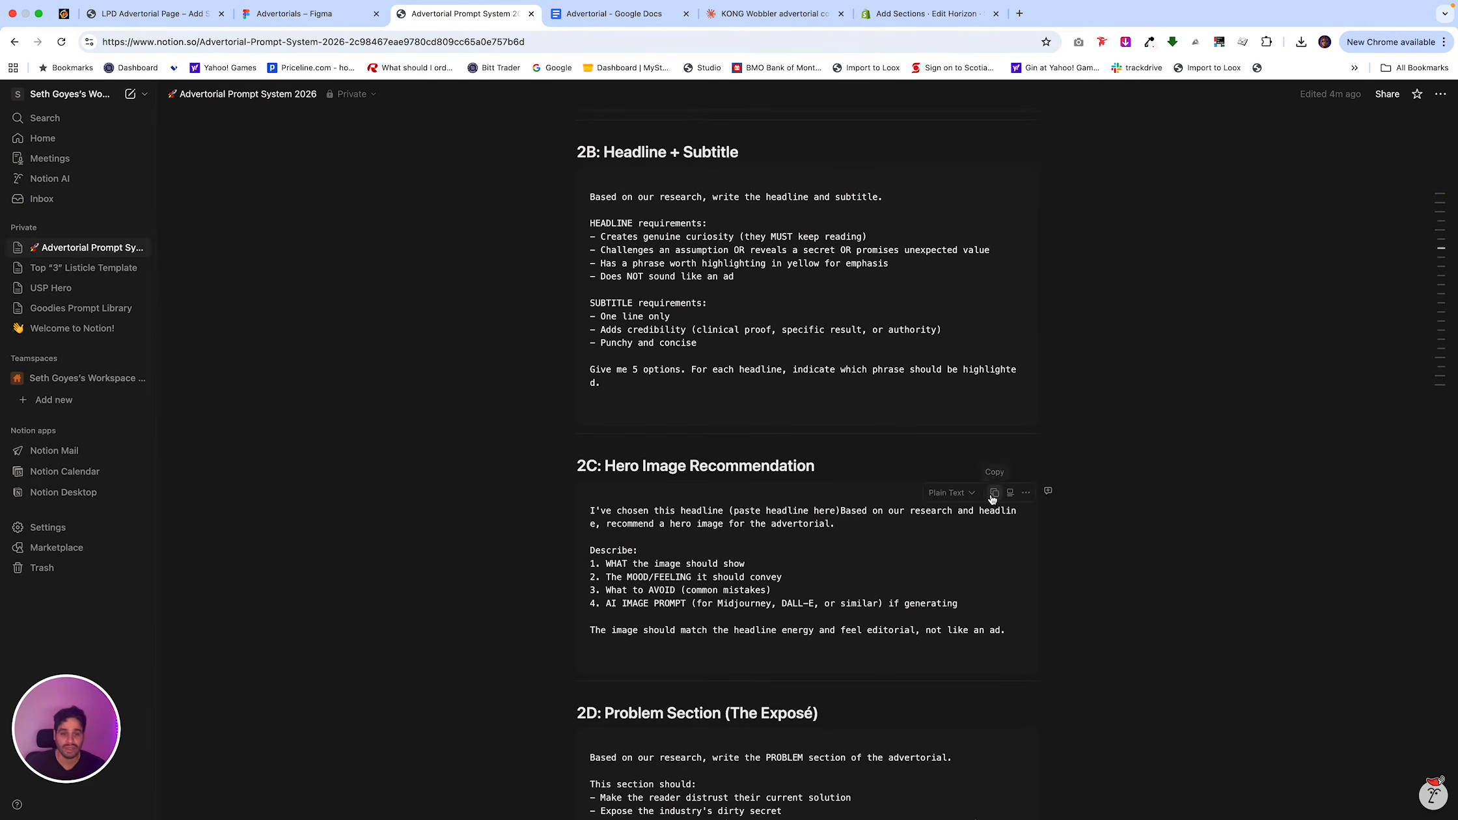
click(993, 495)
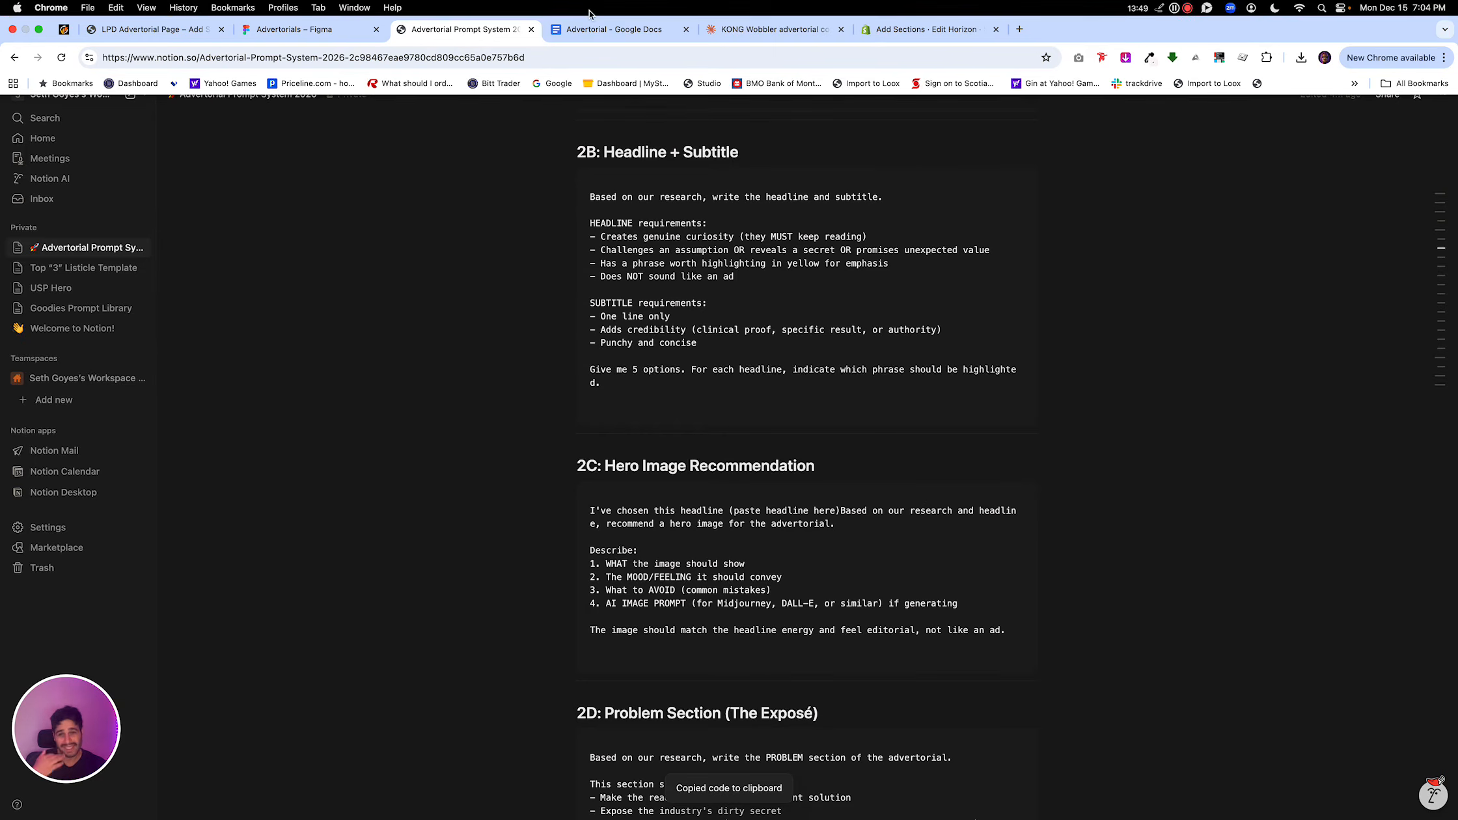
click(595, 29)
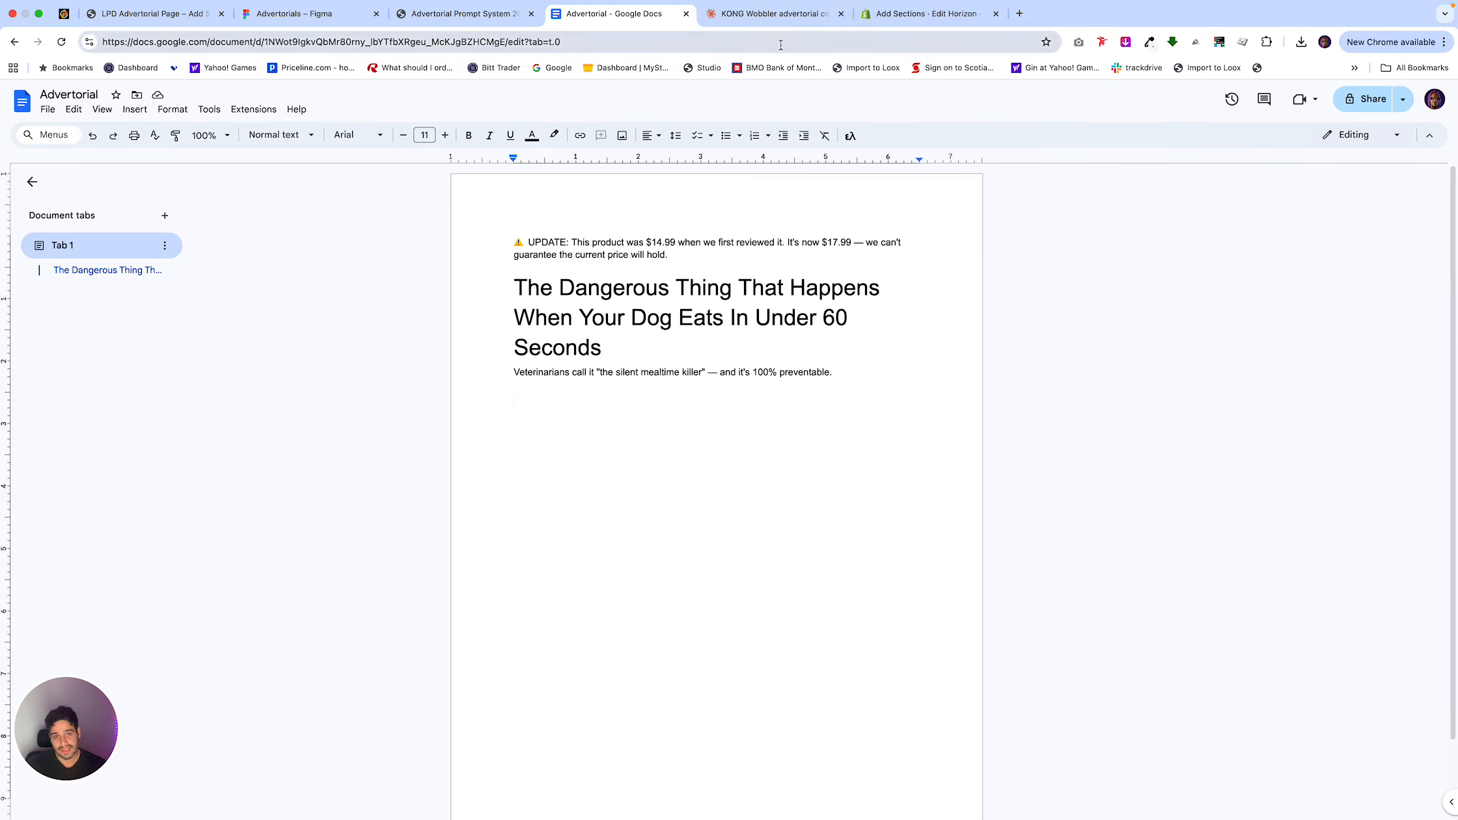
click(771, 14)
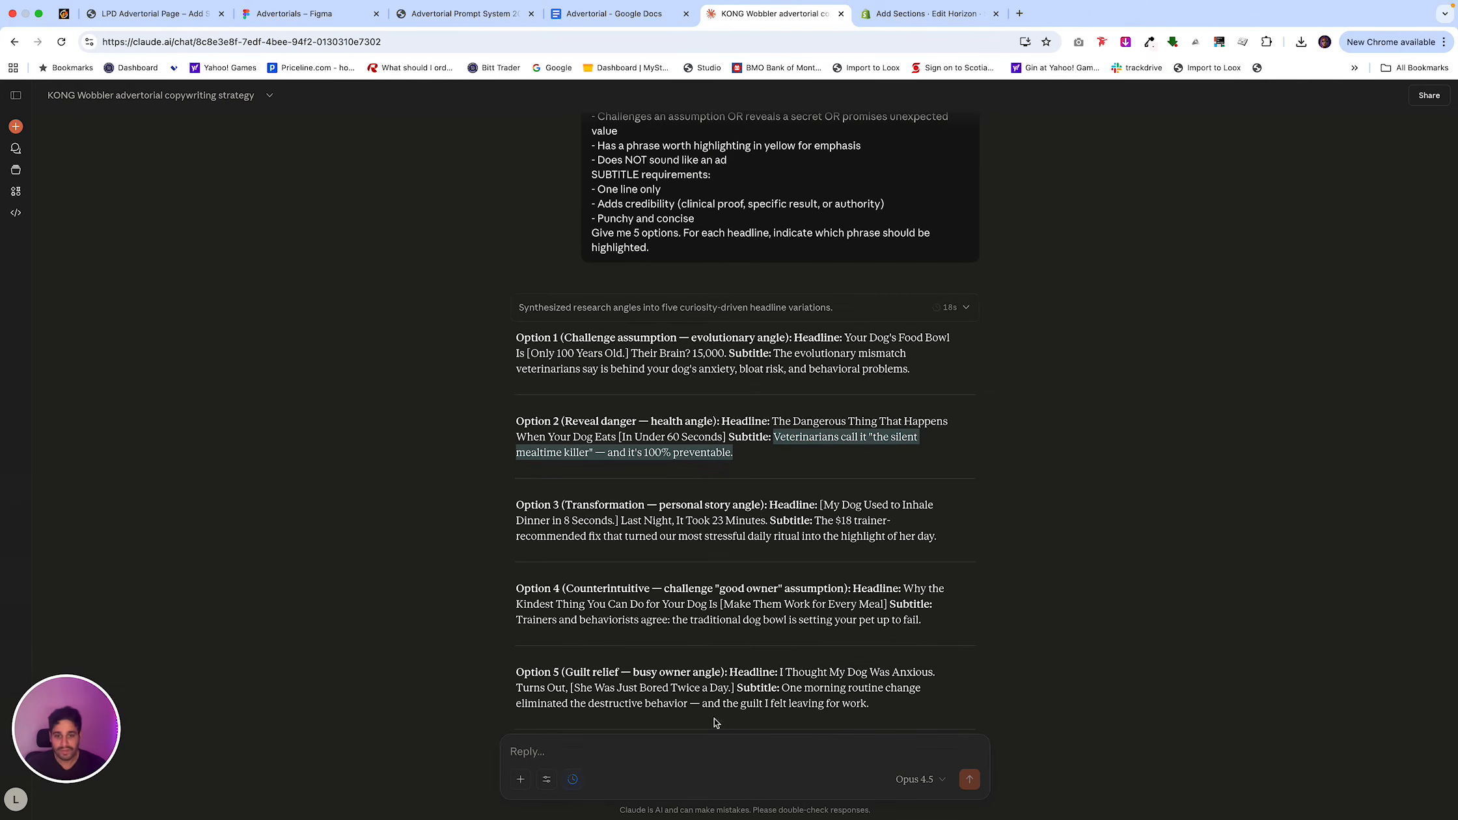
Draft a Claude message reading "Im using this headline:" followed by Option 2's headline and subtitle.
click(799, 465)
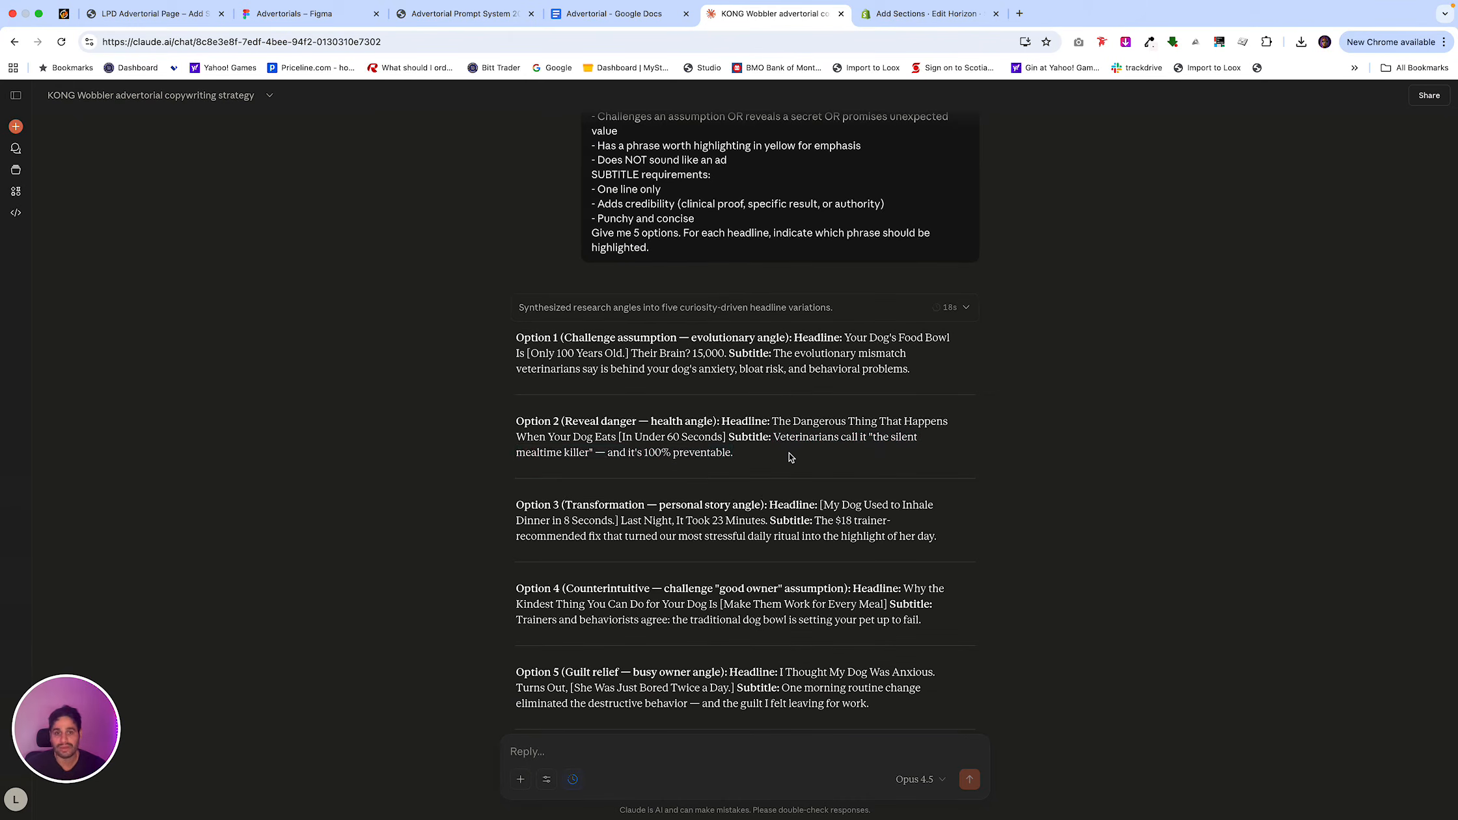
drag(758, 451, 728, 419)
click(679, 754)
text(Im using this headlin)
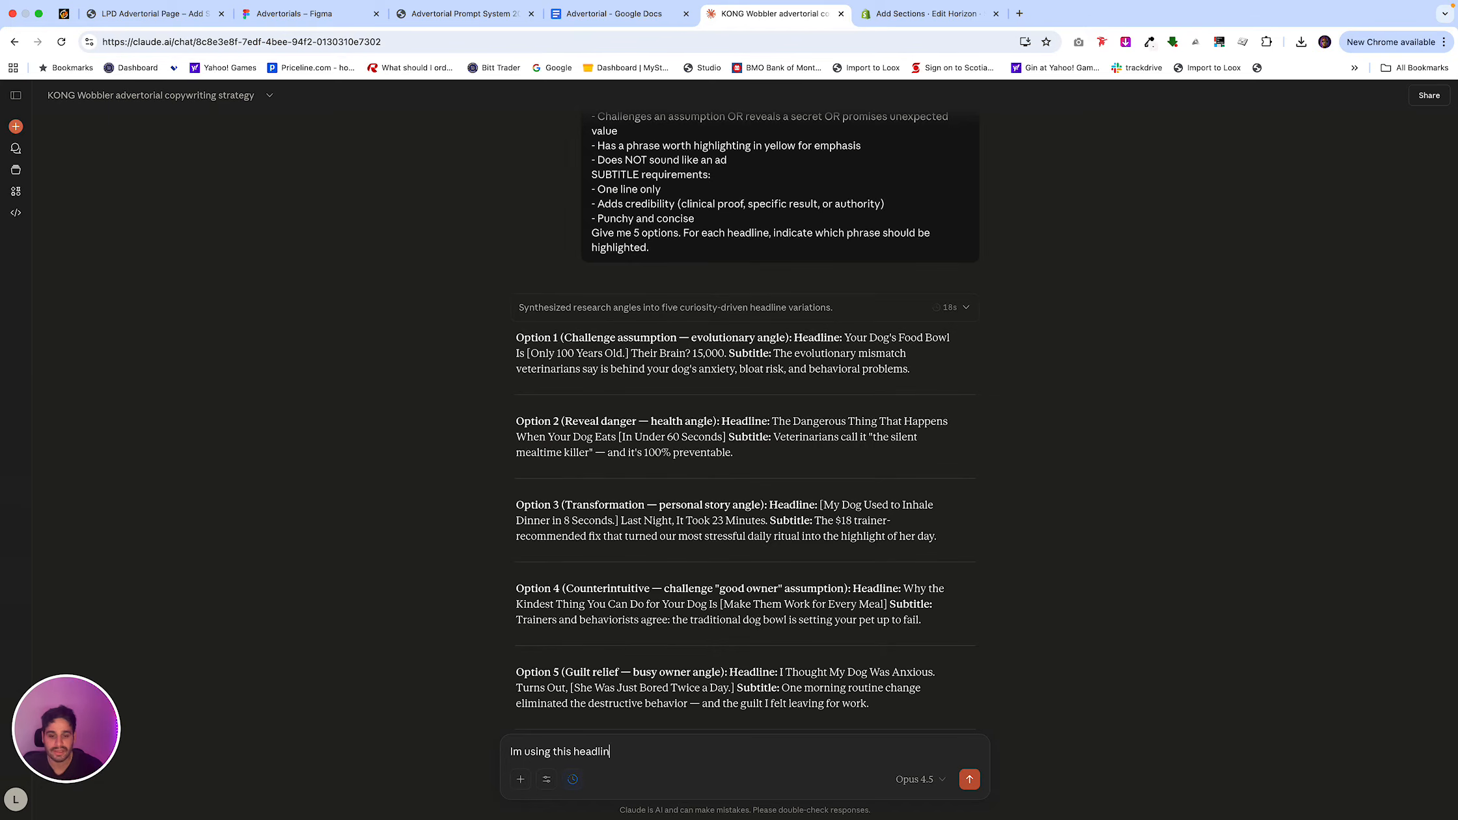
text(e:)
key(super+v)
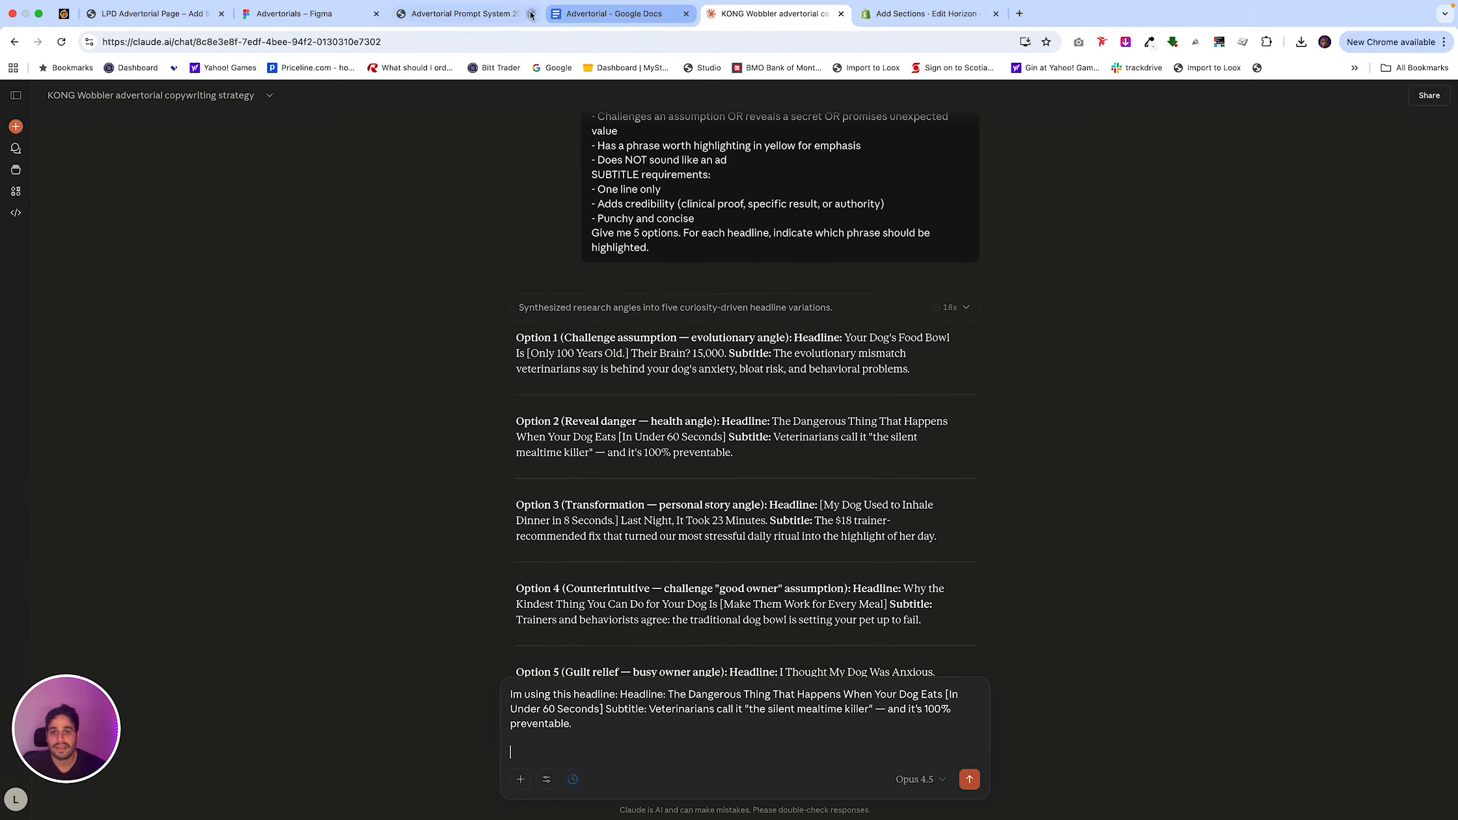
Append Notion's 2C: Hero Image Recommendation prompt to the Claude message, delete its "(paste headline here)" placeholder, and submit the message.
click(485, 14)
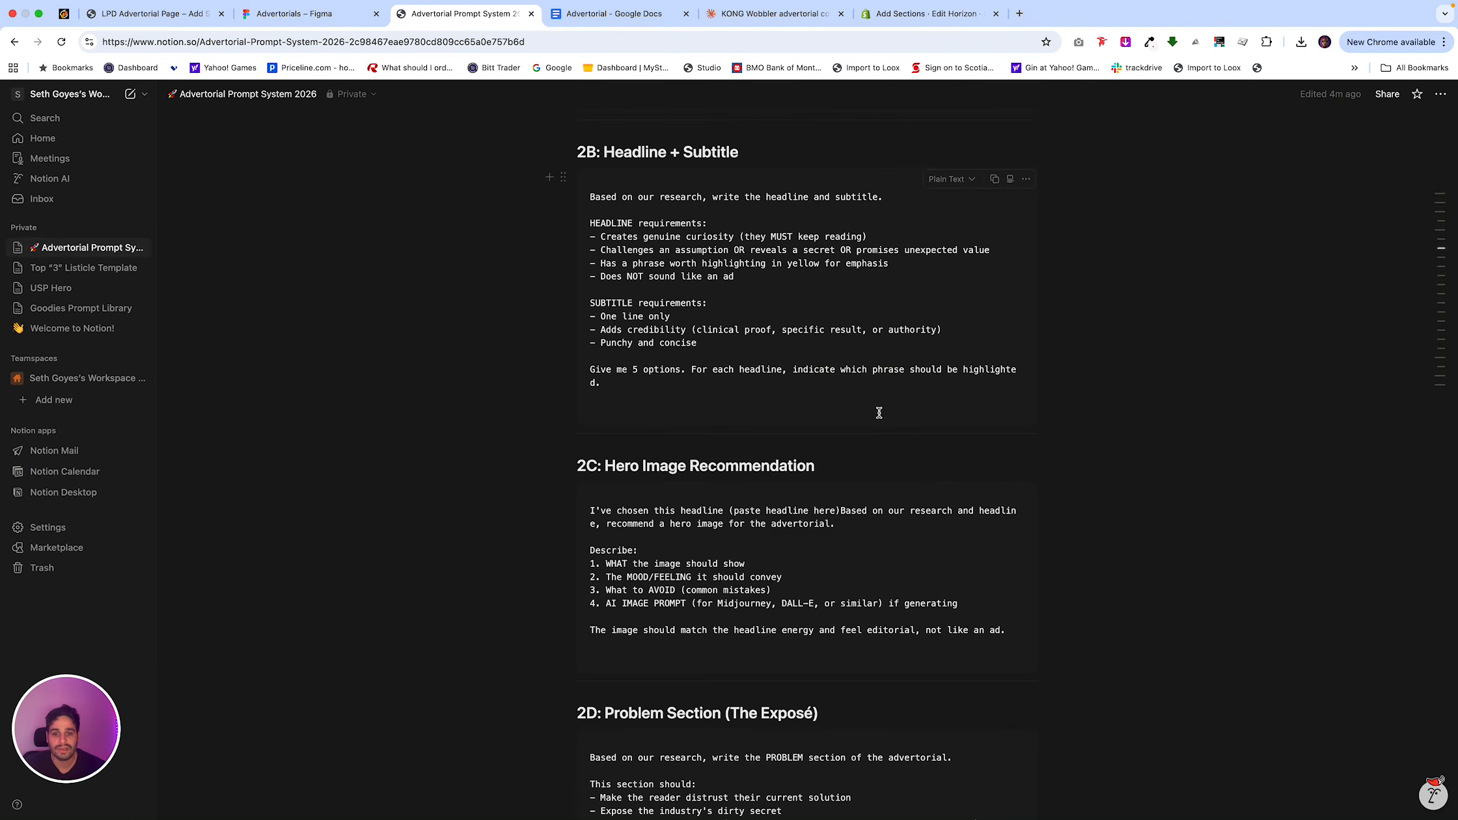
click(995, 493)
click(613, 13)
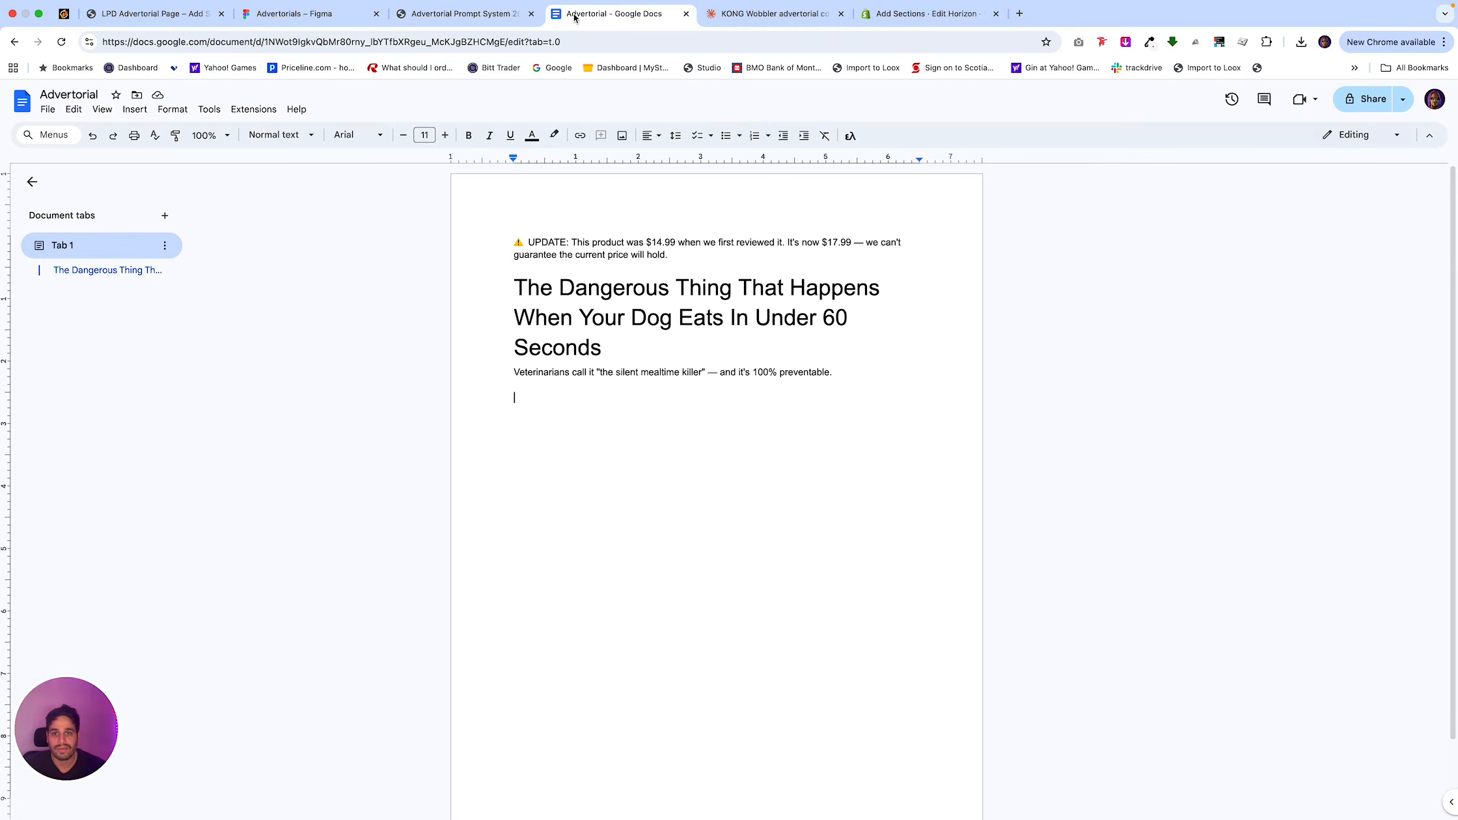
click(771, 25)
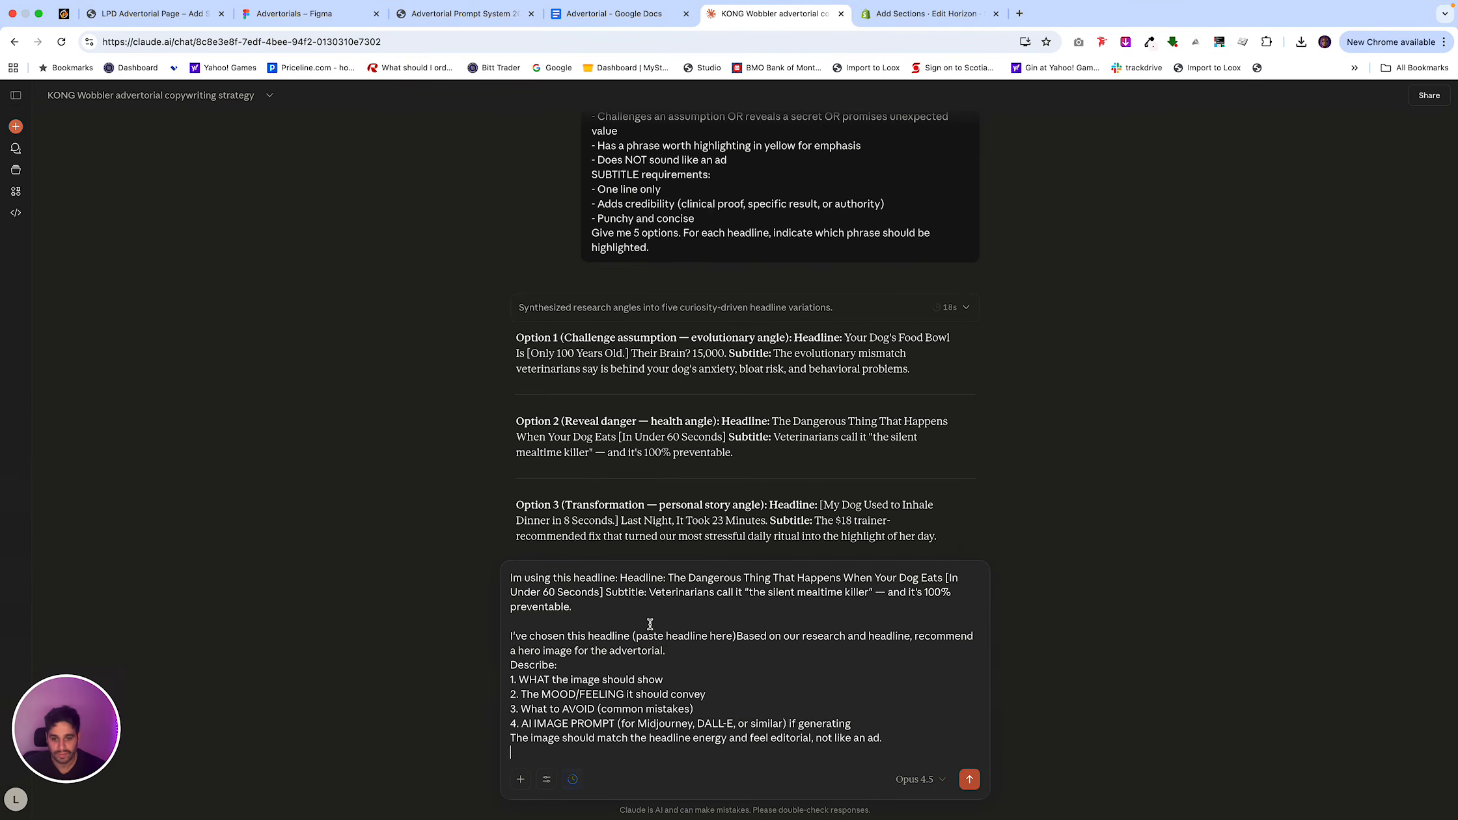
drag(736, 636, 633, 635)
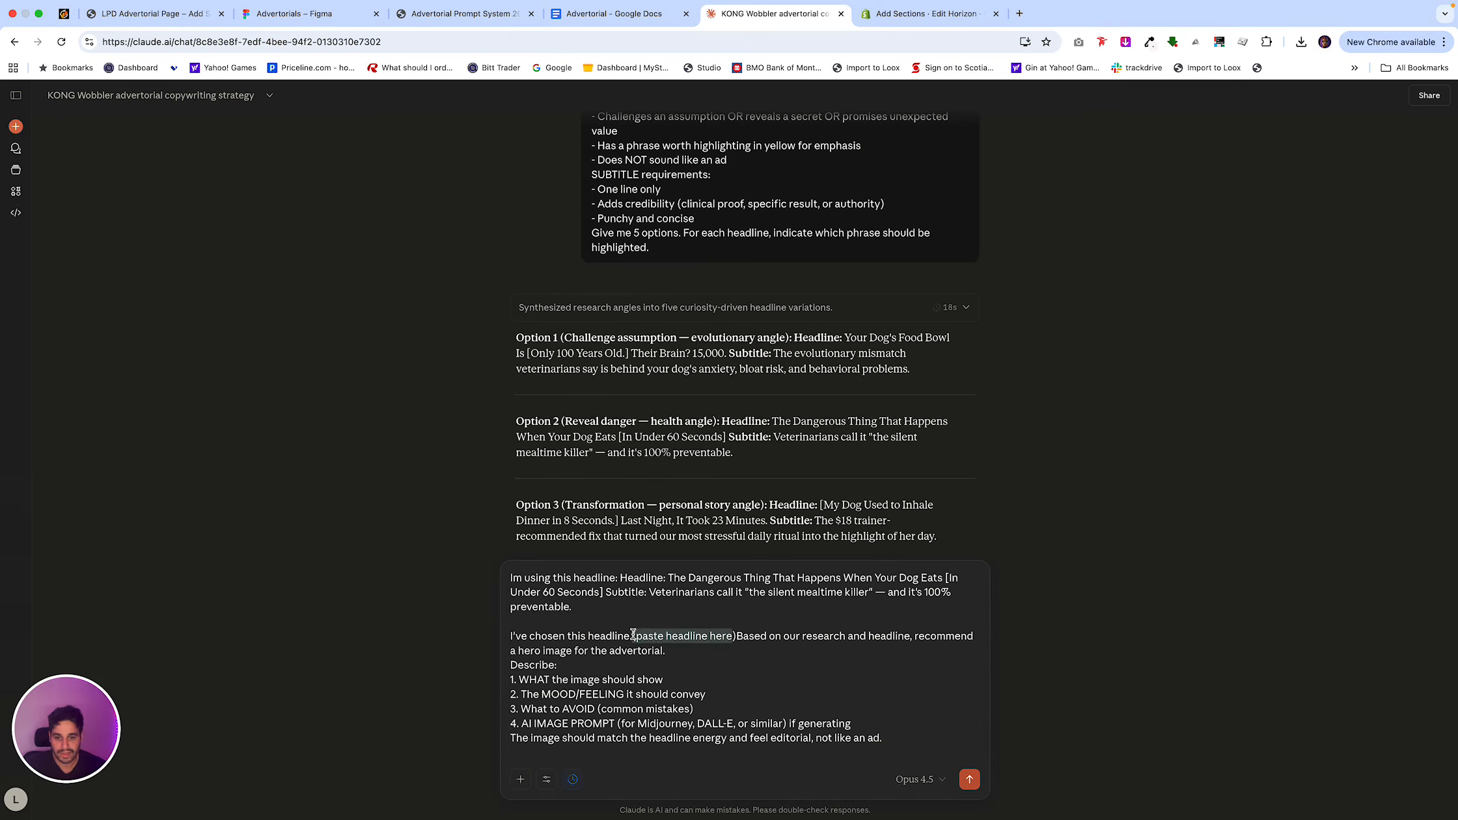
key(BackSpace)
key(Delete)
key(Return)
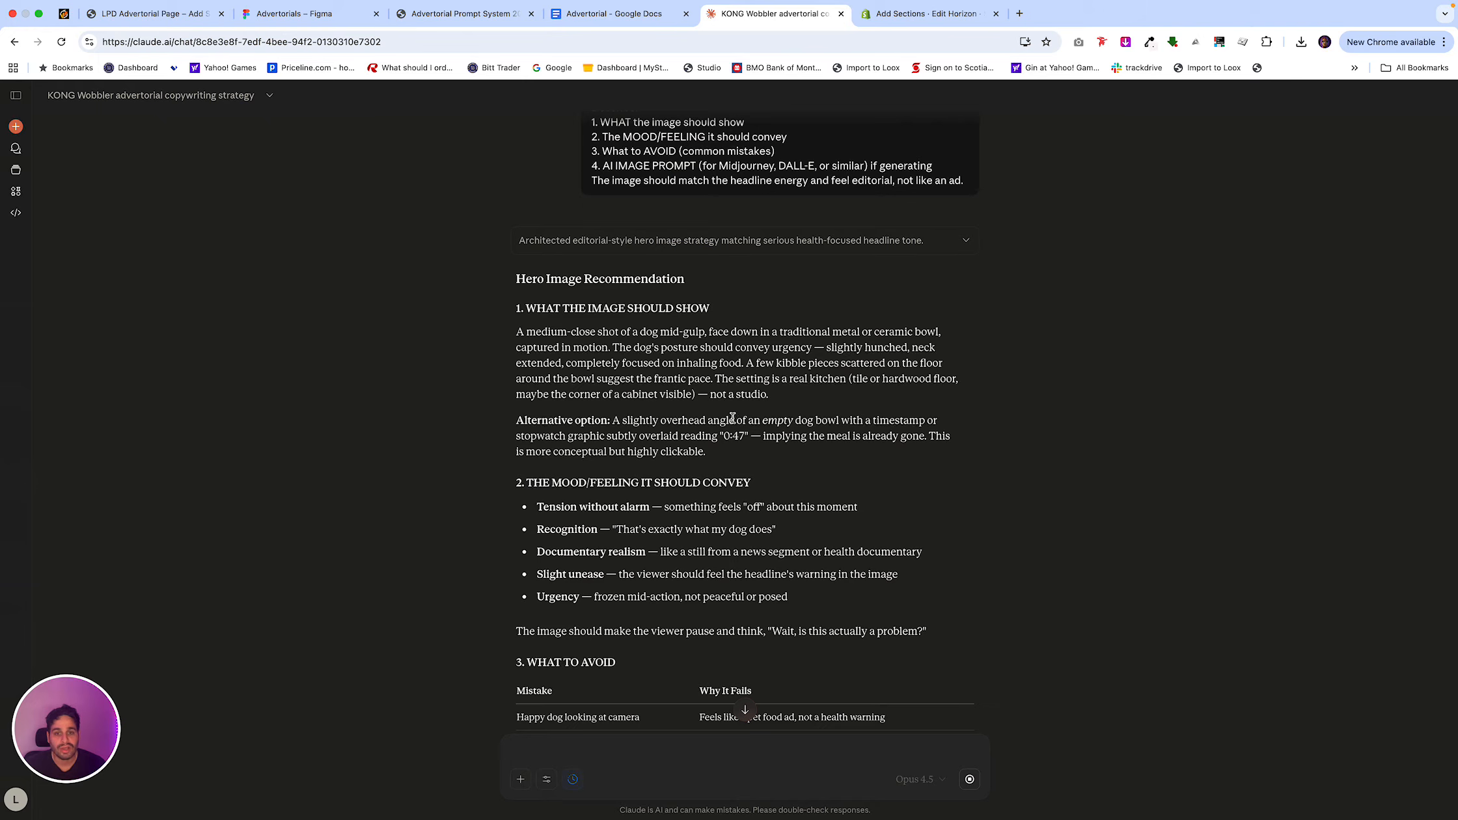
Copy the main paragraph describing what the image should show from Claude's Hero Image Recommendation, leaving out the alternative option.
drag(721, 450, 544, 377)
click(700, 394)
drag(786, 395, 517, 331)
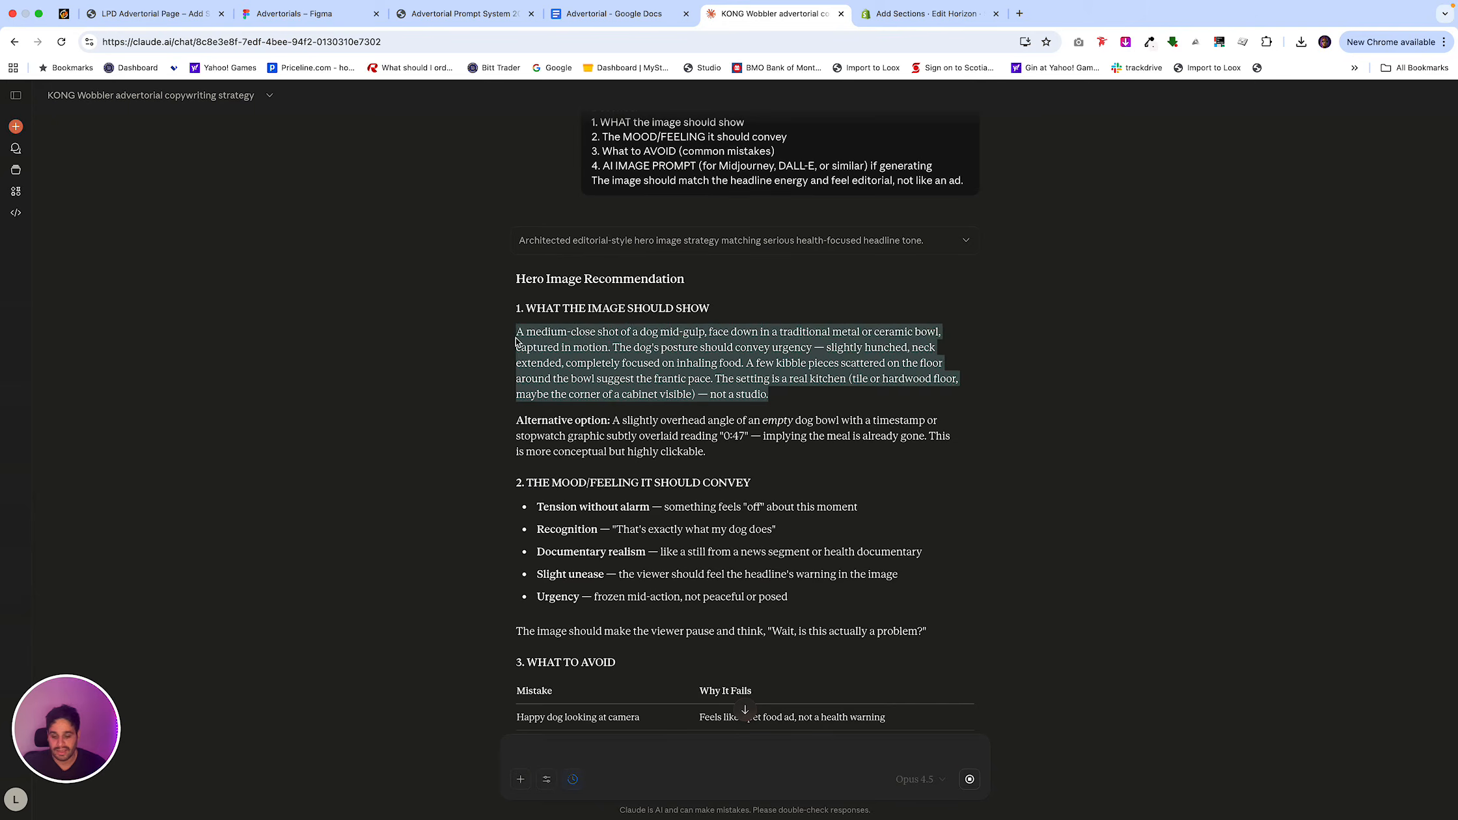
Search Google for "google gemini" in a new tab.
click(1019, 14)
text(goo)
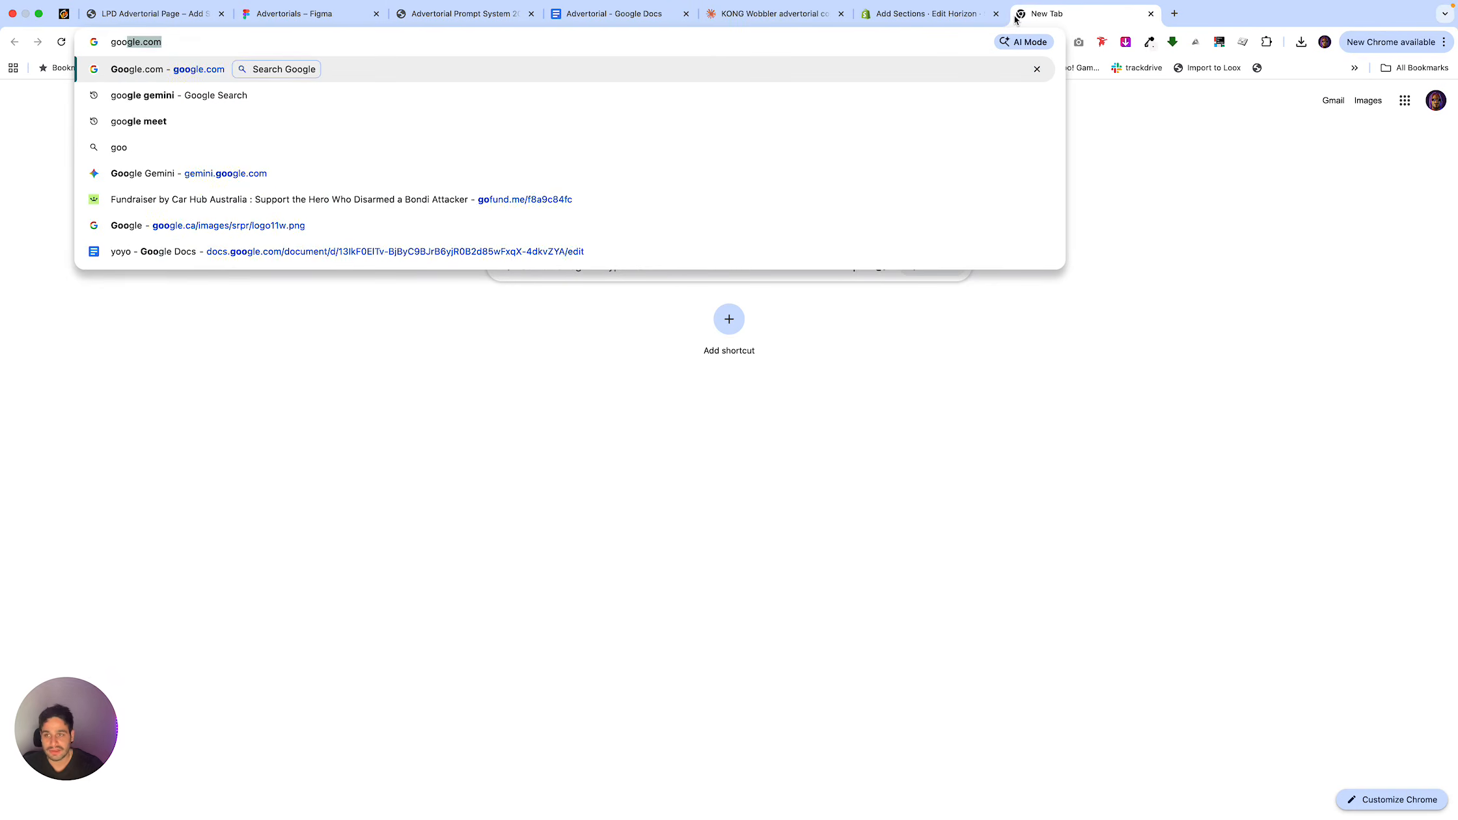
text(gle gemini)
key(Return)
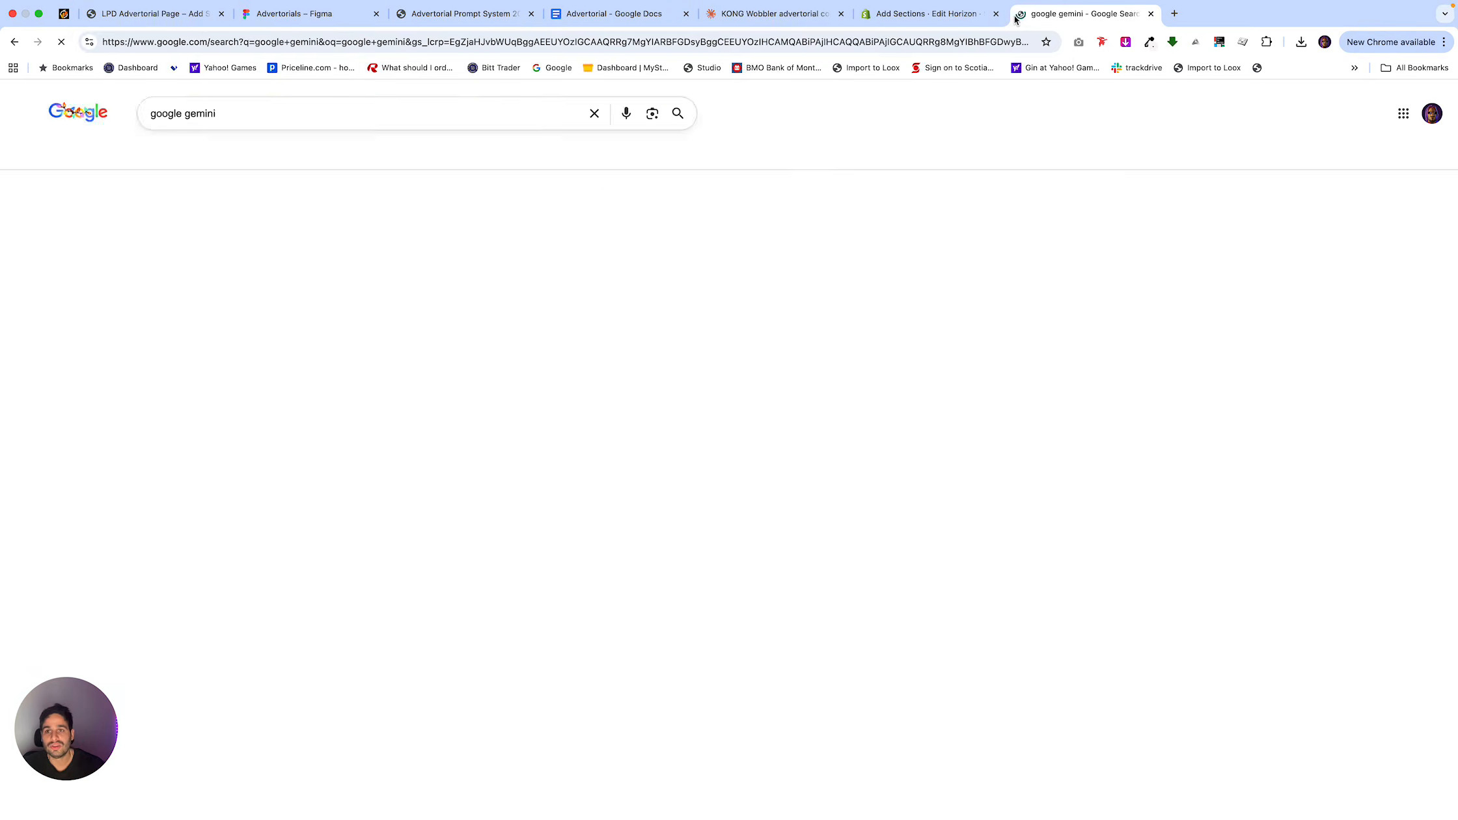
click(464, 20)
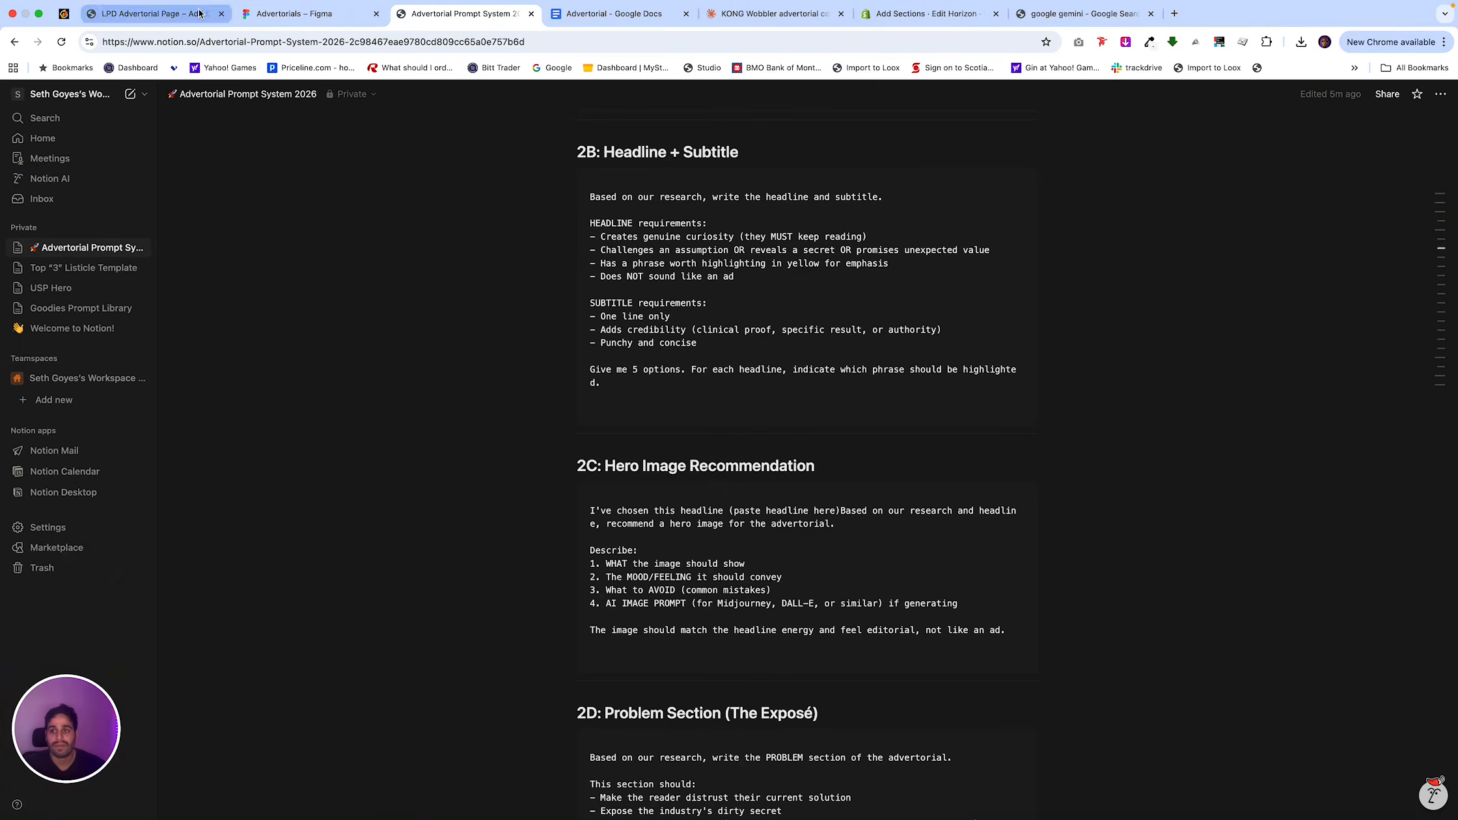
key(super+1)
scroll(559, 504, down, 10)
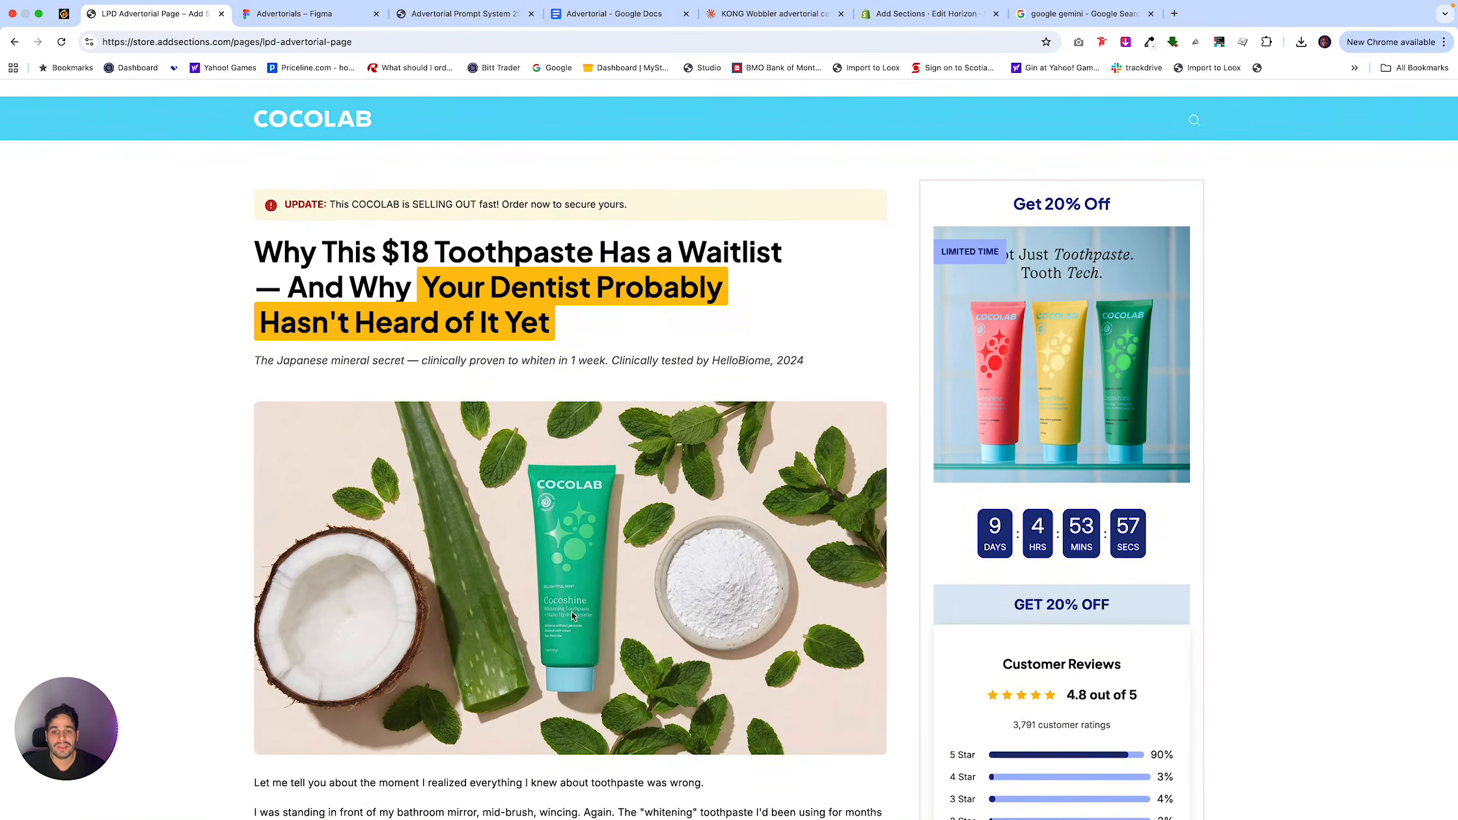
scroll(572, 615, down, 20)
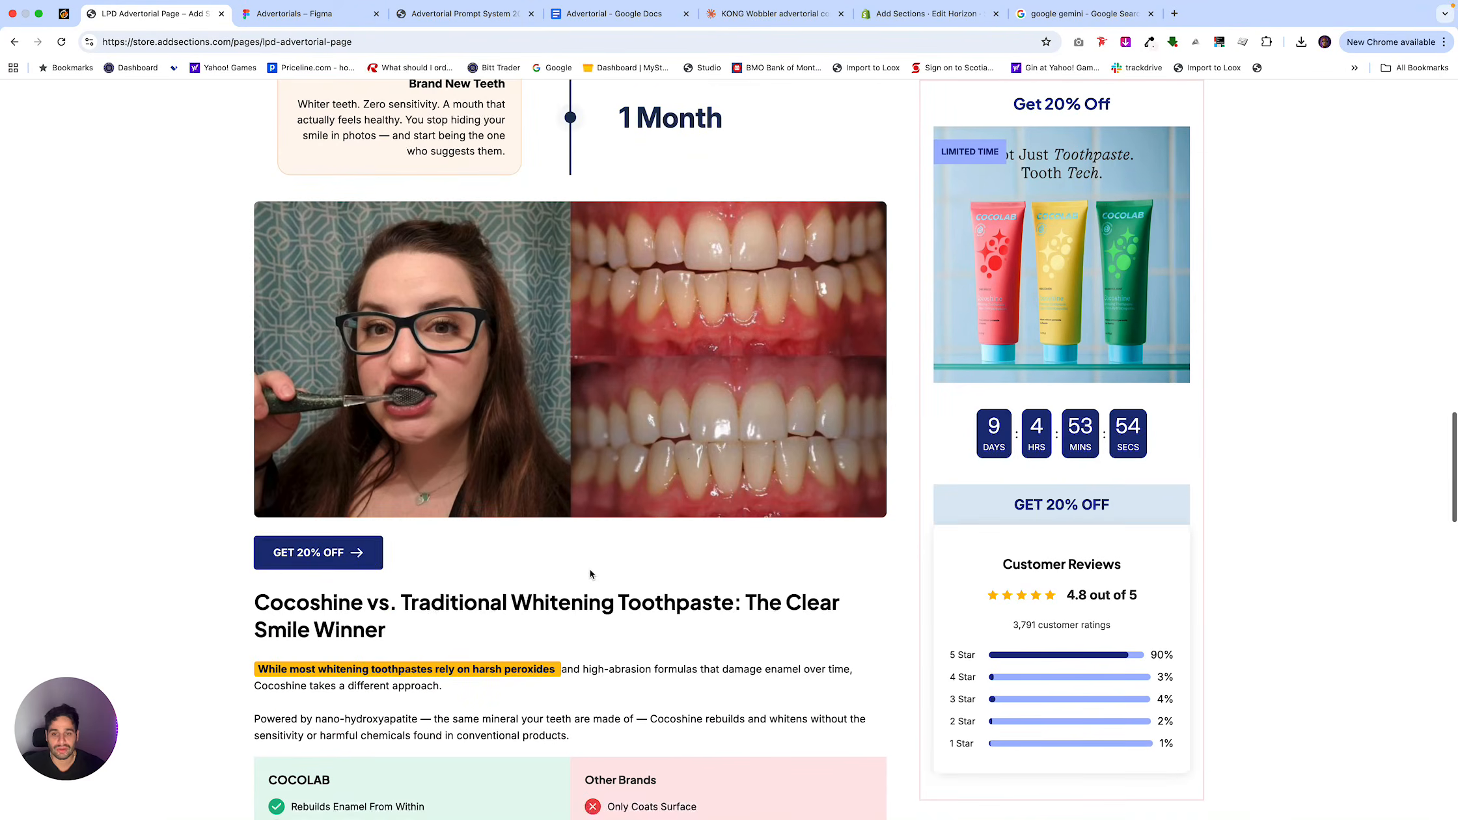
scroll(671, 456, down, 15)
Open Google Gemini from the search results, switch to the Landing Page Dude account, and close the original Gemini tab.
click(1084, 13)
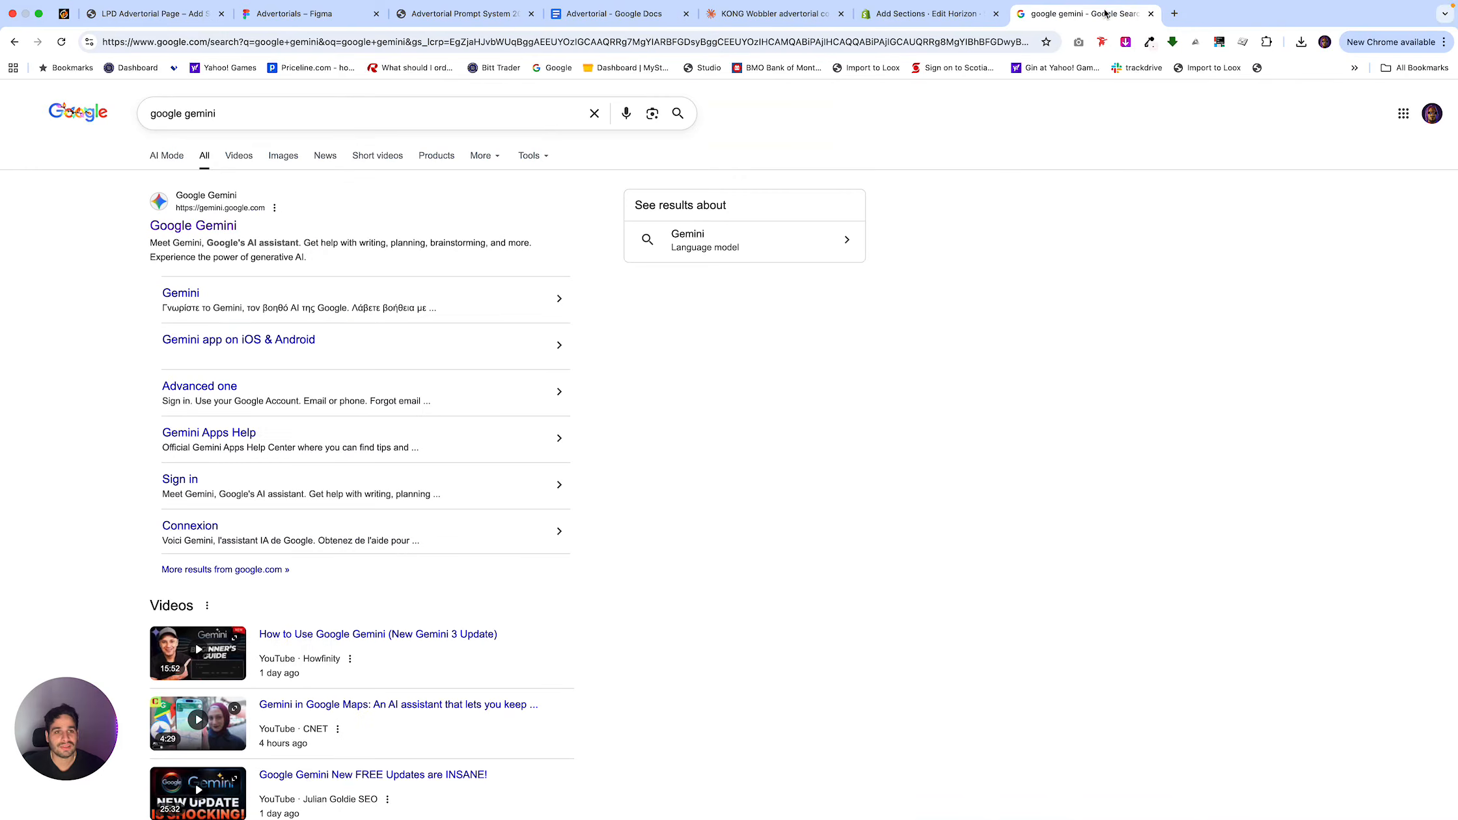
click(225, 225)
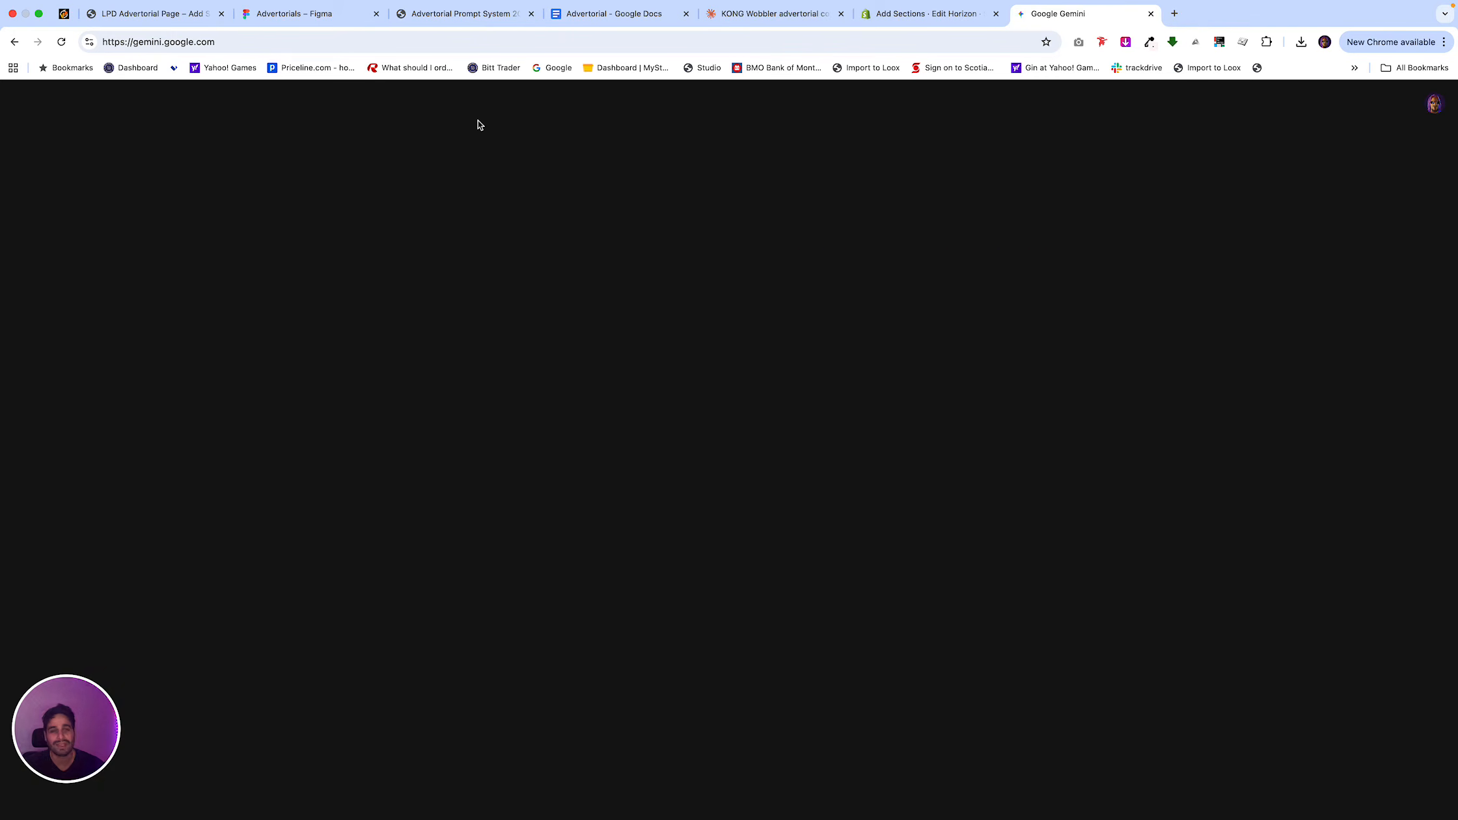
click(1435, 106)
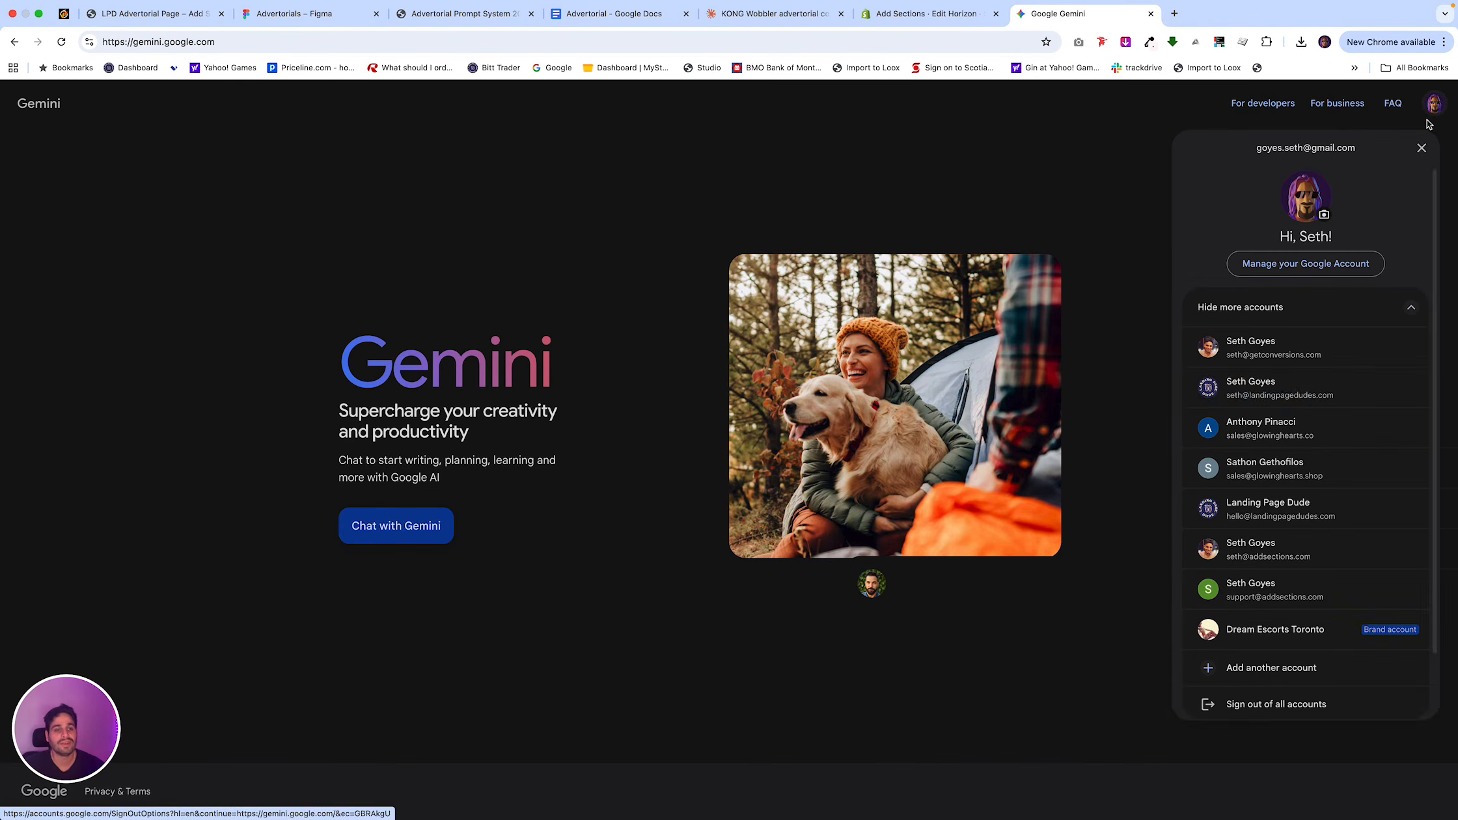
click(1277, 389)
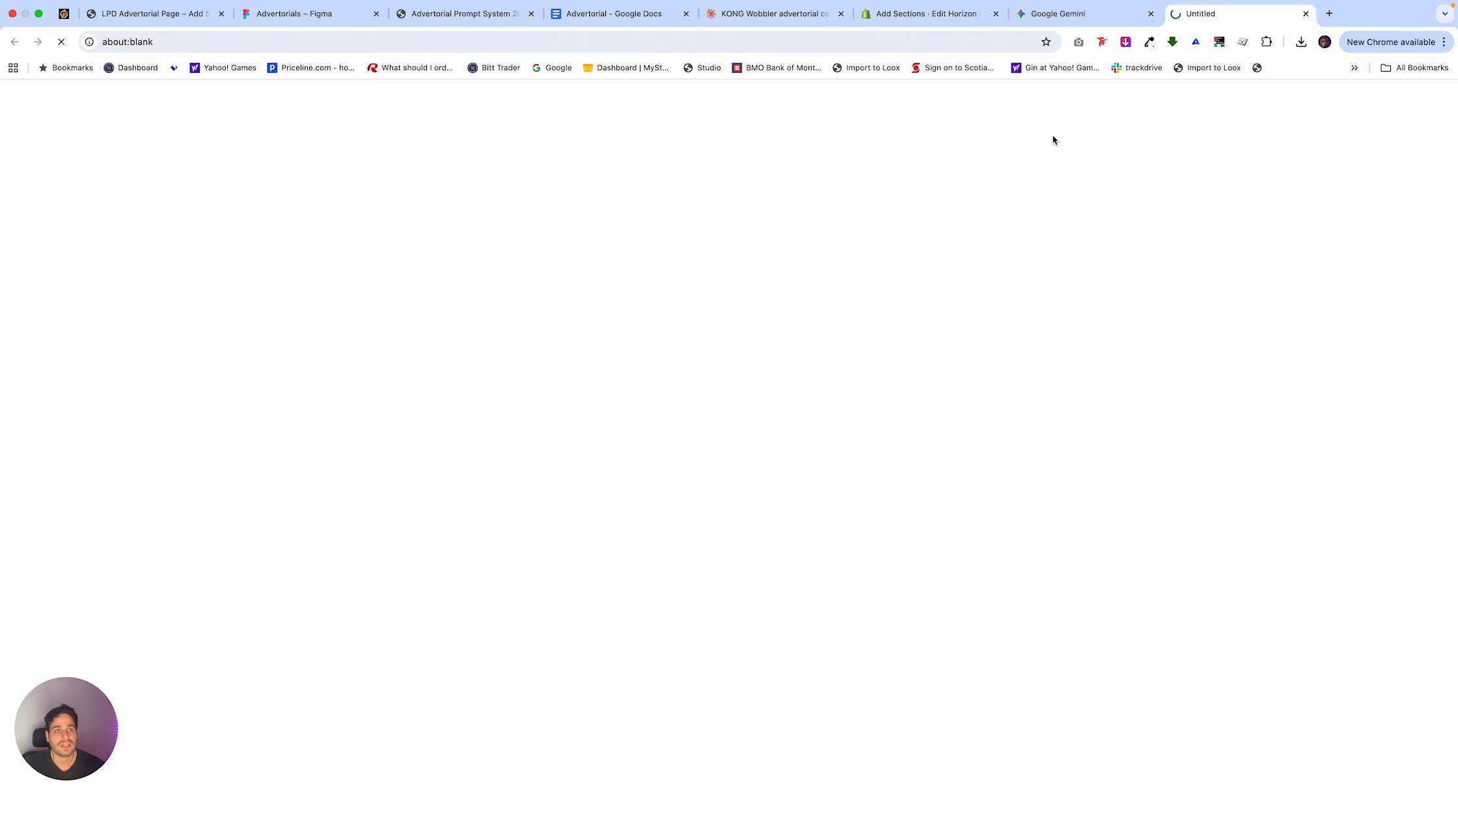
click(1151, 26)
click(1151, 13)
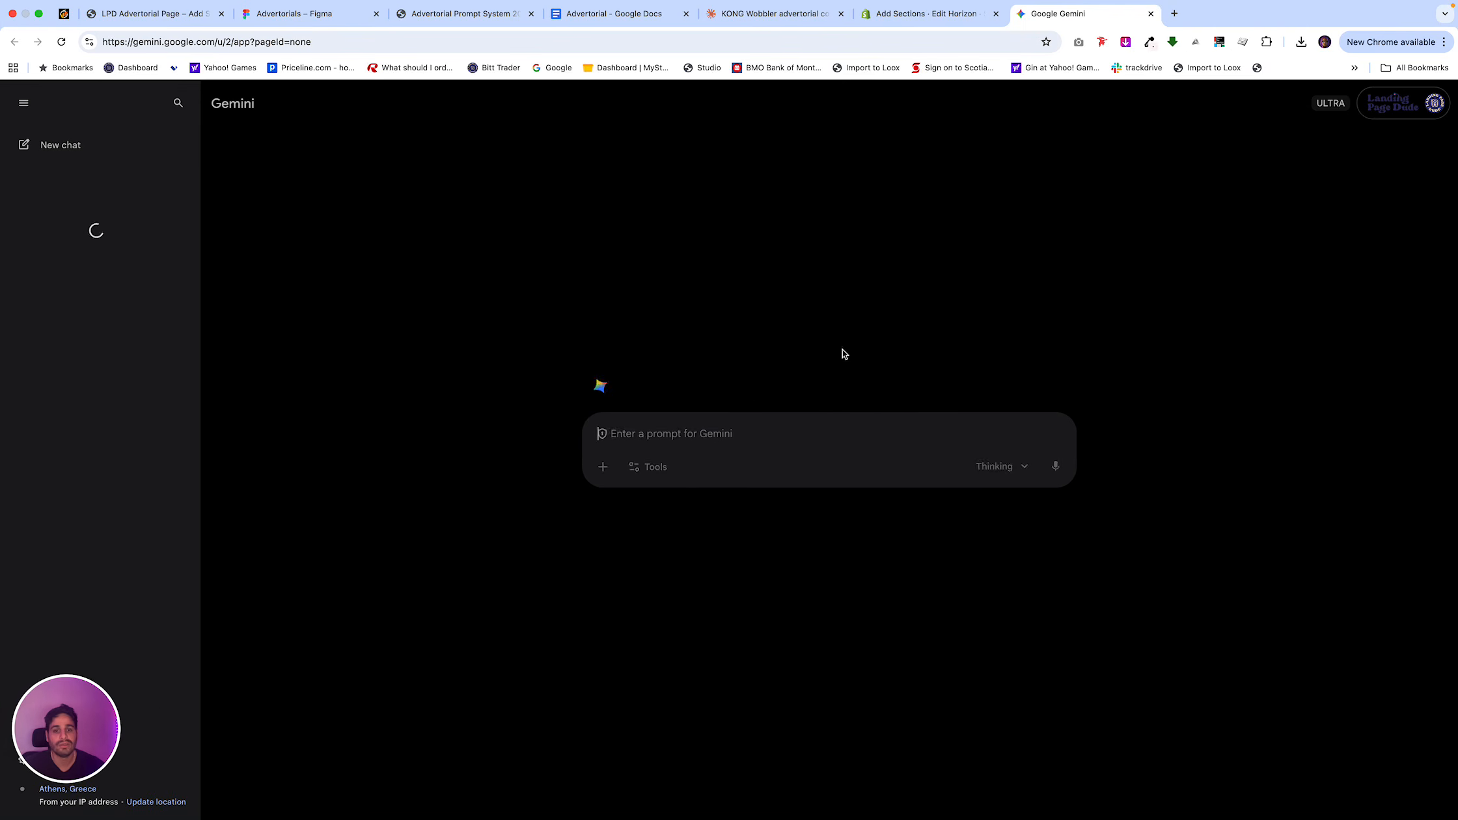
Copy Claude's Midjourney/DALL-E prompt from section 4 of the Hero Image Recommendation into the Gemini prompt, discarding the wrongly pasted Notion text.
key(super+v)
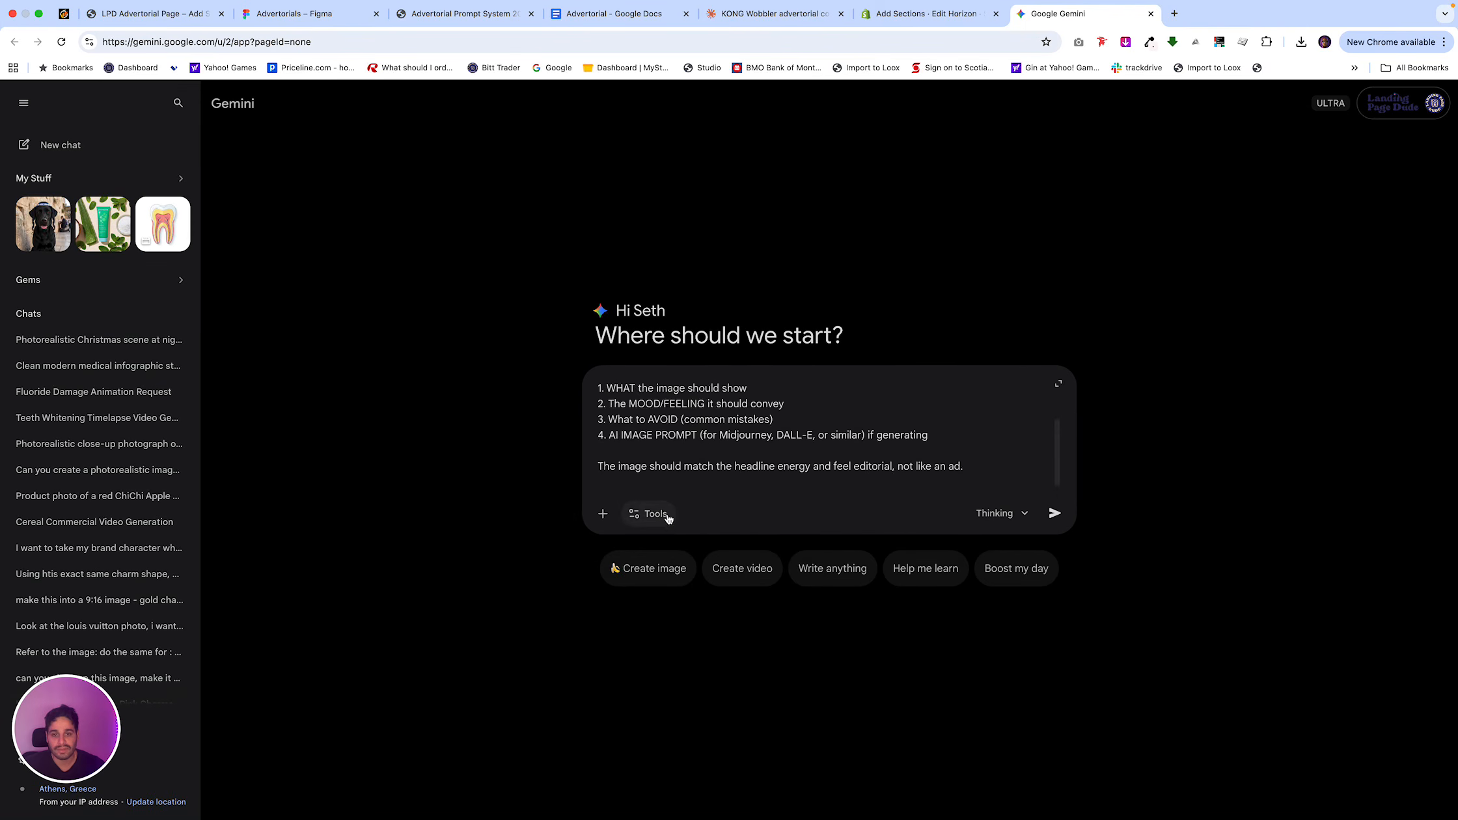
key(super+z)
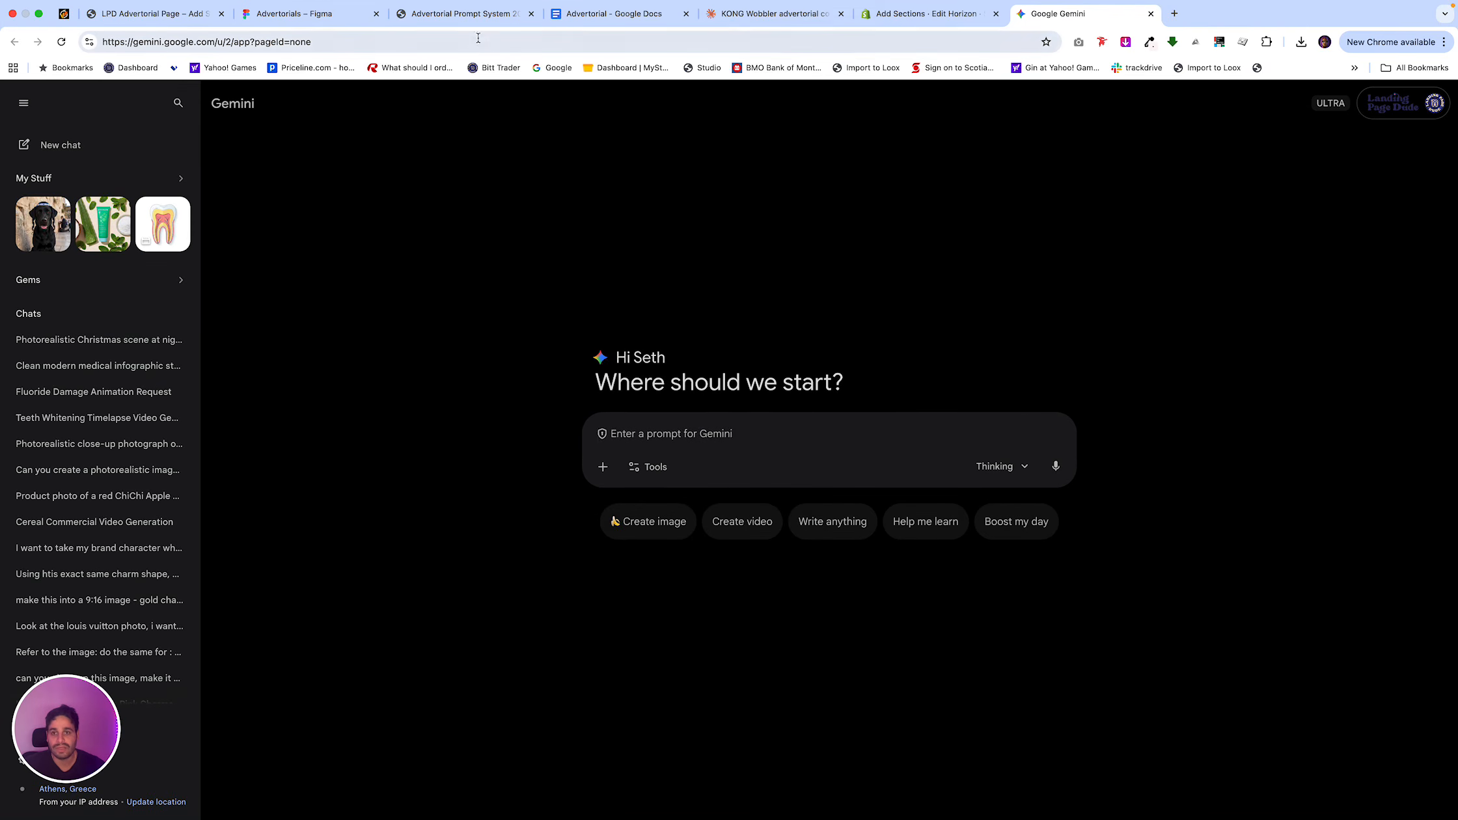
click(741, 15)
drag(794, 406, 514, 338)
scroll(514, 335, down, 8)
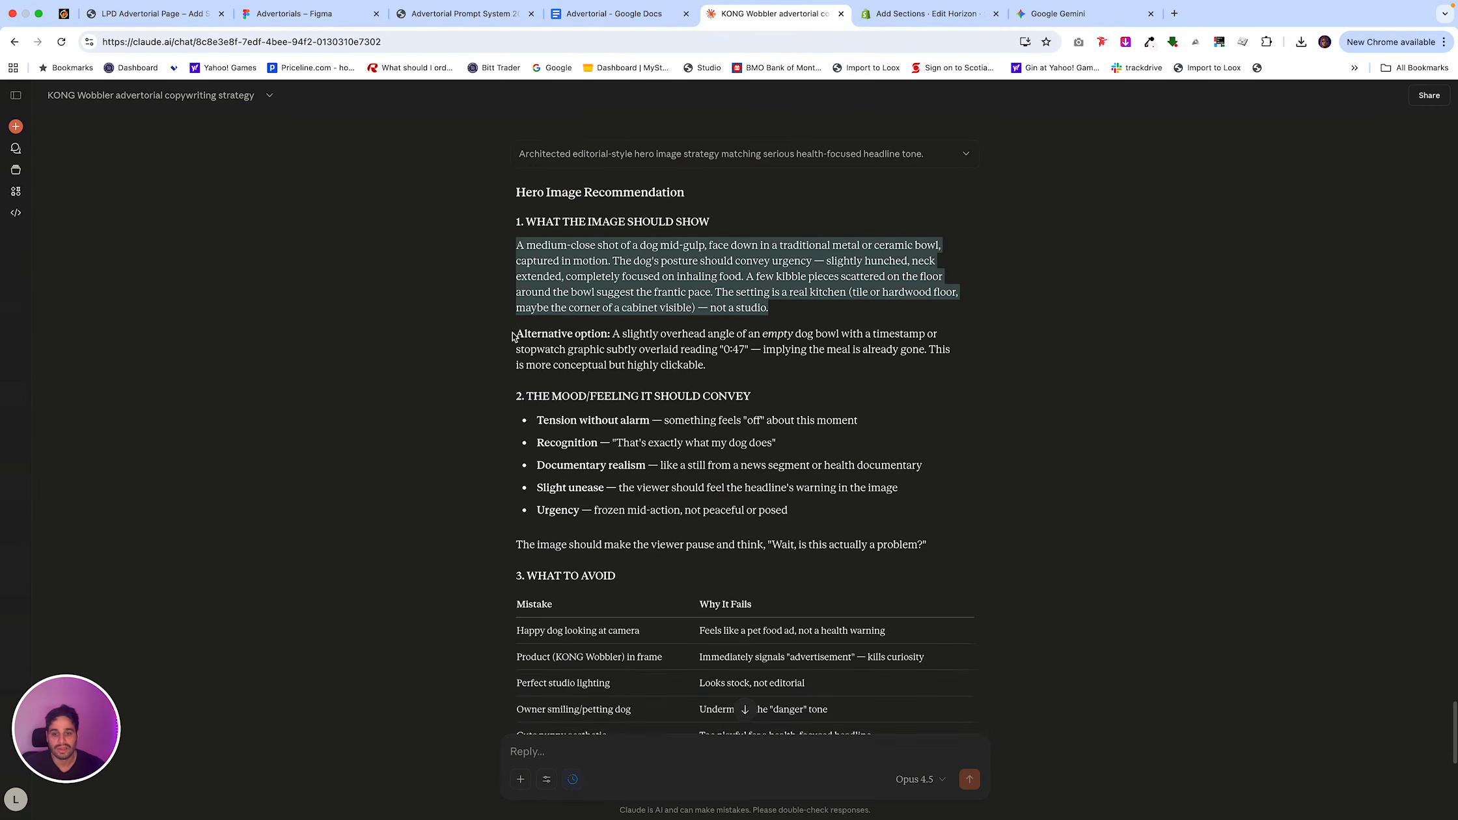
click(965, 503)
click(1112, 14)
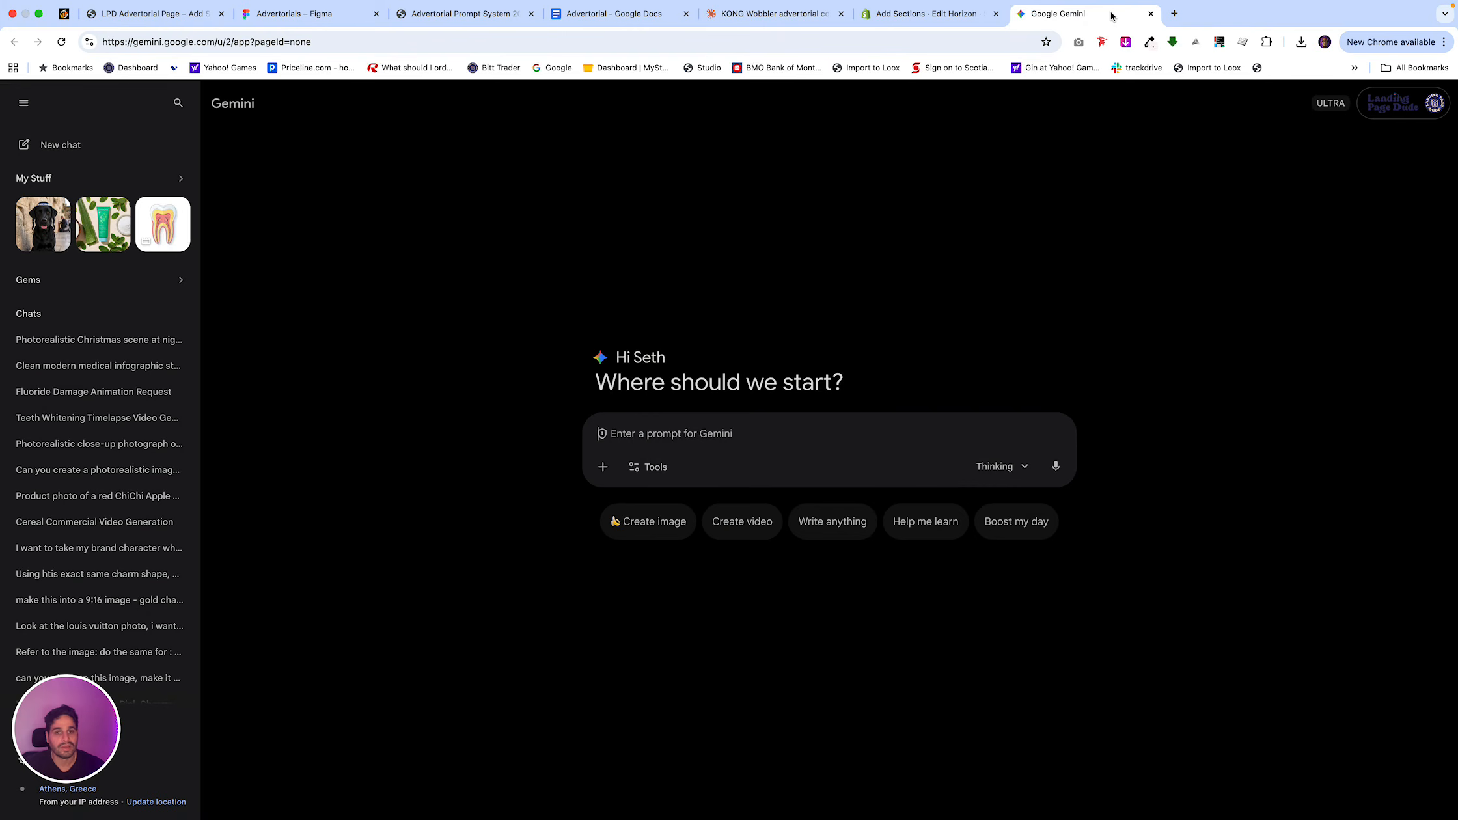
key(super+v)
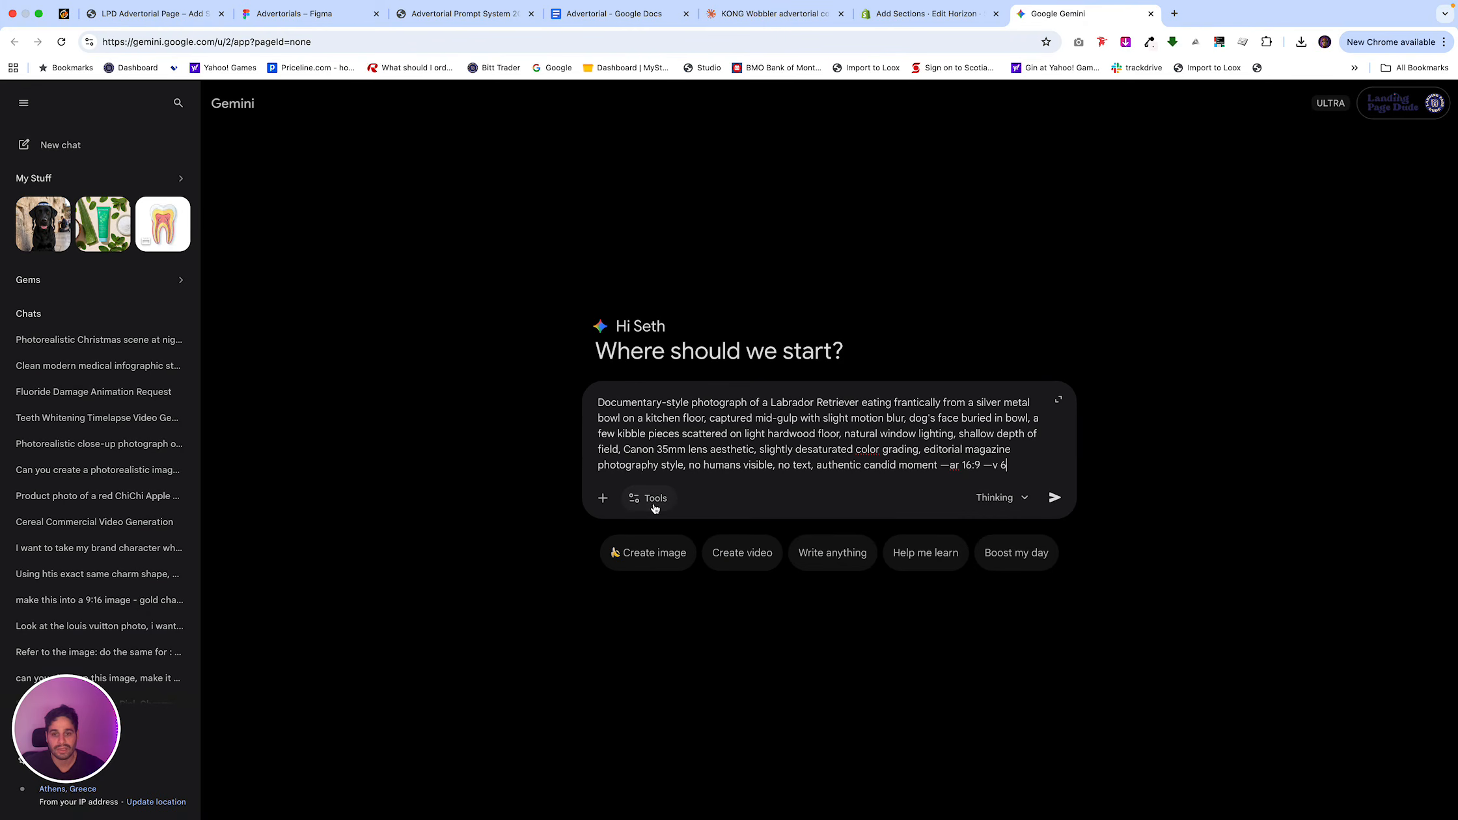
Set Gemini to image creation and submit the Labrador Retriever photograph prompt.
click(654, 511)
click(670, 585)
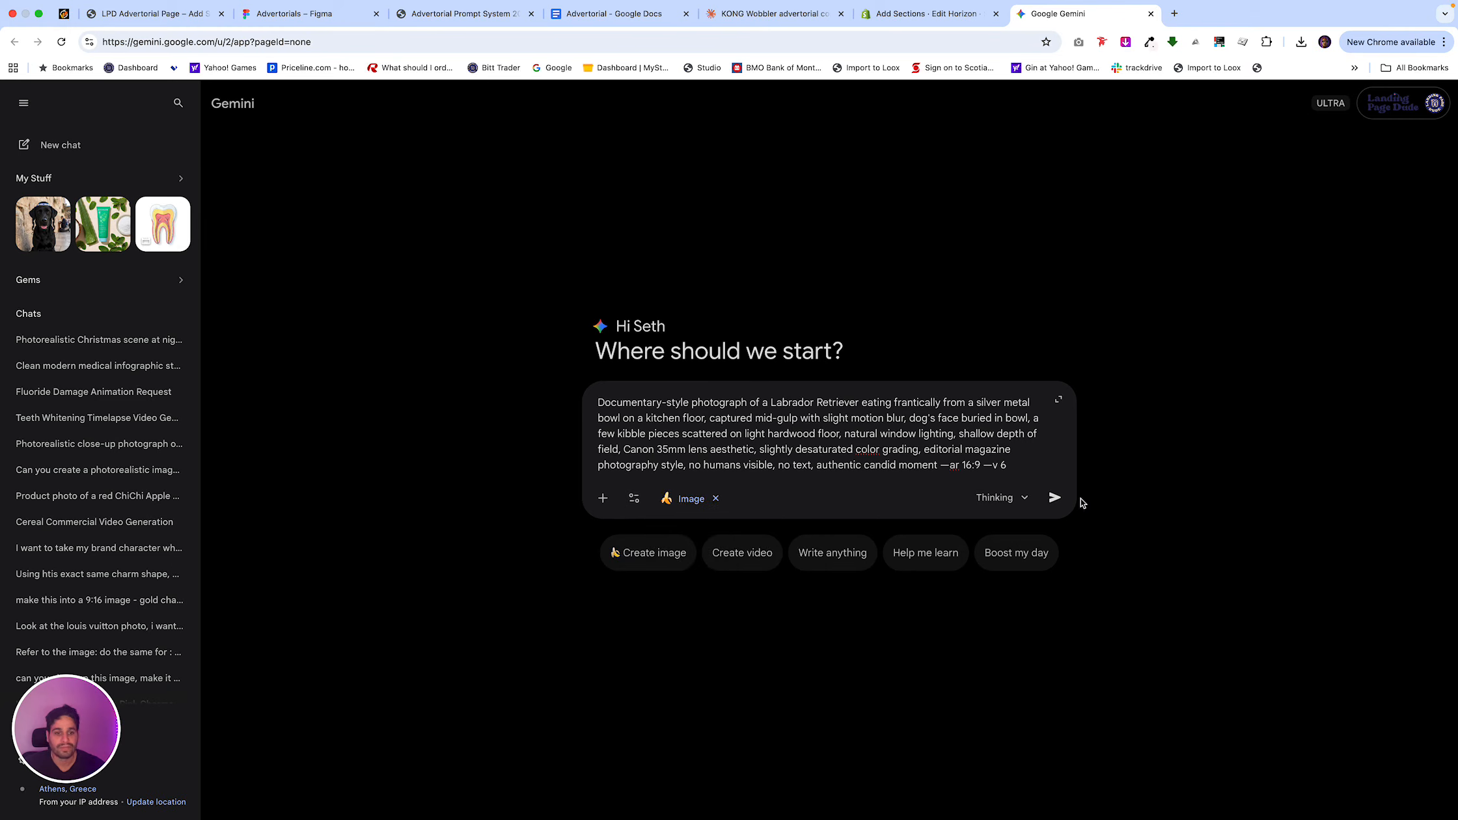
click(1054, 498)
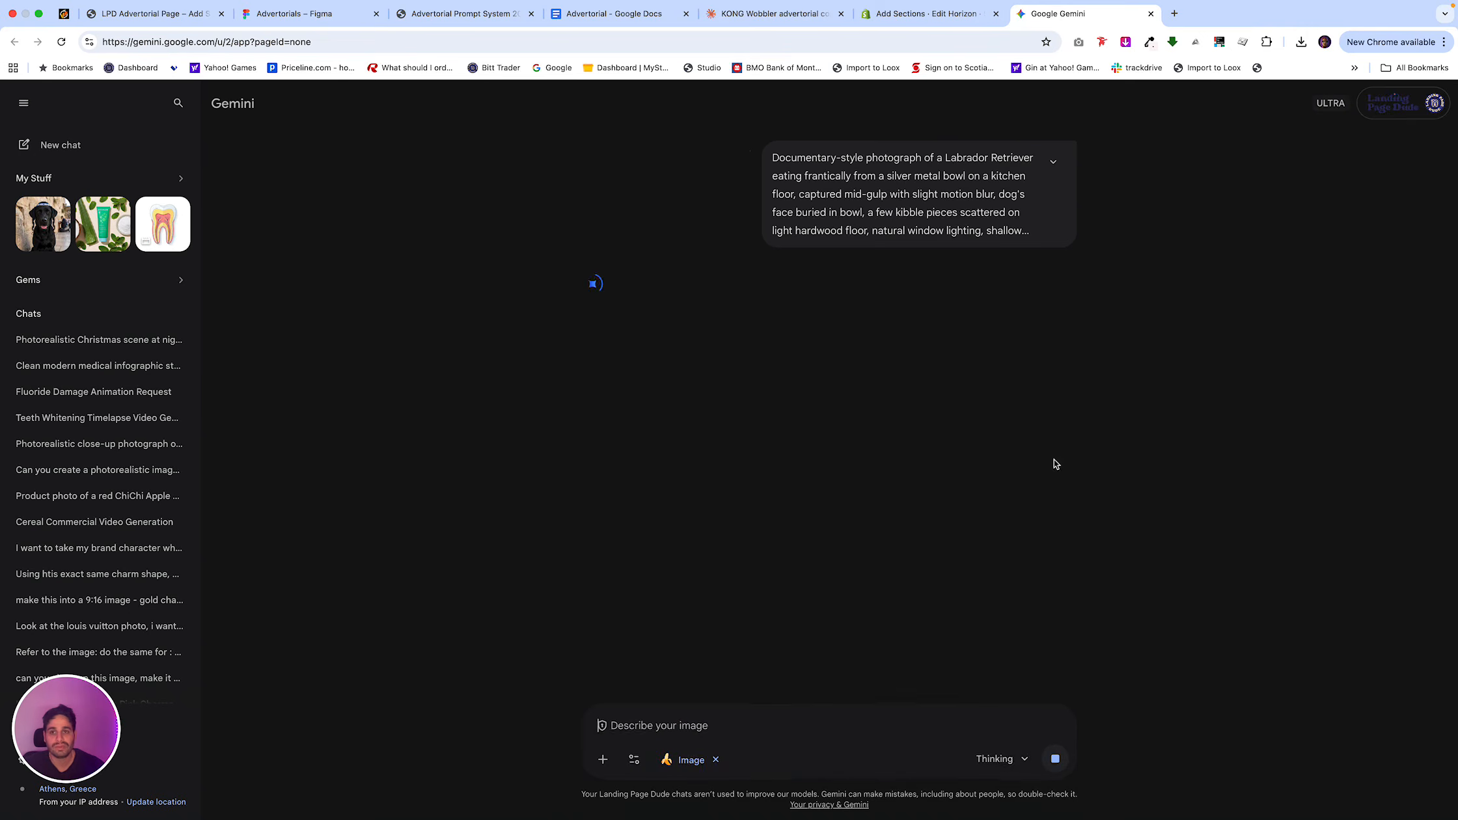
Copy Notion's 2D: Problem Section (The Exposé) prompt and submit it in the KONG Wobbler chat in Claude.
click(481, 20)
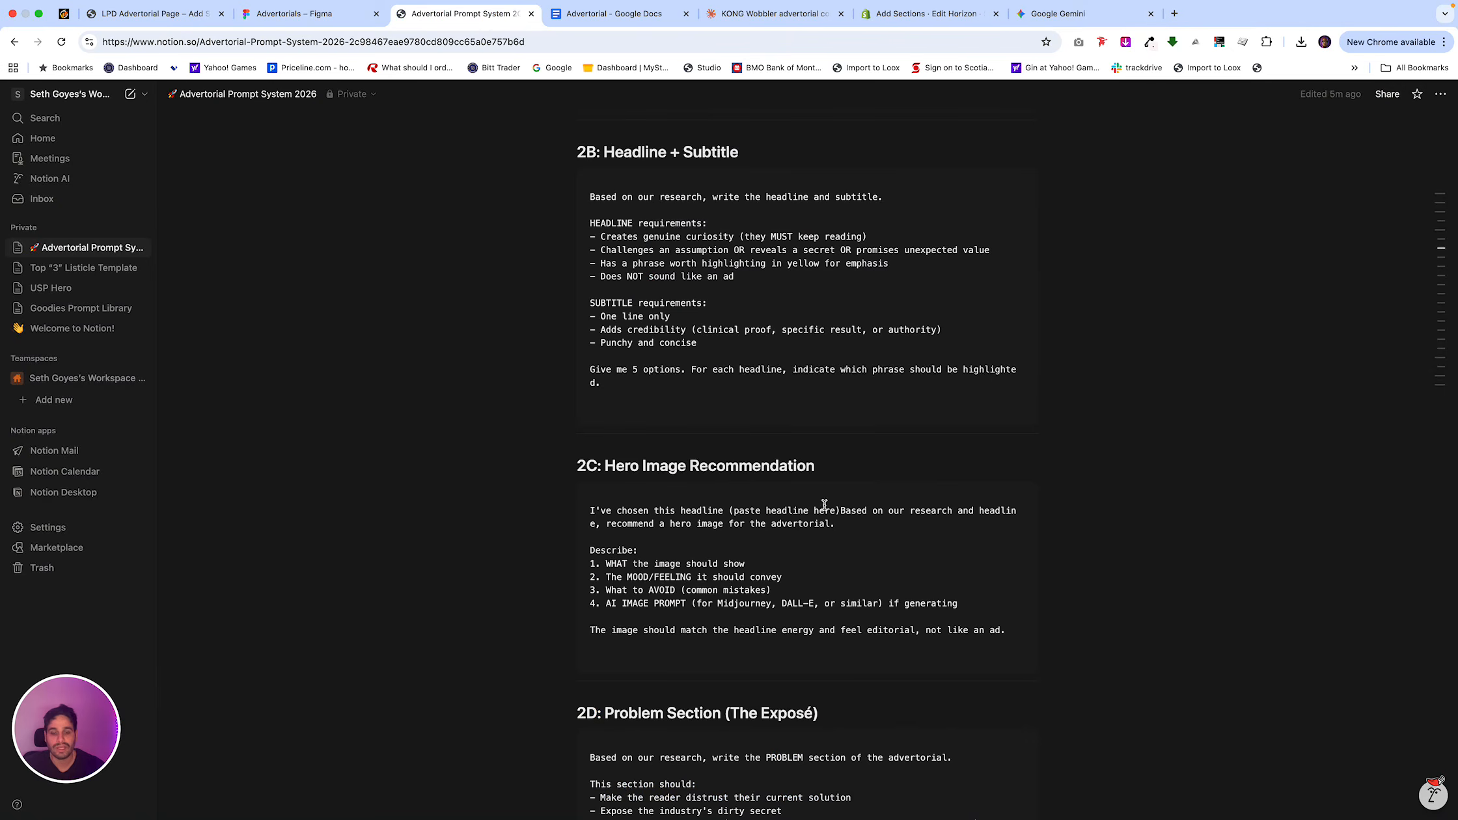
scroll(911, 390, down, 6)
click(994, 342)
click(774, 13)
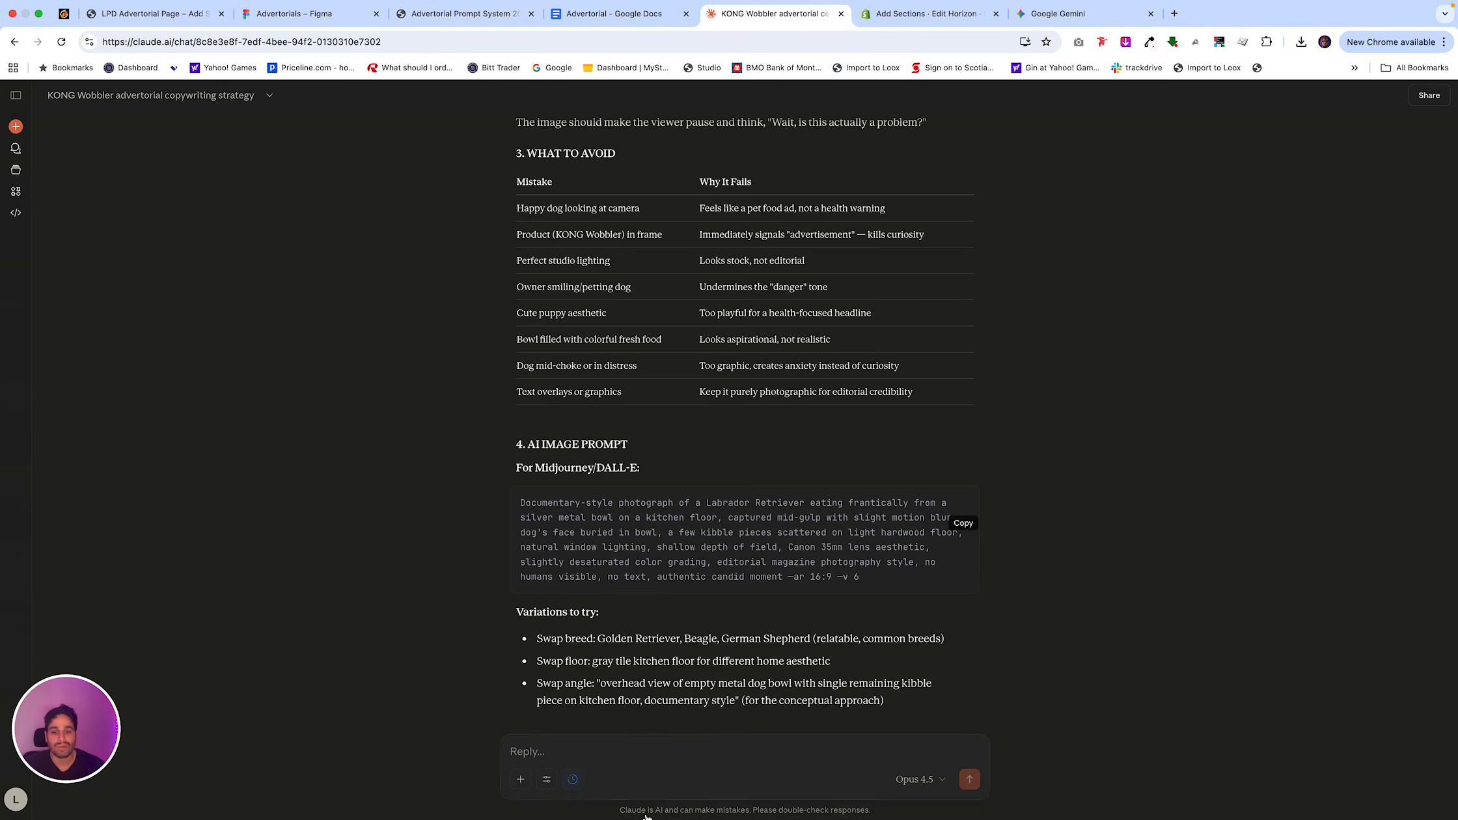
click(628, 747)
key(ctrl+v)
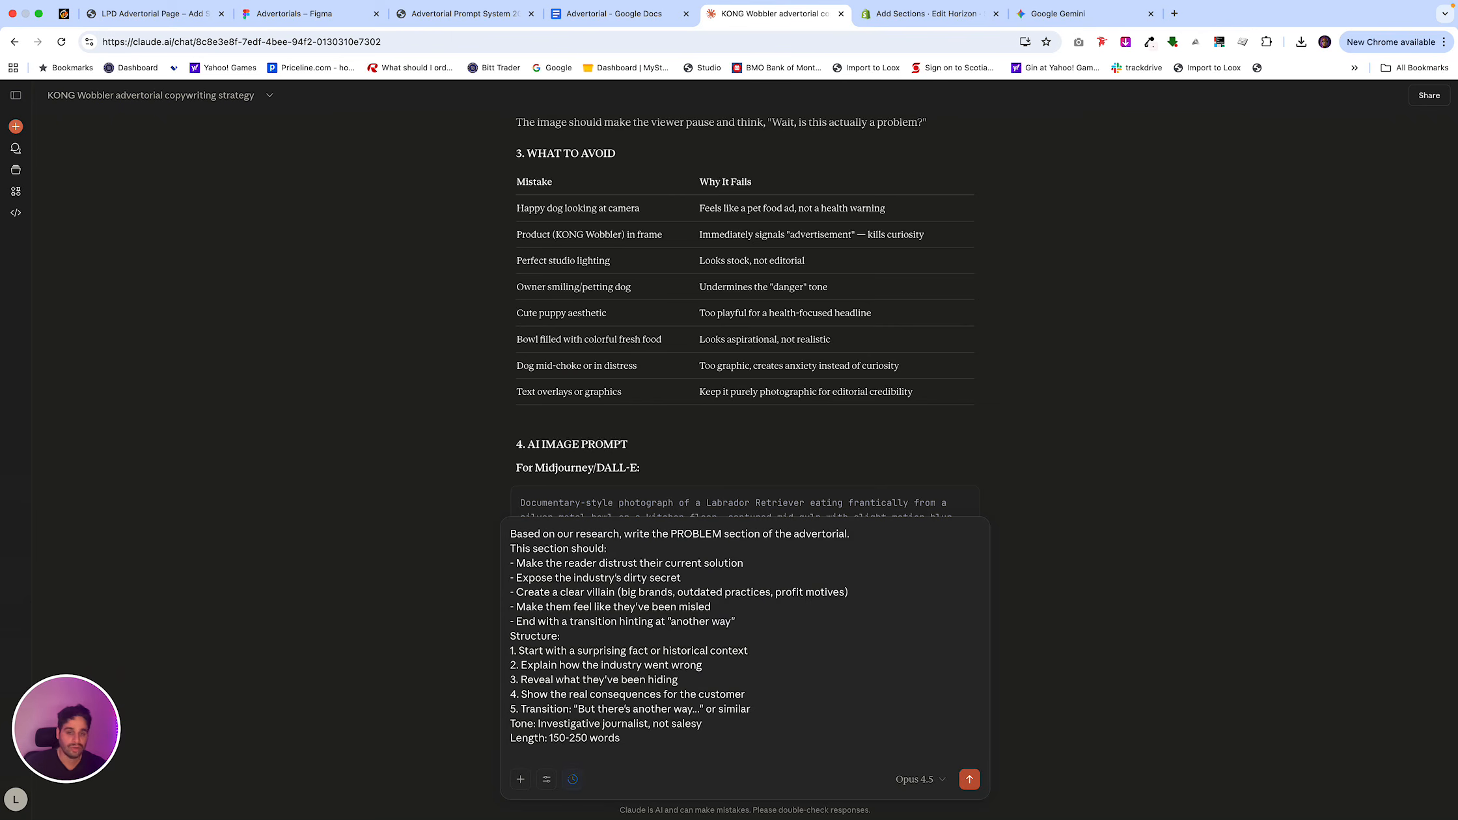
key(Return)
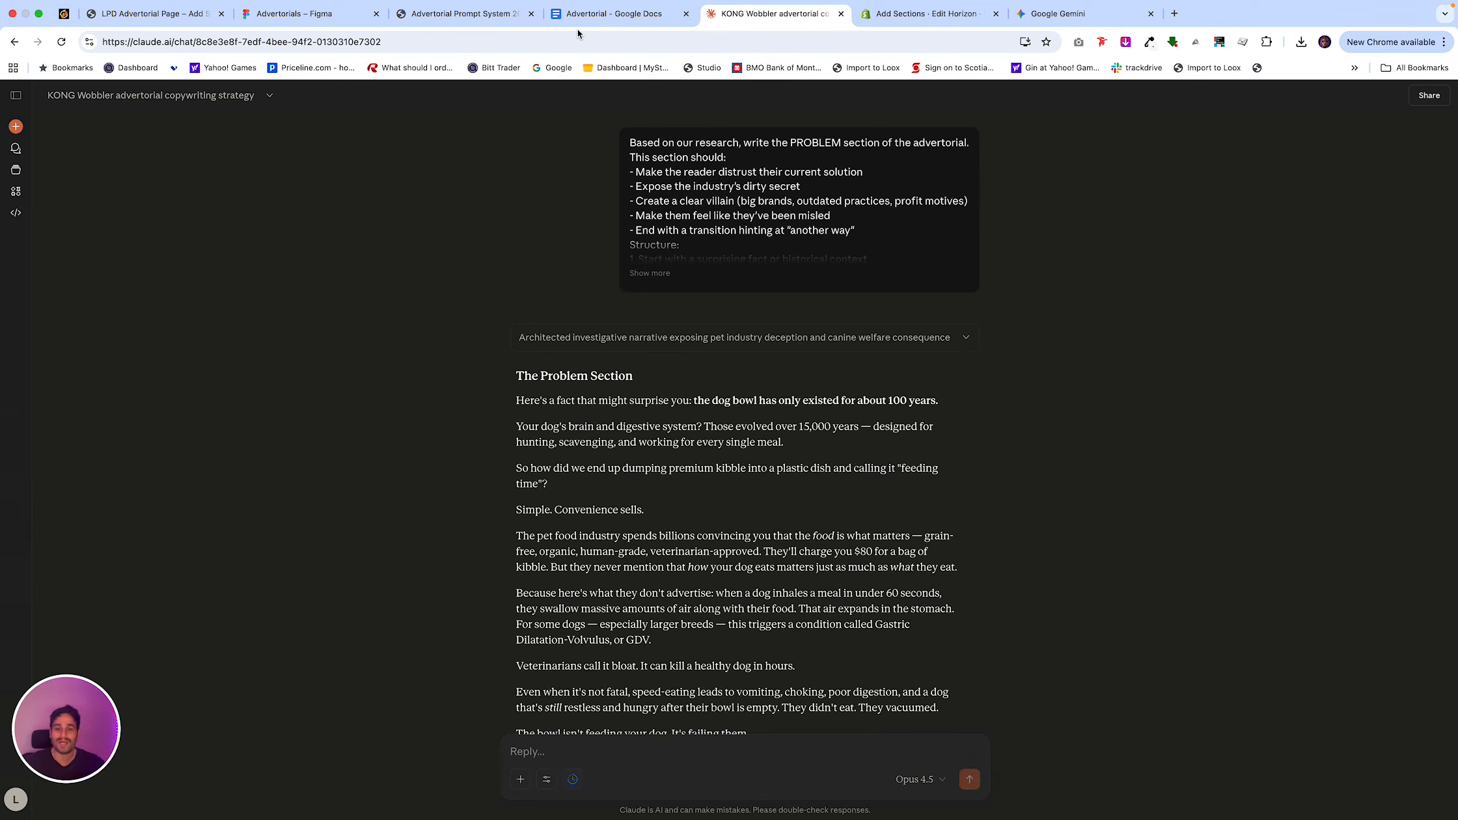
Copy Claude's Problem Section response into the Advertorial Google Doc below the subtitle and add a blank line after it.
scroll(604, 253, down, 3)
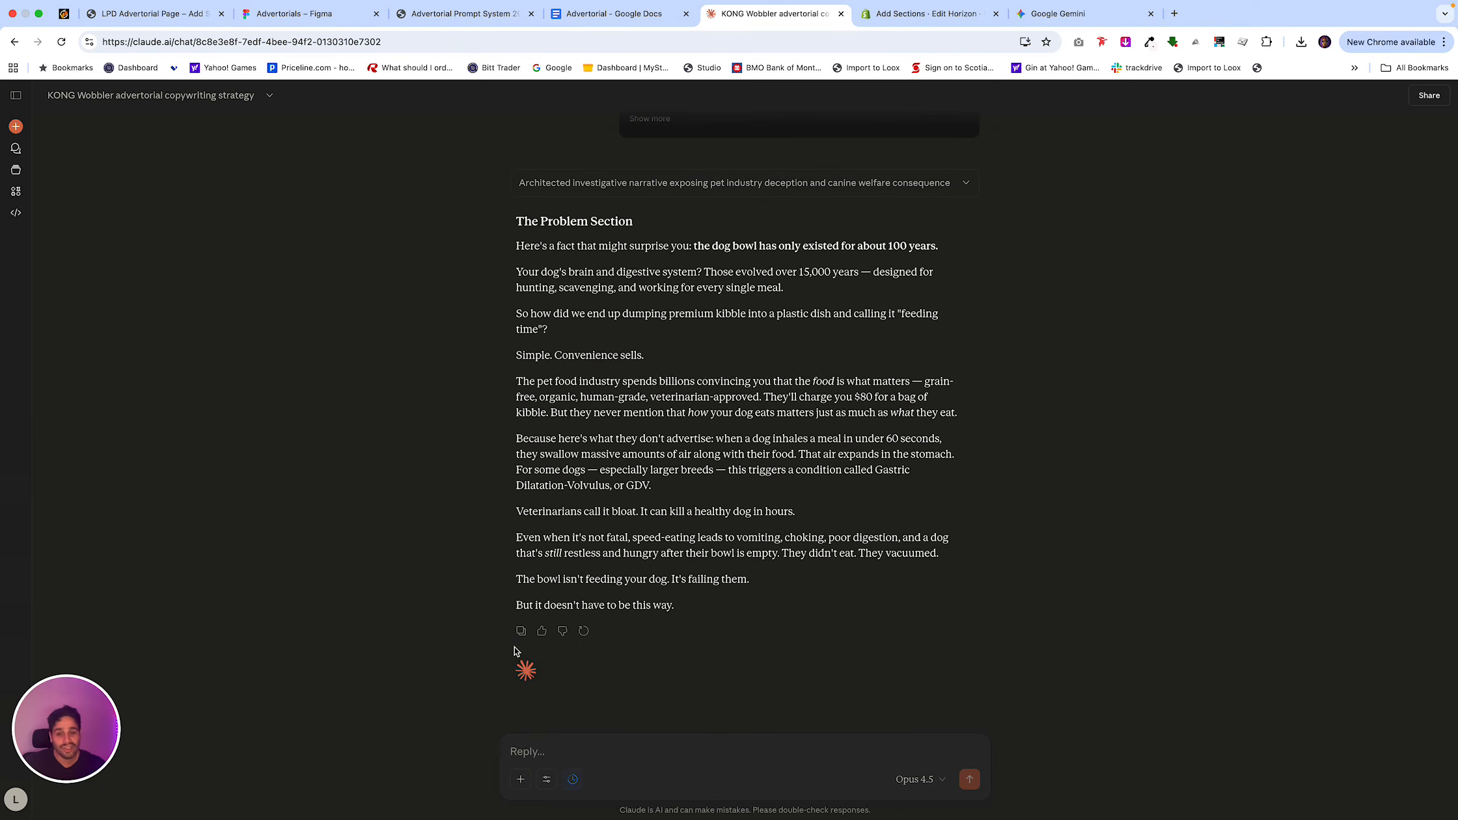
click(625, 23)
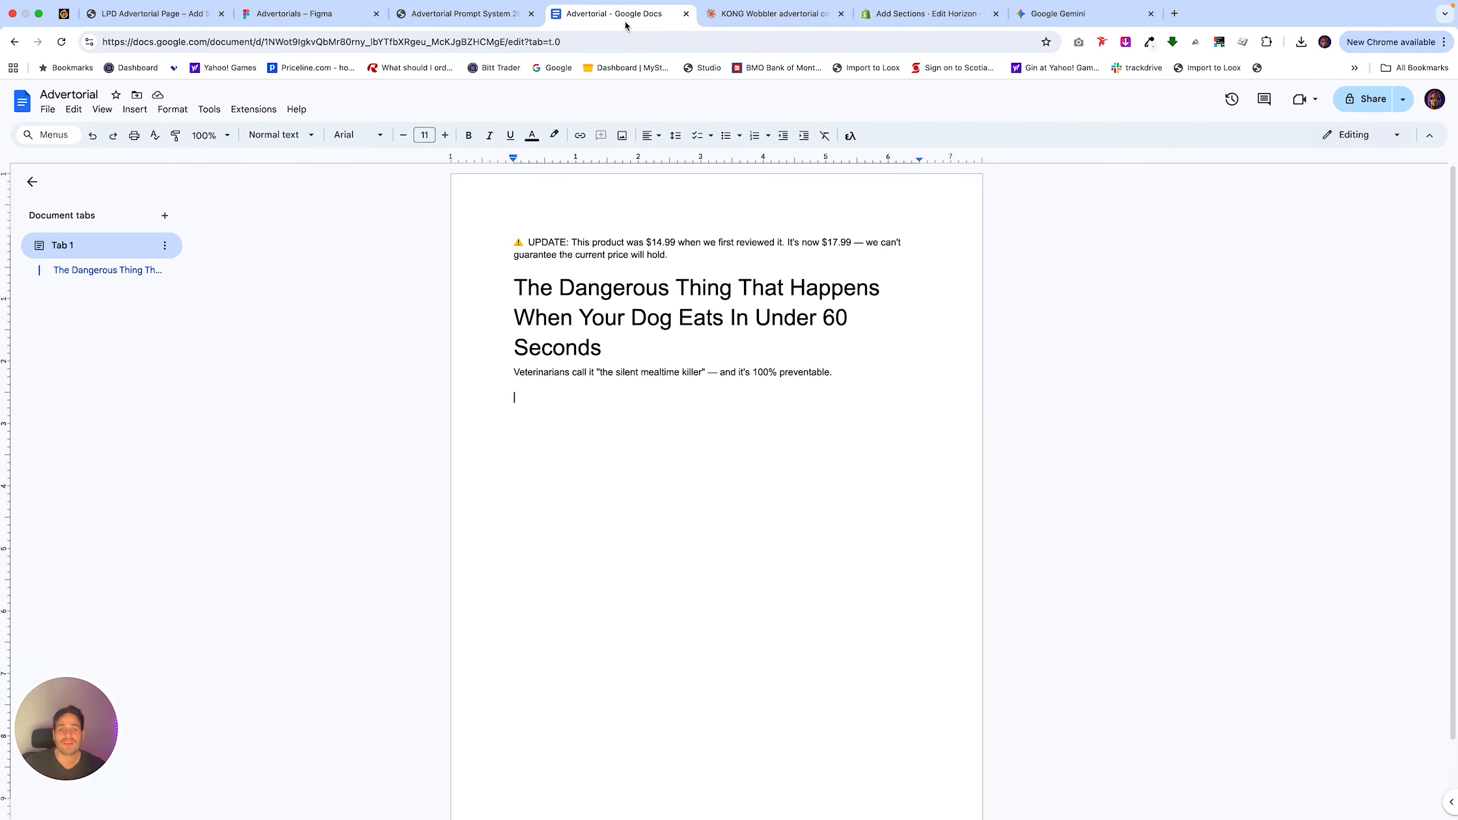
key(super+v)
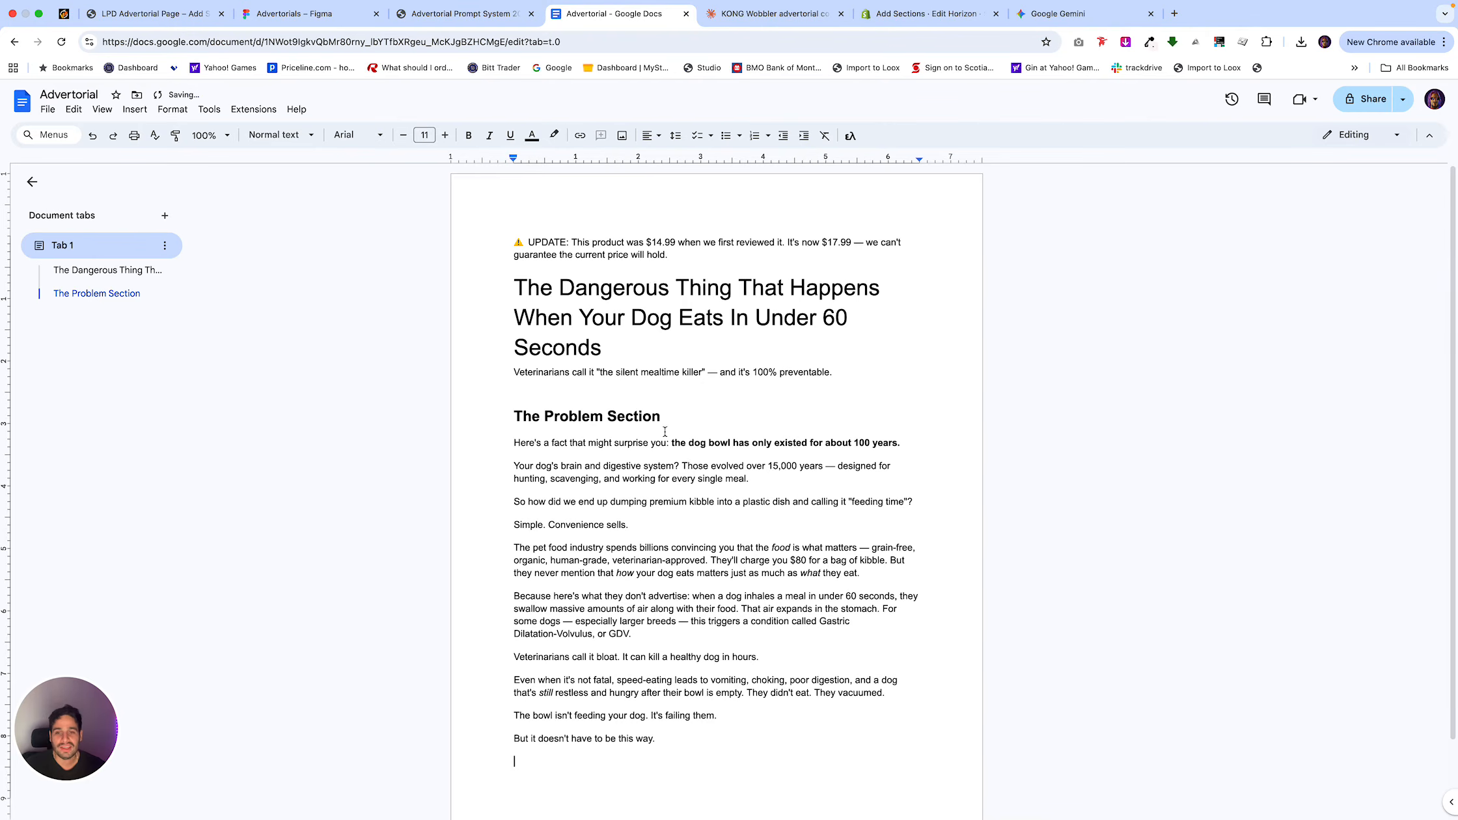
scroll(655, 429, down, 1)
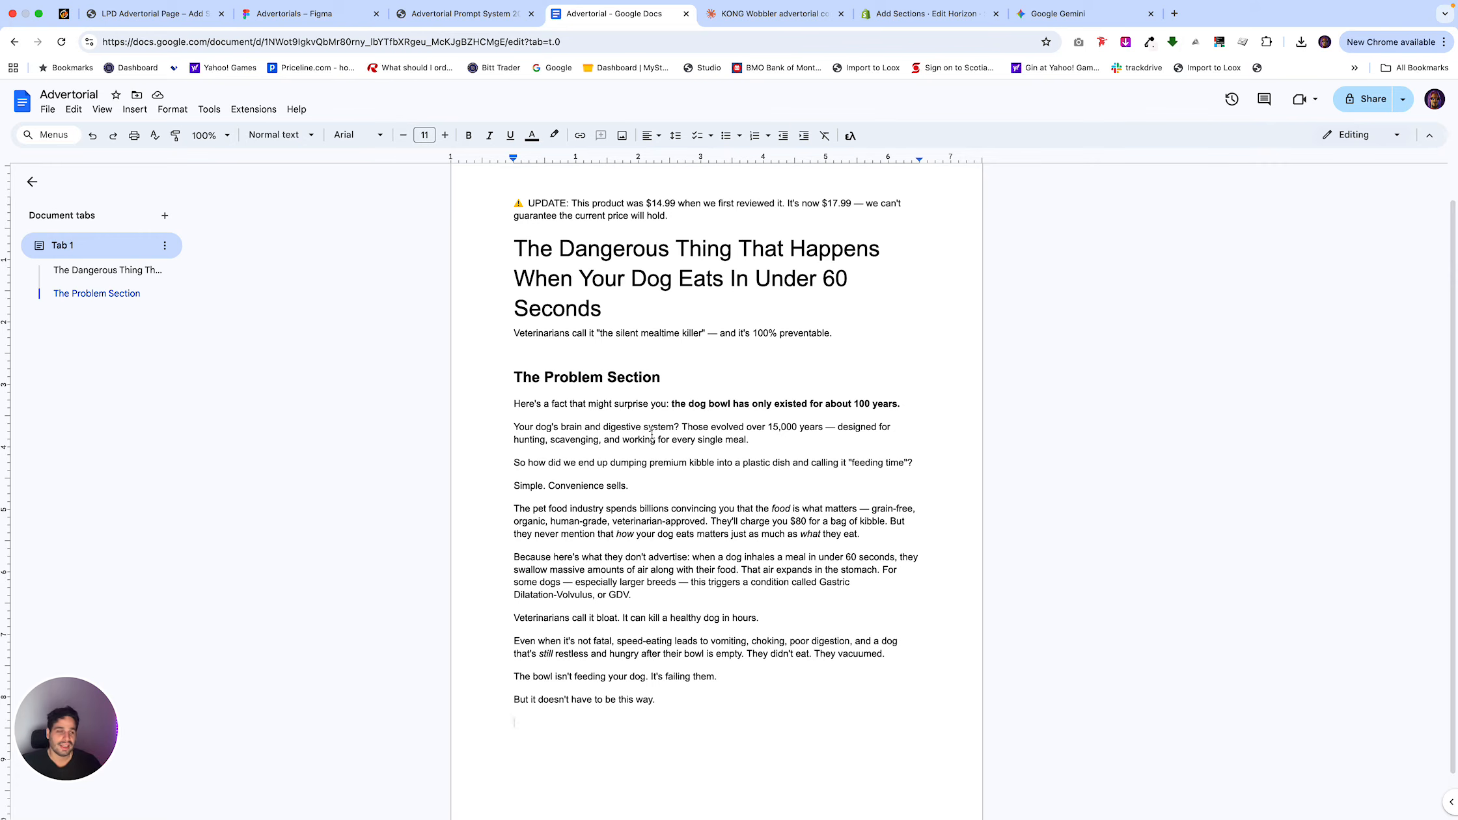
key(Return)
Copy Notion's 2E: Turning Point prompt and submit it in the KONG Wobbler chat in Claude.
click(482, 26)
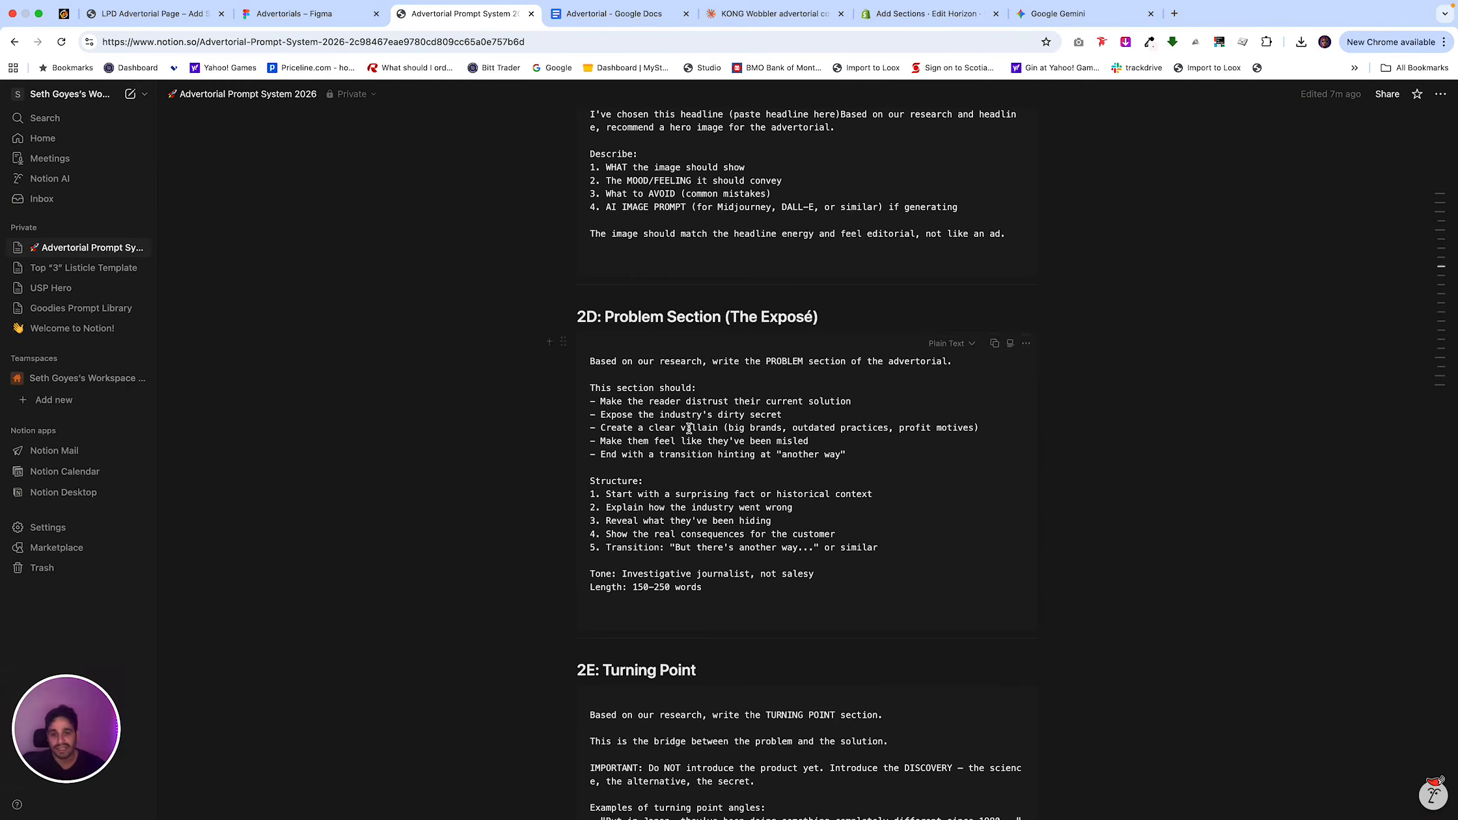
scroll(688, 428, down, 2)
scroll(688, 428, down, 4)
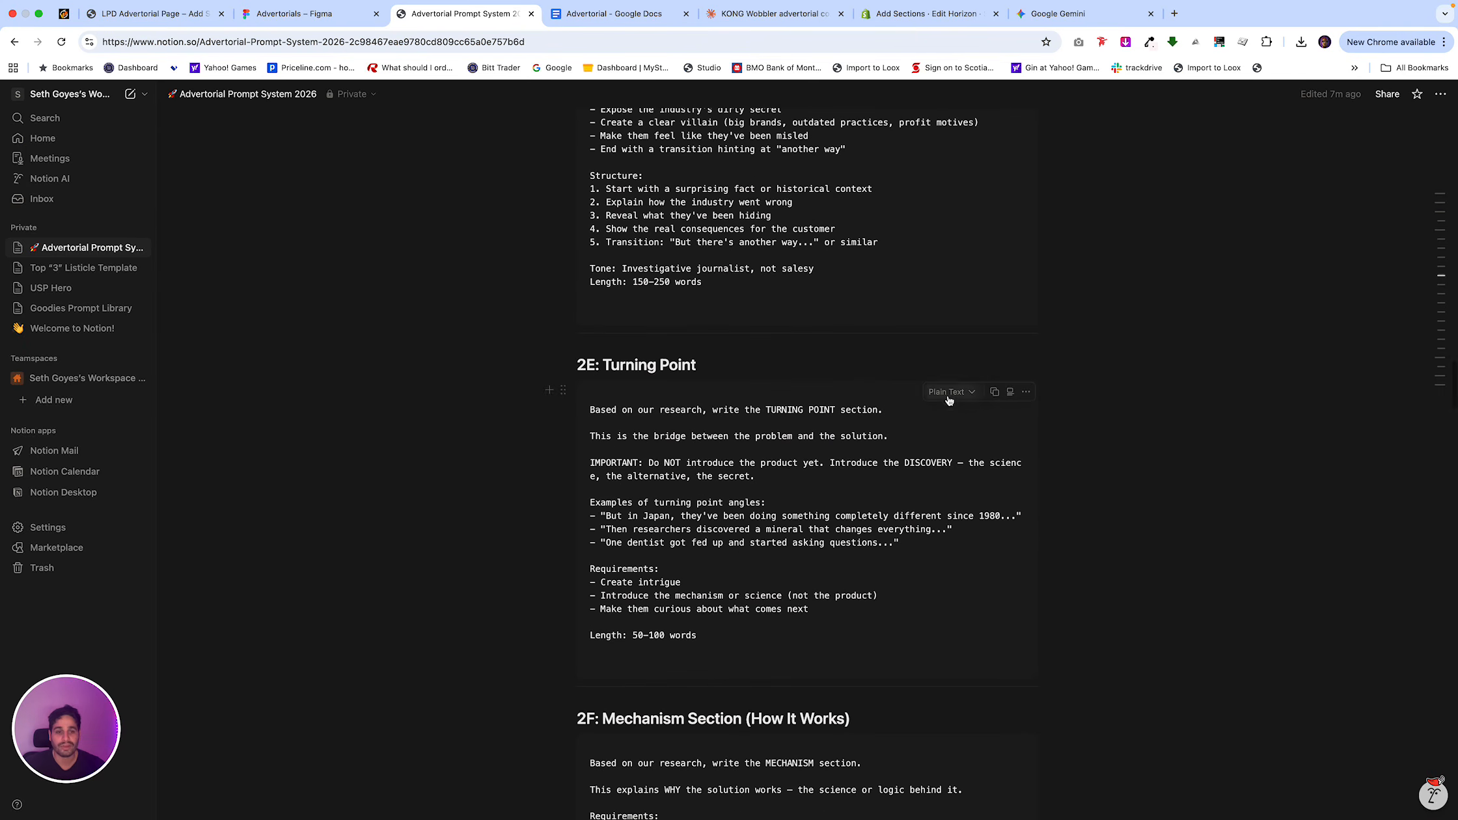
click(994, 391)
click(768, 15)
key(super+v)
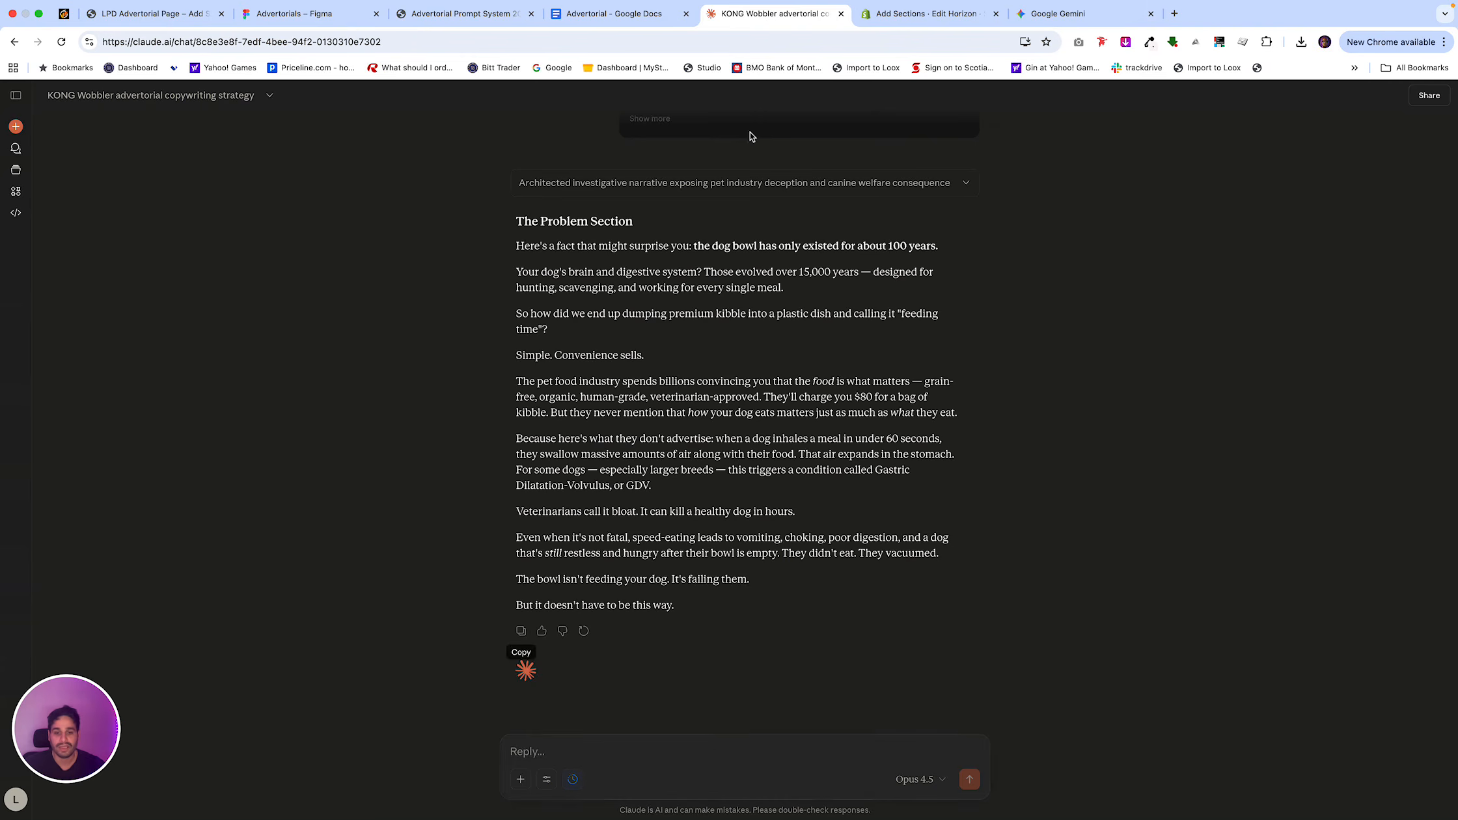
key(Return)
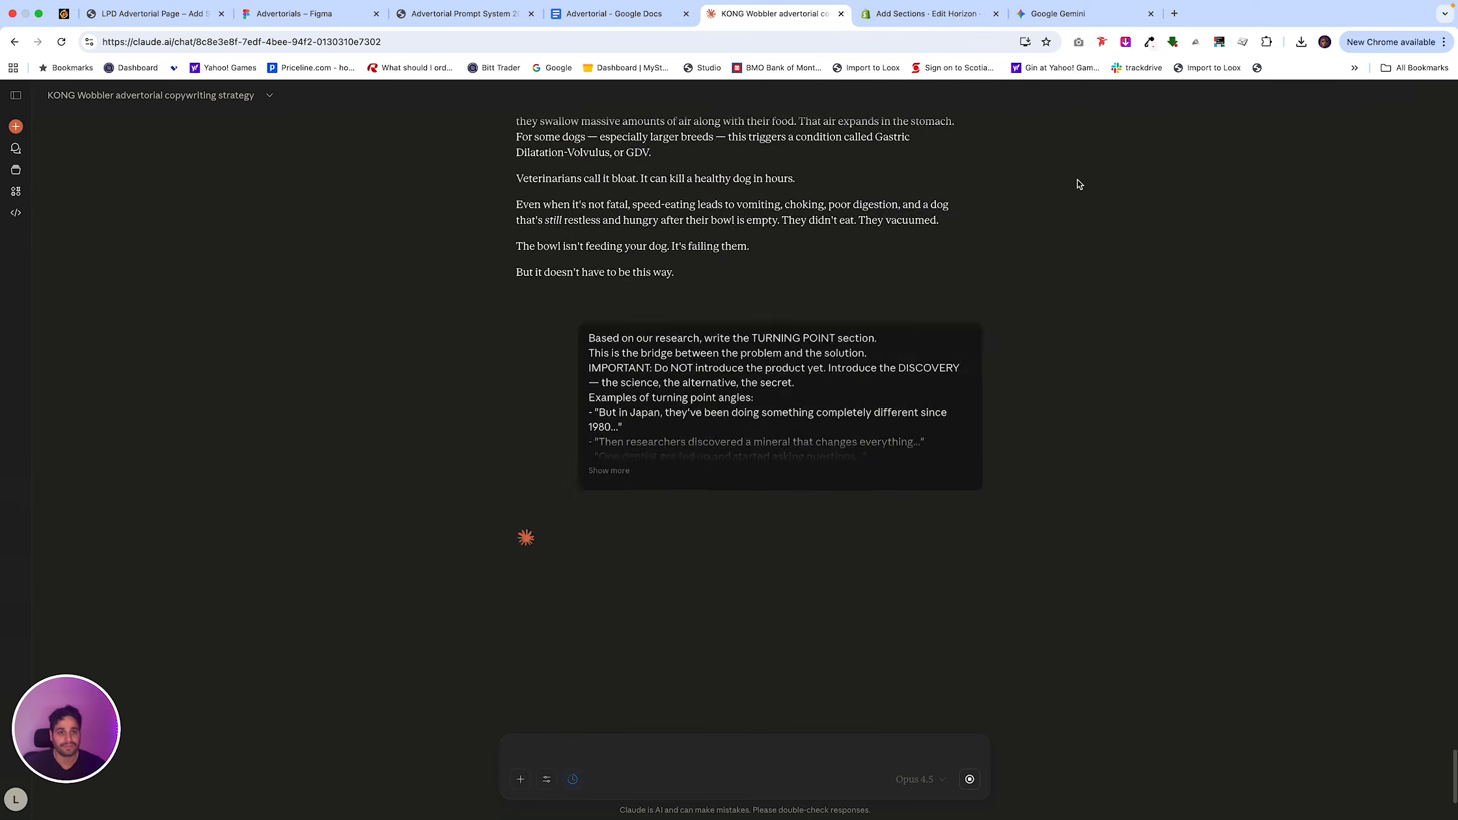
Copy the generated dog-eating image from Gemini and paste it into the Advertorial Google Doc between the subtitle and The Problem Section.
click(1067, 13)
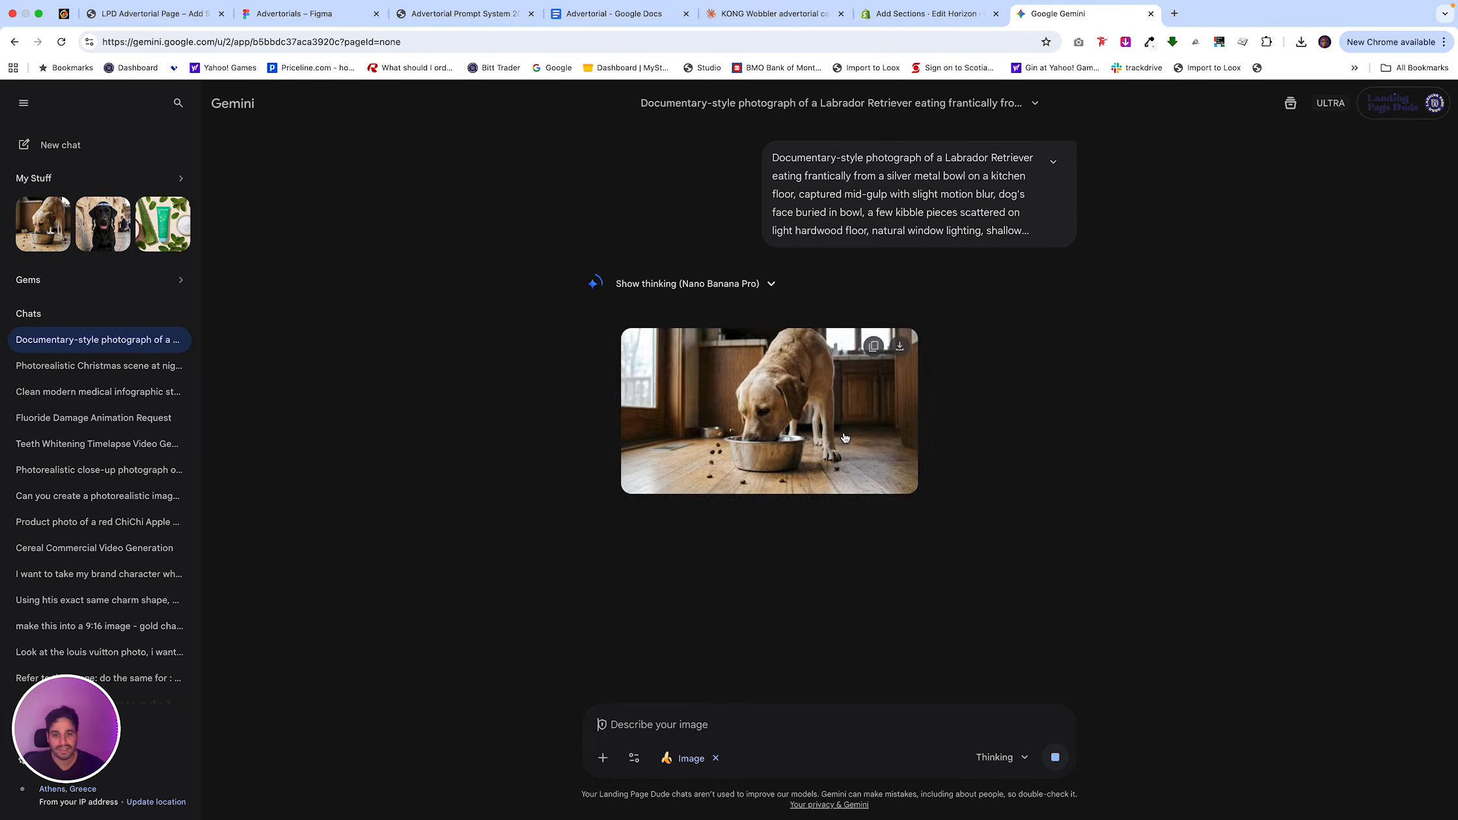
click(838, 424)
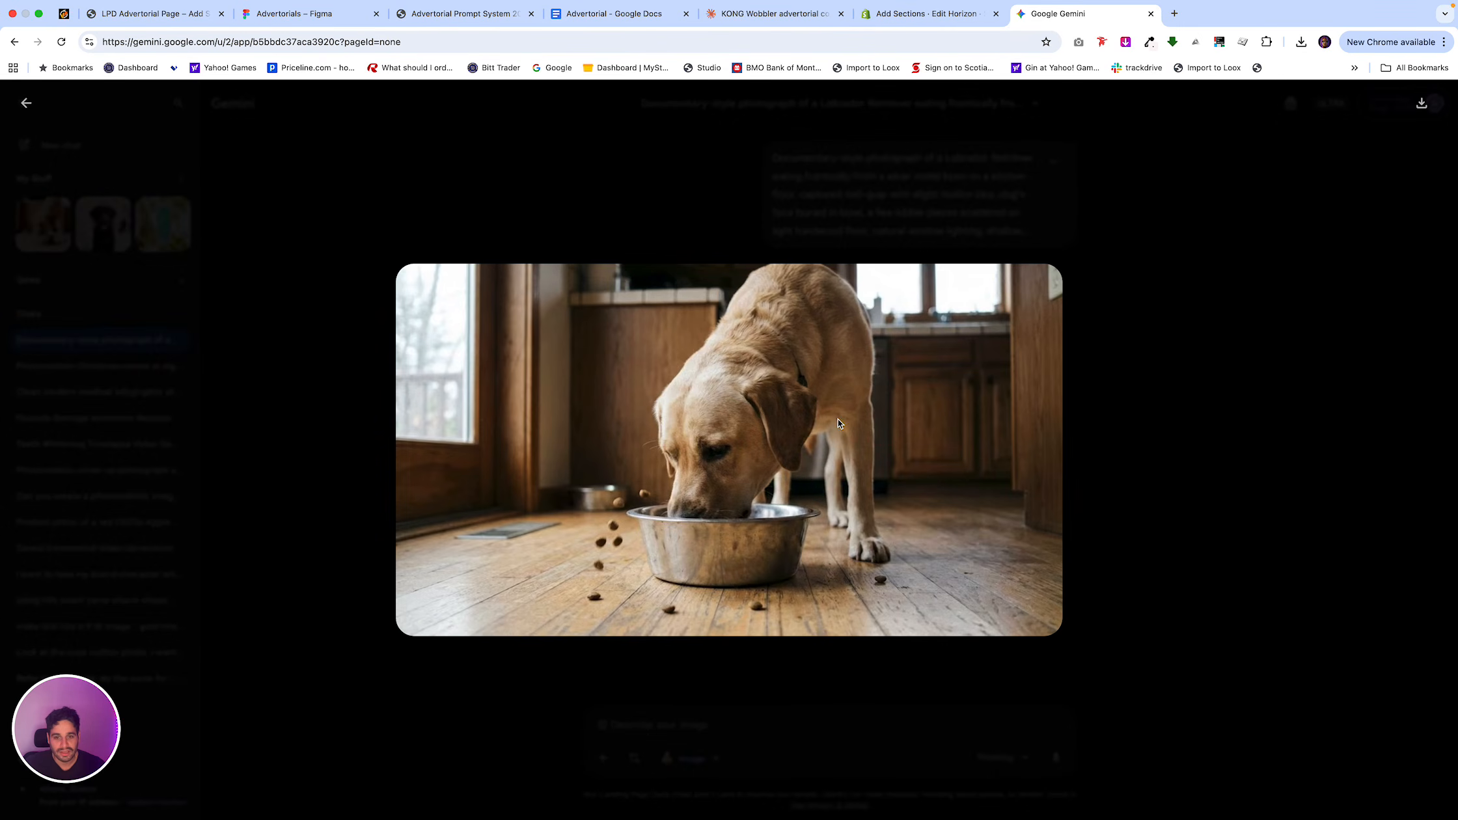
right_click(733, 417)
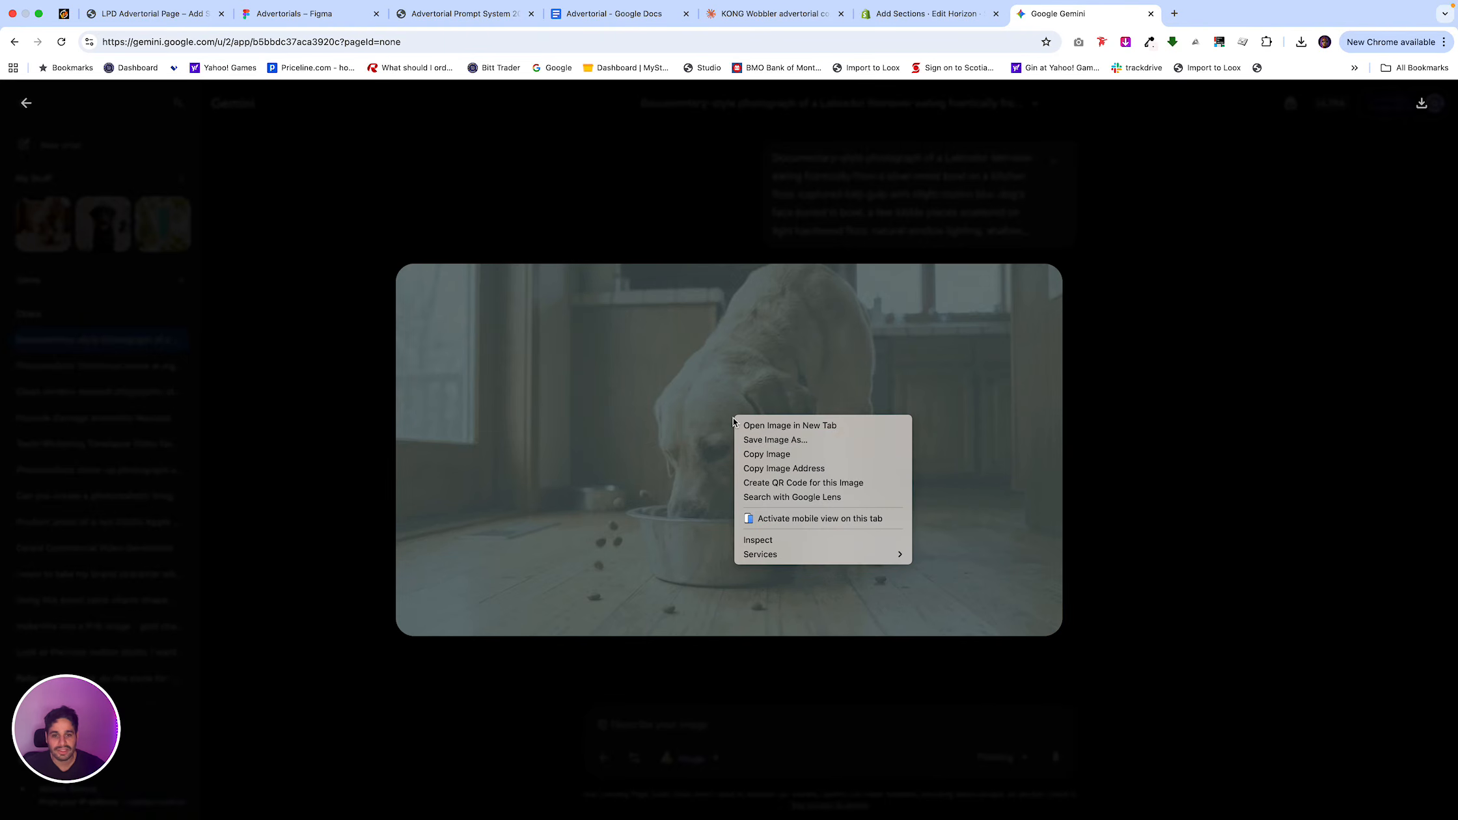
click(768, 455)
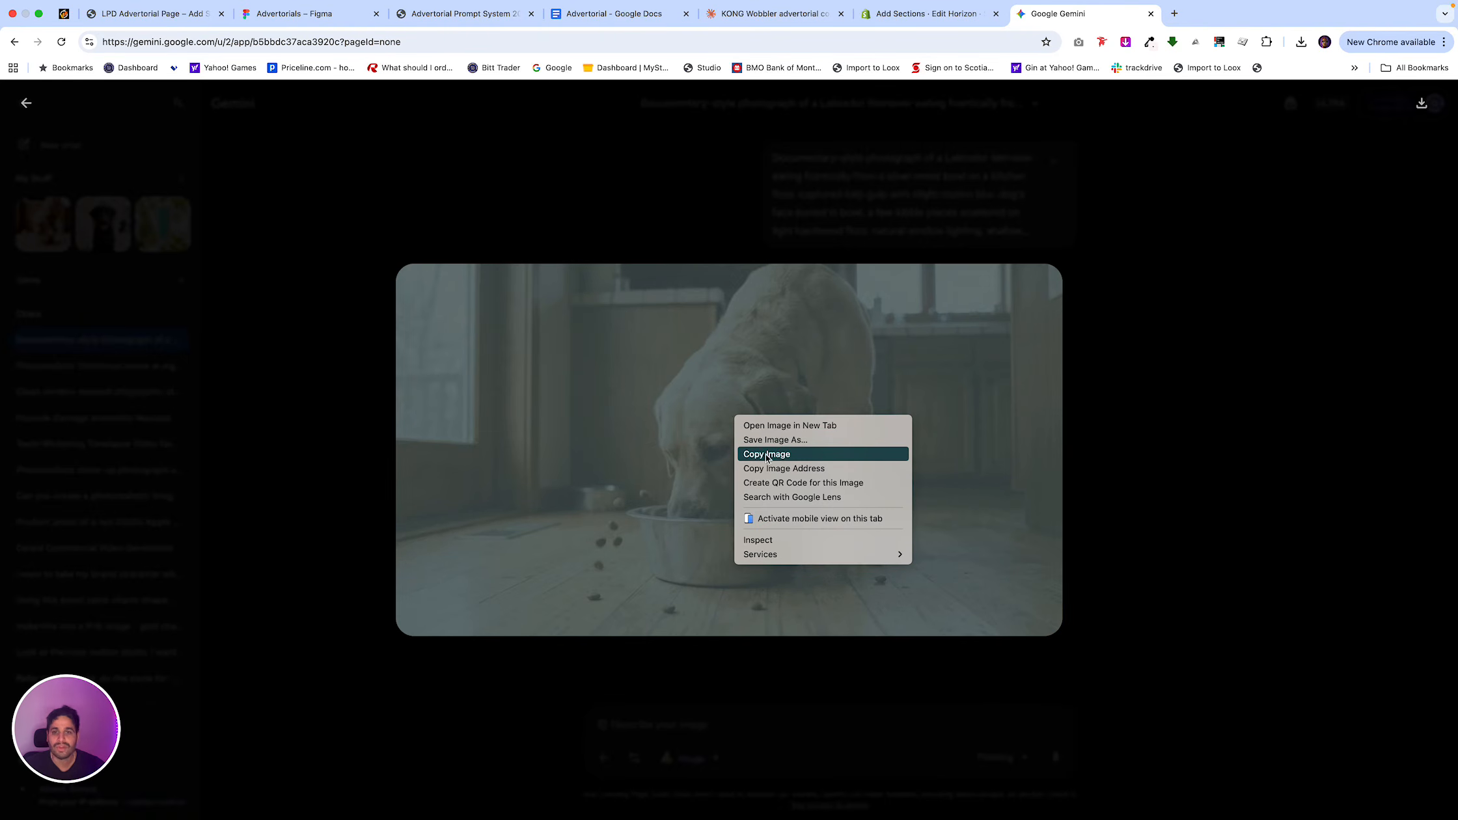
click(600, 24)
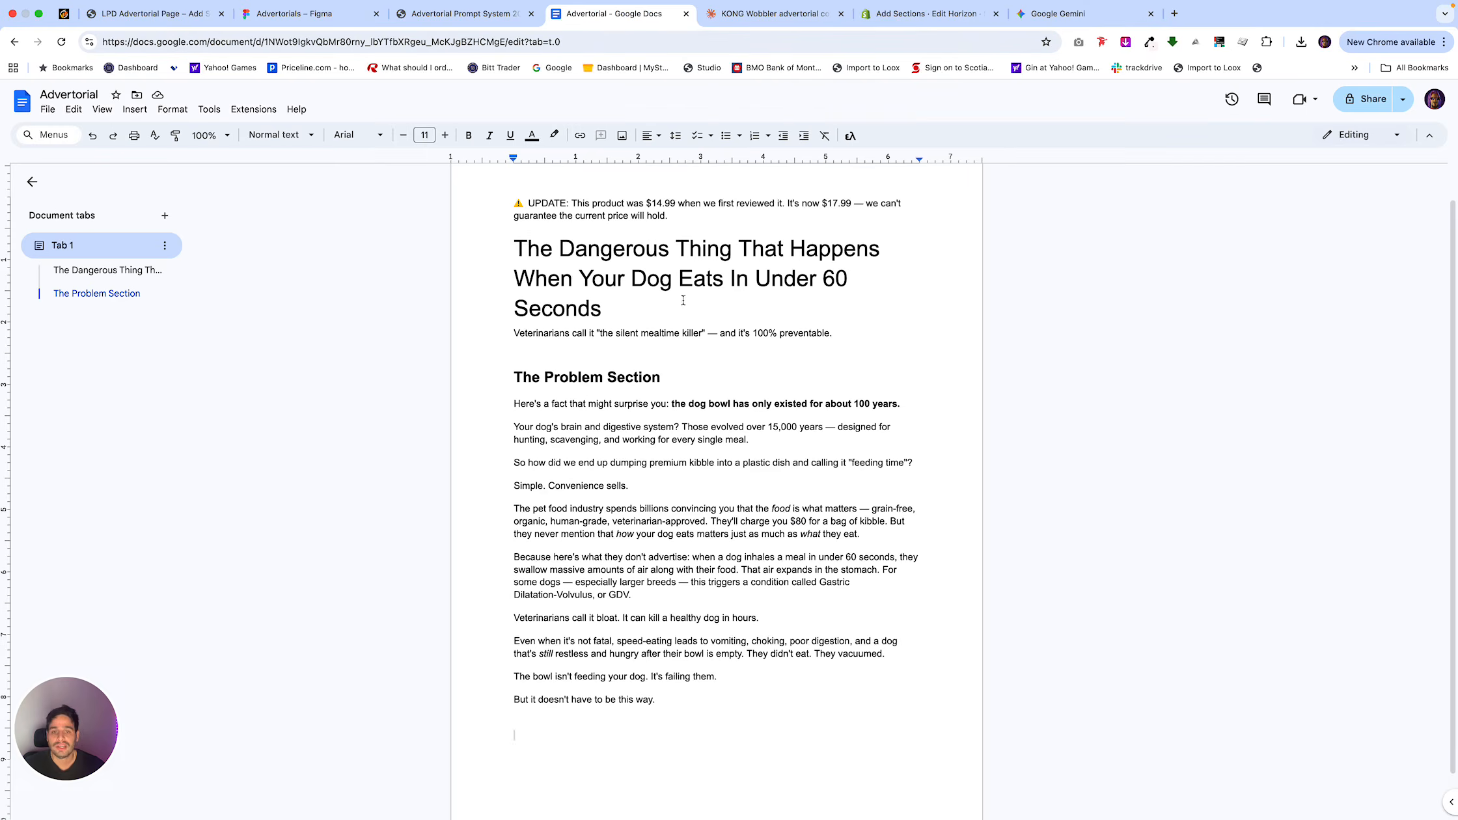
key(super+v)
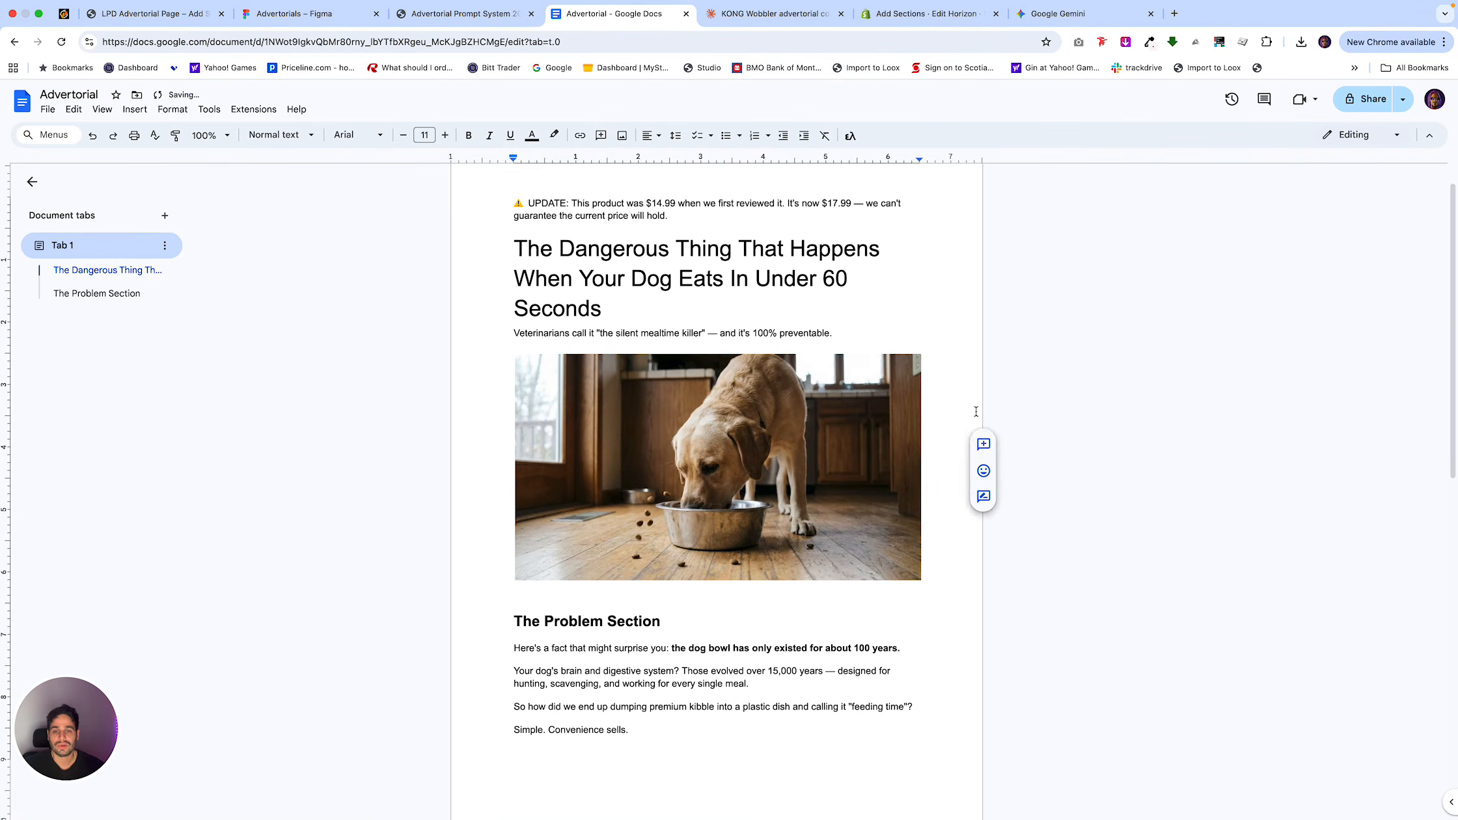
Copy Claude's Turning Point Section response into the Advertorial Google Doc below The Problem Section.
click(761, 14)
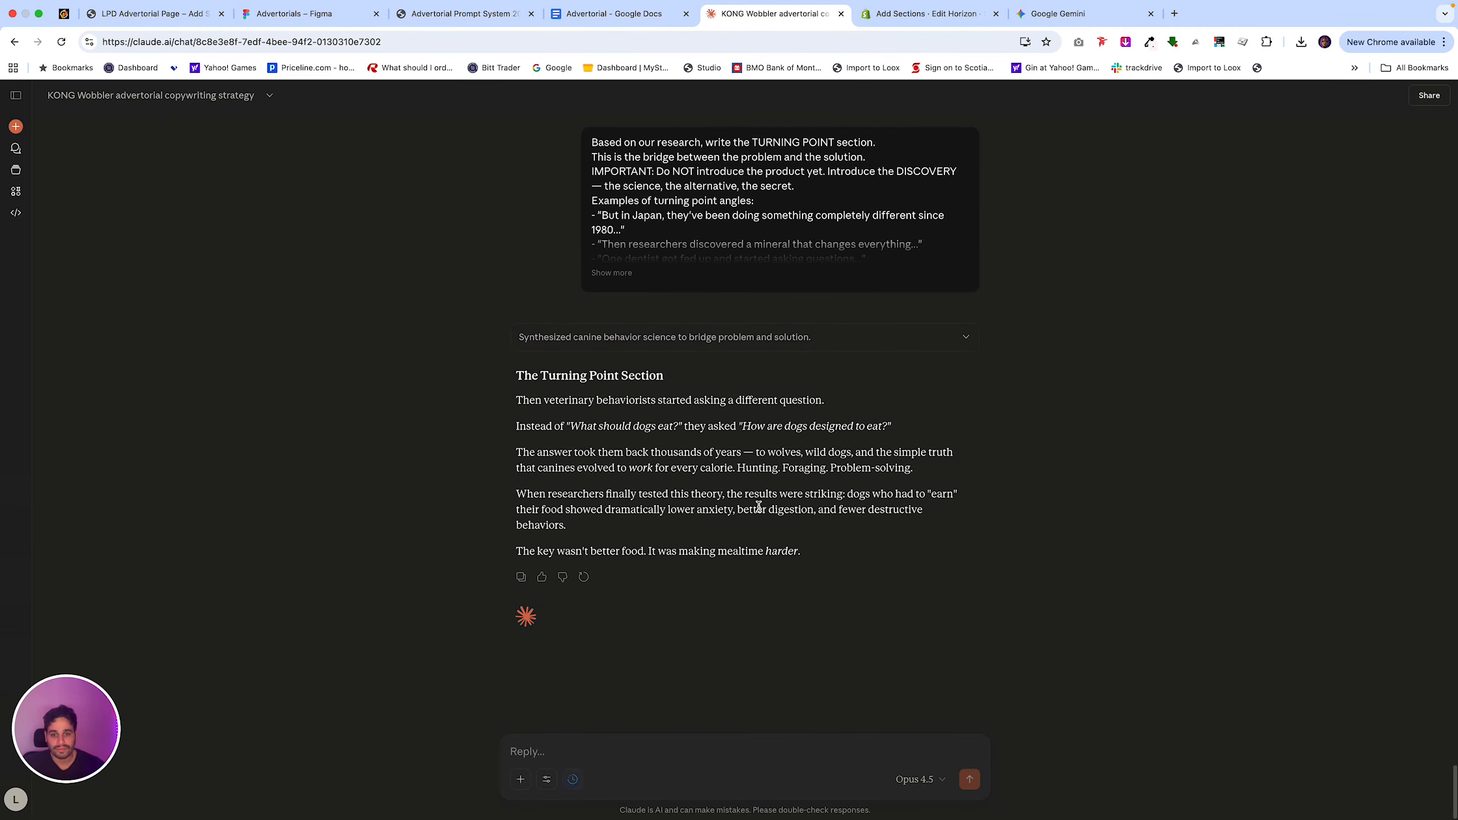
click(520, 577)
click(625, 14)
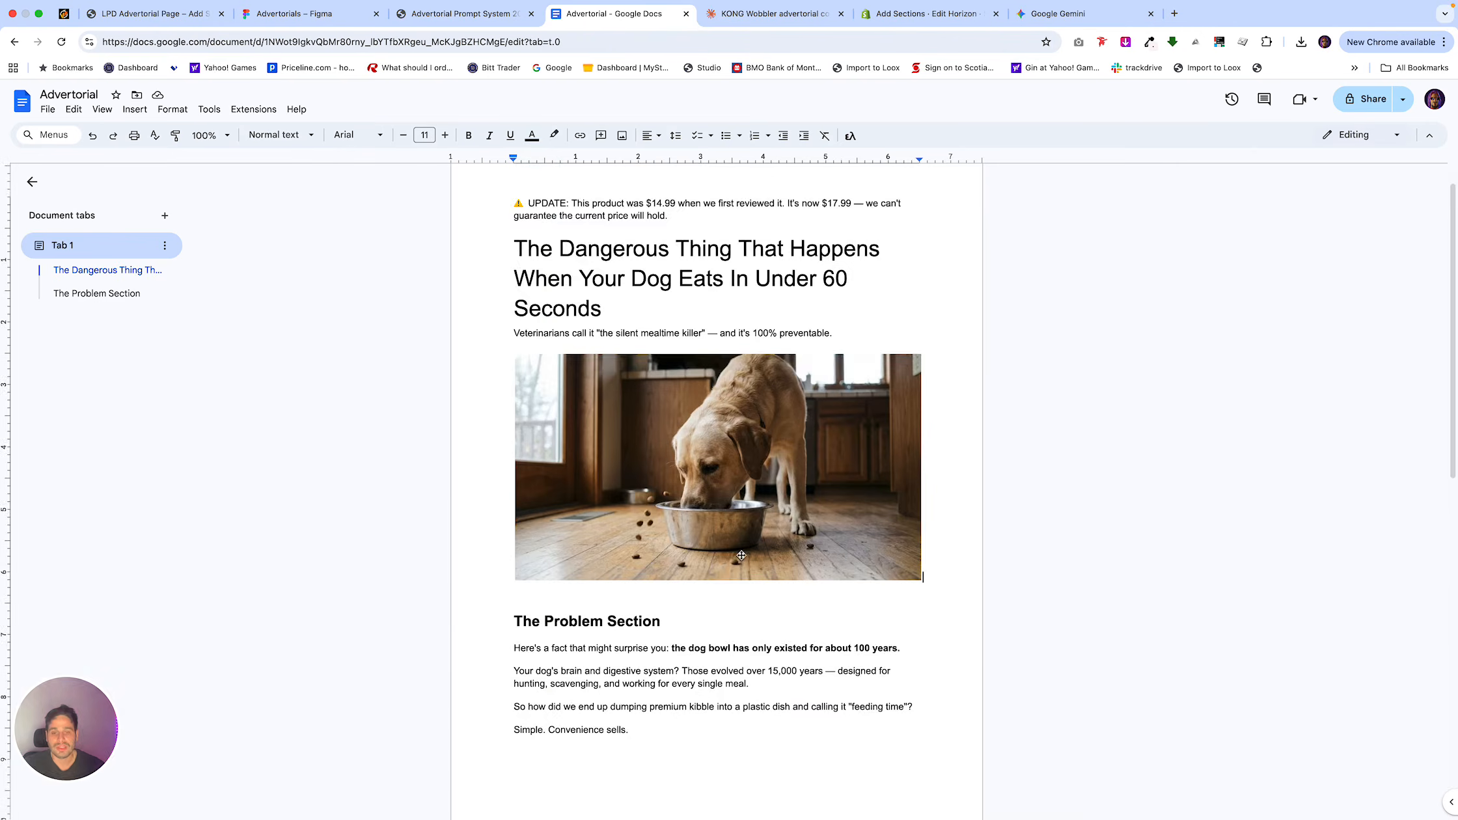
scroll(703, 507, down, 6)
click(704, 713)
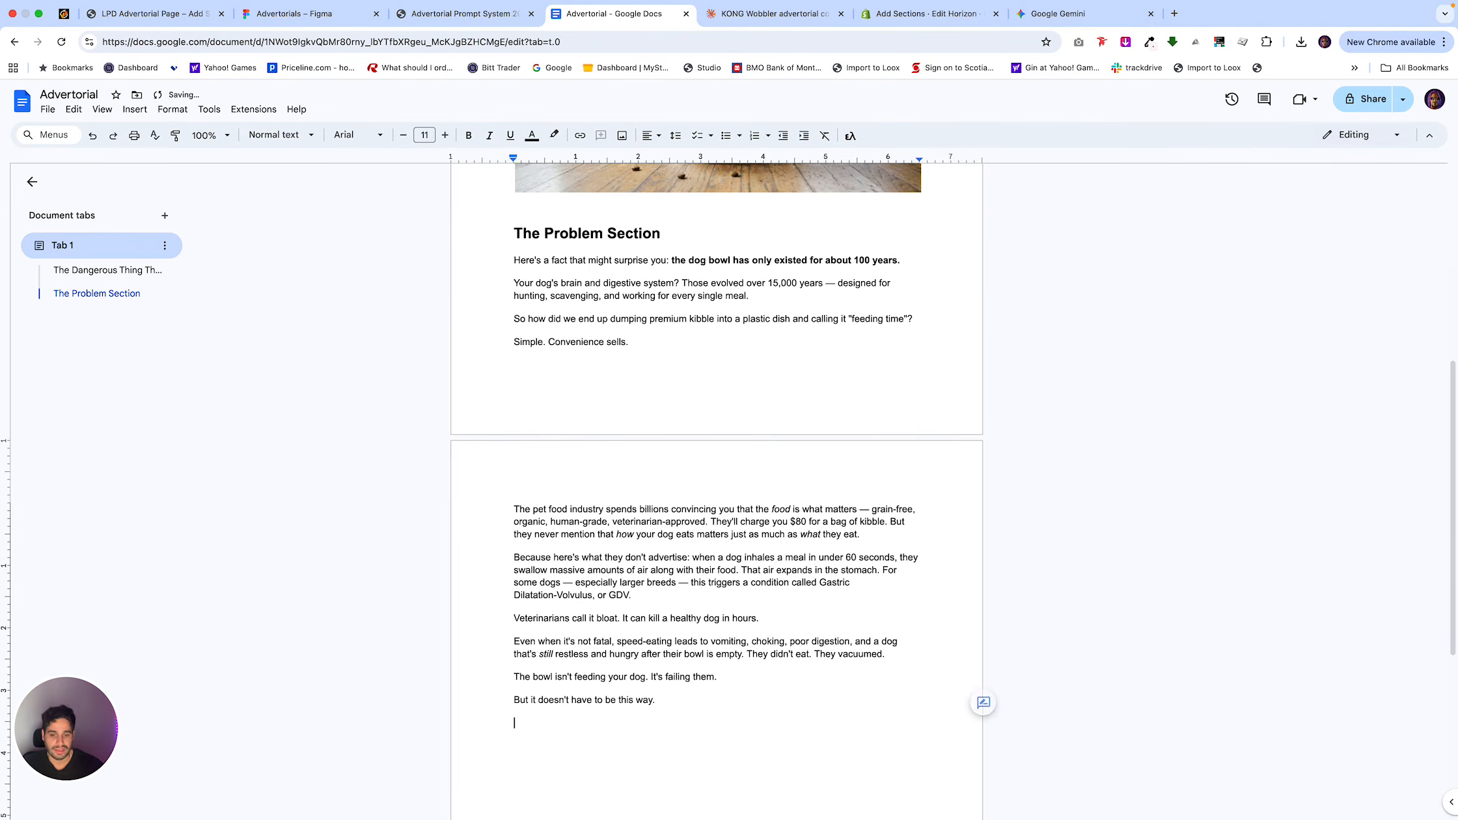
key(super+v)
scroll(714, 602, down, 3)
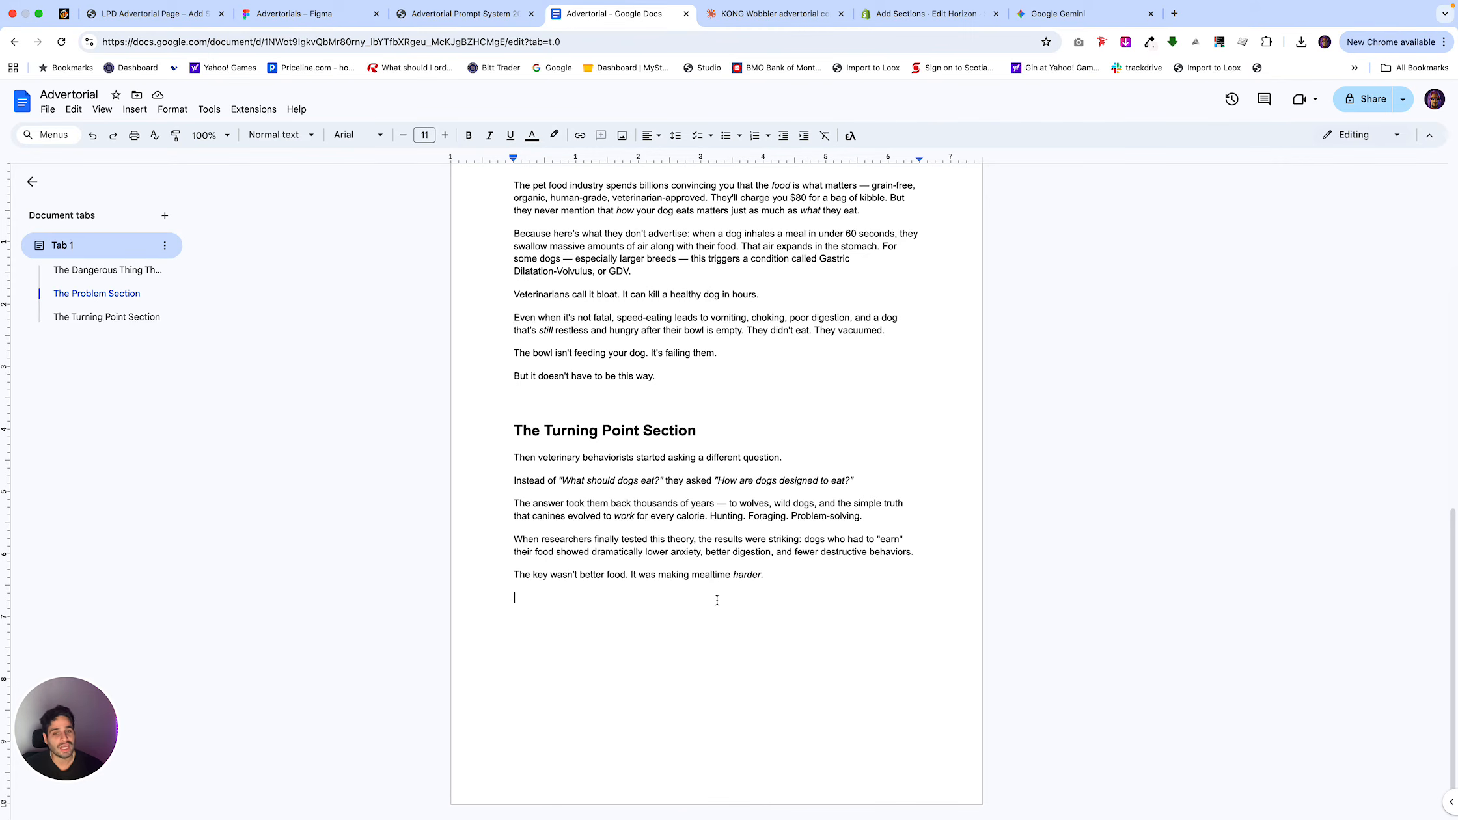
drag(908, 552, 646, 553)
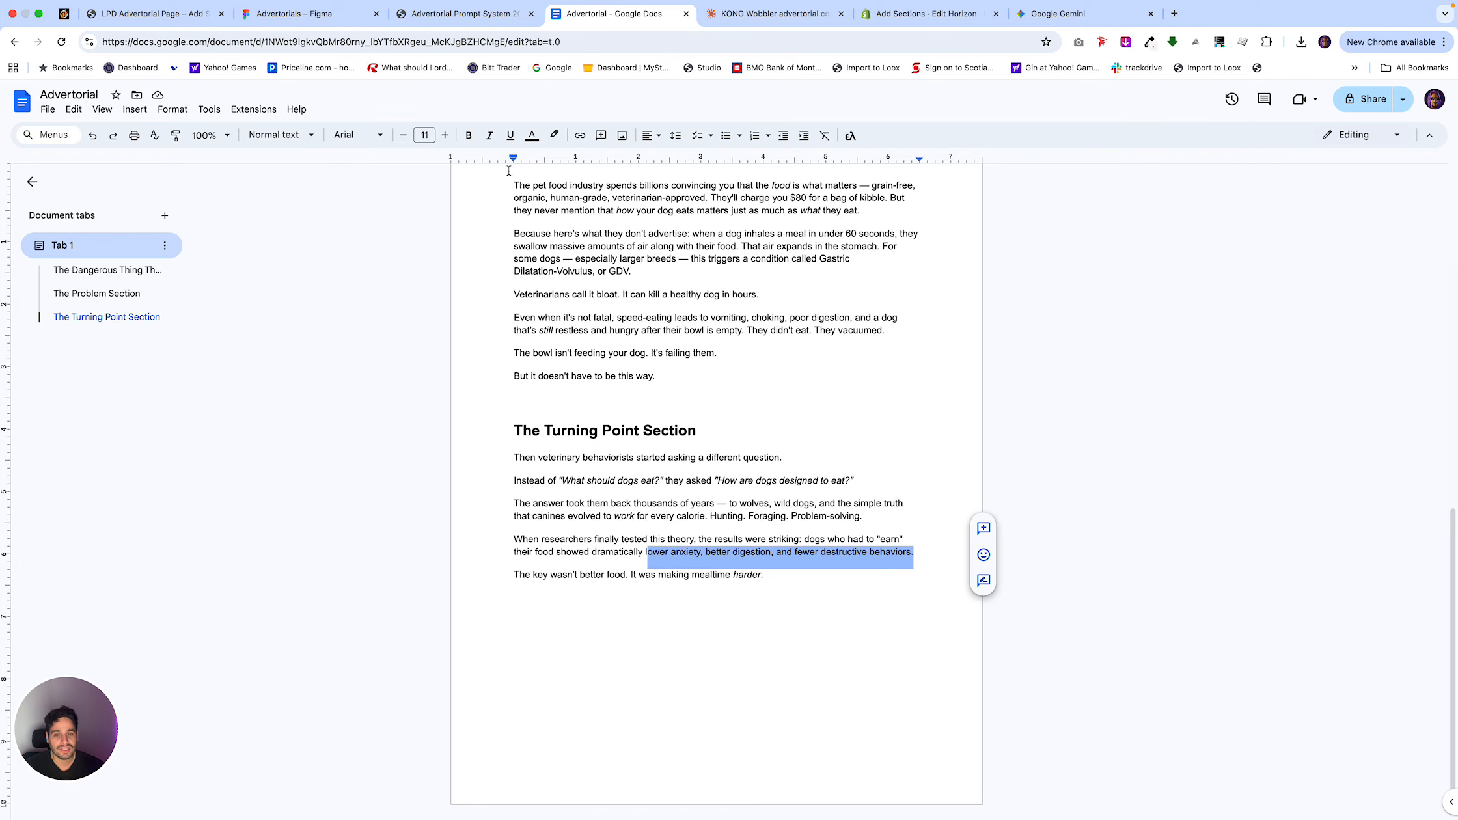
click(792, 561)
double_click(789, 572)
Submit Notion's 2F: Mechanism Section (How It Works) prompt in the KONG Wobbler chat in Claude, and add blank lines after the Google Doc's Turning Point copy.
click(431, 13)
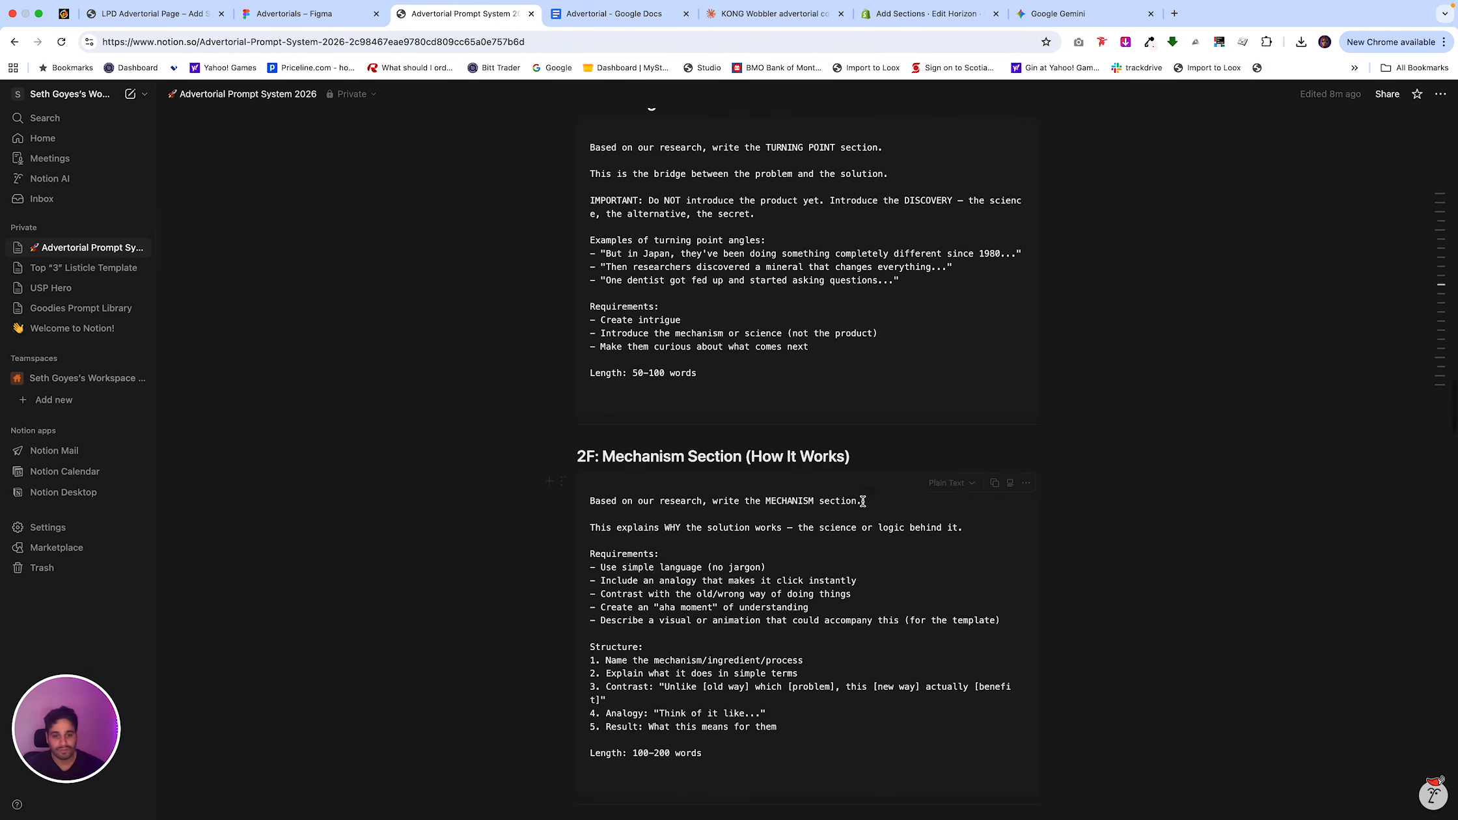
click(994, 483)
click(611, 13)
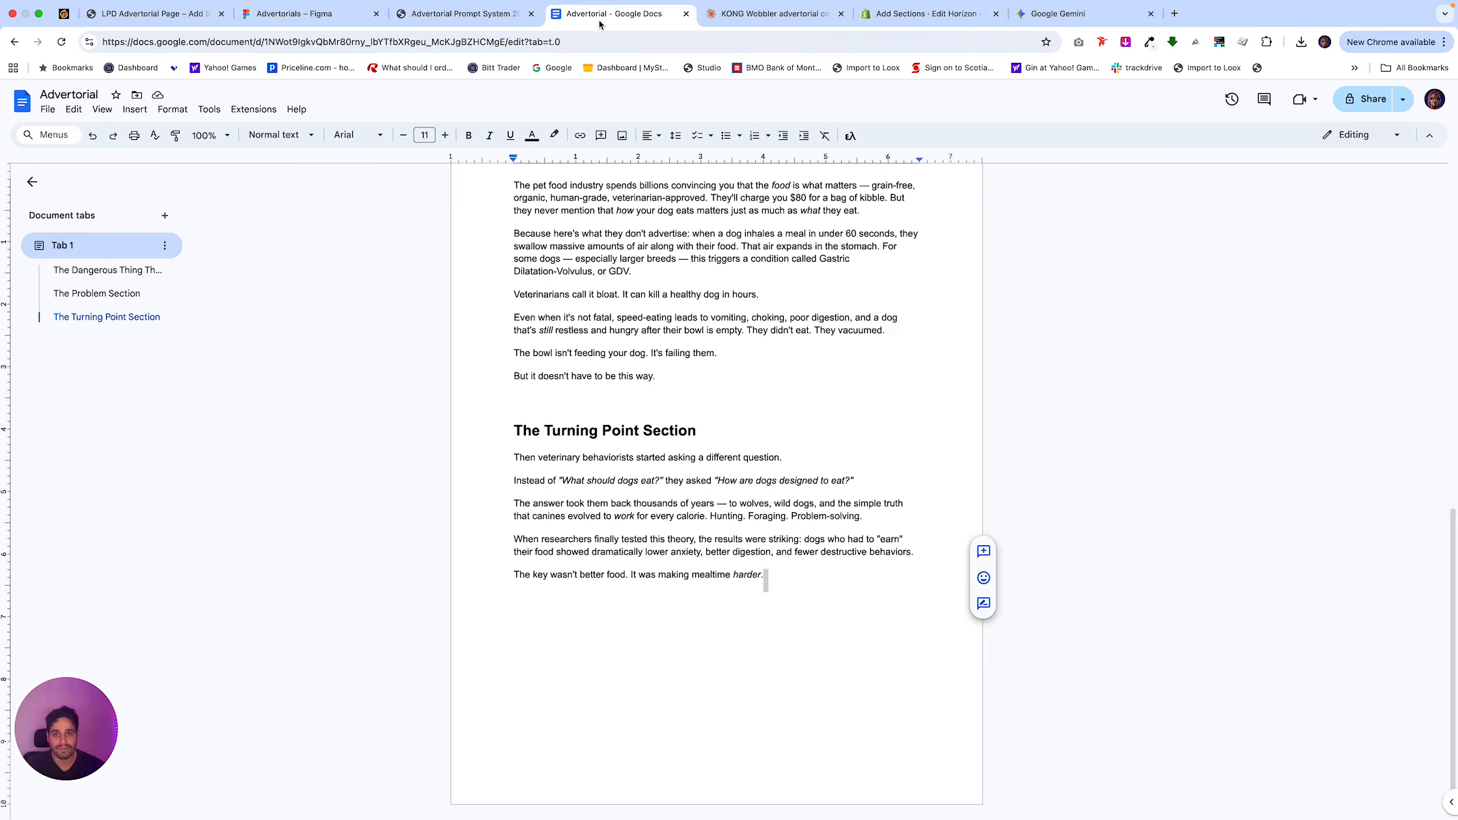
key(Return)
key(Return)
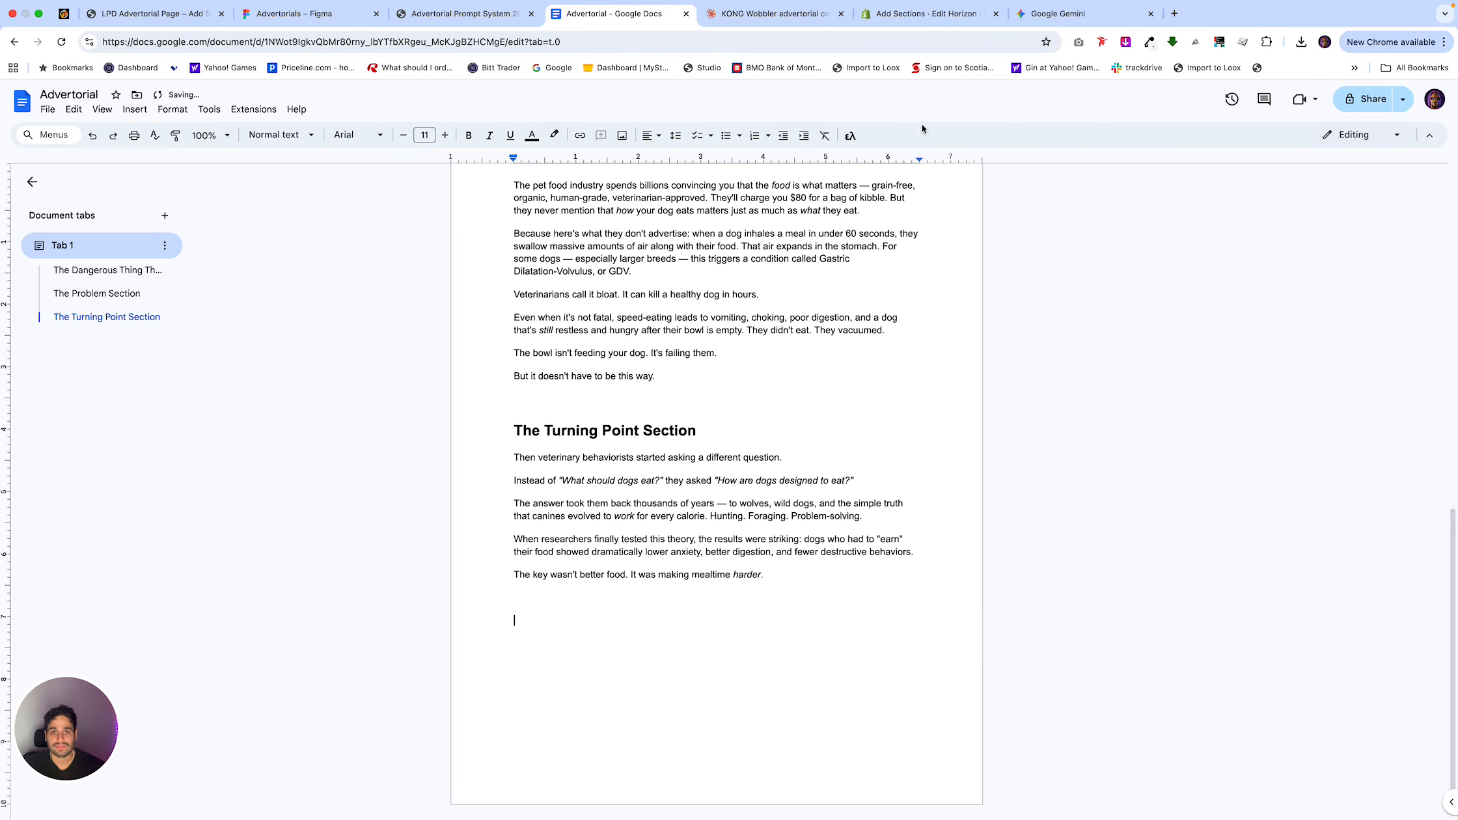
click(774, 13)
key(ctrl+v)
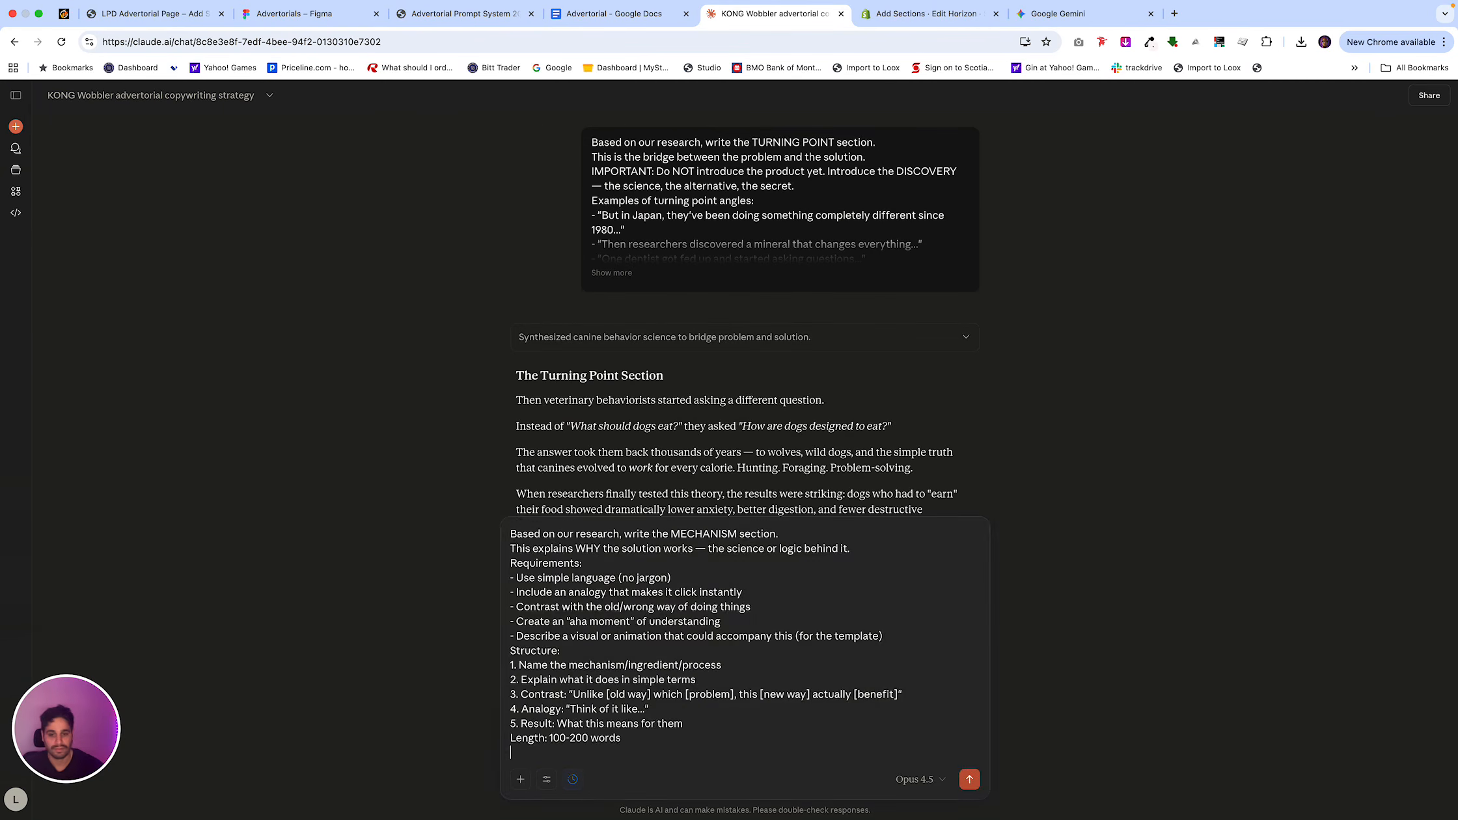
key(Return)
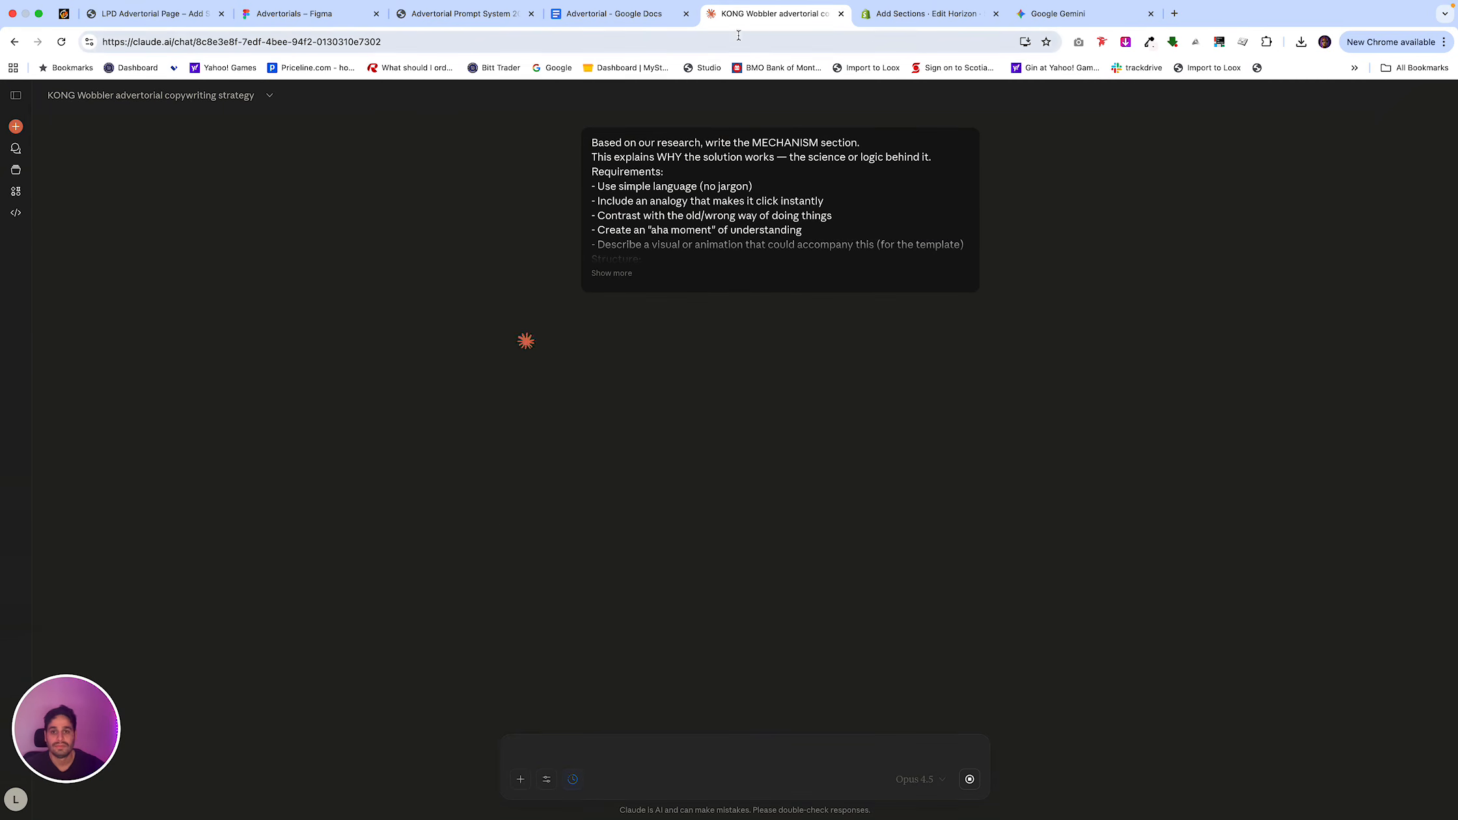
scroll(852, 231, up, 5)
Copy the 2G: Product Reveal prompt from the Advertorial Prompt System page in Notion.
click(661, 23)
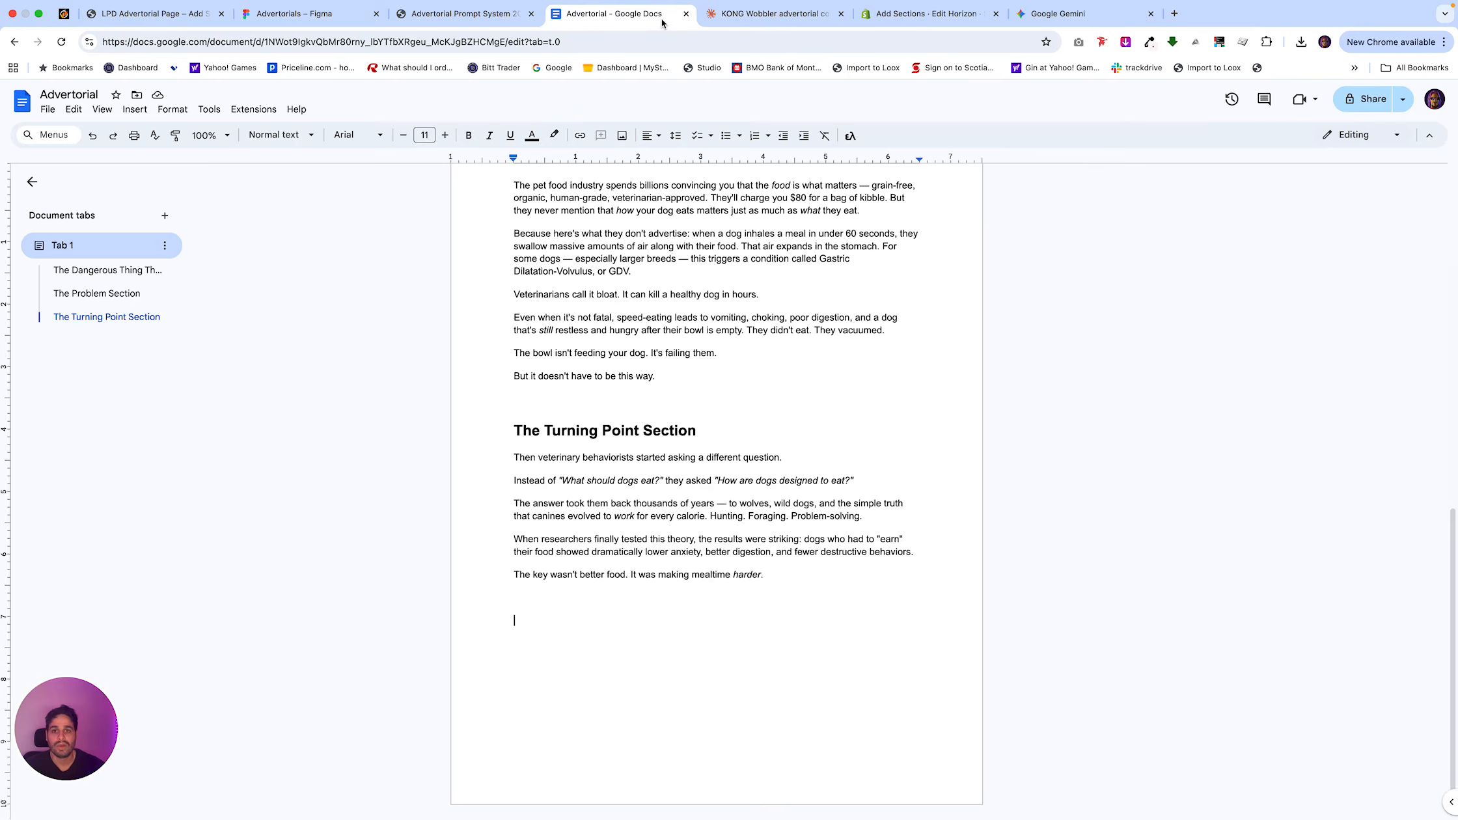
click(458, 16)
scroll(827, 442, down, 1)
scroll(827, 443, down, 5)
scroll(828, 442, down, 2)
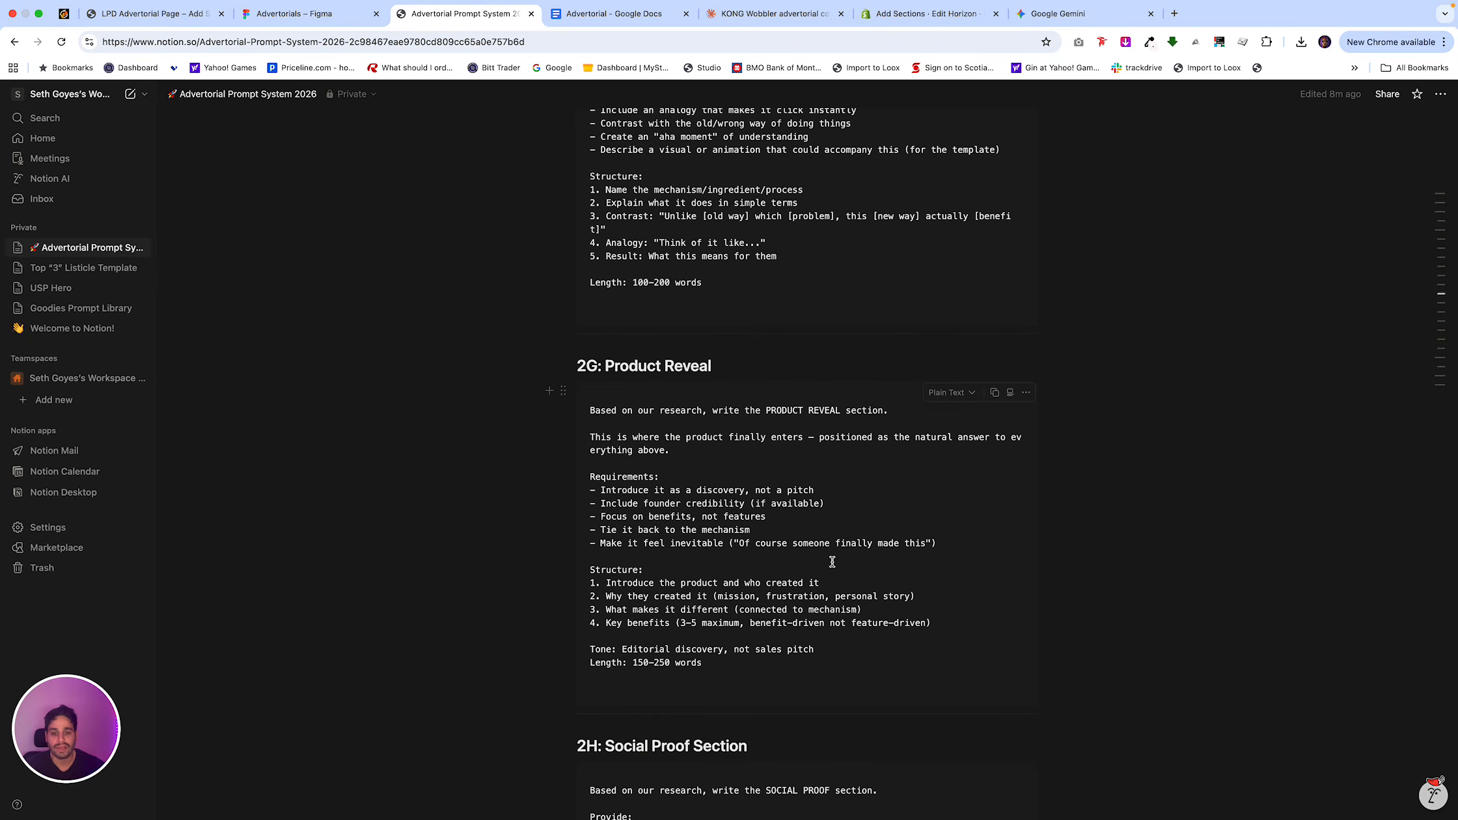
drag(752, 680, 713, 373)
click(993, 392)
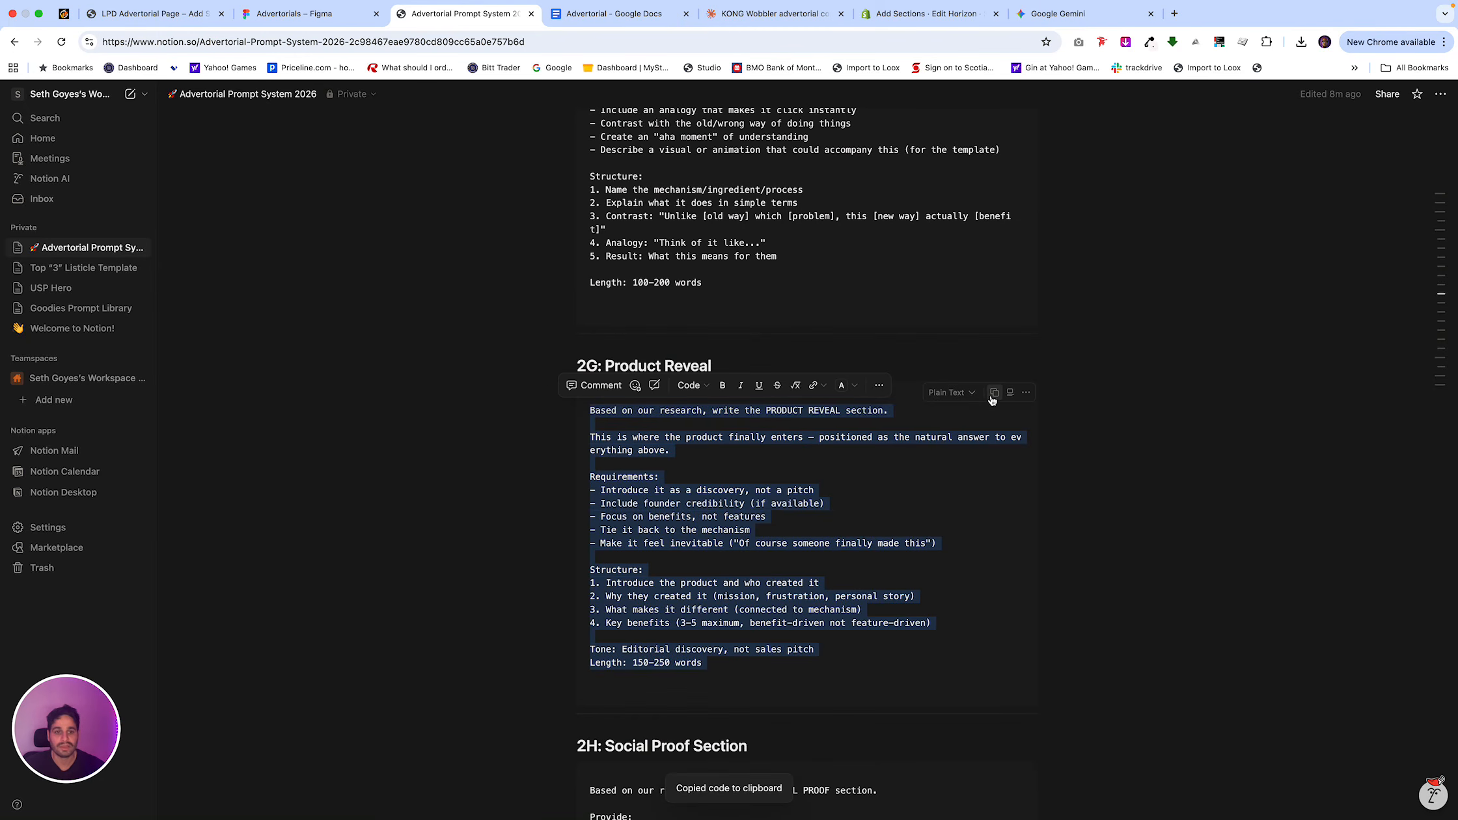
Copy Claude's Mechanism Section response into the Advertorial Google Doc below The Turning Point Section.
click(735, 18)
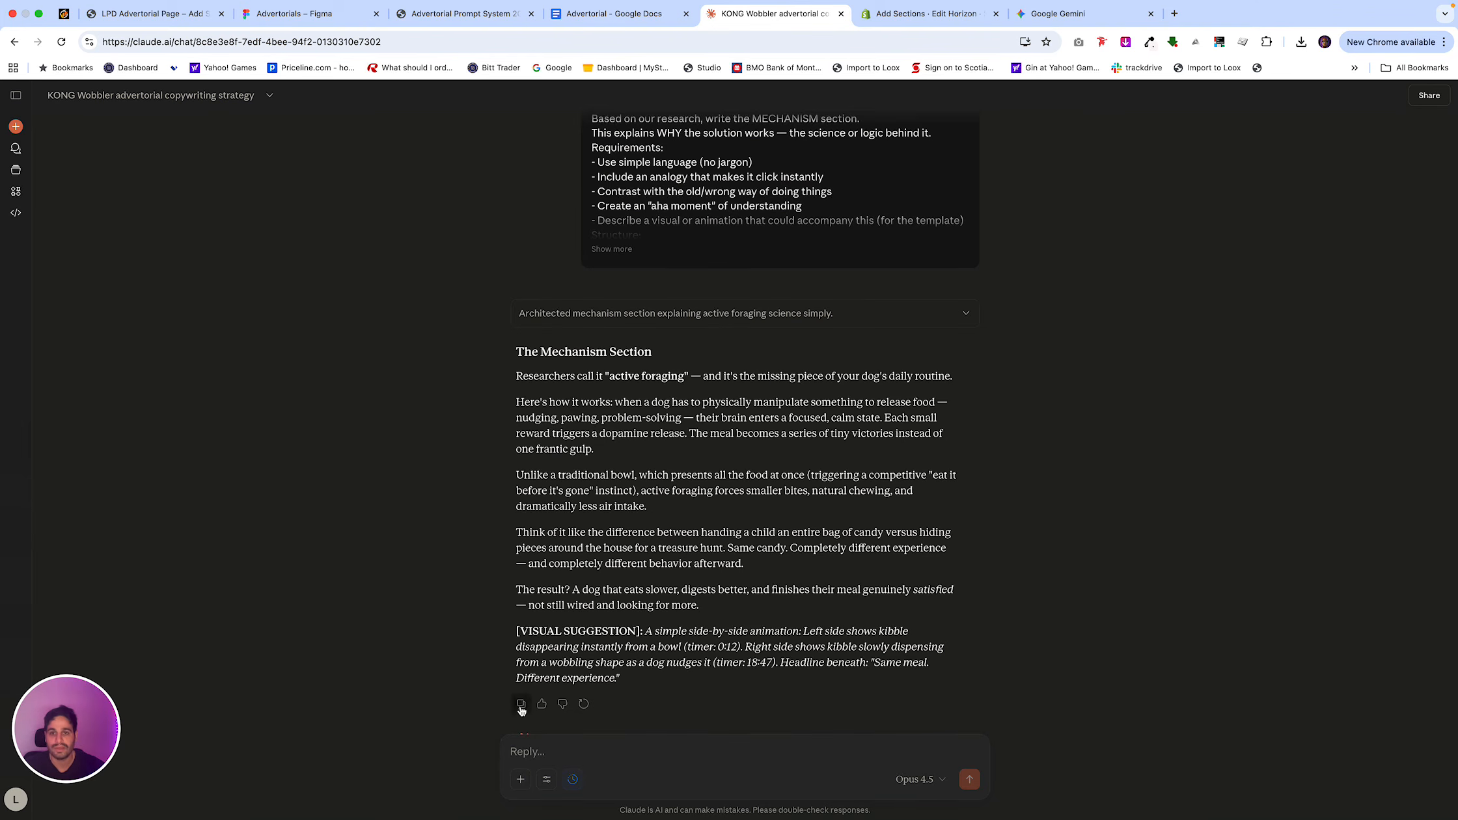
click(615, 14)
key(super+v)
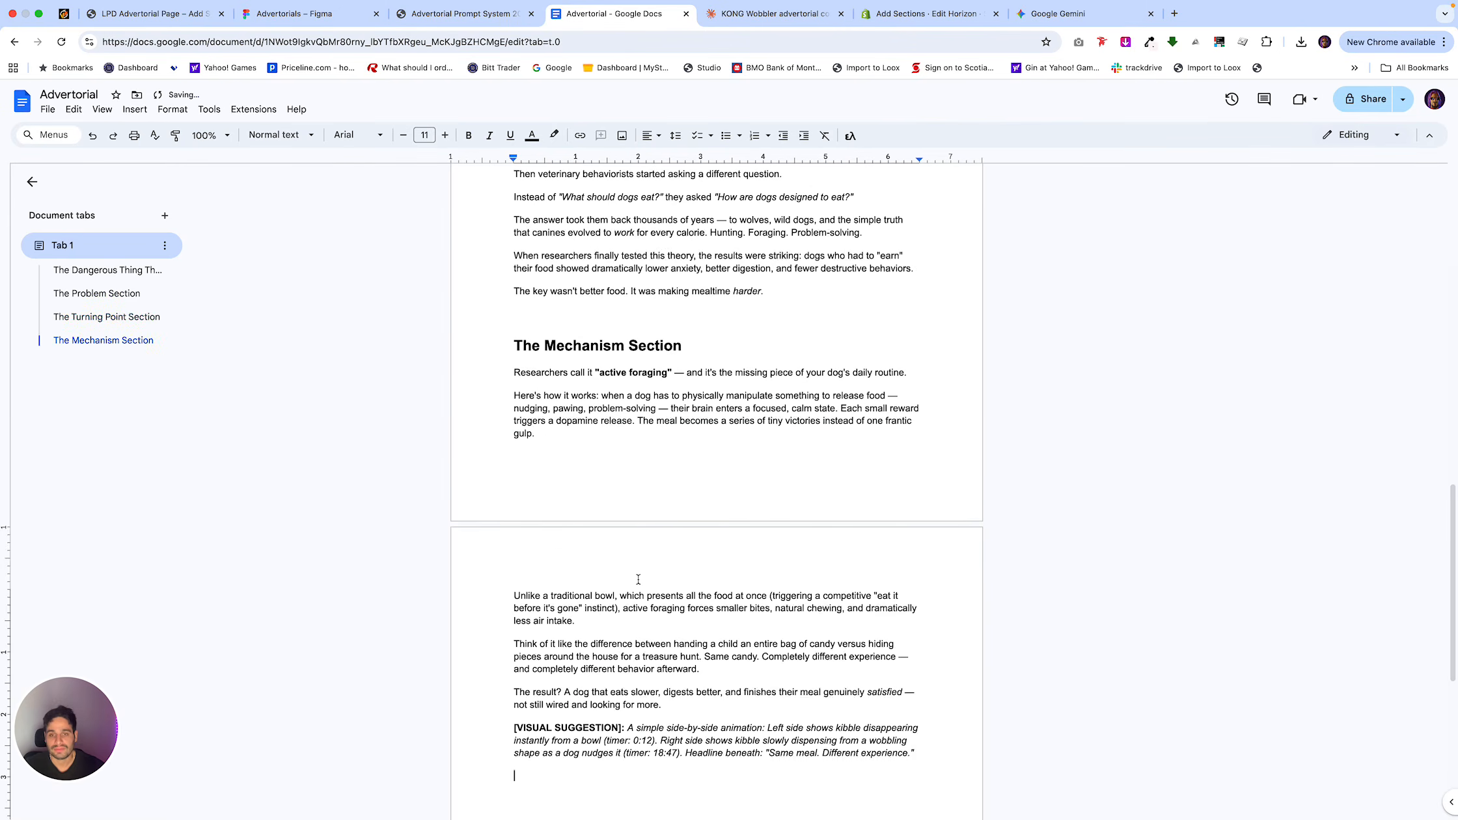
Review the Turning Point and Mechanism sections in the document, including the visual suggestion that closes the Mechanism copy.
scroll(666, 324, up, 5)
double_click(669, 409)
triple_click(668, 409)
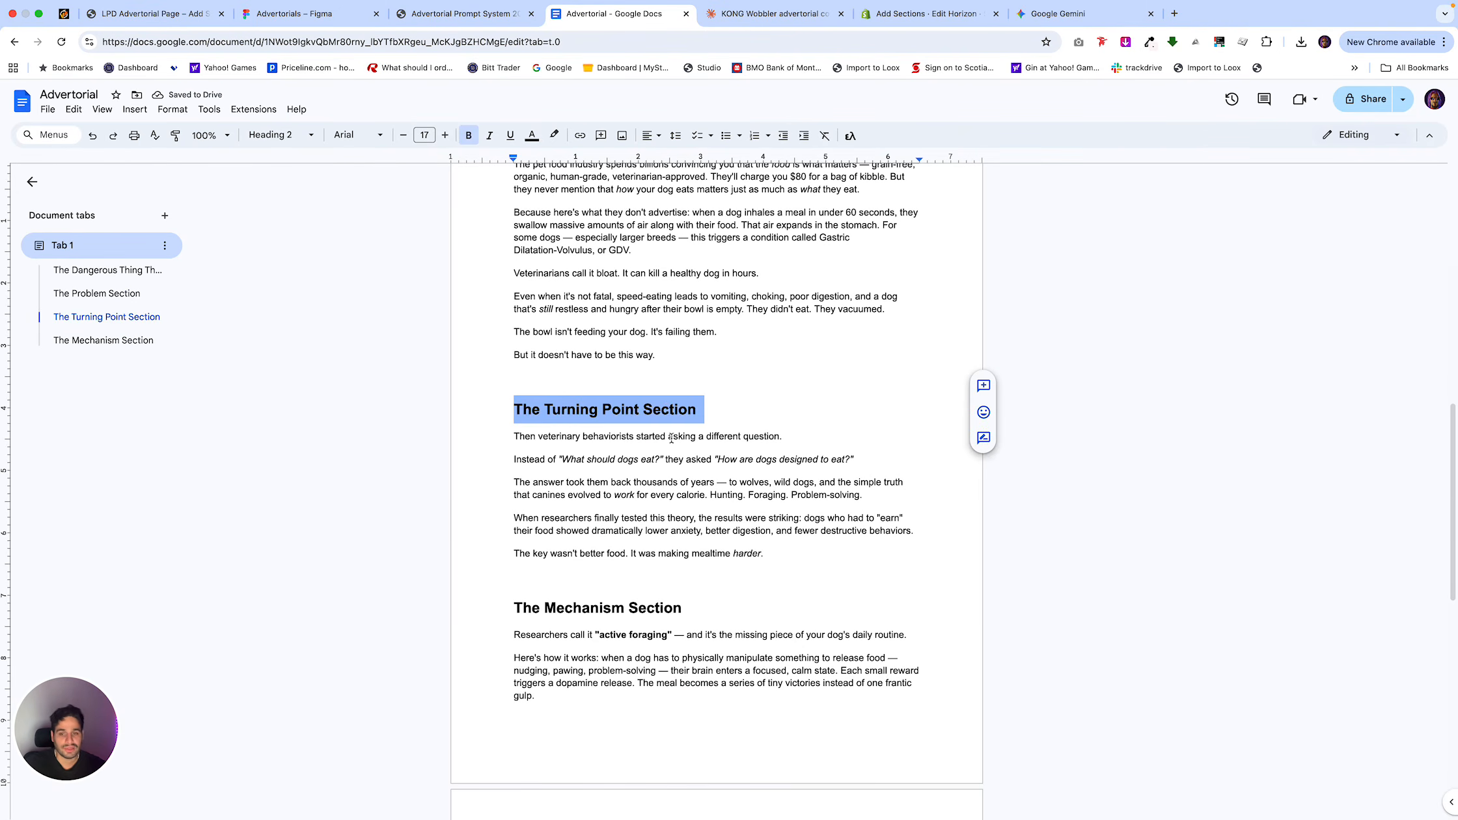
scroll(663, 632, down, 5)
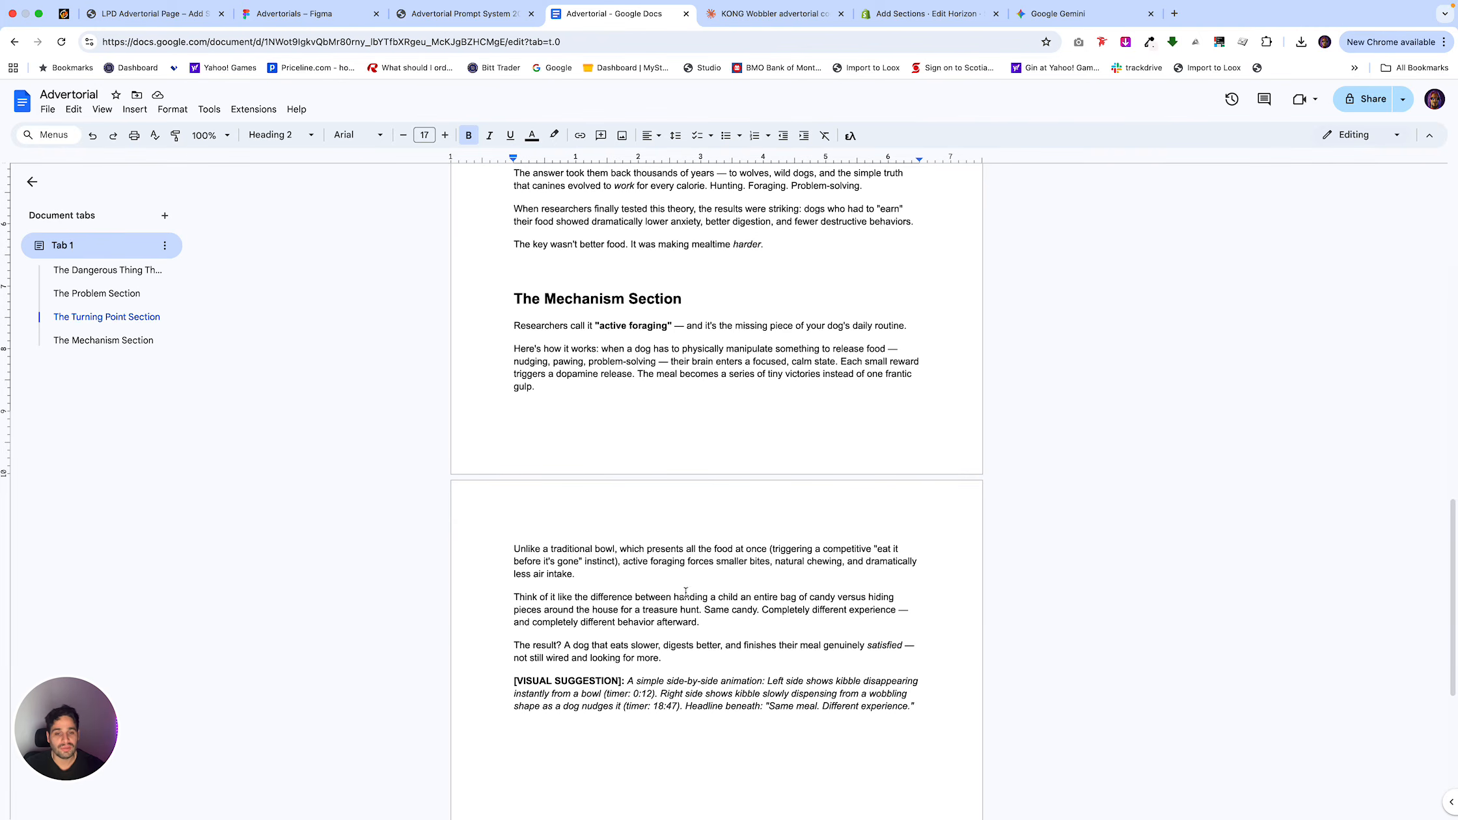
scroll(766, 716, up, 5)
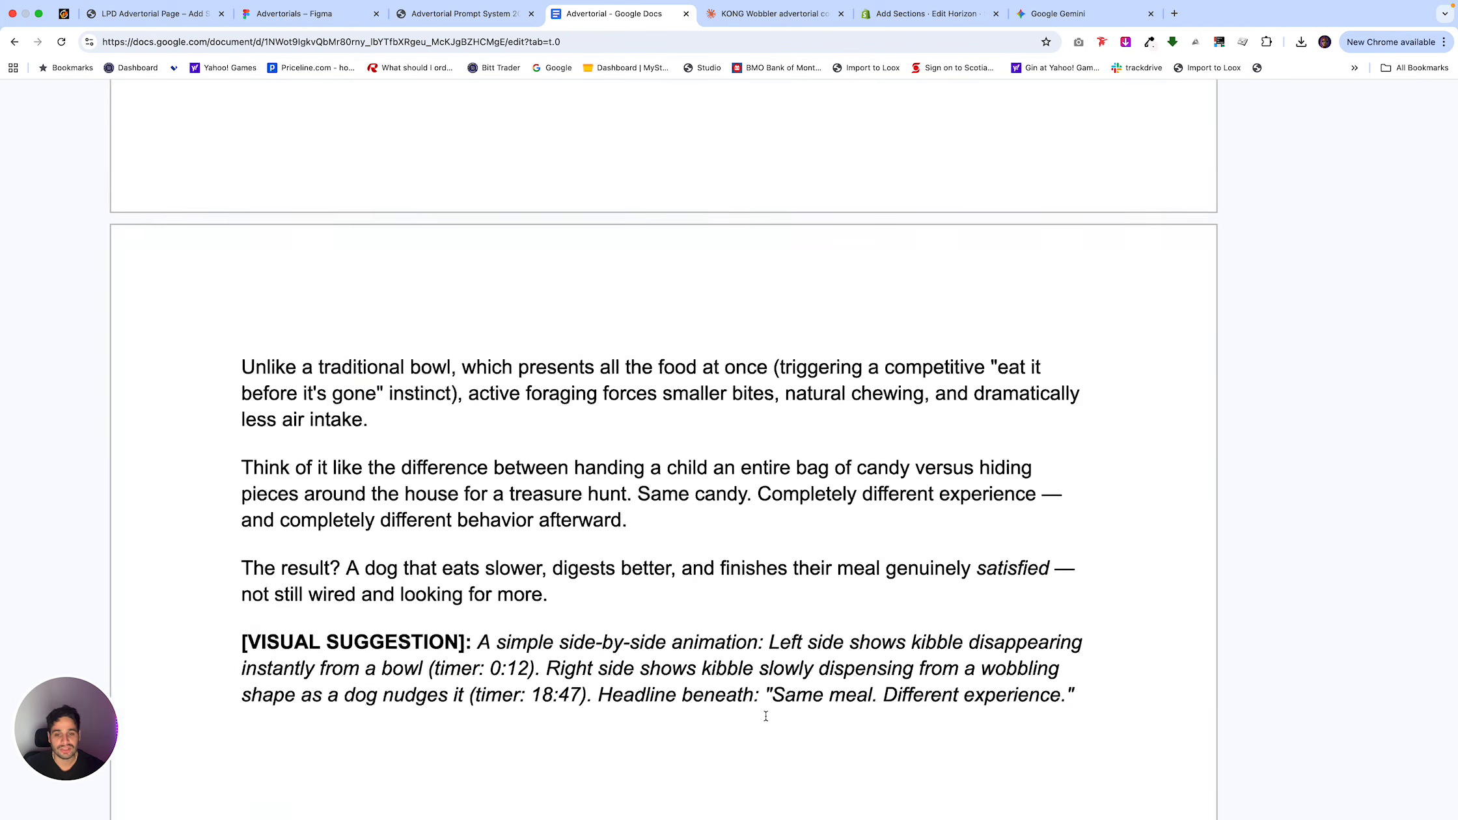
scroll(765, 716, up, 2)
scroll(766, 716, down, 5)
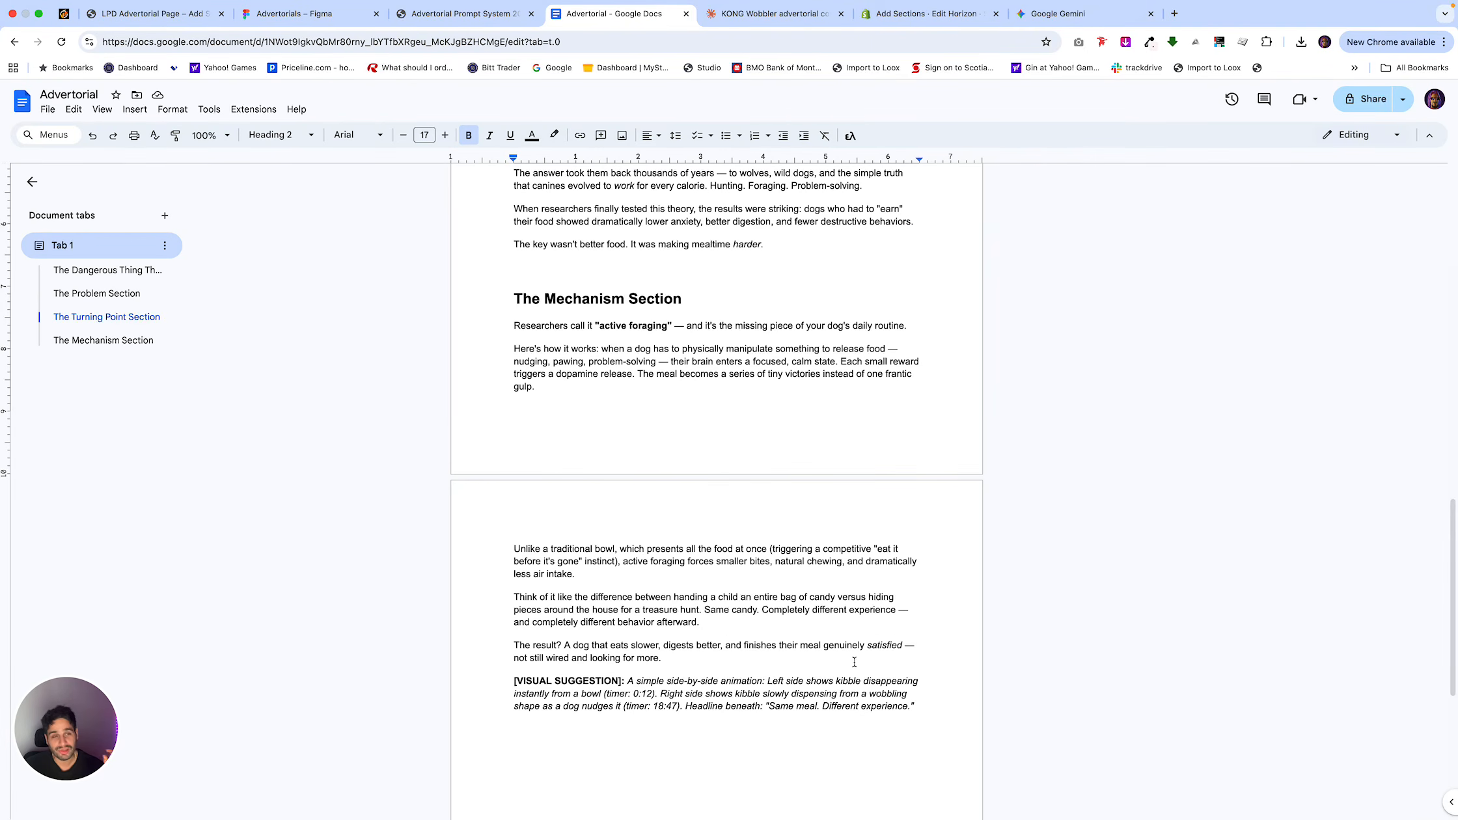
Search Google Images for "Kong Wobbler" in a new browser tab and look through the product photos.
click(1175, 13)
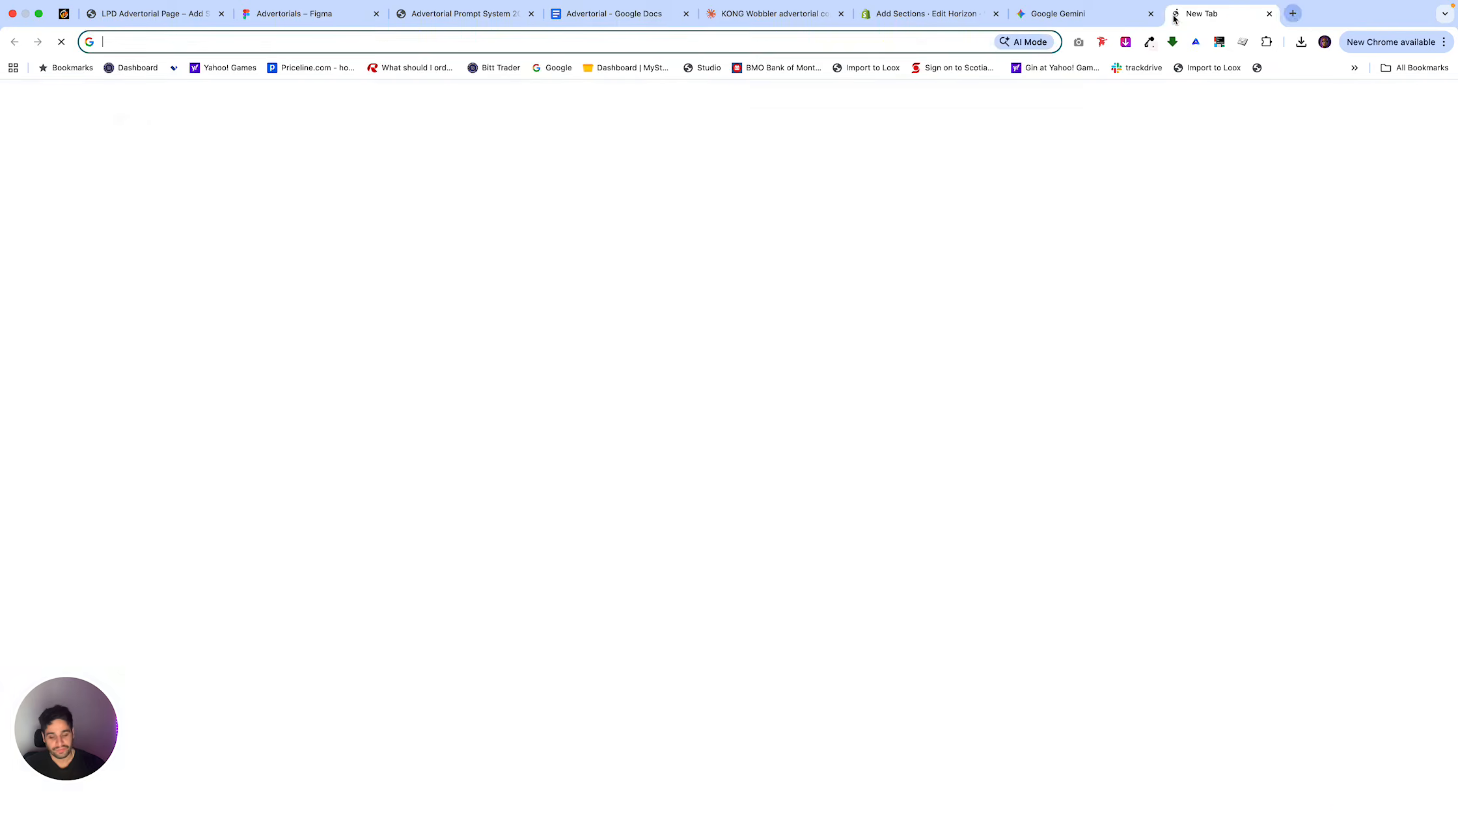
text(kong wobbler)
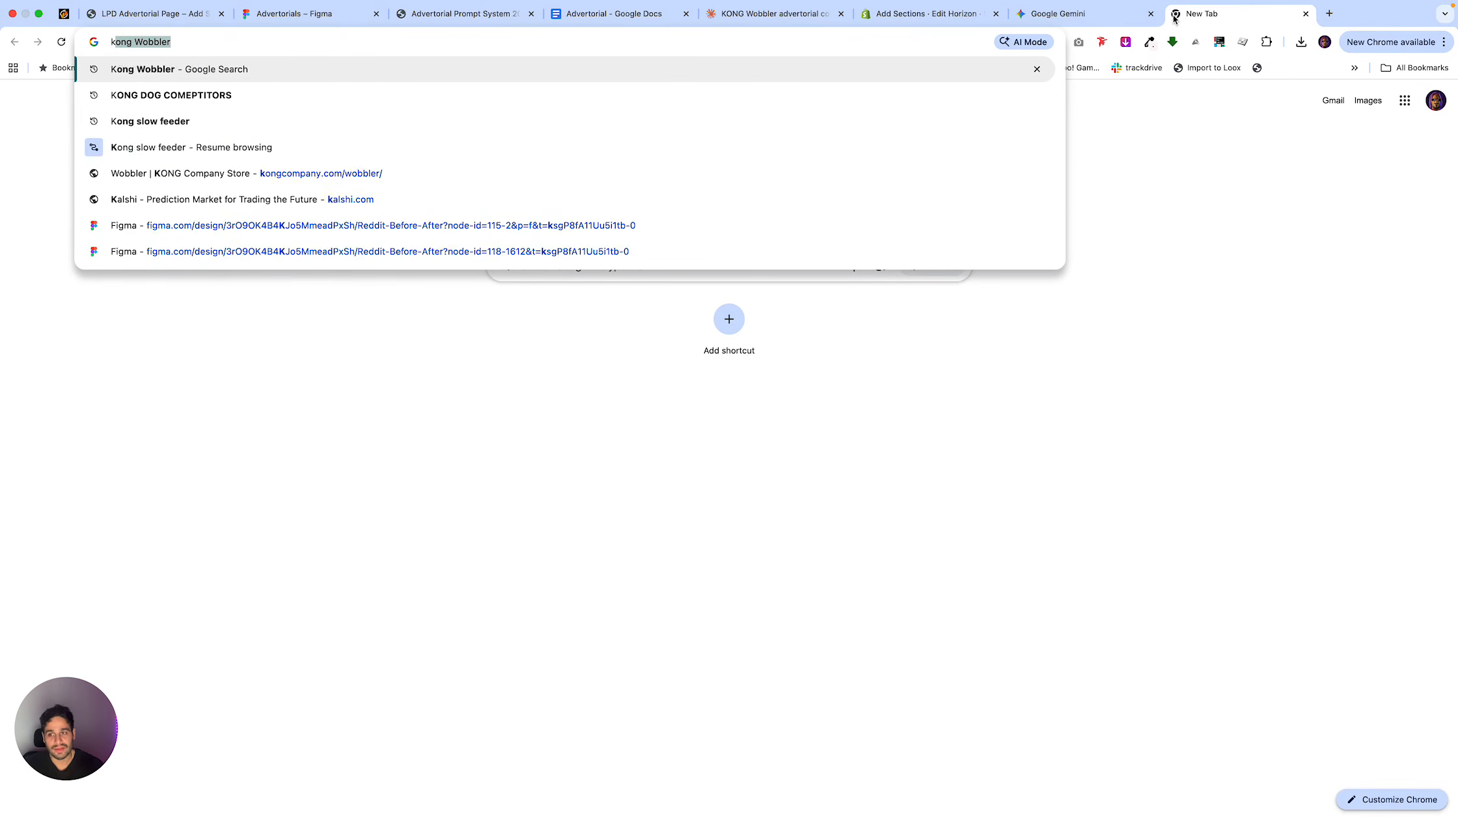
key(Return)
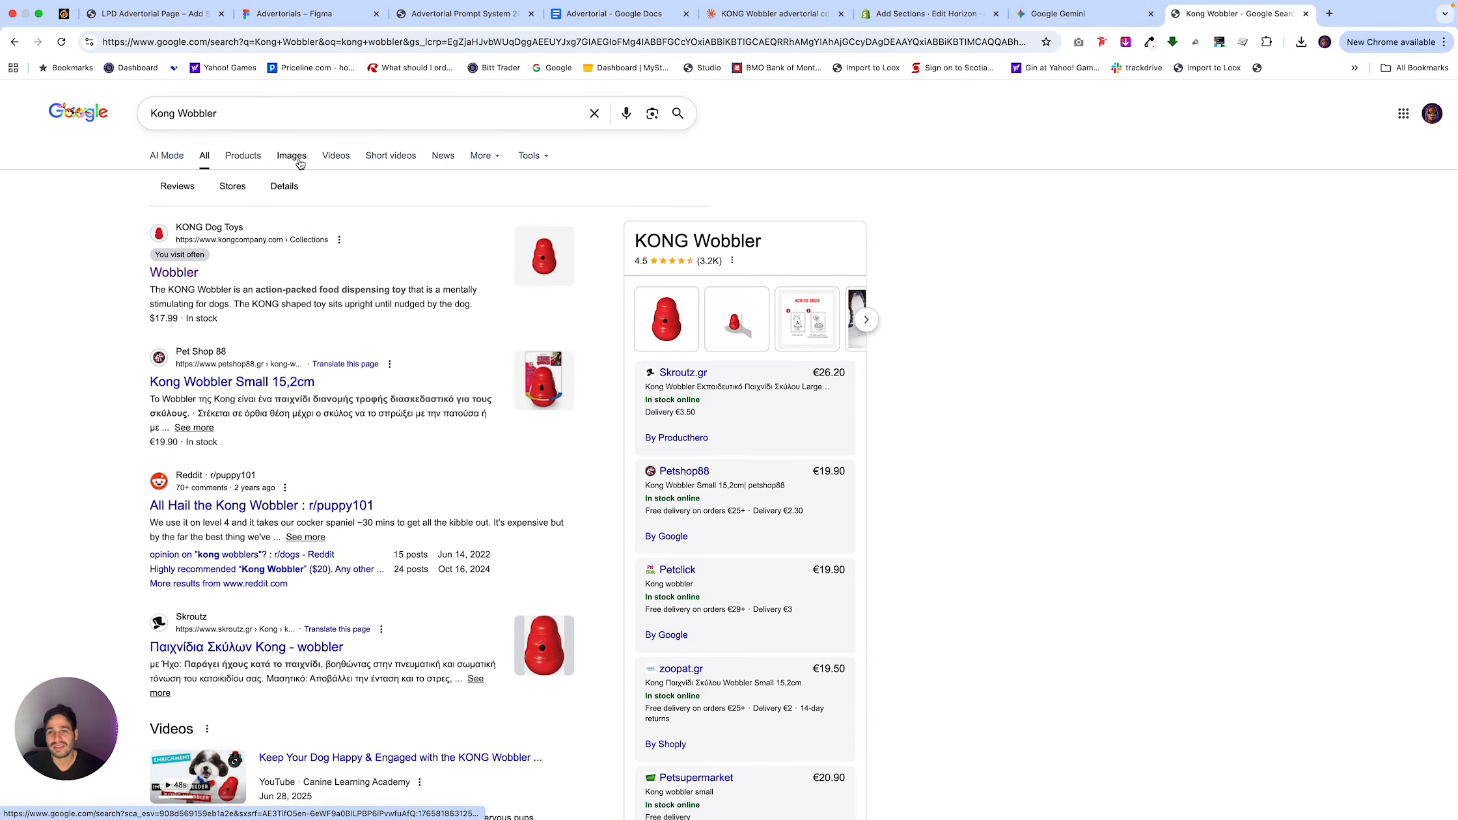
click(297, 158)
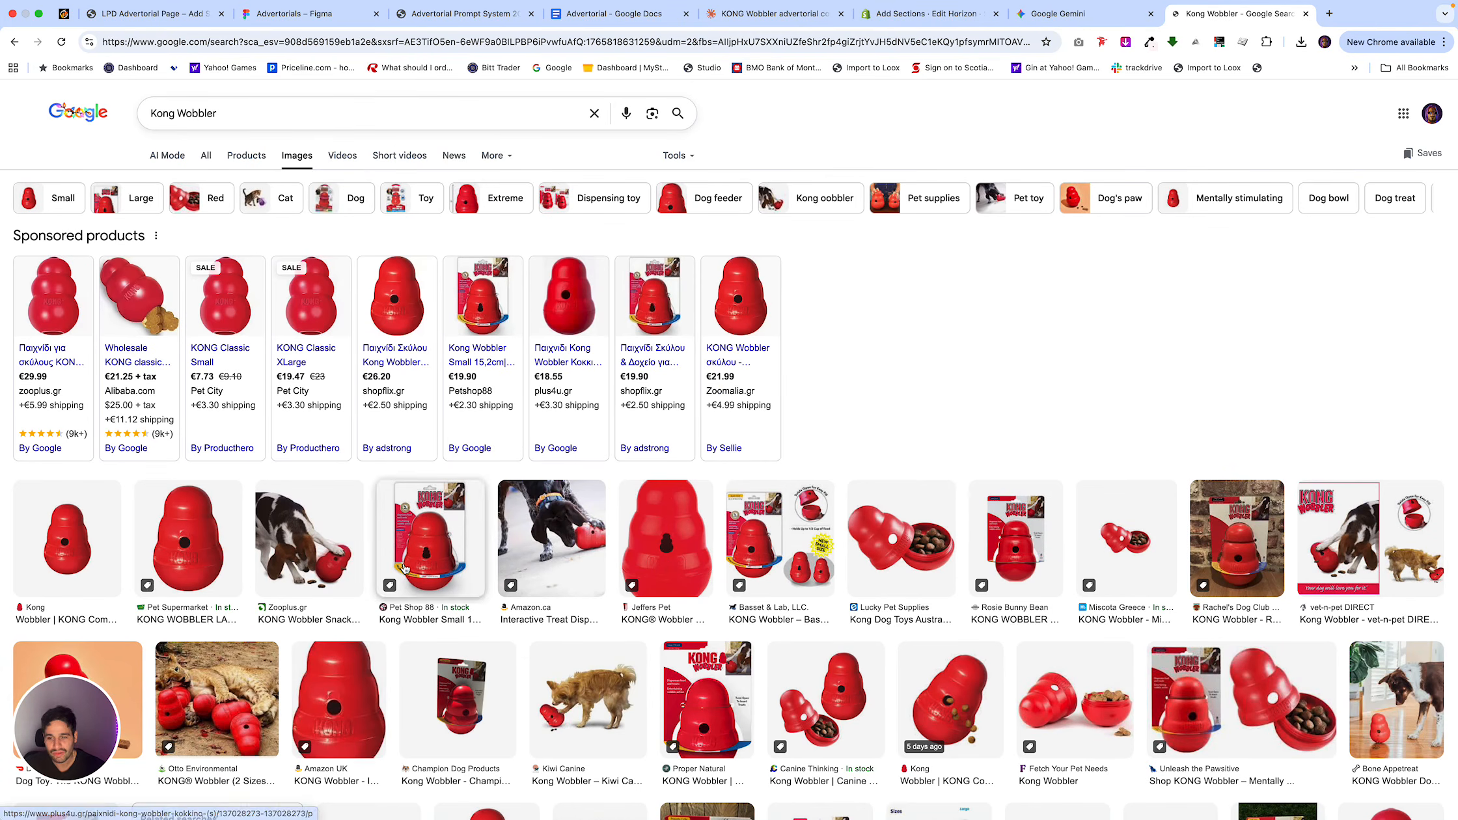
scroll(901, 554, down, 2)
scroll(901, 554, down, 3)
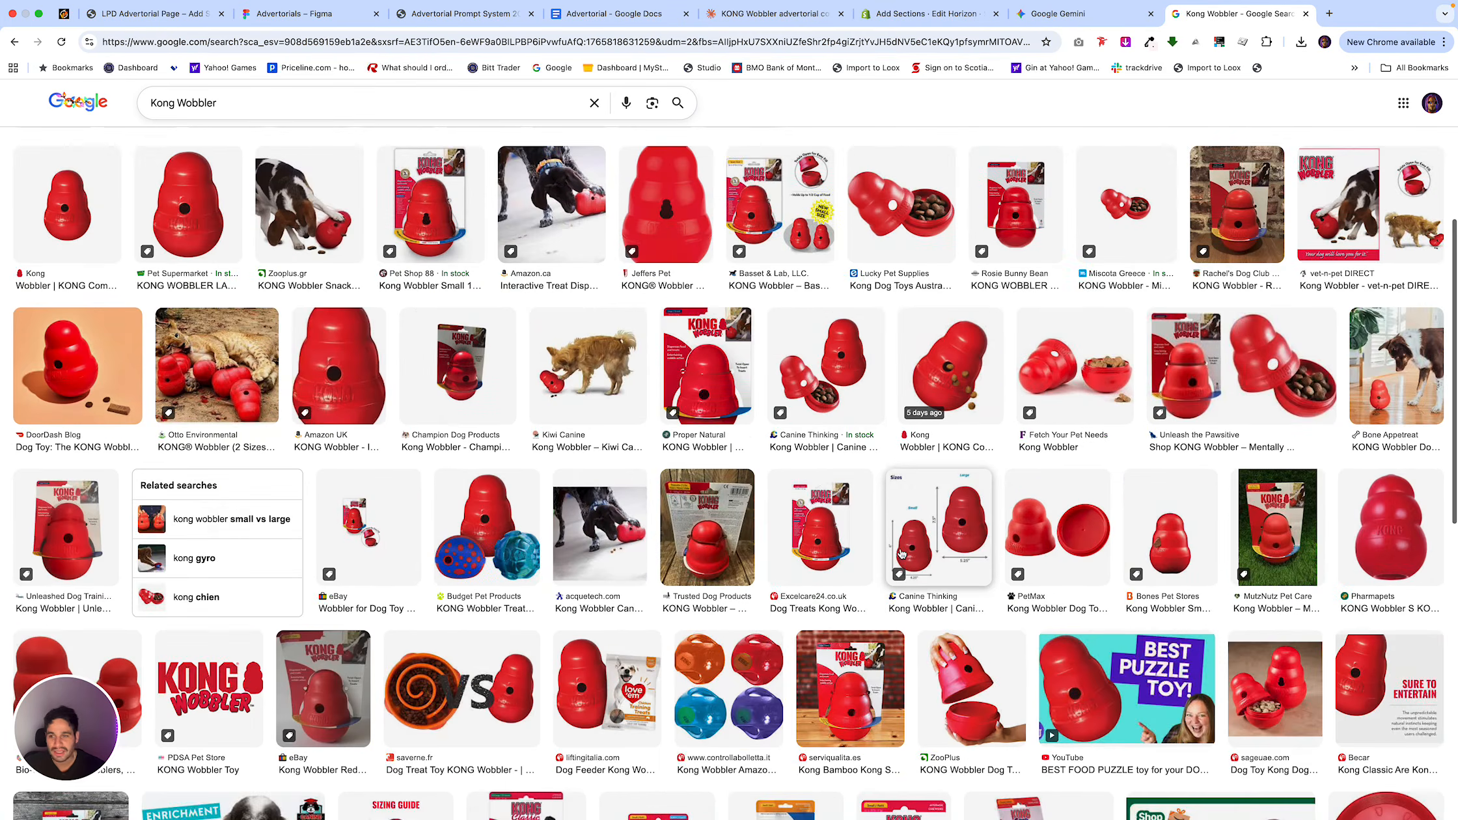
scroll(546, 411, down, 7)
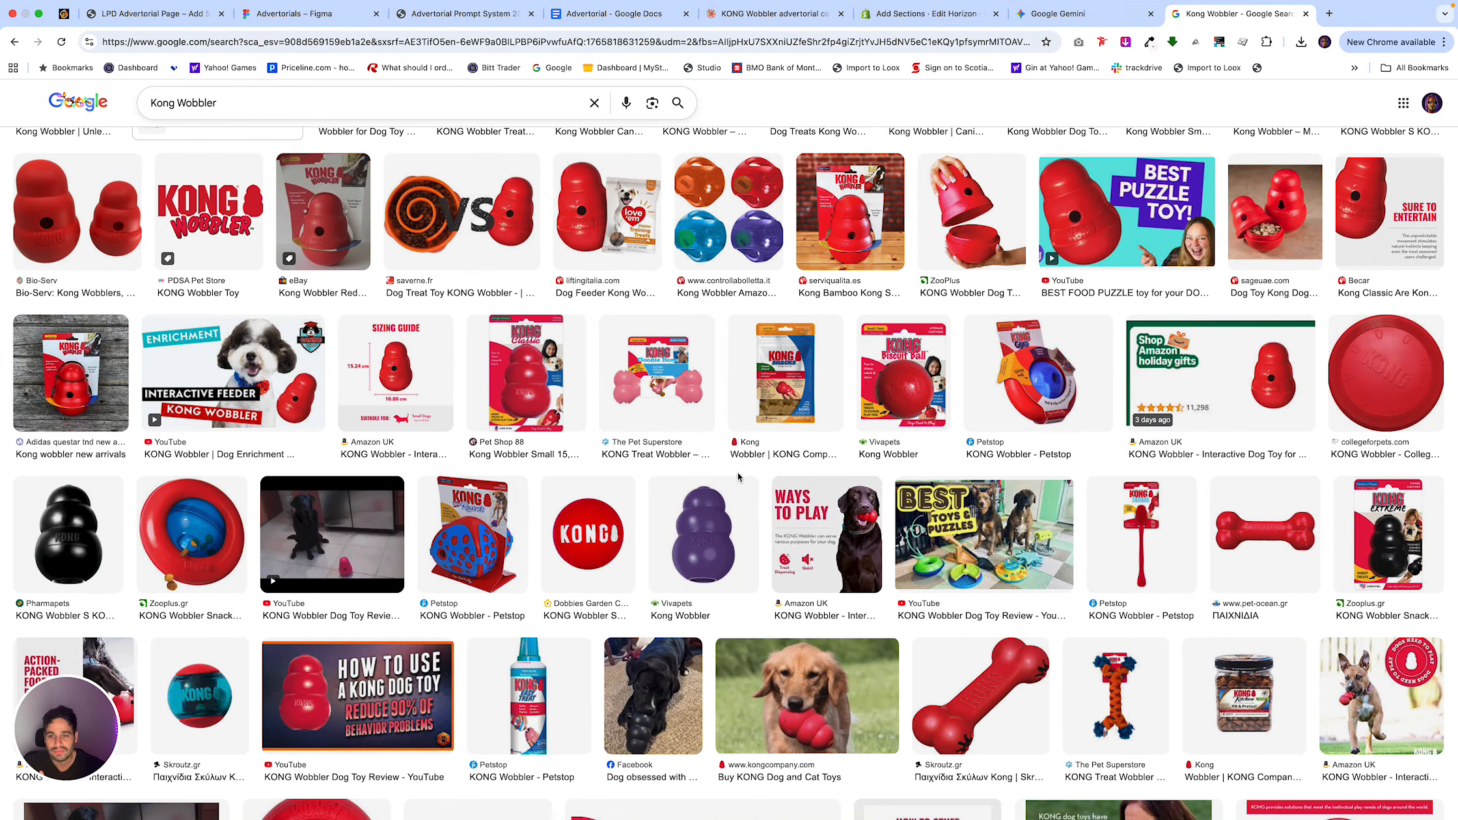
scroll(691, 416, down, 4)
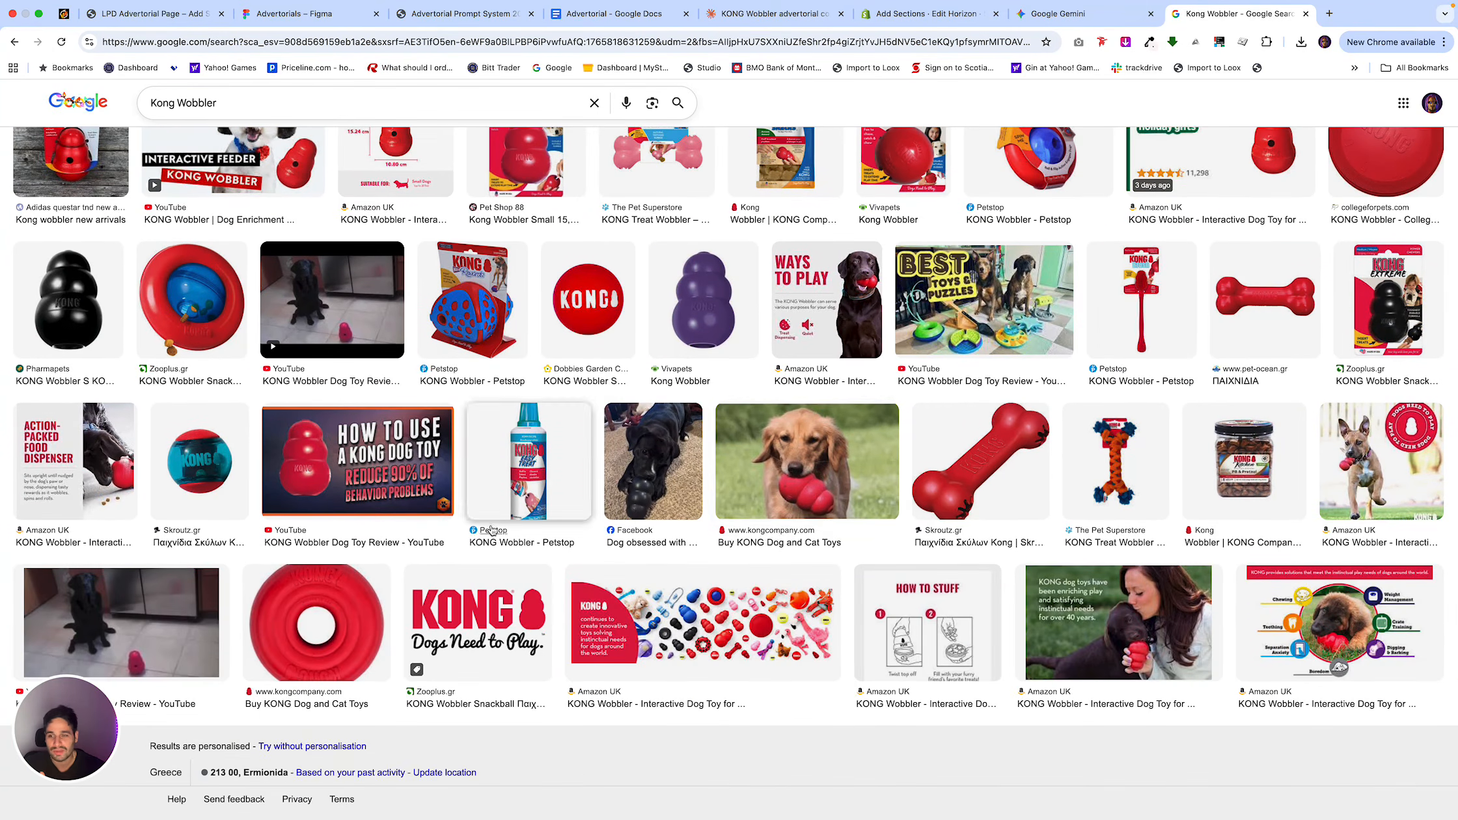
scroll(790, 423, up, 4)
scroll(791, 423, up, 12)
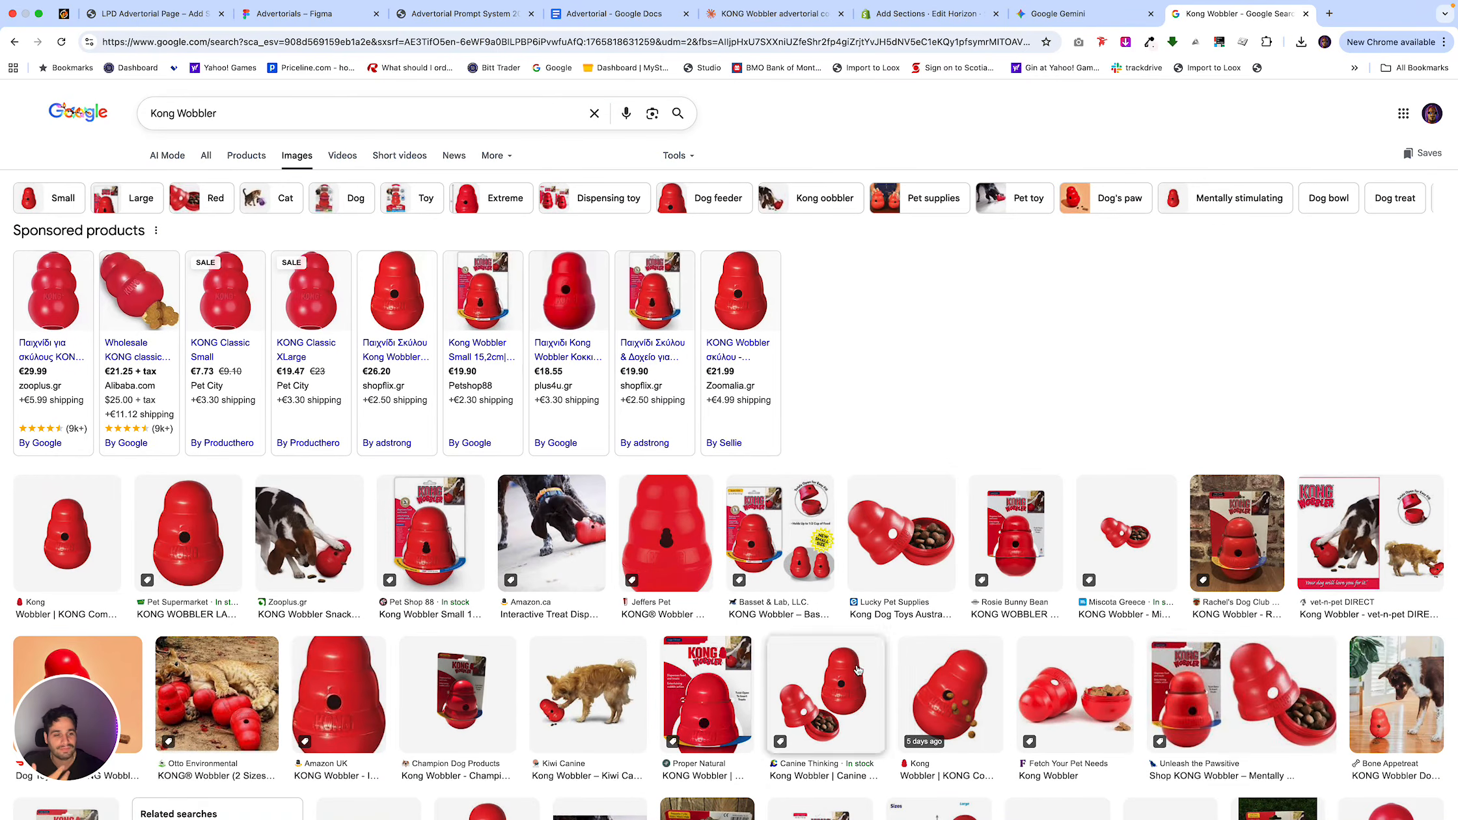
Copy the Bone Appetreat photo of a dog beside the red KONG Wobbler and attach it to the message in the Gemini image chat.
click(1390, 693)
scroll(1351, 496, down, 5)
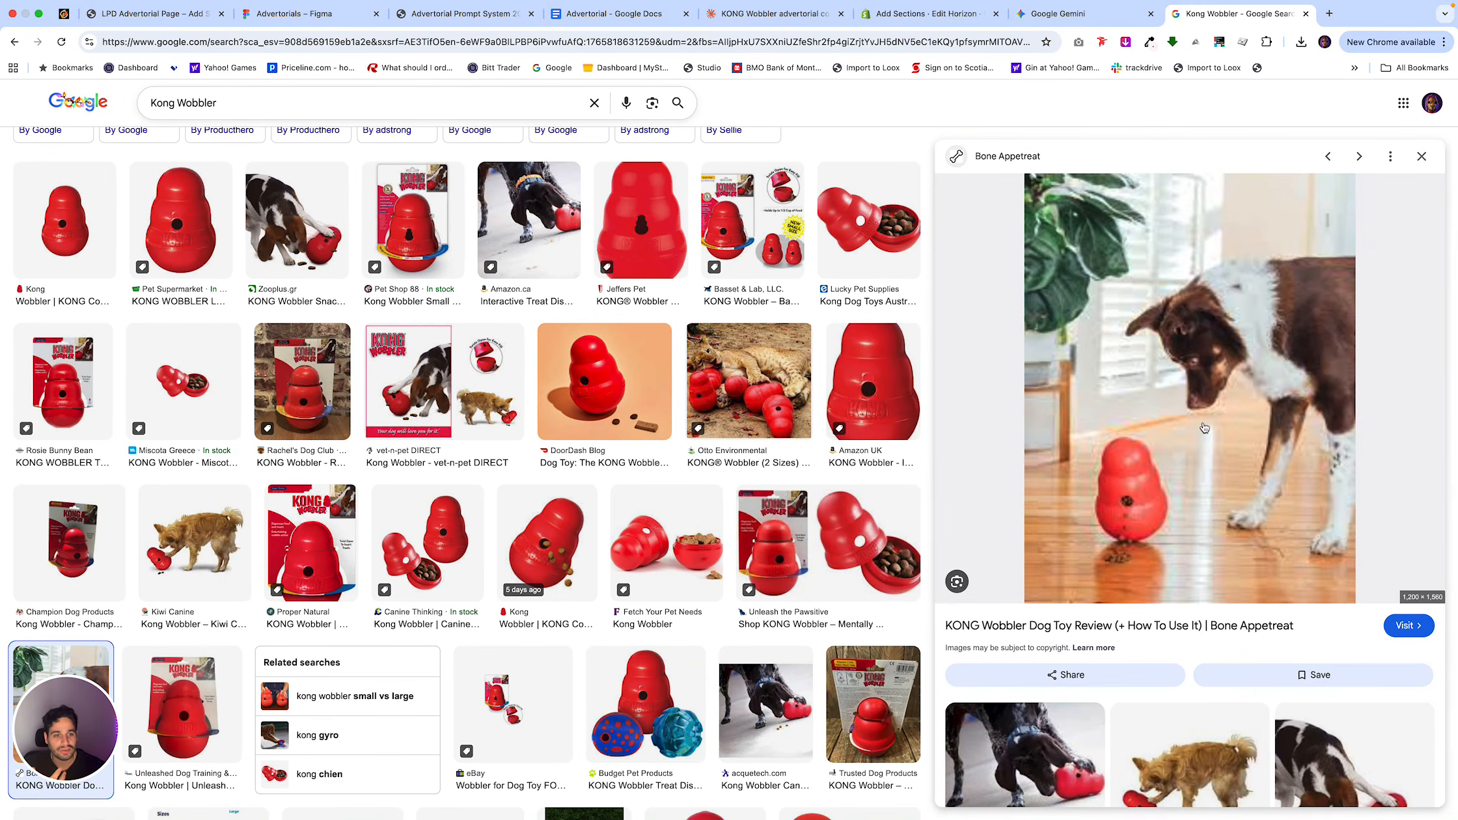
scroll(1159, 437, down, 4)
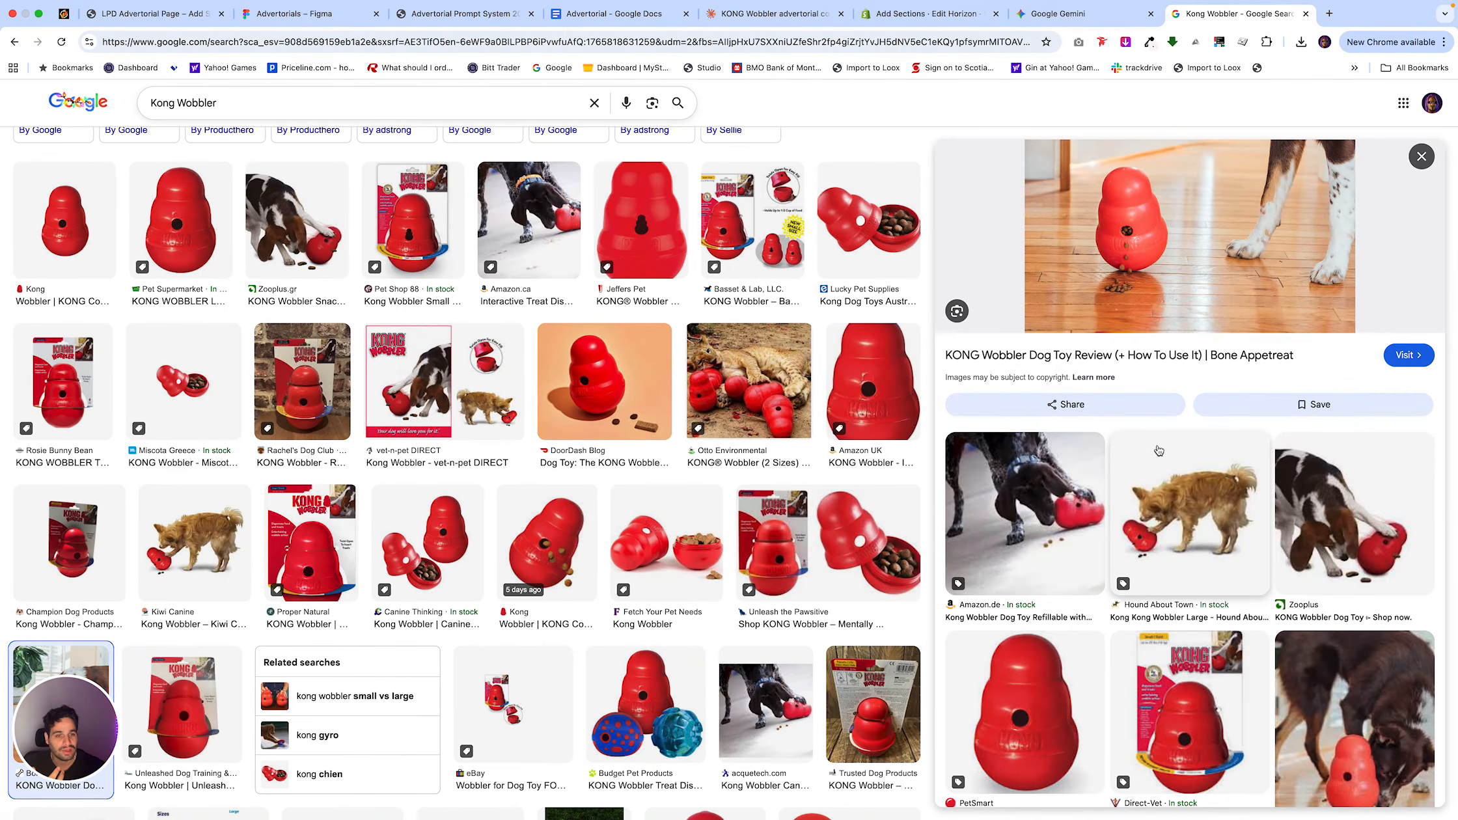
scroll(1177, 349, up, 4)
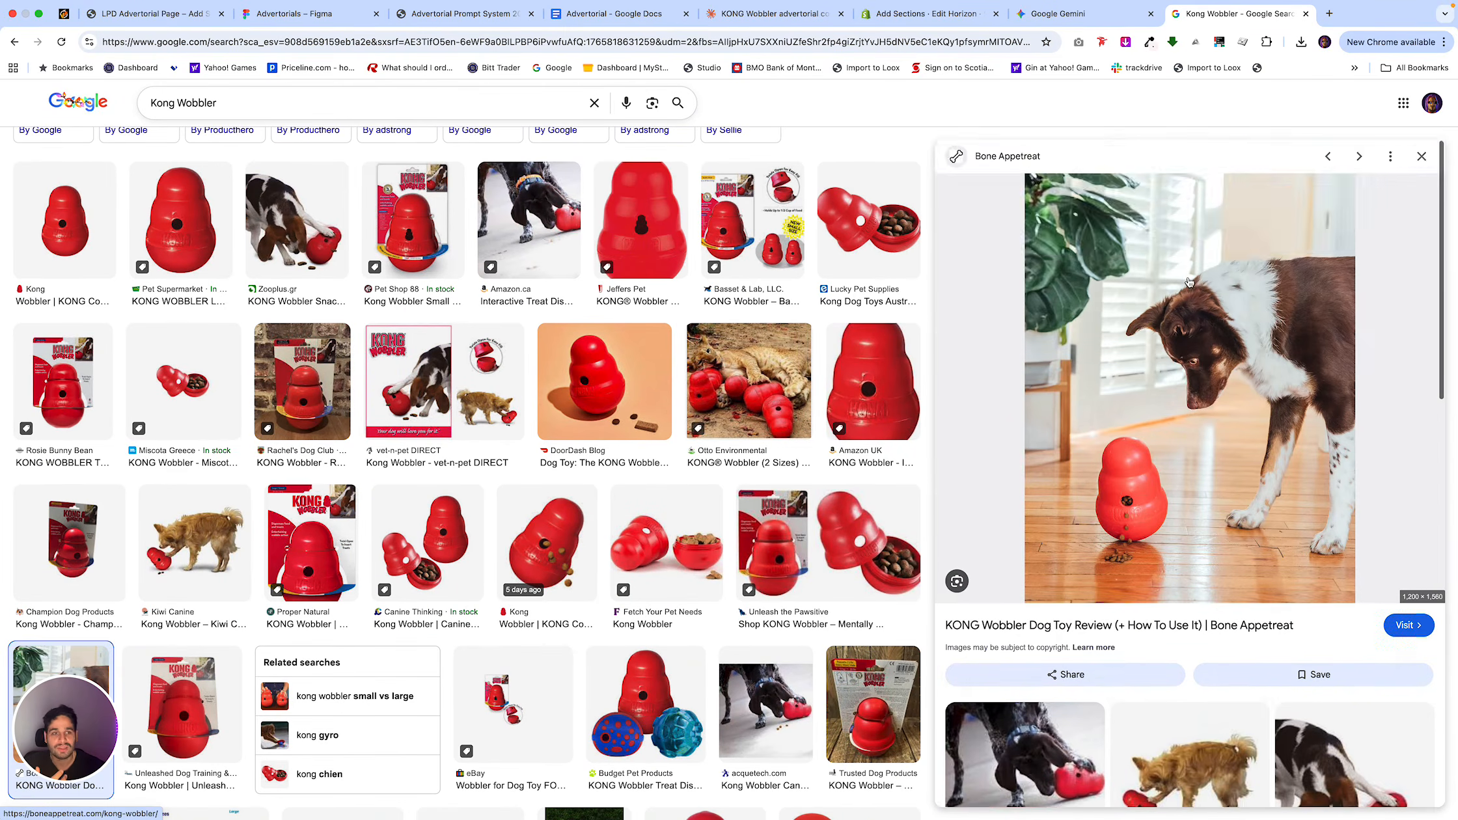
right_click(1199, 373)
click(1233, 543)
click(1080, 13)
key(Escape)
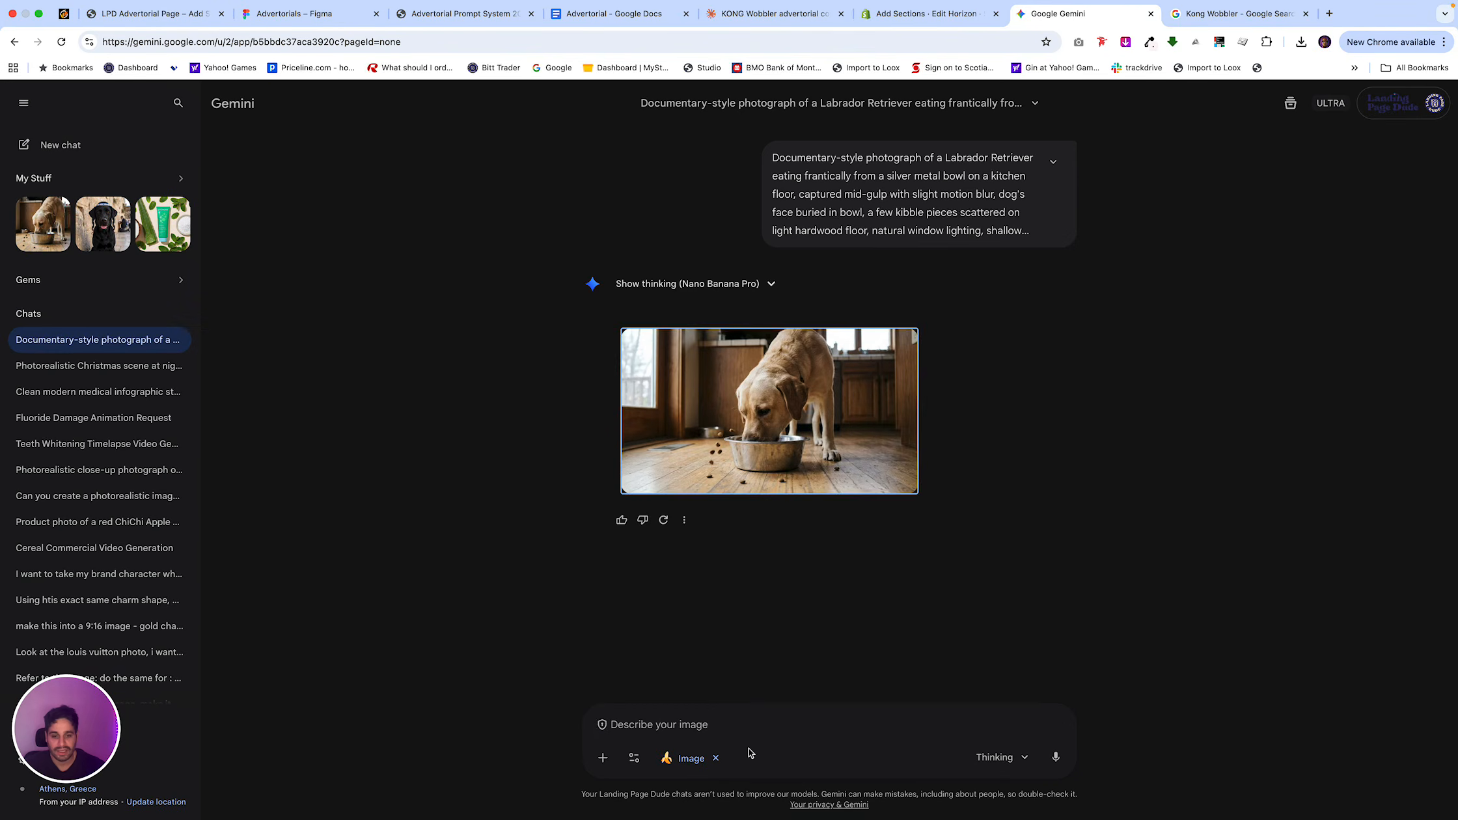
key(super+v)
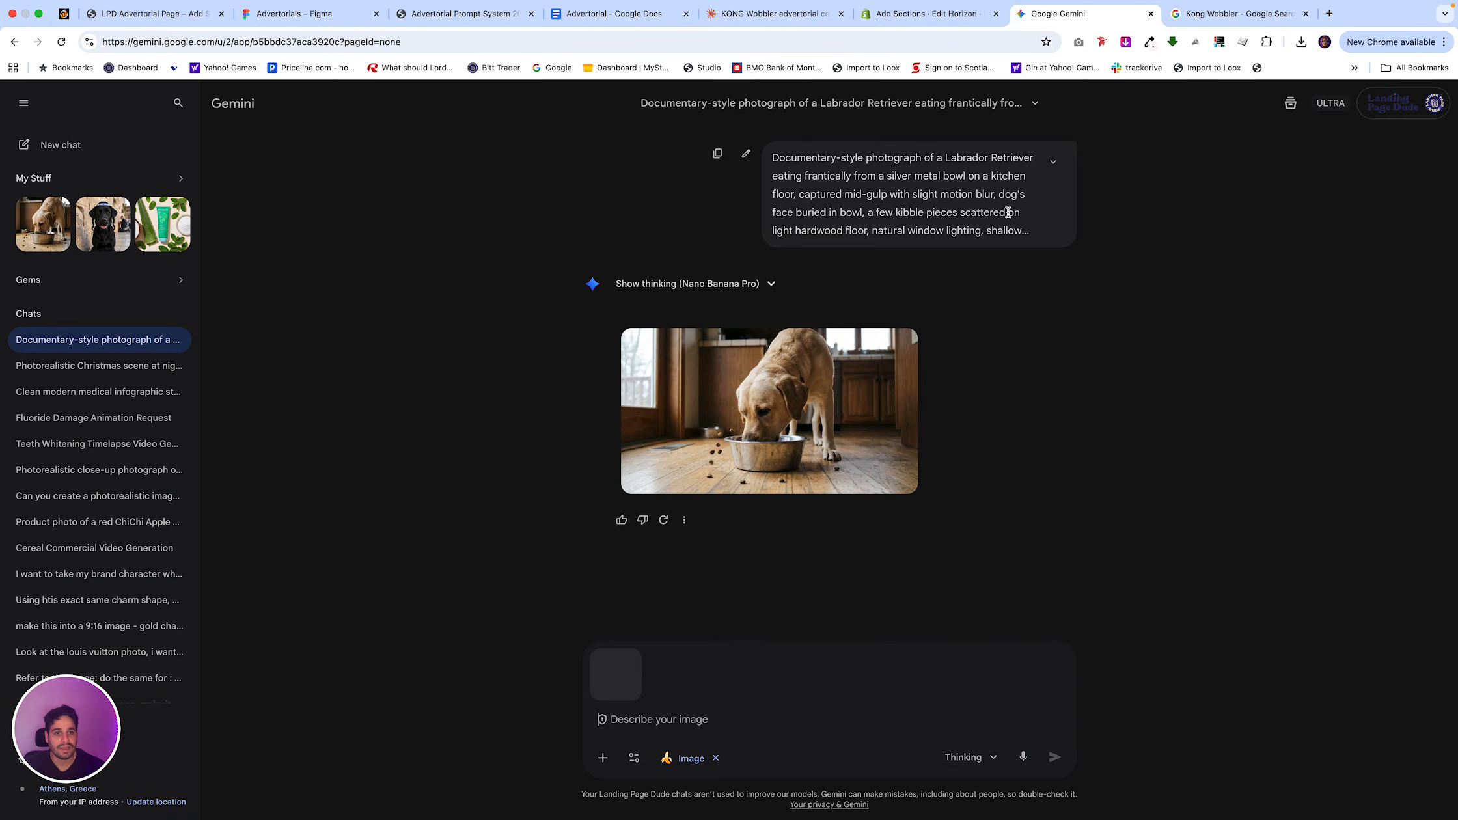
Copy the "—ar 16:9 —v 6" parameters from the earlier Labrador prompt into the new Gemini message.
click(1053, 163)
drag(961, 301, 848, 304)
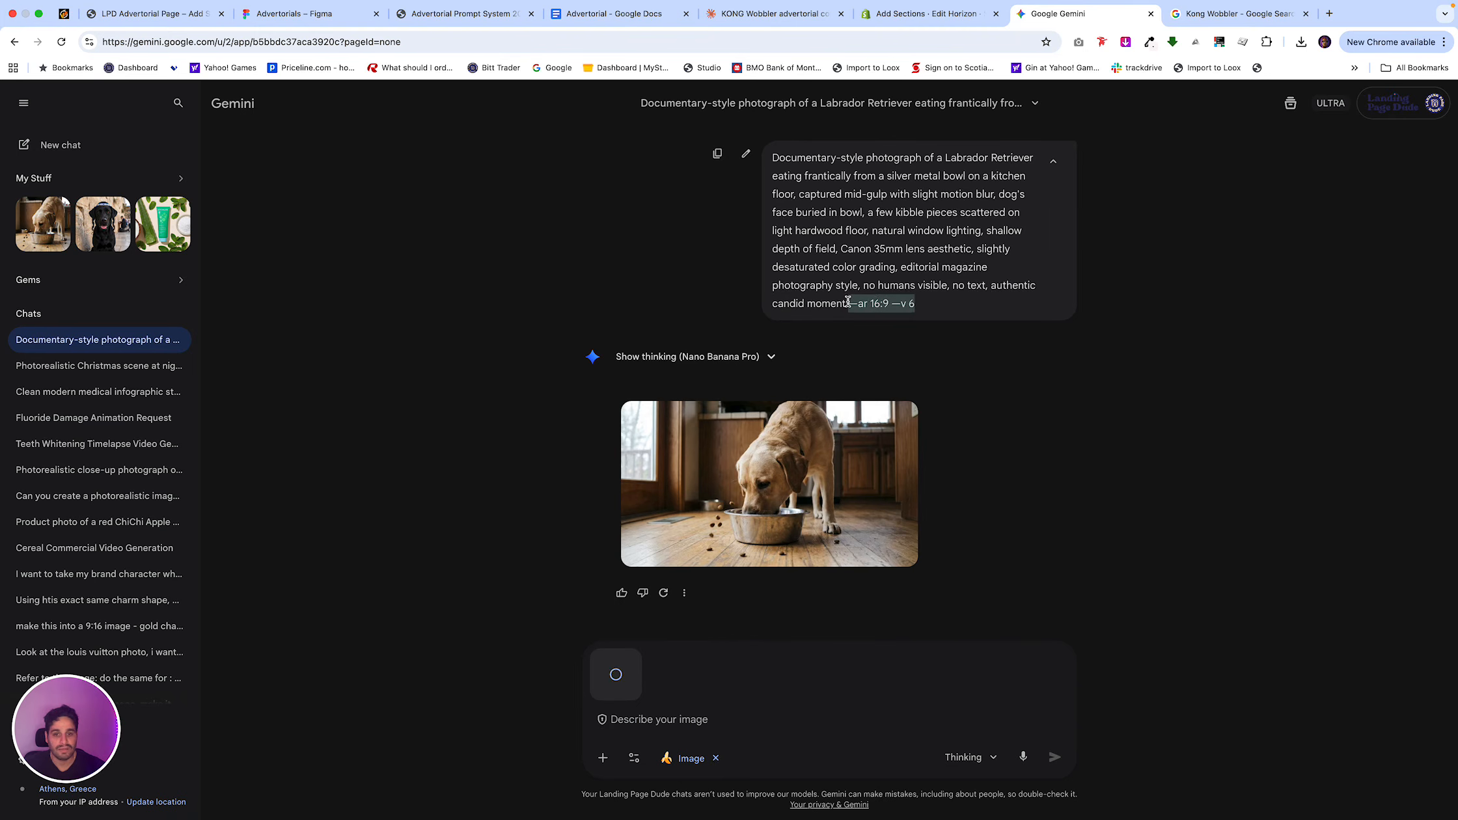
key(super+c)
click(671, 719)
key(super+v)
Add to the Gemini message: "Make this image more like someone took a photo with their phone, nun studio, the dog is active in learning the red kong tool, make it horizontal".
key(shift+Return)
text(Make this image more like someone took a photo with their phone)
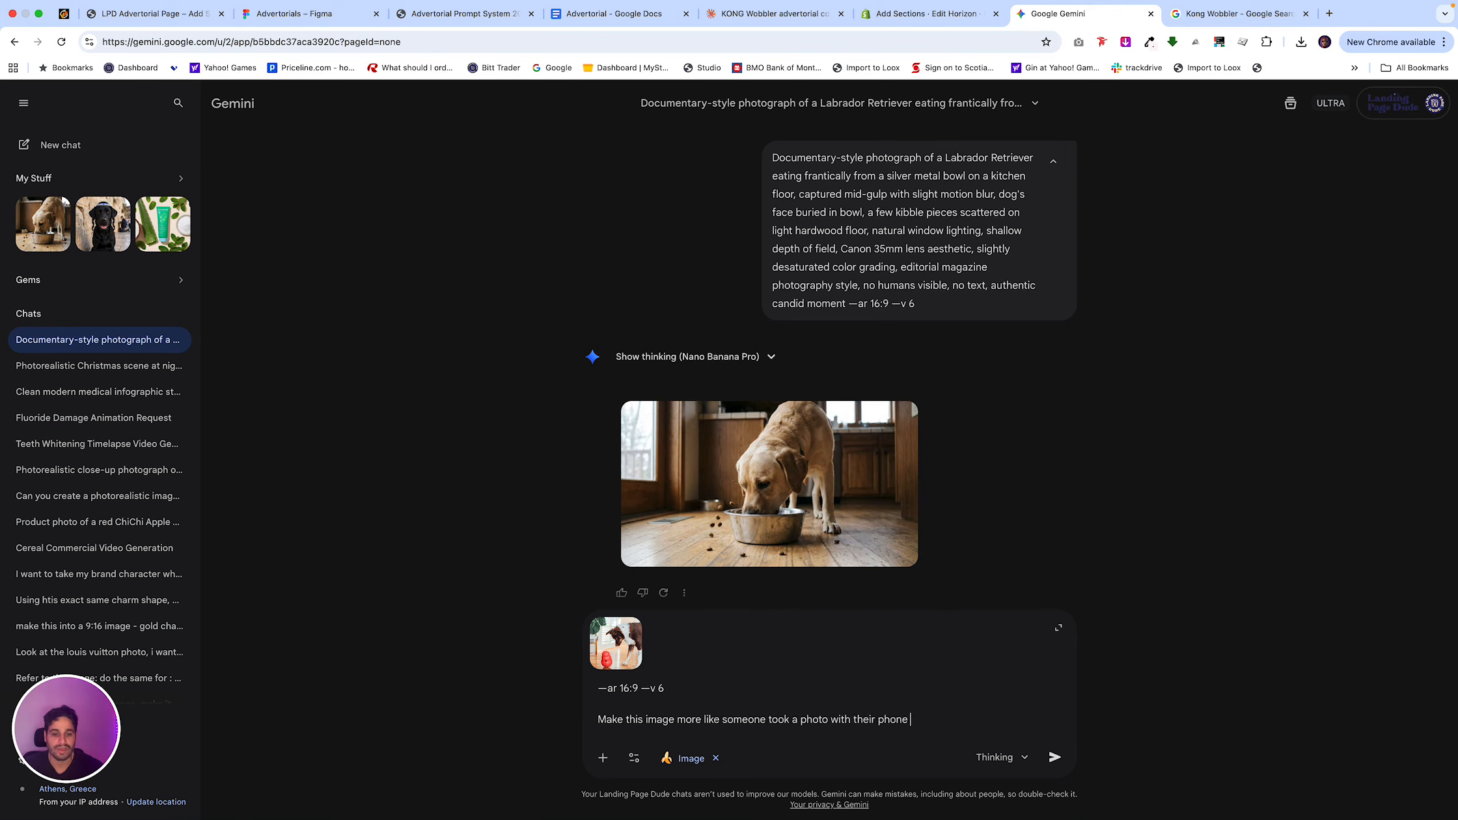
text(, nun studio, the dog is active in learning the red kong tool, make it horizontal)
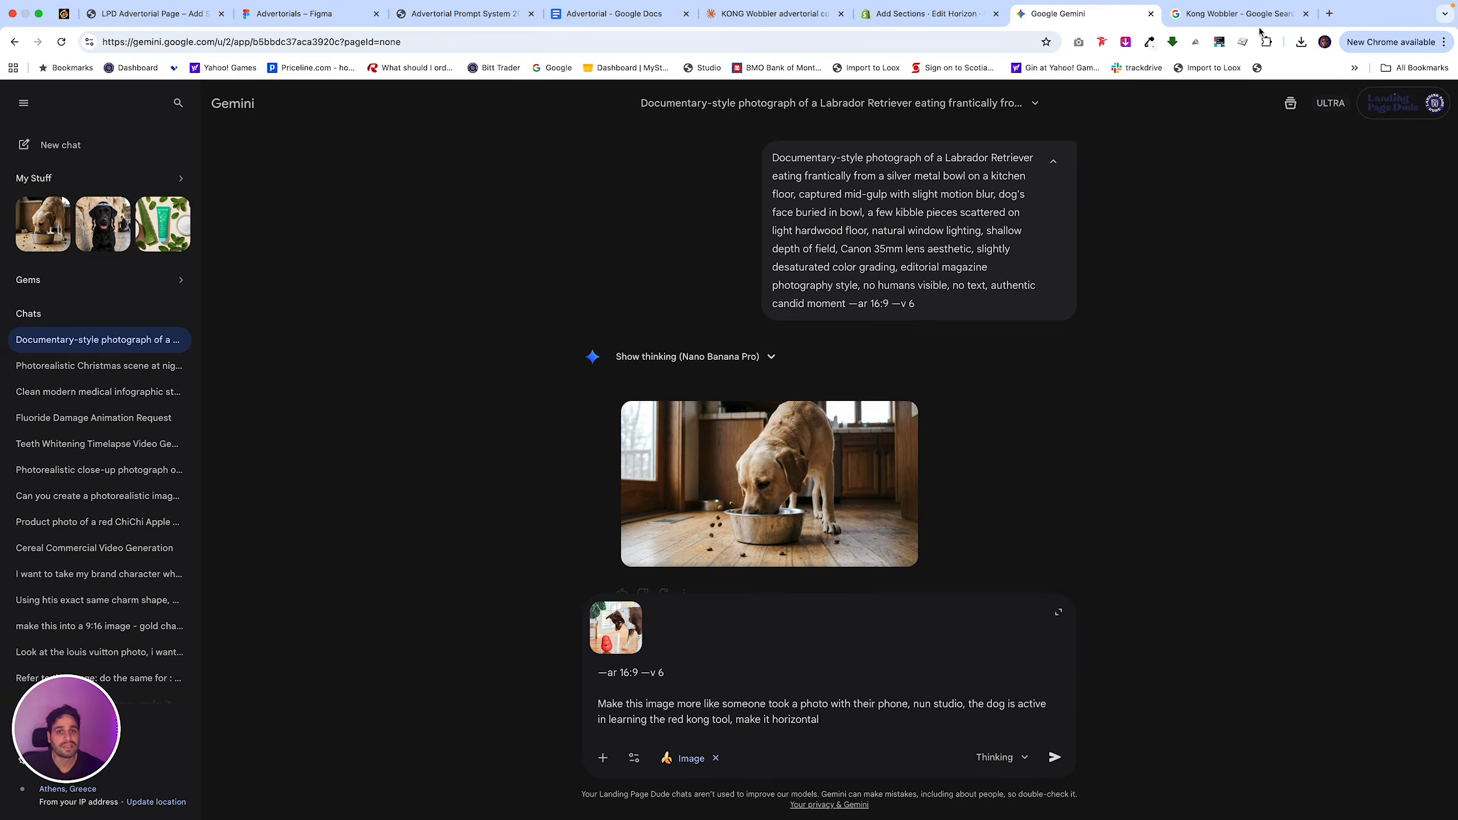
Copy the Pet Supermarket product photo of the red KONG Wobbler from Google Images, attach it as a second reference in Gemini, and send the message.
click(1247, 16)
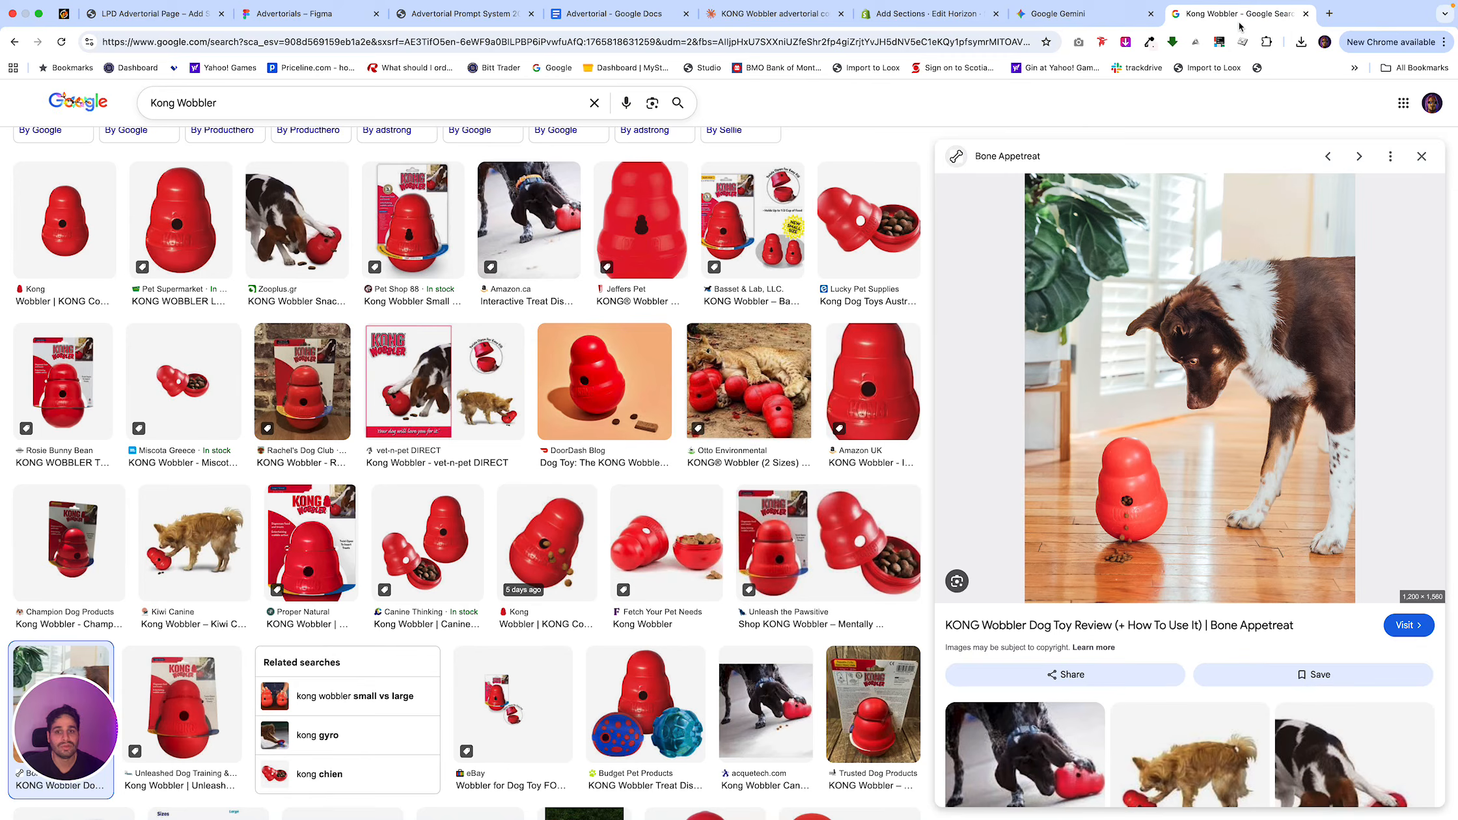
click(130, 208)
right_click(1156, 484)
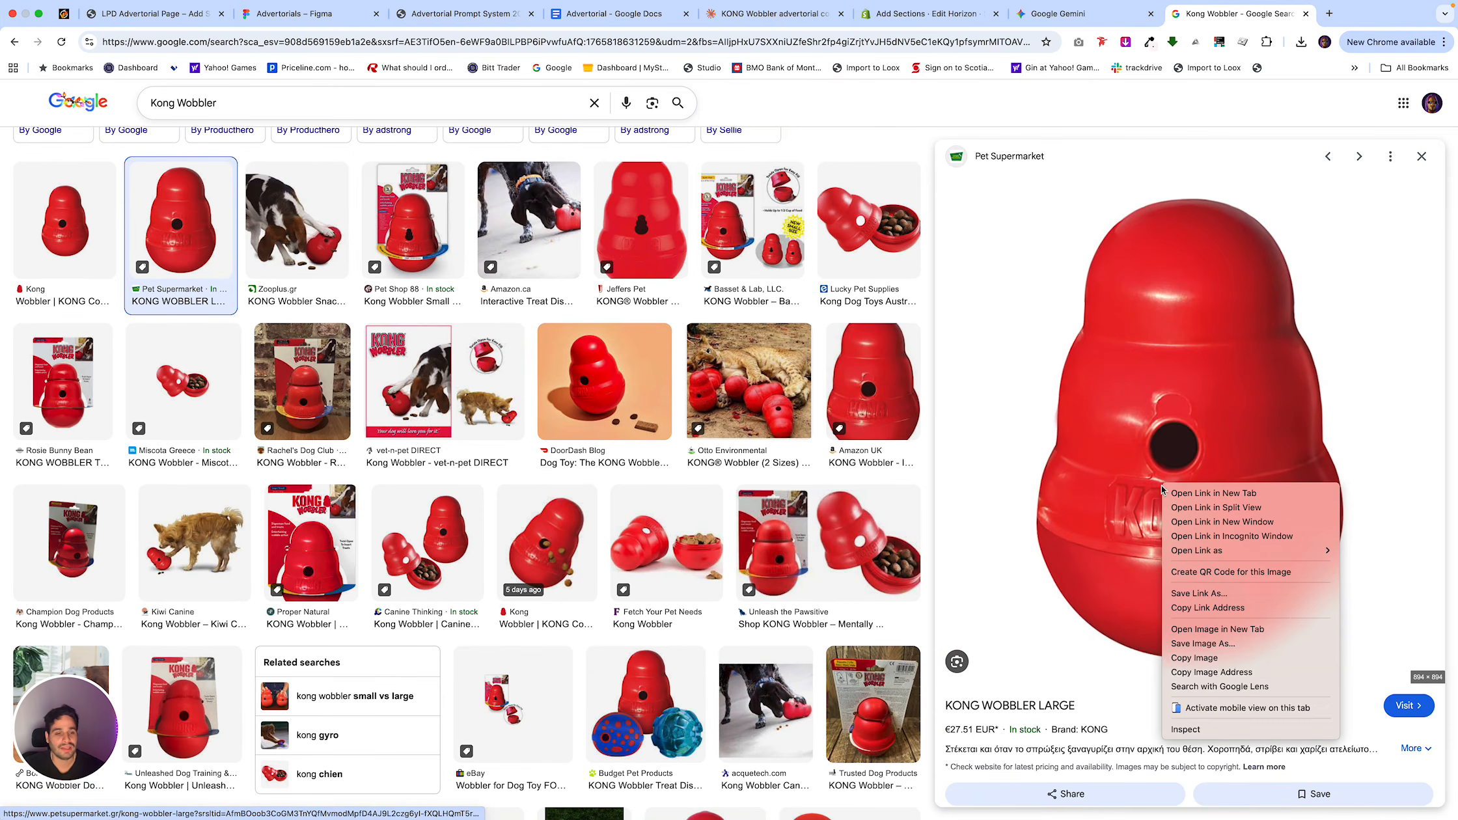
click(1210, 657)
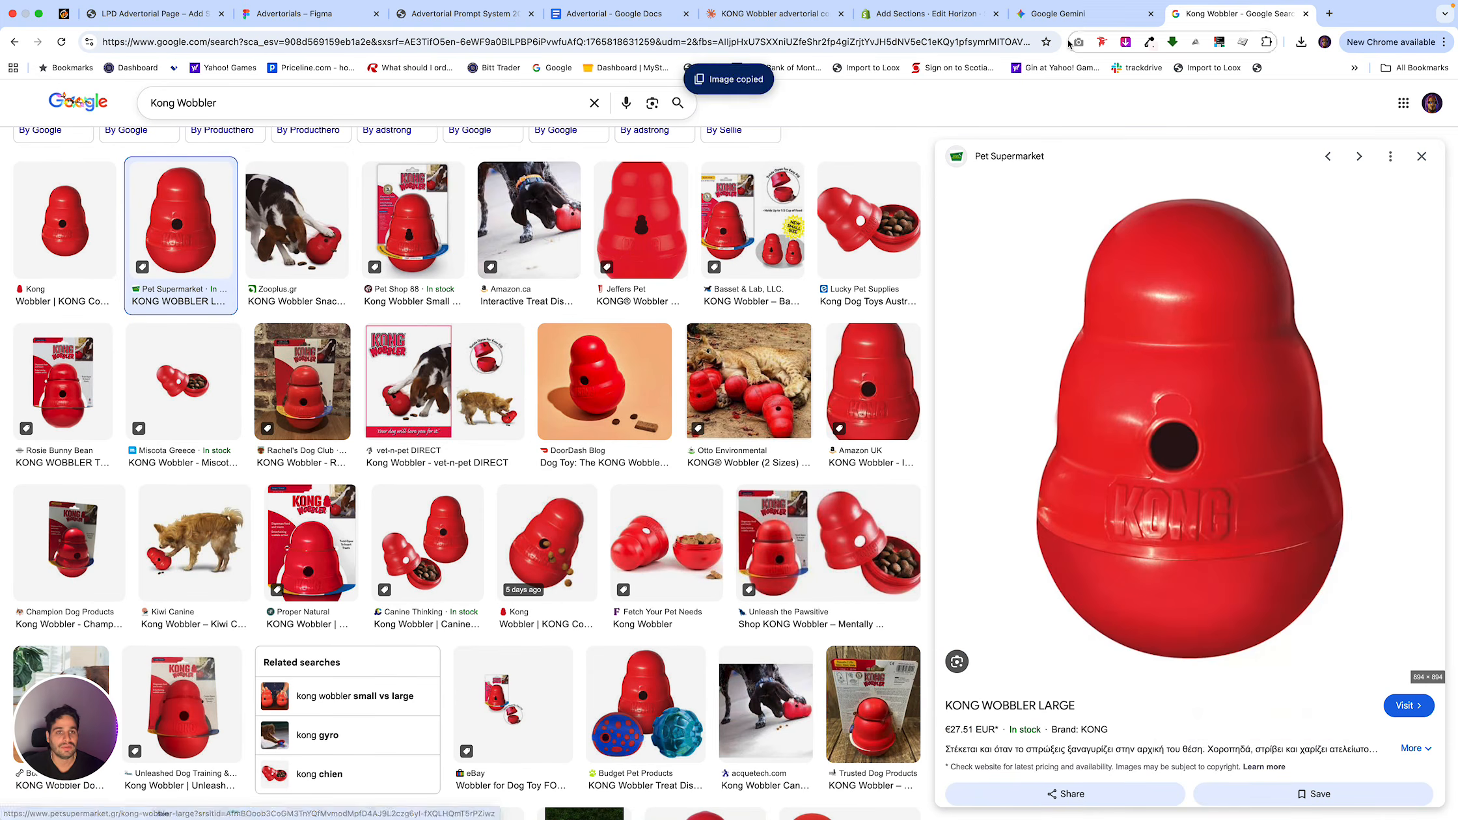
click(1074, 14)
key(ctrl+v)
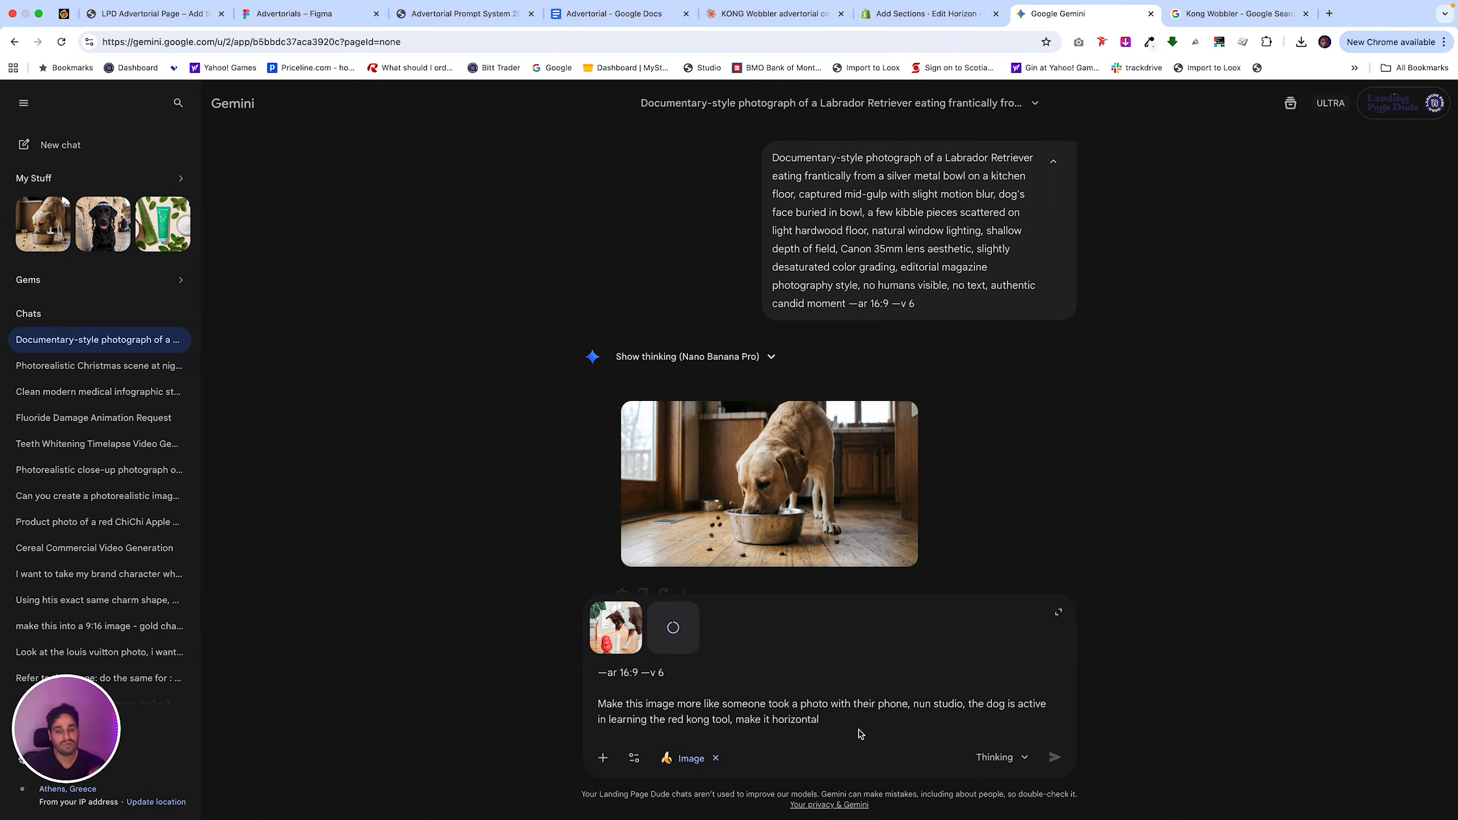
key(Return)
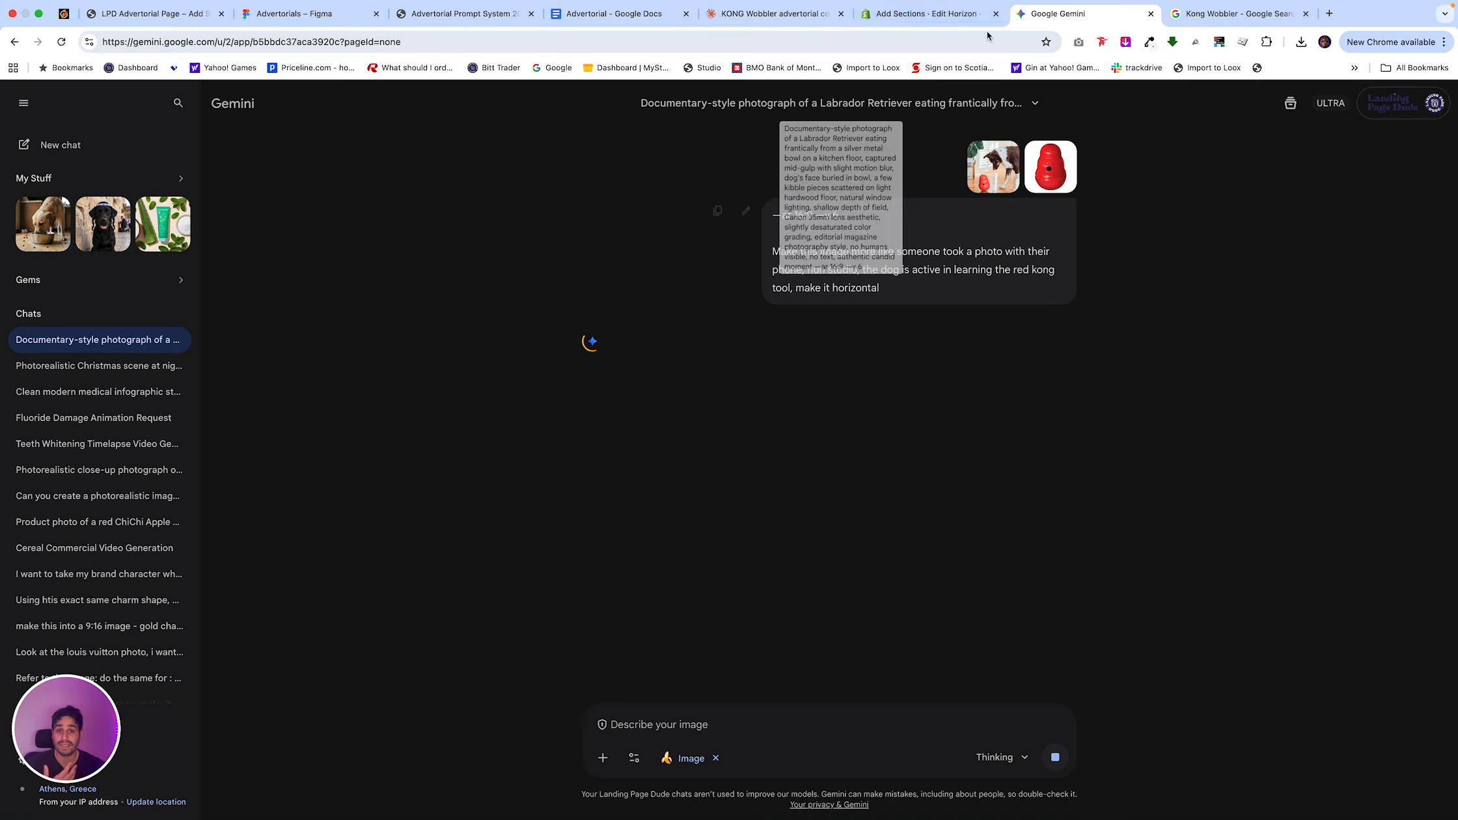
Copy the PRODUCT REVEAL section prompt from the Advertorial Prompt System page and submit it in the Claude KONG Wobbler chat.
click(621, 15)
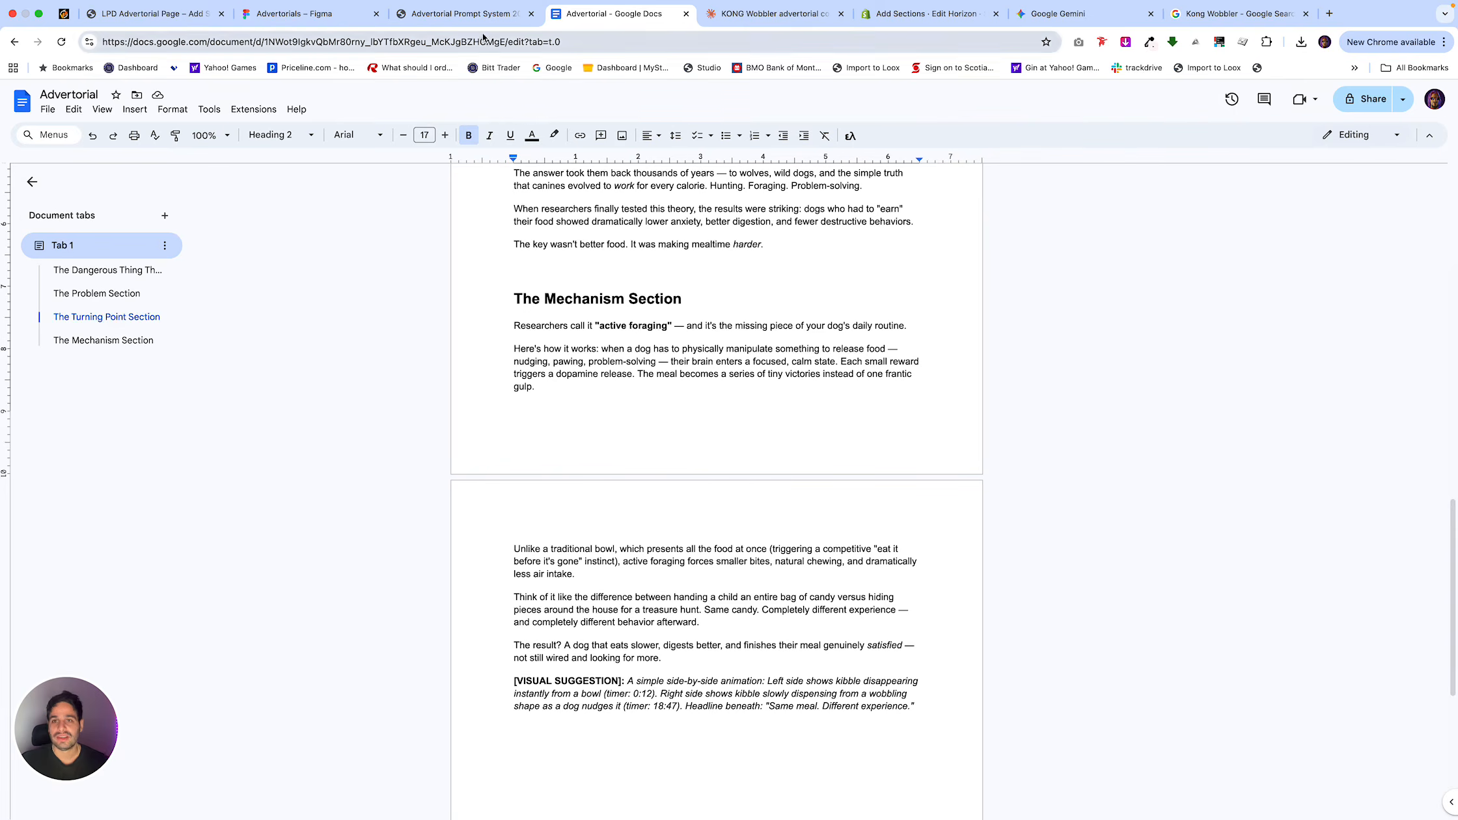
click(469, 15)
click(994, 392)
click(774, 14)
click(635, 16)
click(775, 14)
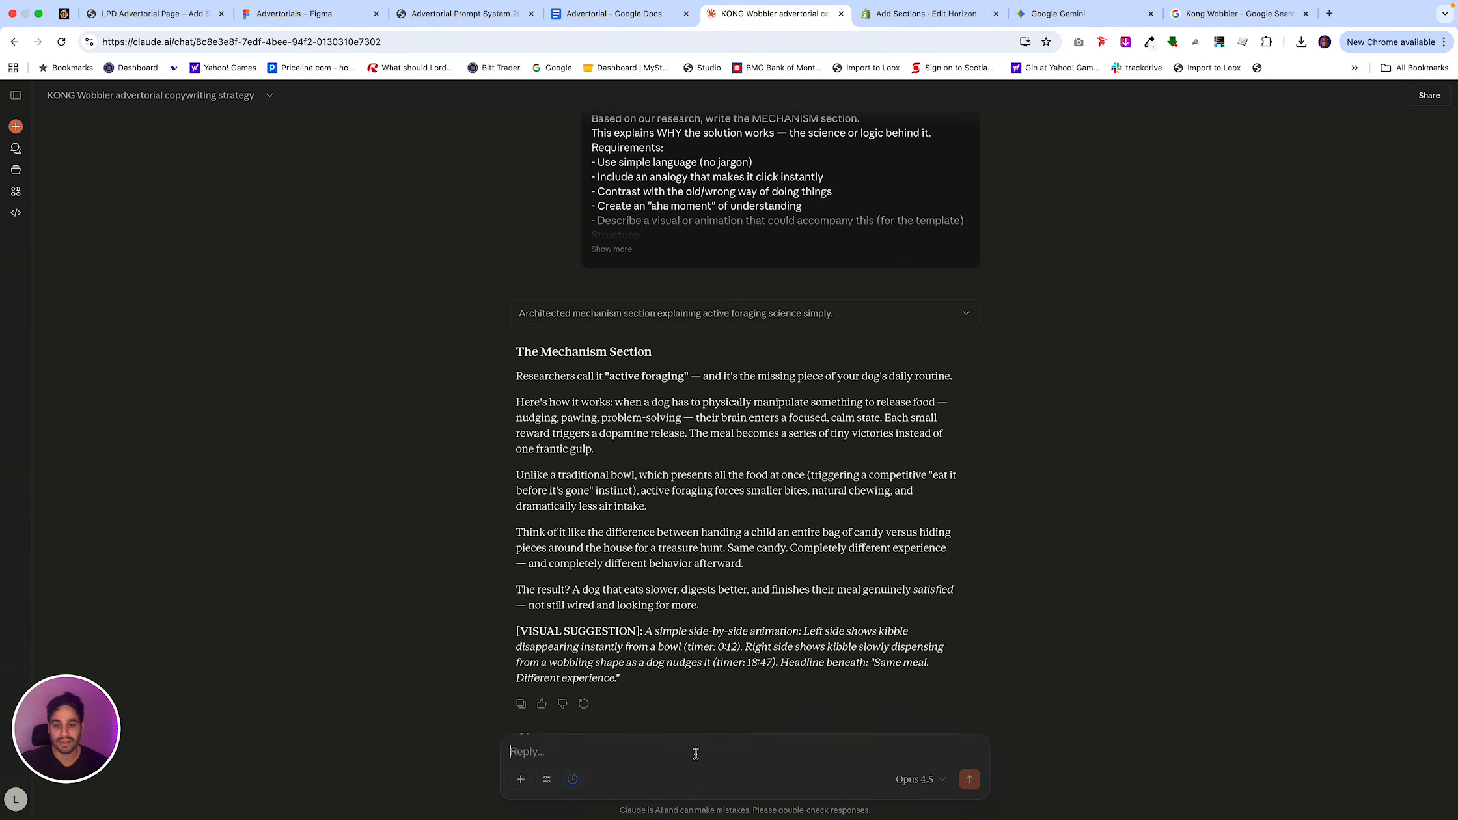
key(super+v)
key(Return)
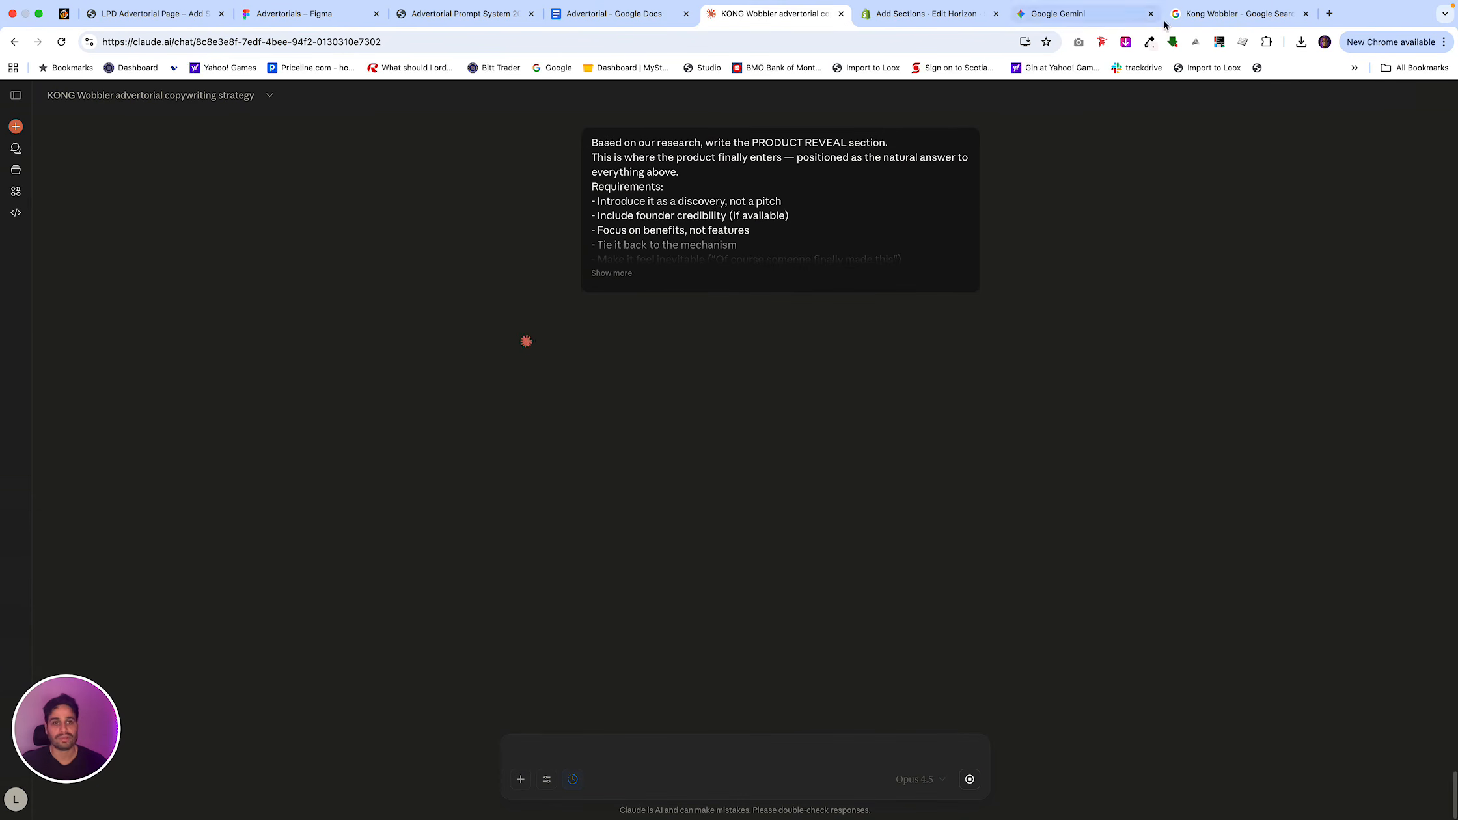
Delete the [VISUAL SUGGESTION] paragraph at the end of the Mechanism Section in the Advertorial Google Doc.
click(612, 14)
scroll(650, 281, up, 15)
scroll(650, 281, up, 1)
click(575, 299)
scroll(608, 530, down, 5)
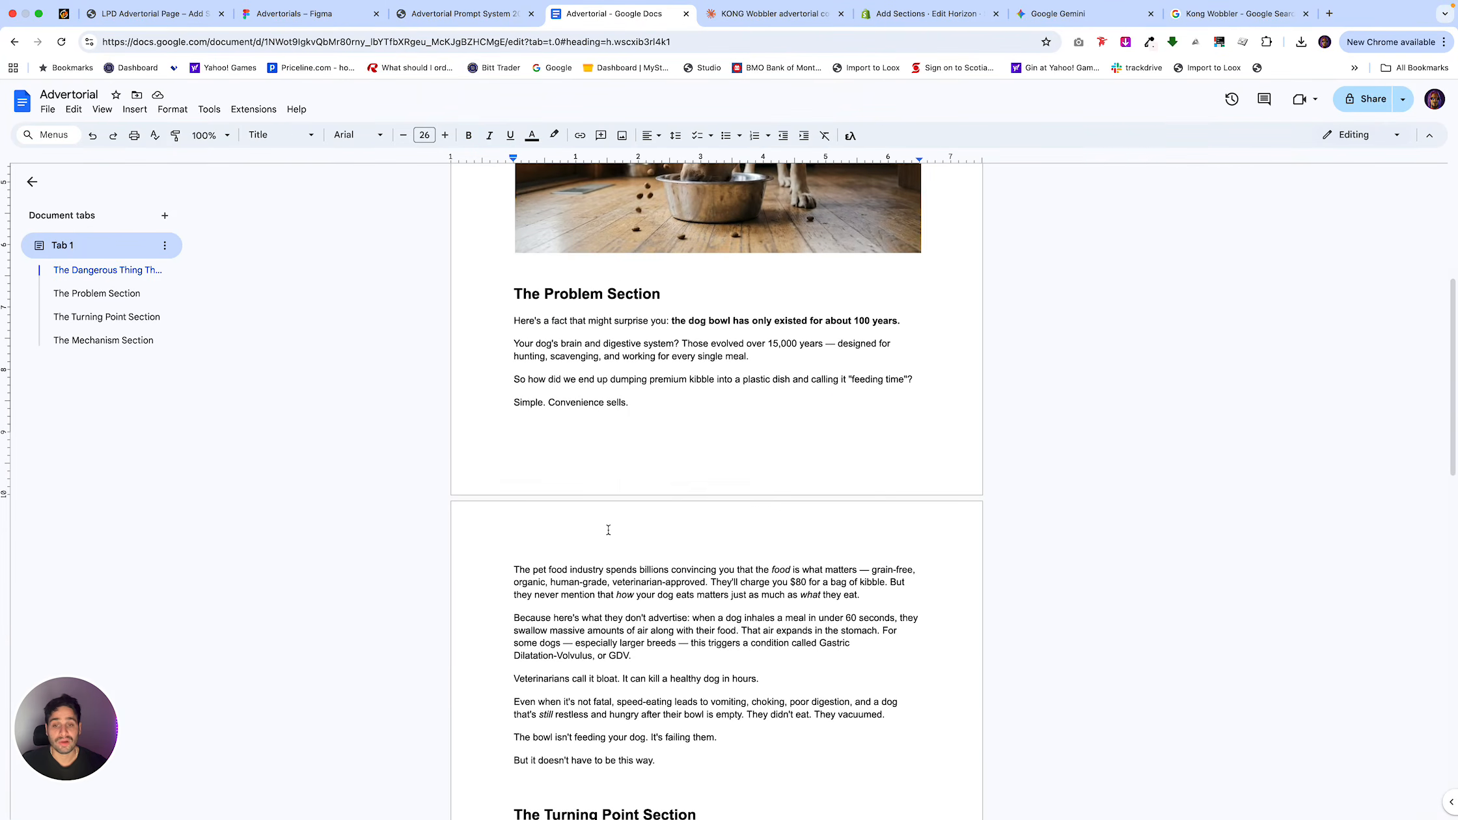
scroll(608, 530, down, 3)
scroll(627, 610, down, 4)
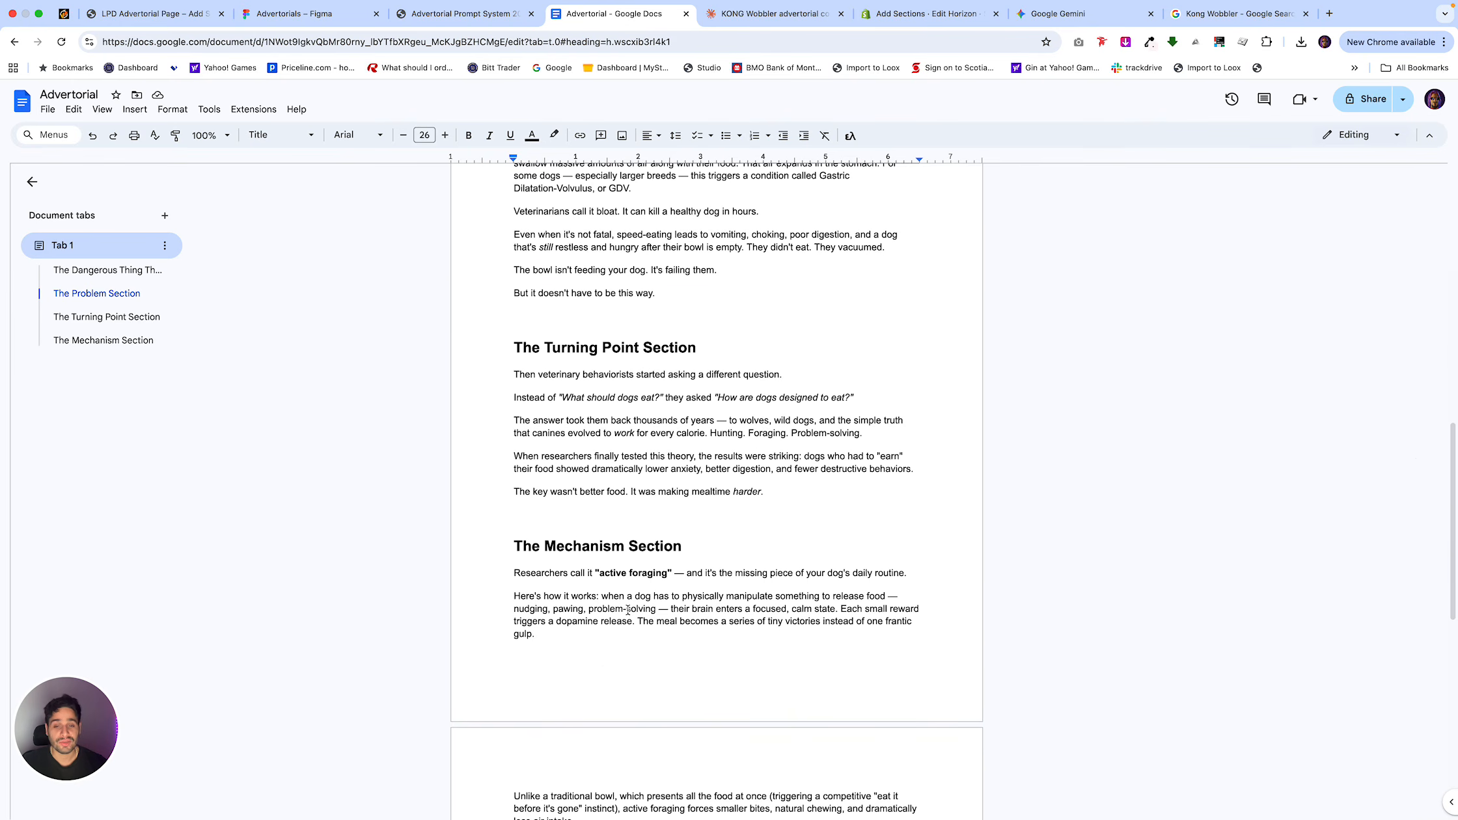
scroll(627, 610, down, 7)
click(626, 607)
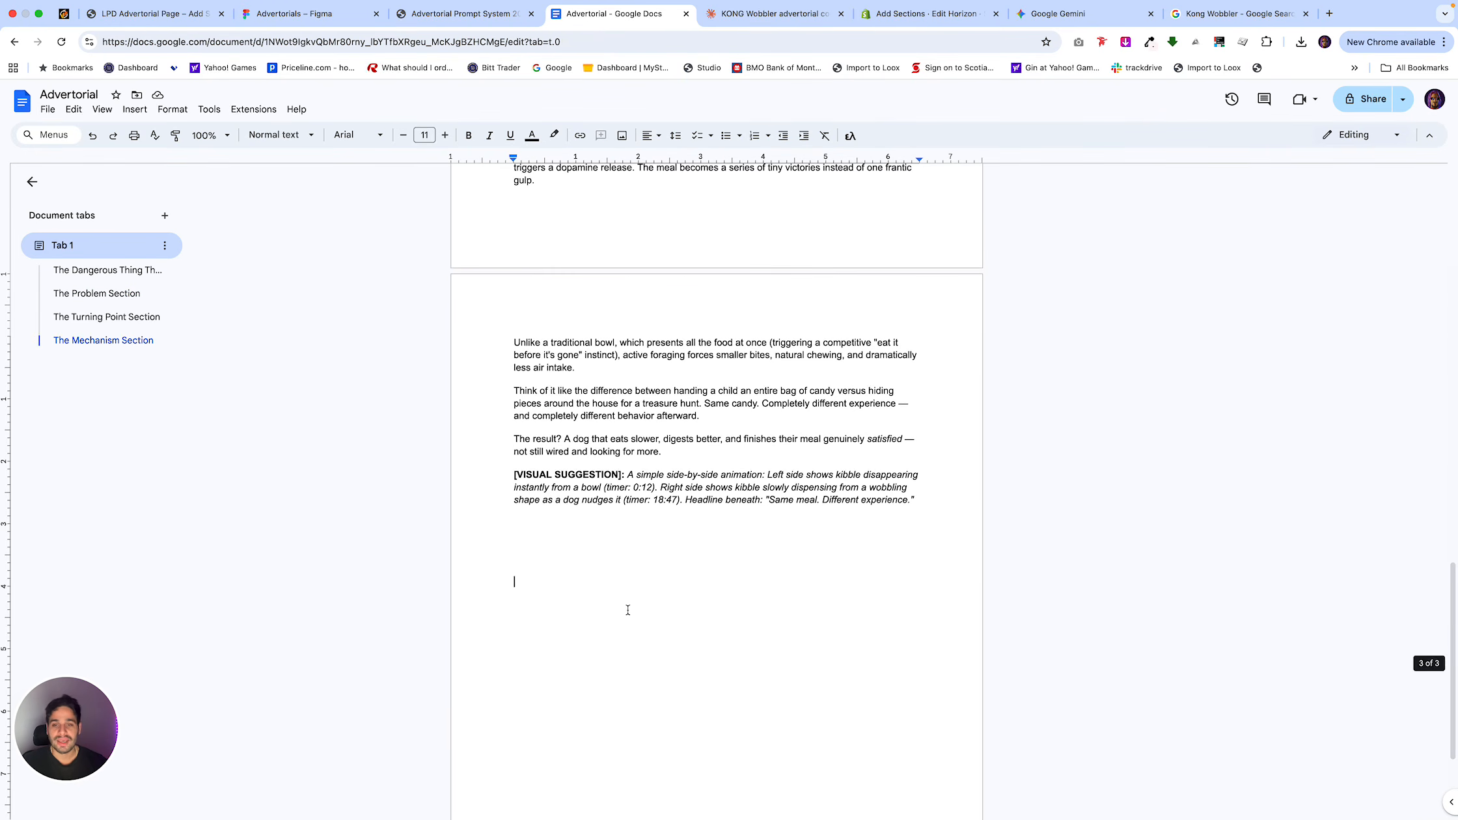
drag(932, 526, 505, 474)
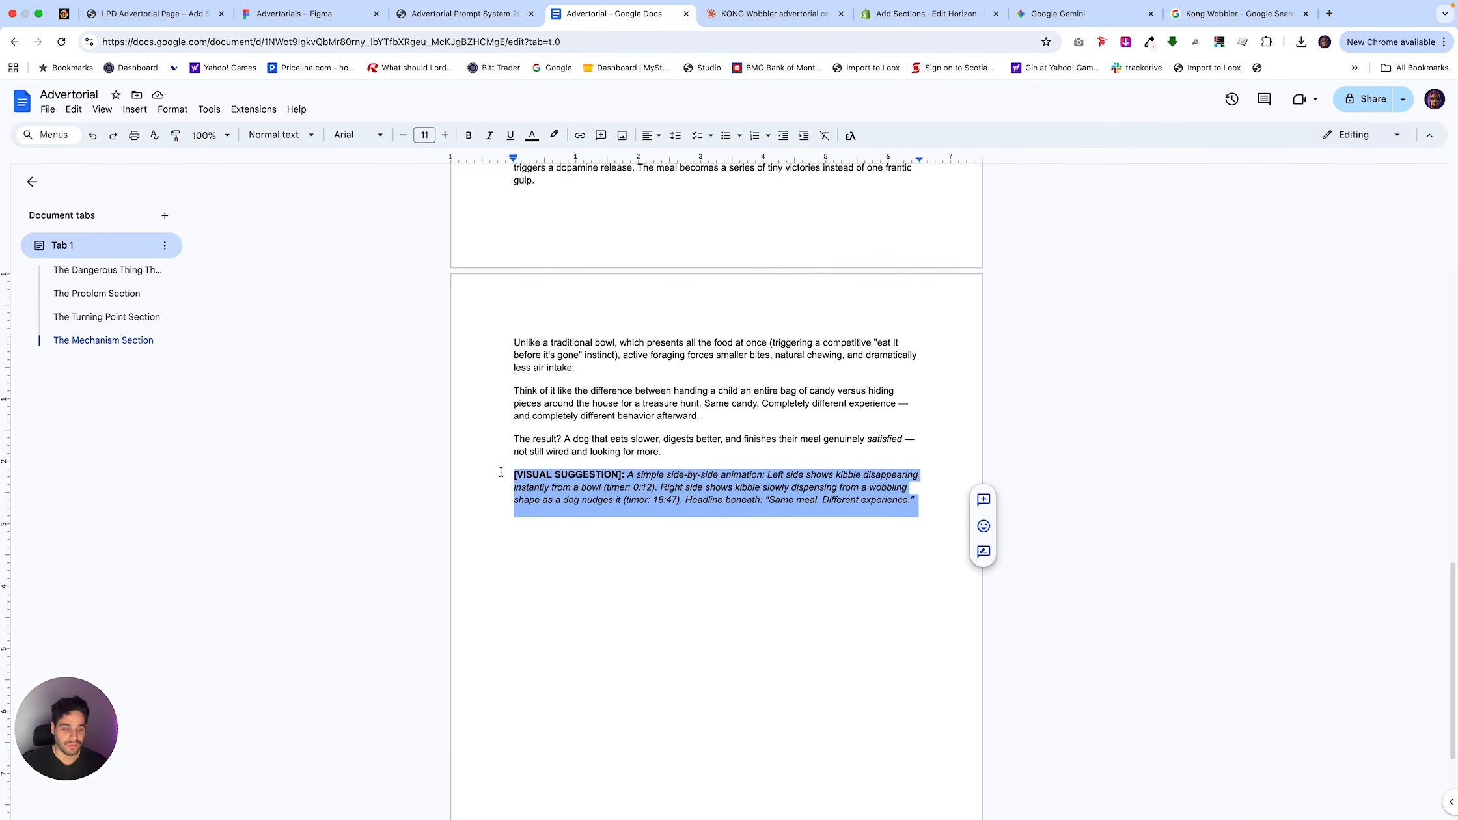
key(BackSpace)
Copy Claude's Product Reveal Section and paste it below the Mechanism Section in the Advertorial Google Doc.
click(807, 8)
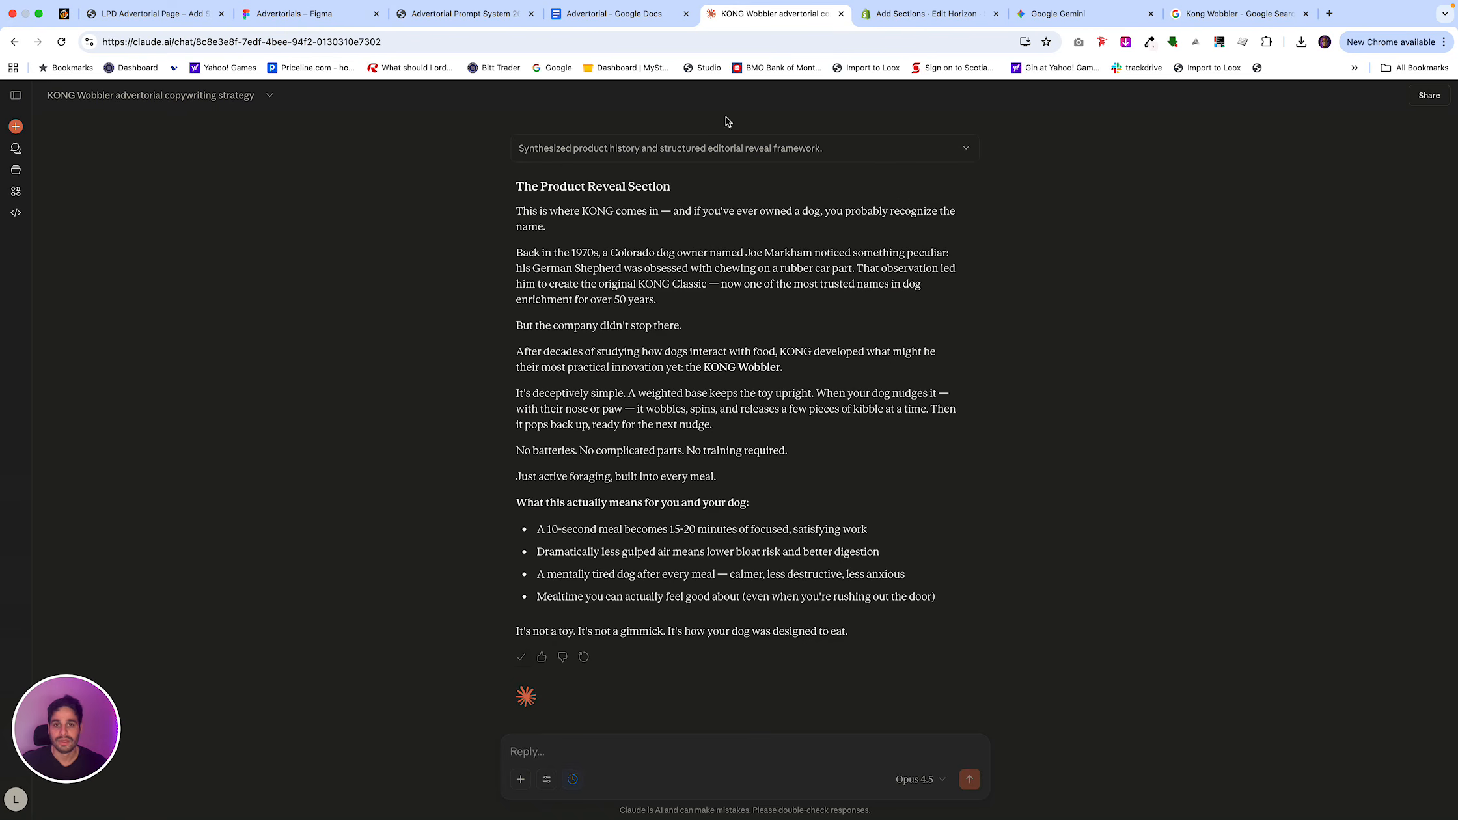
click(612, 13)
key(super+v)
scroll(657, 411, up, 3)
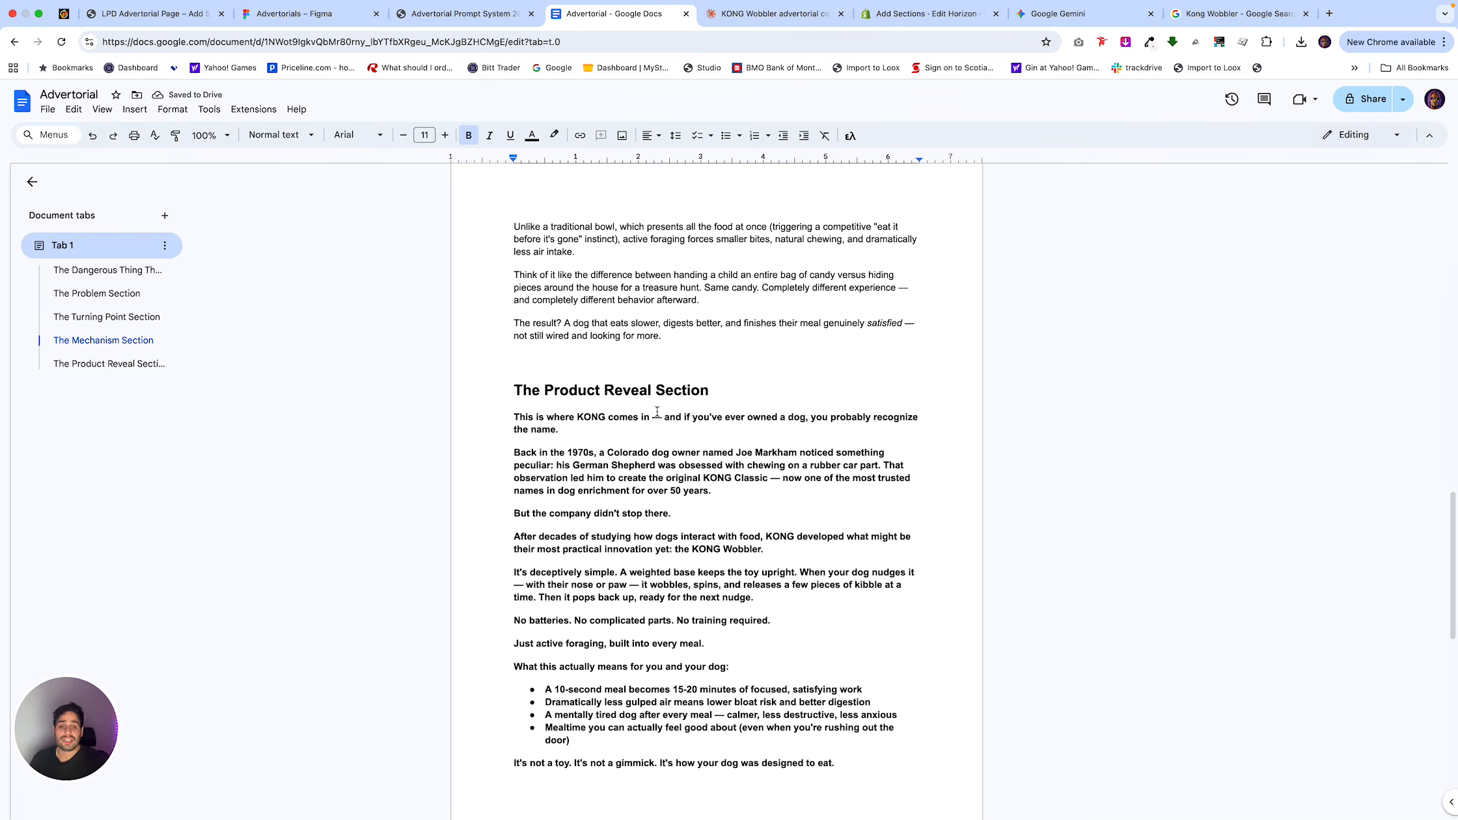
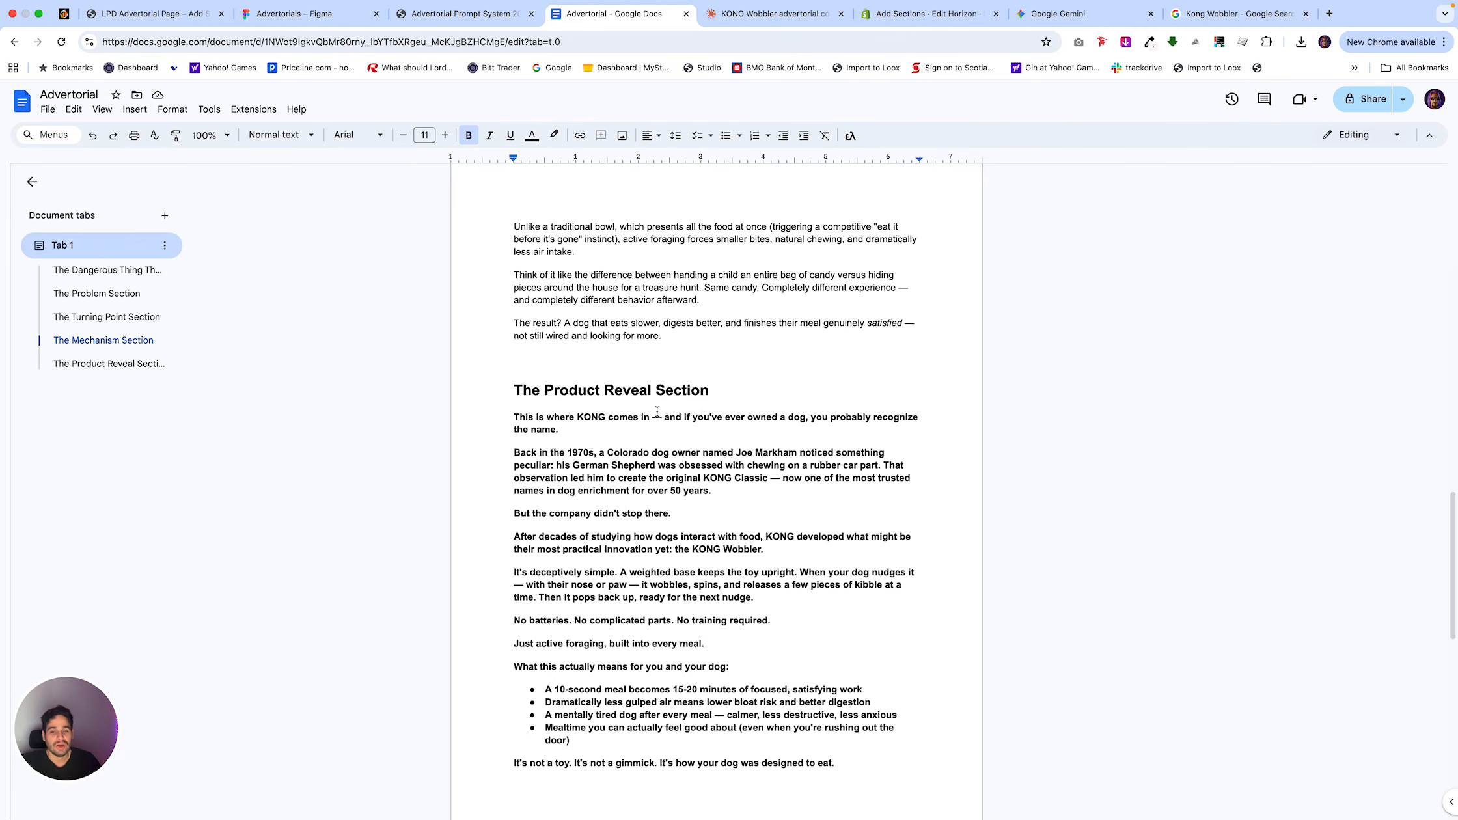
Review the pasted Product Reveal Section, then examine the section layout of the lpd-template-adv page in the Shopify theme editor.
scroll(679, 657, down, 3)
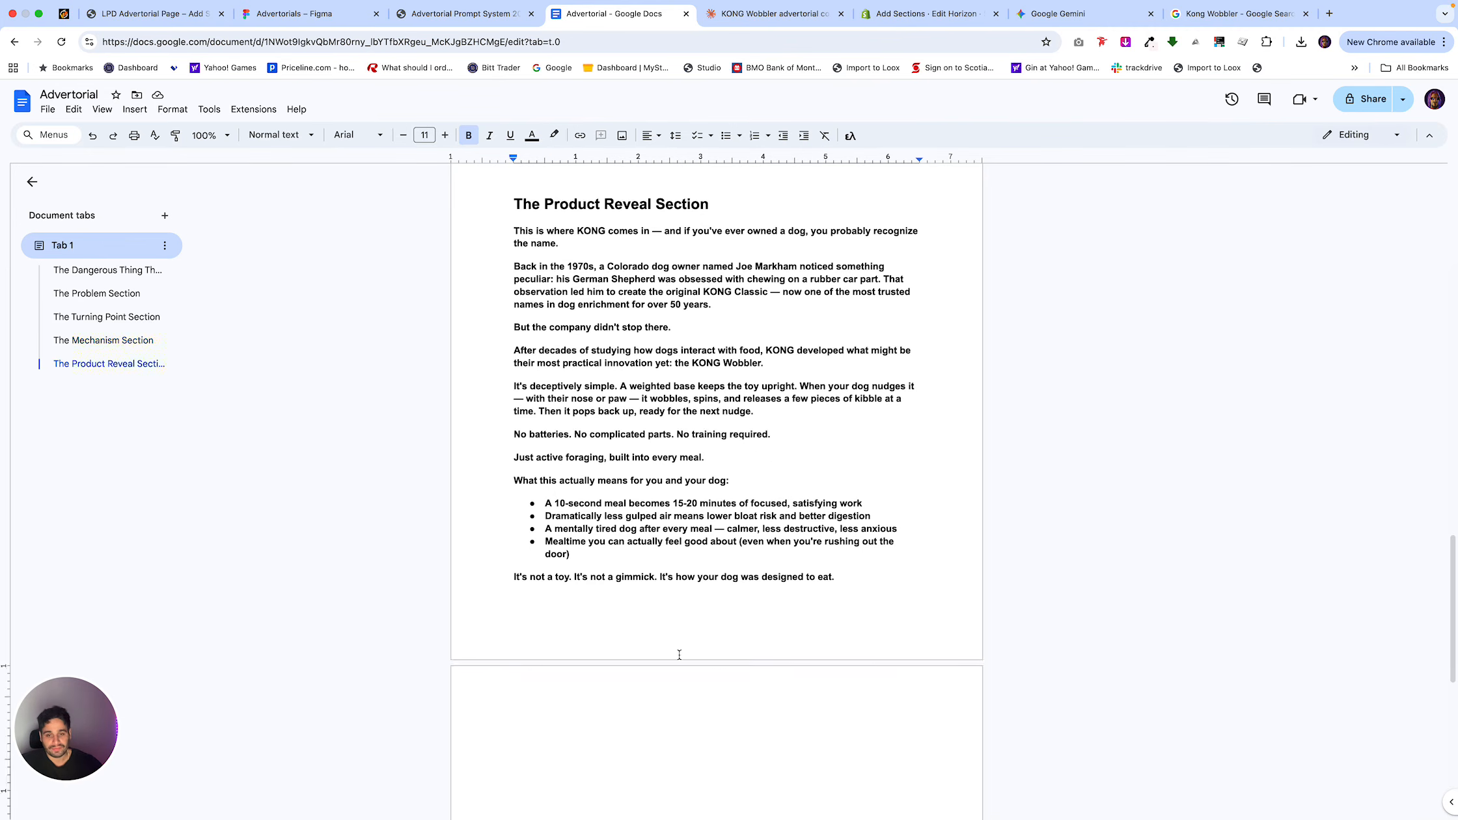
scroll(678, 656, up, 5)
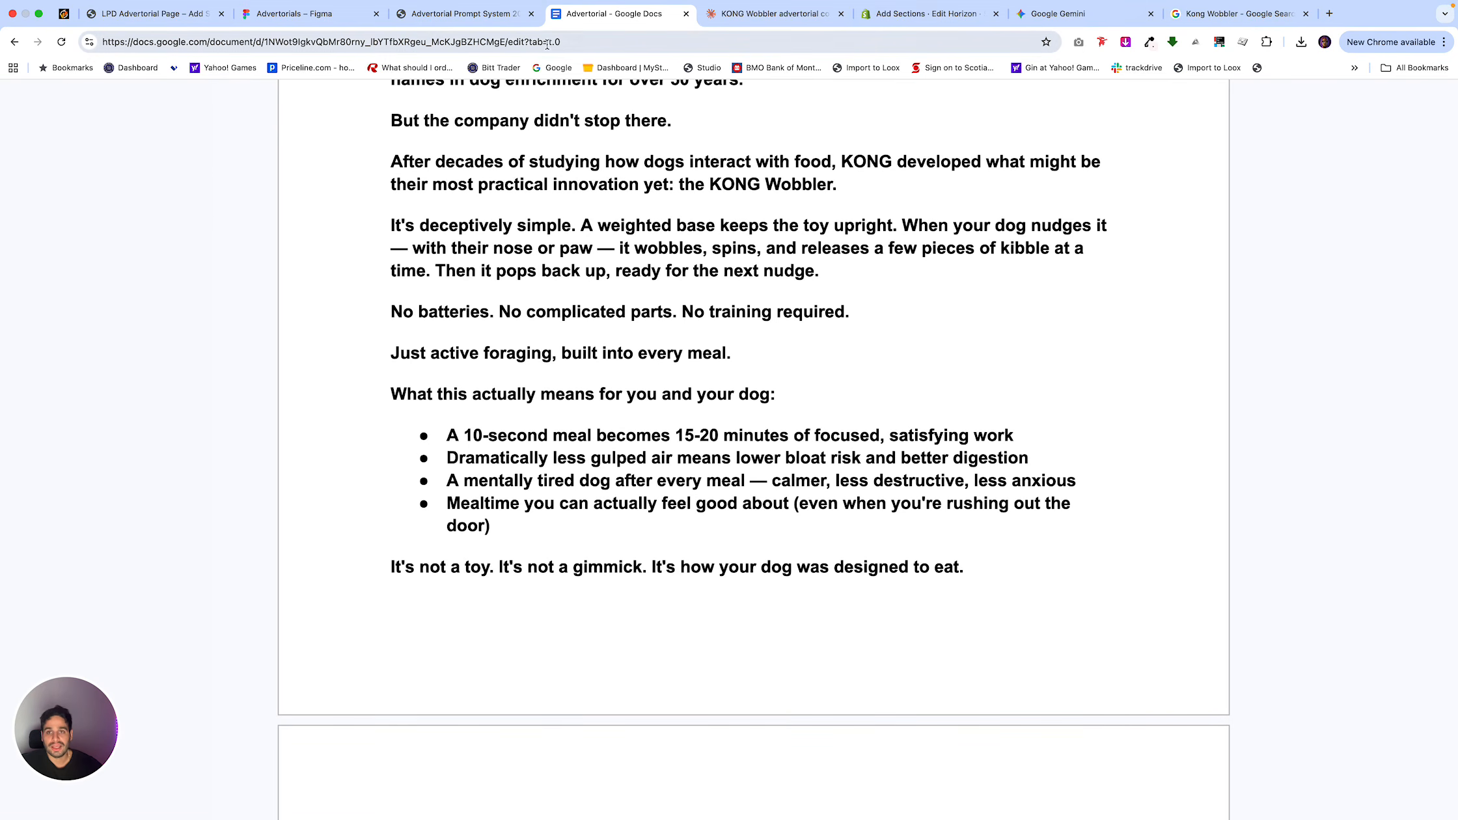
click(927, 13)
scroll(626, 352, down, 15)
scroll(626, 352, down, 20)
scroll(625, 352, down, 10)
scroll(501, 525, down, 5)
scroll(501, 524, down, 15)
scroll(524, 359, up, 4)
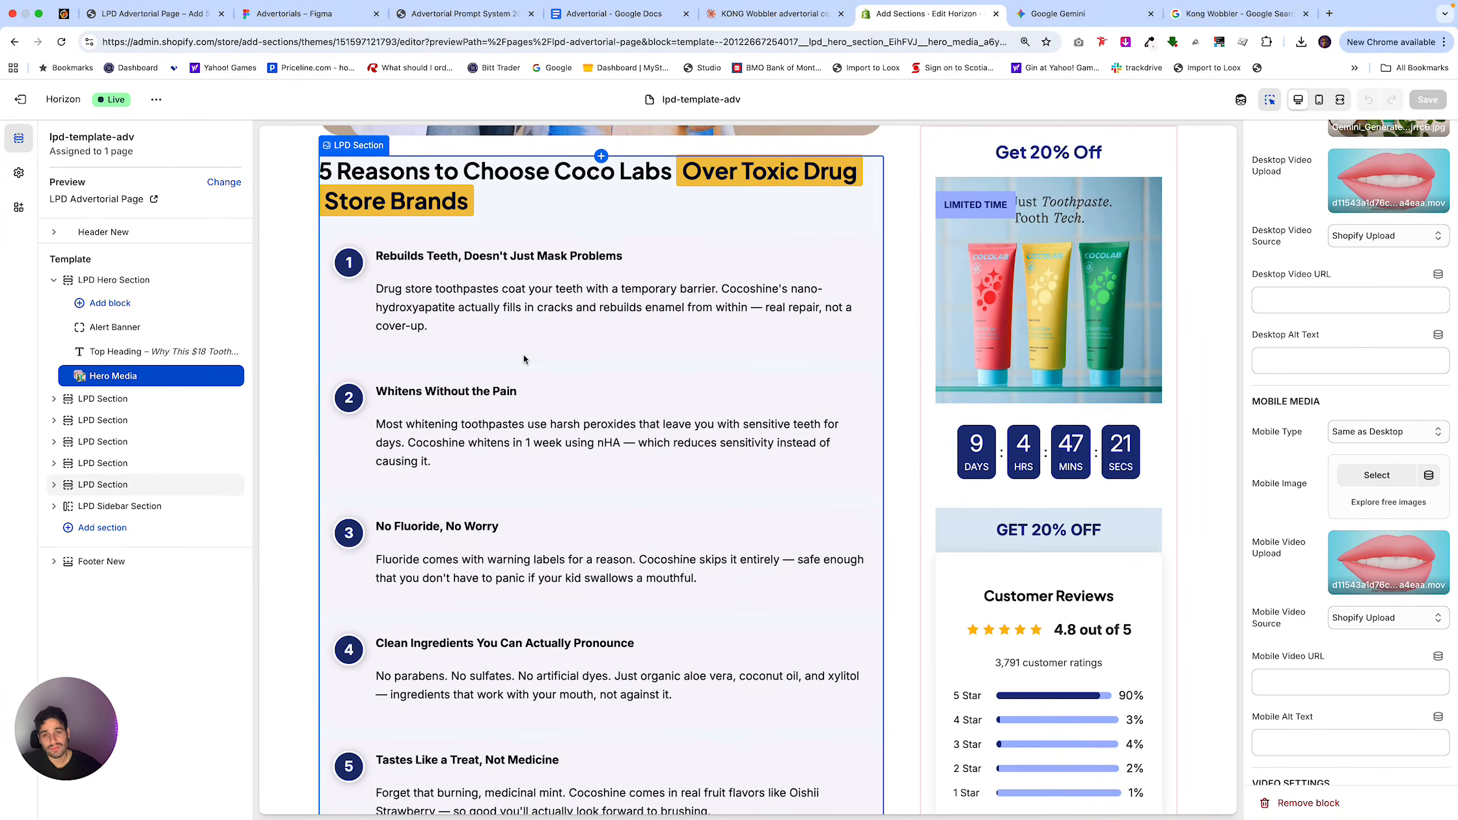
scroll(522, 354, up, 15)
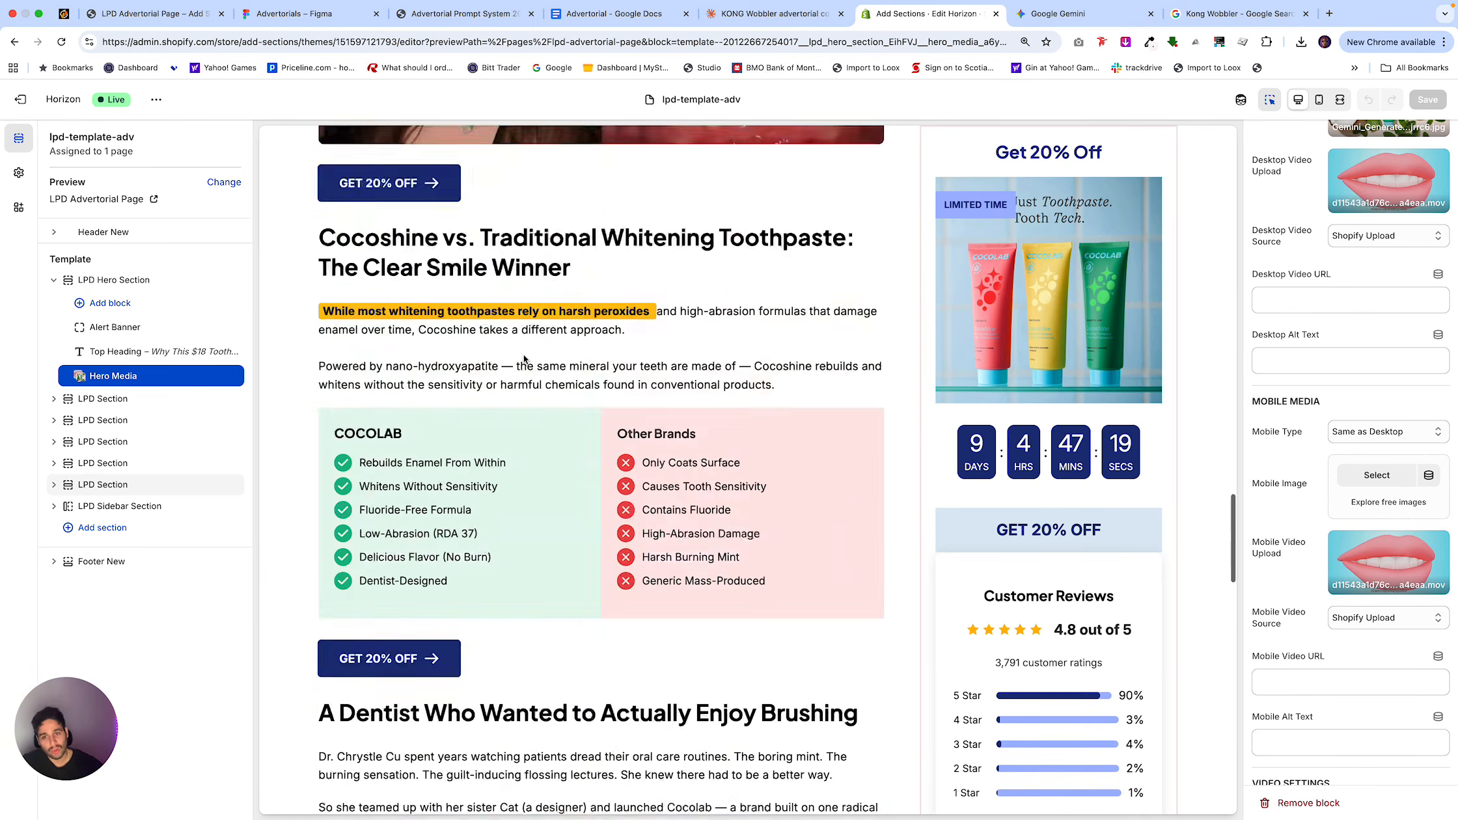
scroll(522, 354, up, 10)
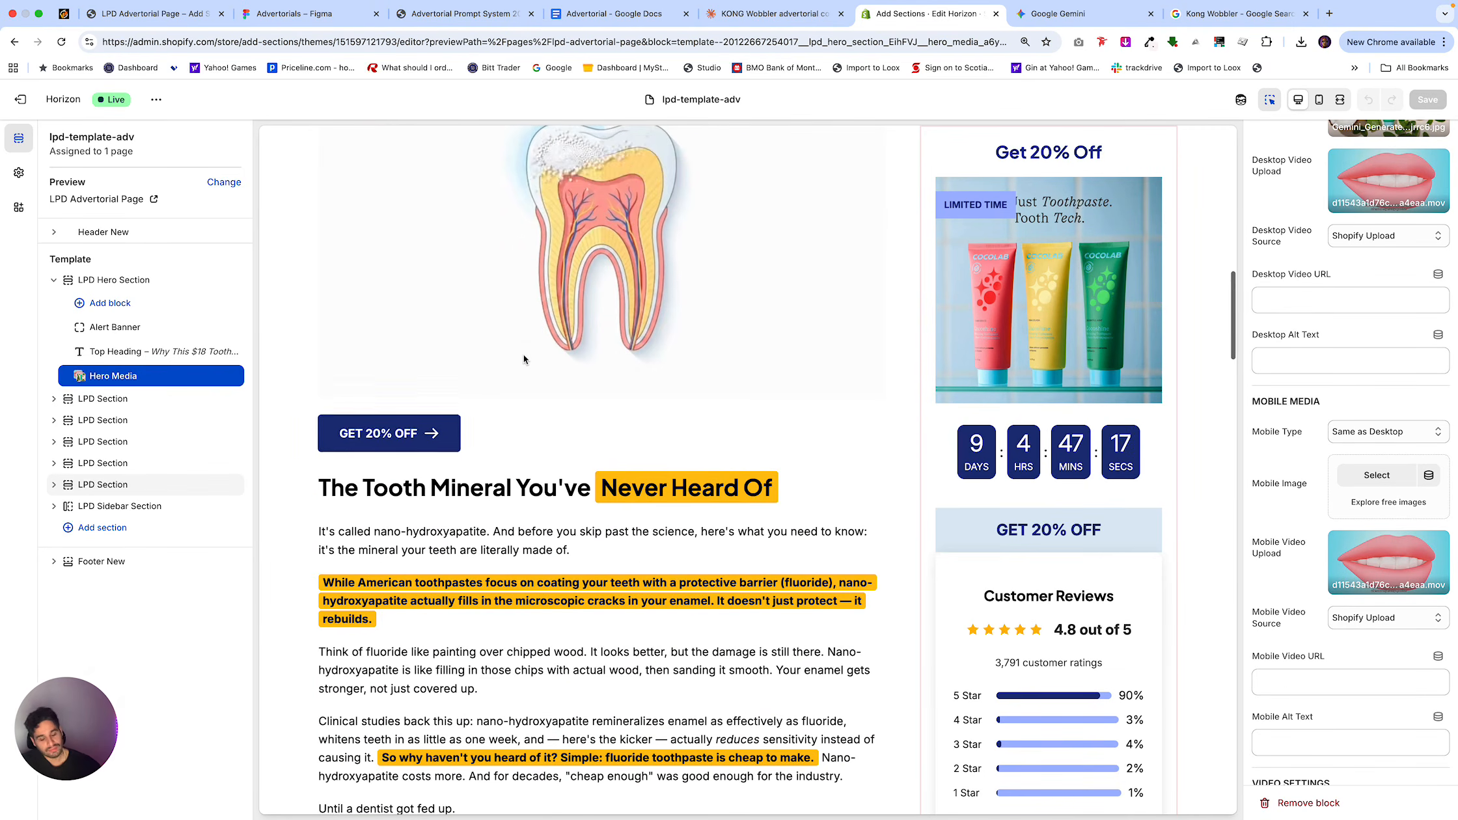
scroll(522, 354, up, 10)
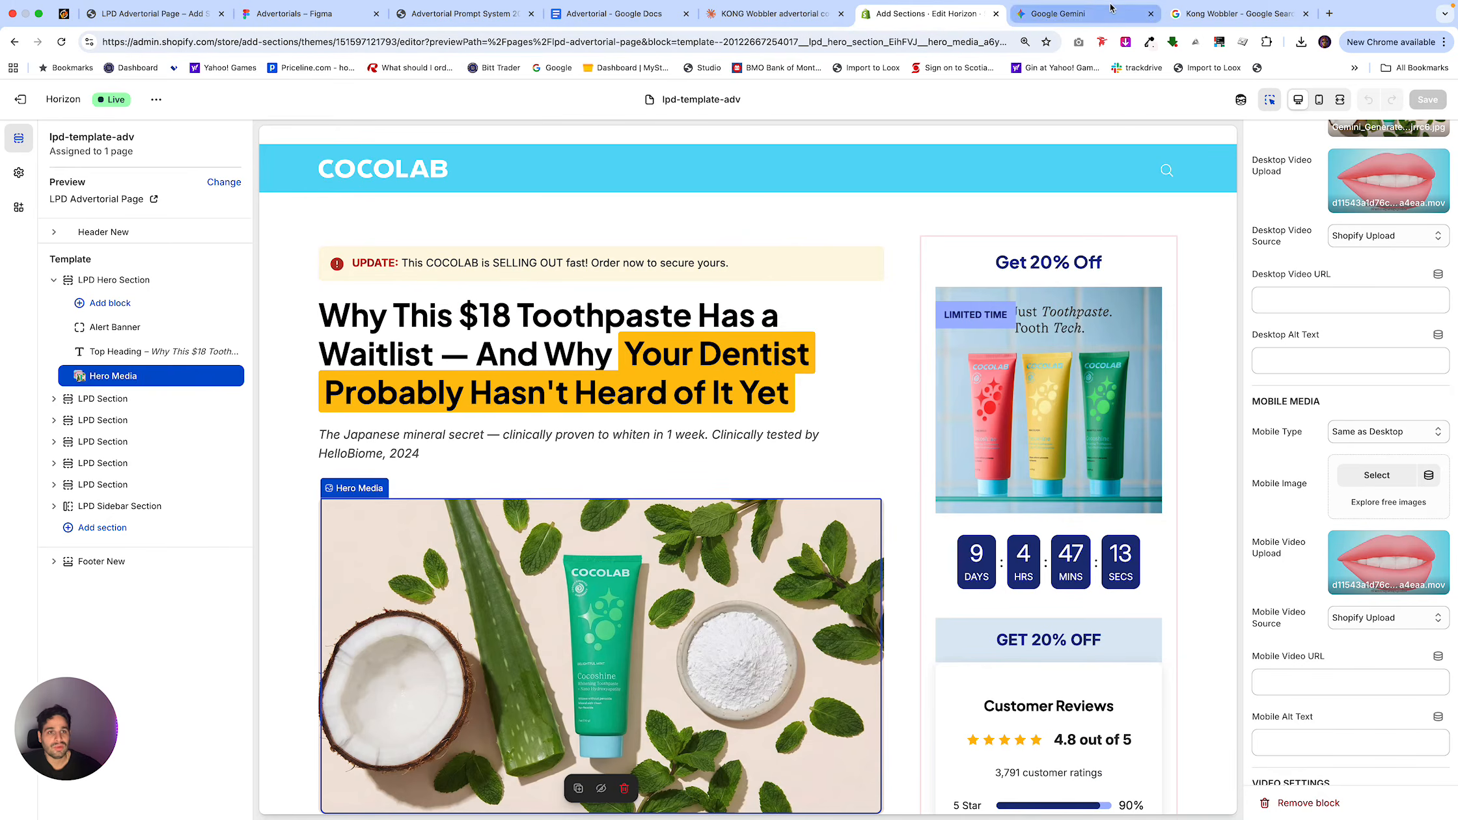
In Gemini, enlarge the generated horizontal photo of the dog pawing the red KONG toy, download it, and copy it.
click(1068, 13)
mouse_move(857, 498)
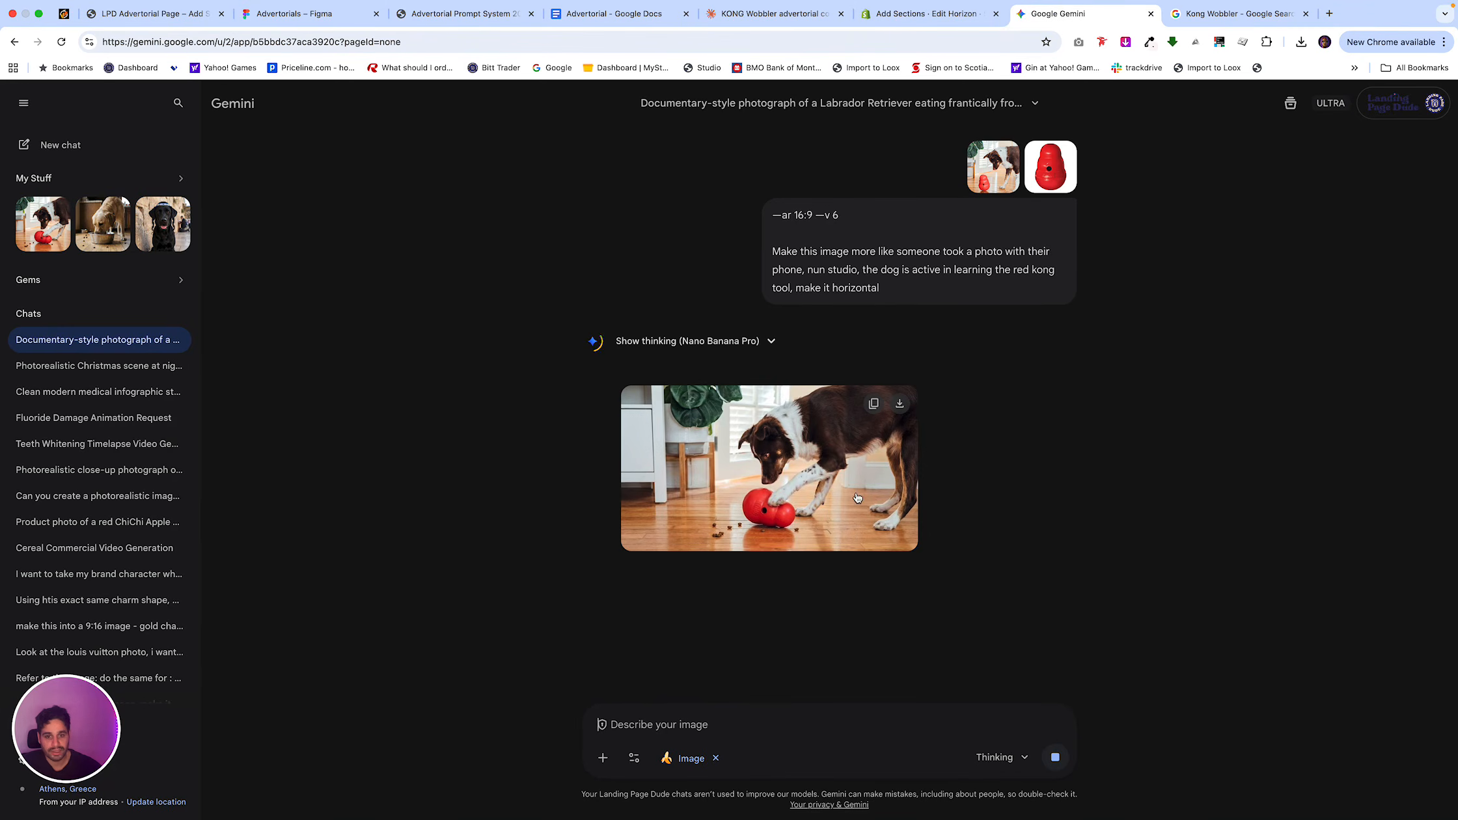
click(823, 463)
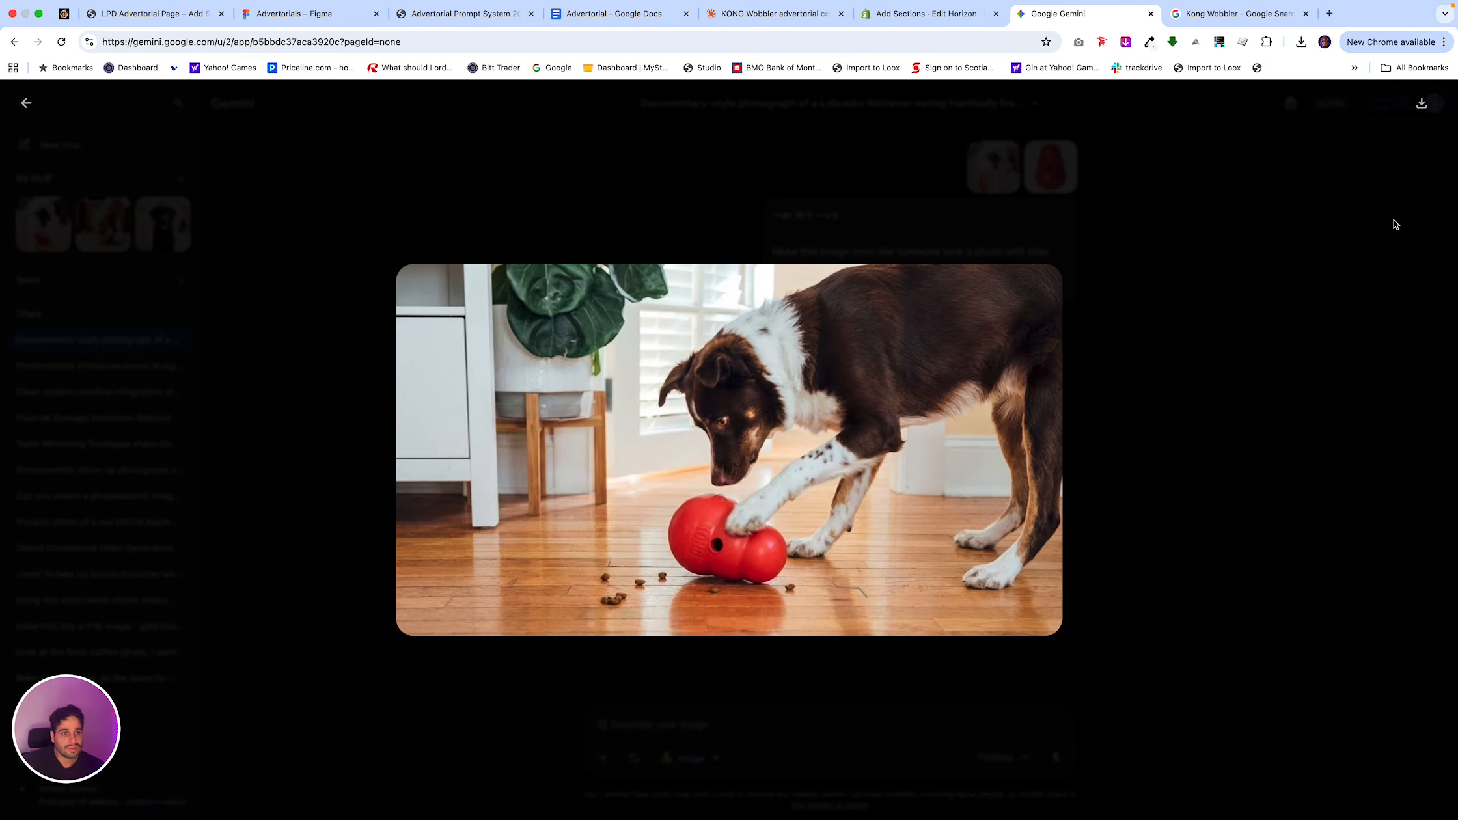
click(1422, 105)
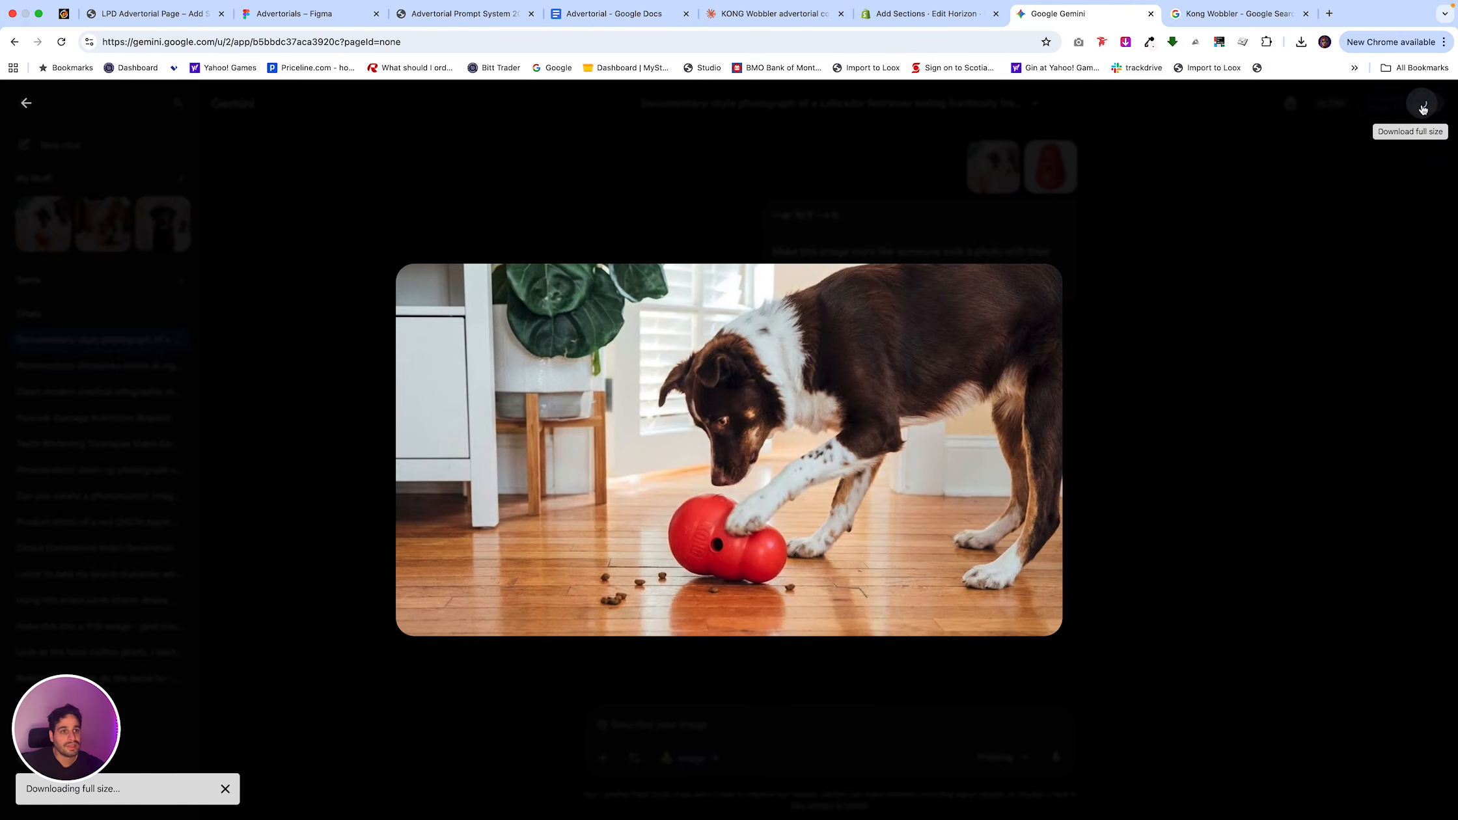
right_click(874, 422)
click(906, 460)
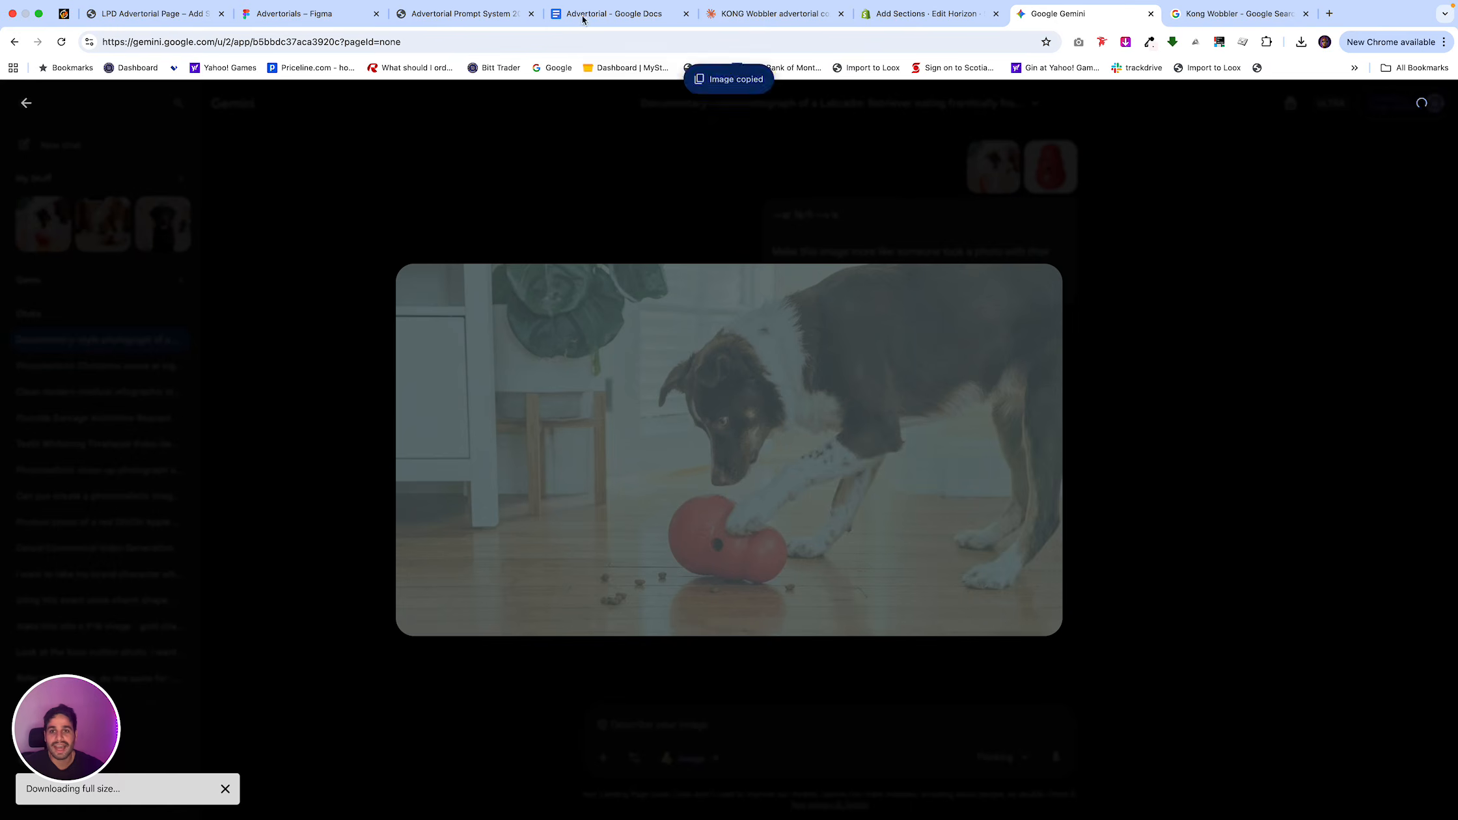
Paste the copied dog photo on a new line after the last Mechanism Section paragraph in the Advertorial Google Doc.
click(611, 13)
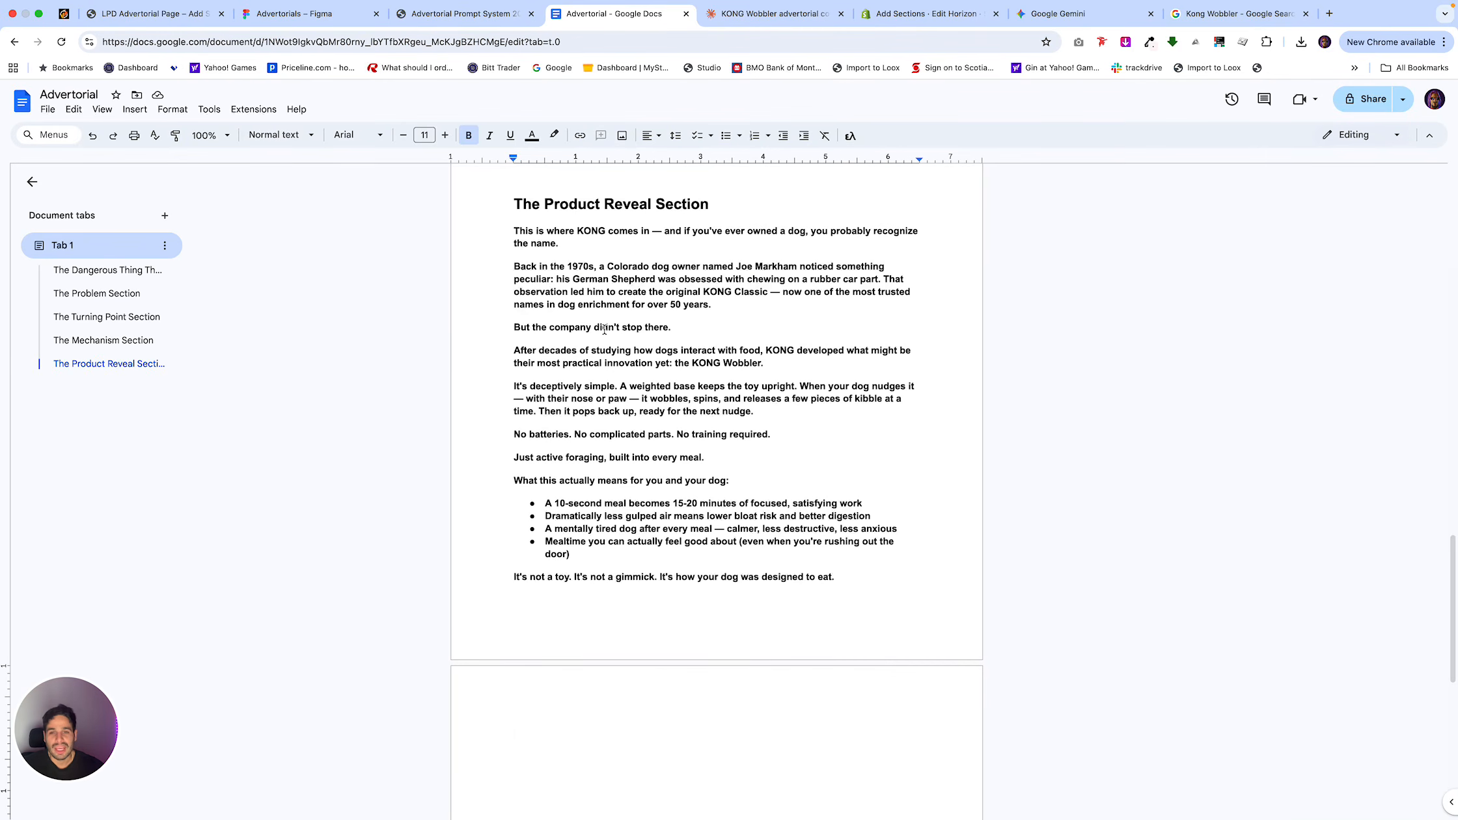
scroll(647, 443, up, 5)
click(916, 511)
key(Return)
key(BackSpace)
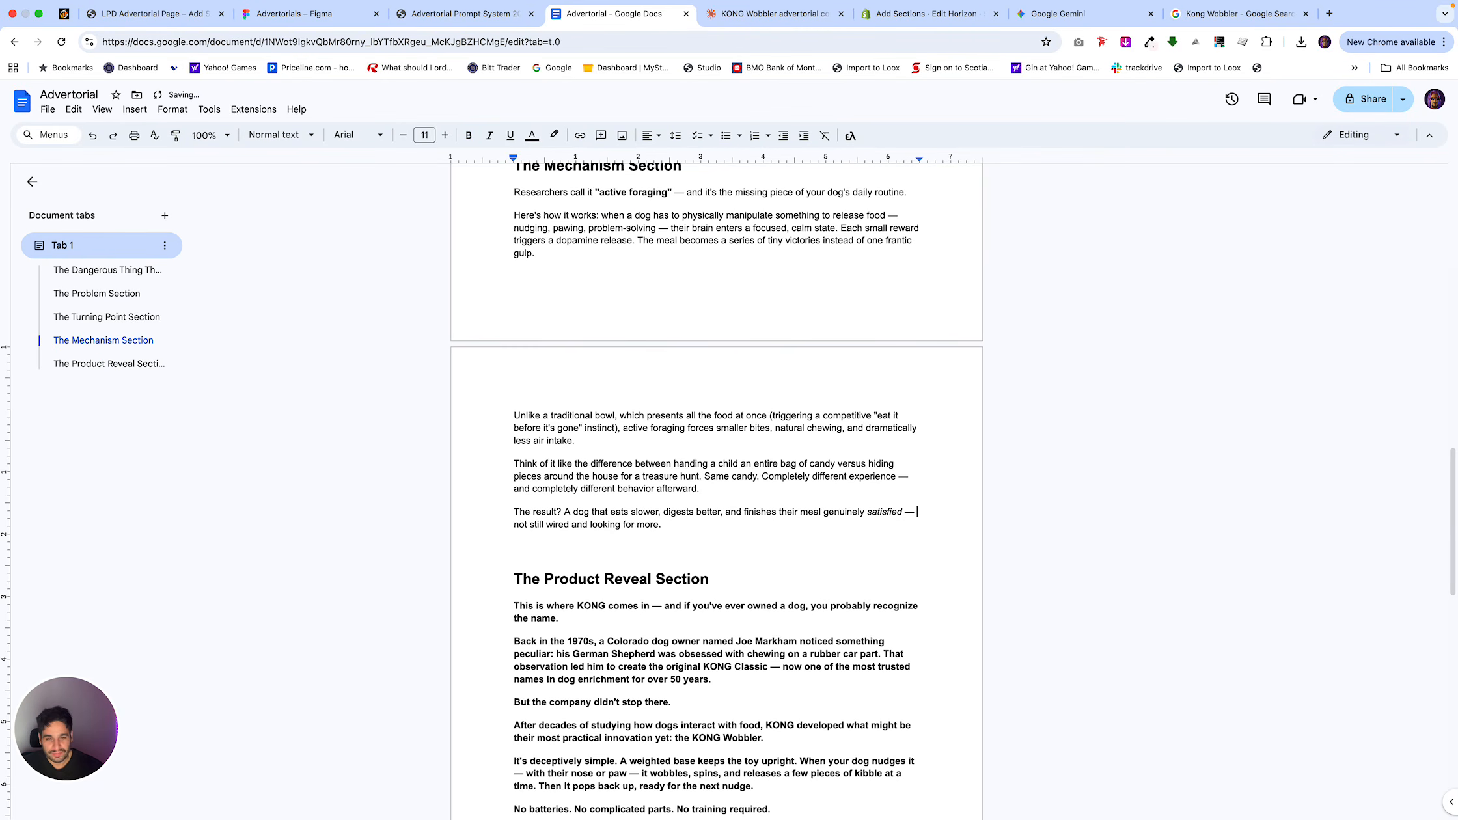
click(859, 529)
key(Return)
key(ctrl+v)
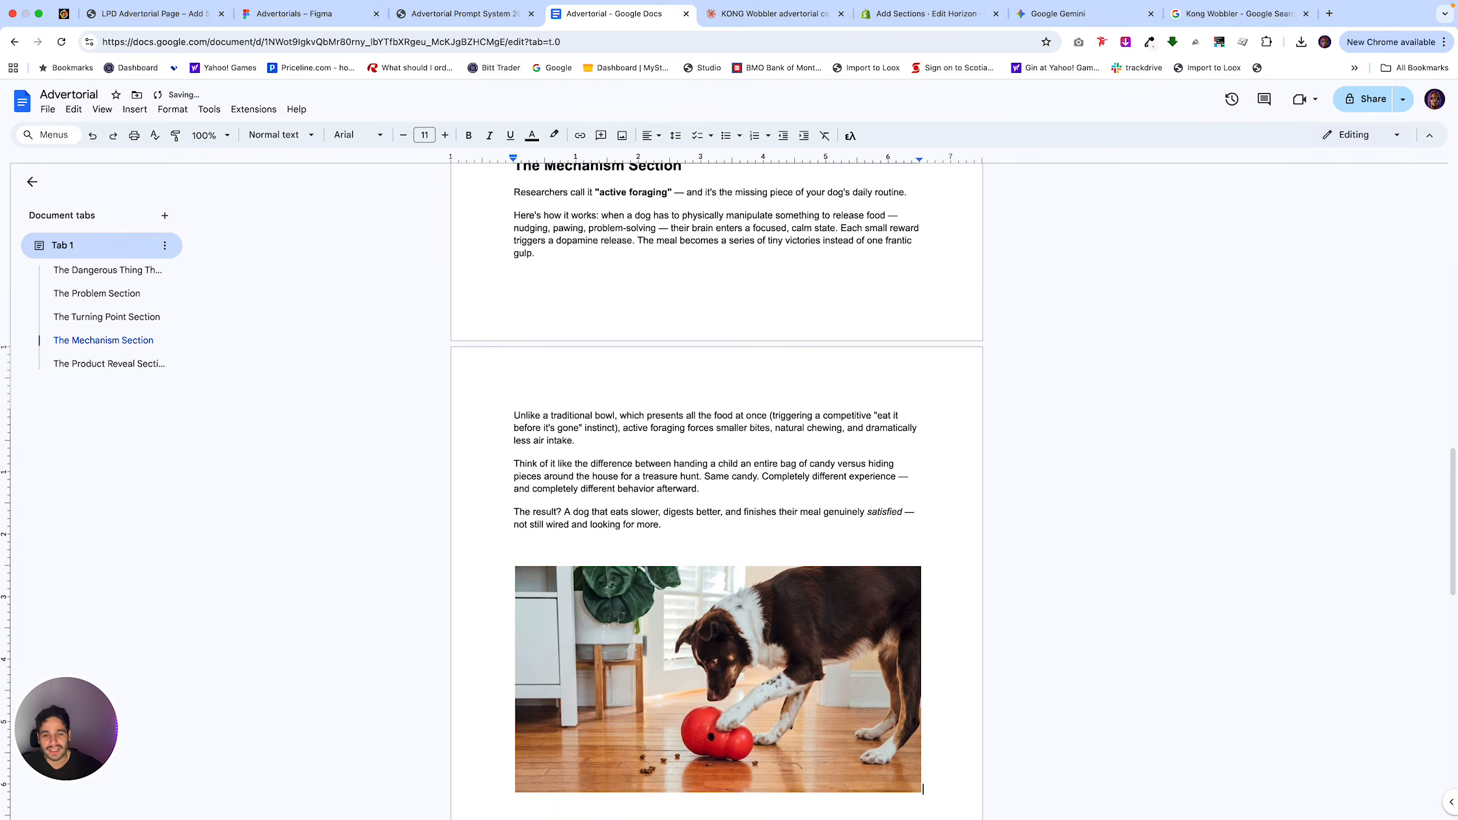
scroll(820, 549, up, 20)
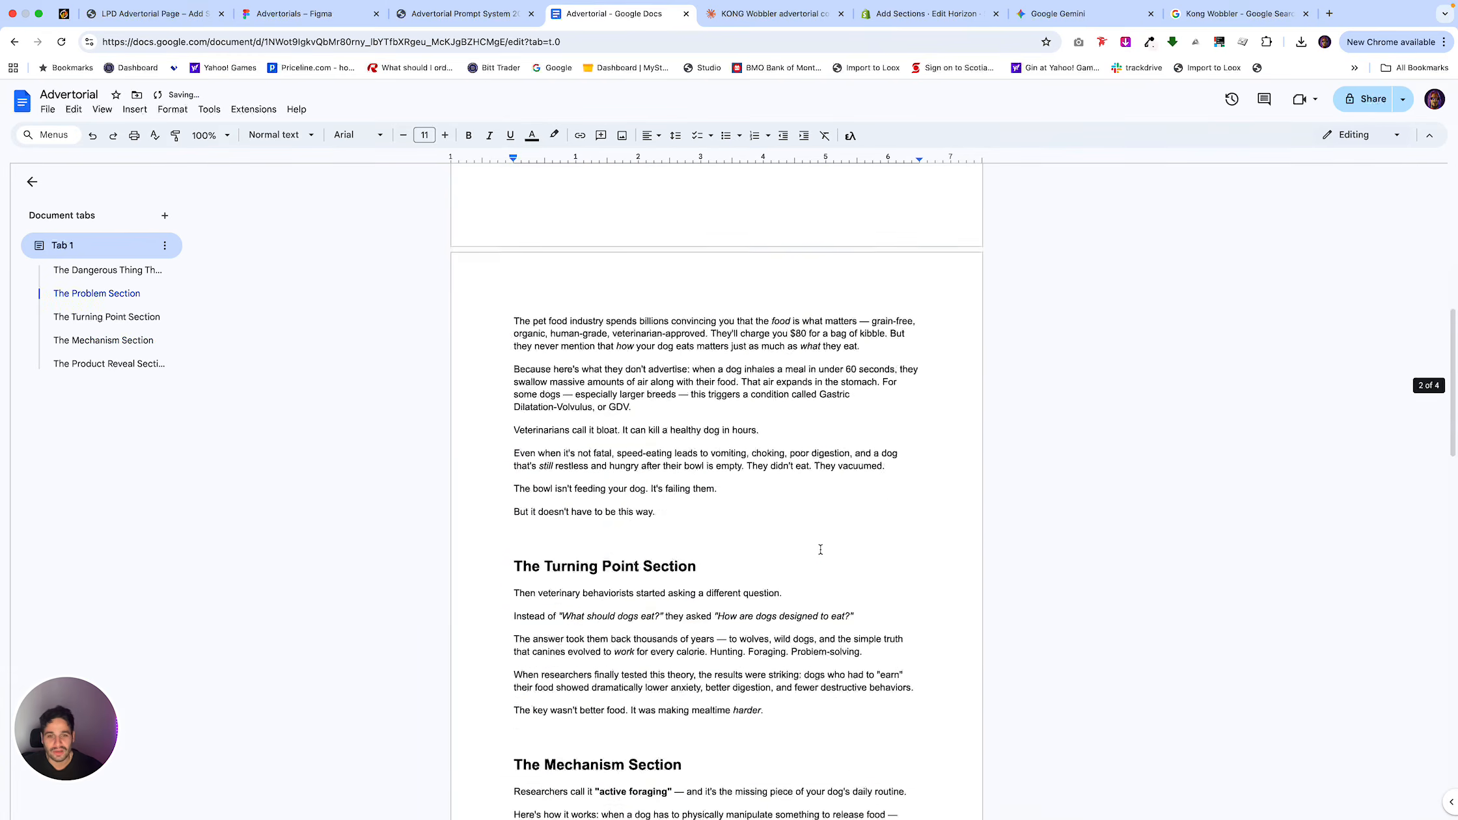
scroll(820, 550, down, 20)
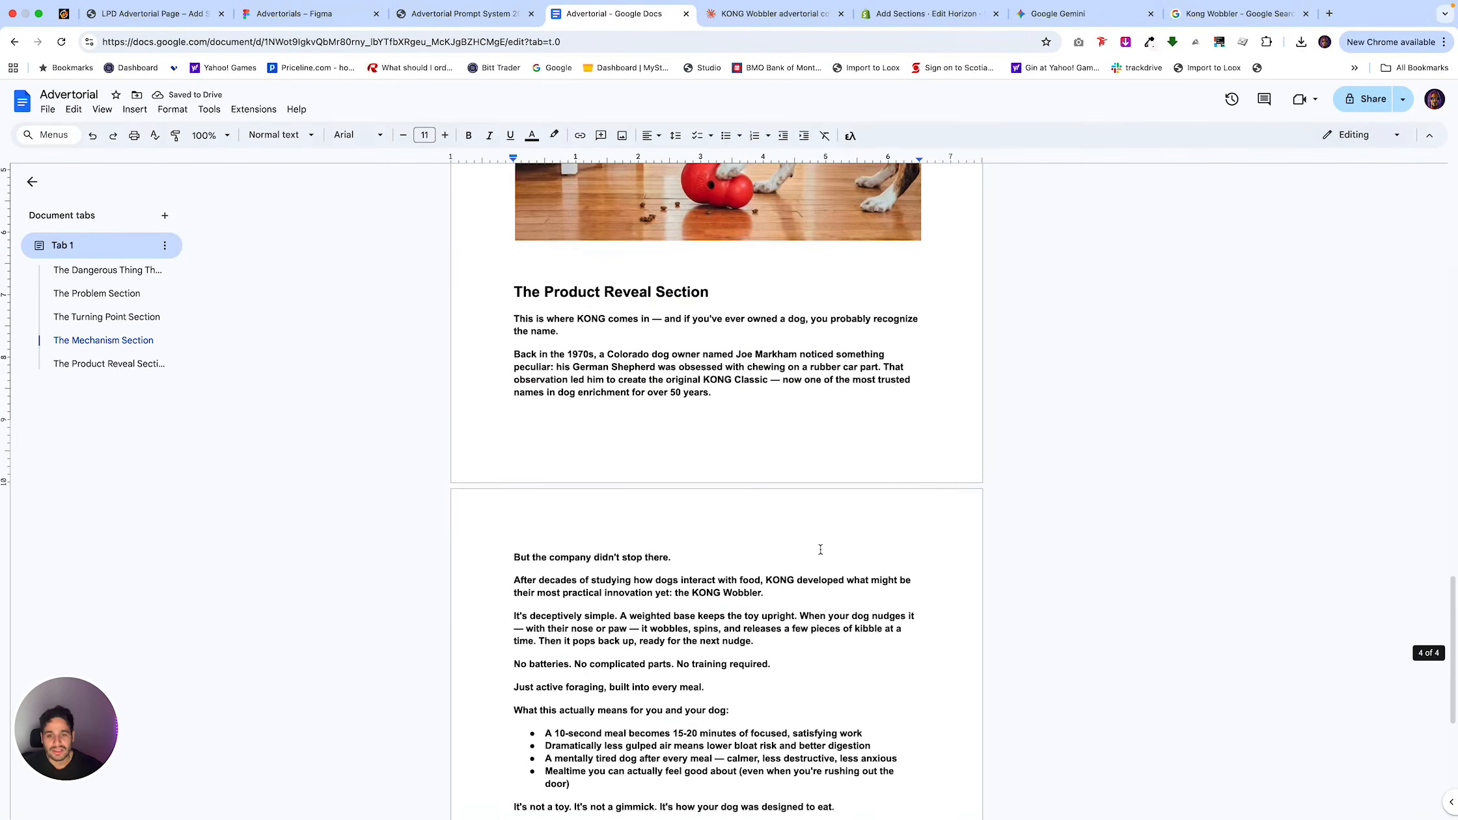
Place the cursor after the Product Reveal Section's closing line and browse the Kong Wobbler image results for a suitable dog photo.
click(849, 521)
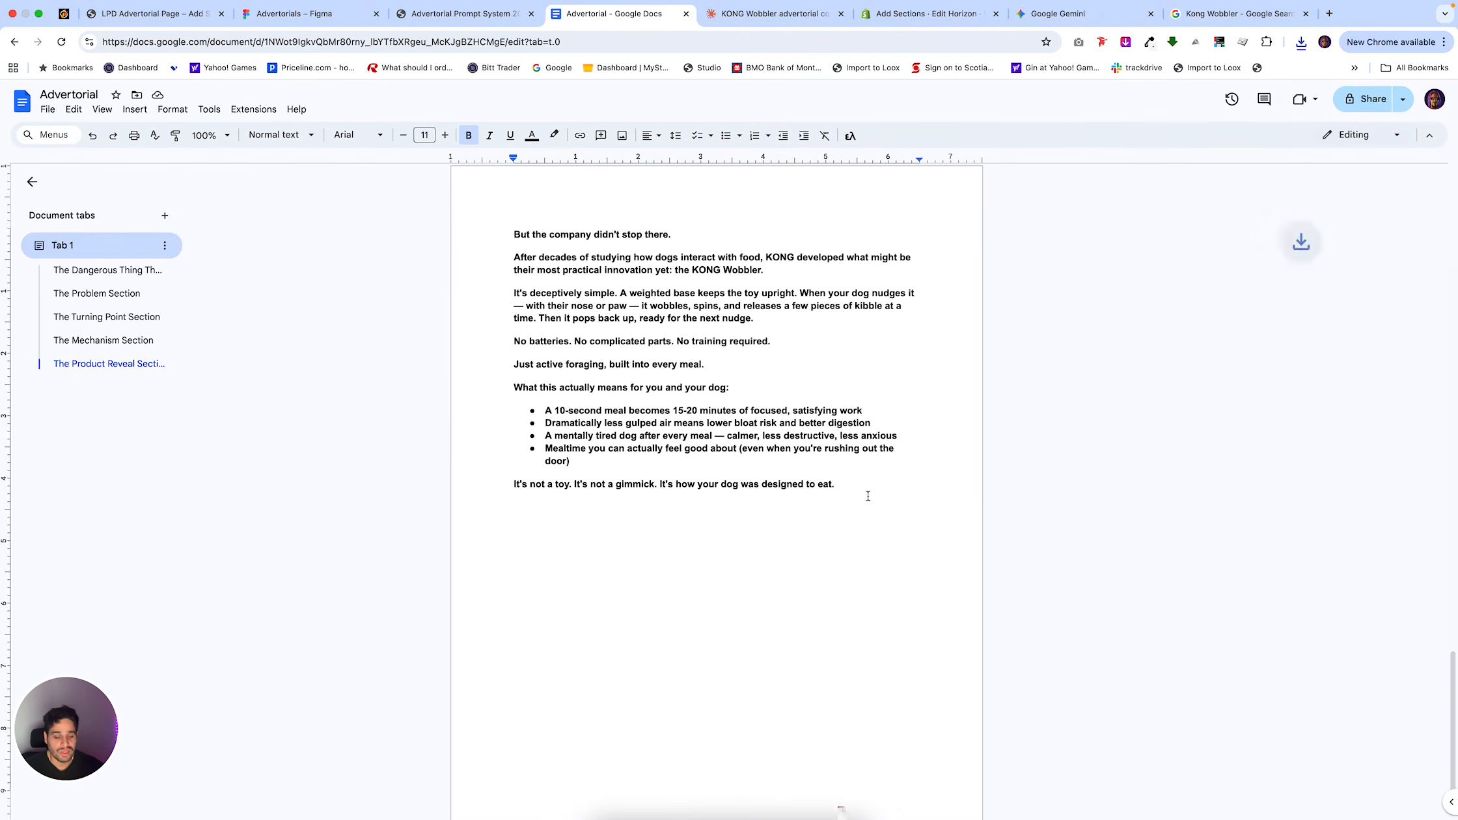
click(1205, 37)
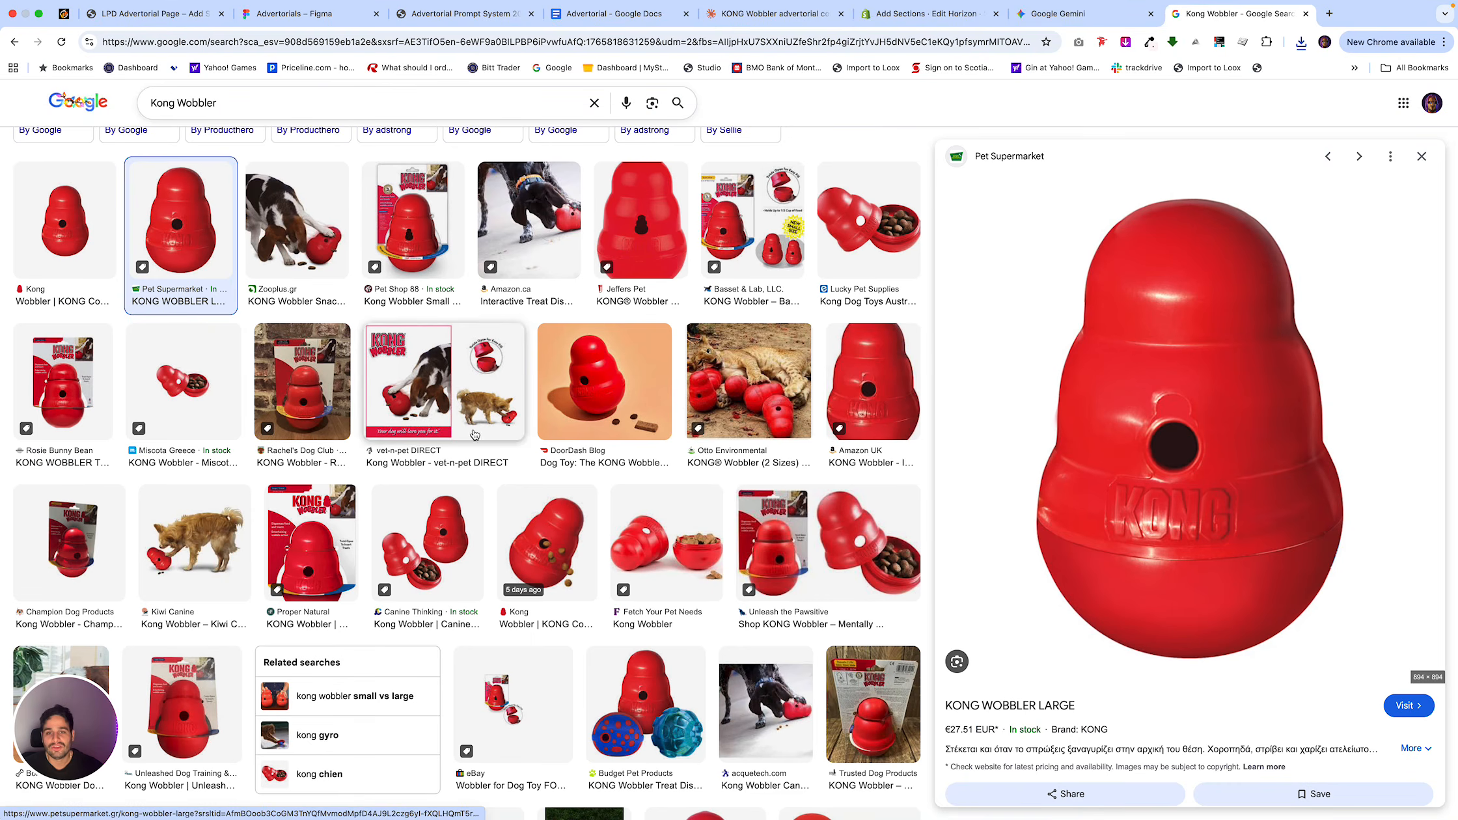
scroll(565, 338, up, 5)
scroll(565, 337, down, 1)
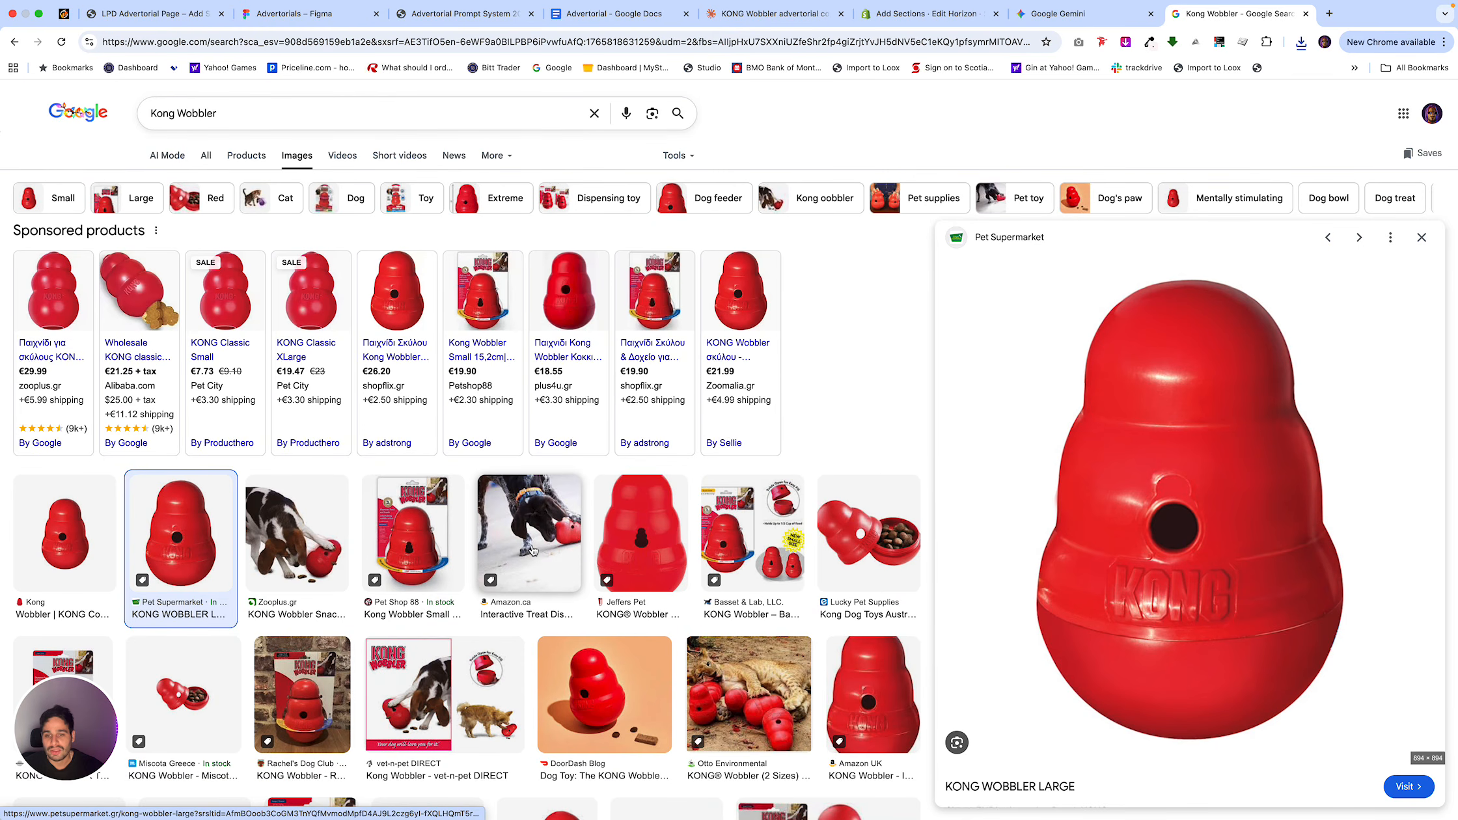
scroll(533, 551, down, 2)
scroll(533, 551, up, 2)
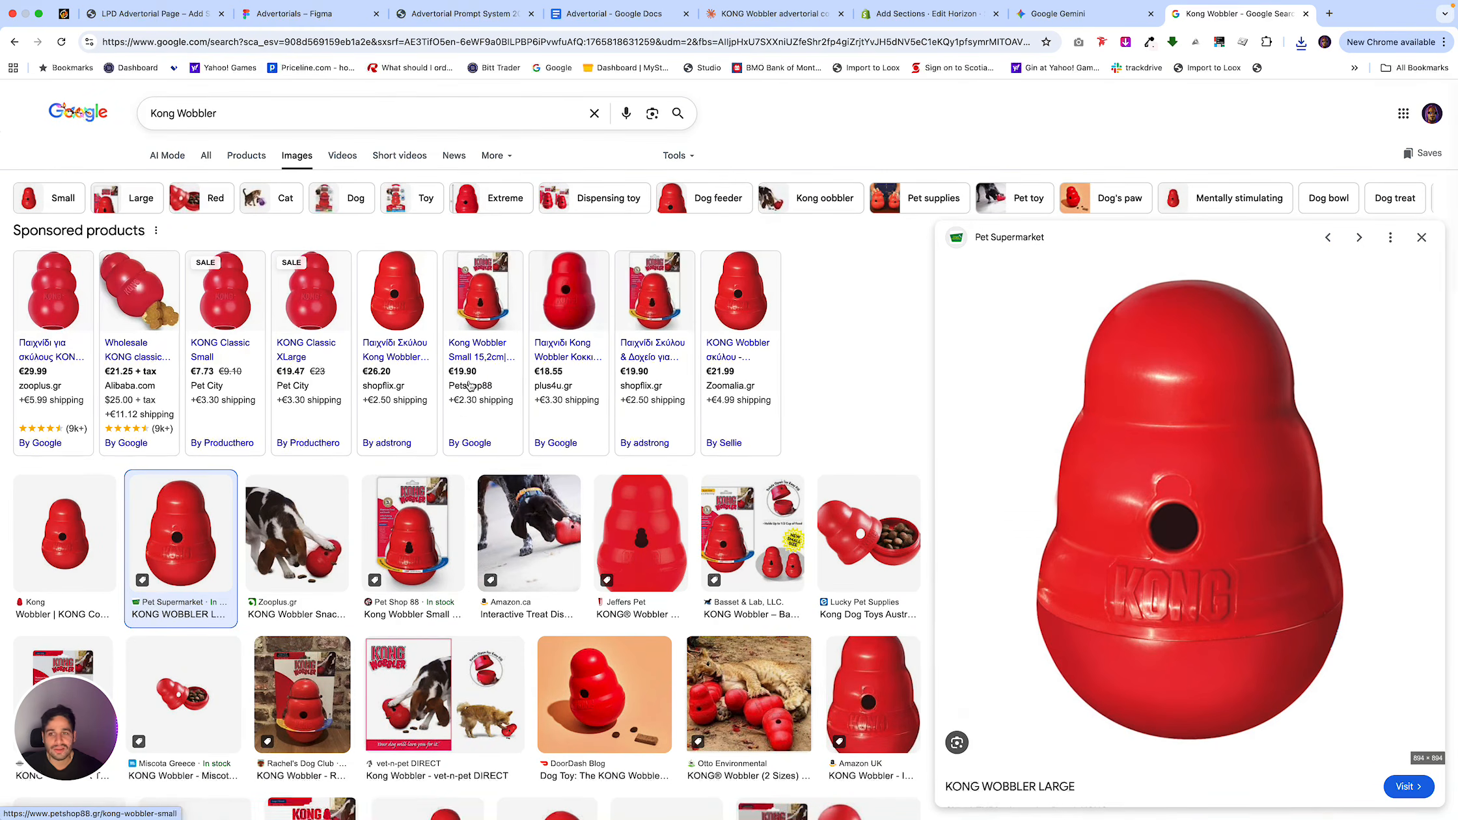
key(Escape)
scroll(909, 596, down, 3)
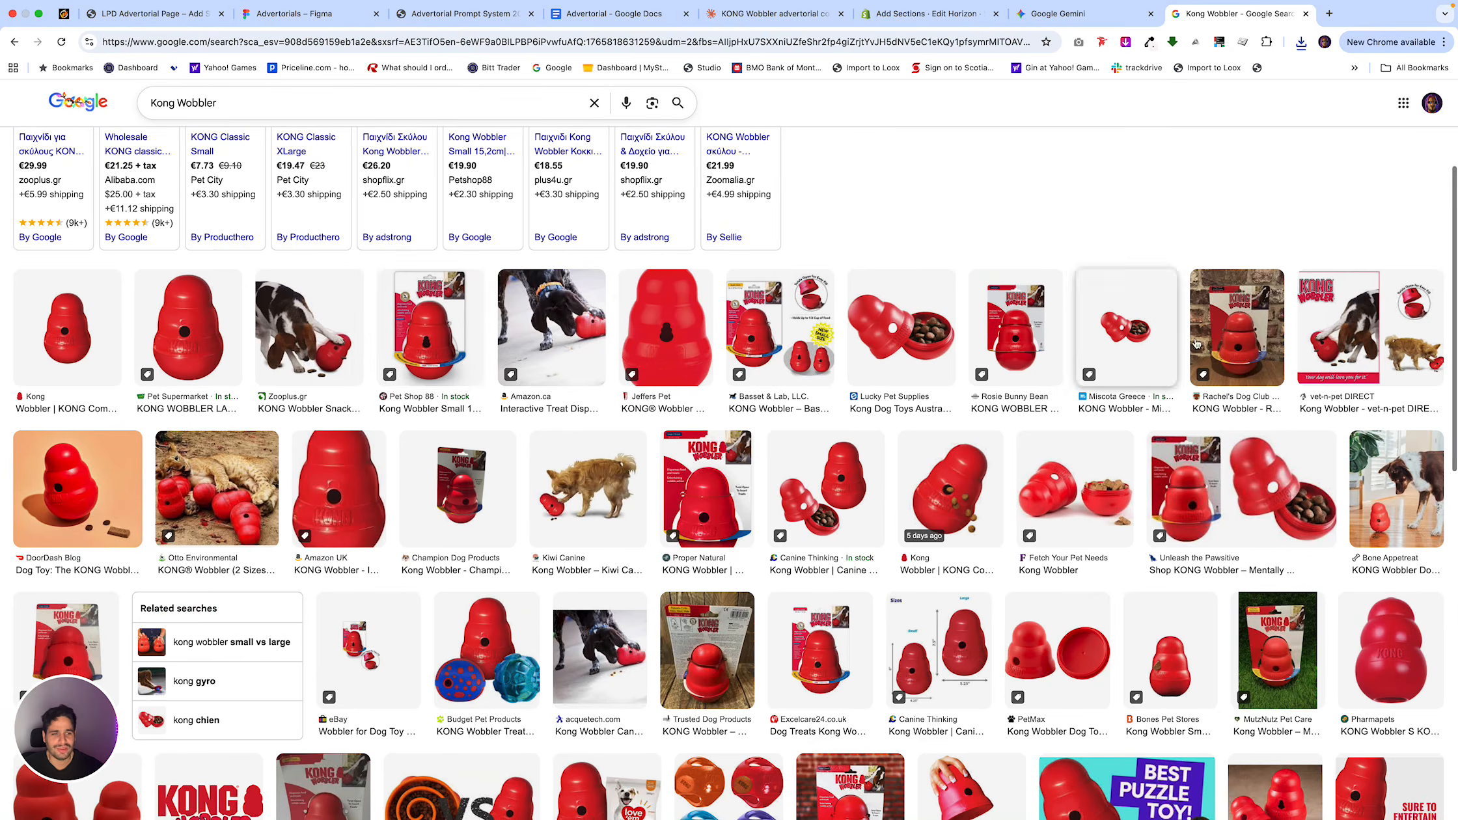
scroll(910, 596, down, 5)
scroll(898, 605, down, 5)
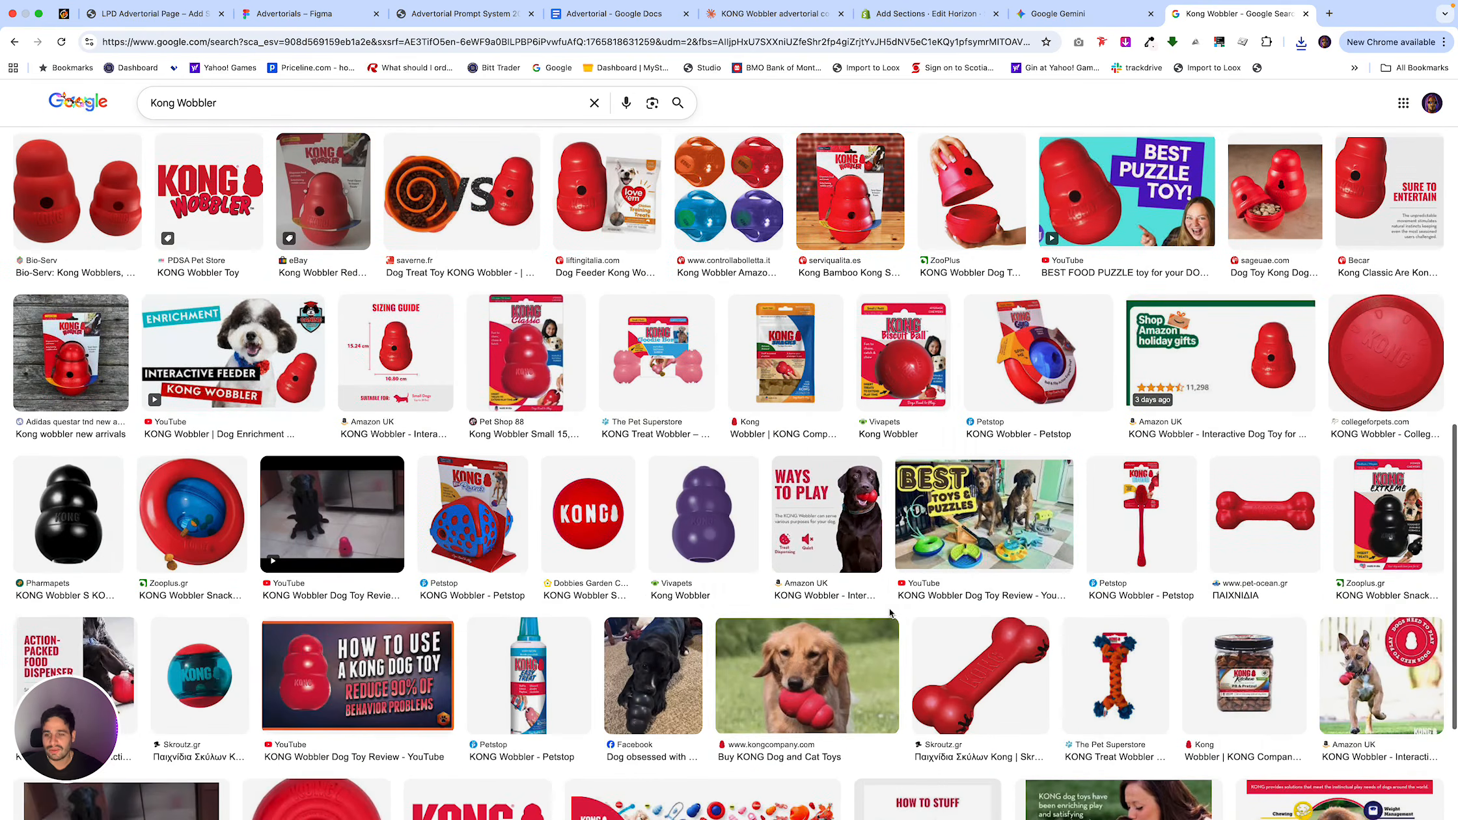
scroll(890, 612, down, 3)
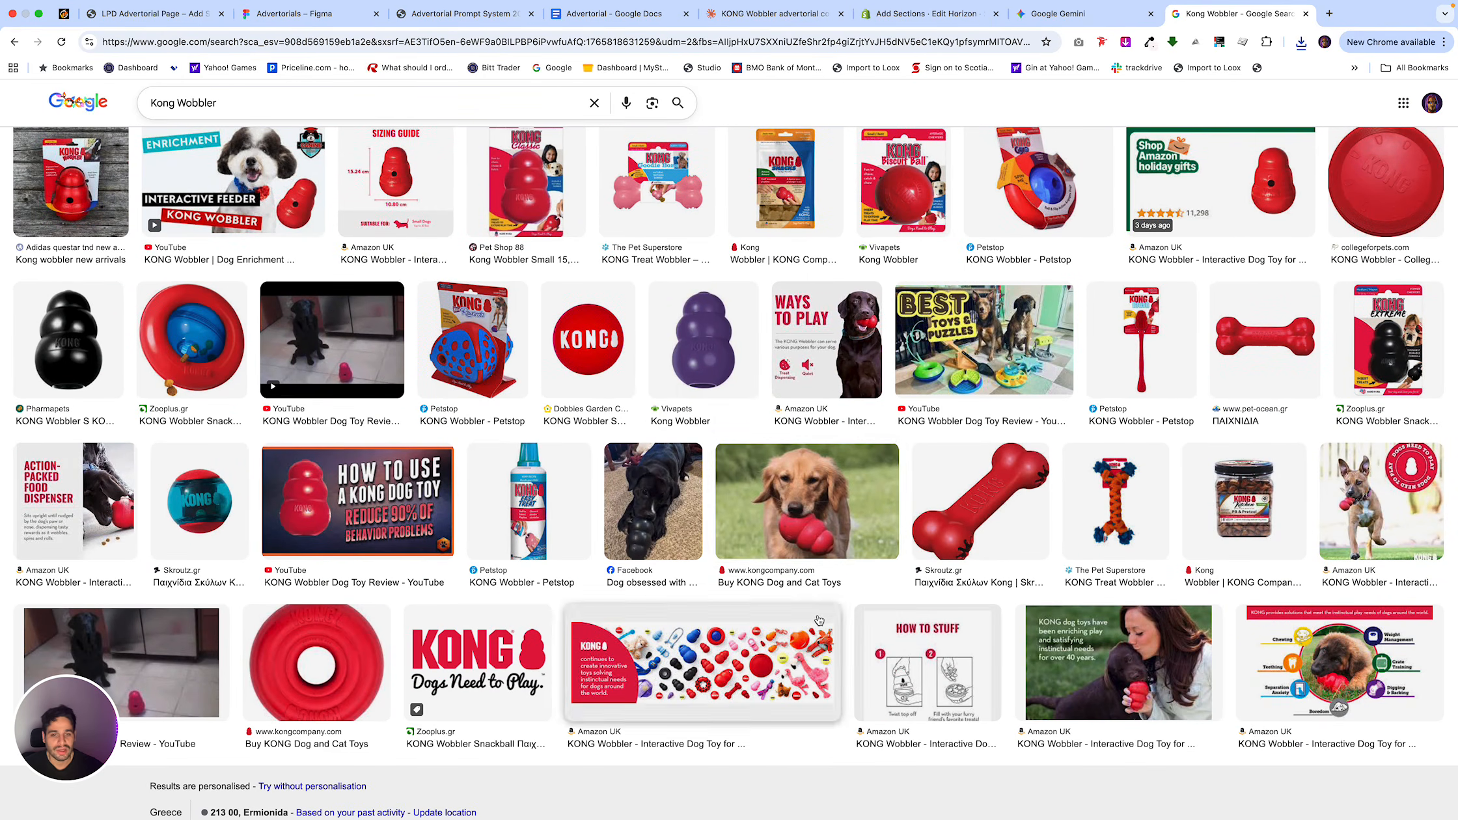
Copy the kongcompany.com photo of the golden retriever holding a red KONG and paste it below the Product Reveal Section in the Advertorial doc.
click(829, 526)
right_click(1127, 339)
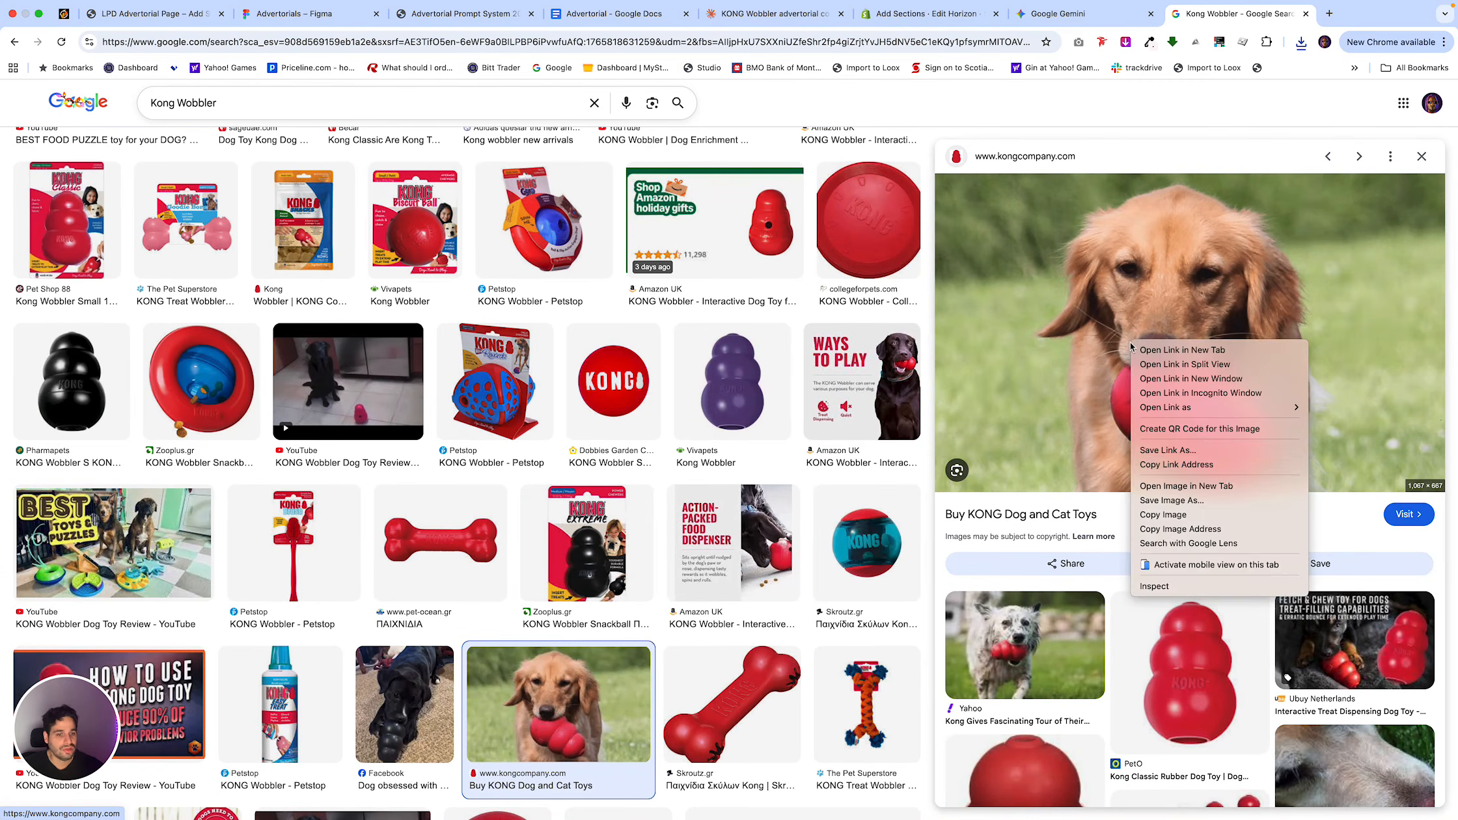
click(1179, 514)
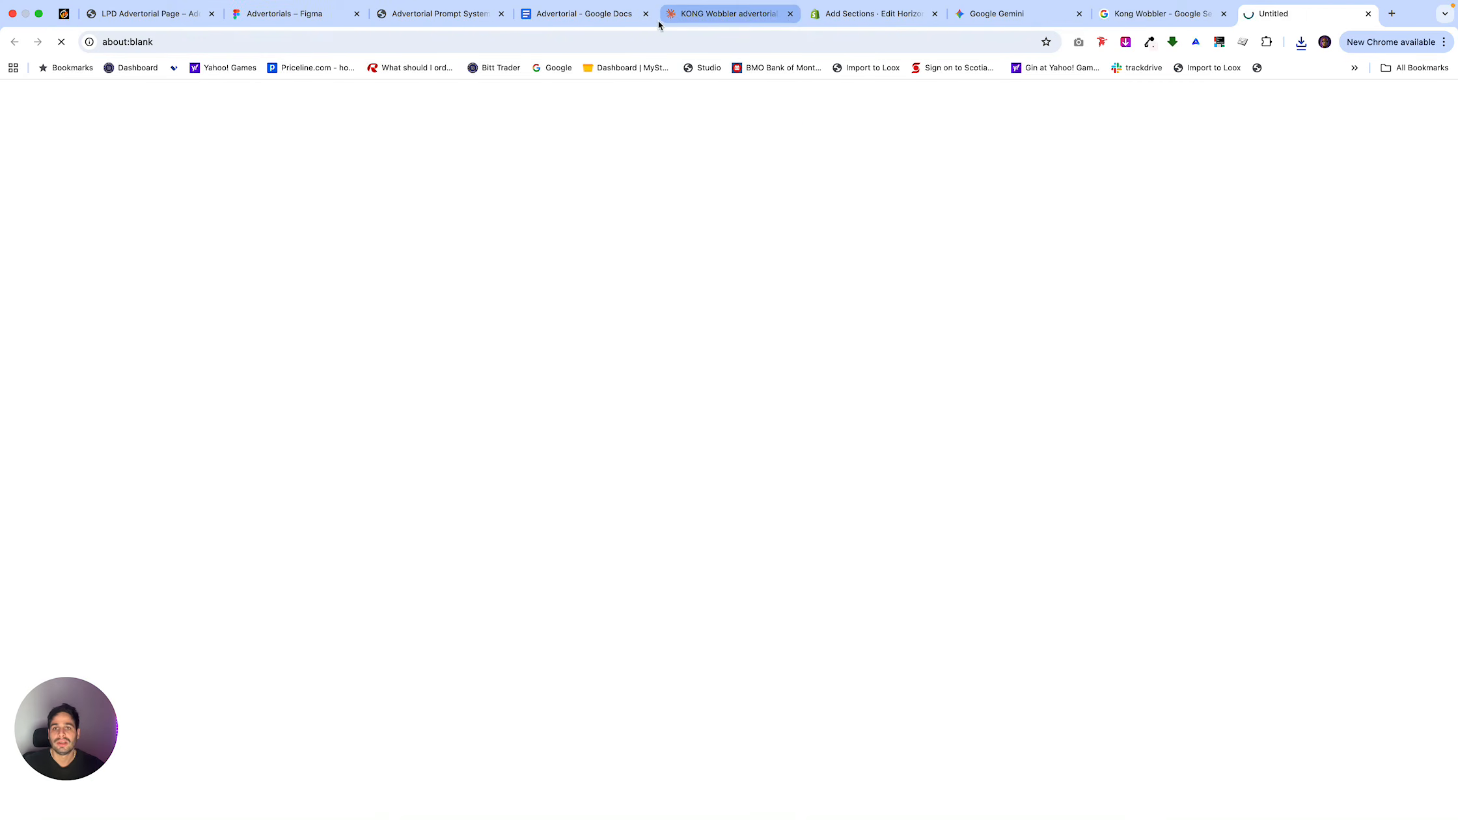
click(594, 17)
key(ctrl+v)
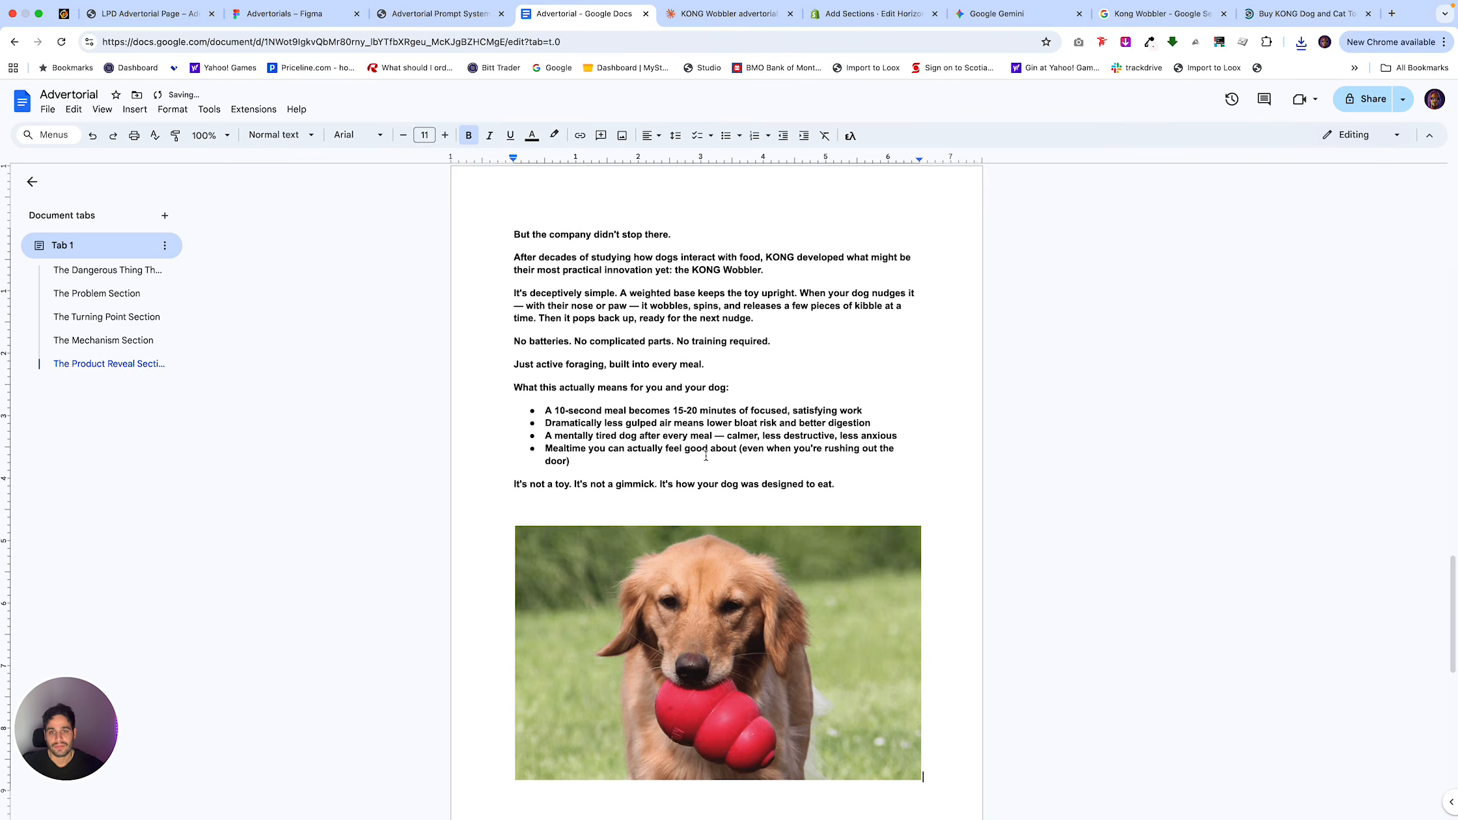
Review the Social Proof Section and Comparison Chart prompts on the Advertorial Prompt System page in Notion.
click(715, 23)
click(439, 13)
scroll(681, 565, down, 10)
scroll(681, 565, down, 2)
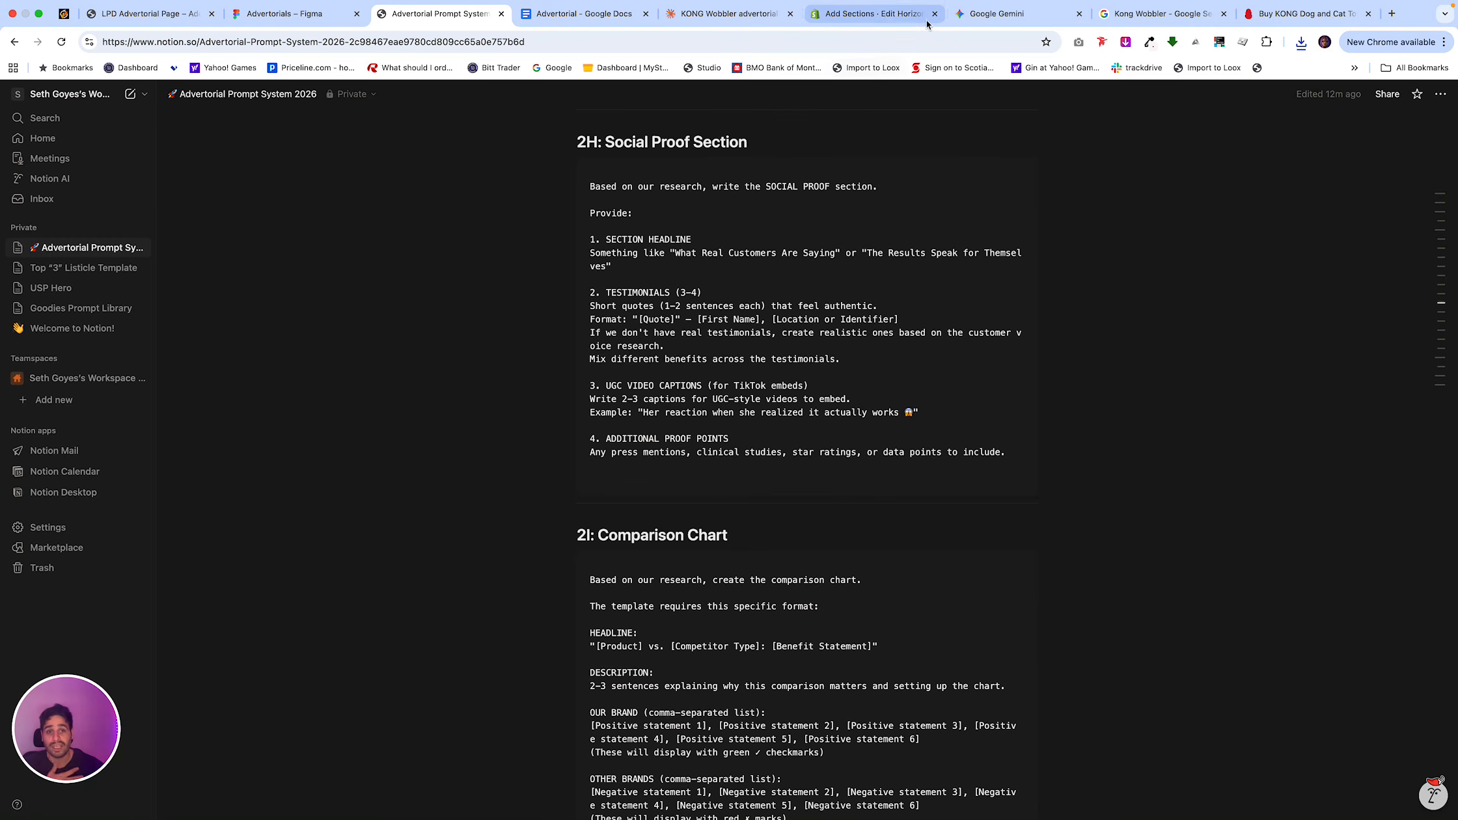
In the Shopify theme editor, select the sidebar's Customer Reviews block and set its 5 Star % to 94.
click(883, 19)
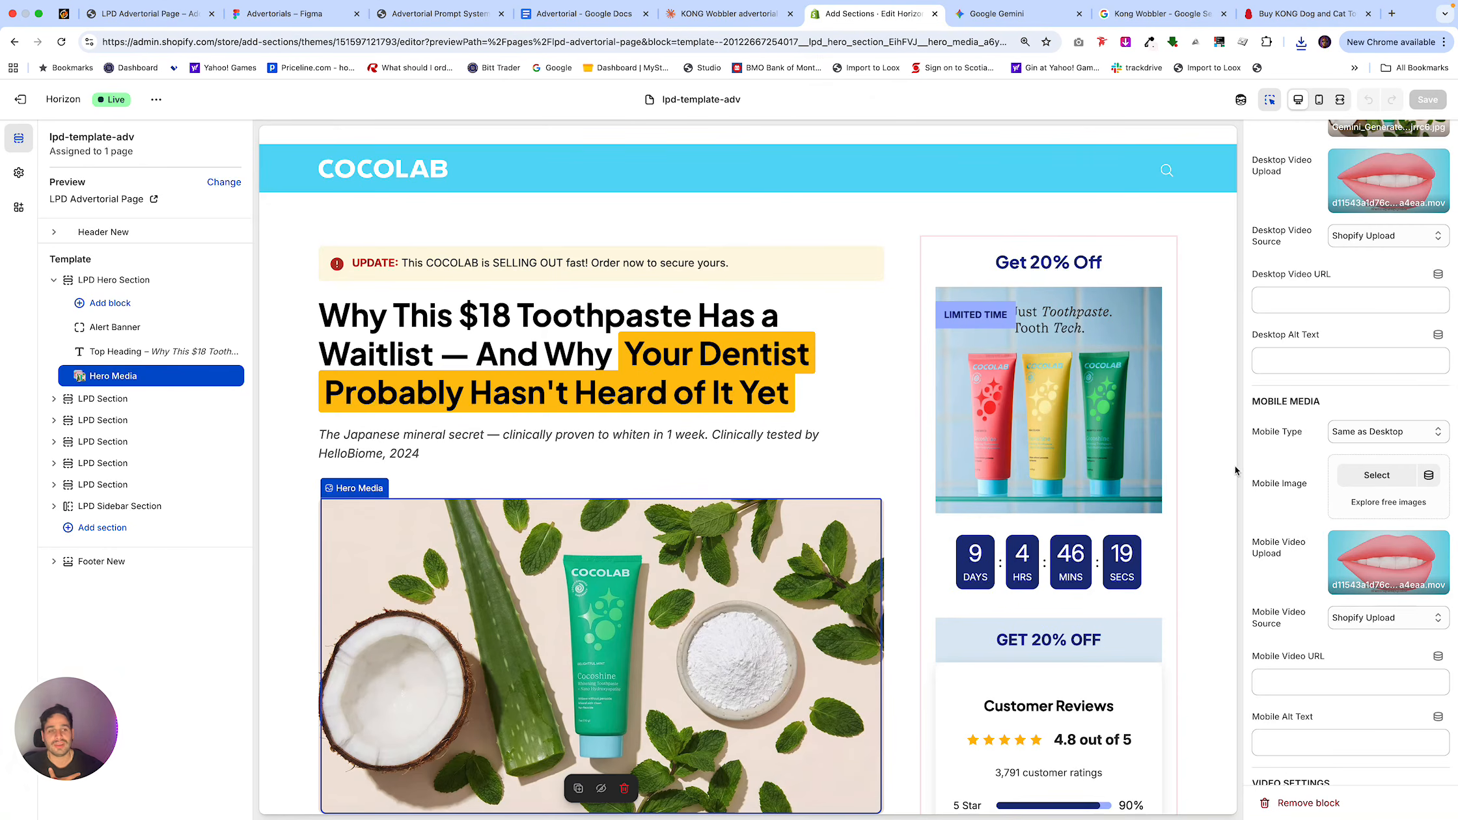
scroll(1065, 662, down, 3)
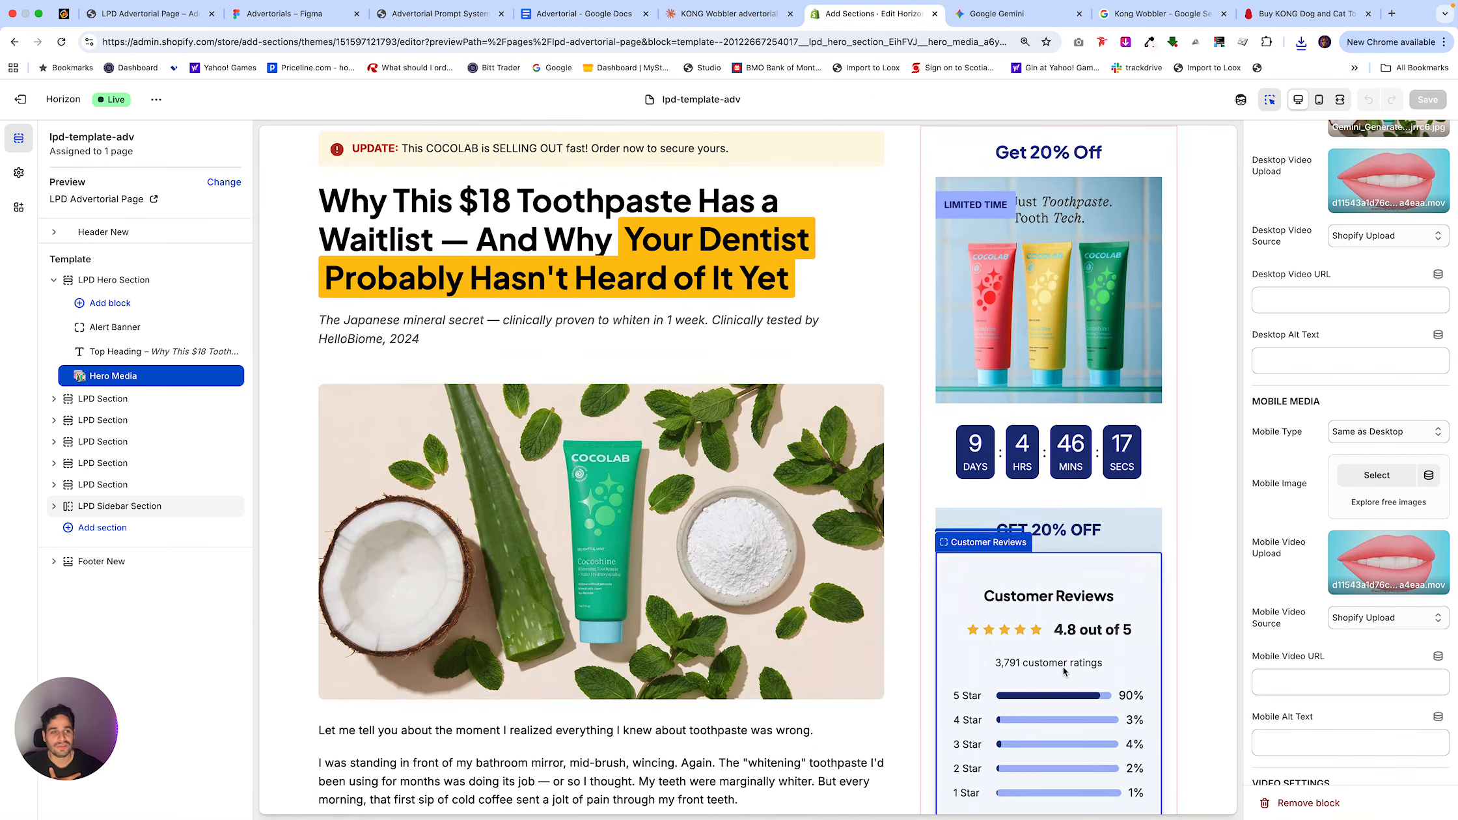
click(1063, 666)
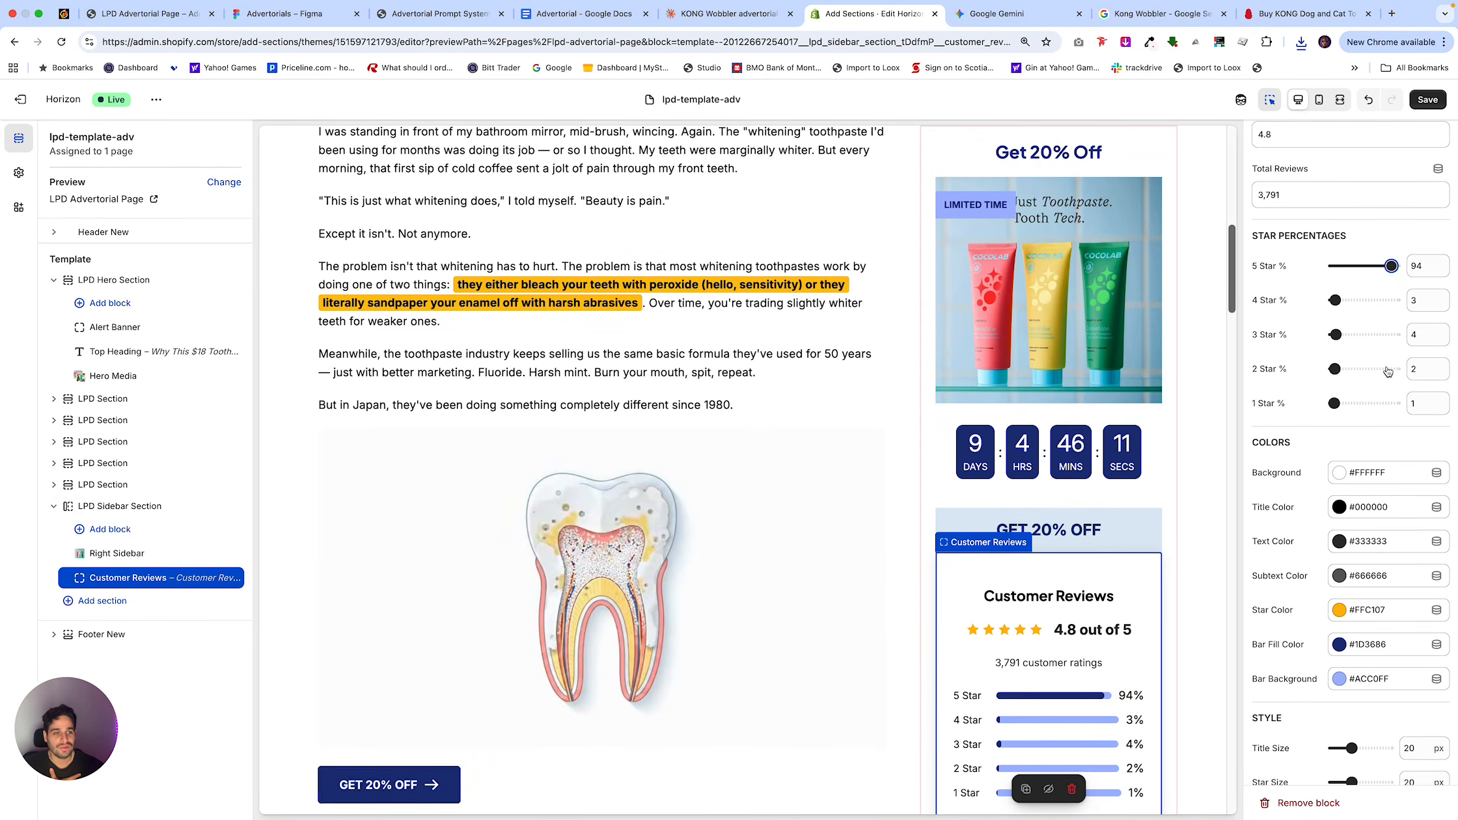
Try 25 for the Customer Reviews block's 4 Star % and undo that change.
click(1348, 300)
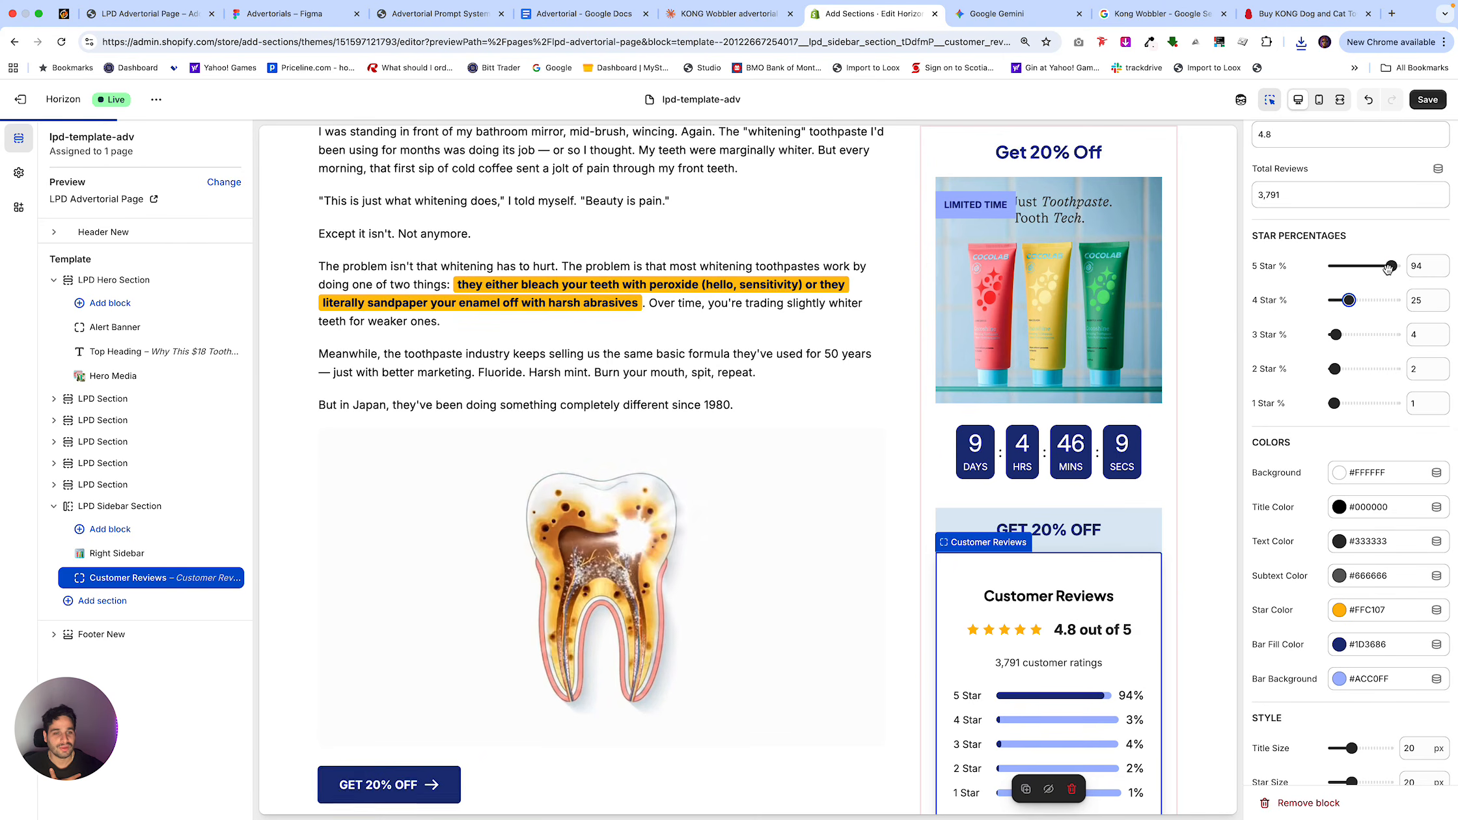
click(1368, 100)
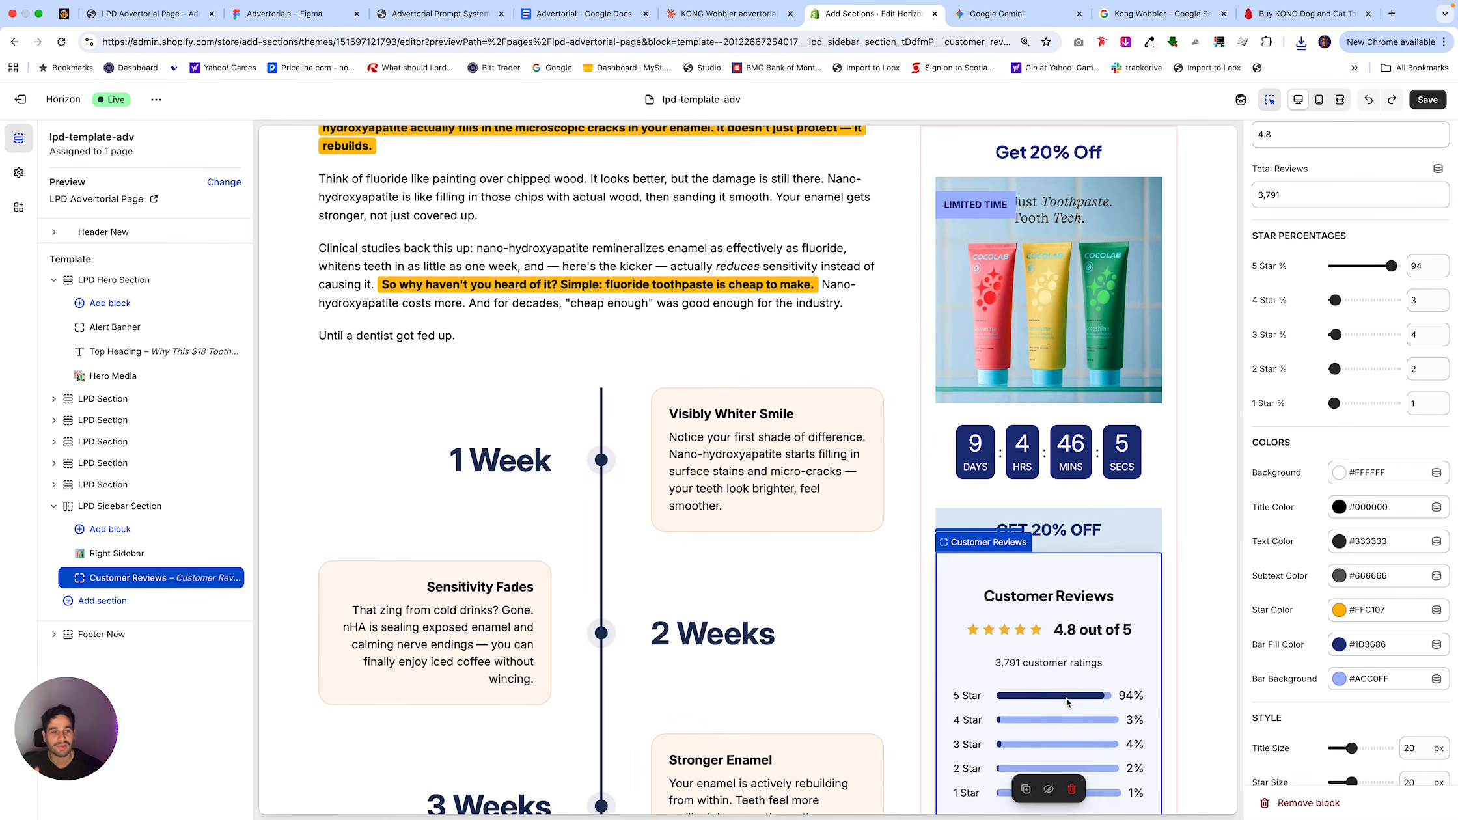
scroll(1072, 641, up, 2)
scroll(1072, 641, down, 2)
scroll(1244, 389, up, 2)
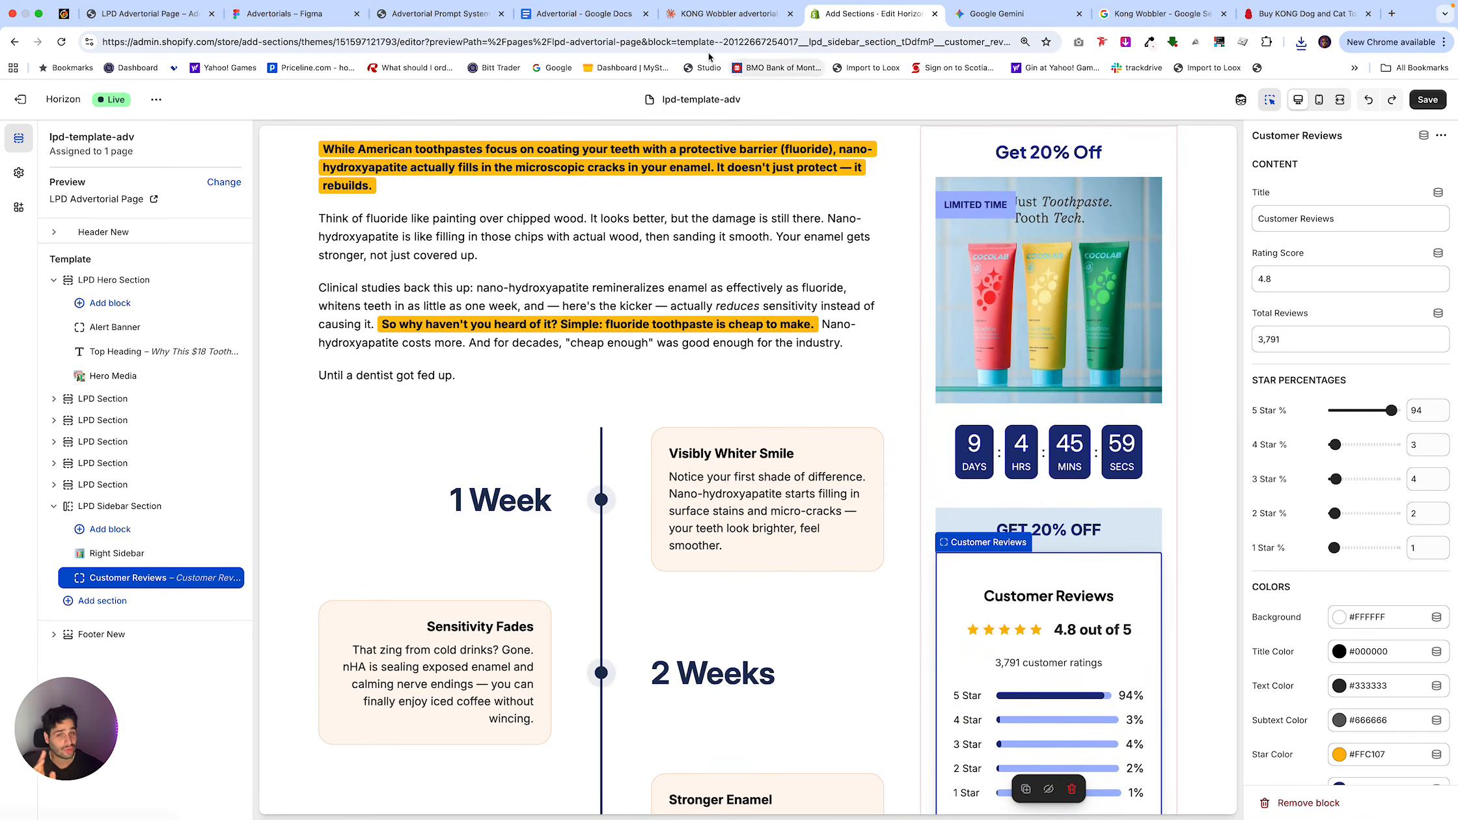
Copy the 2I Comparison Chart prompt from the Advertorial Prompt System page in Notion and submit it in the Claude KONG Wobbler chat.
click(455, 23)
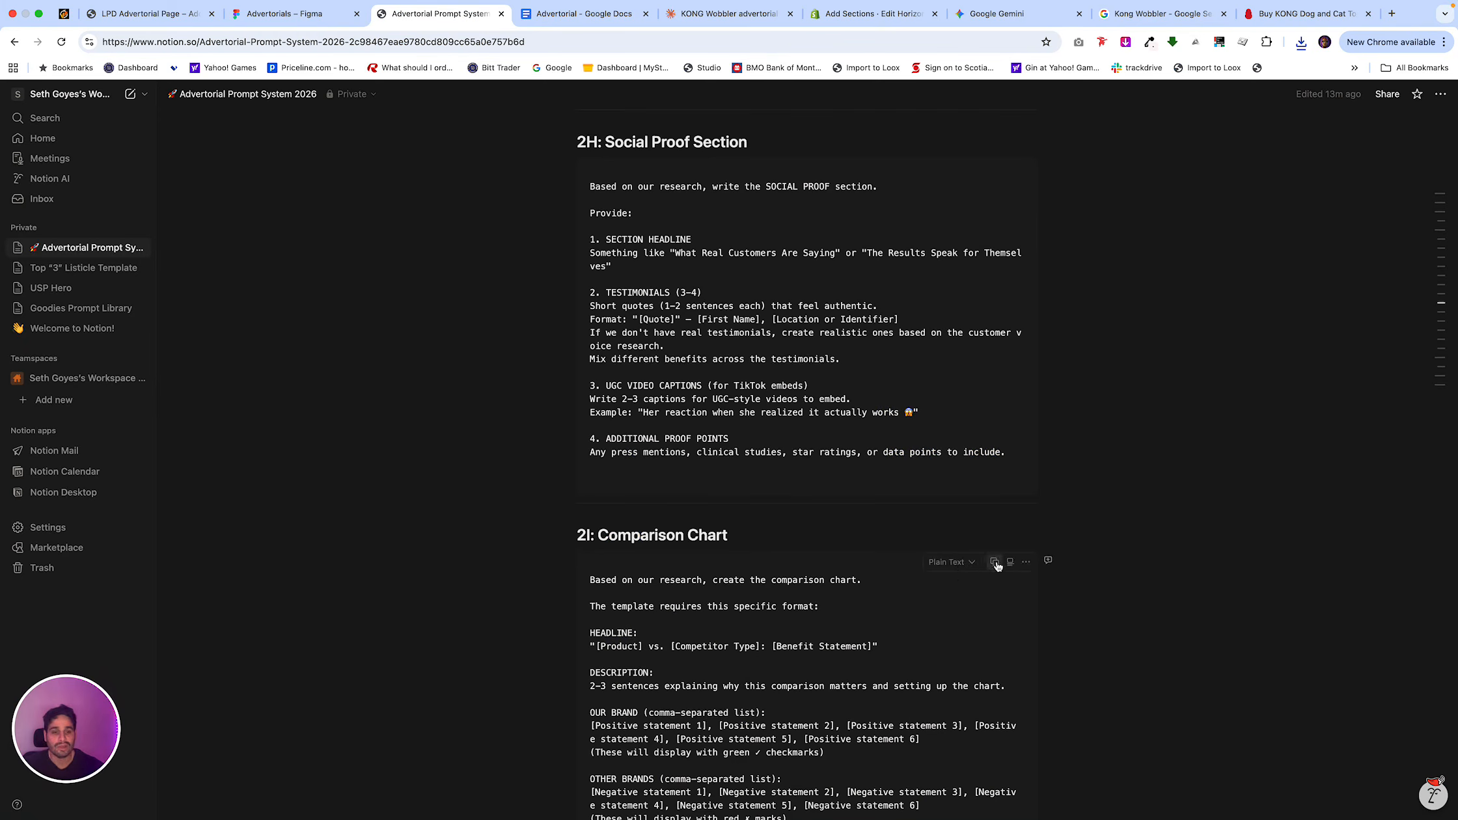
click(997, 564)
click(745, 14)
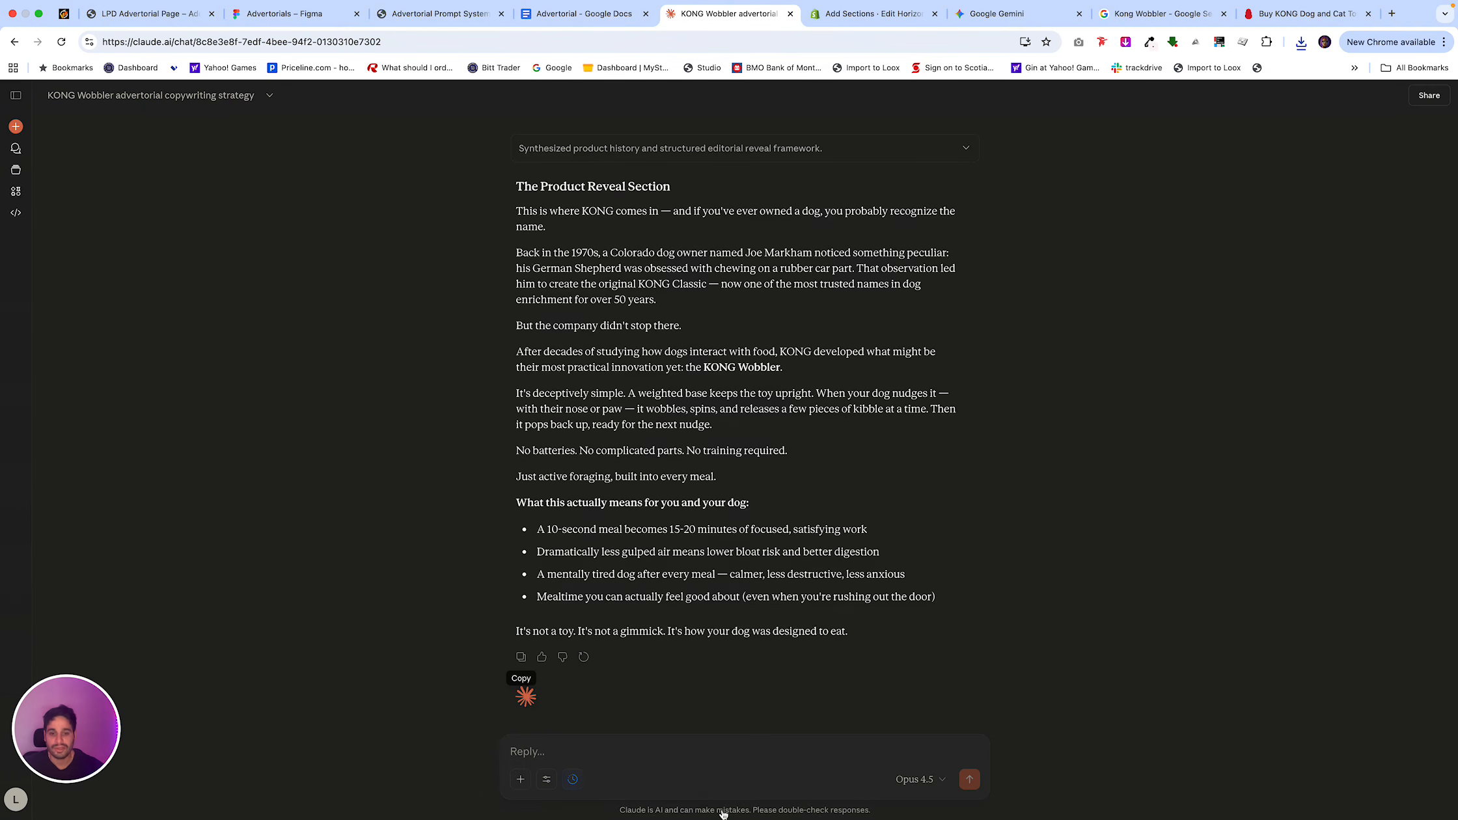
click(729, 757)
key(super+v)
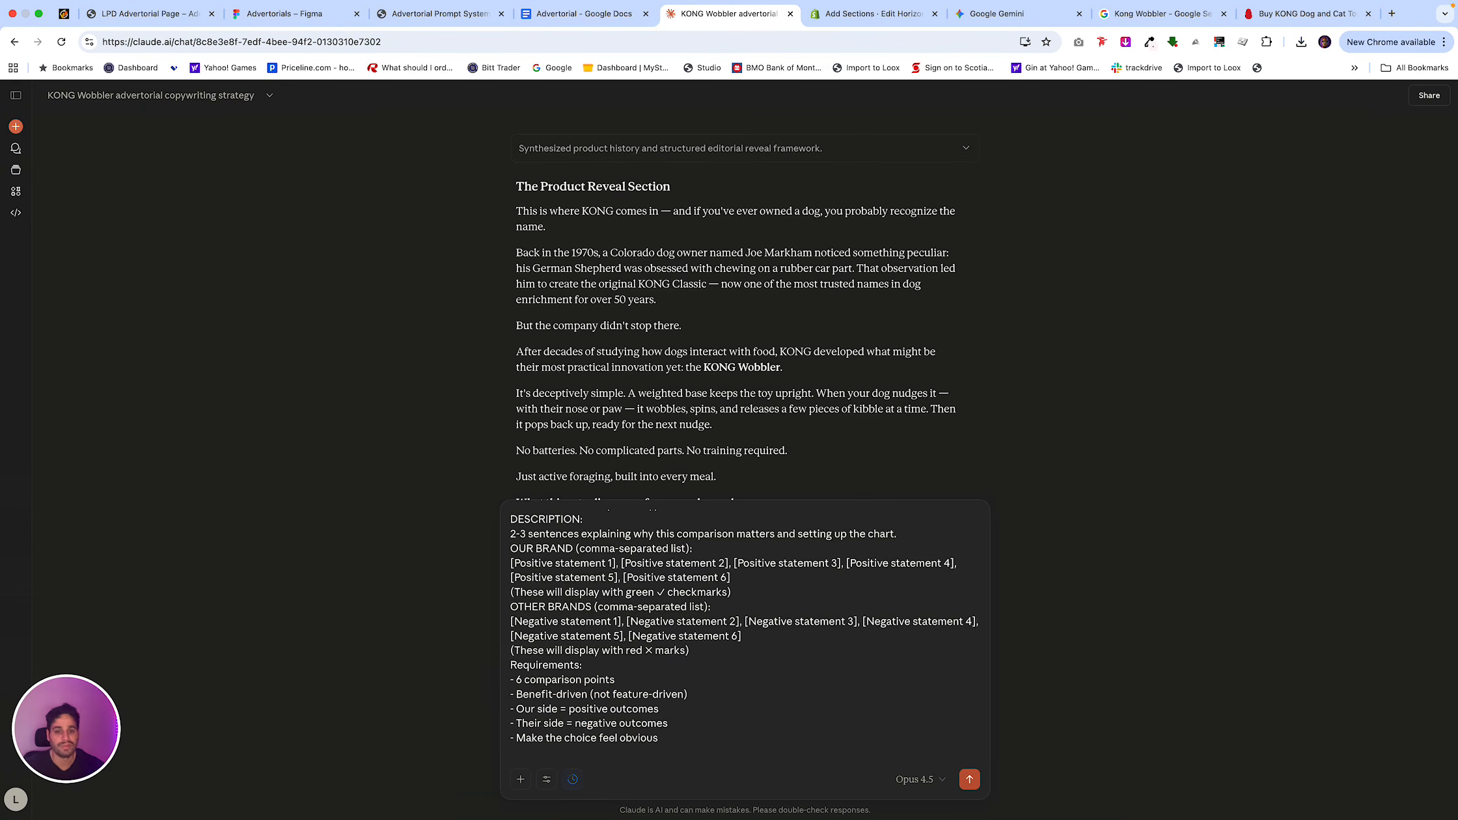
key(Return)
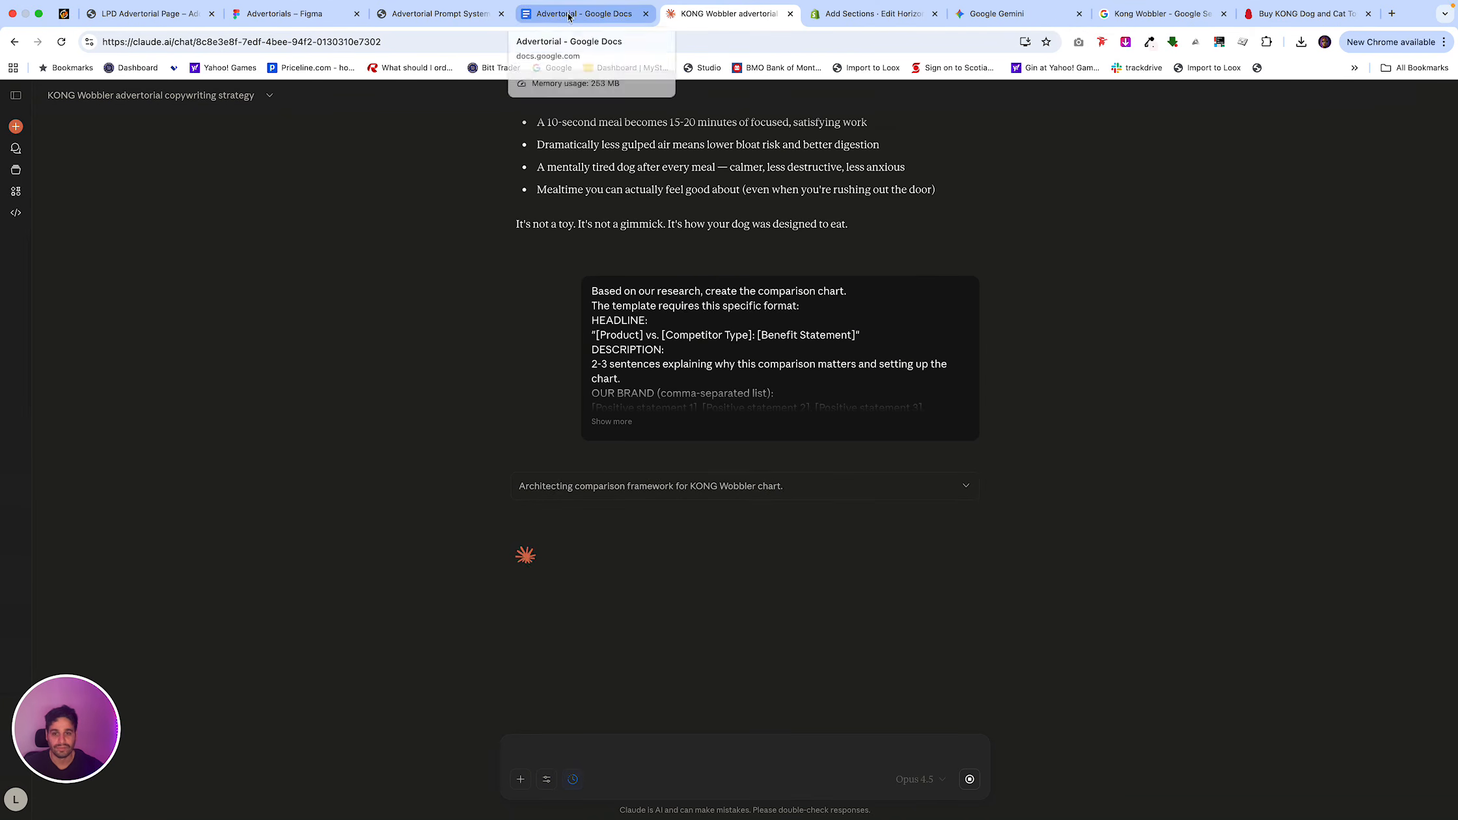
Copy Claude's Comparison Chart response and paste it on the page below the golden retriever photo in the Advertorial doc.
click(429, 19)
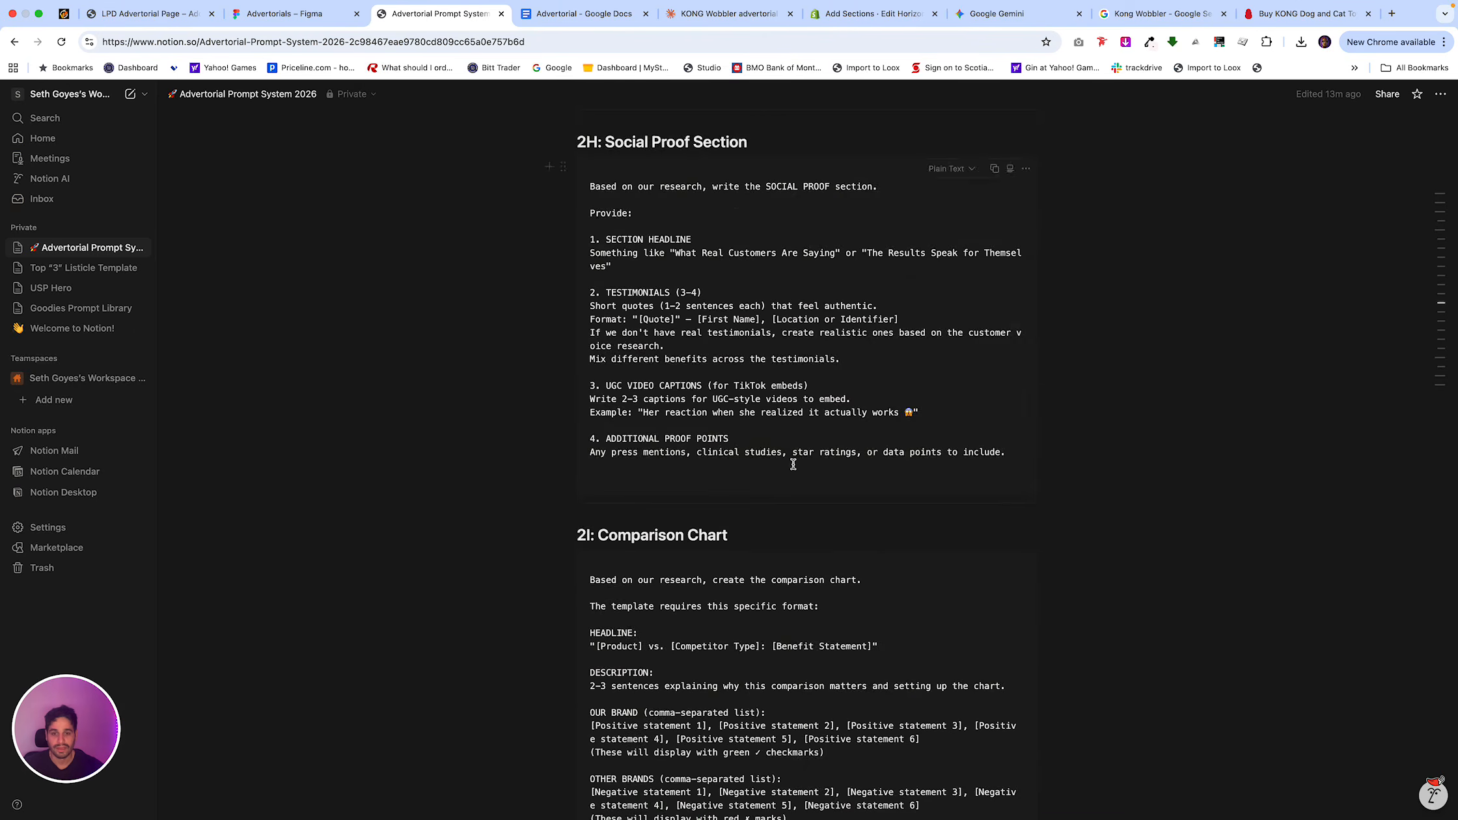
scroll(793, 464, down, 10)
click(710, 23)
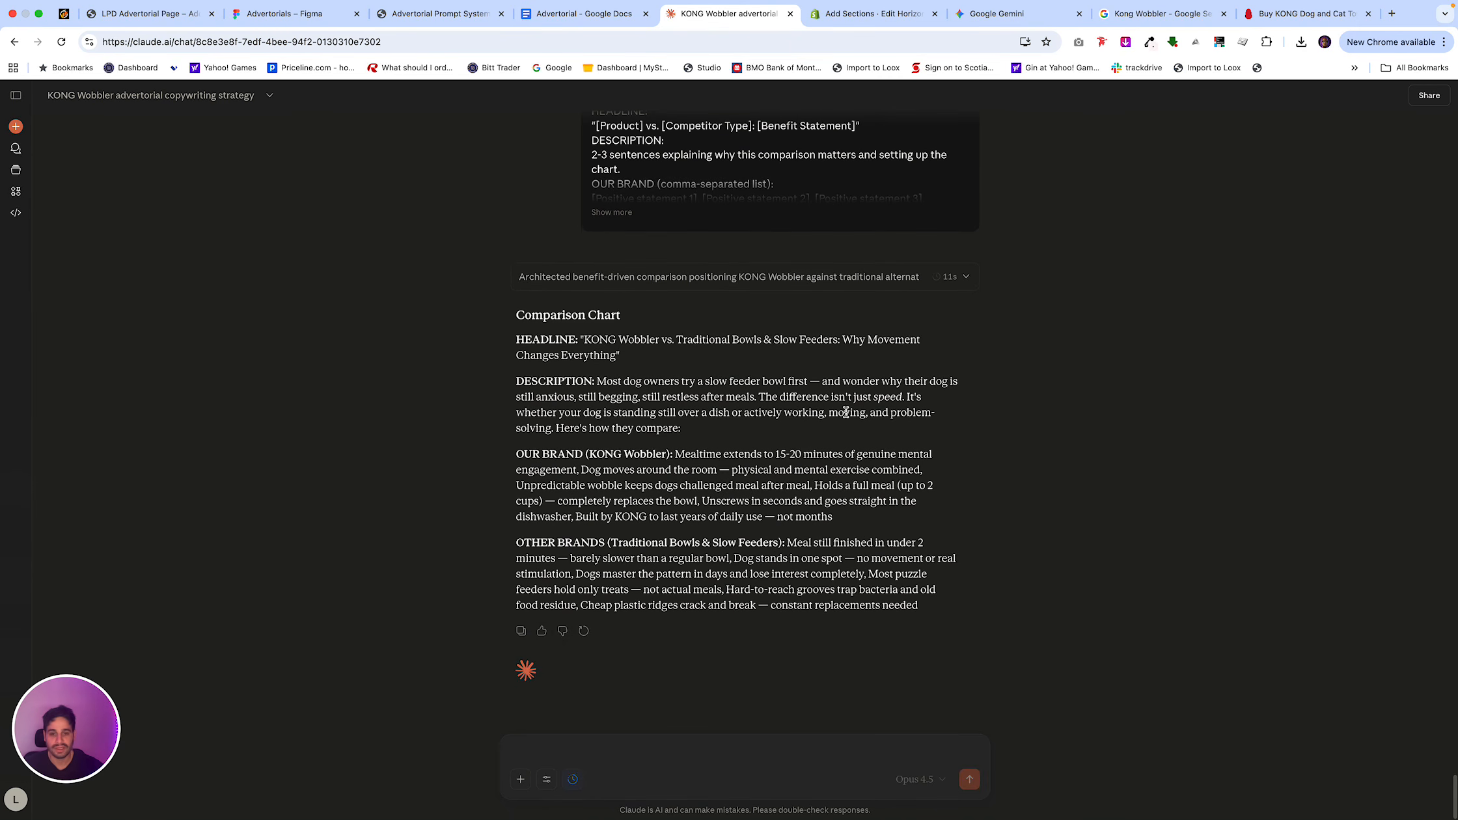
click(521, 630)
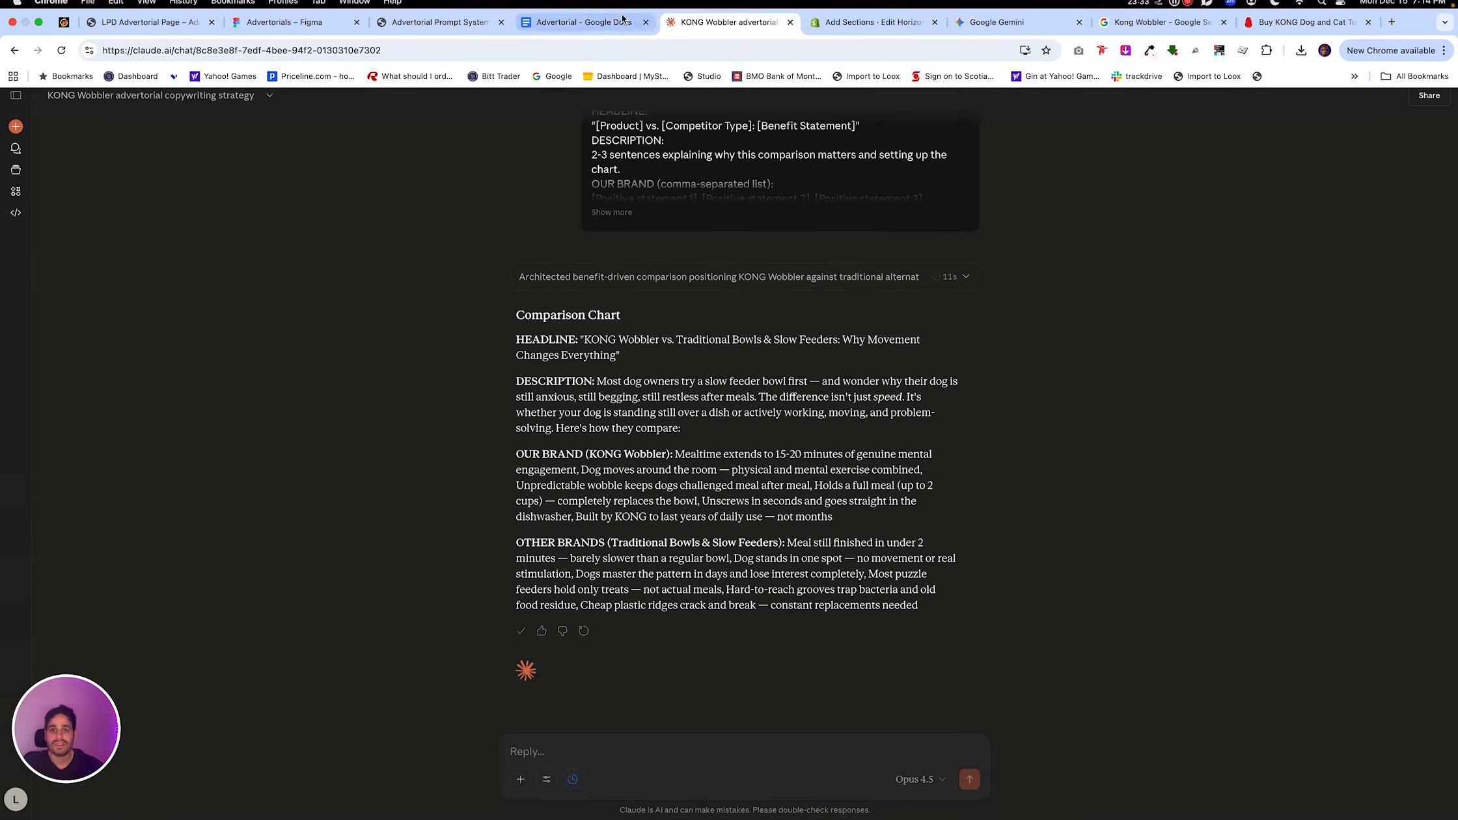
click(606, 30)
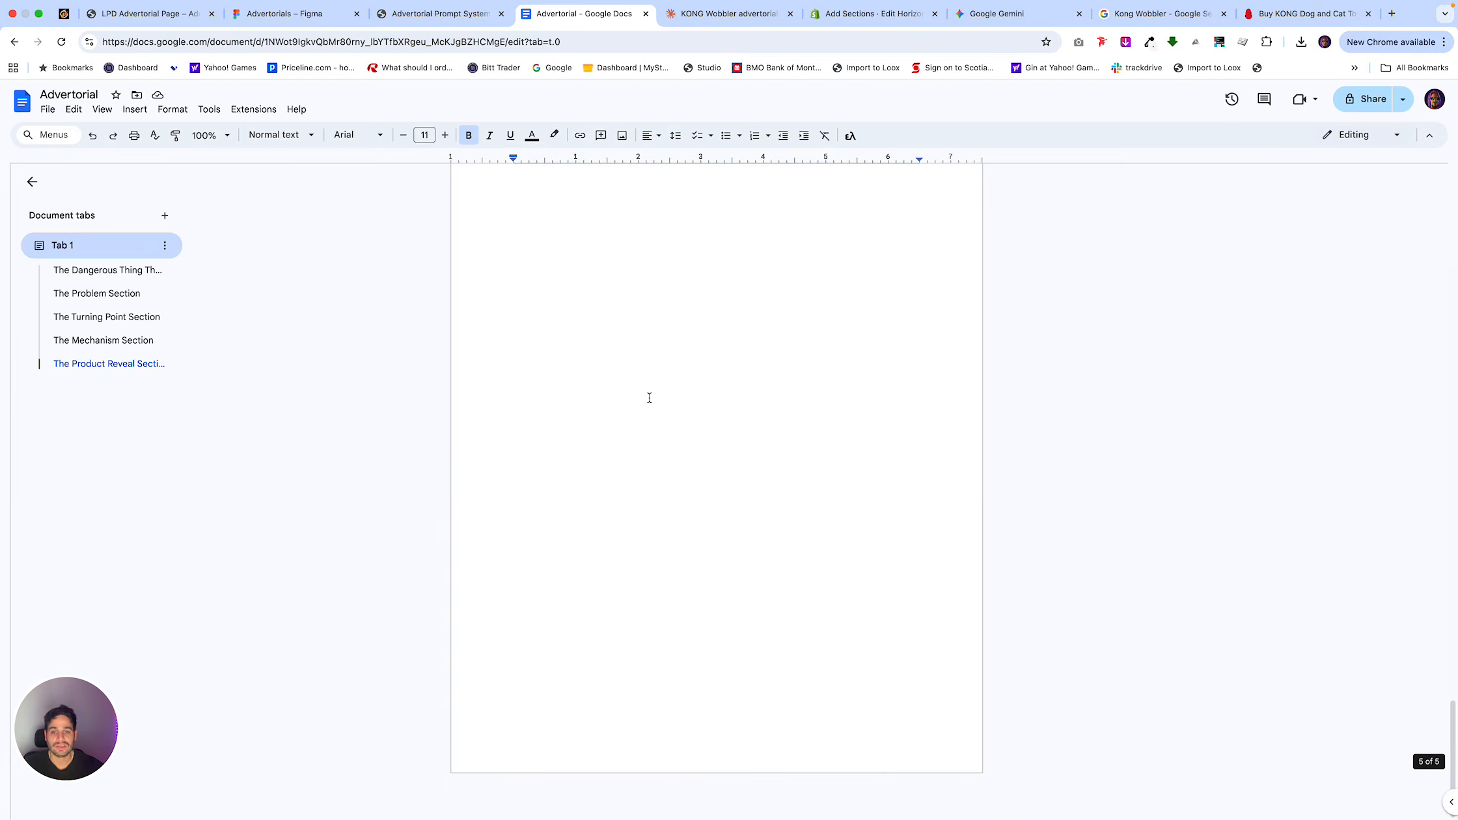
click(647, 397)
key(super+v)
scroll(686, 592, down, 2)
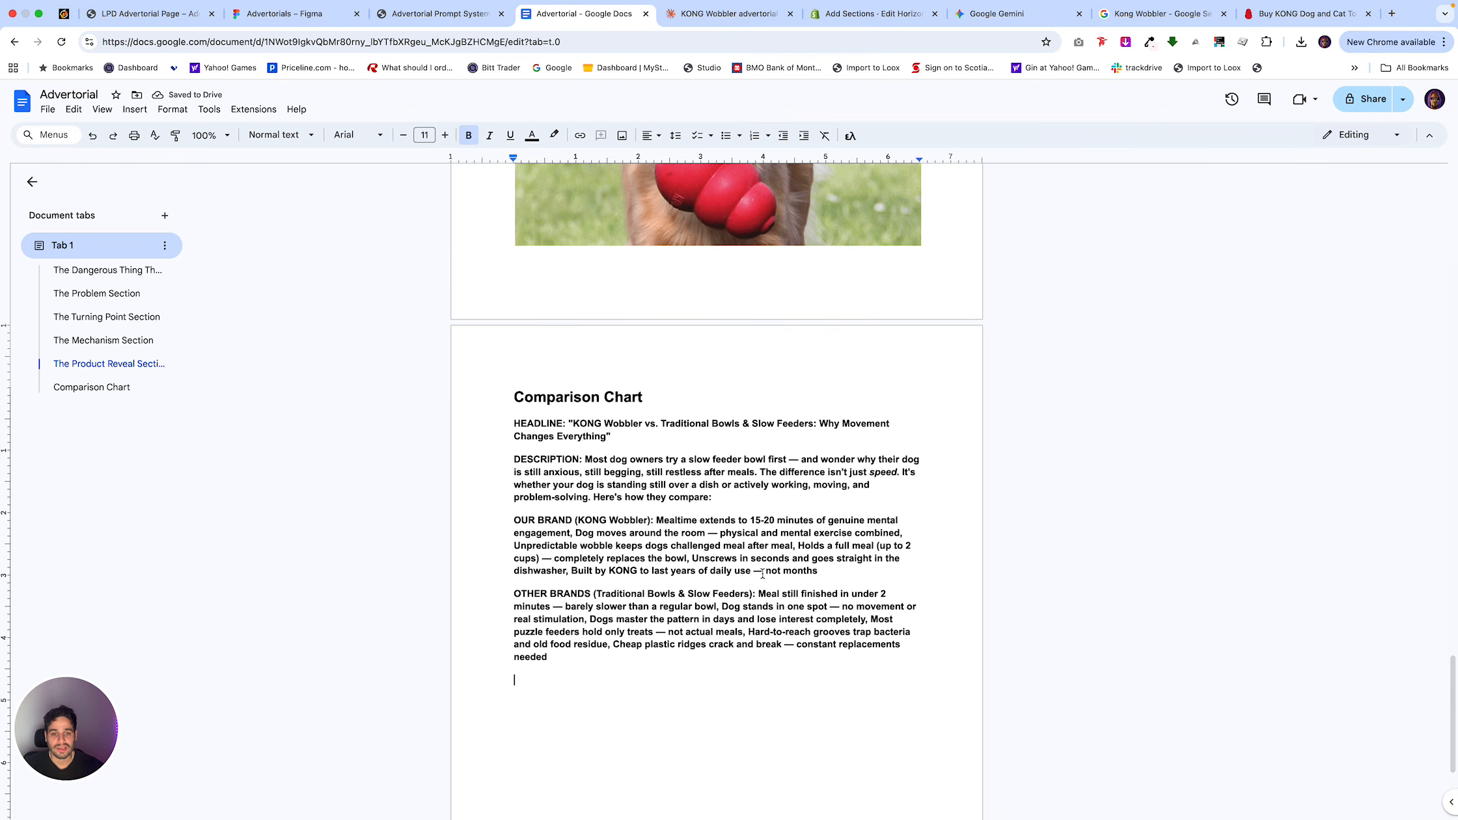
scroll(762, 576, down, 1)
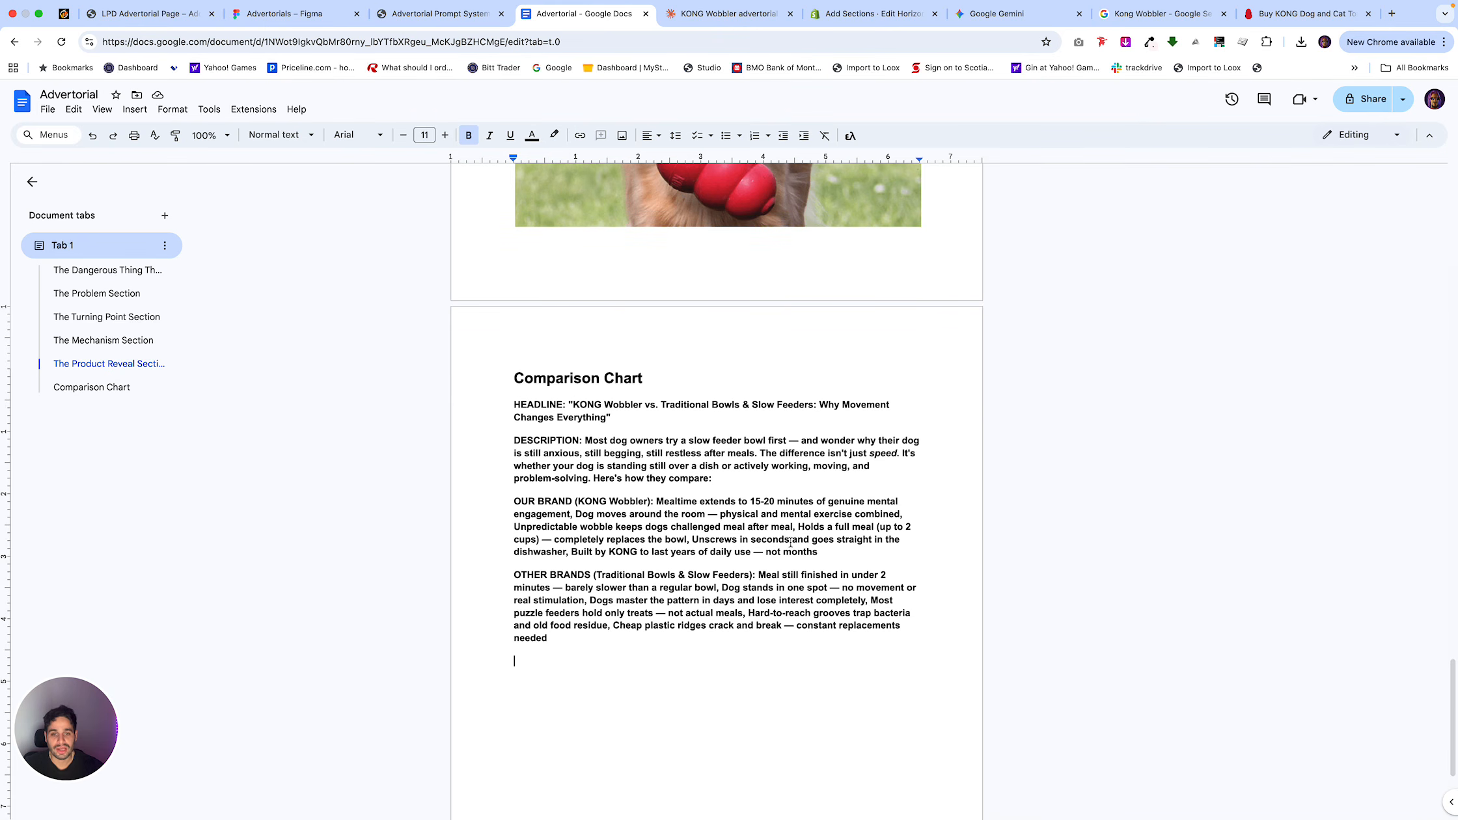
drag(818, 552, 753, 546)
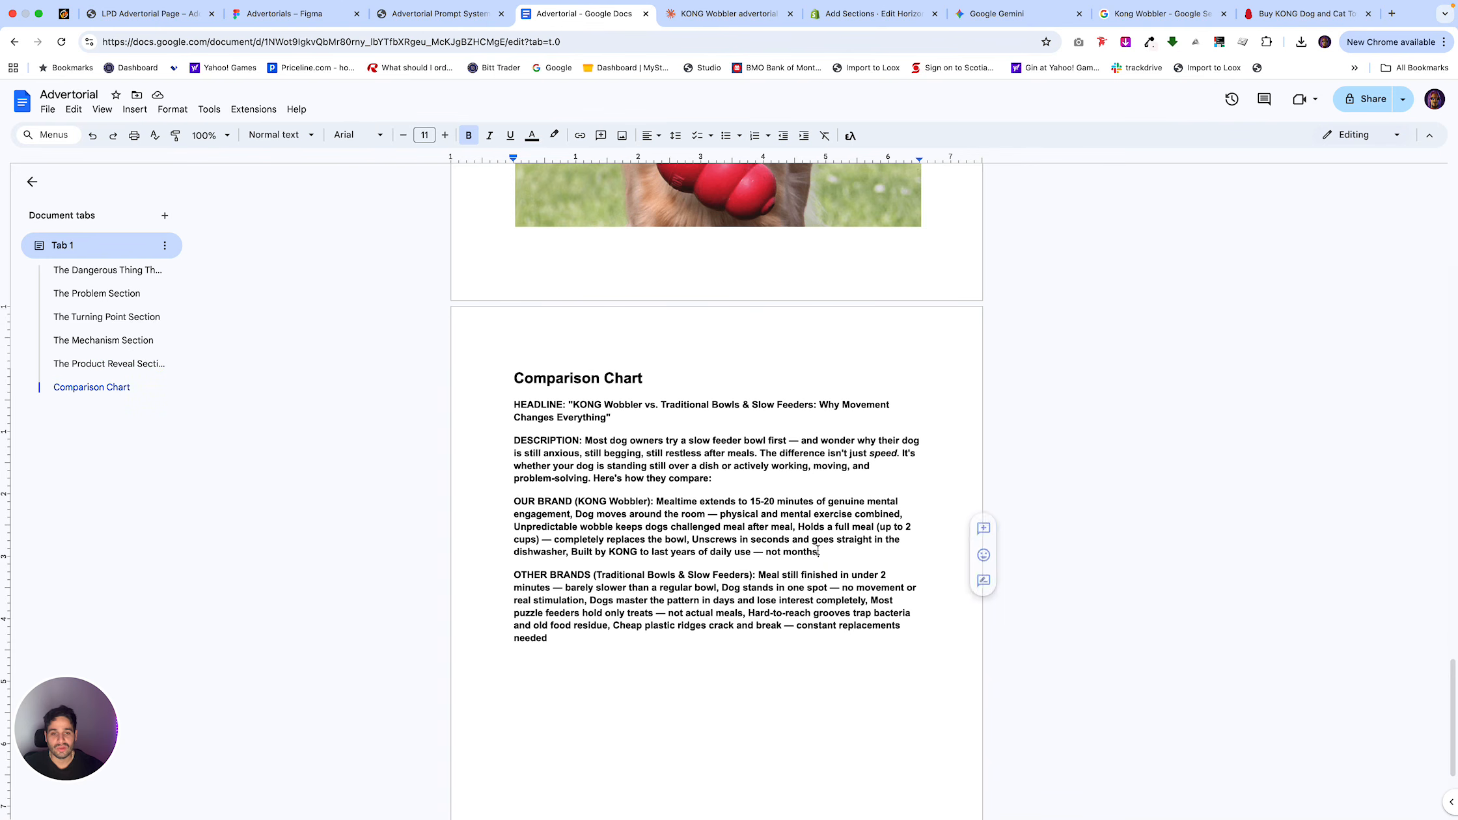
click(755, 544)
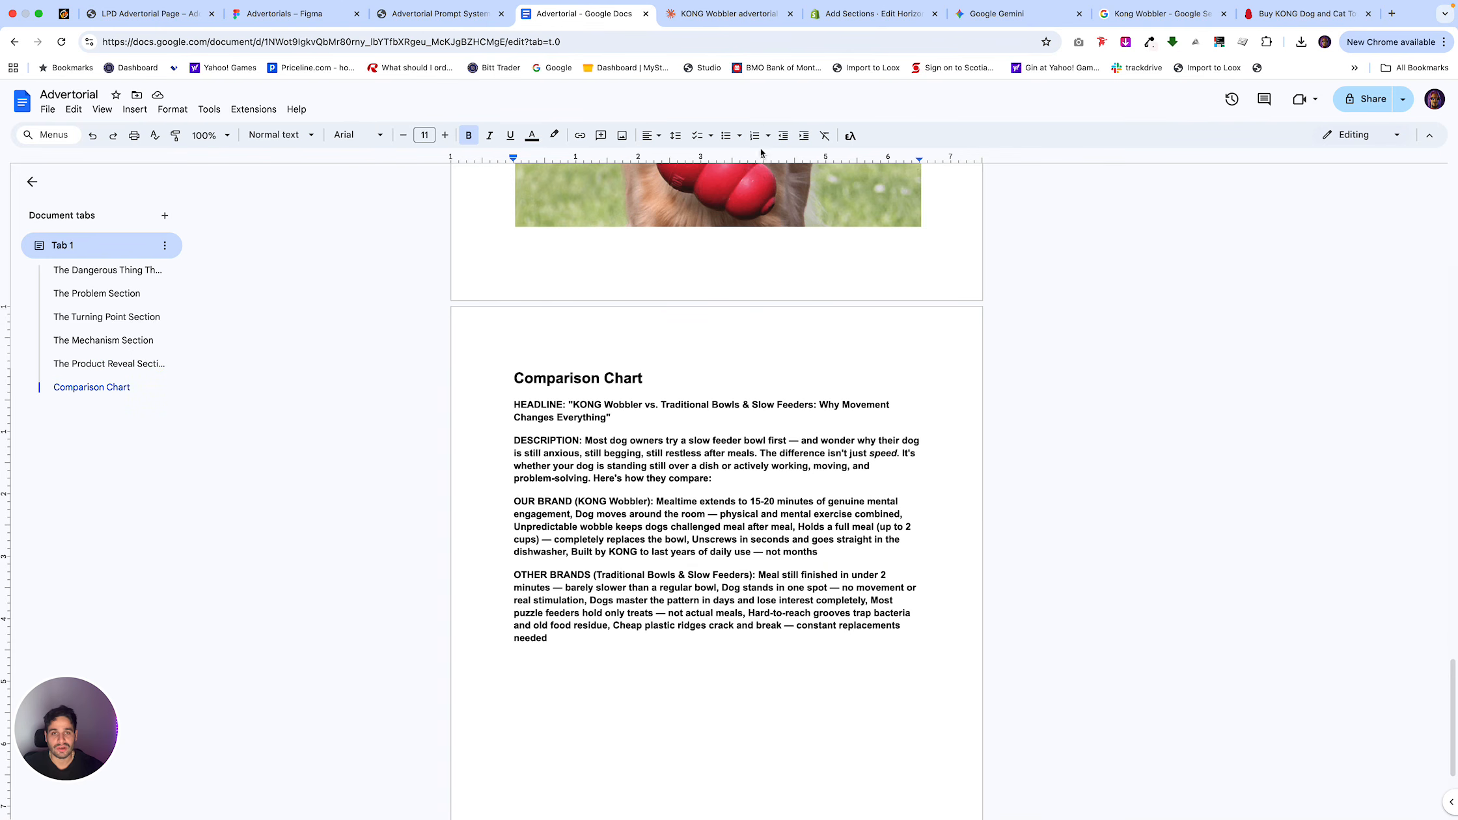
In the Shopify theme editor, find the Cocoshine vs. Traditional Whitening Toothpaste section and open its Compare Block settings.
click(869, 14)
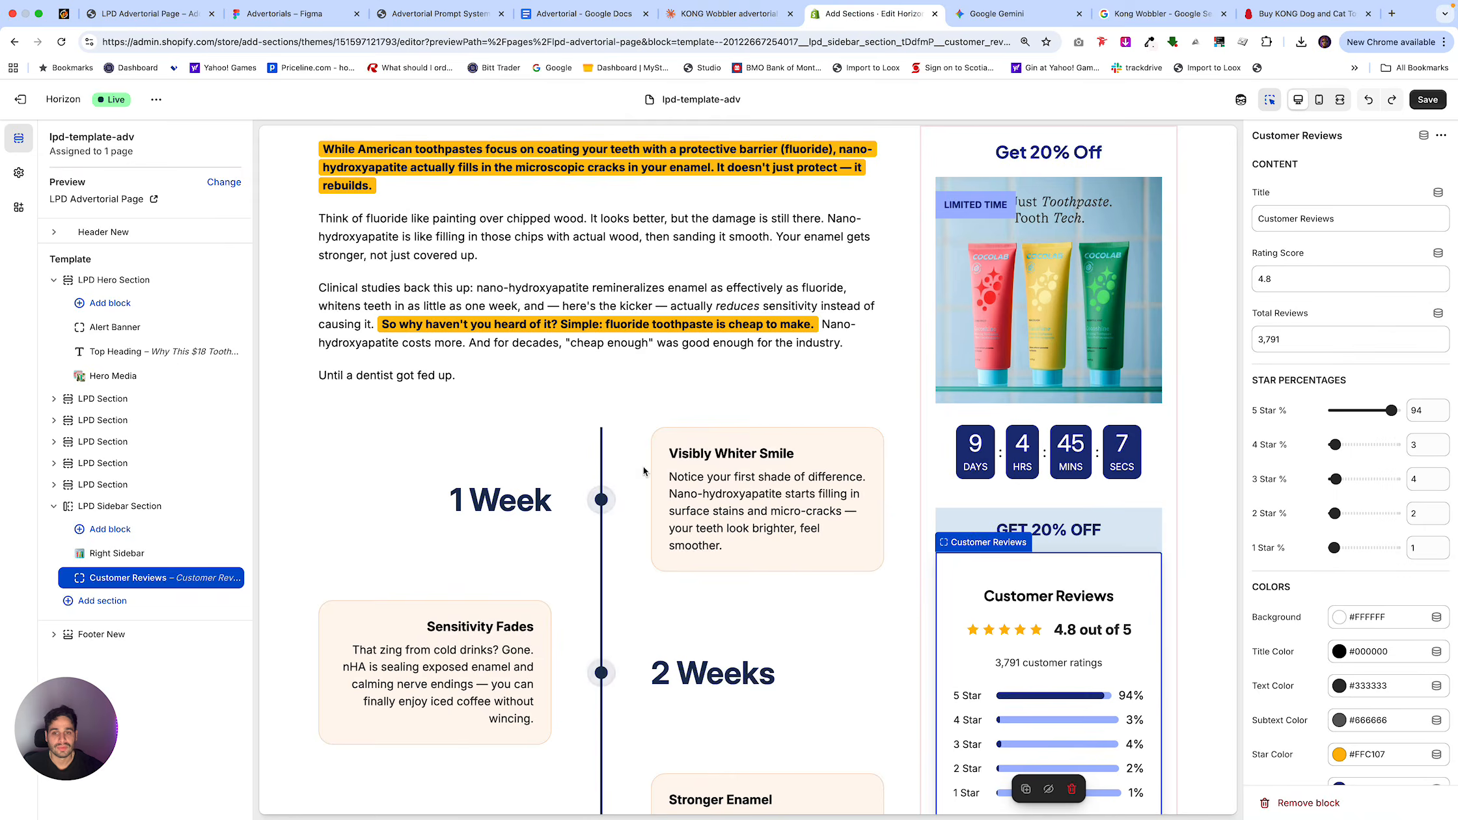
scroll(651, 467, down, 12)
scroll(644, 467, up, 20)
scroll(644, 465, up, 3)
scroll(643, 466, down, 12)
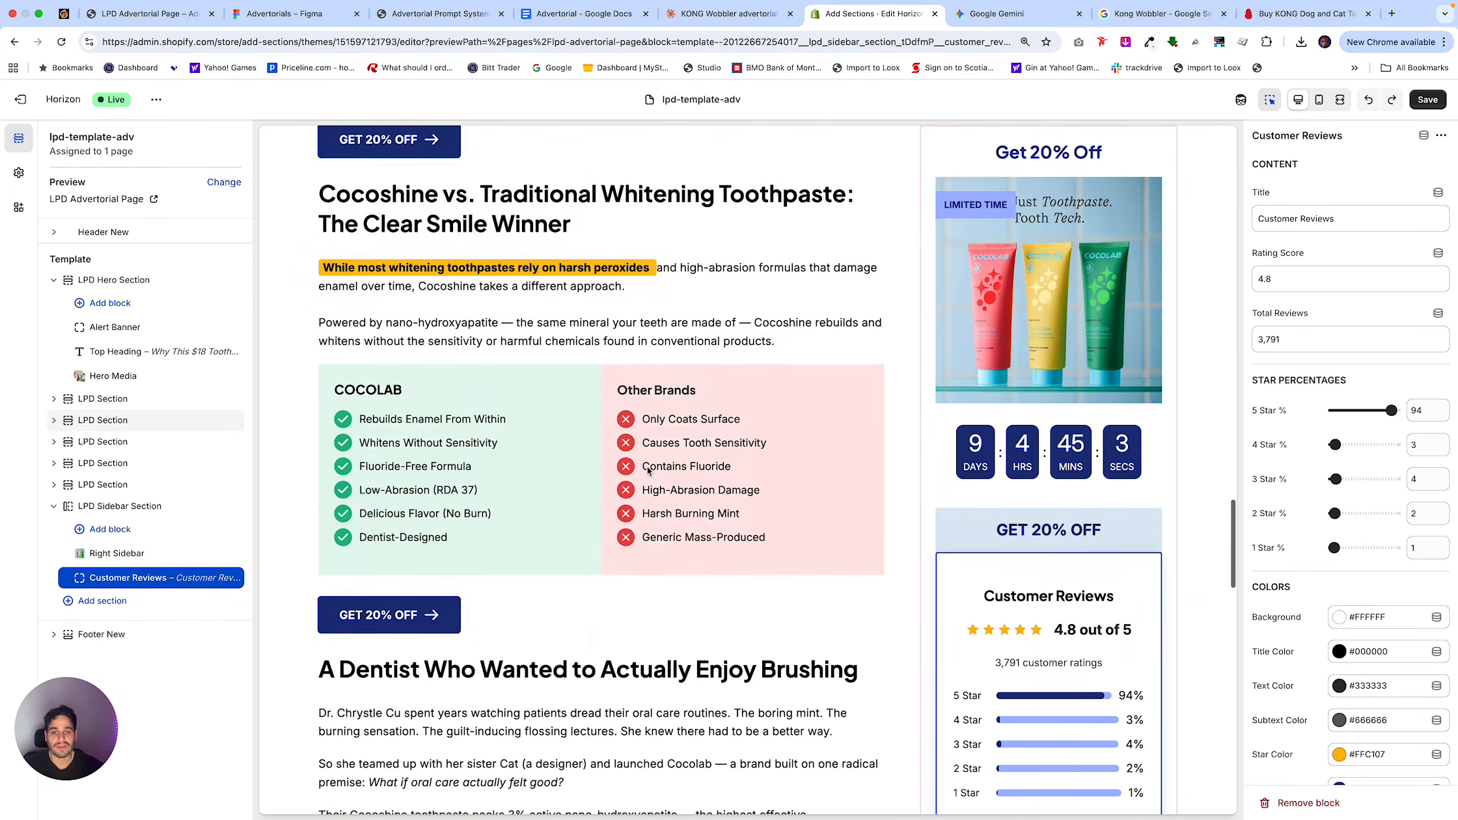
click(815, 380)
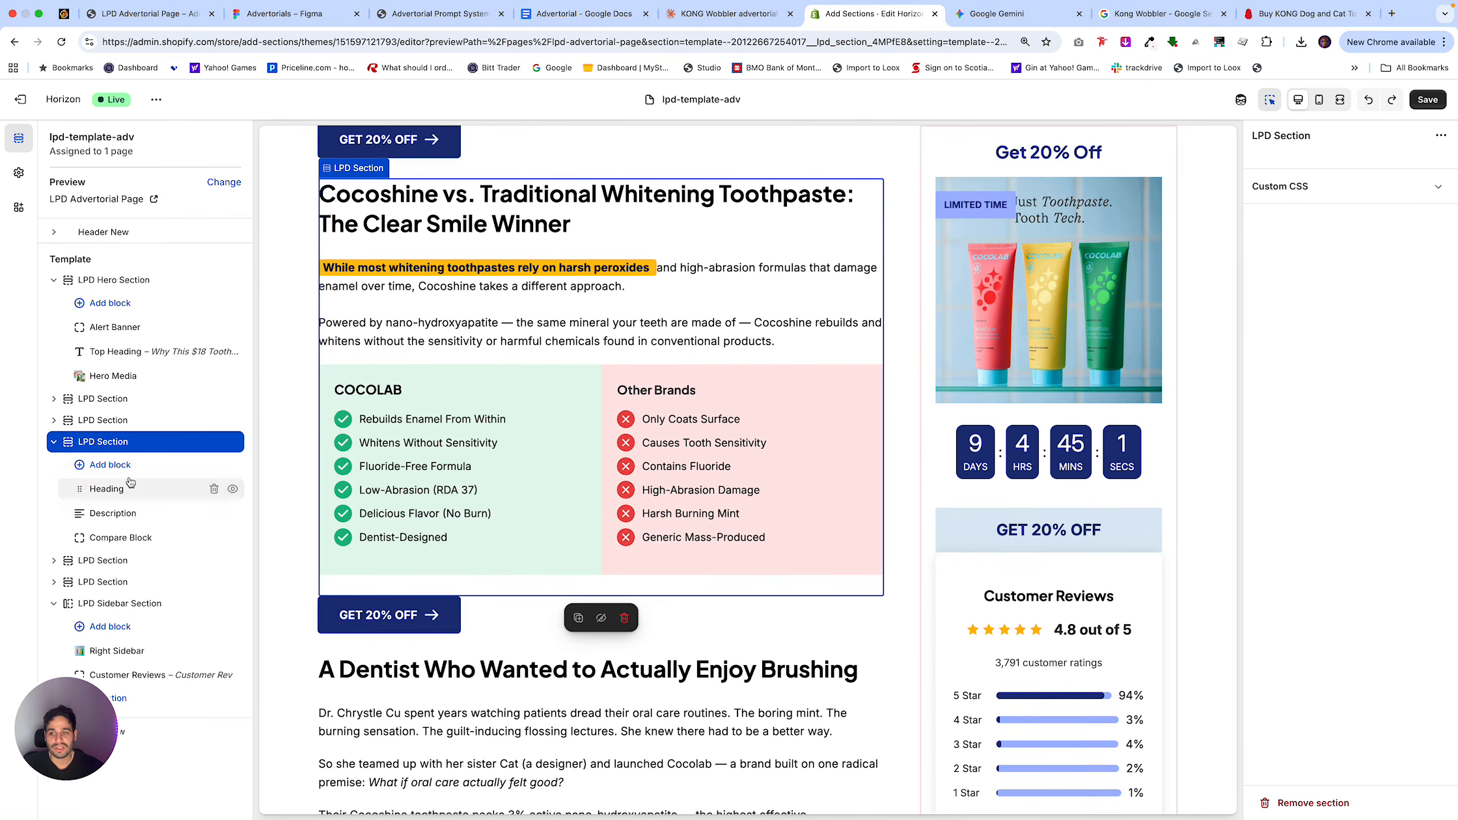
click(115, 536)
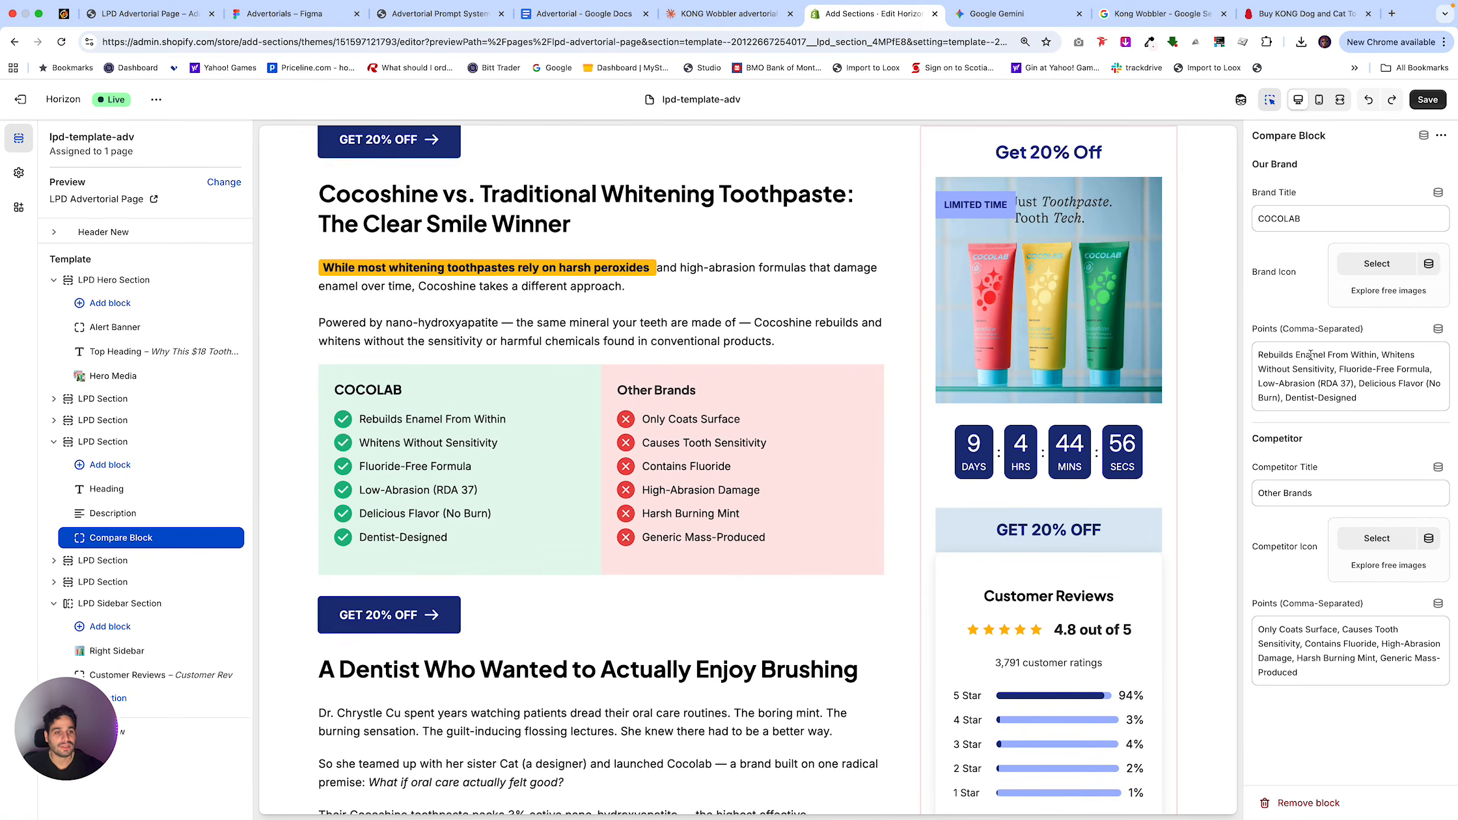
Try "dog fact, chews," as the Compare Block's brand points and restore the original COCOLAB points.
drag(1363, 398, 1239, 352)
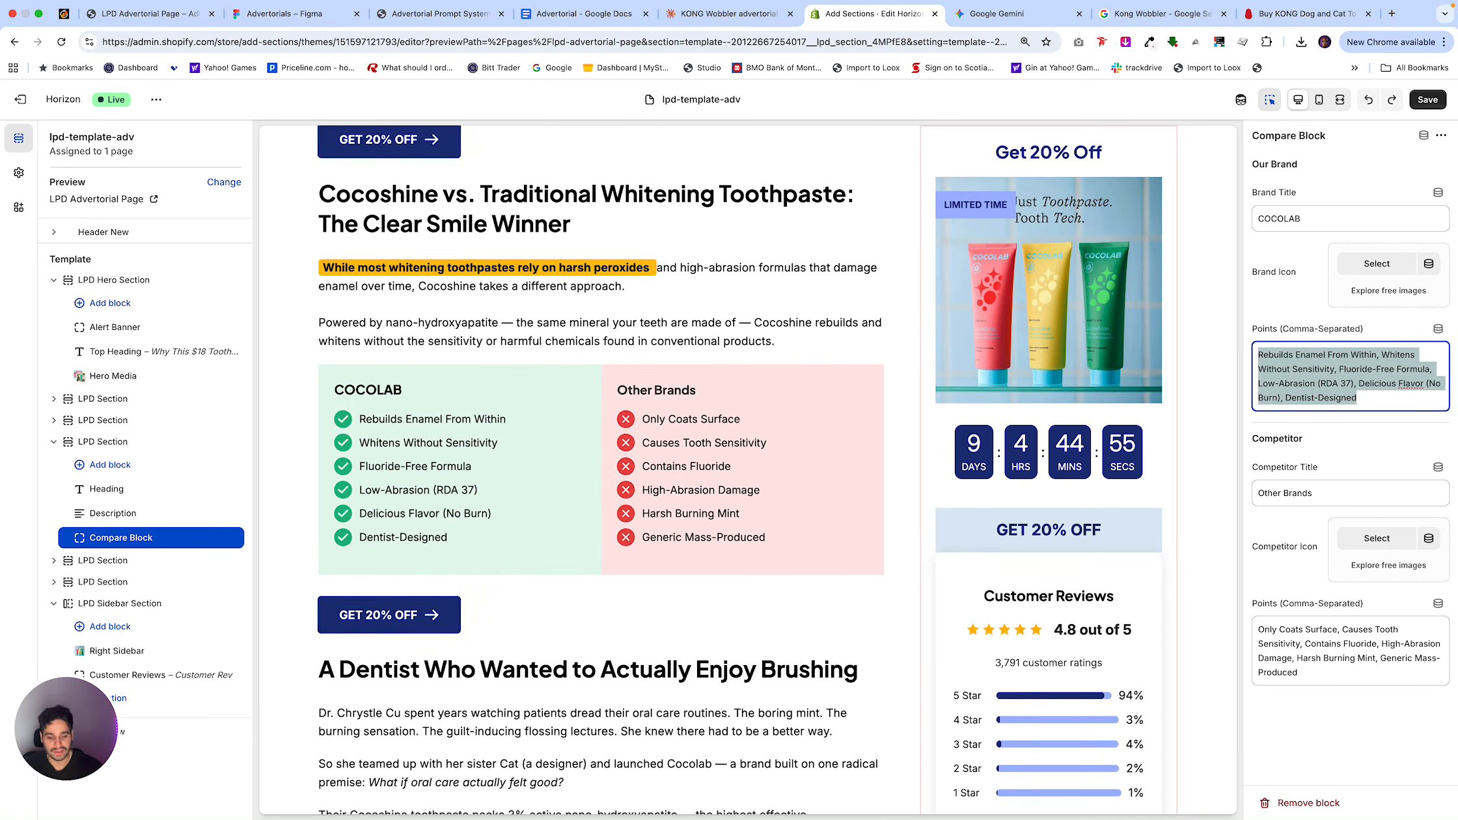
text(dog fact,)
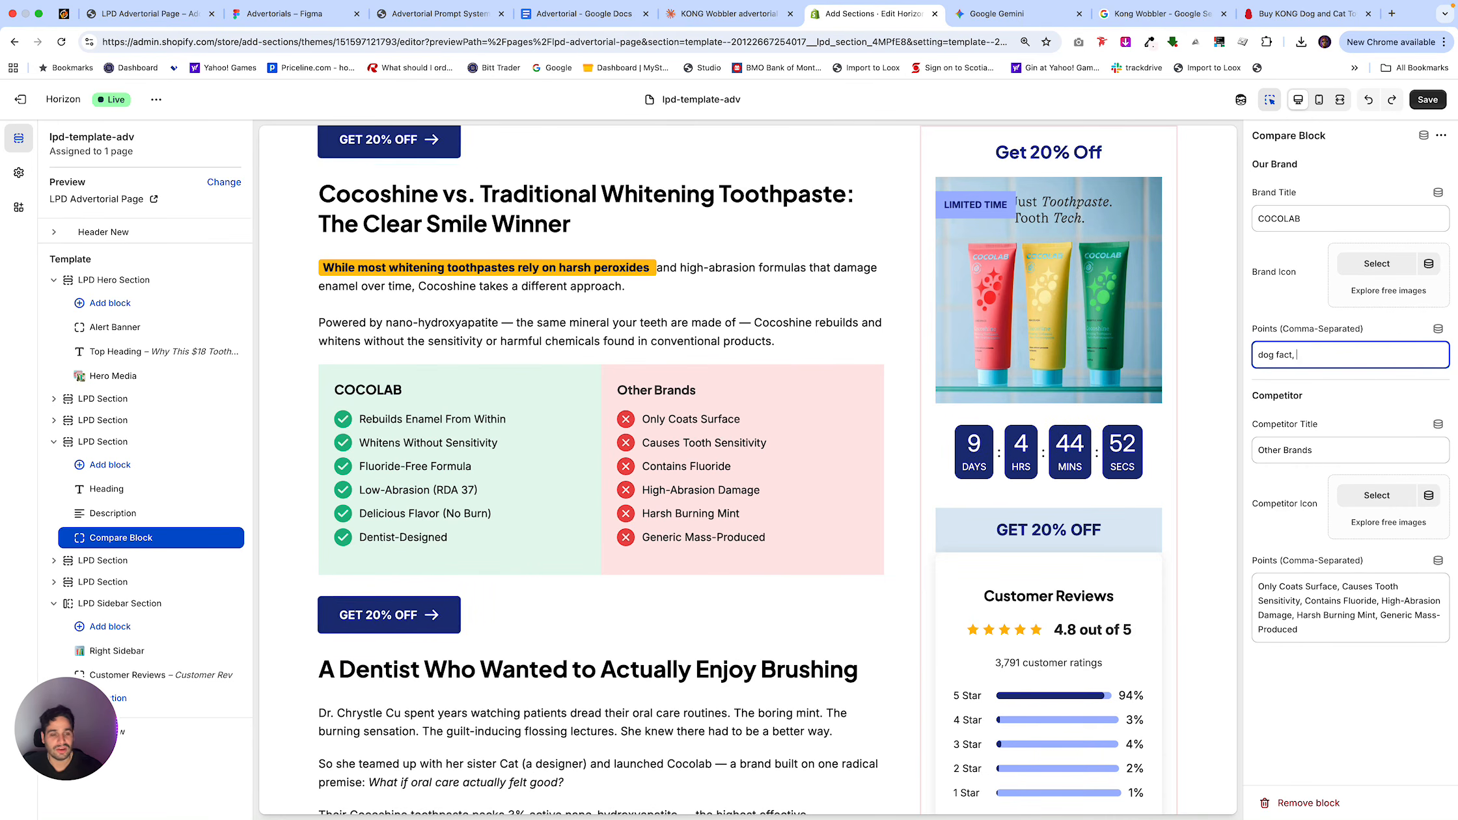
text( chews,)
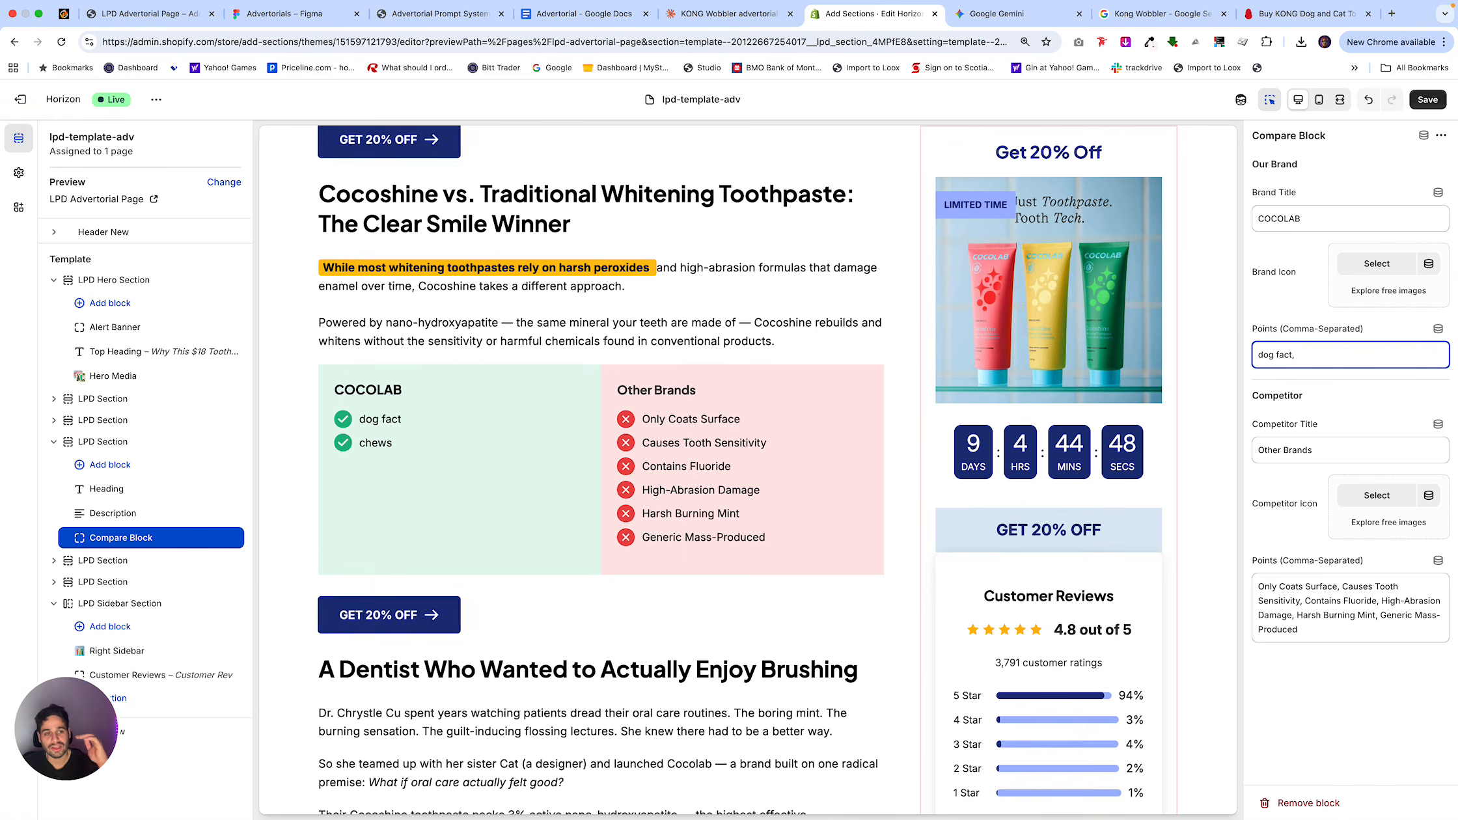
key(super+a)
key(super+v)
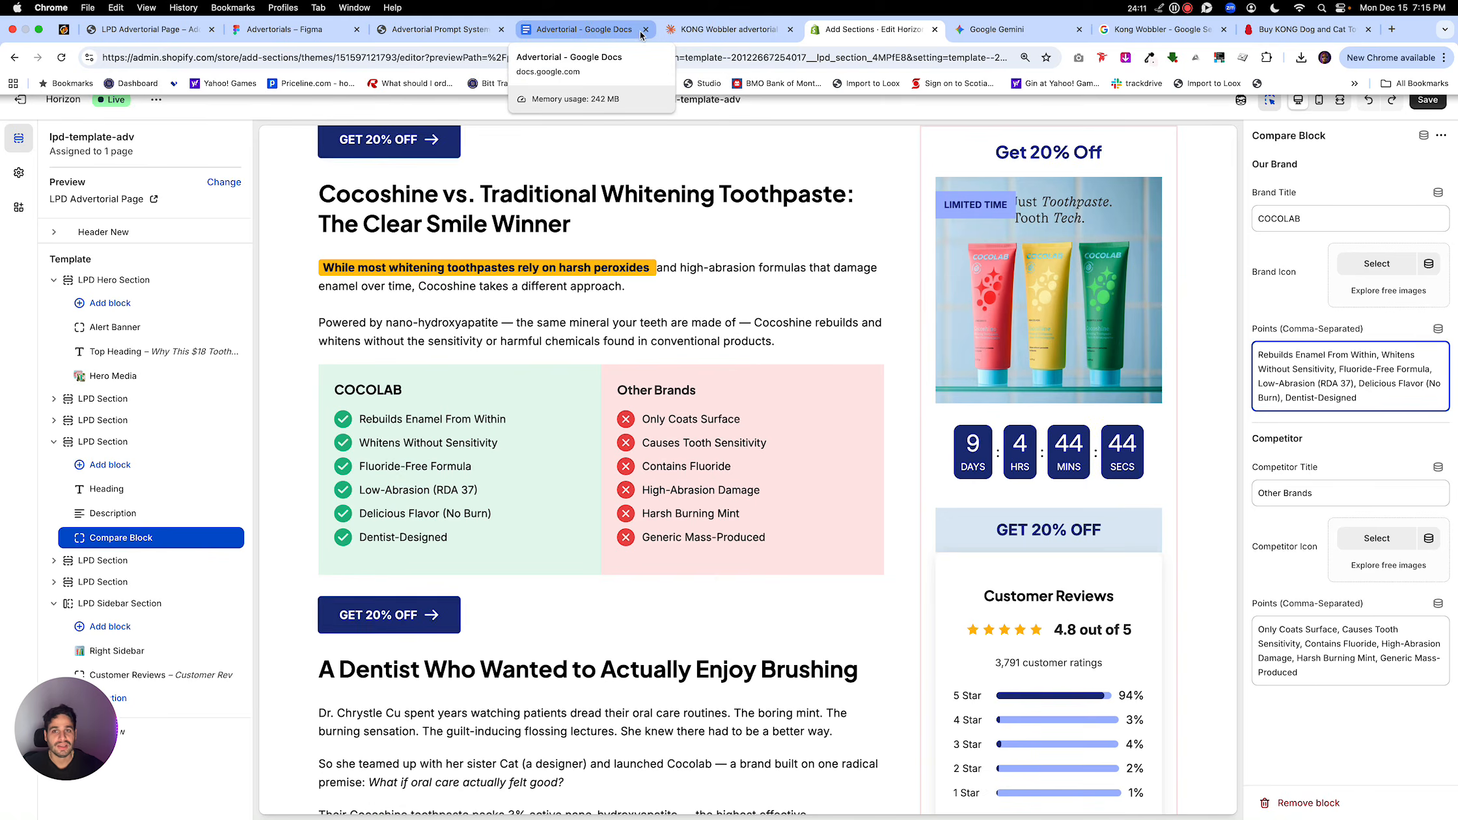
Search Google Images for "slow feeder bowl" in a new browser tab and preview the blue Outward Hound bowl.
click(586, 29)
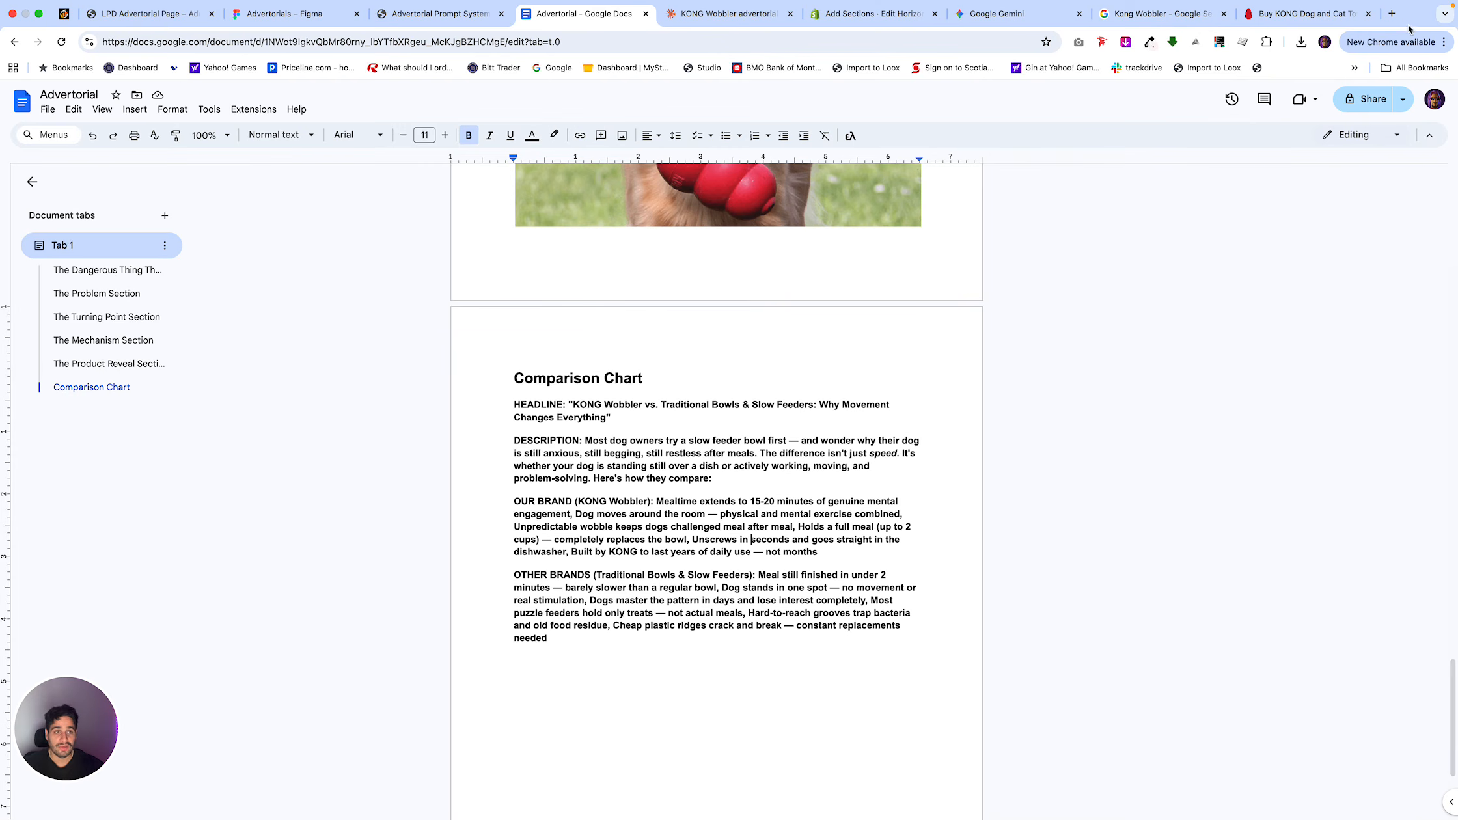
click(1392, 14)
text(slow feder bowel)
key(Return)
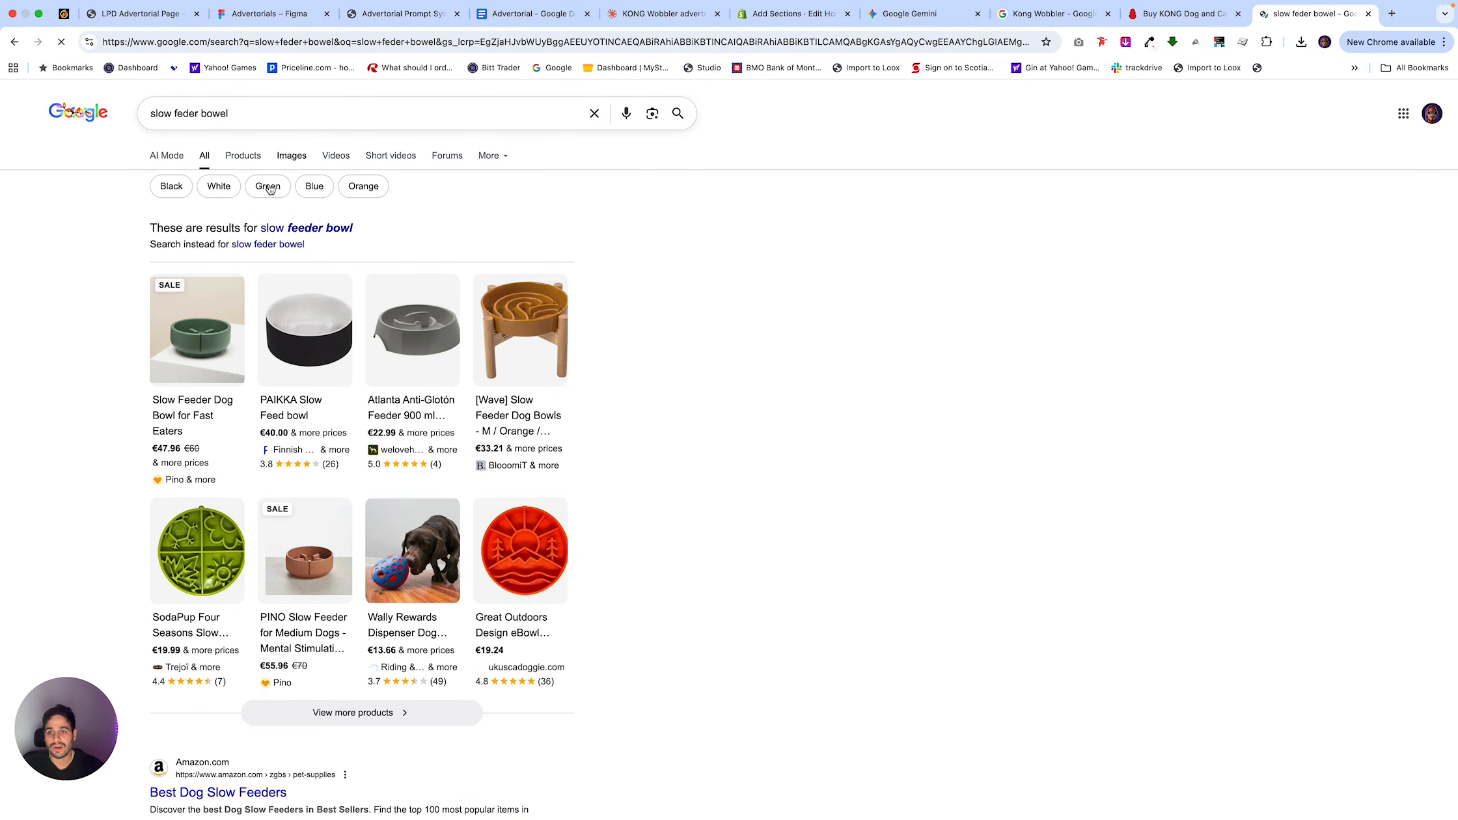
click(293, 158)
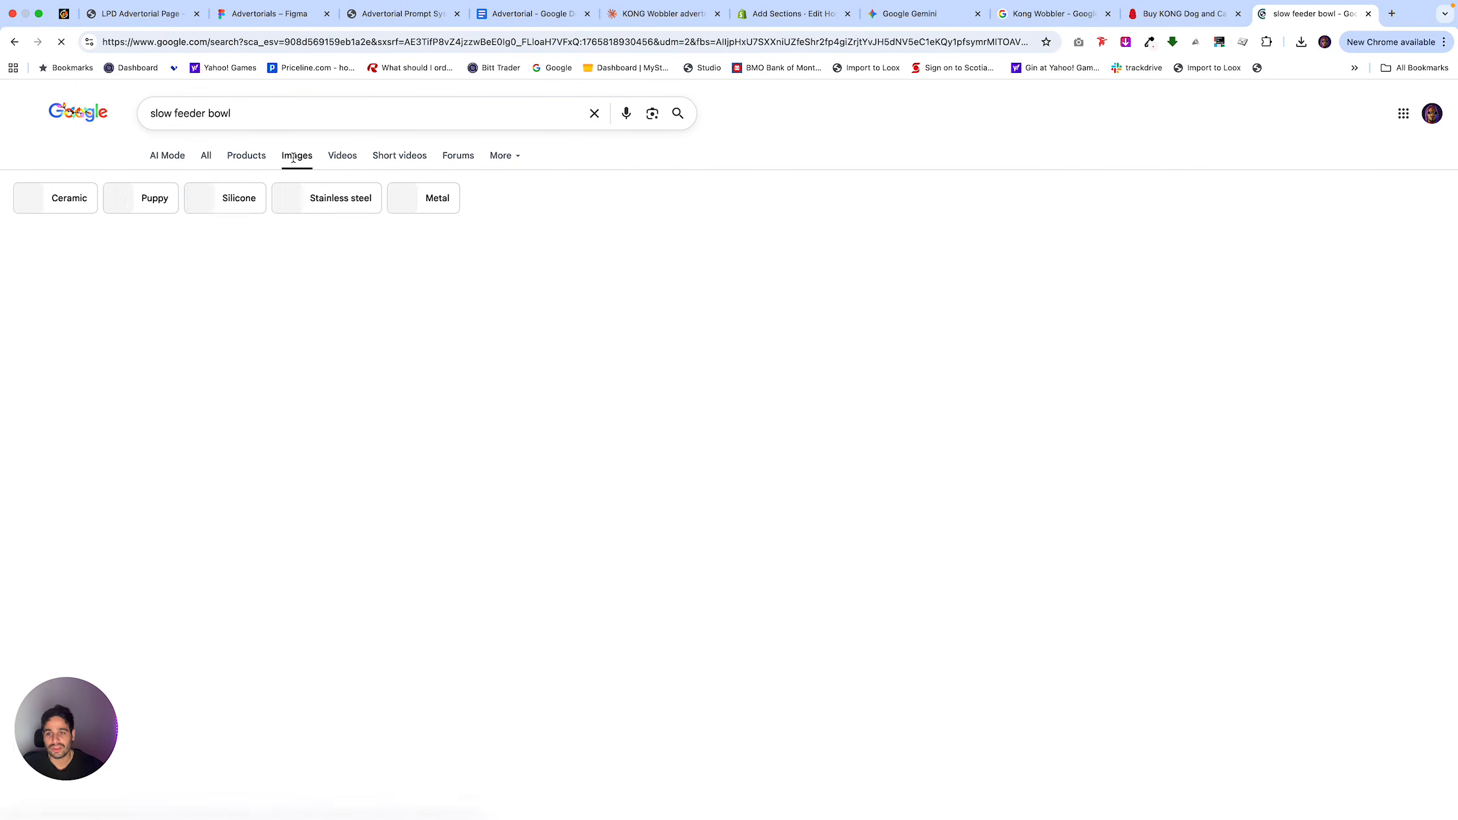
click(241, 311)
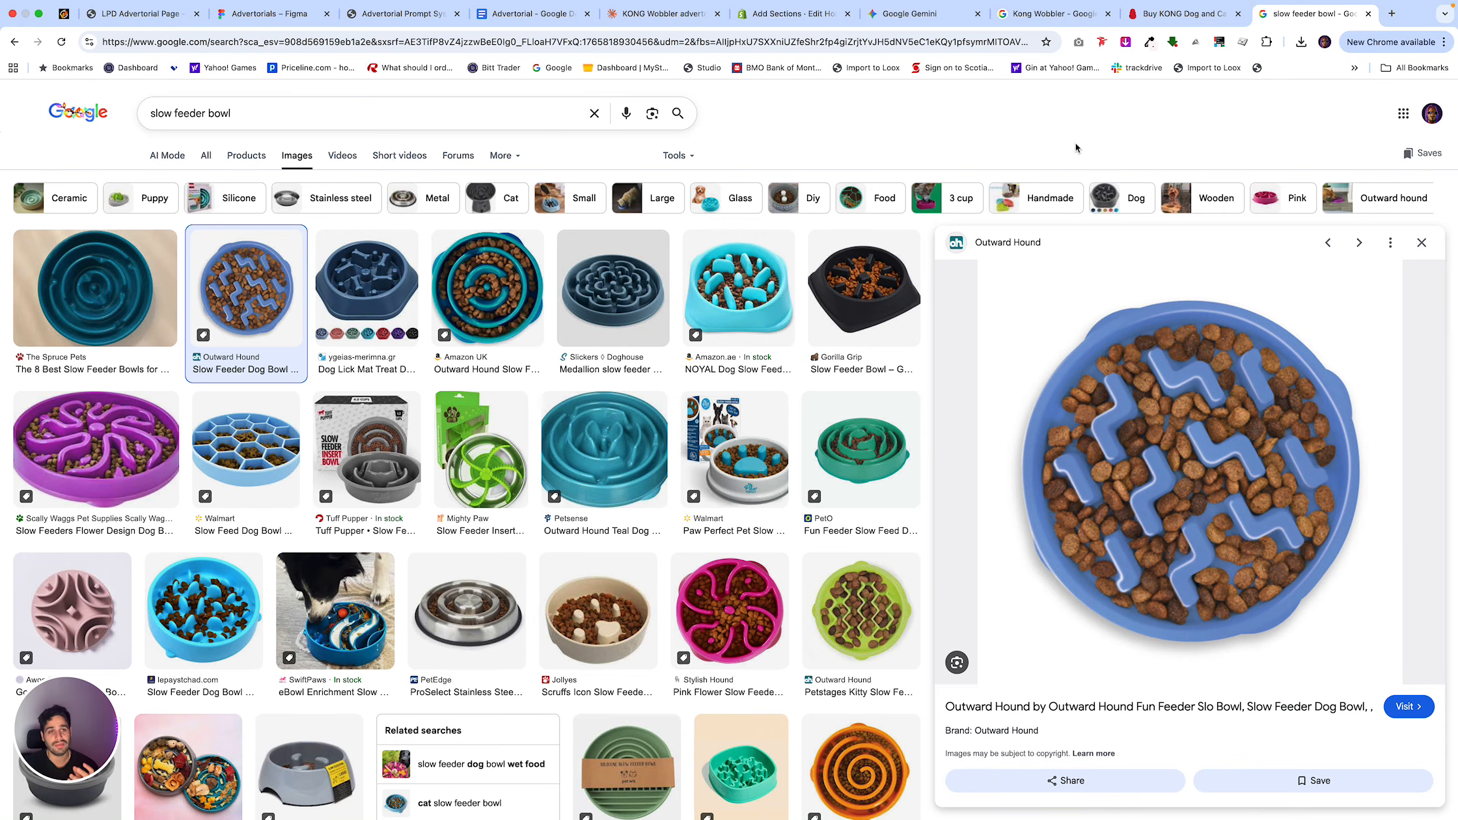
Close the image search tab and read through the Comparison Chart section in the Advertorial doc.
key(super+w)
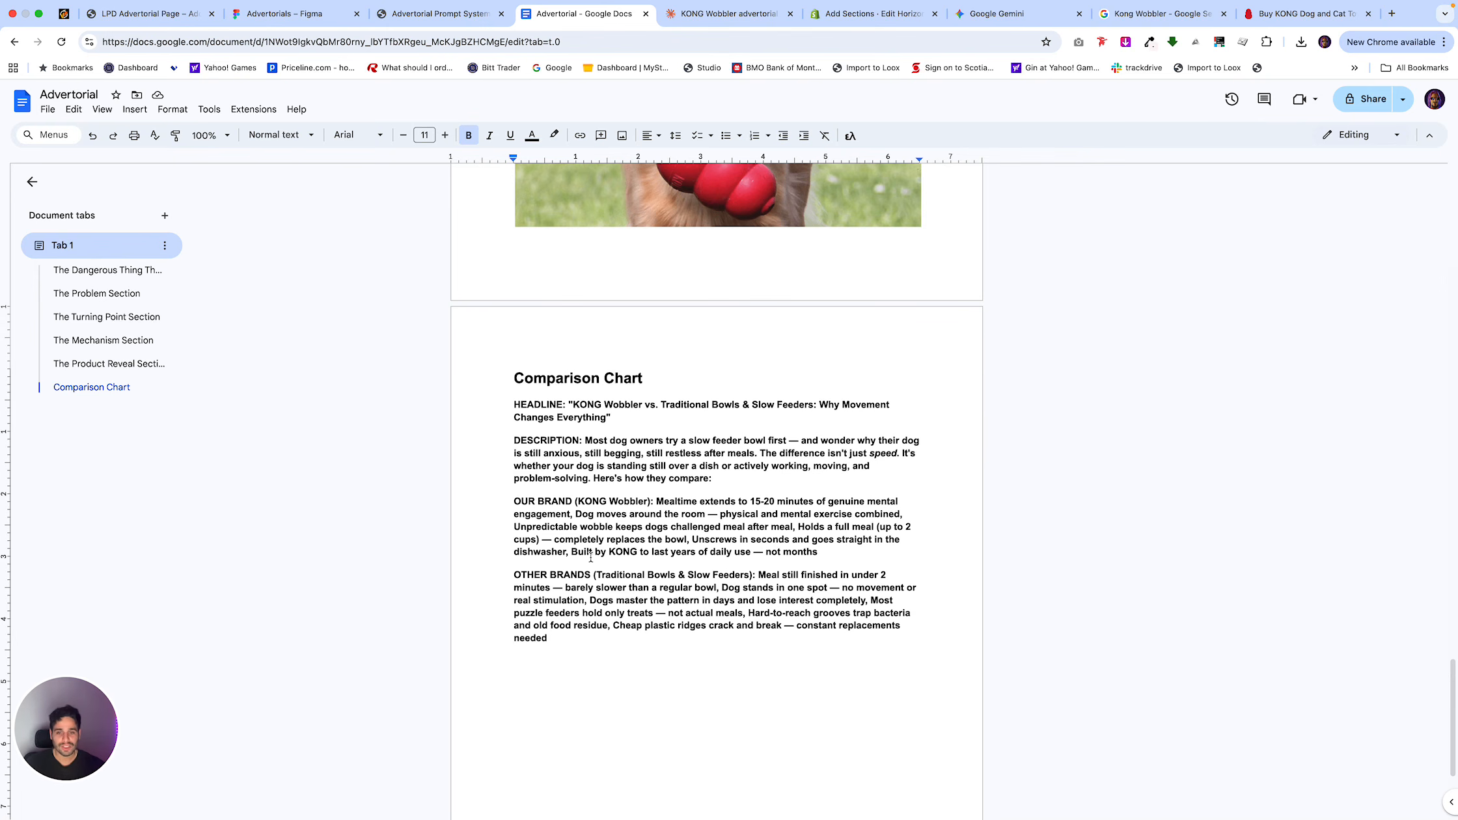
scroll(706, 508, up, 5)
scroll(706, 508, down, 2)
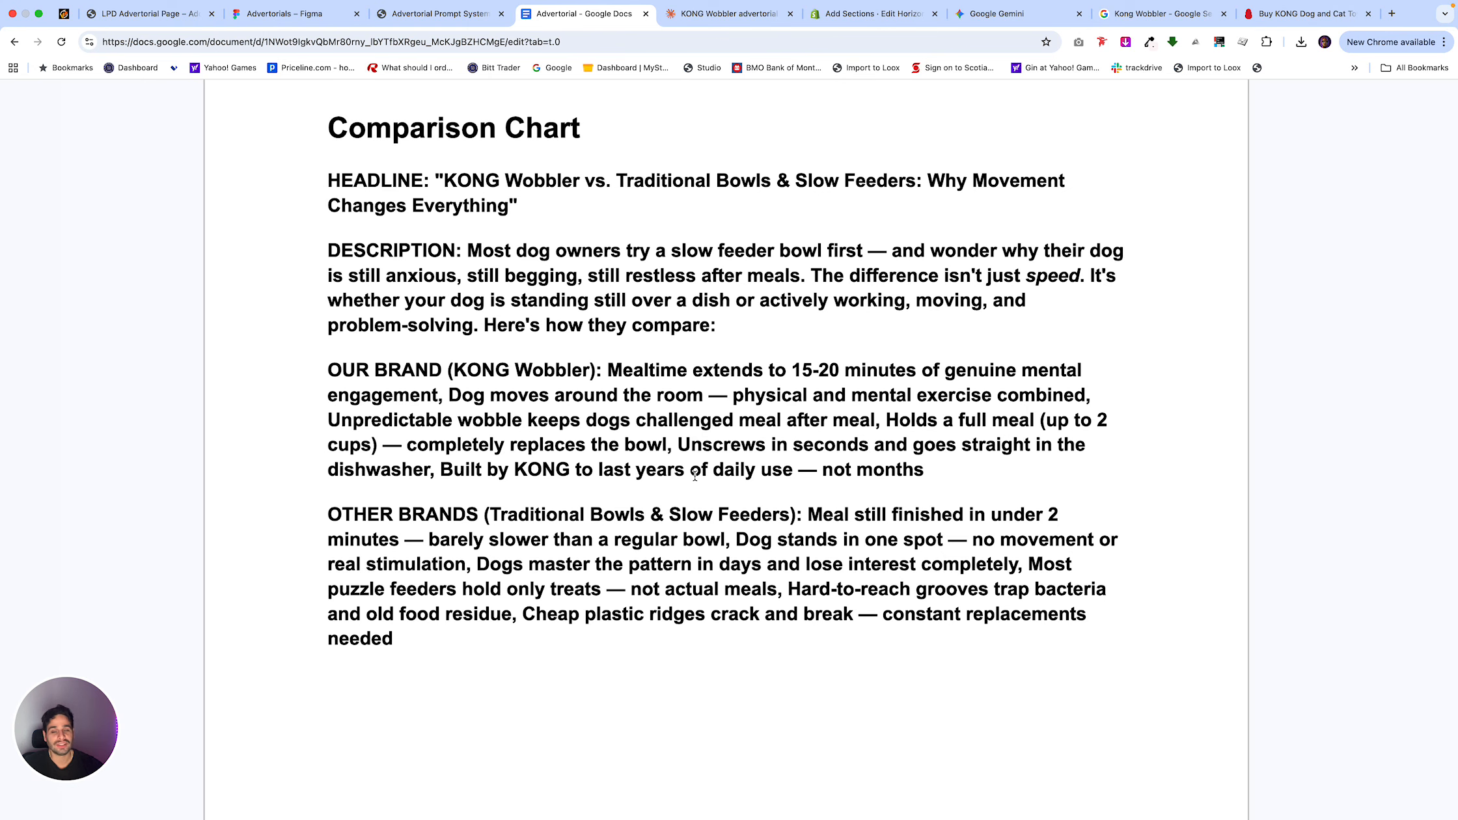
On kongcompany.com, dismiss the shipping notice and browse the Dog Toys category's products.
click(1270, 30)
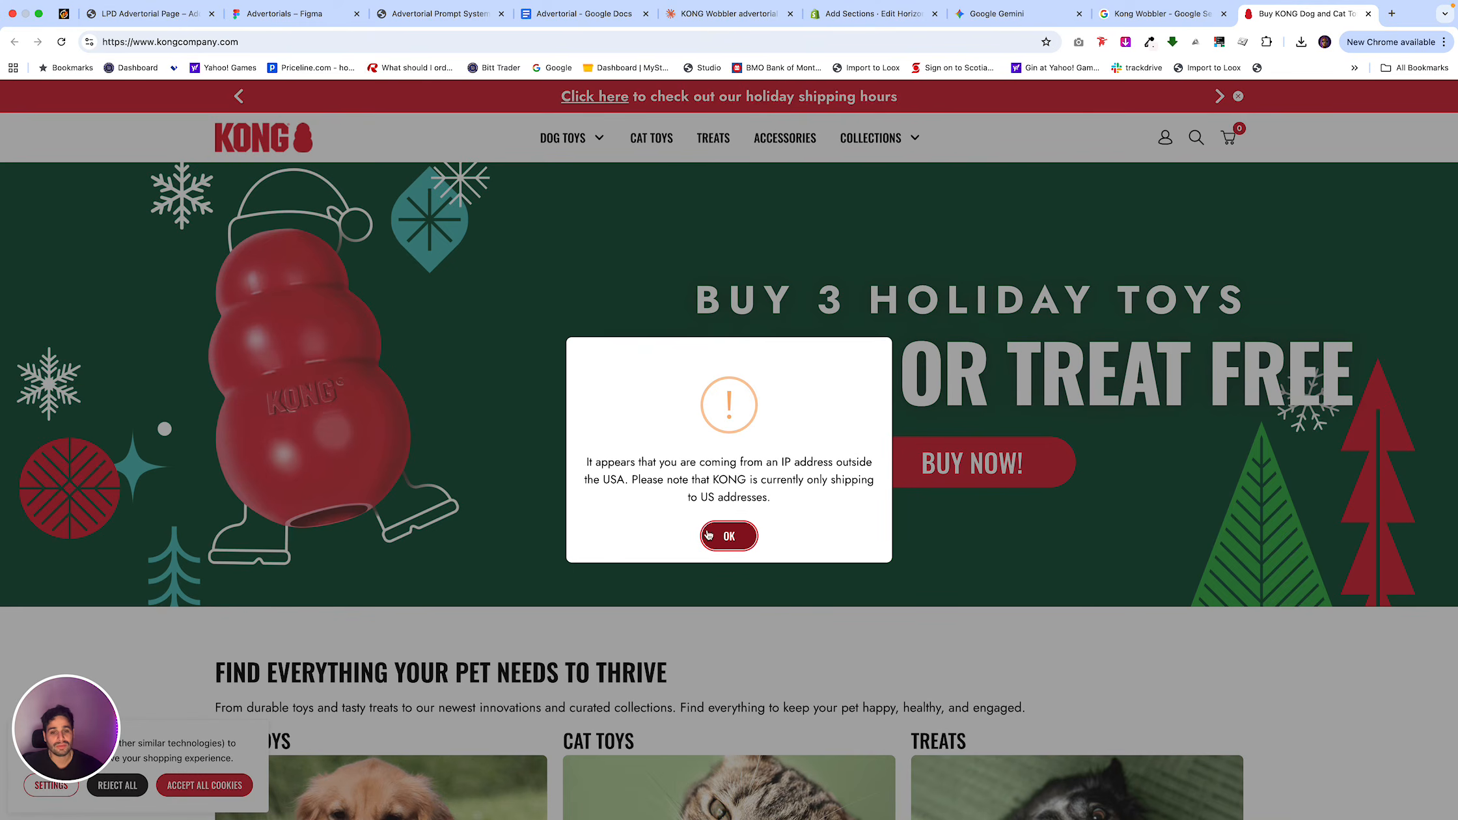
click(720, 533)
scroll(743, 427, down, 5)
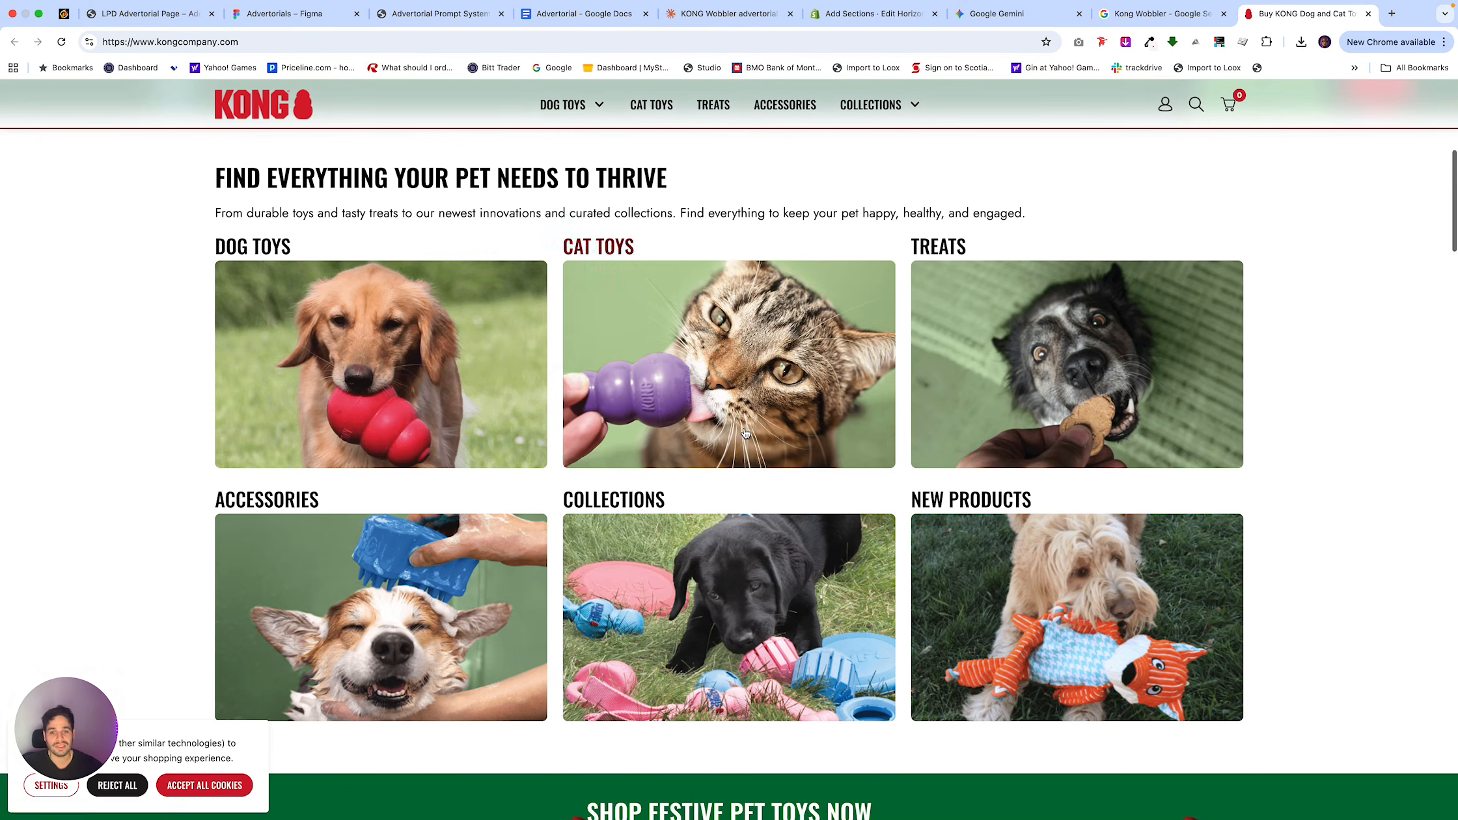
click(401, 391)
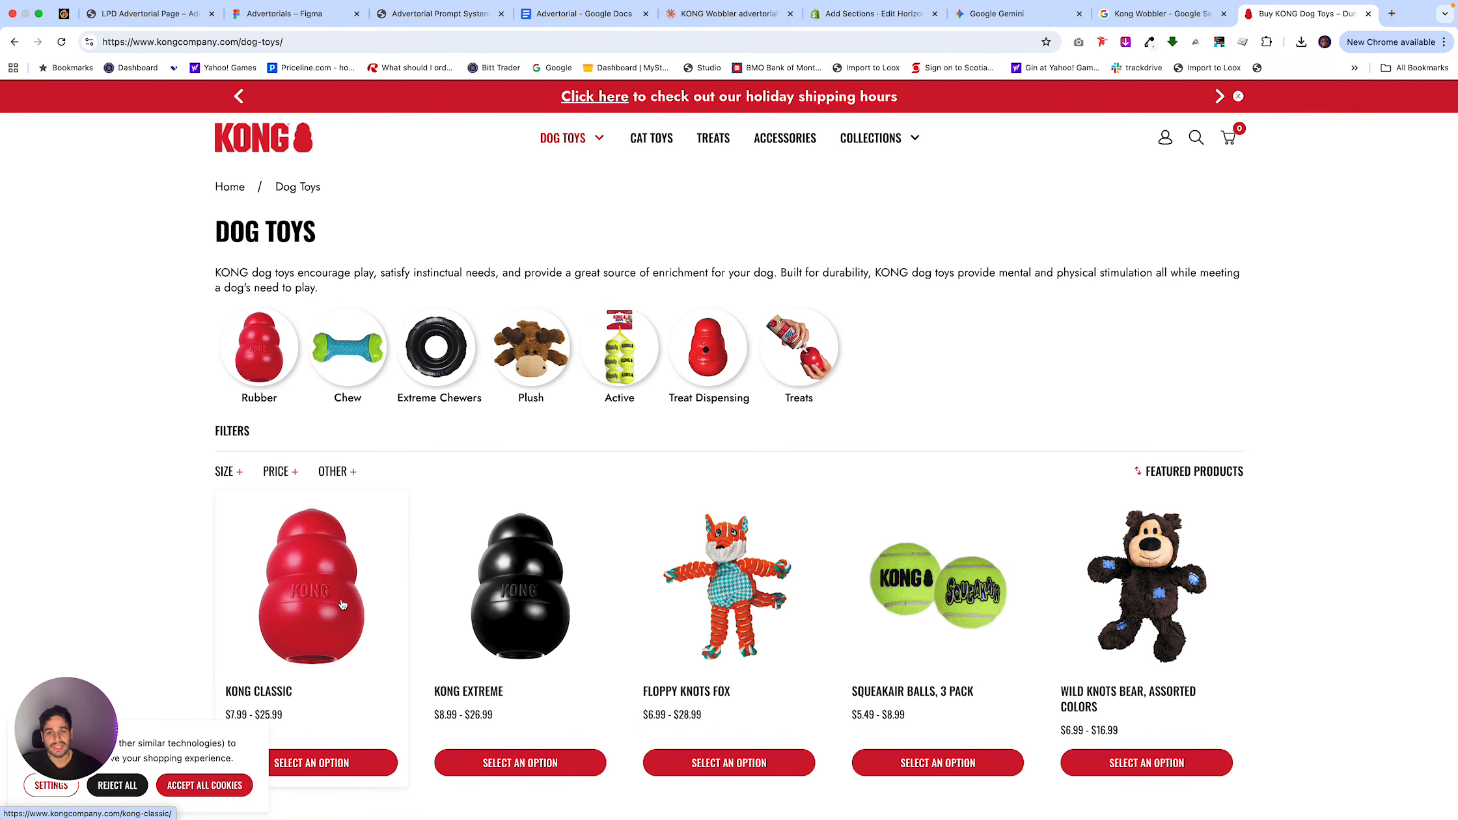
scroll(341, 604, down, 5)
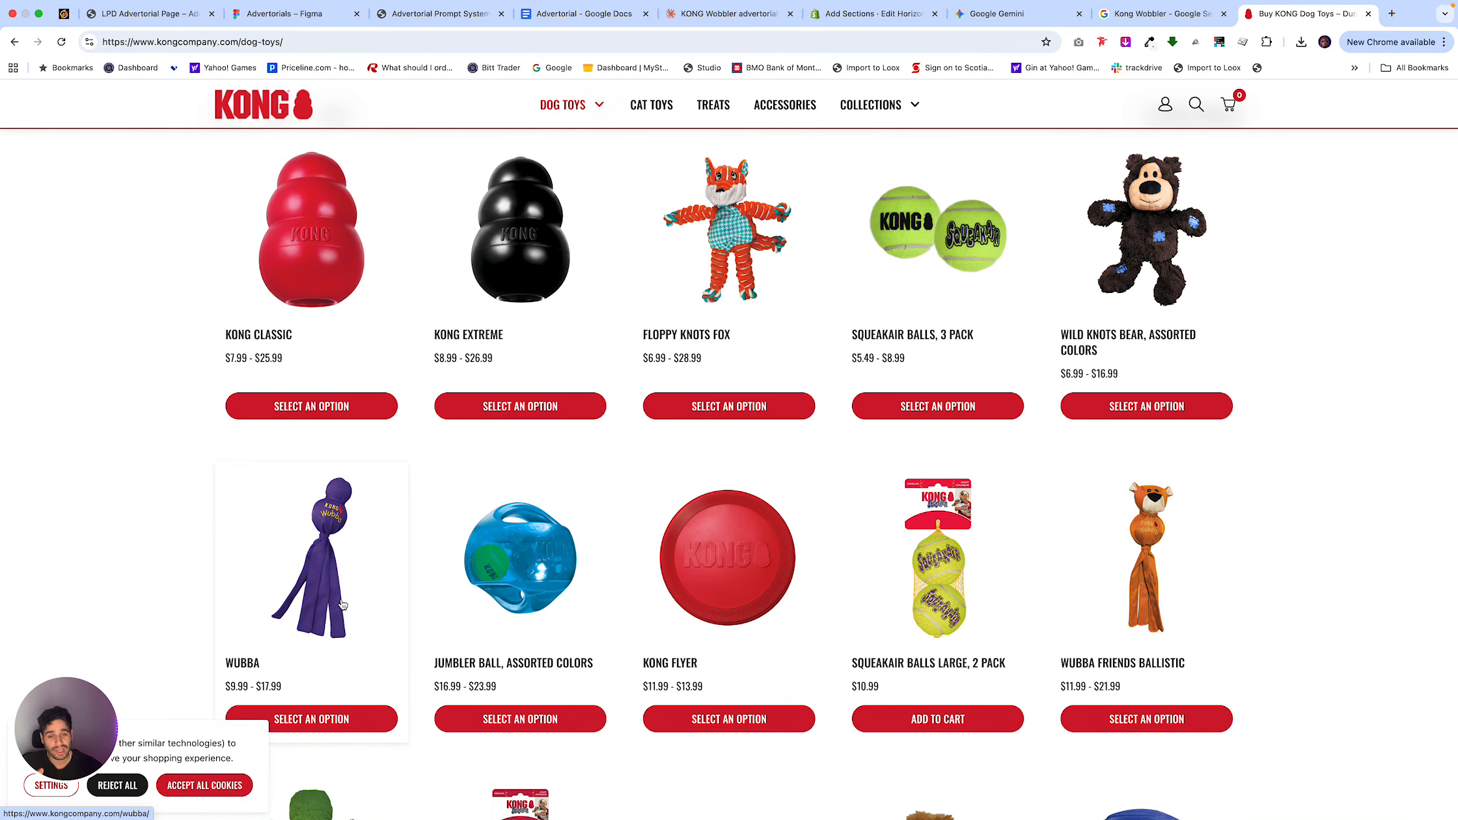
scroll(342, 604, up, 5)
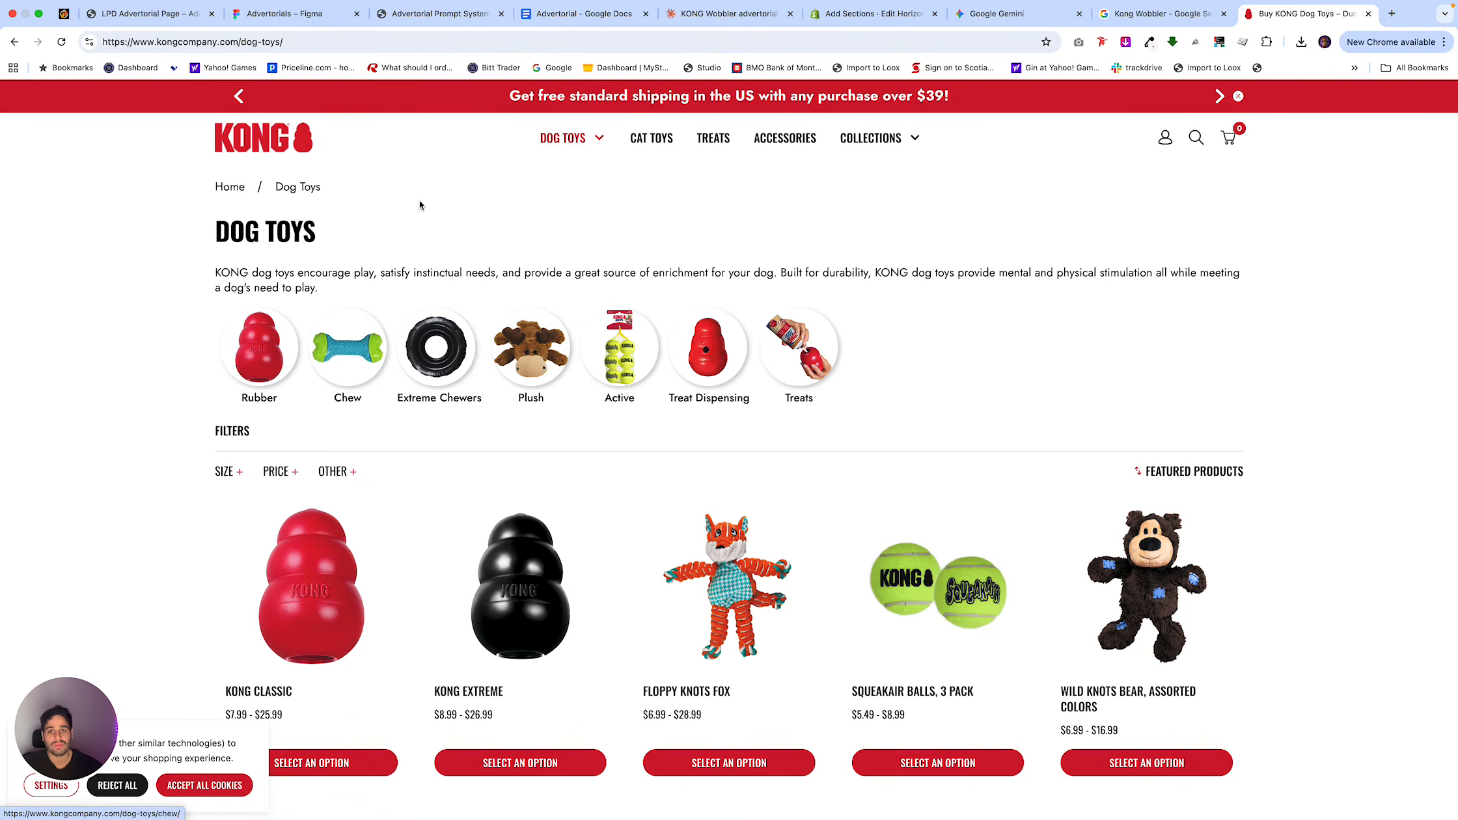
Copy the 2J: Transformation Timeline prompt from the Notion prompt system and submit it in the KONG Wobbler Claude chat.
click(465, 13)
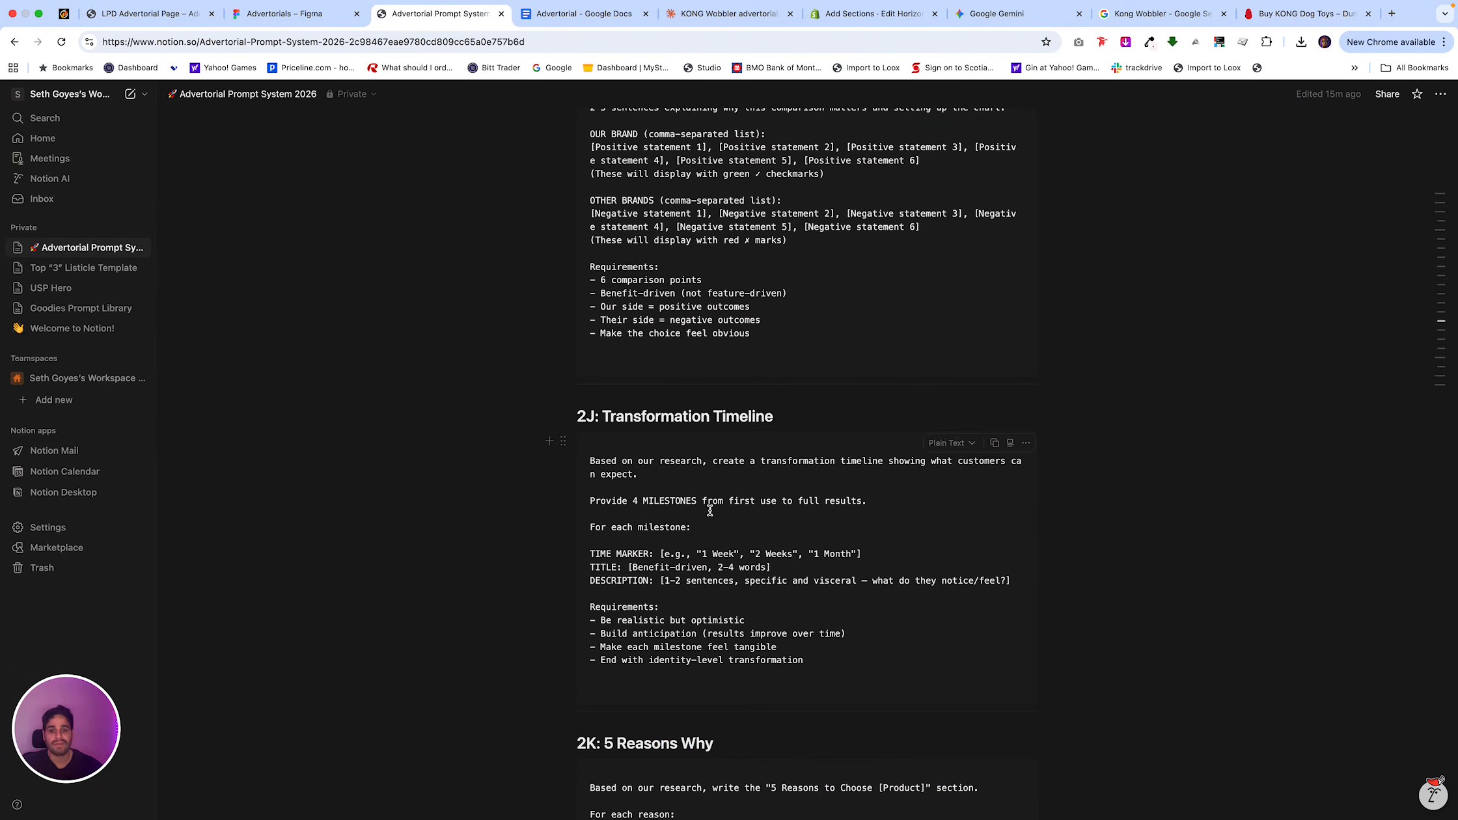
scroll(710, 510, up, 4)
scroll(710, 511, down, 4)
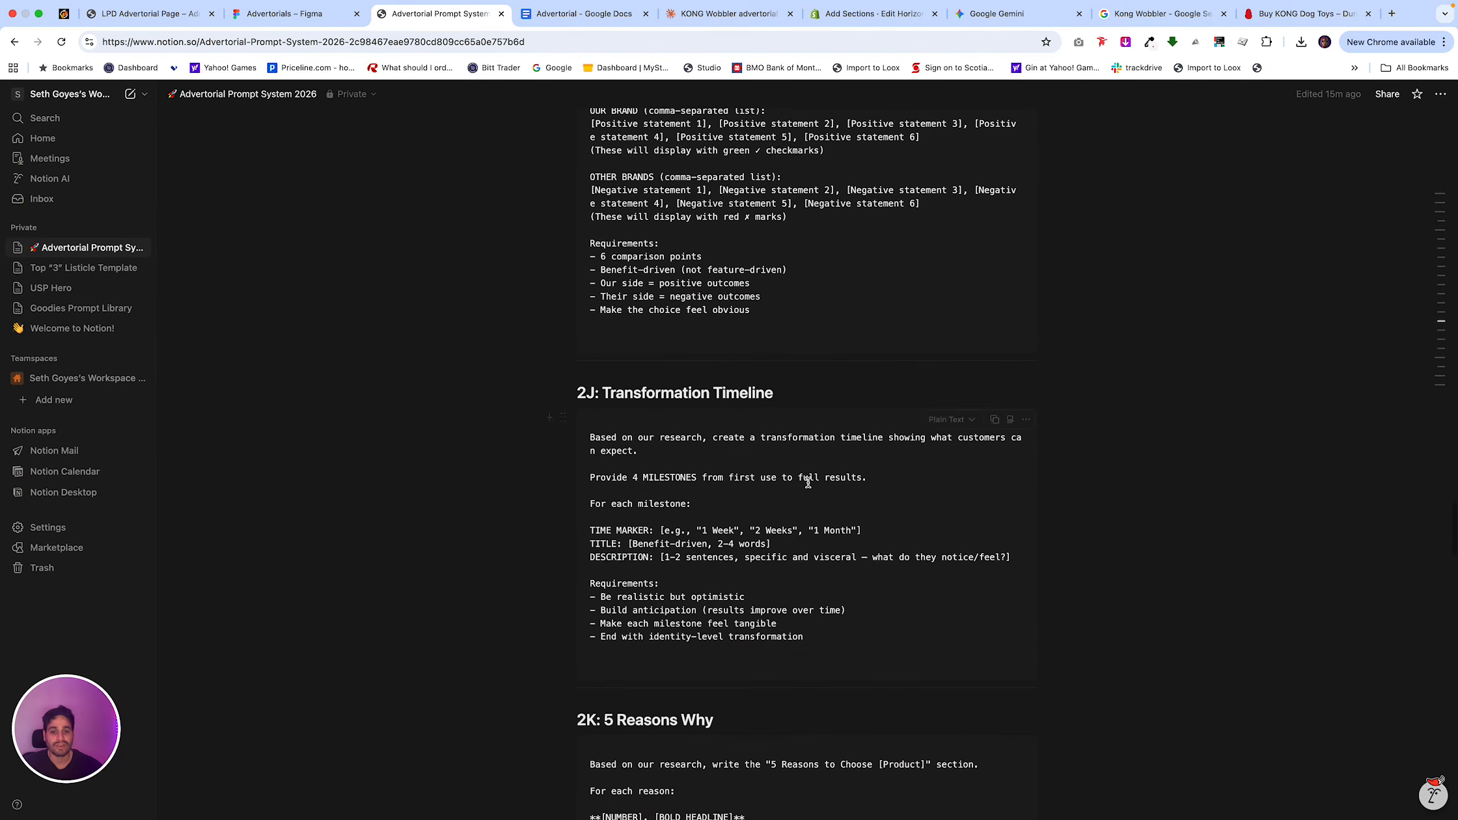
click(994, 419)
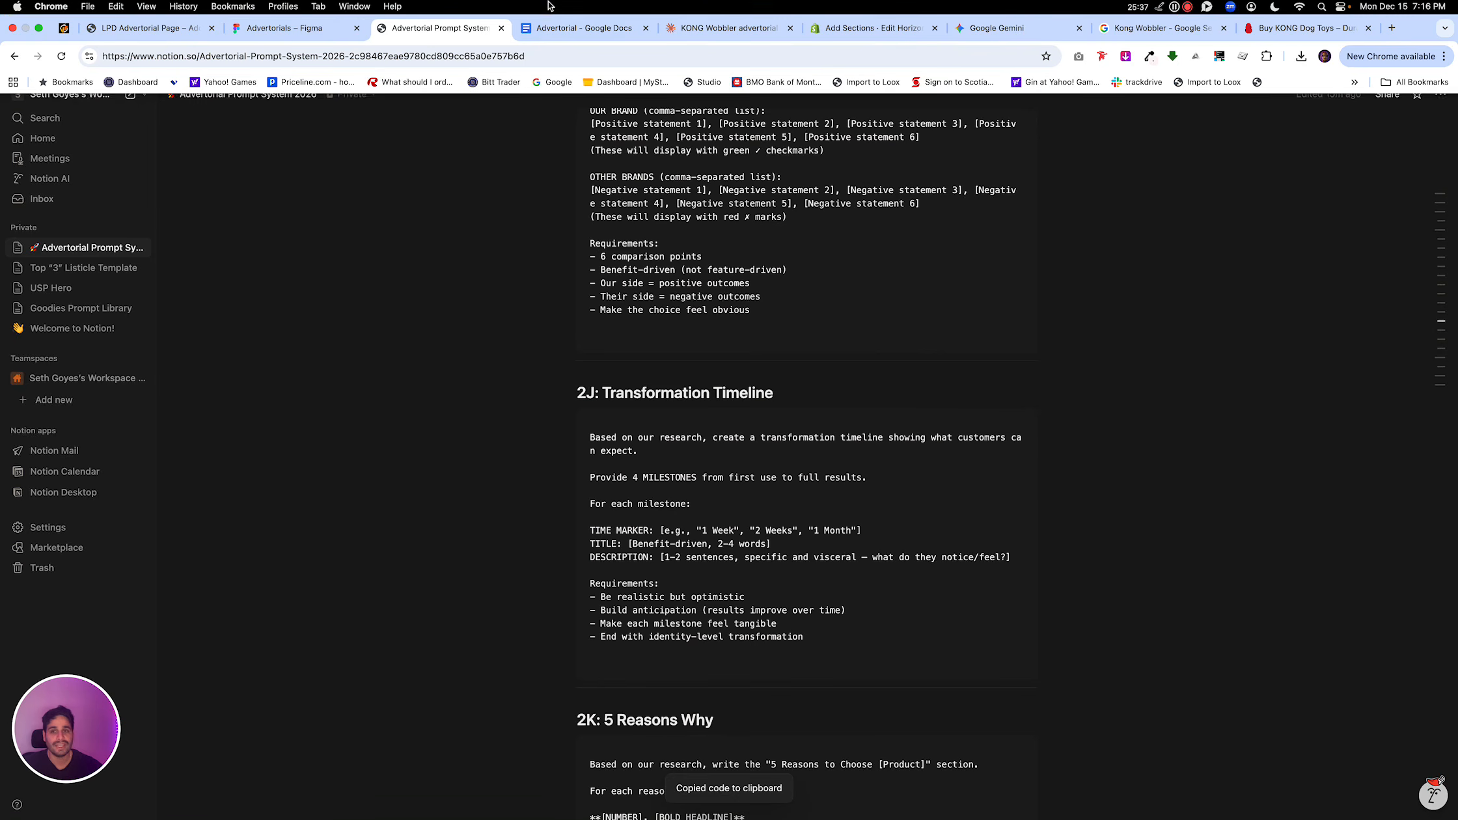
click(311, 30)
click(583, 29)
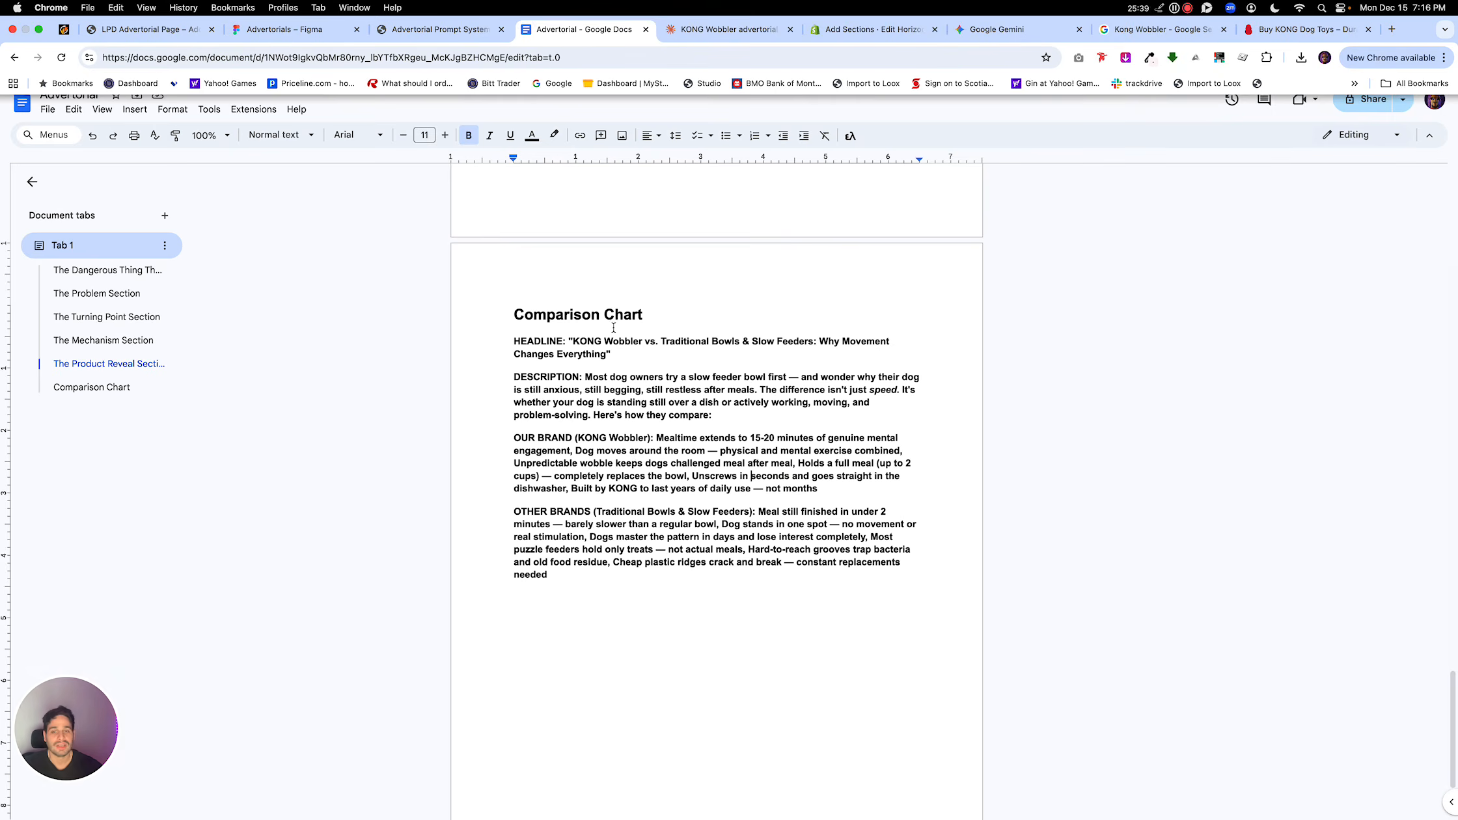
click(729, 13)
click(732, 751)
key(super+v)
key(Return)
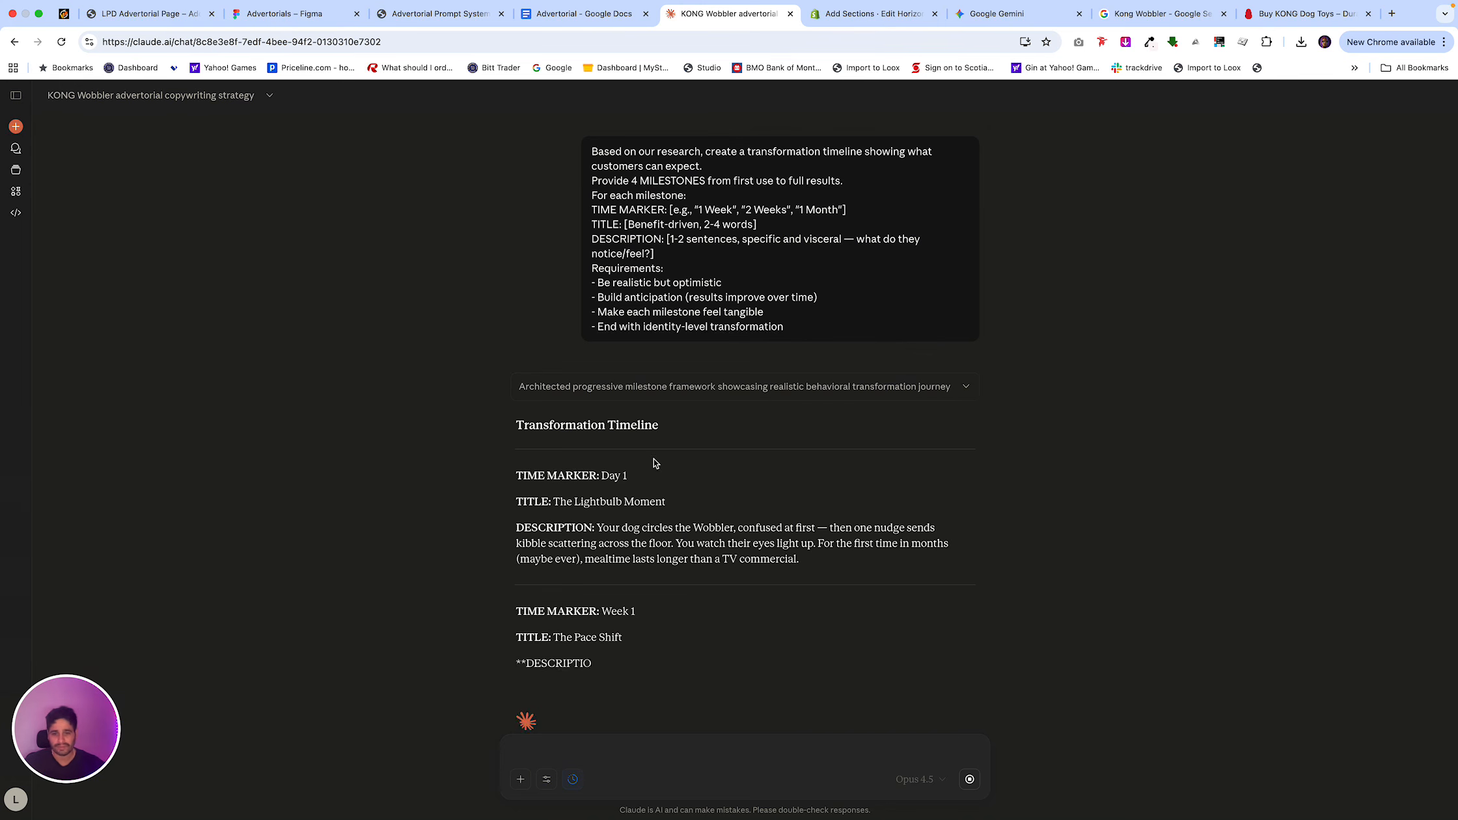
Switch to the Shopify theme editor and open the Timeline block of the advertorial template.
click(846, 14)
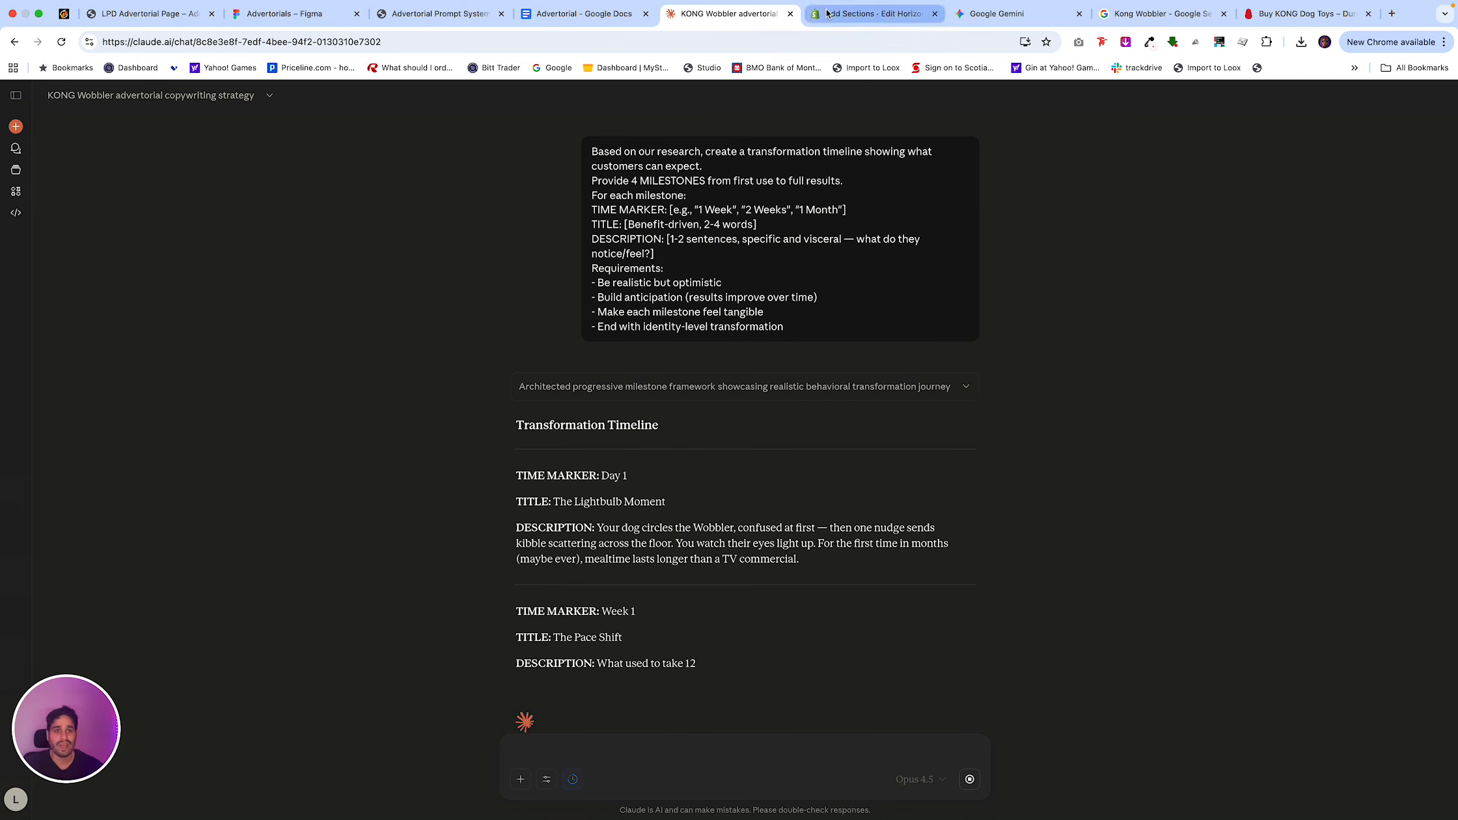
scroll(608, 264, up, 12)
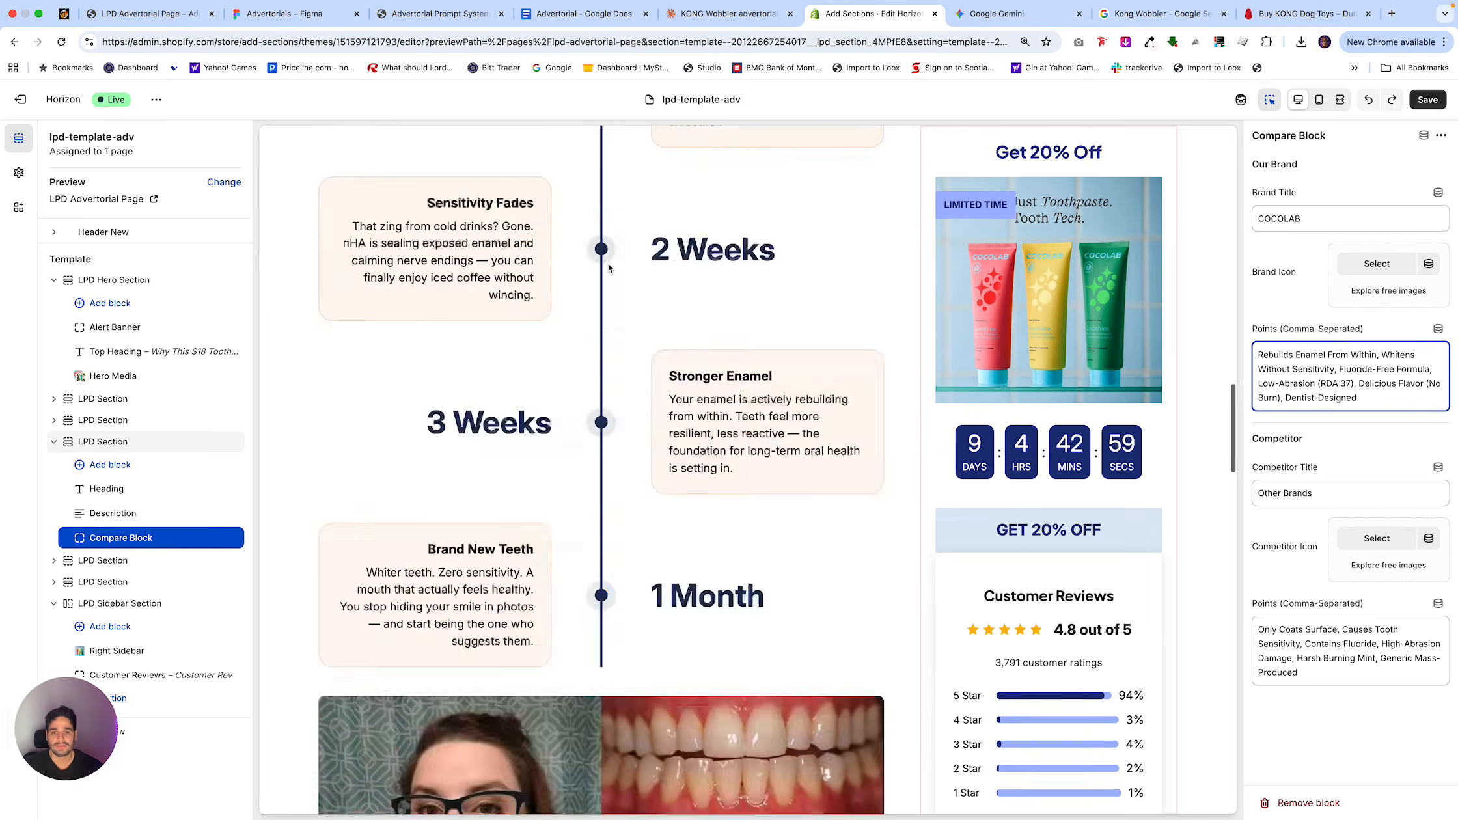
scroll(566, 474, up, 3)
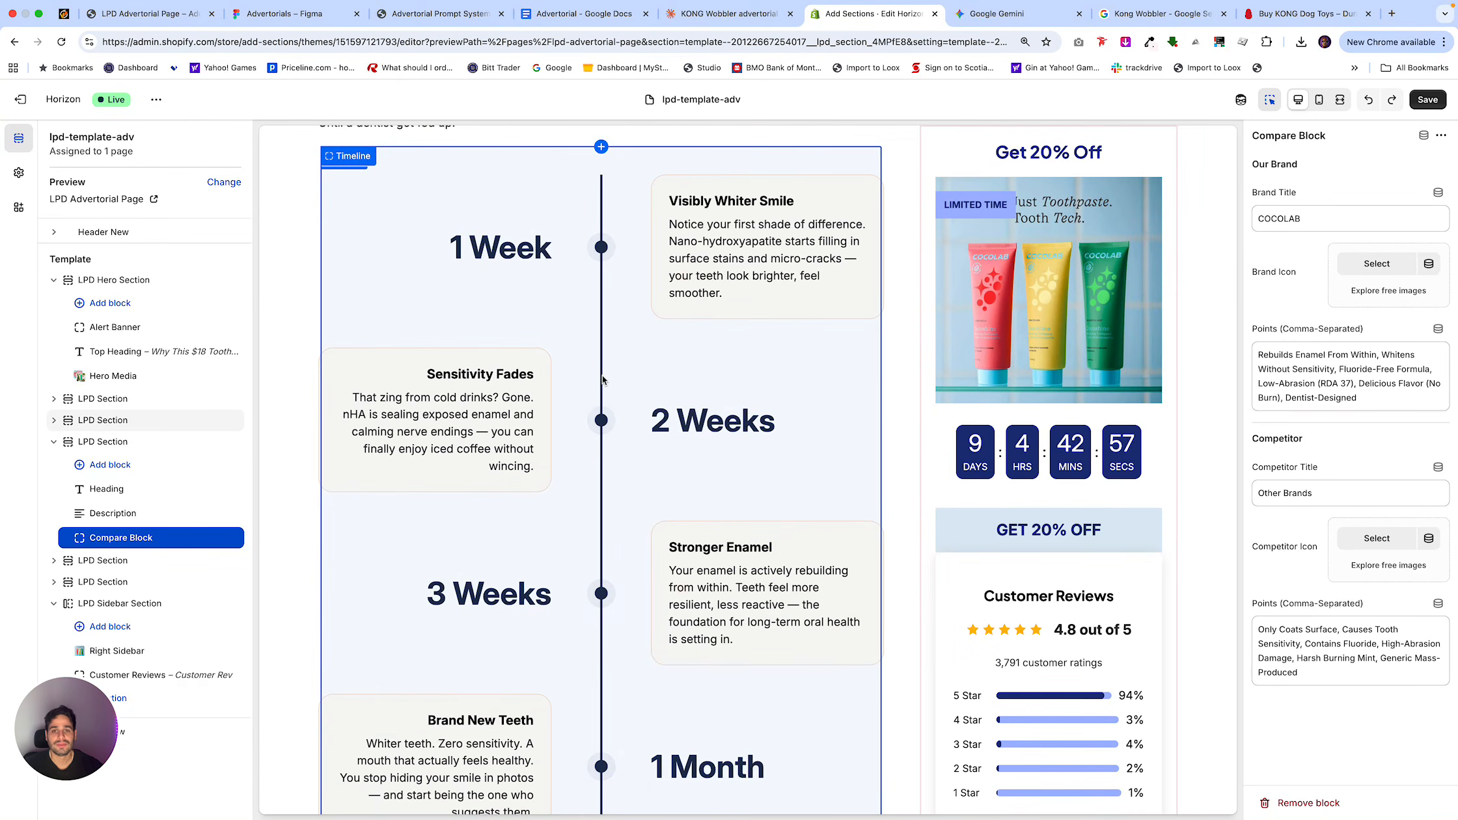
click(566, 478)
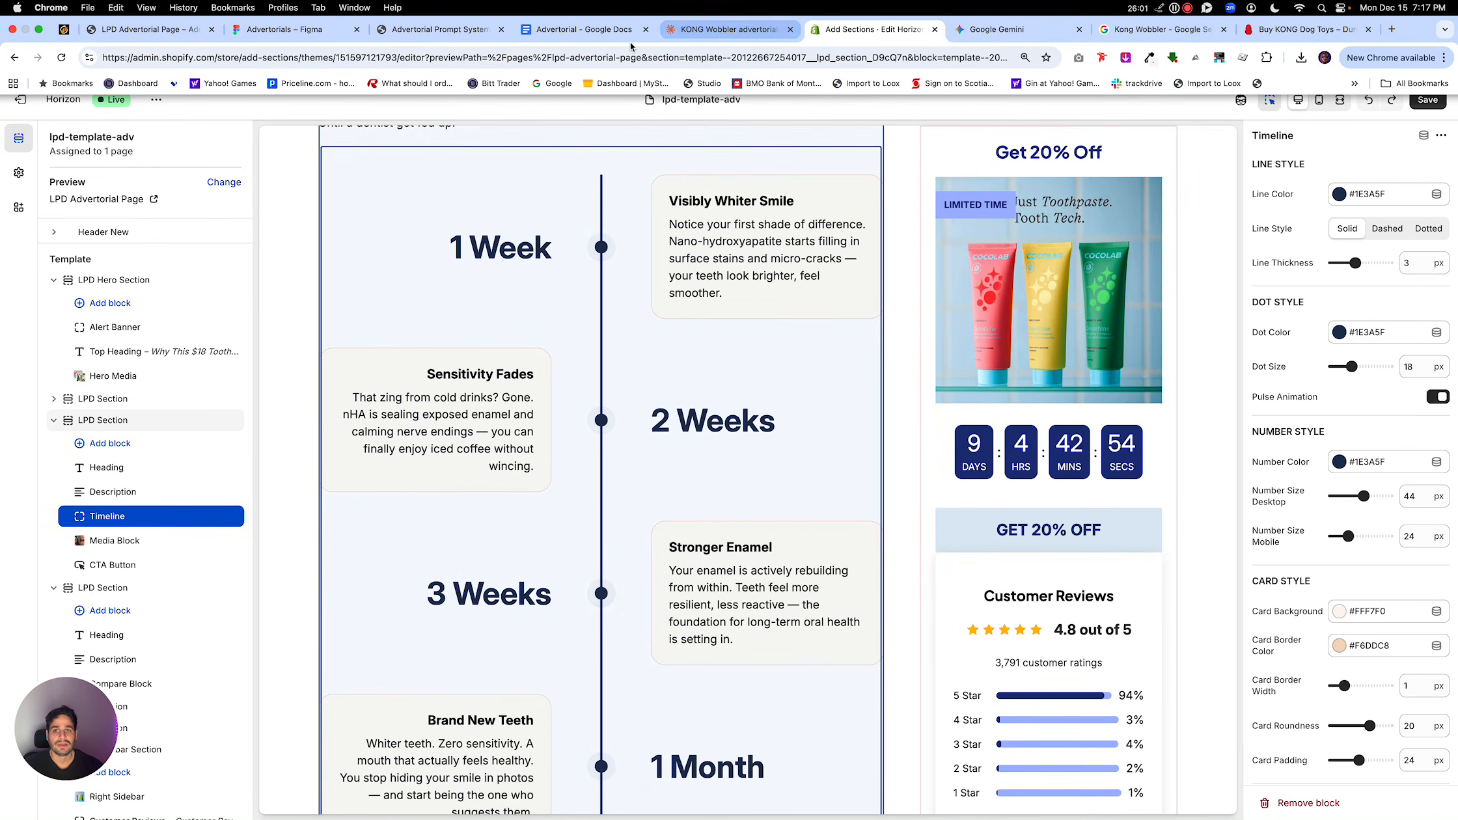
Copy Claude's Transformation Timeline response and paste it below the Comparison Chart section in the Advertorial Google Doc.
click(690, 30)
scroll(781, 547, down, 5)
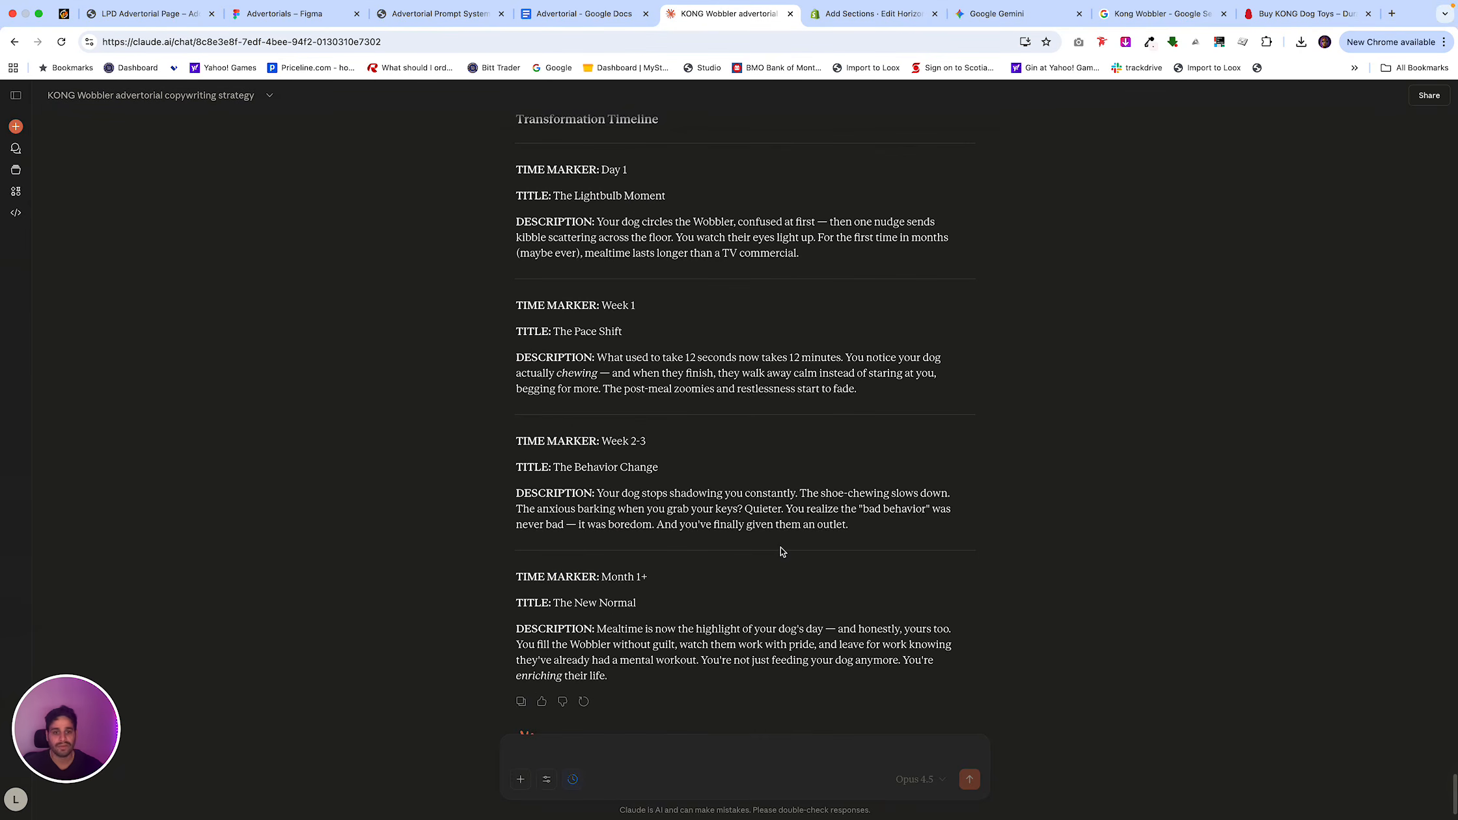
click(520, 702)
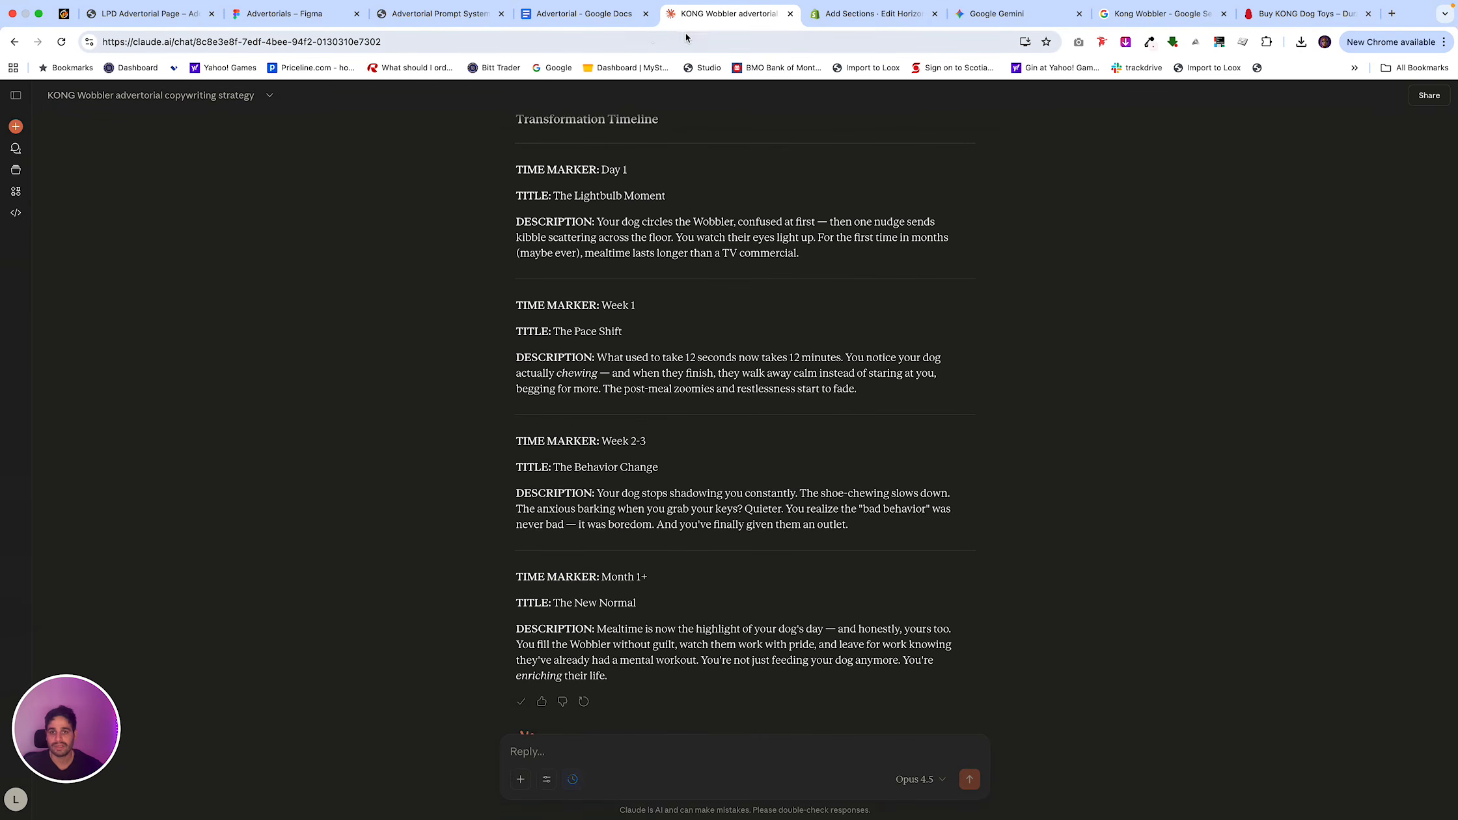
key(super+alt+Left)
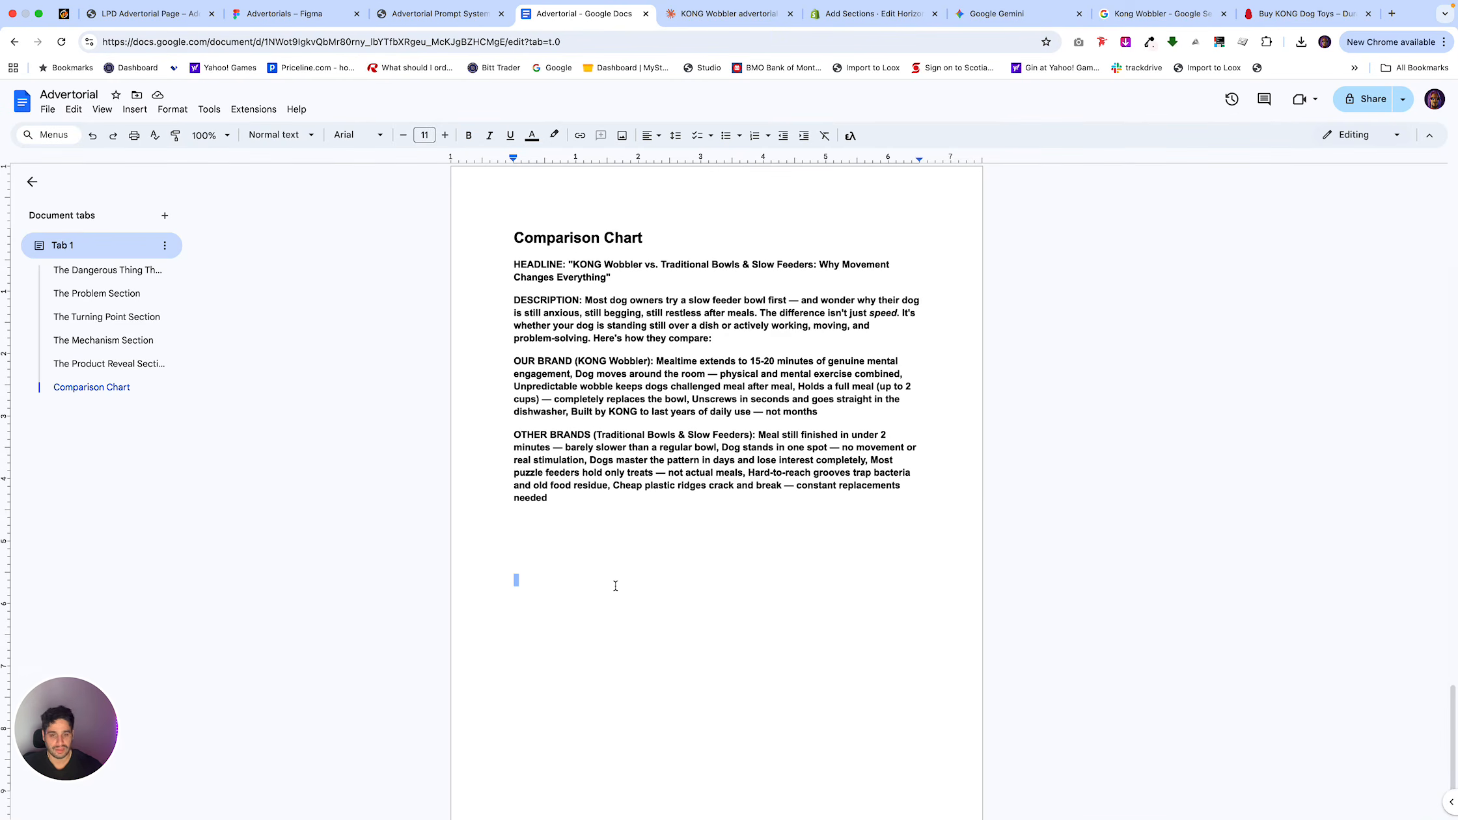
key(super+v)
Read through the pasted Transformation Timeline milestones and add a blank line after the Month 1+ description.
scroll(623, 499, up, 3)
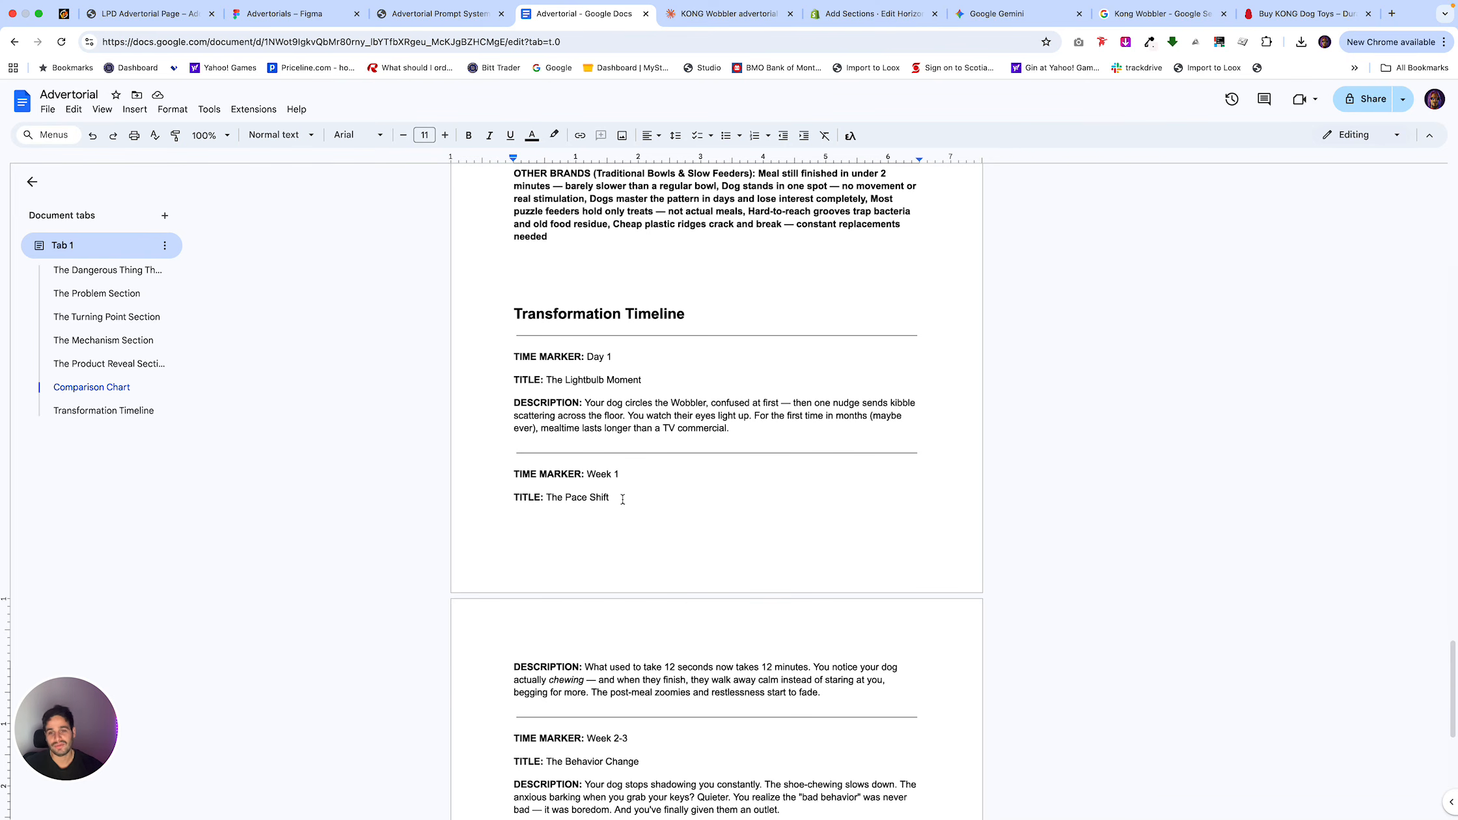
scroll(644, 510, down, 5)
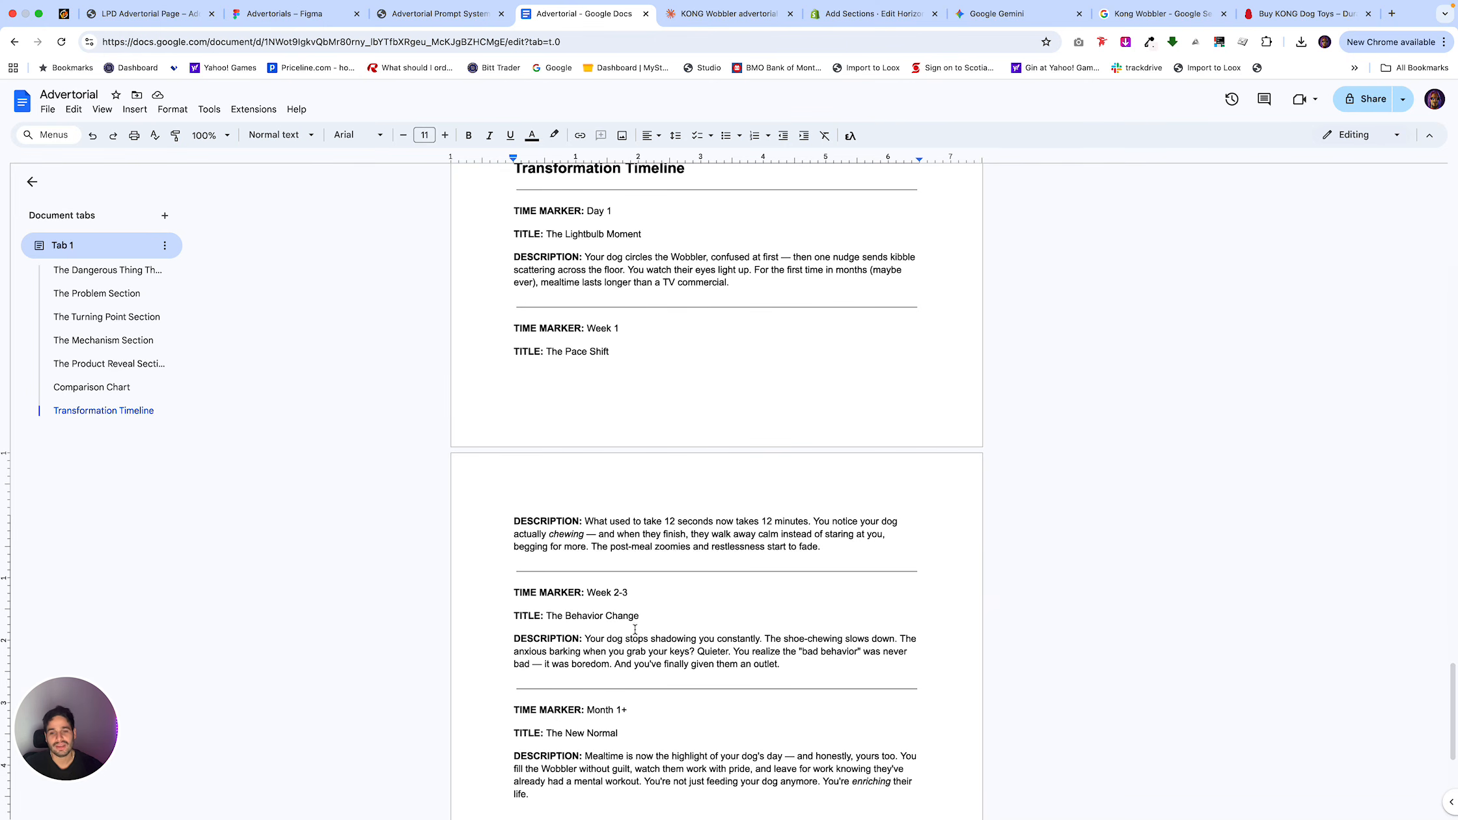
scroll(635, 630, down, 3)
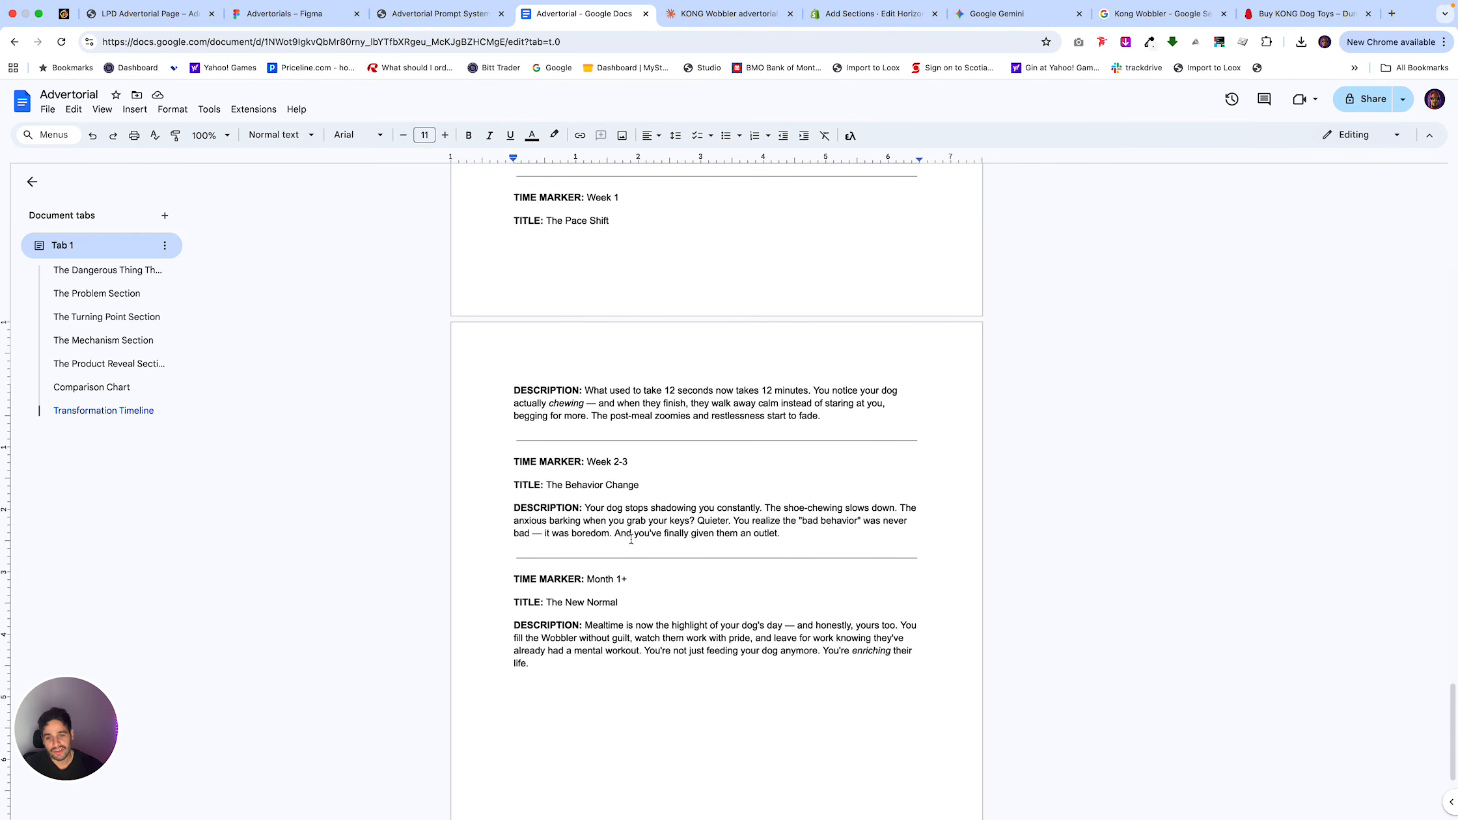
scroll(628, 605, down, 2)
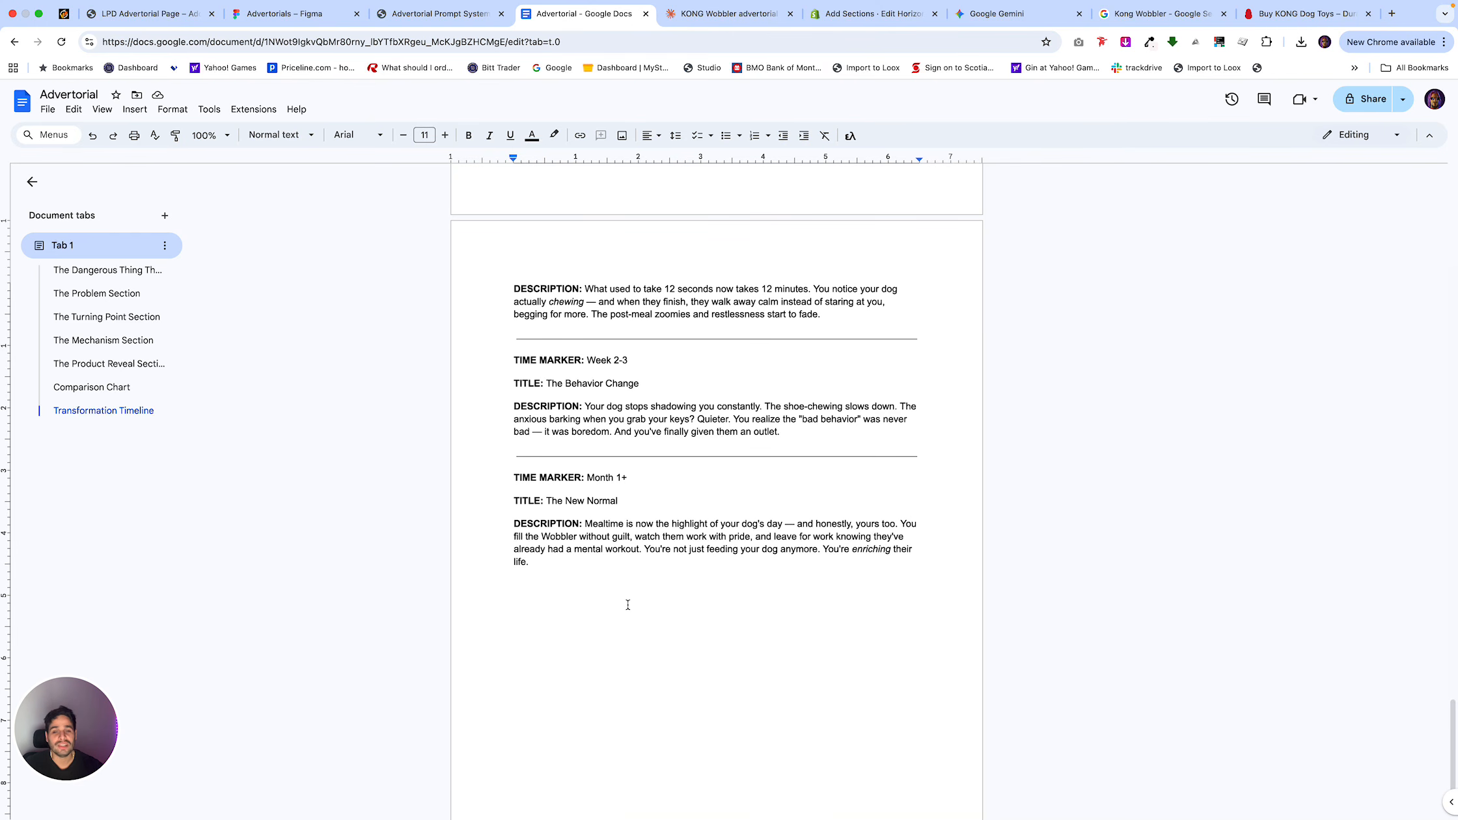
key(Return)
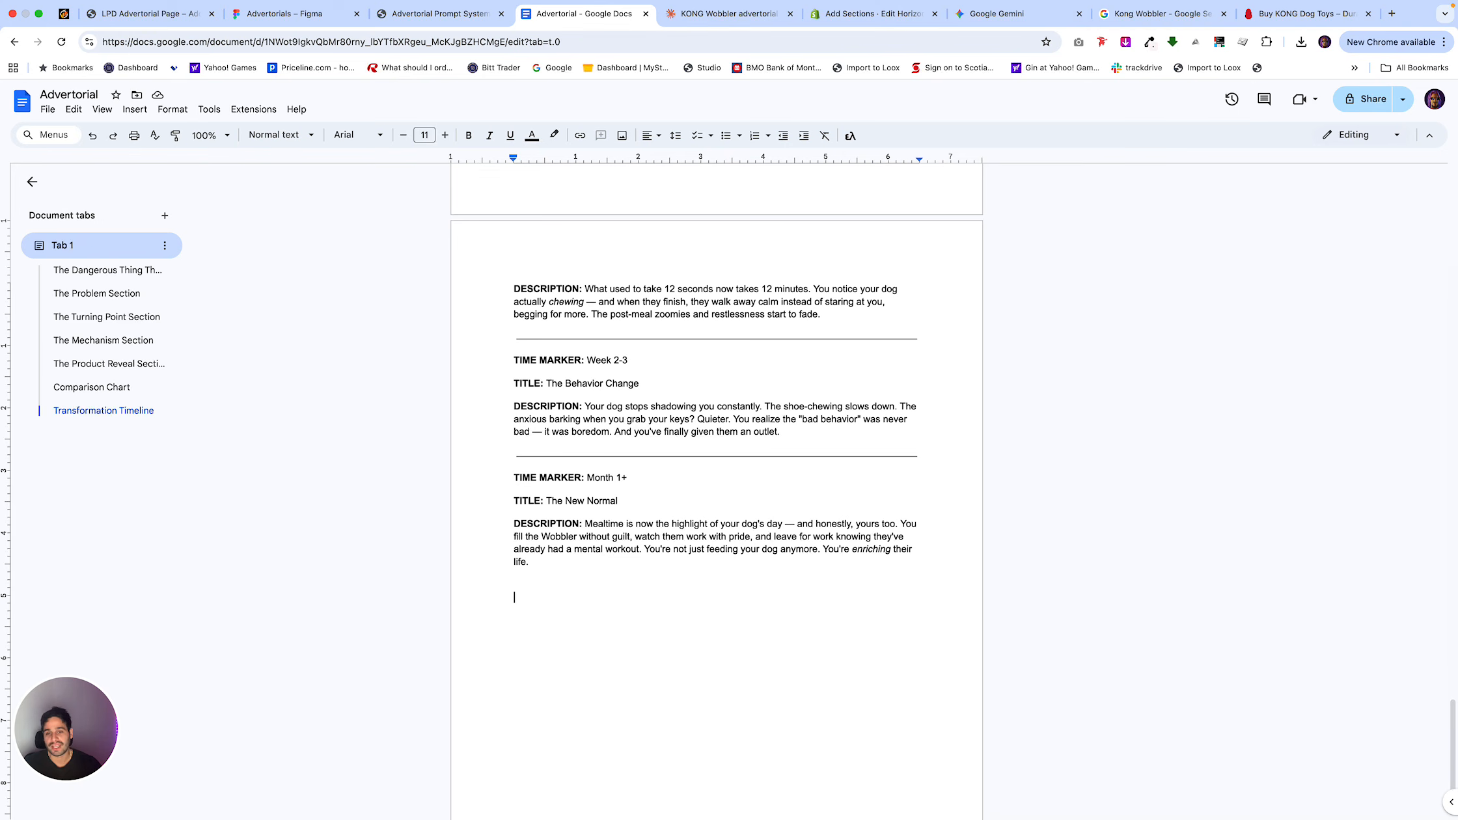
Copy the 2K: 5 Reasons Why prompt from the Notion prompt system.
click(442, 14)
scroll(610, 482, down, 3)
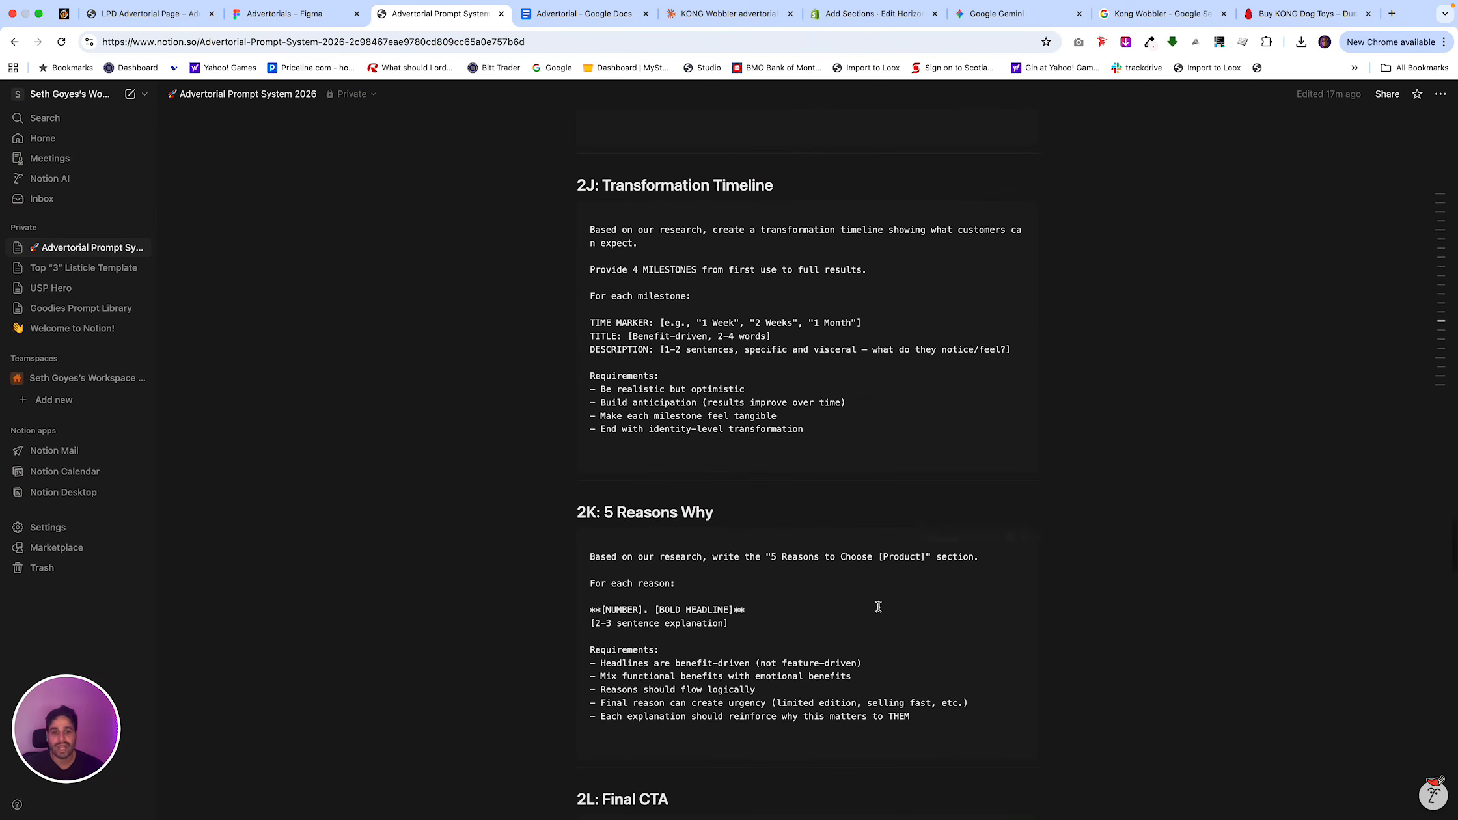
click(995, 540)
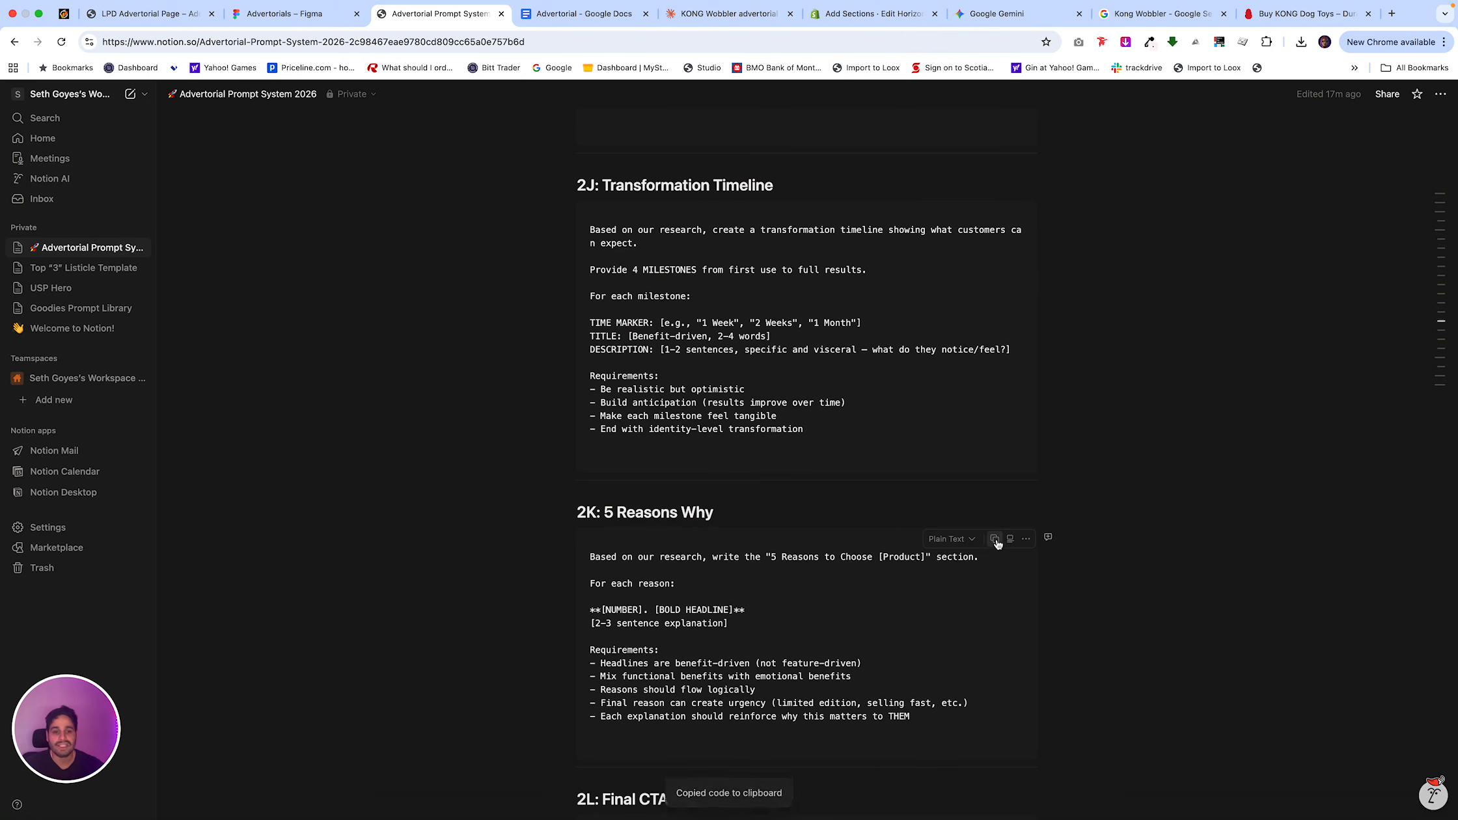
In the Shopify theme editor, examine the 5 Reasons section on desktop and the LPD Sidebar Section in the mobile preview.
click(578, 18)
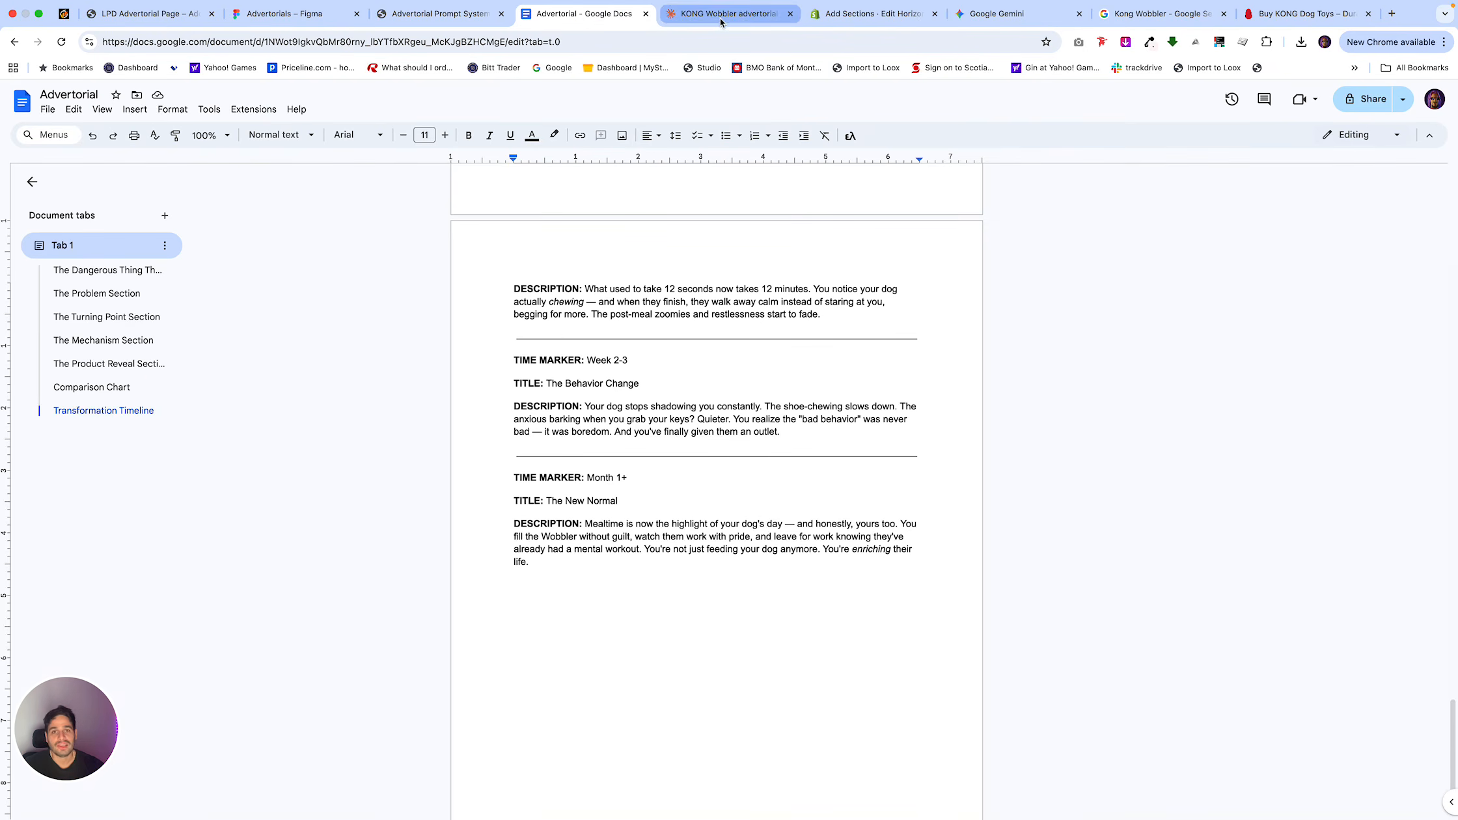
click(872, 14)
scroll(650, 494, down, 15)
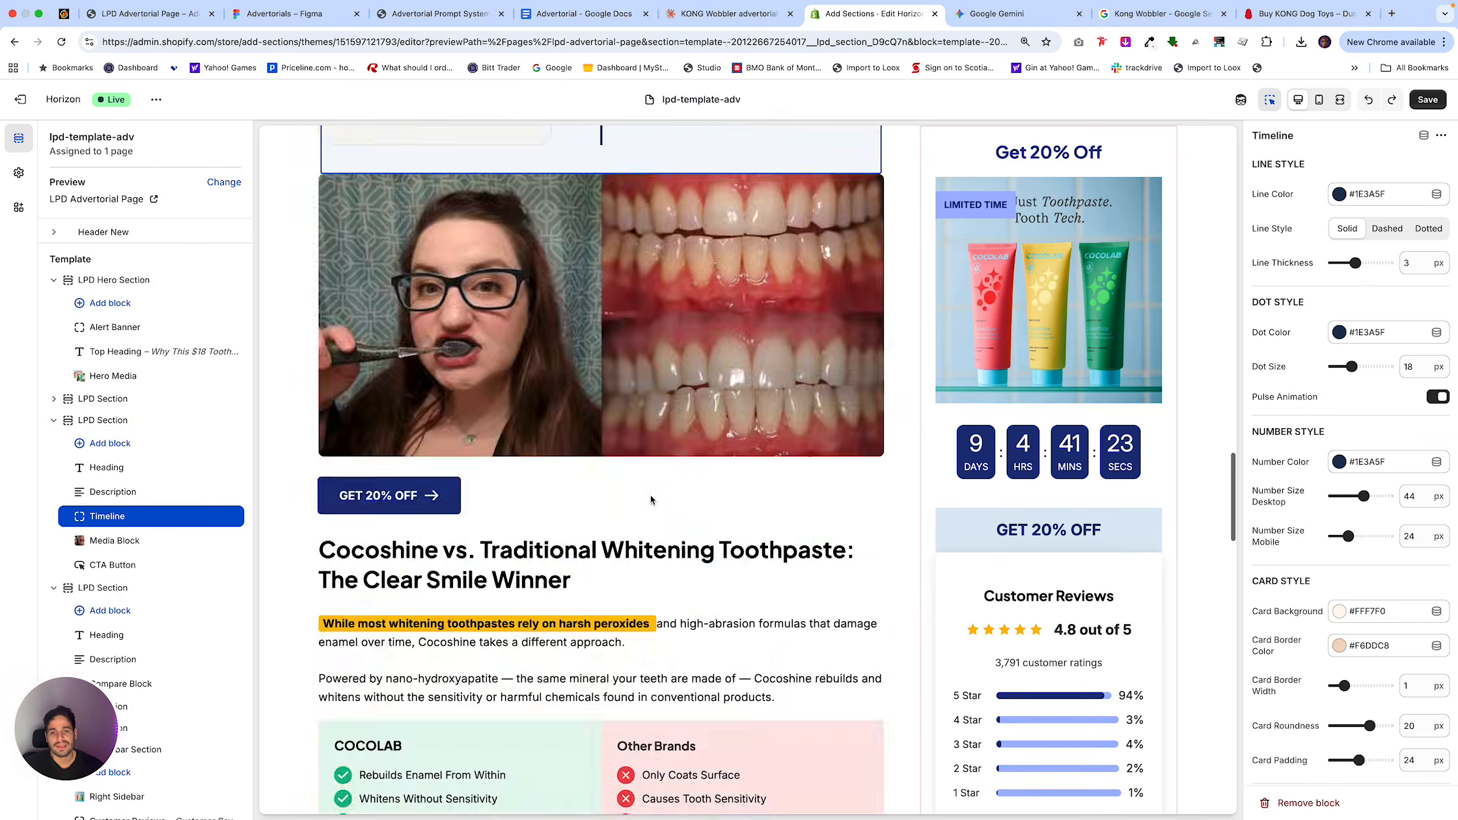
scroll(650, 499, down, 7)
scroll(650, 499, up, 1)
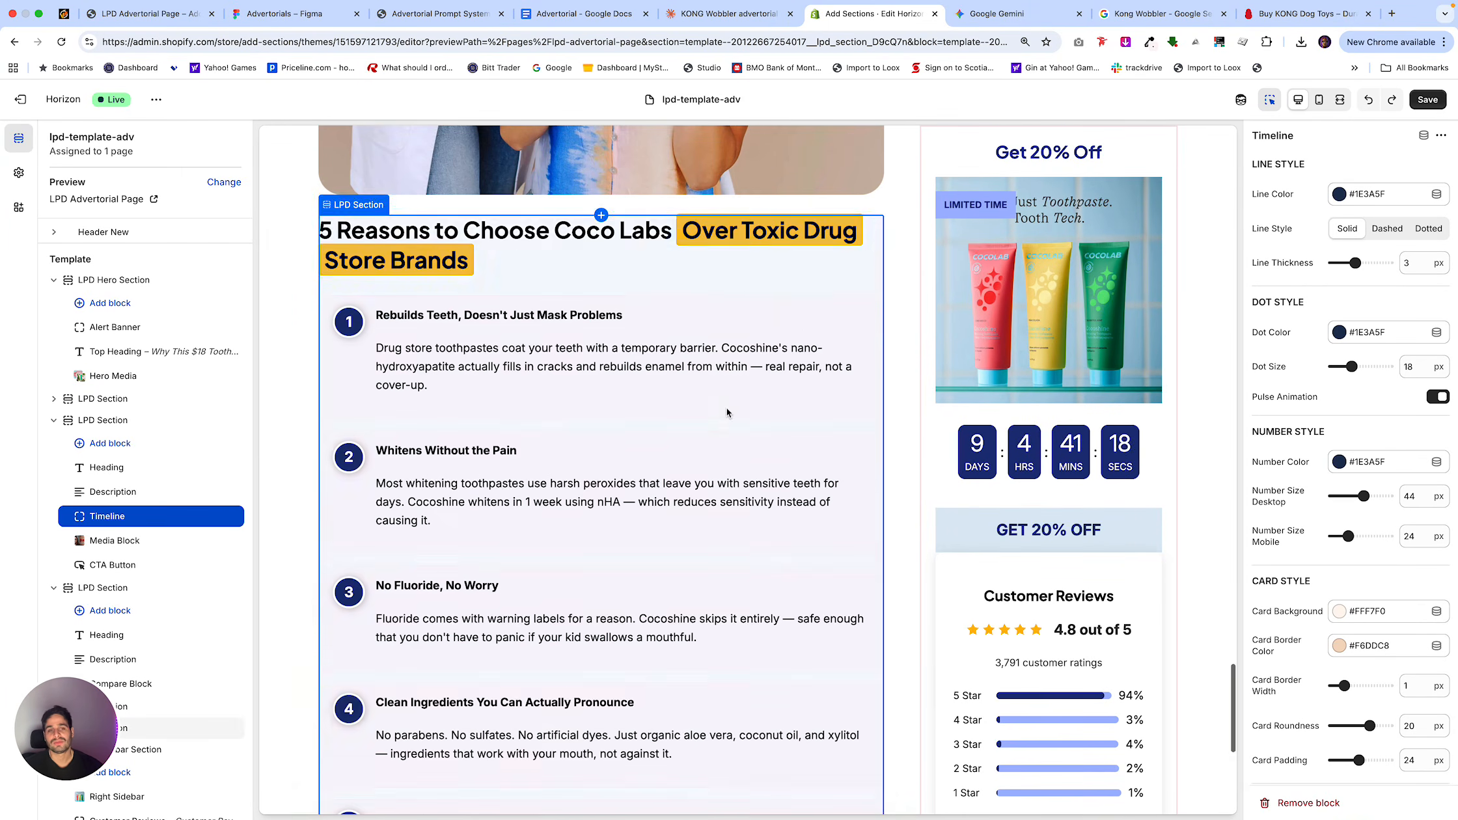
scroll(726, 407, down, 7)
scroll(726, 407, up, 11)
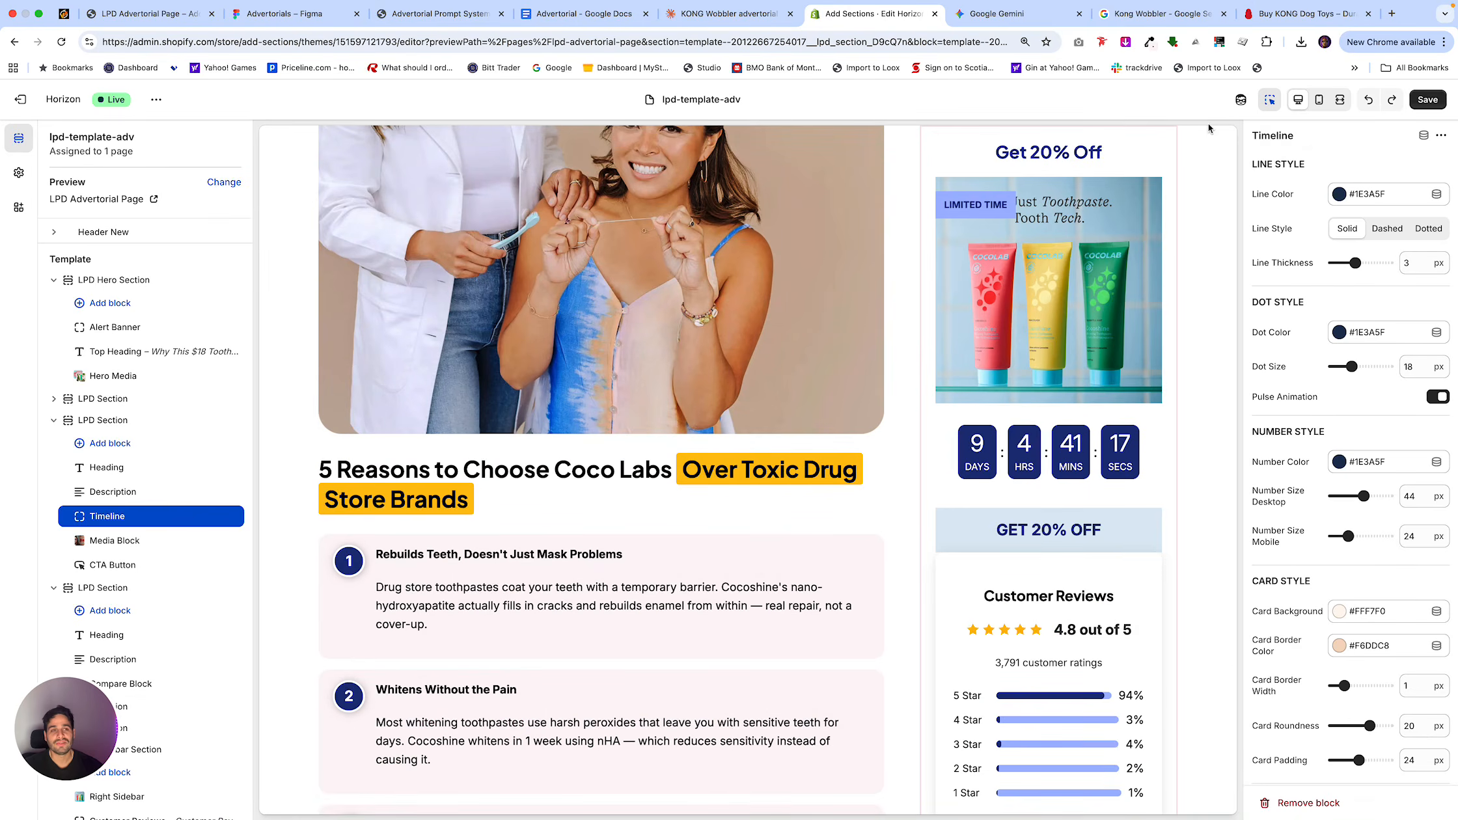
click(1321, 106)
scroll(812, 399, down, 12)
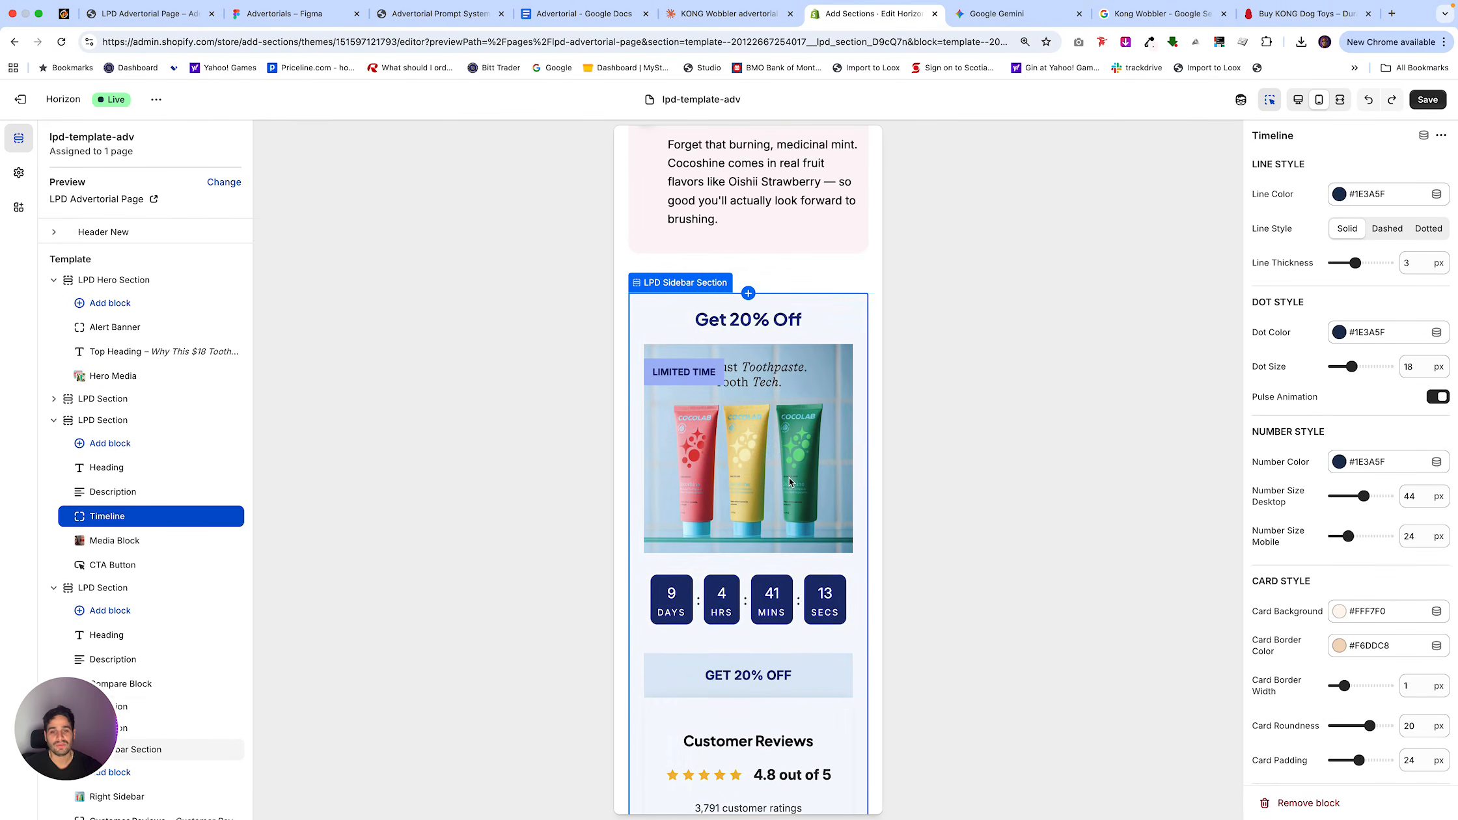
scroll(771, 482, down, 2)
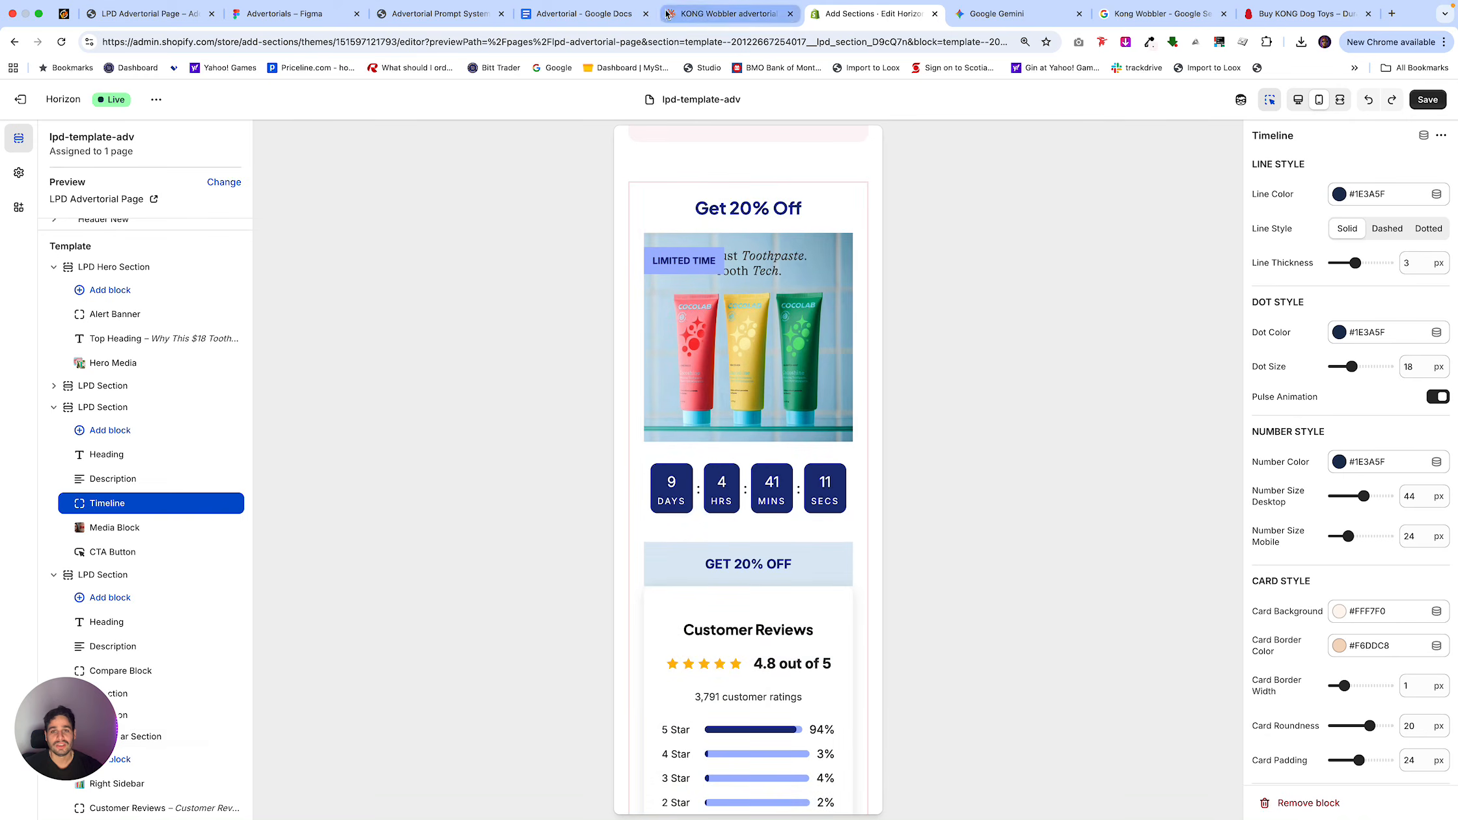
Submit the copied 5 Reasons Why prompt in the KONG Wobbler Claude chat.
click(726, 13)
click(787, 761)
key(super+v)
key(Return)
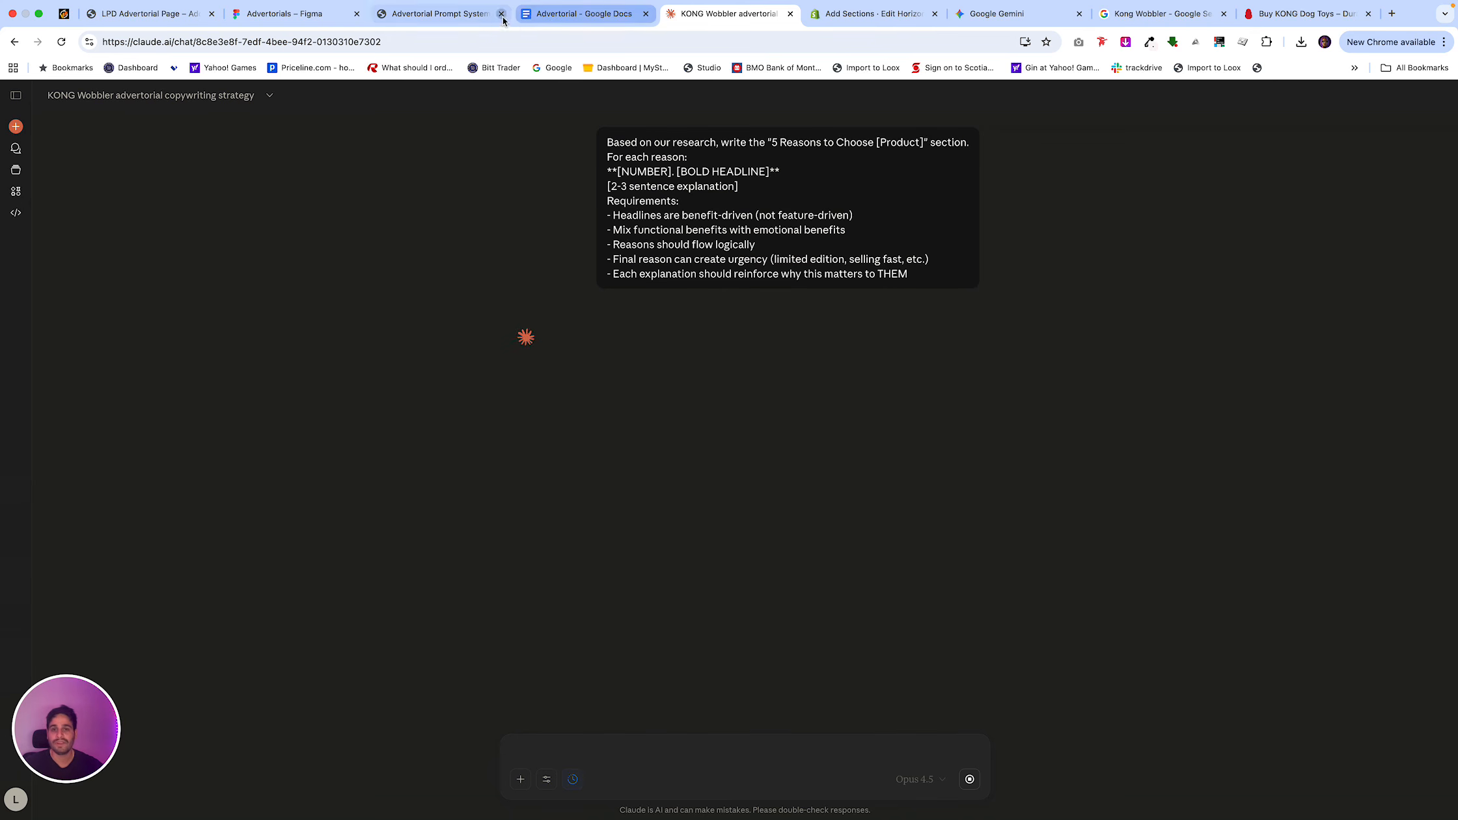
Return the Shopify theme editor preview to desktop and review the advertorial page from the comparison chart up to the hero section.
click(873, 18)
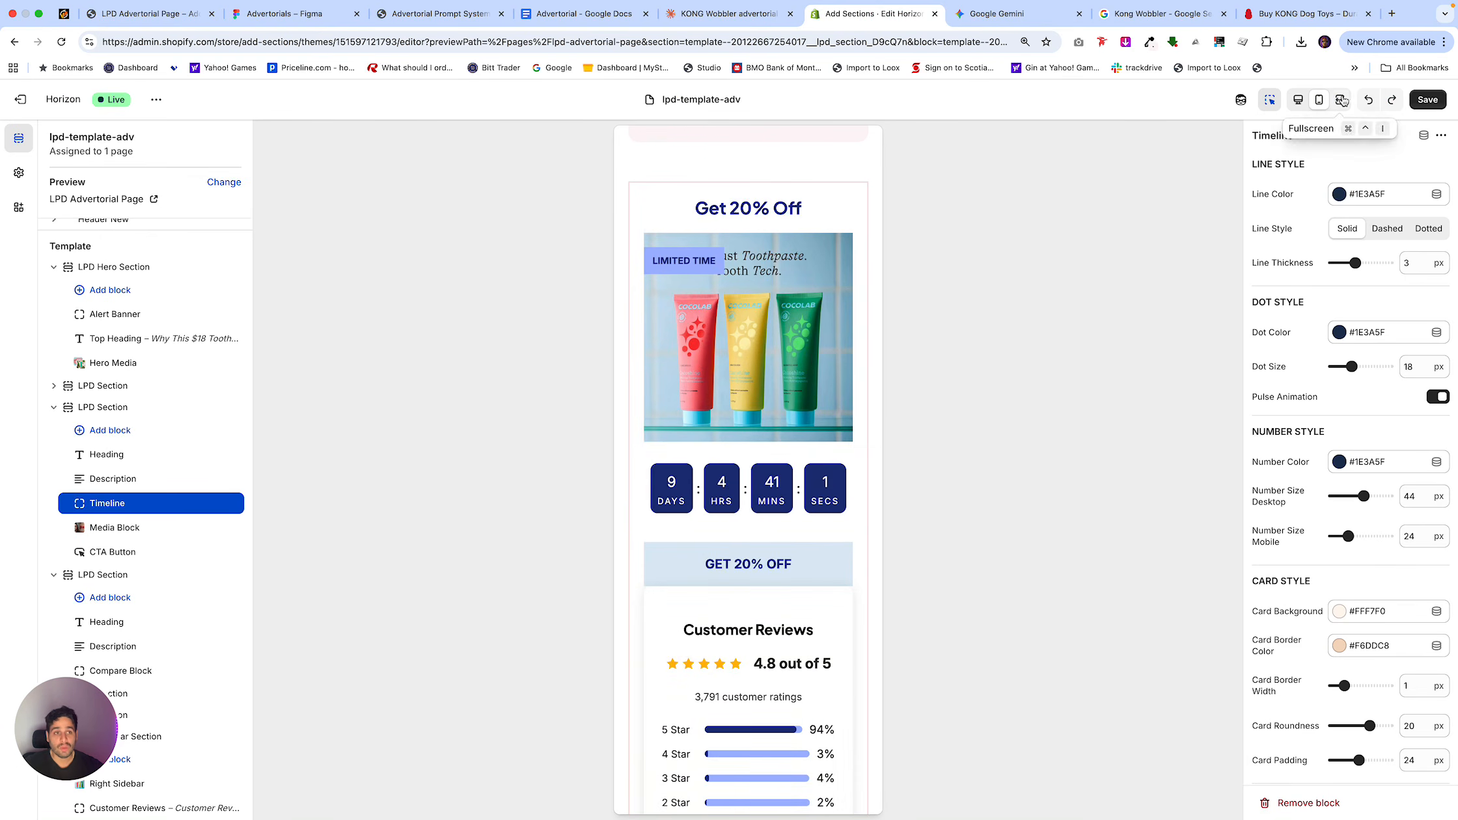
click(1298, 98)
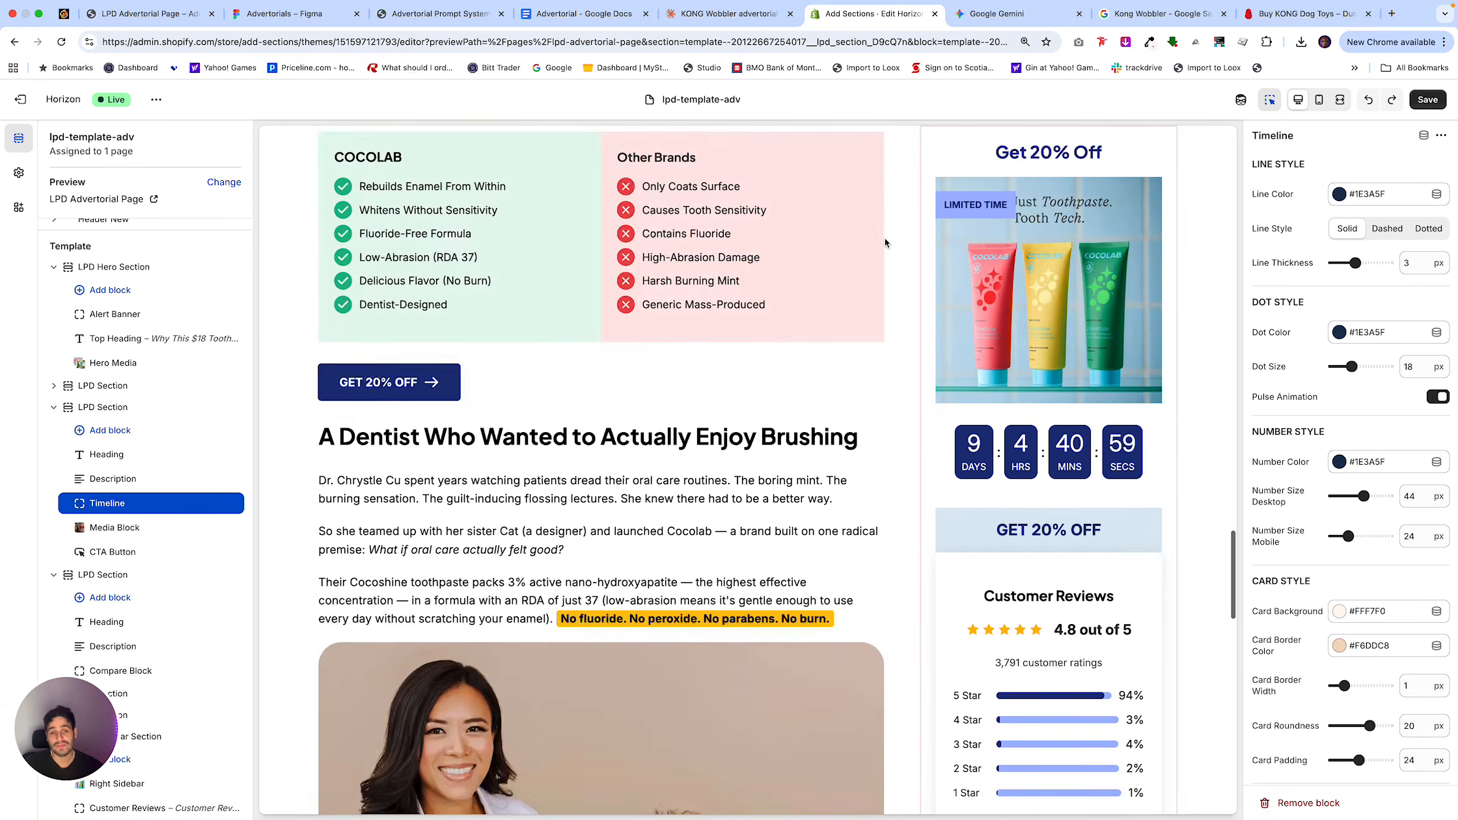
scroll(885, 241, up, 15)
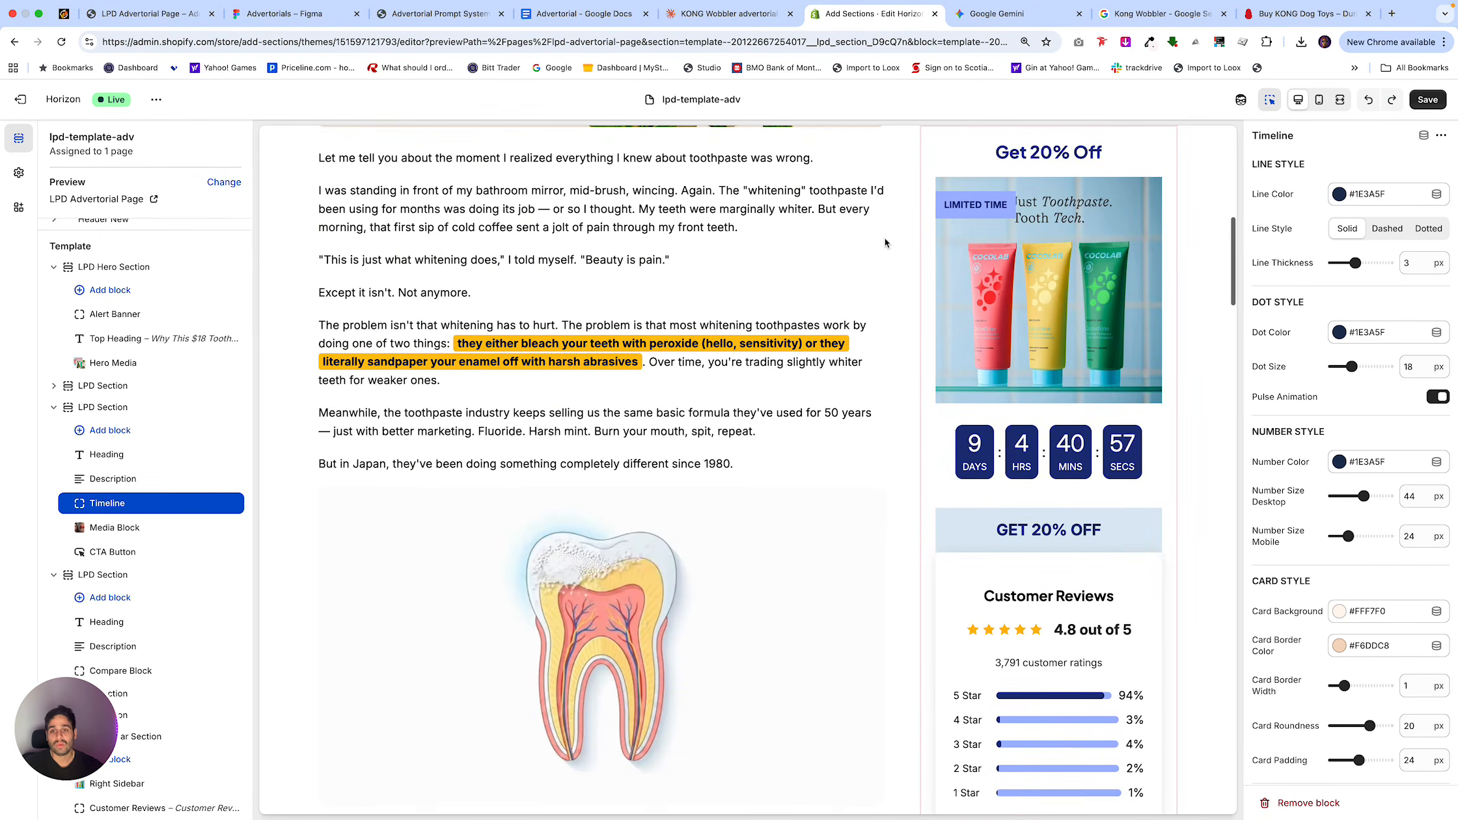
scroll(885, 242, up, 10)
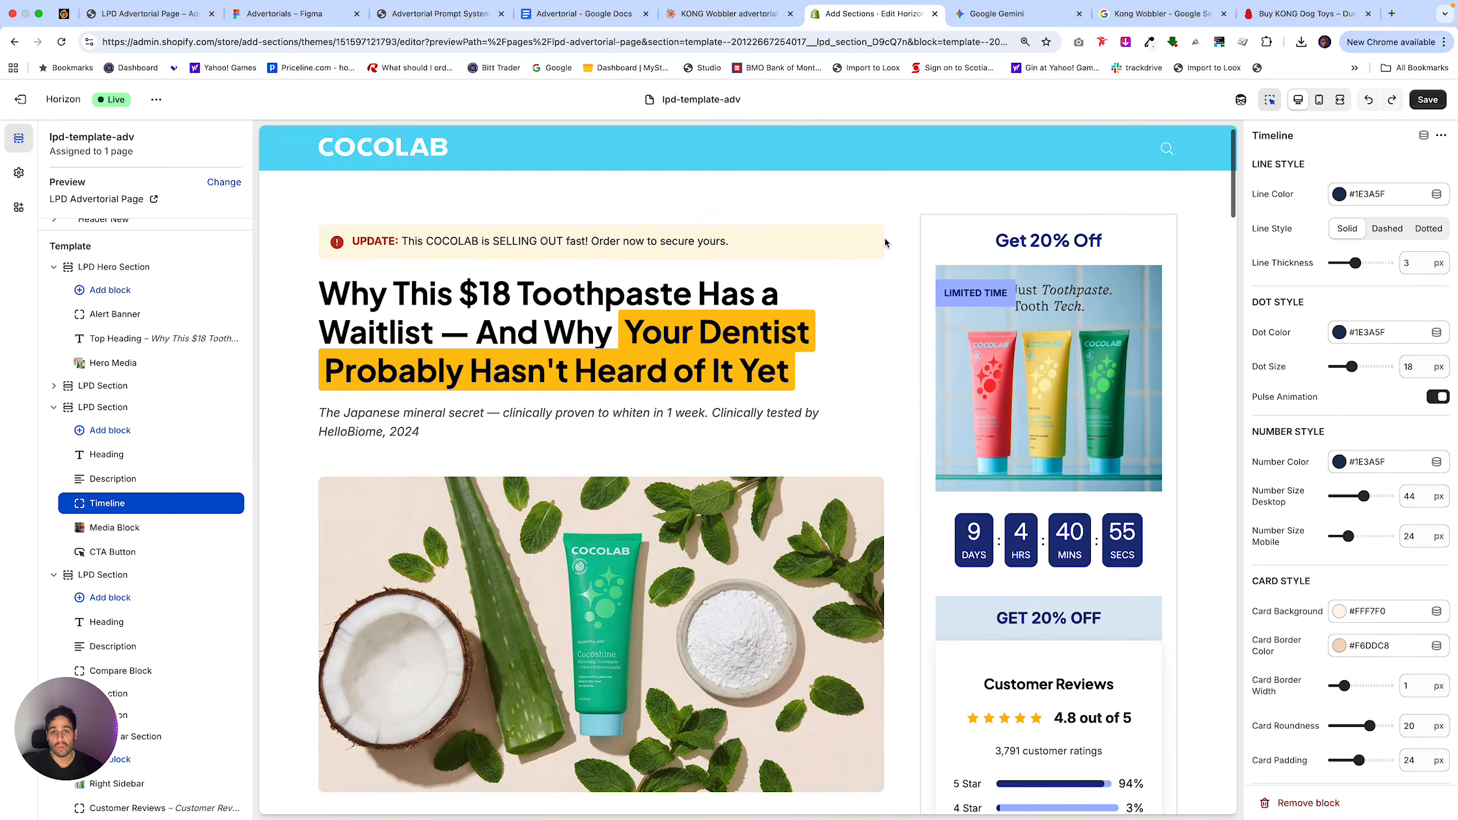
scroll(885, 243, down, 6)
scroll(885, 238, up, 5)
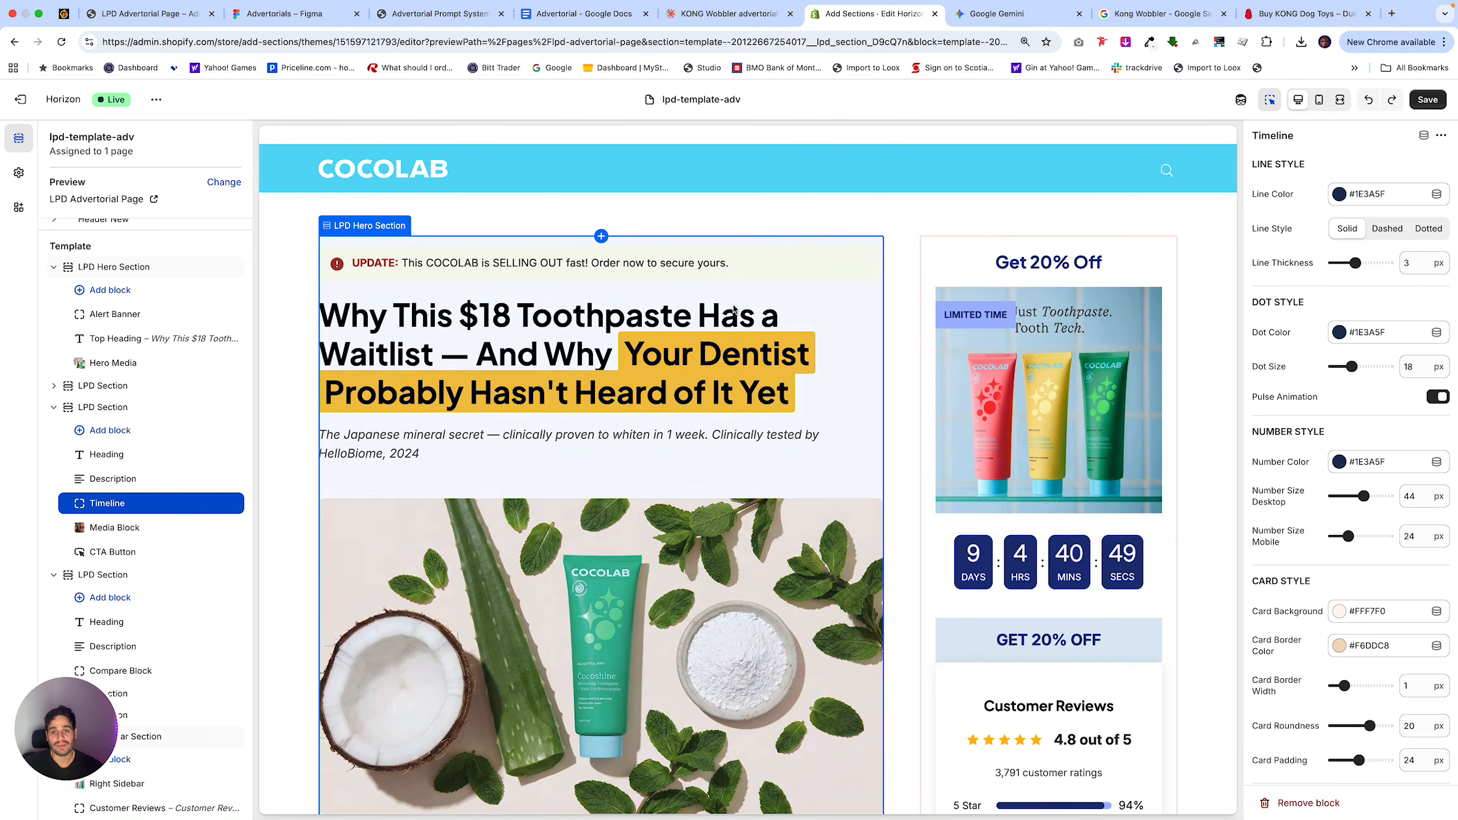
scroll(709, 303, down, 5)
scroll(709, 304, up, 5)
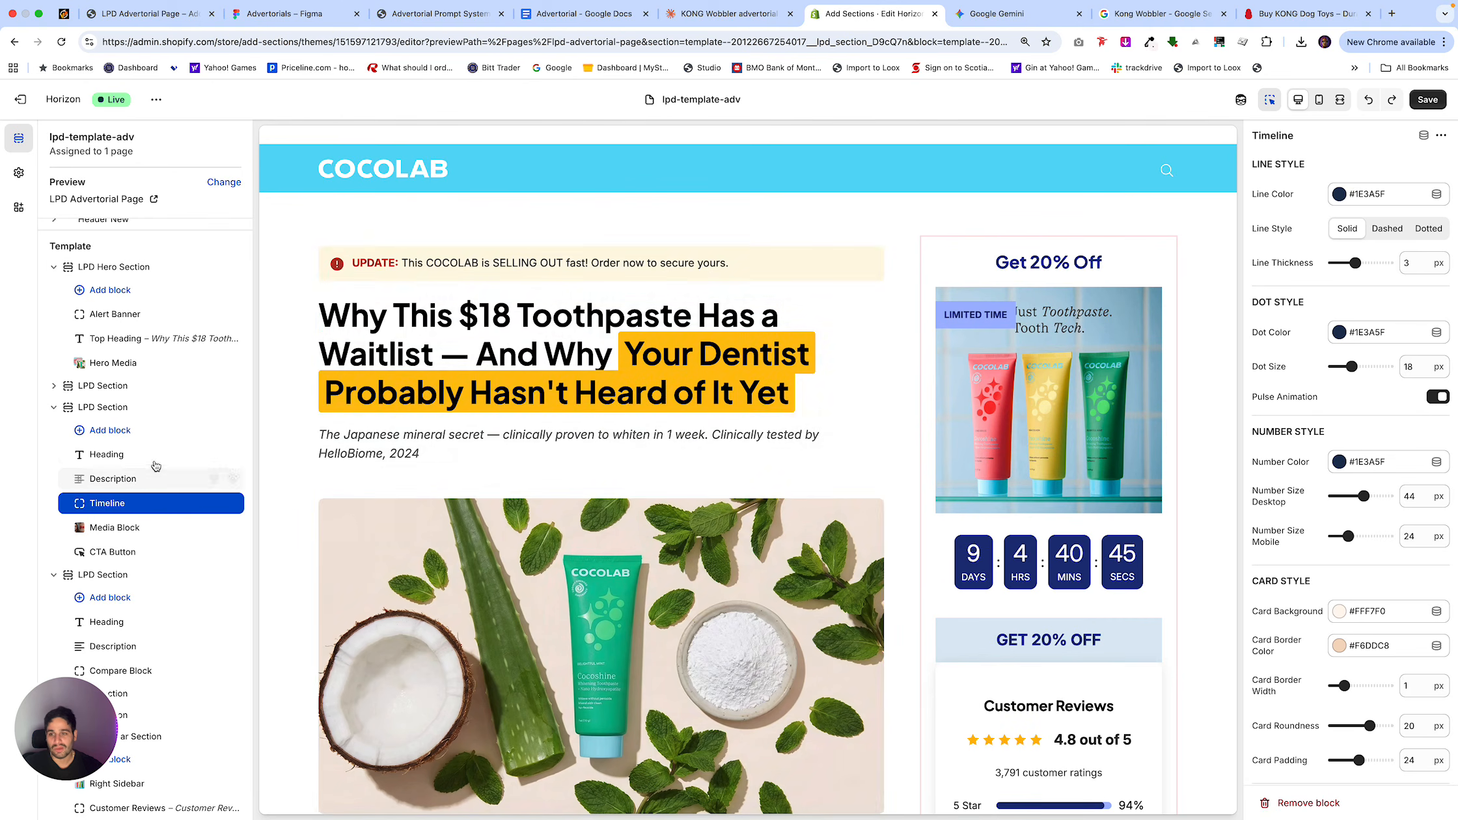
Open the hero section's Top Heading block for editing and copy the headline "The Dangerous Thing That Happens When Your Dog Eats In Under 60 Seconds" from the Advertorial Google Doc.
click(312, 343)
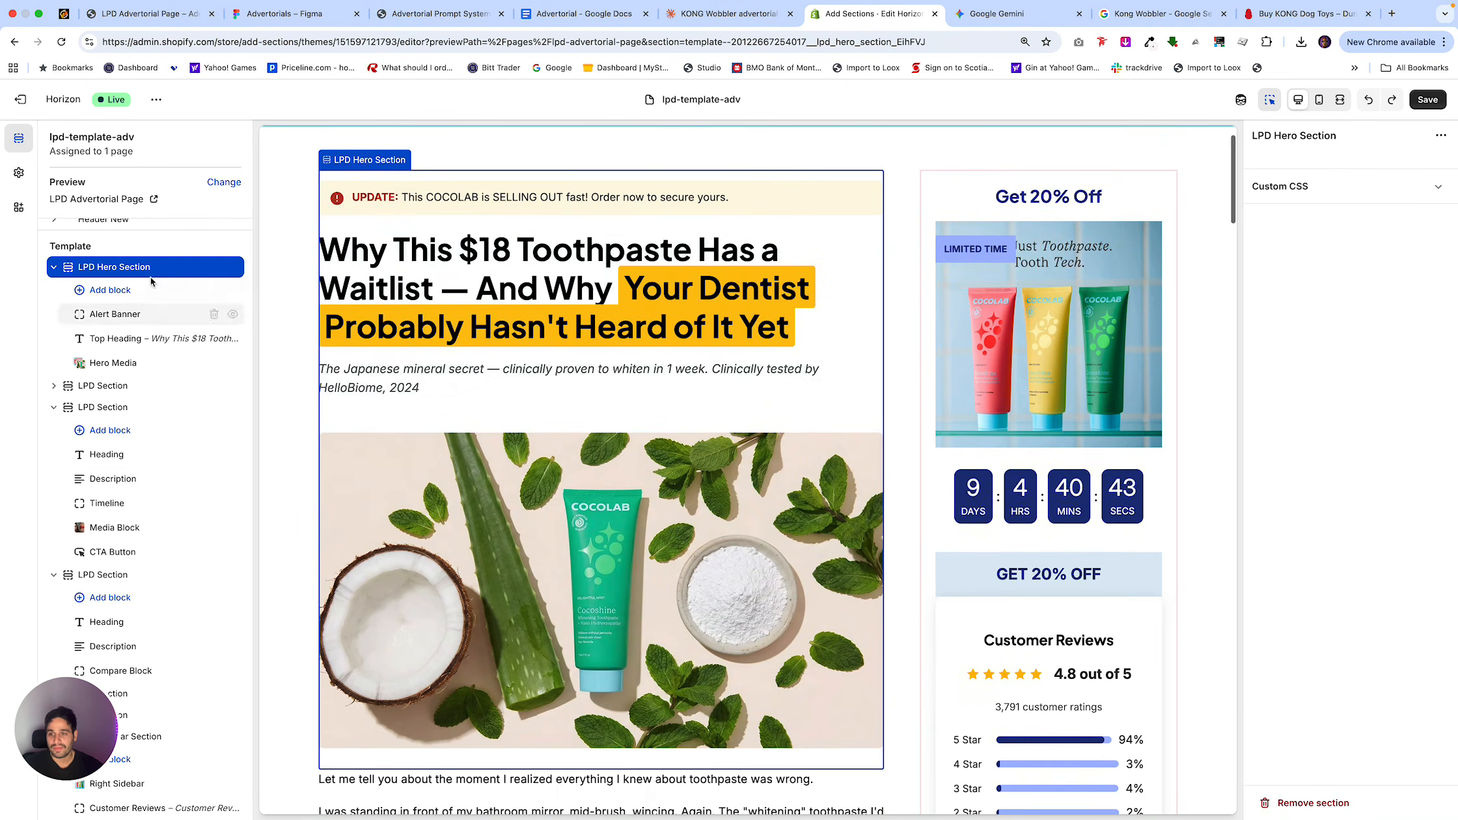
click(129, 344)
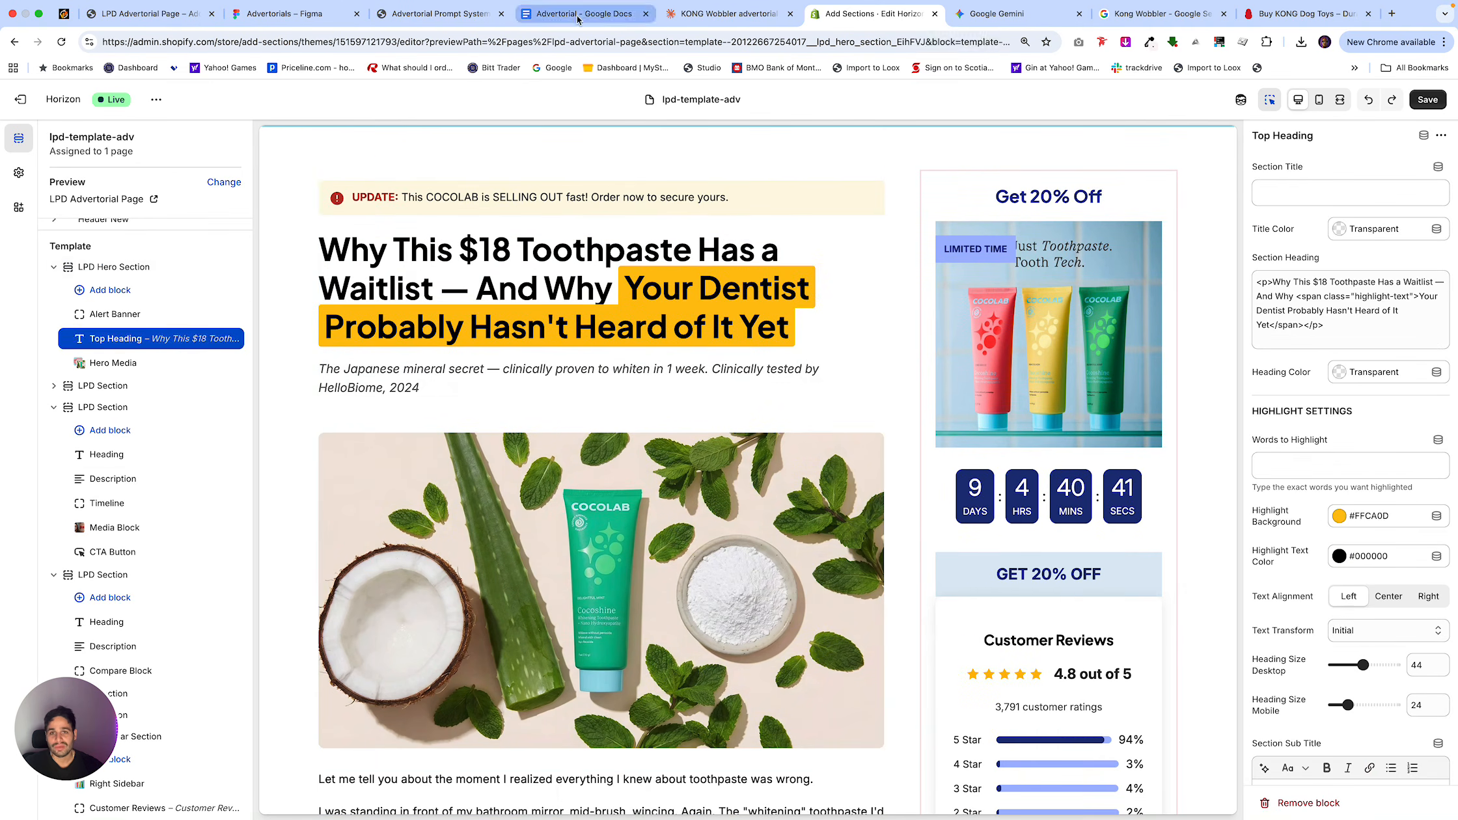
click(576, 13)
scroll(678, 193, up, 10)
scroll(677, 193, up, 15)
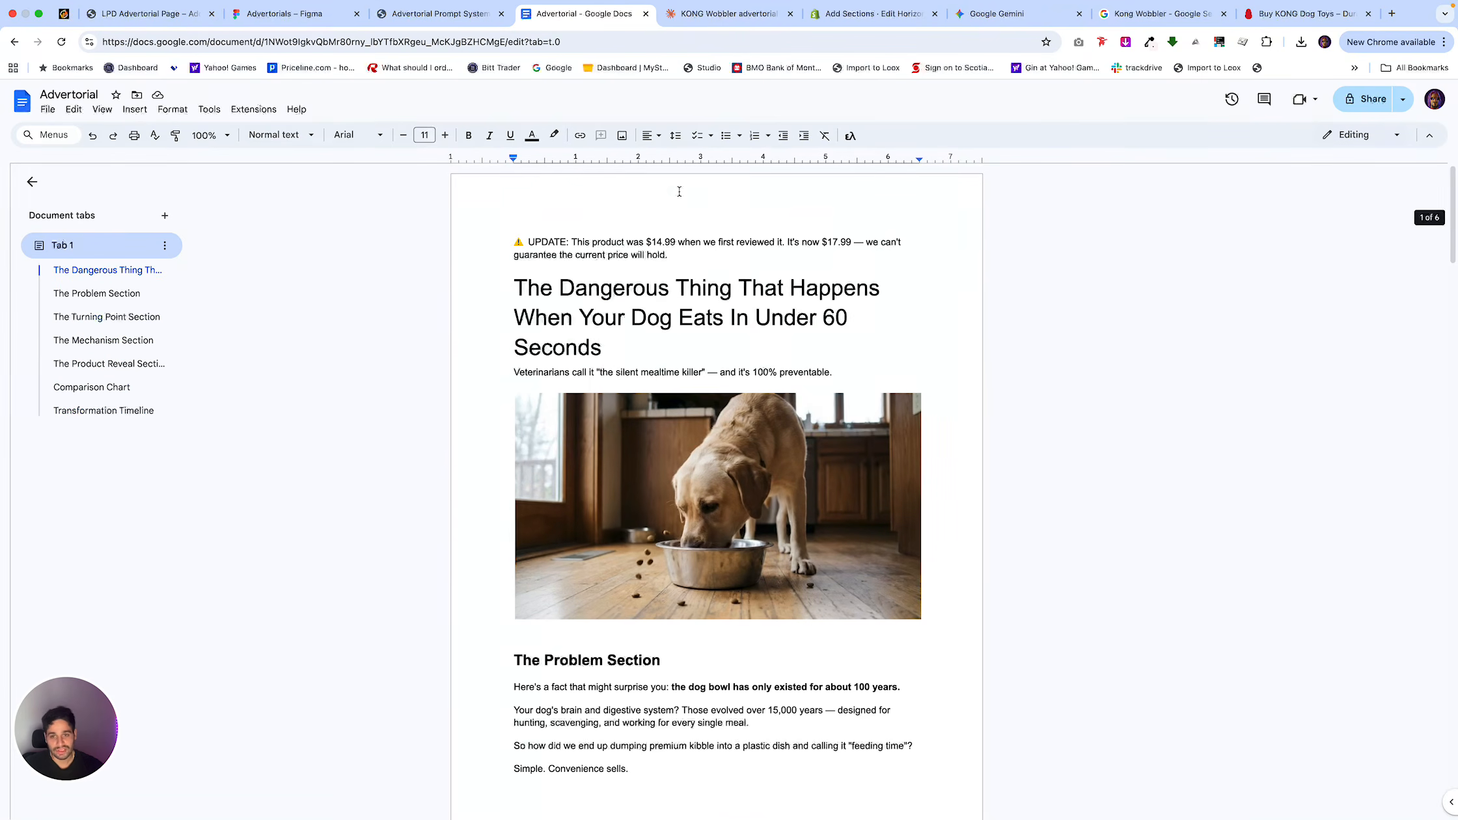
drag(615, 347, 514, 289)
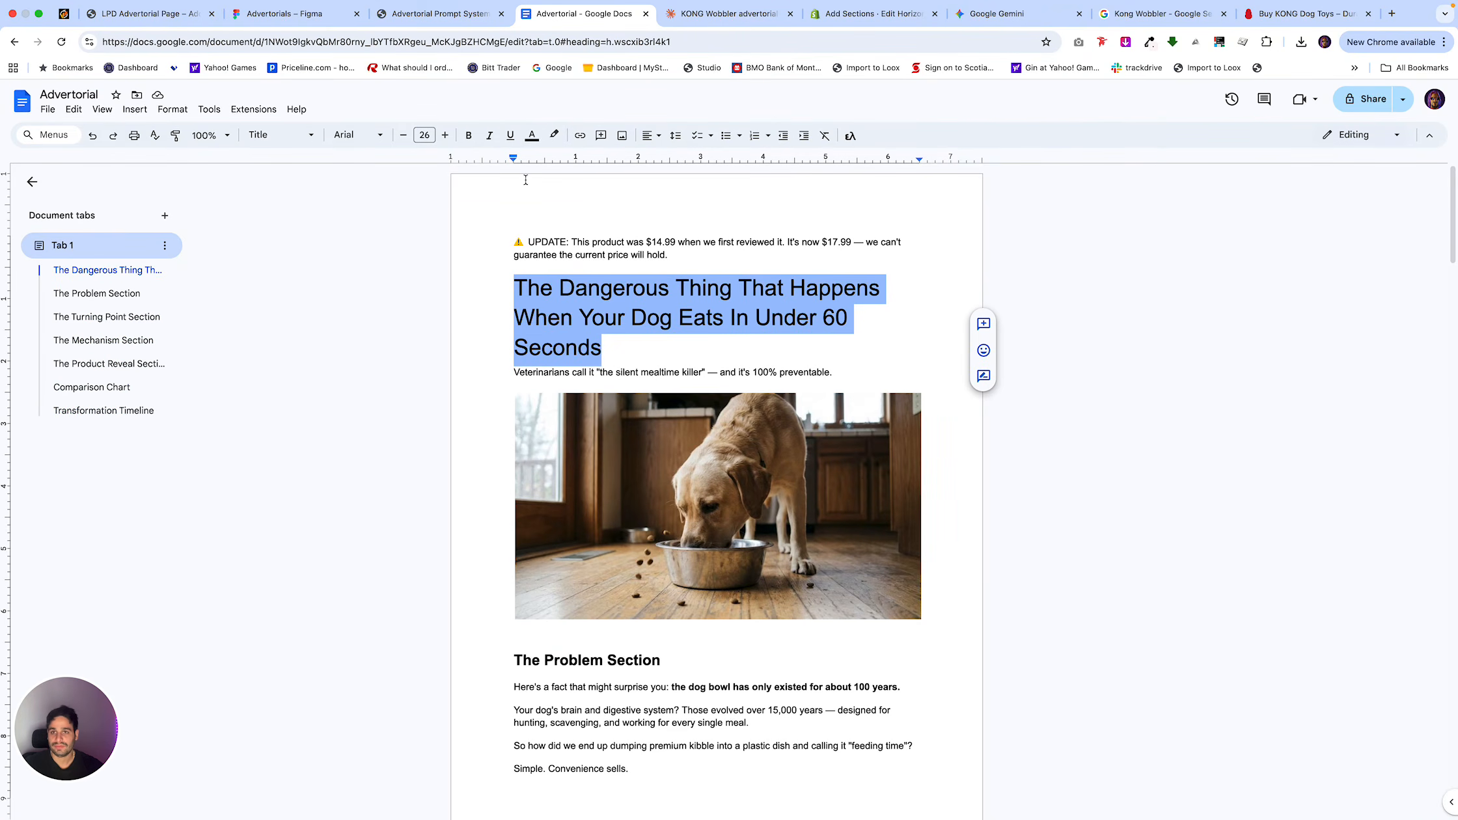
In the Shopify theme editor, replace the Top Heading's section heading with "The Dangerous Thing That Happens When Your Dog Eats In Under 60 Seconds".
click(462, 17)
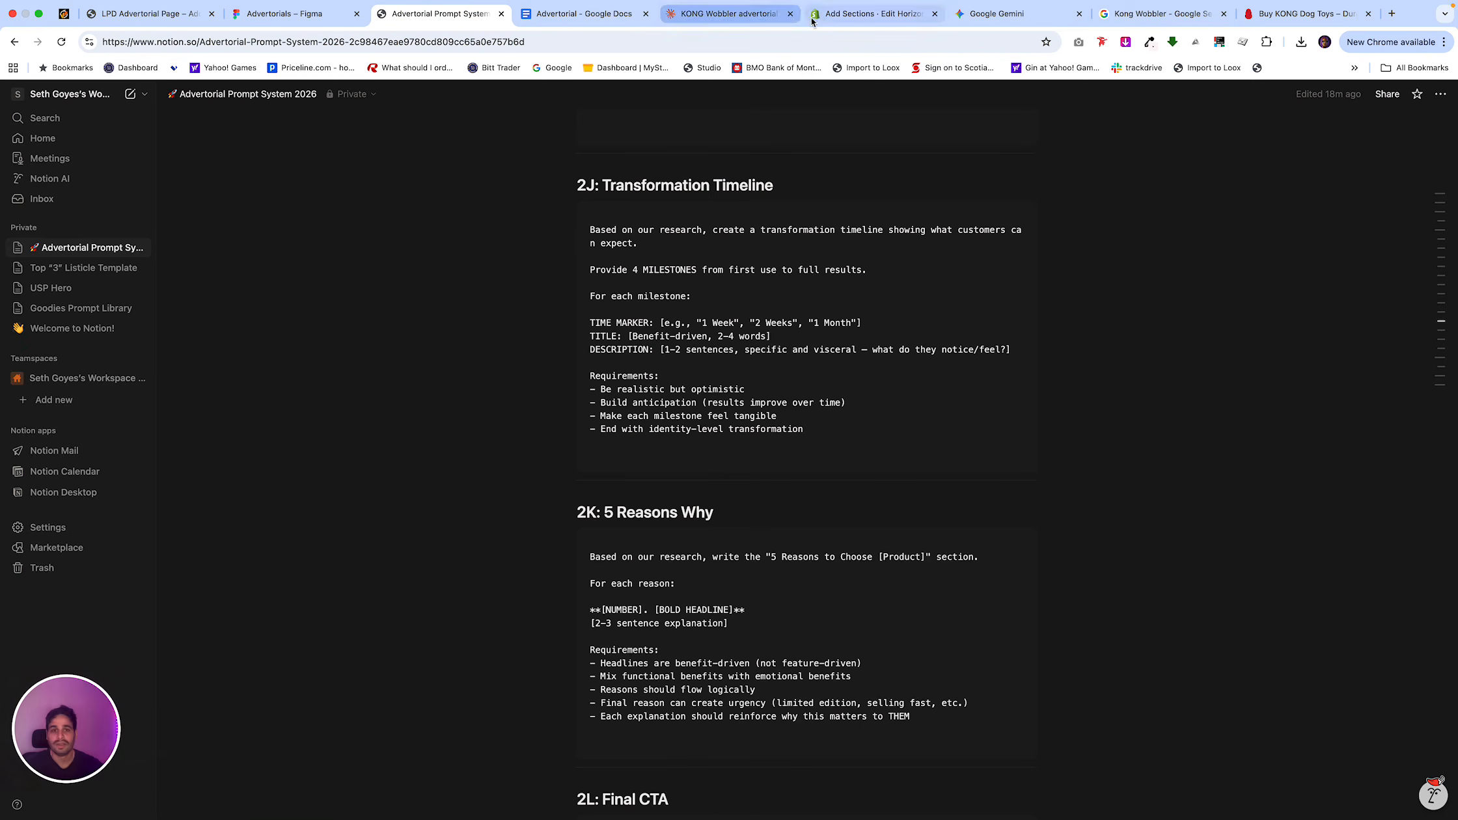
click(872, 13)
drag(1367, 325, 1261, 284)
key(super+v)
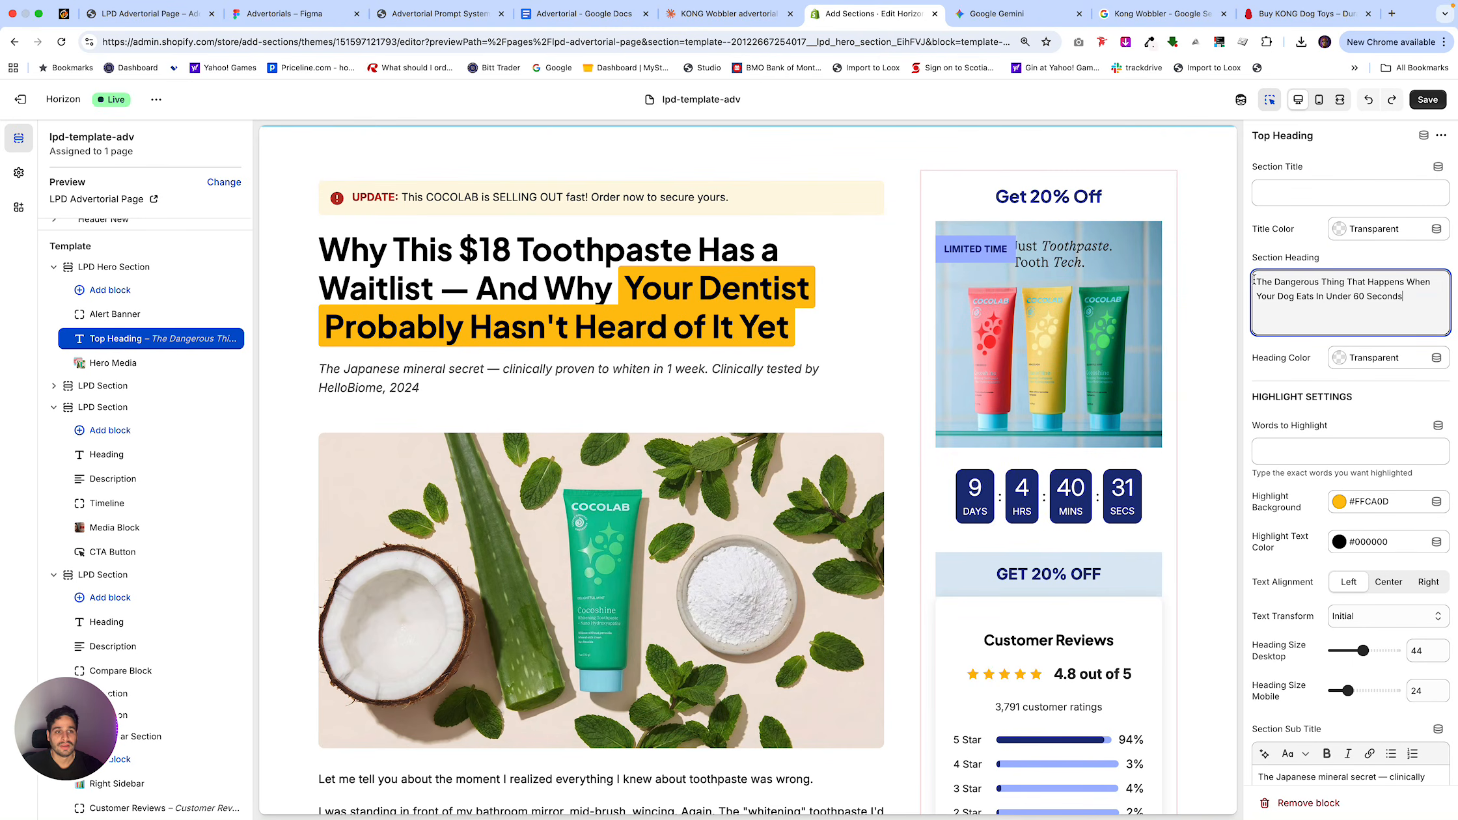
Set "In Under 60 Seconds" as the words to highlight in the hero heading.
drag(1402, 301, 1312, 296)
click(1304, 449)
text(In Under 60 Seconds)
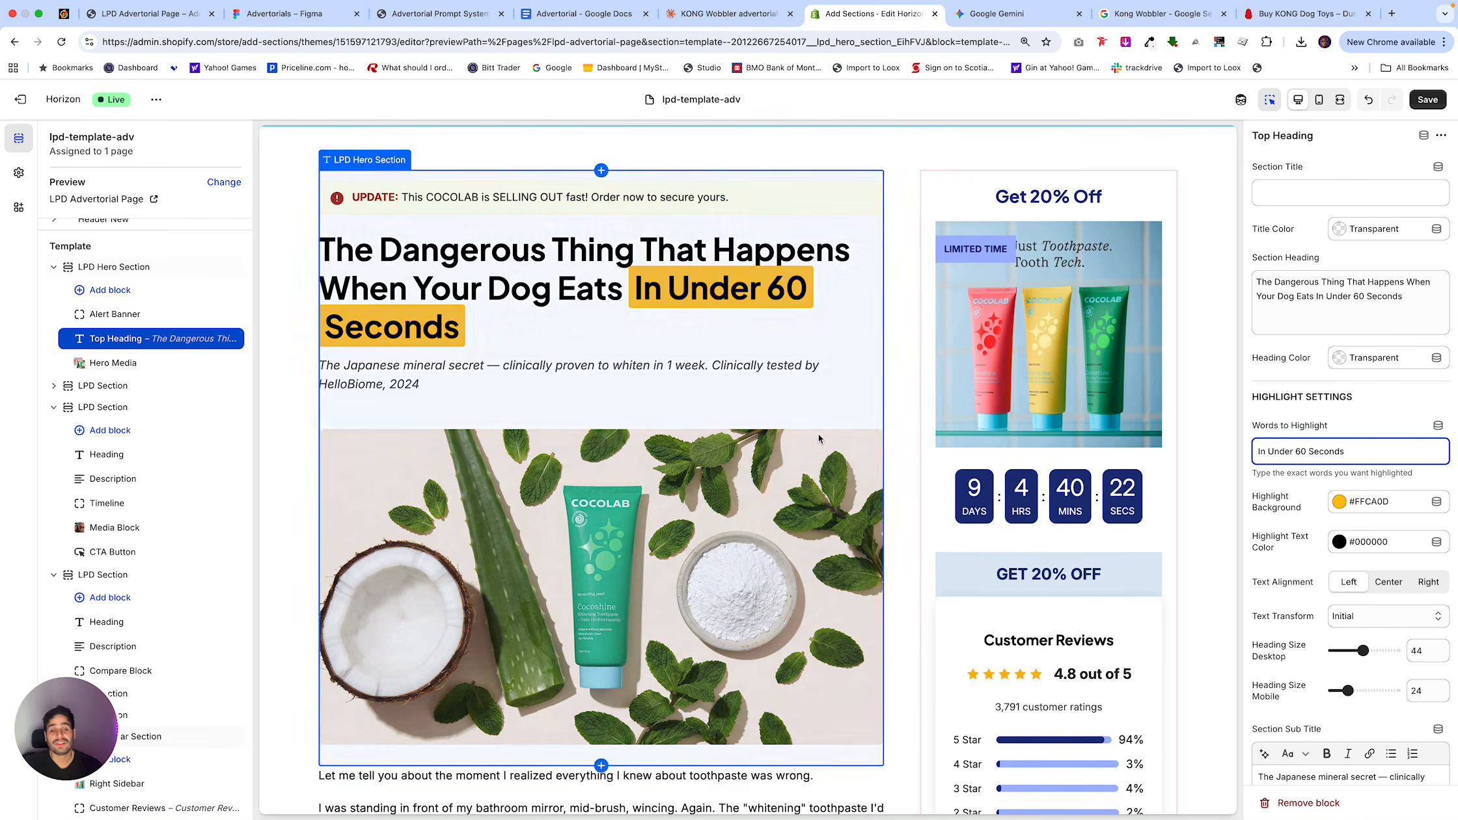
Open the Description block of the section below the hero and undo the hero heading's highlighted-words change.
scroll(604, 508, down, 5)
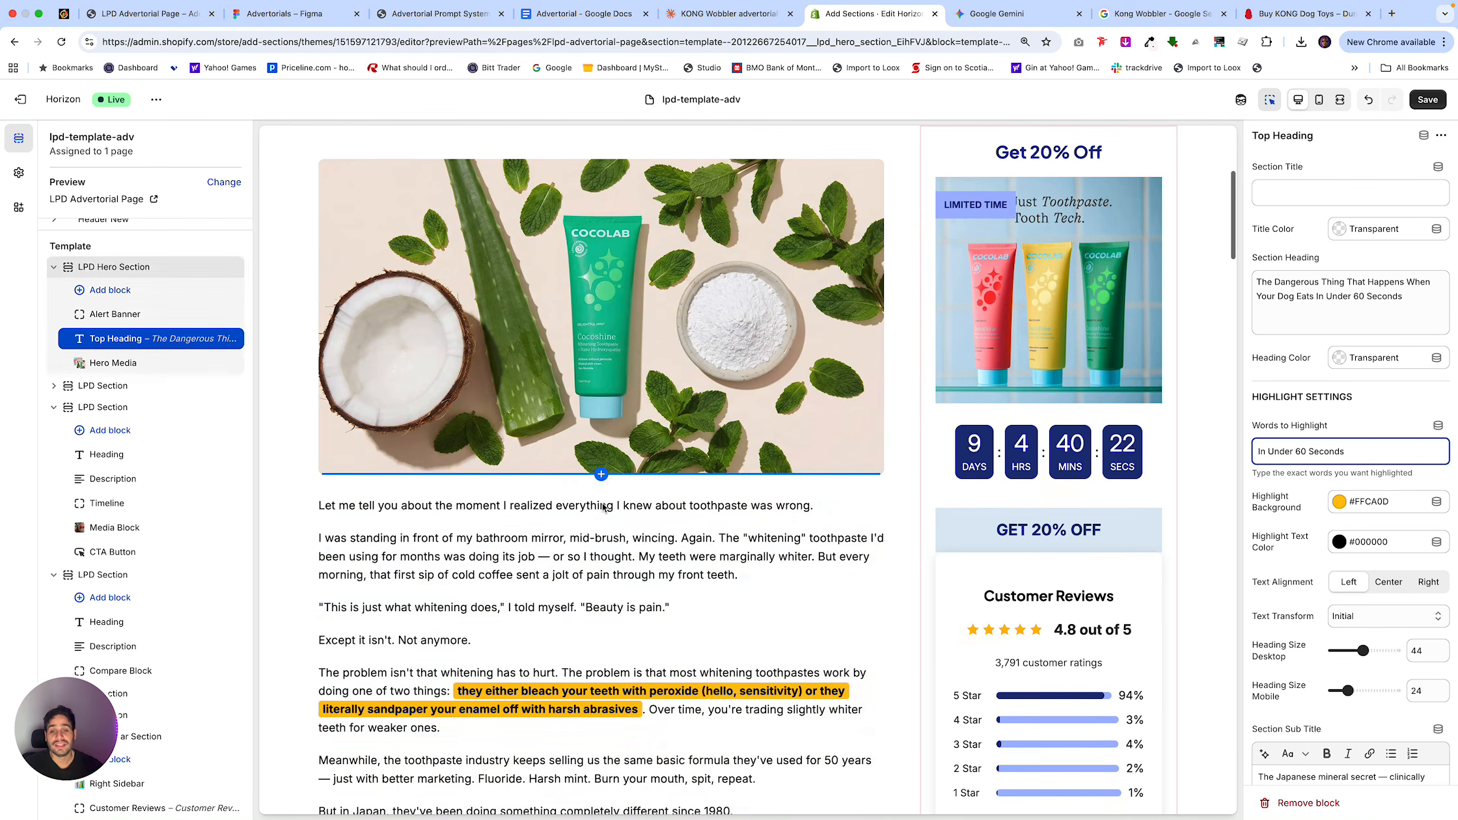
click(613, 578)
click(639, 567)
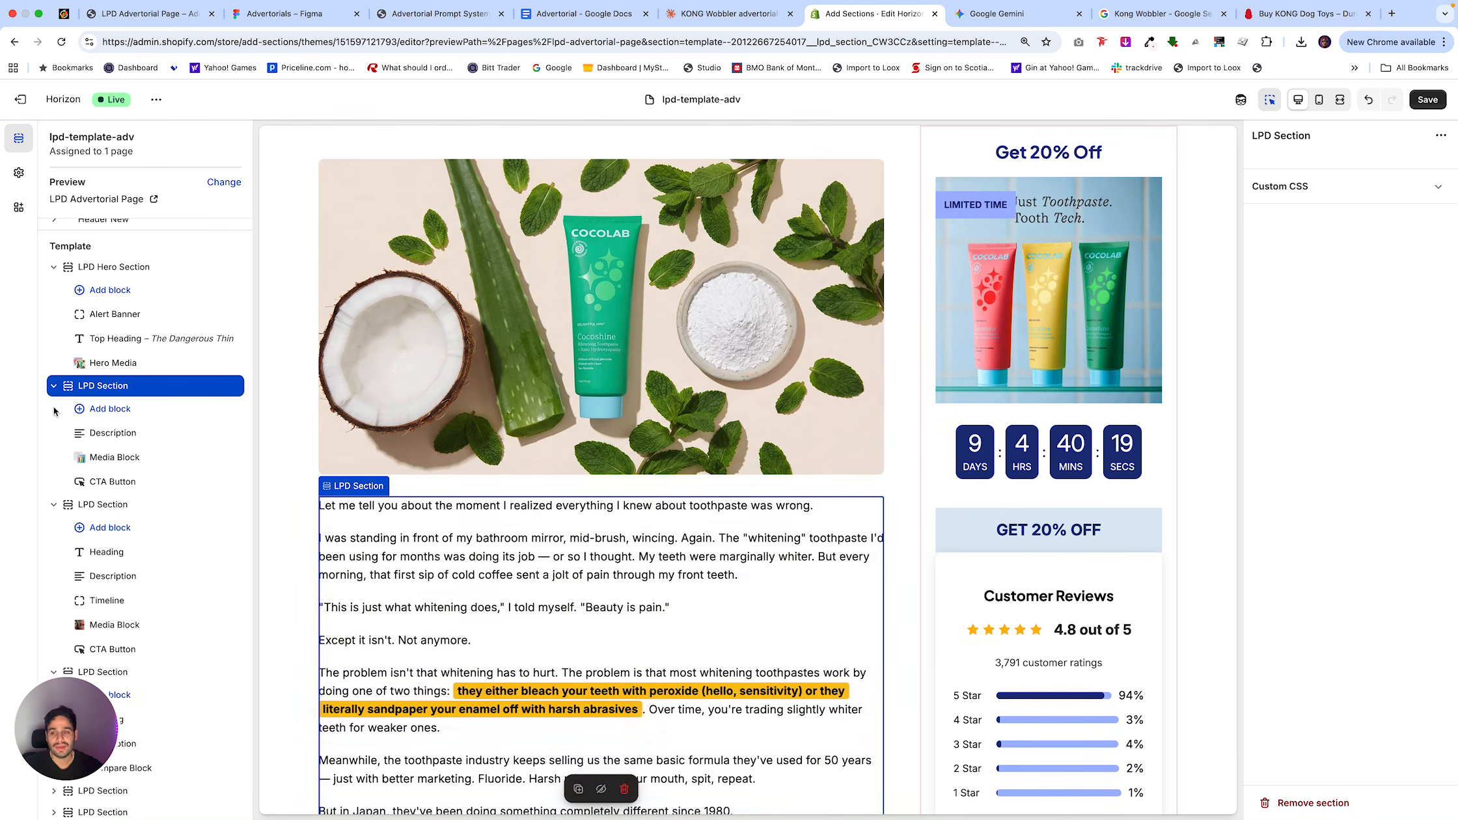
scroll(801, 480, up, 5)
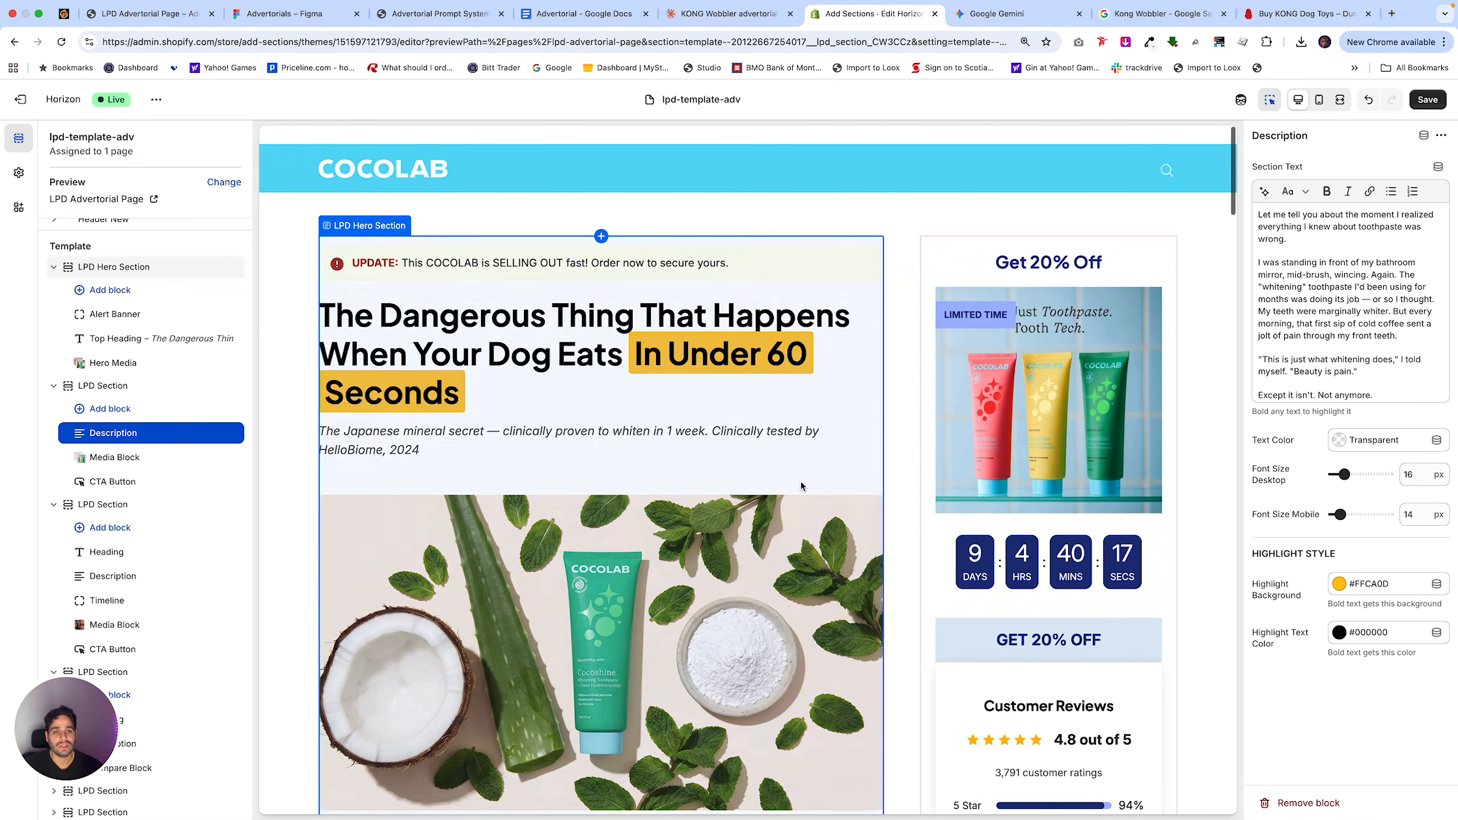
click(1367, 99)
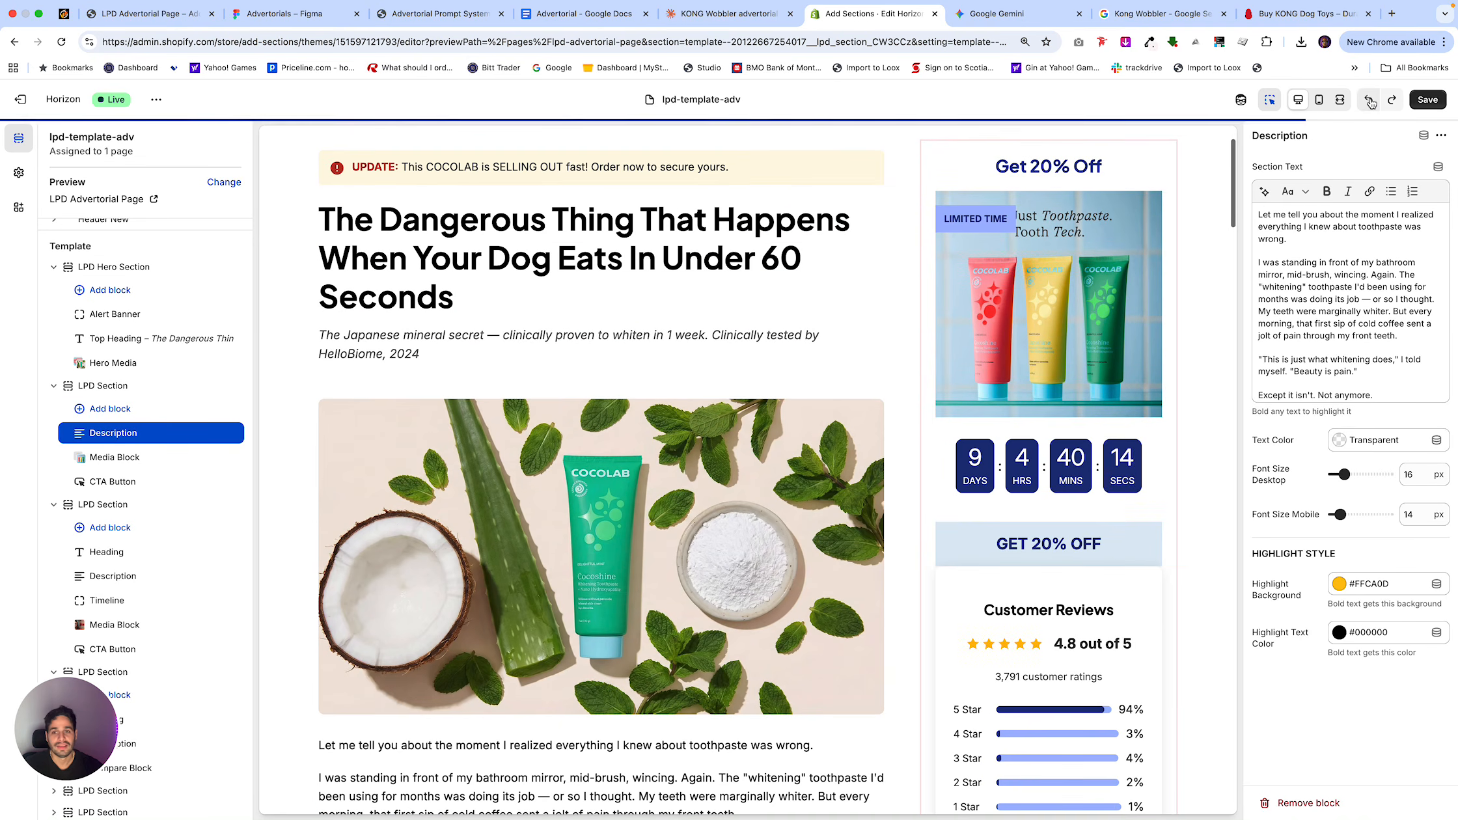
Copy the 5 Reasons to Choose KONG Wobbler copy from the Claude chat and paste it after the Transformation Timeline in the Advertorial Google Doc.
click(730, 14)
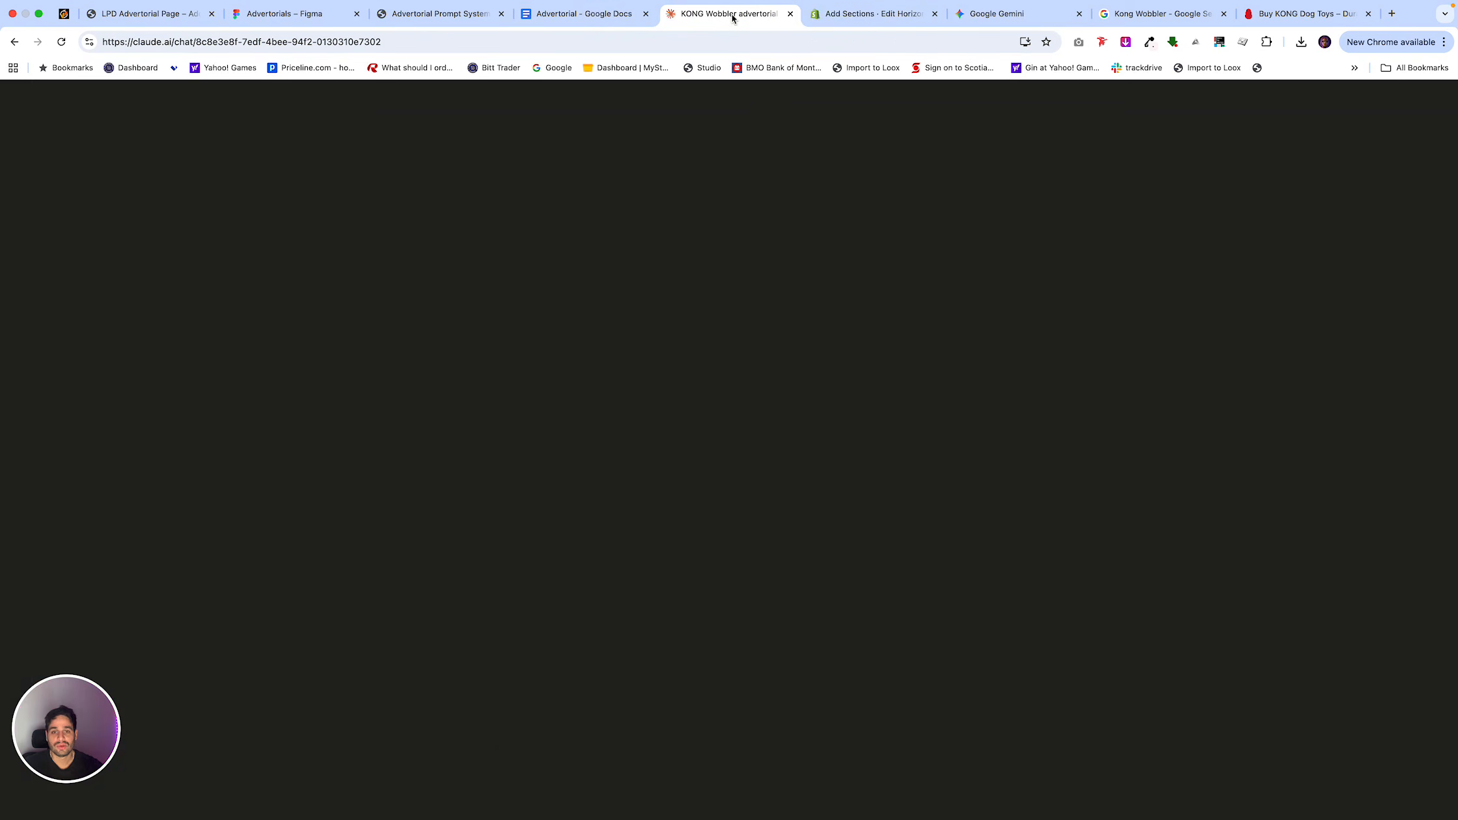
scroll(911, 293, down, 6)
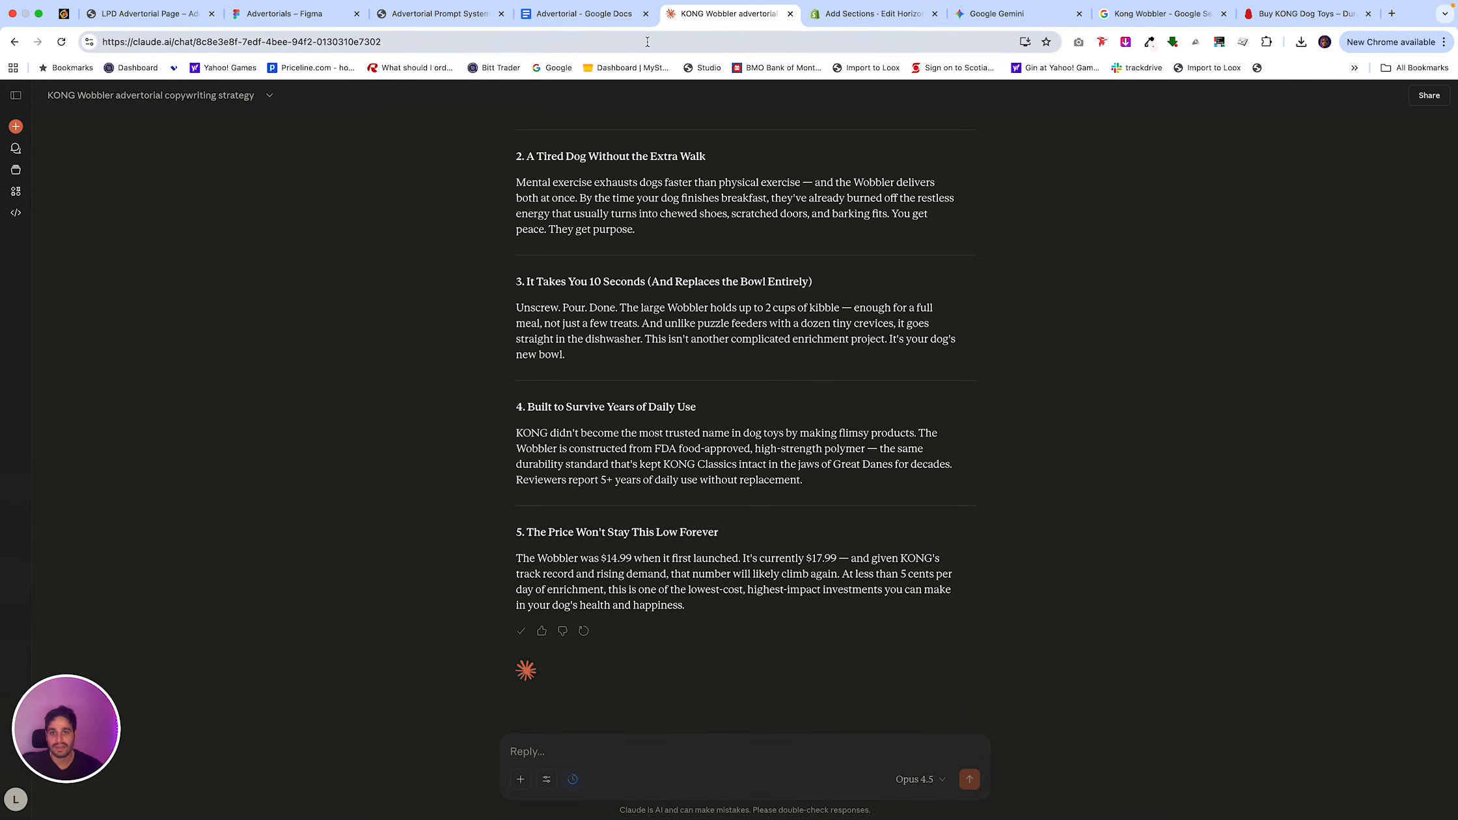
key(ctrl+shift+Tab)
scroll(666, 494, down, 20)
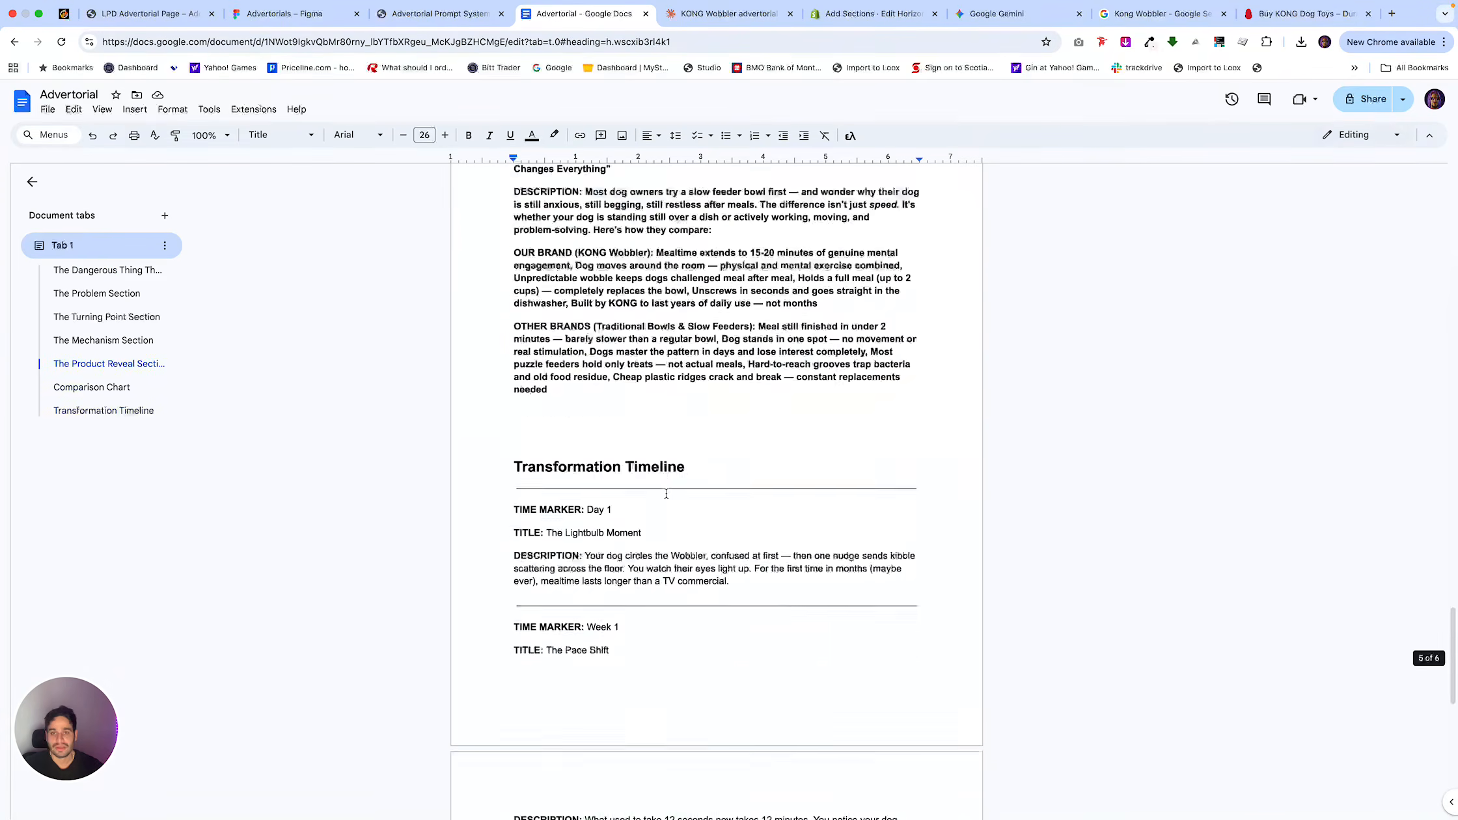
click(666, 493)
key(super+v)
scroll(665, 494, up, 5)
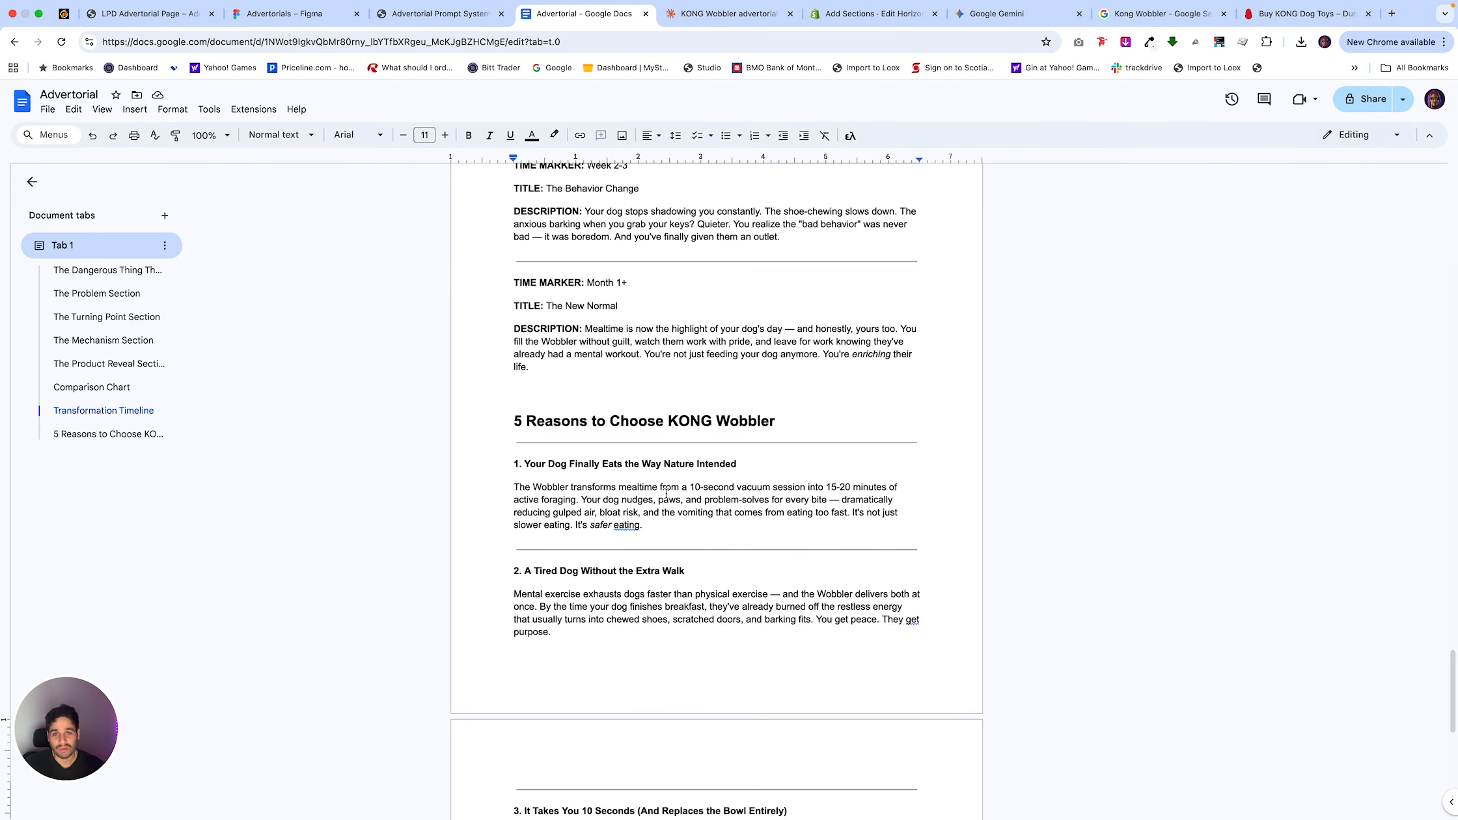
Review the Google Doc from the 5 Reasons section back to the headline, and examine the hero and first text section in the Shopify preview.
scroll(738, 602, down, 5)
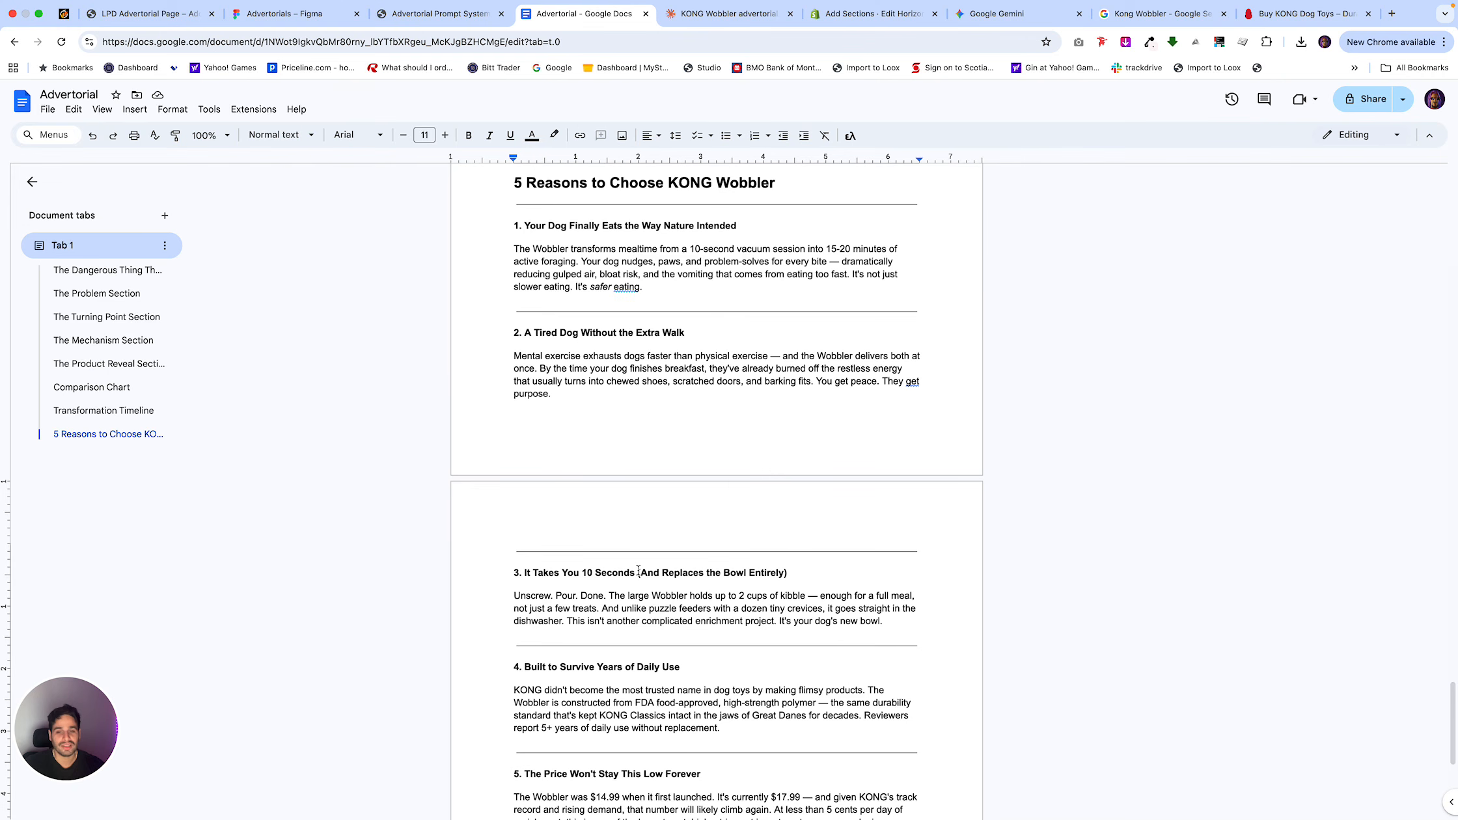
scroll(638, 571, down, 2)
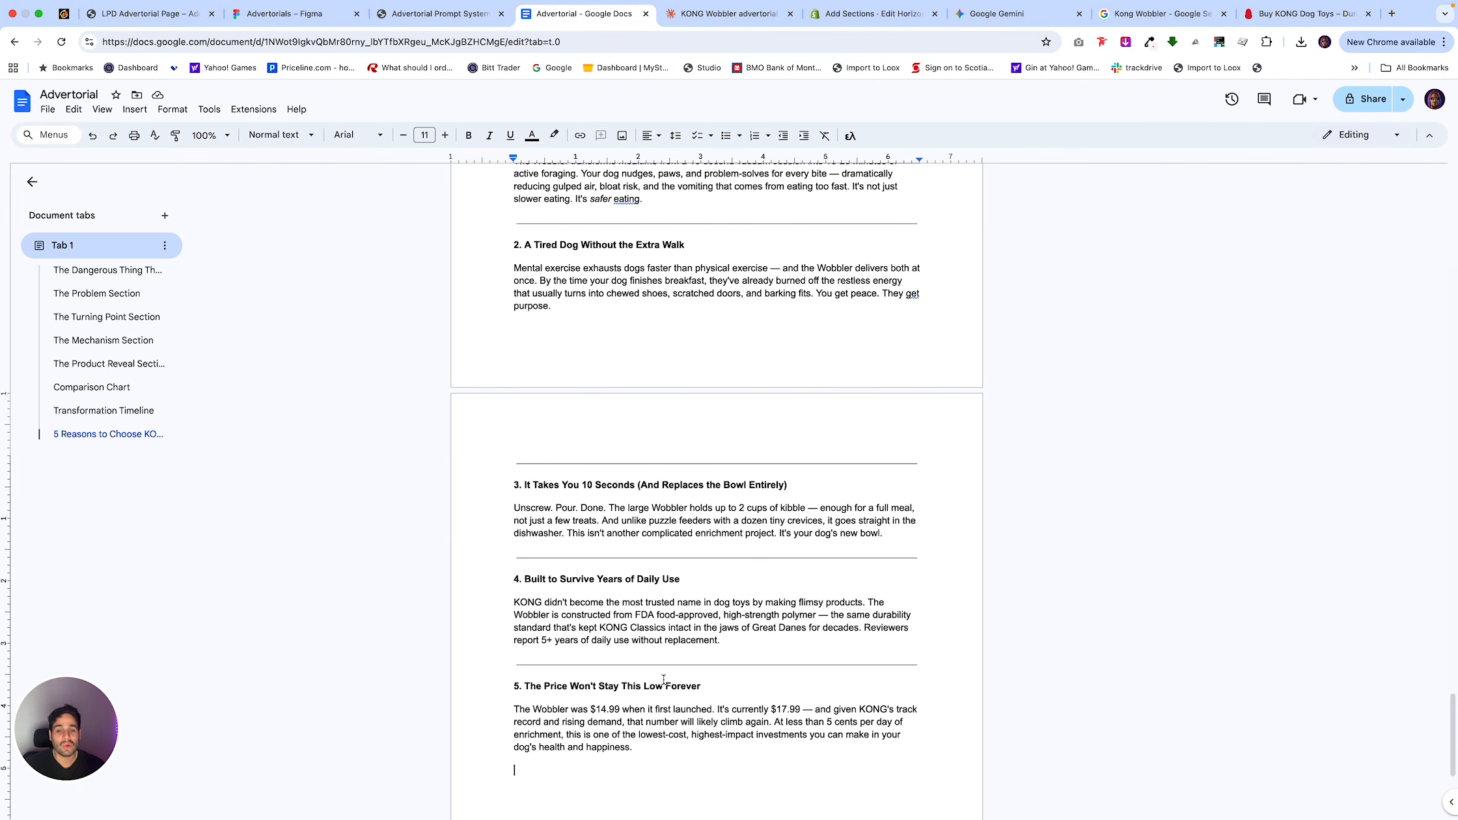
scroll(704, 576, up, 20)
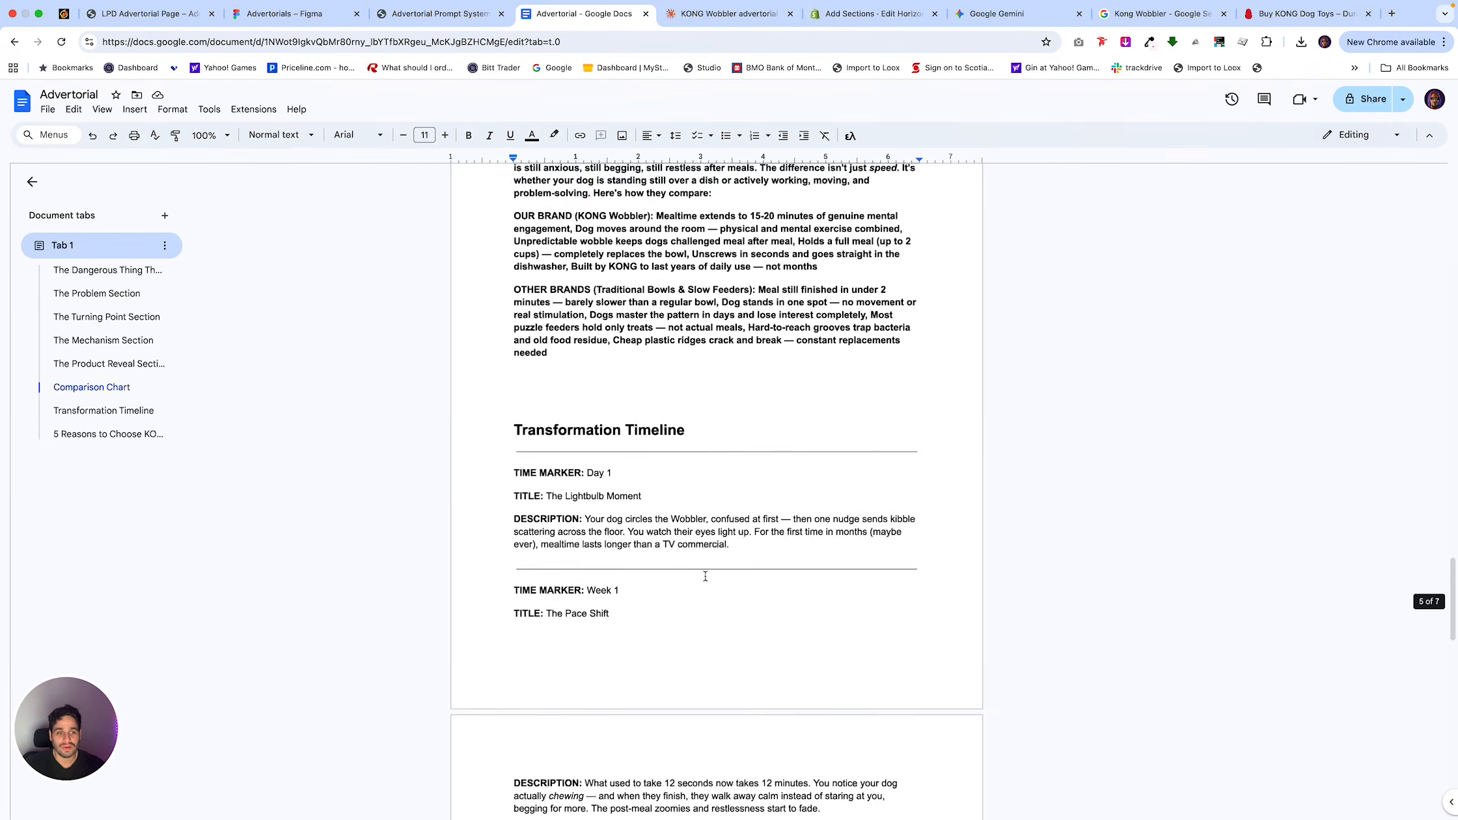
scroll(704, 576, up, 20)
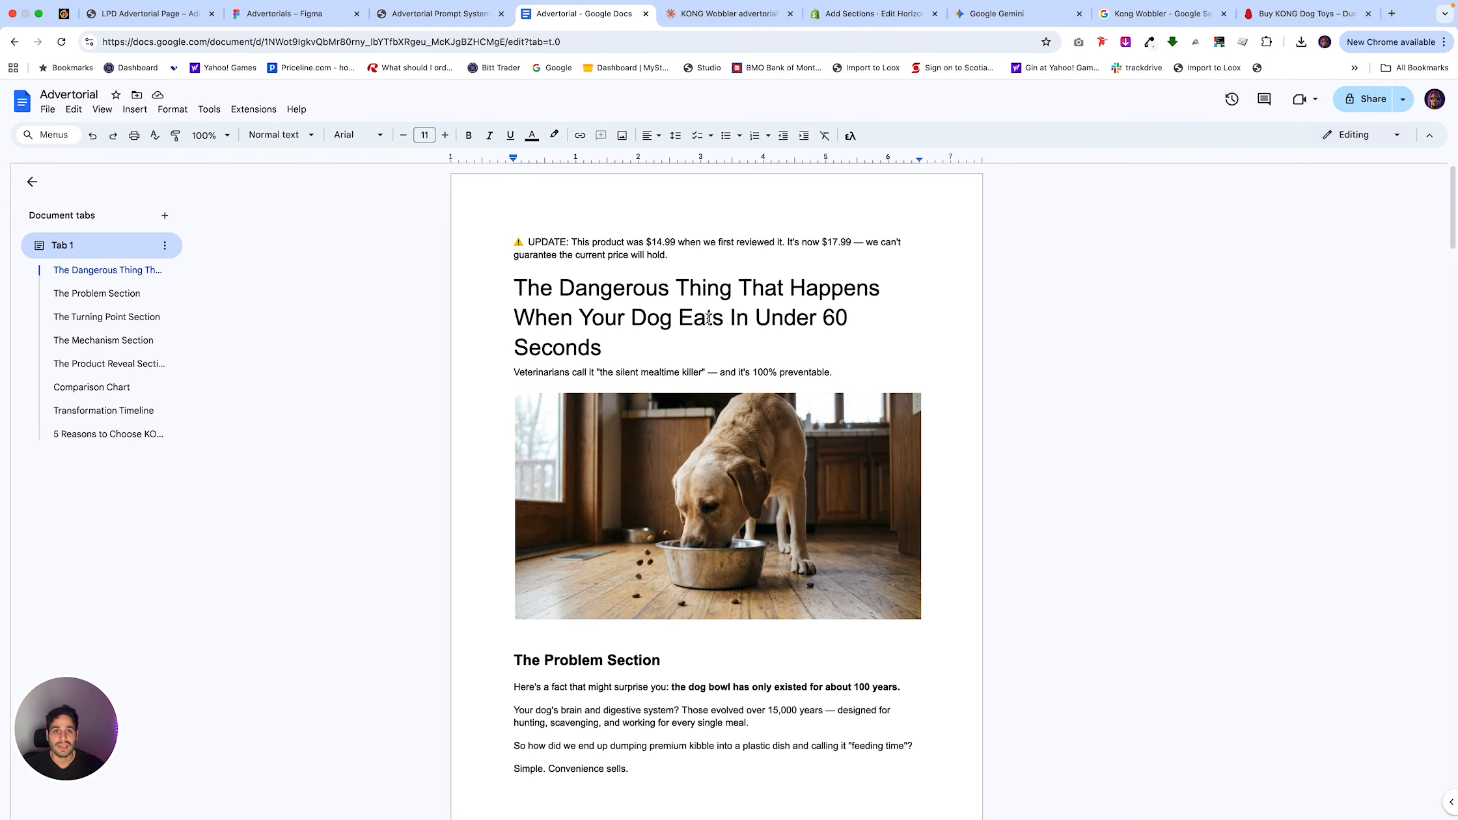
click(866, 14)
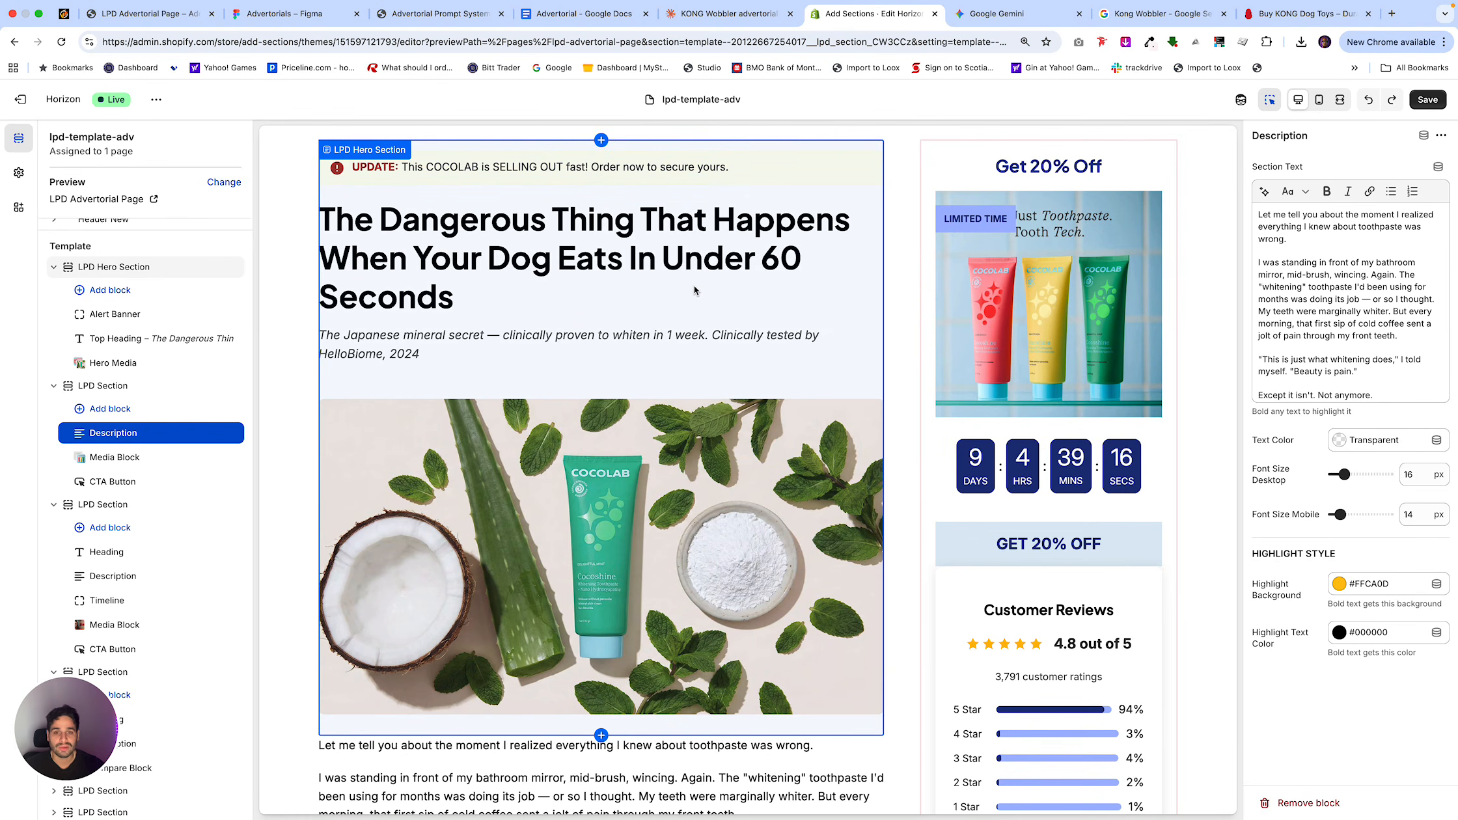
scroll(722, 434, down, 5)
scroll(723, 433, up, 8)
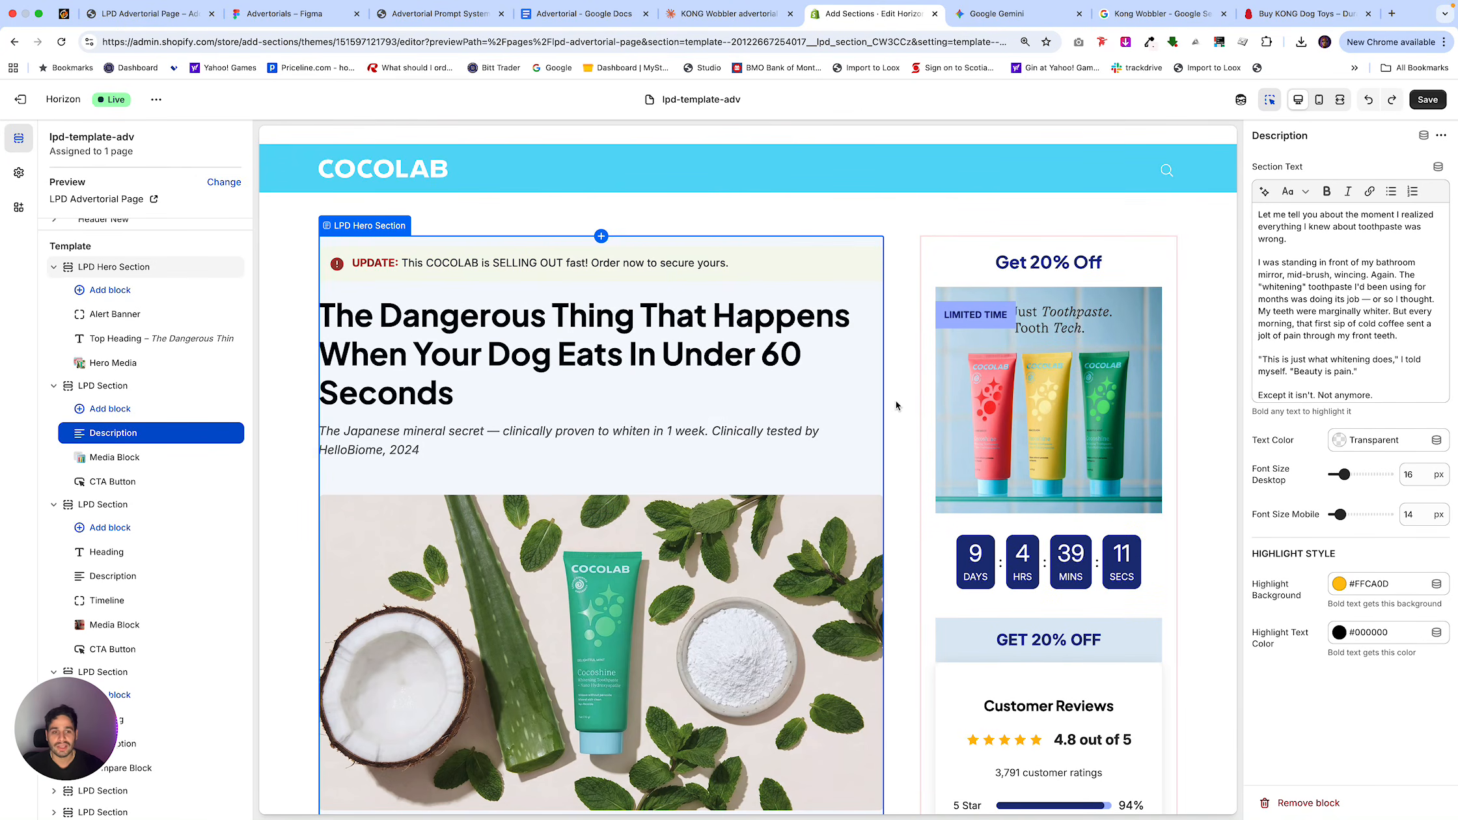
scroll(895, 405, down, 10)
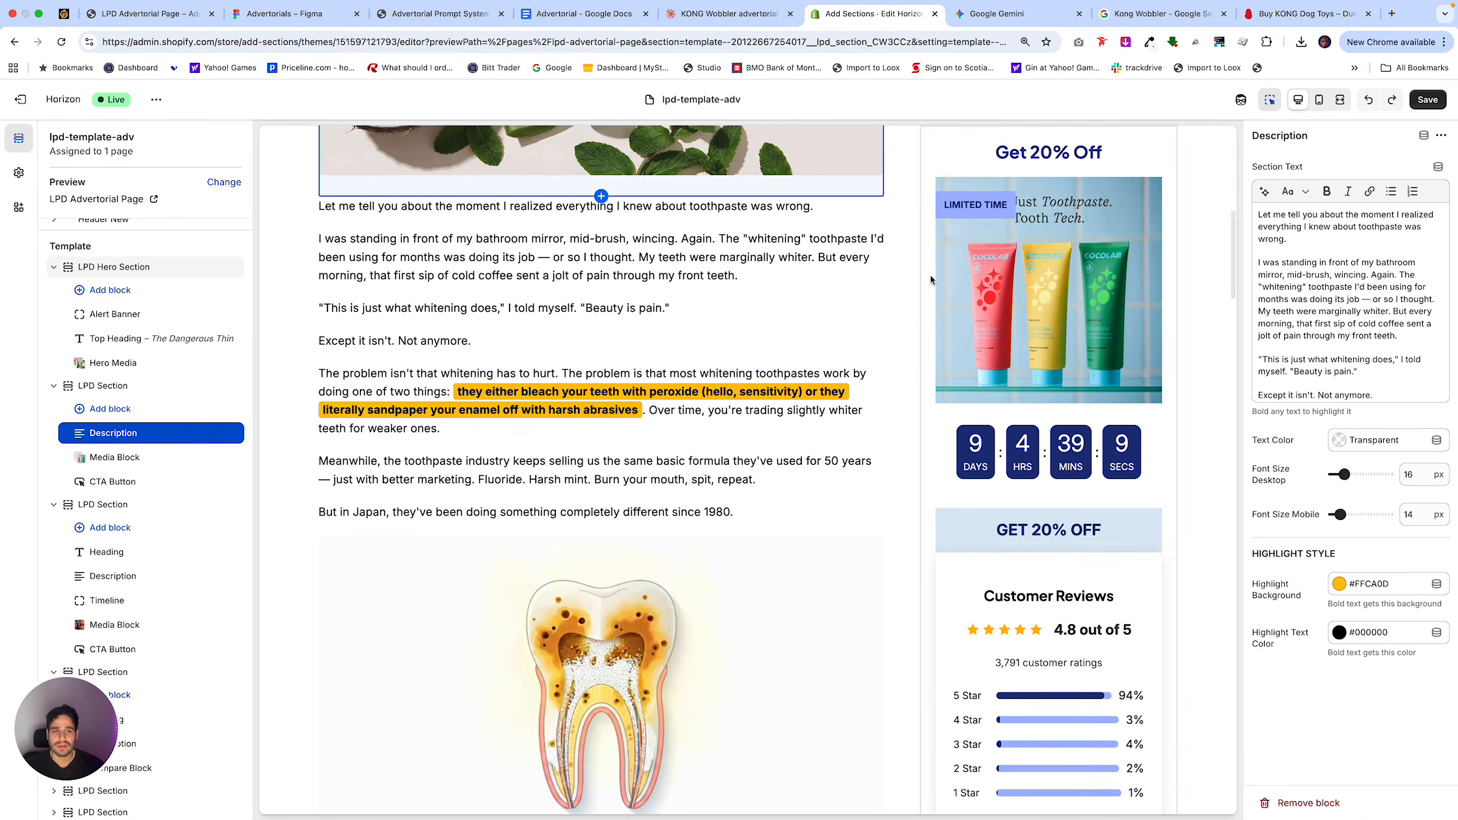
mouse_move(1080, 5)
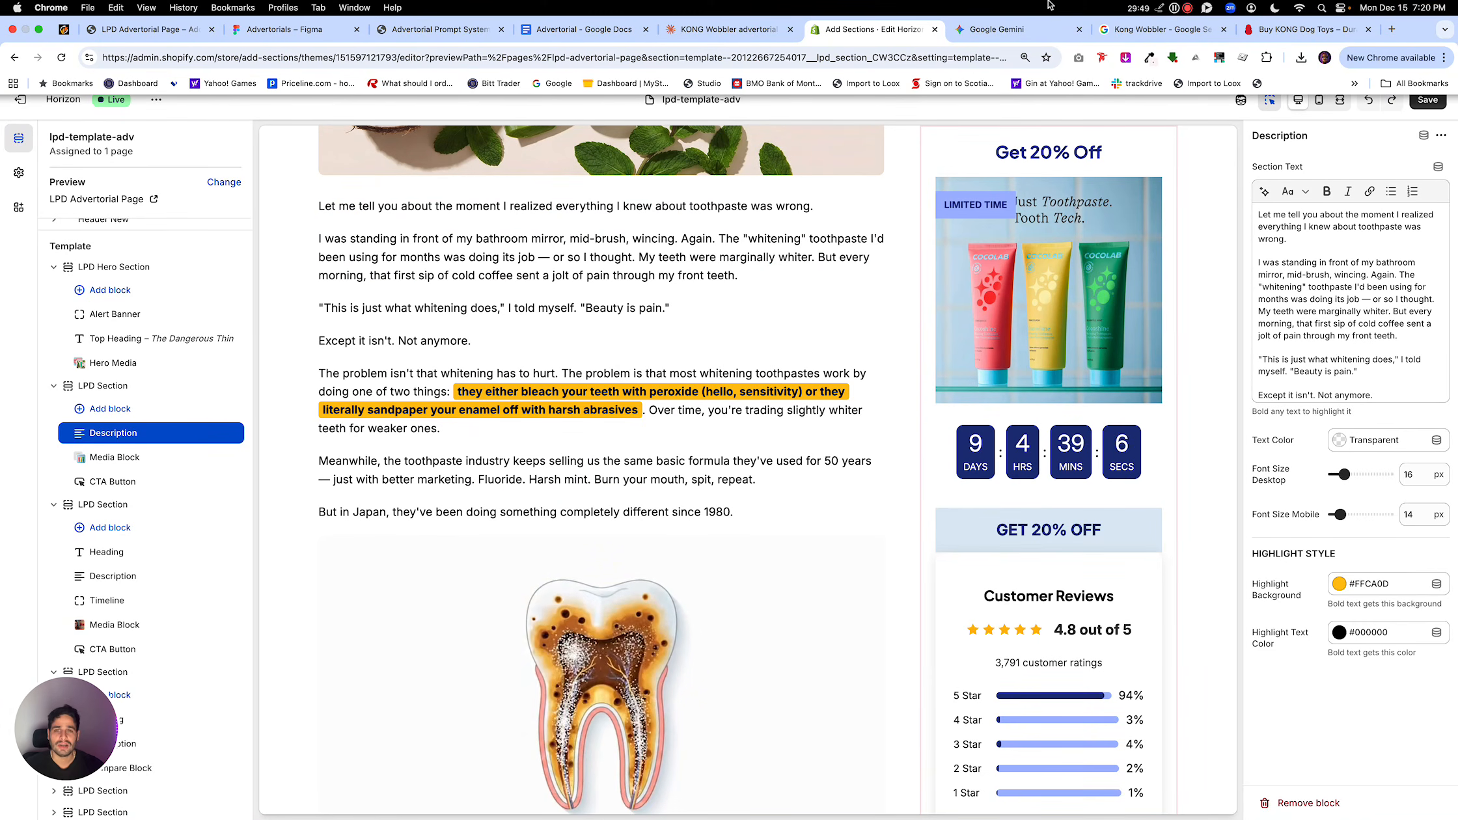